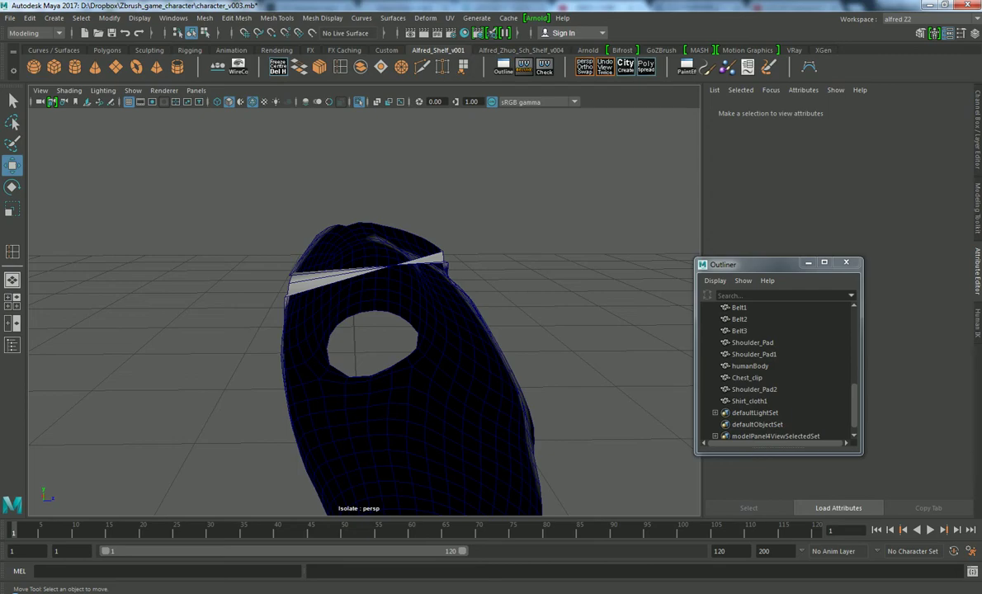
# Isolate Shirt_cloth1 and delete the faces along its top edge
pyautogui.hotkey('ctrl', 'z')
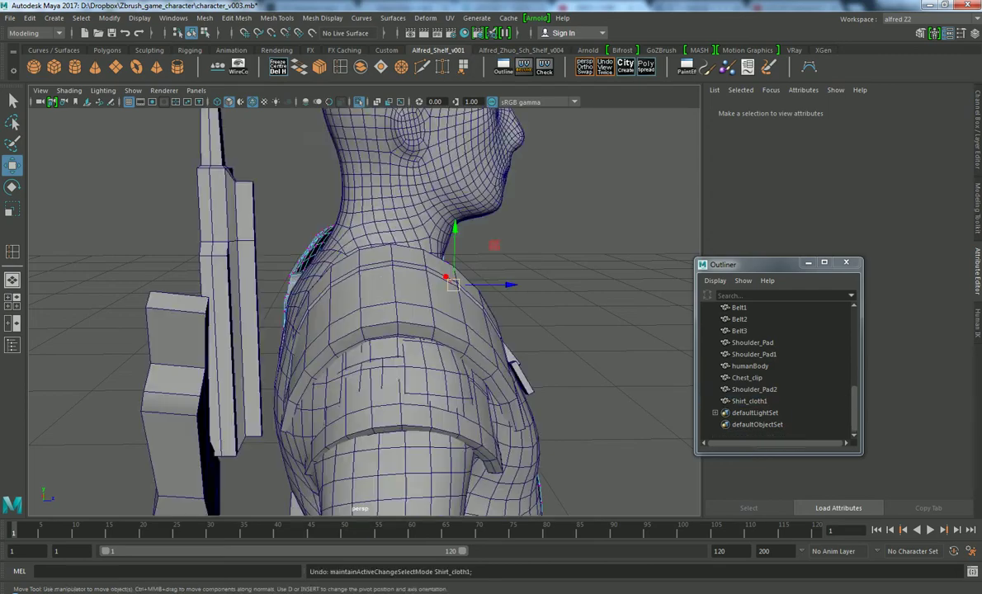
pyautogui.keyDown('alt'); pyautogui.moveTo(371, 289); pyautogui.dragTo(429, 284); pyautogui.keyUp('alt')
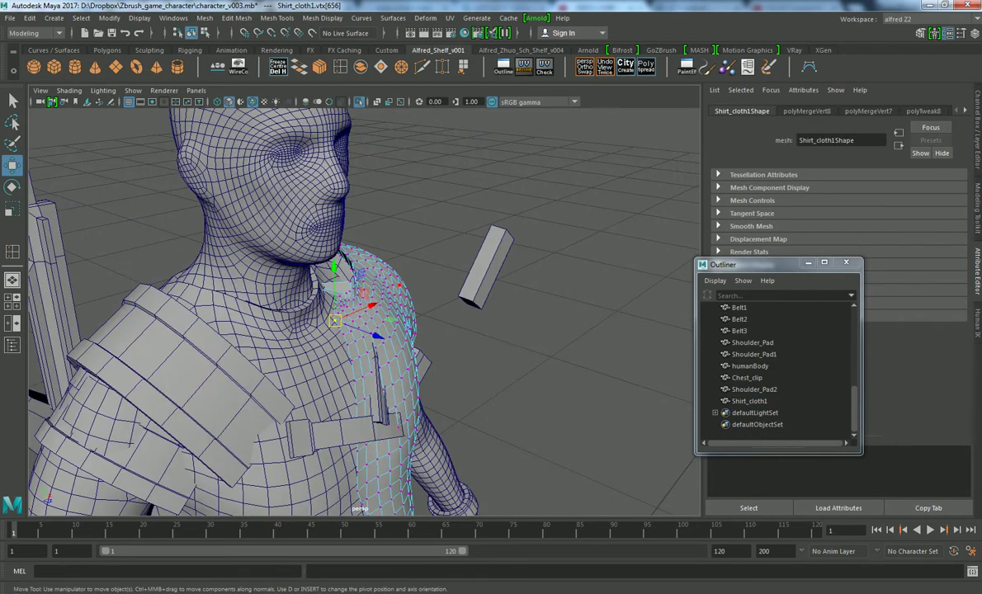
pyautogui.moveTo(363, 291); pyautogui.dragTo(417, 234, button='right')
pyautogui.hotkey('ctrl', '1')
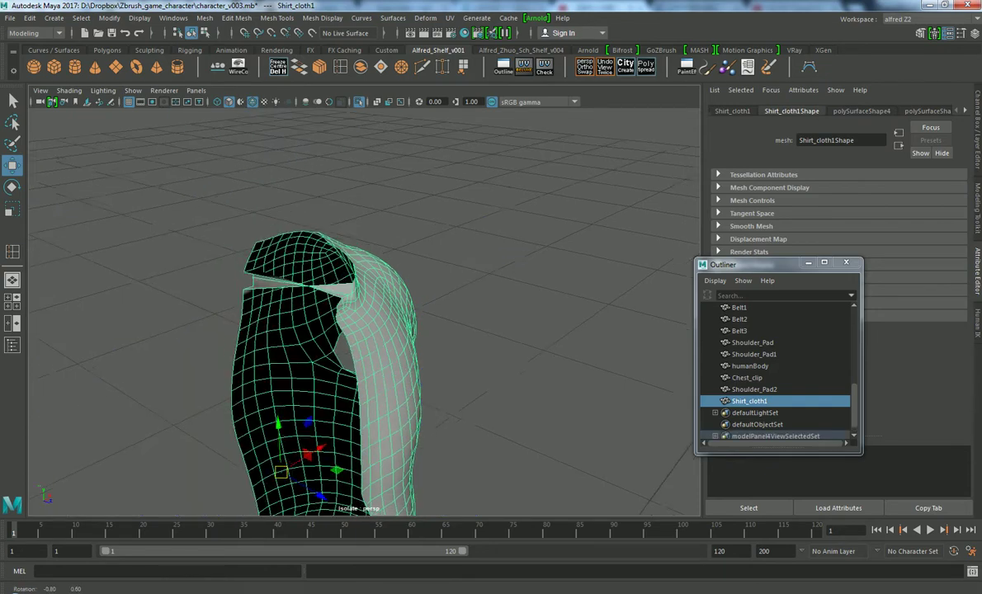
pyautogui.moveTo(324, 276); pyautogui.dragTo(324, 299, button='right')
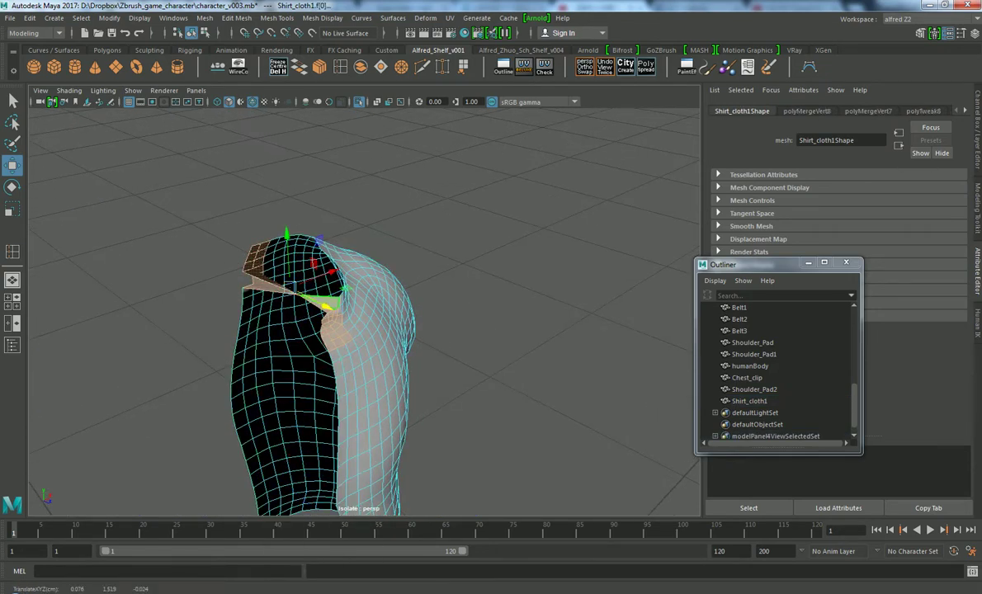
pyautogui.hotkey('ctrl', 'z')
pyautogui.hotkey('ctrl', 'z')
pyautogui.hotkey('ctrl', 'z')
pyautogui.hotkey('ctrl', 'z')
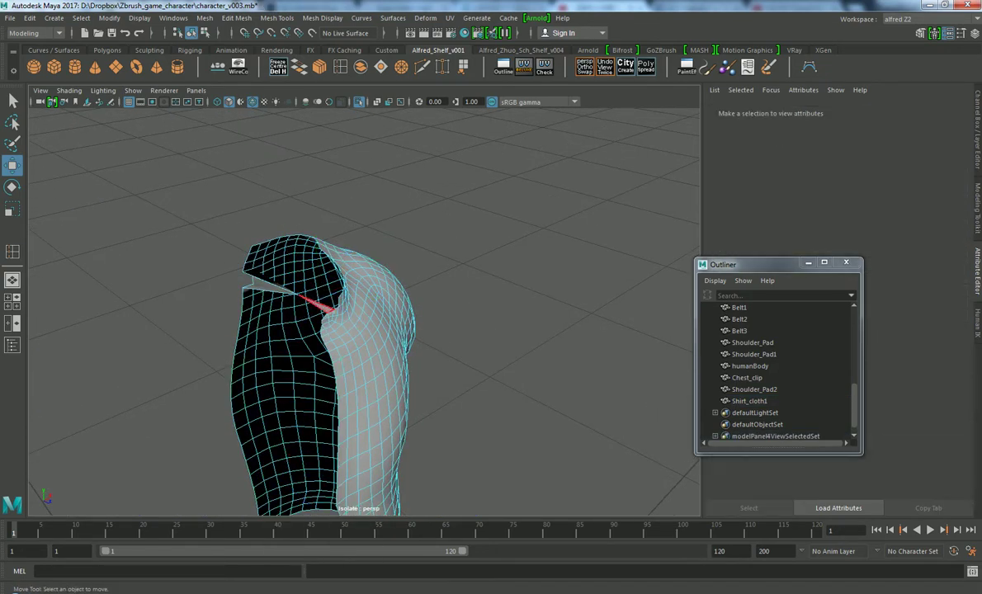
pyautogui.hotkey('ctrl', 'z')
pyautogui.hotkey('ctrl', 'z')
pyautogui.hotkey('ctrl', 'z')
pyautogui.hotkey('ctrl', 'z')
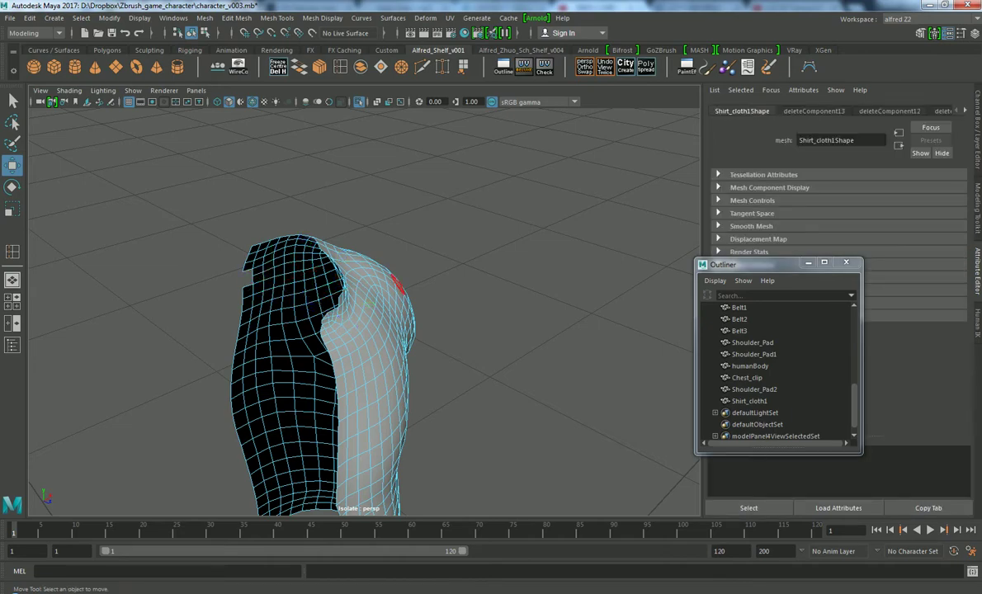
pyautogui.hotkey('ctrl', 'z')
pyautogui.hotkey('ctrl', 'z')
pyautogui.hotkey('ctrl', 'z')
# In vertex mode, select the vertex at the neck notch corner
pyautogui.keyDown('alt'); pyautogui.moveTo(363, 313); pyautogui.dragTo(396, 297); pyautogui.keyUp('alt')
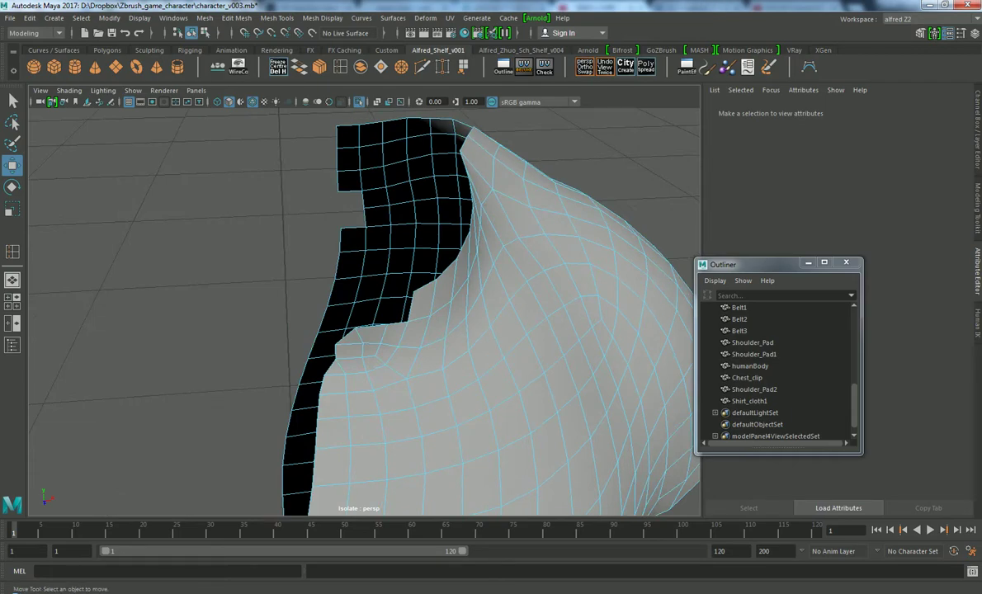
pyautogui.moveTo(387, 272); pyautogui.dragTo(338, 244, button='right')
pyautogui.keyDown('alt'); pyautogui.moveTo(388, 314); pyautogui.dragTo(363, 305); pyautogui.keyUp('alt')
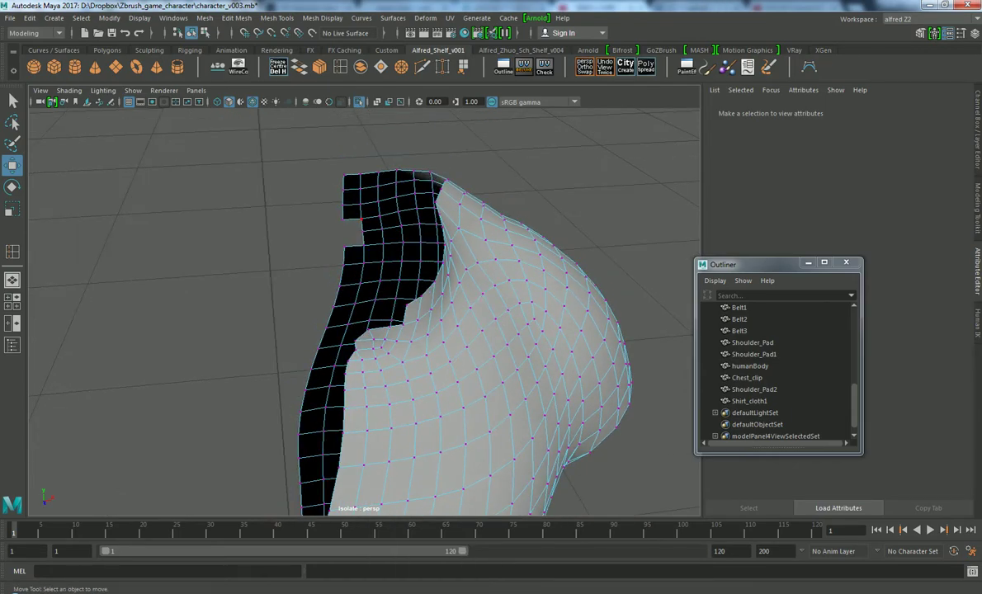
pyautogui.click(361, 220)
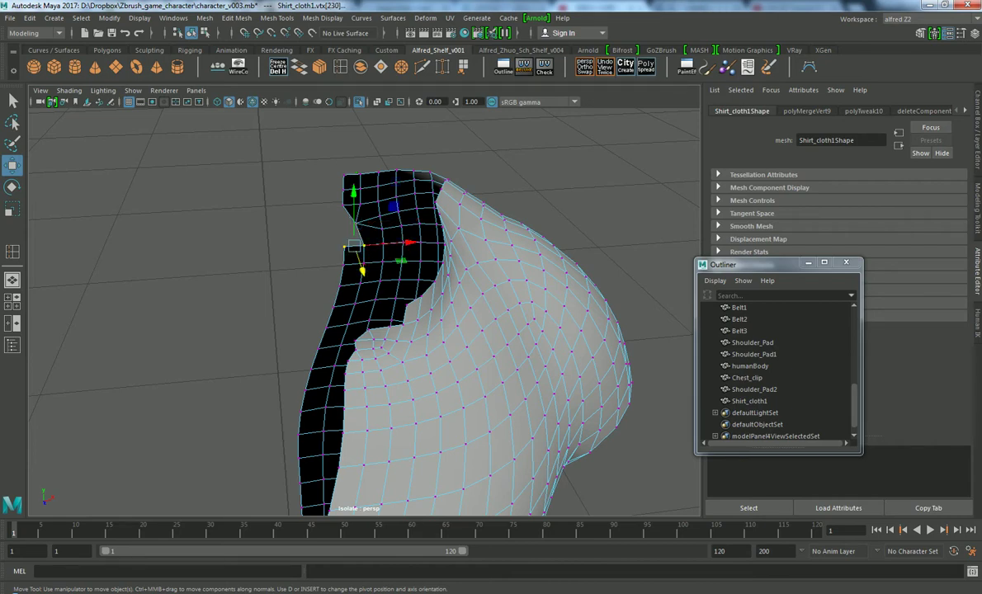
pyautogui.hotkey('ctrl', 'z')
pyautogui.hotkey('ctrl', 'z')
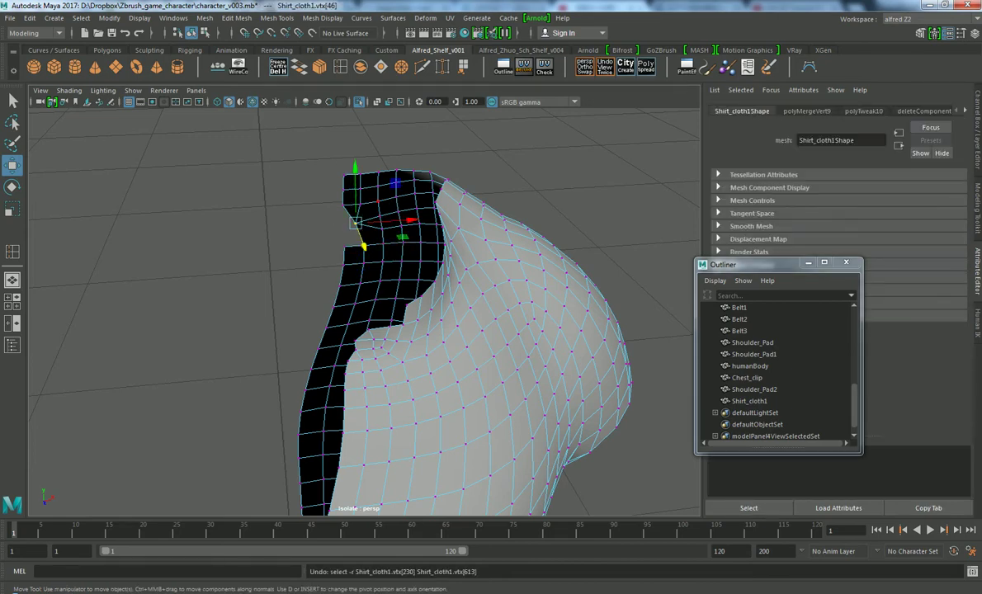
pyautogui.hotkey('ctrl', 'z')
pyautogui.hotkey('ctrl', 'z')
pyautogui.hotkey('ctrl', 'z')
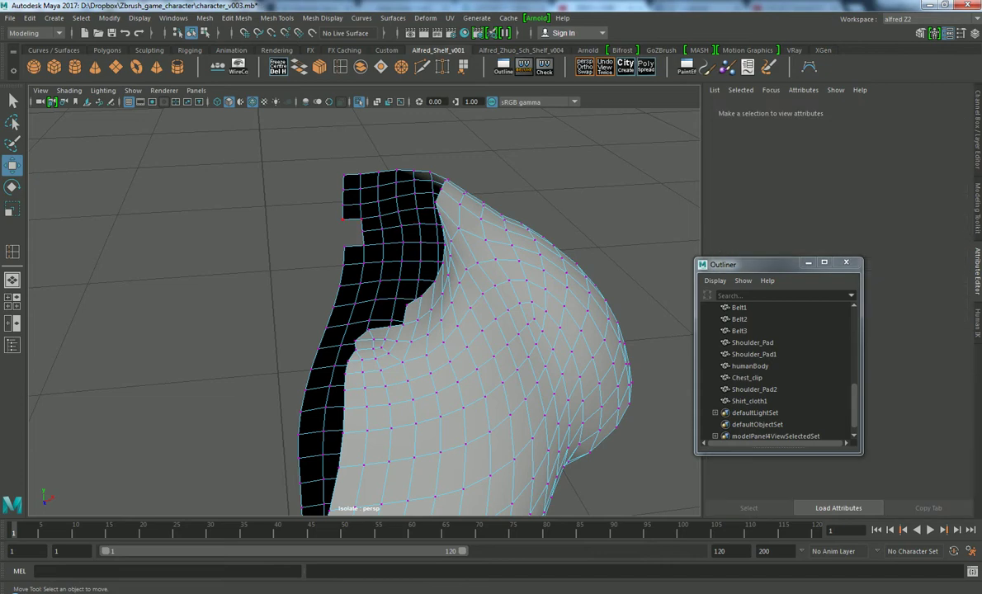
pyautogui.hotkey('ctrl', 'z')
# Shift the notch vertices sideways to reshape the neckline, then return to object mode
pyautogui.moveTo(397, 216); pyautogui.dragTo(398, 216)
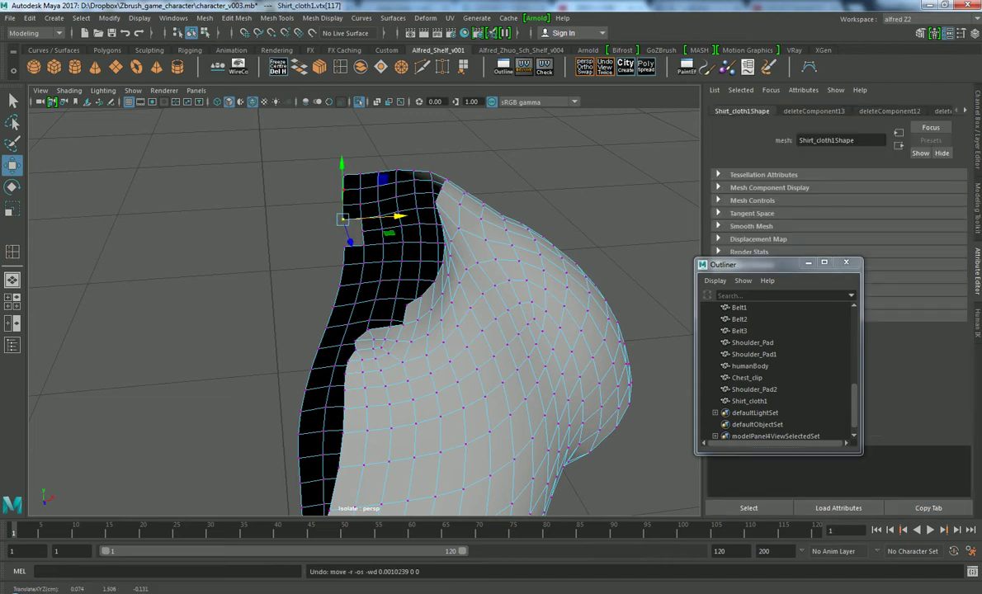
pyautogui.hotkey('ctrl', 'z')
pyautogui.hotkey('ctrl', 'z')
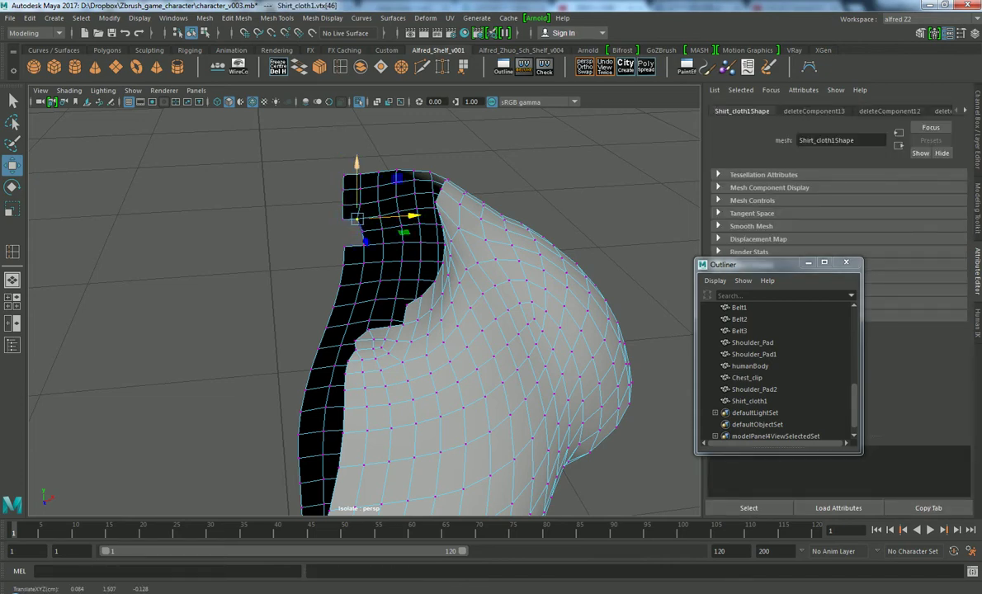
pyautogui.hotkey('ctrl', 'z')
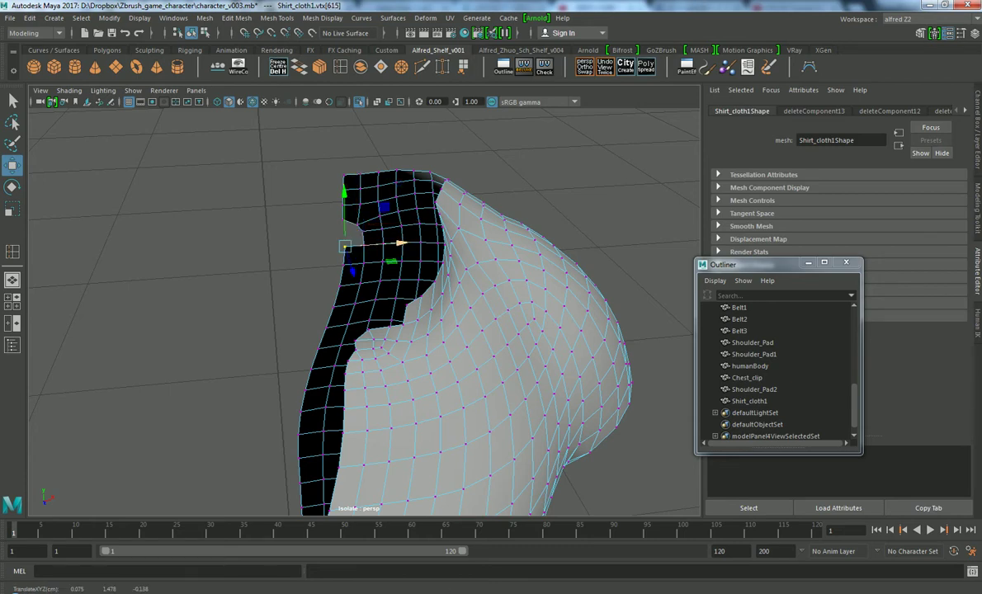
pyautogui.hotkey('ctrl', 'z')
pyautogui.hotkey('ctrl', 'z')
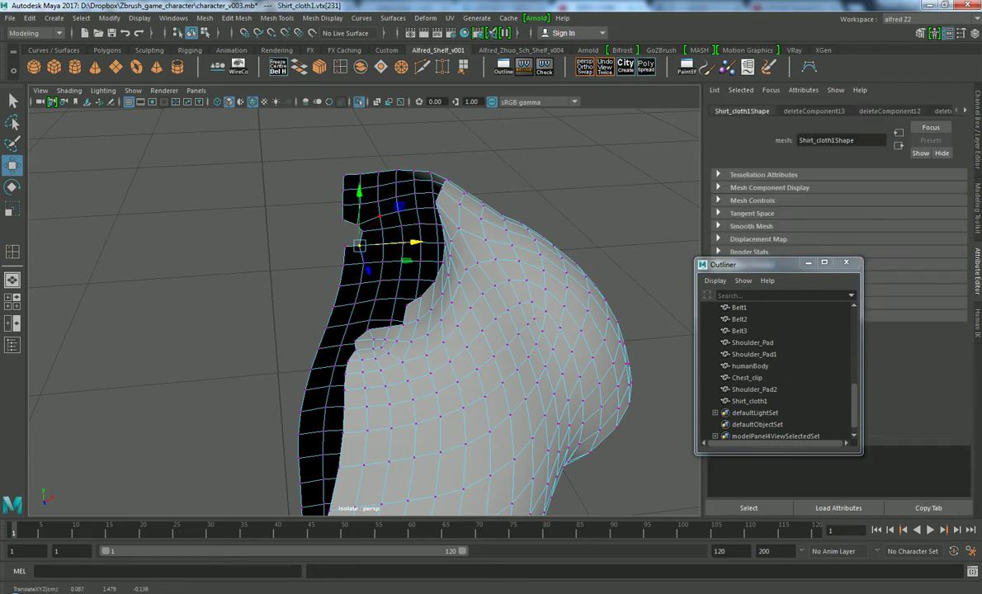
pyautogui.hotkey('ctrl', 'z')
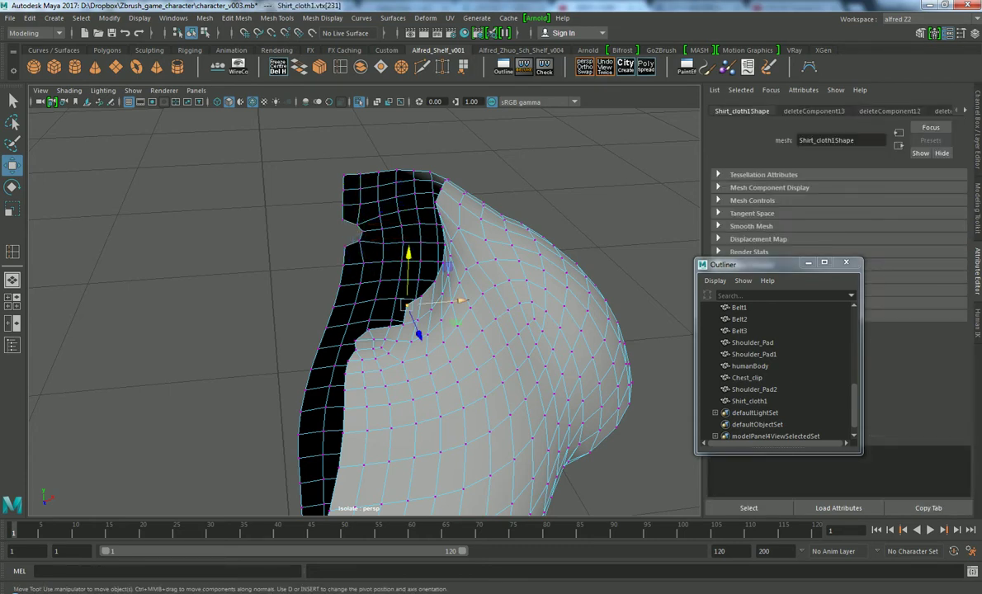
pyautogui.keyDown('alt'); pyautogui.moveTo(412, 330); pyautogui.dragTo(264, 326); pyautogui.keyUp('alt')
pyautogui.press('F8')
# Deselect the shirt, turn off isolation and frame the character's upper body
pyautogui.click(577, 247)
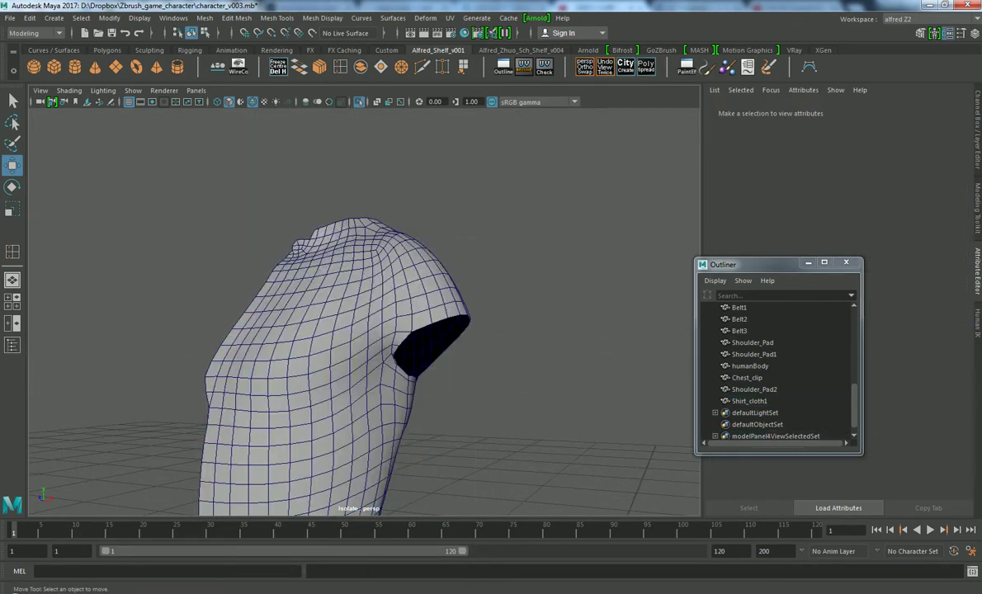
pyautogui.hotkey('ctrl', '1')
pyautogui.moveTo(372, 289)
pyautogui.keyDown('alt'); pyautogui.mouseDown()
pyautogui.moveTo(379, 330)
pyautogui.moveTo(301, 312)
pyautogui.mouseUp(); pyautogui.keyUp('alt')
pyautogui.scroll(-3, 363, 313)
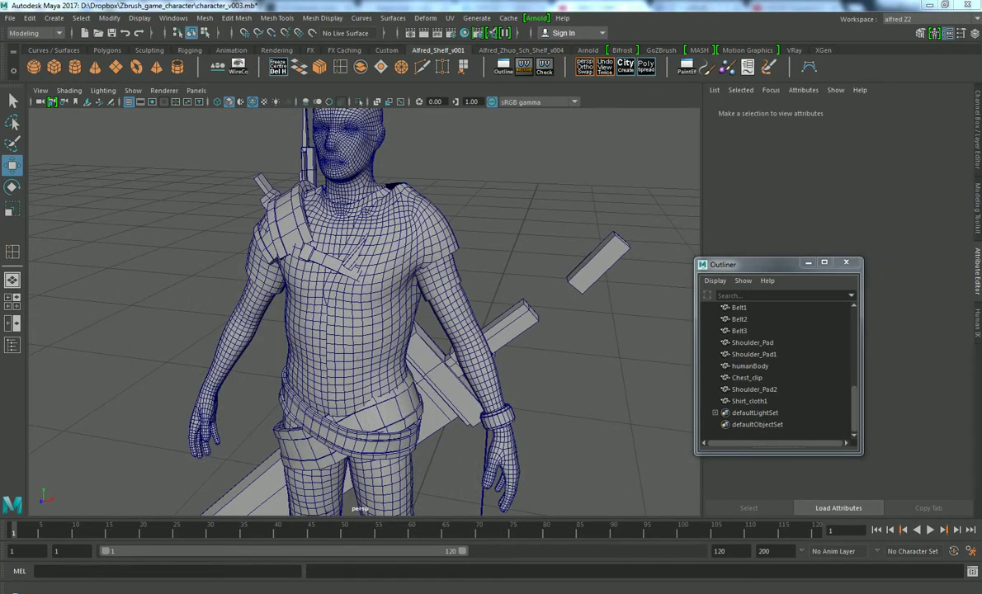
# Bring up human_silhouette.jpg in XnView and orbit the character to a frontal view
pyautogui.hotkey('alt', 'Tab')
pyautogui.moveTo(519, 404)
pyautogui.keyDown('alt'); pyautogui.mouseDown(button='right')
pyautogui.moveTo(462, 388)
pyautogui.moveTo(495, 371)
pyautogui.mouseUp(button='right'); pyautogui.keyUp('alt')
pyautogui.keyDown('alt'); pyautogui.moveTo(495, 371); pyautogui.dragTo(524, 371); pyautogui.keyUp('alt')
pyautogui.keyDown('alt'); pyautogui.moveTo(524, 372); pyautogui.dragTo(528, 376, button='middle'); pyautogui.keyUp('alt')
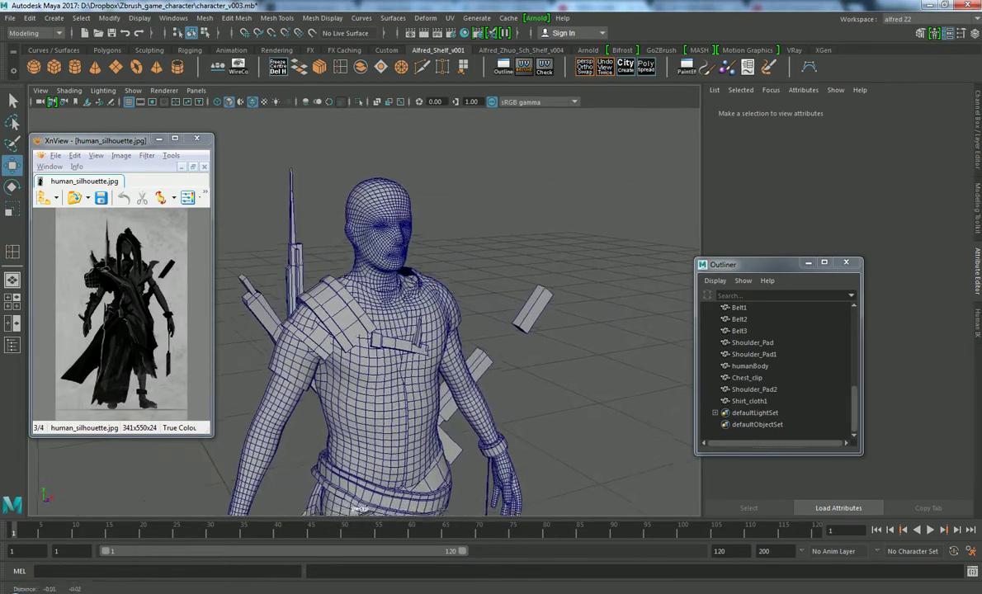
pyautogui.moveTo(528, 376)
pyautogui.keyDown('alt'); pyautogui.mouseDown()
pyautogui.moveTo(392, 372)
pyautogui.moveTo(355, 389)
pyautogui.mouseUp(); pyautogui.keyUp('alt')
# Isolate Shirt_cloth1 and delete the selected faces to open a hole
pyautogui.click(355, 390)
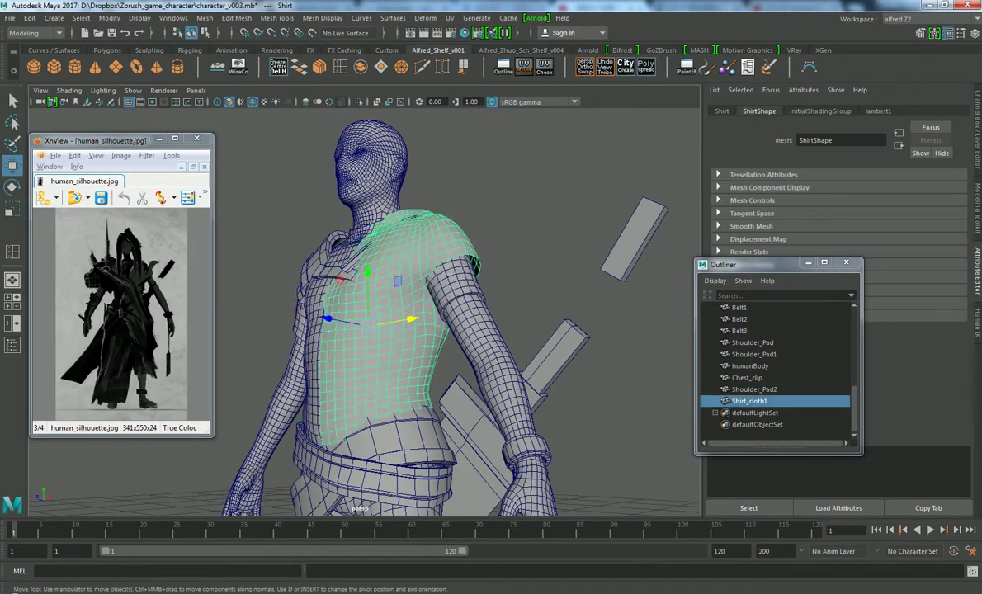
pyautogui.hotkey('ctrl', '1')
pyautogui.keyDown('alt'); pyautogui.moveTo(355, 389); pyautogui.dragTo(306, 389); pyautogui.keyUp('alt')
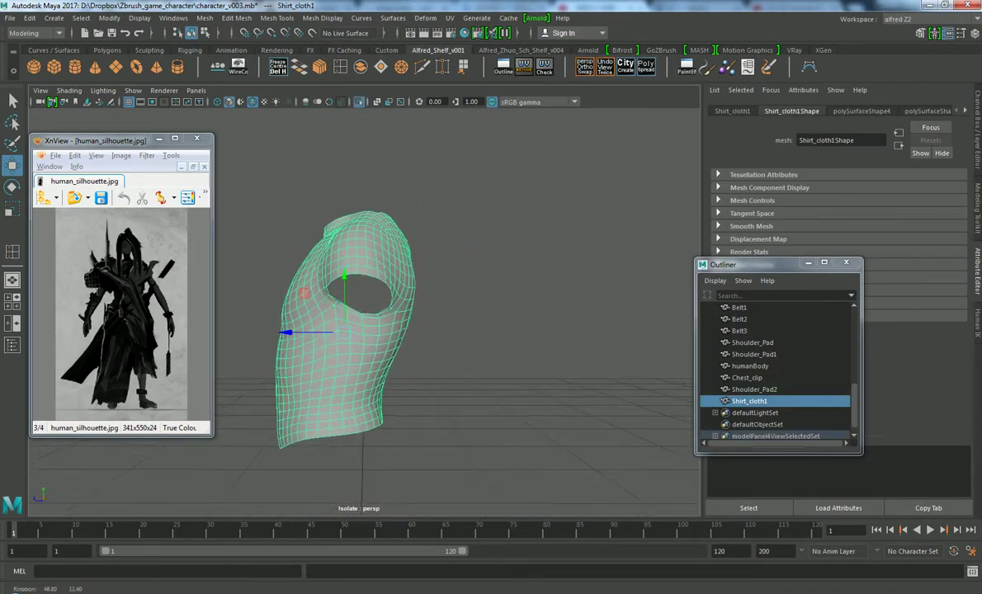
pyautogui.moveTo(361, 277); pyautogui.dragTo(369, 304, button='right')
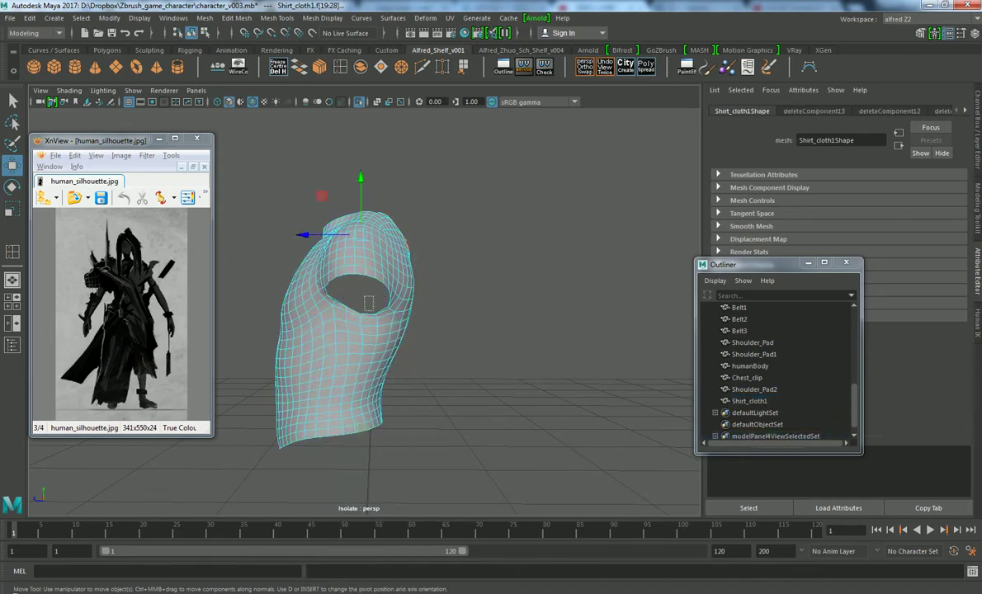
pyautogui.press('Delete')
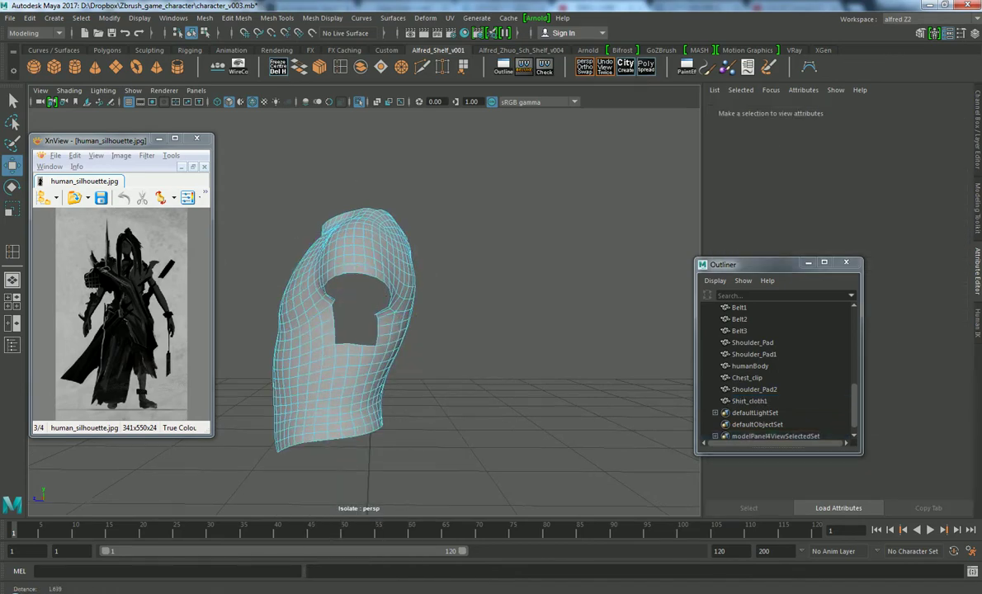
pyautogui.moveTo(495, 372)
pyautogui.keyDown('alt'); pyautogui.mouseDown()
pyautogui.moveTo(420, 371)
pyautogui.moveTo(581, 367)
pyautogui.mouseUp(); pyautogui.keyUp('alt')
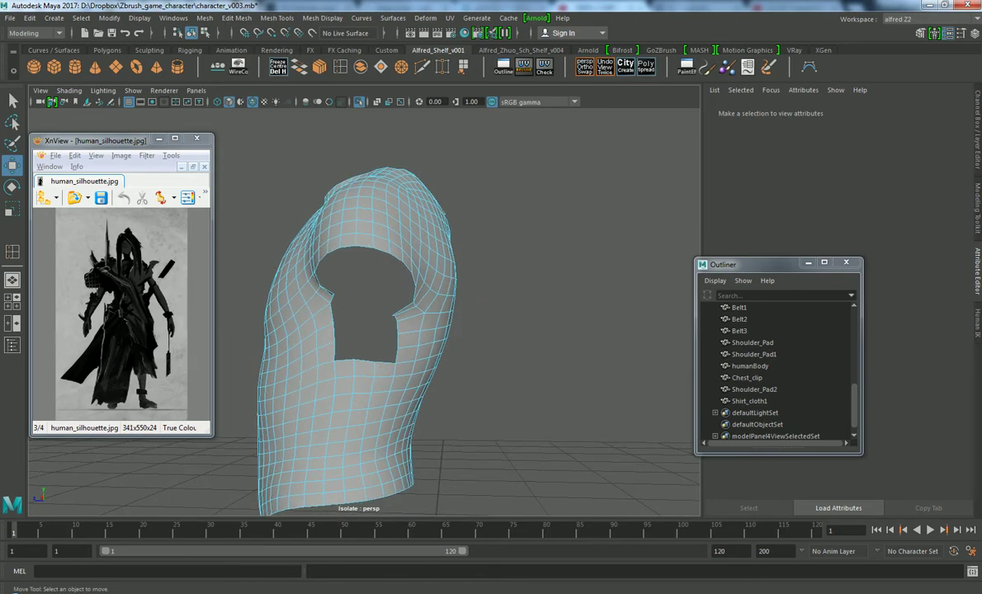
# Delete the faces below the neck hole to extend it downward
pyautogui.moveTo(356, 287); pyautogui.dragTo(378, 388)
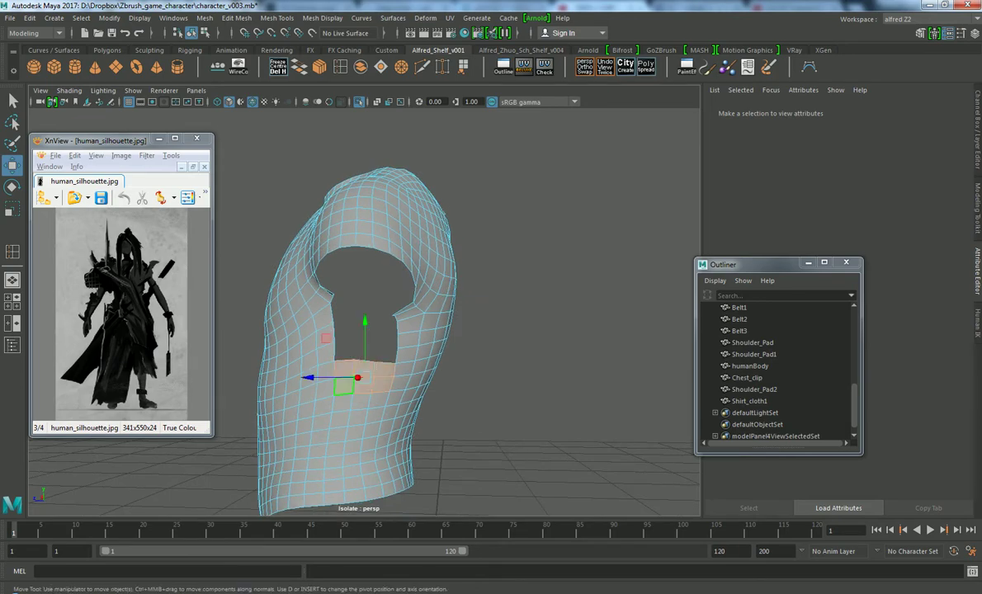
pyautogui.press('Delete')
pyautogui.moveTo(330, 290); pyautogui.dragTo(395, 307)
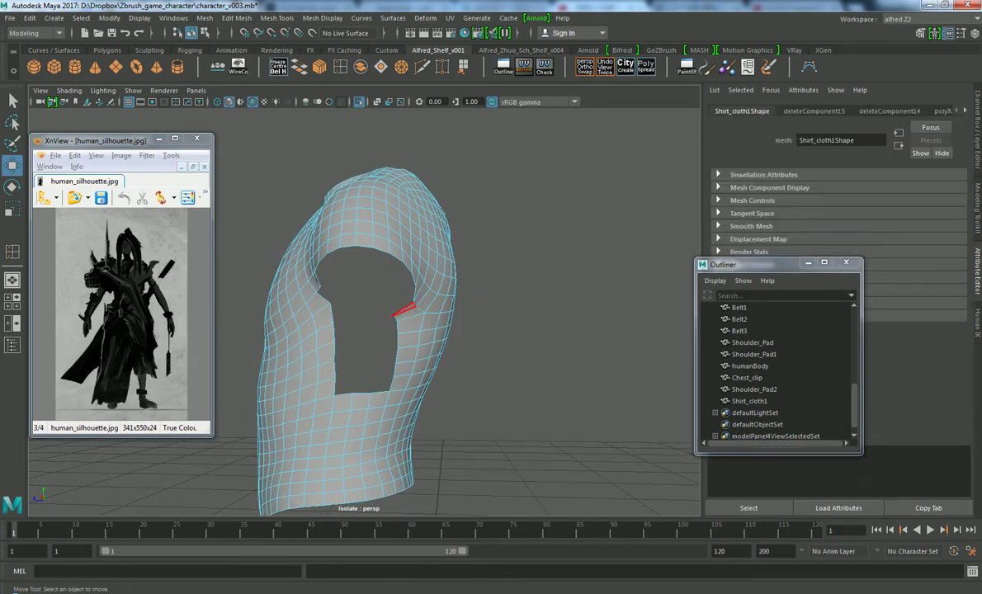
pyautogui.press('Delete')
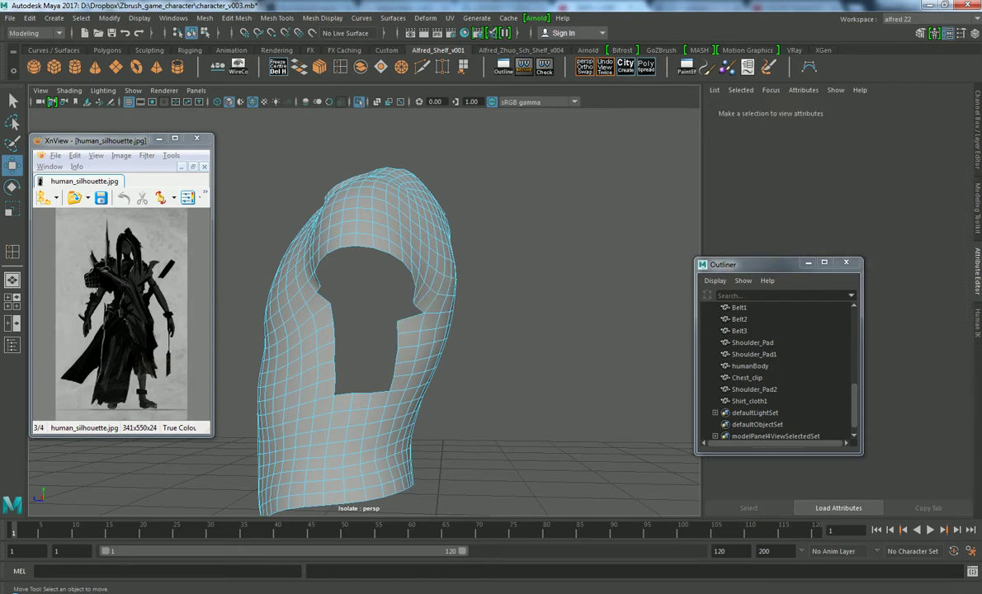
pyautogui.moveTo(404, 263); pyautogui.dragTo(414, 275, button='right')
# Scale the selected hole-edge vertices to widen the opening's edge
pyautogui.click(422, 311)
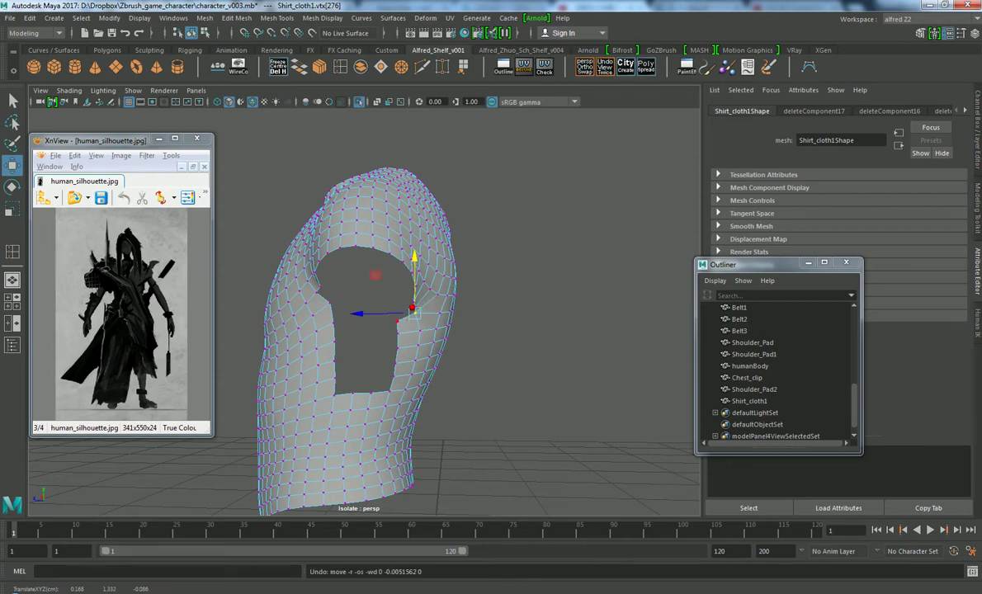
pyautogui.click(394, 318)
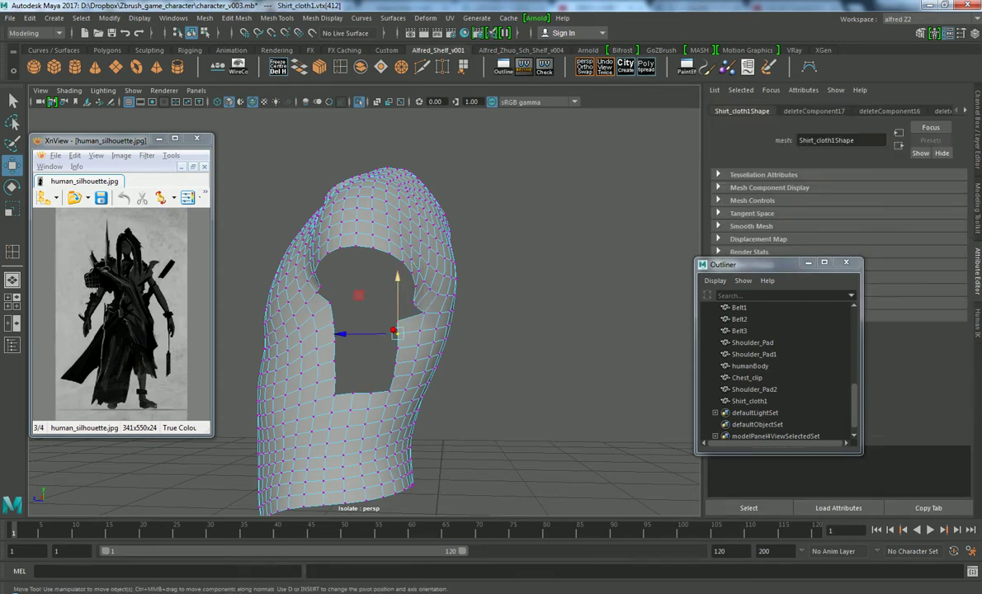
pyautogui.click(394, 318)
pyautogui.press('r')
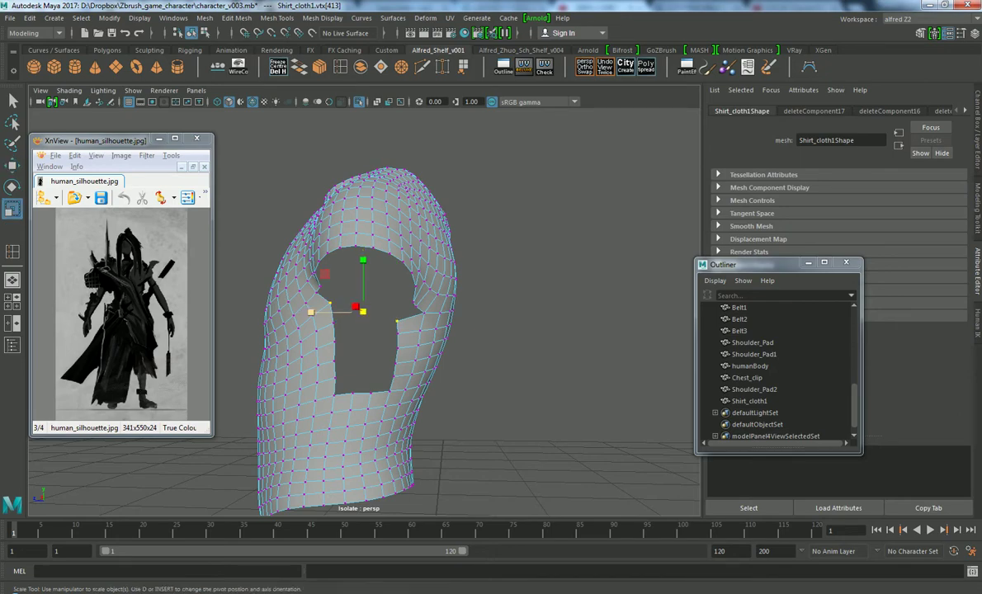
pyautogui.moveTo(334, 319); pyautogui.dragTo(304, 313)
pyautogui.click(326, 273)
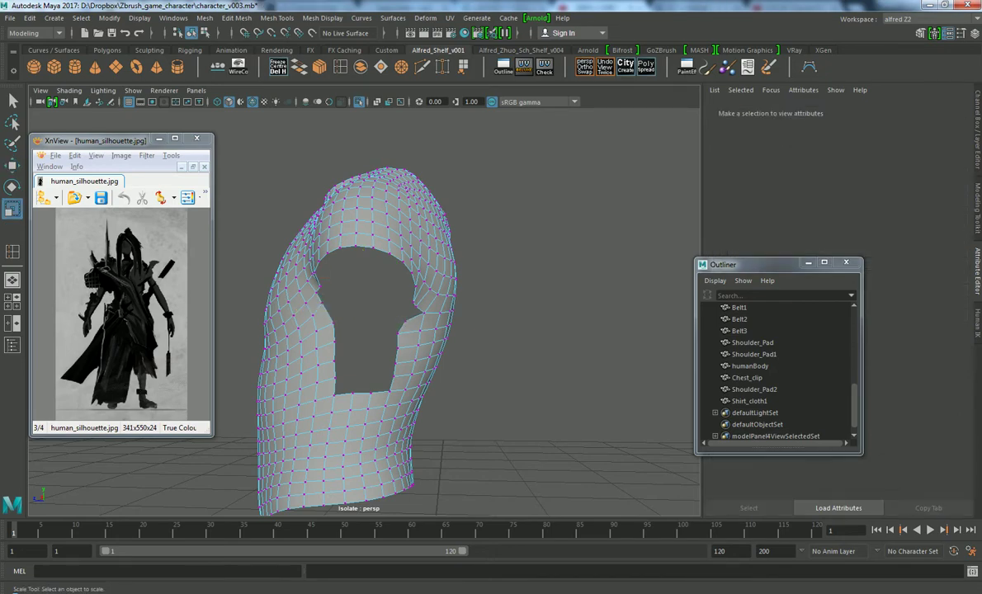
# Select vertices down the arm opening's edge and nudge them along X
pyautogui.click(405, 321)
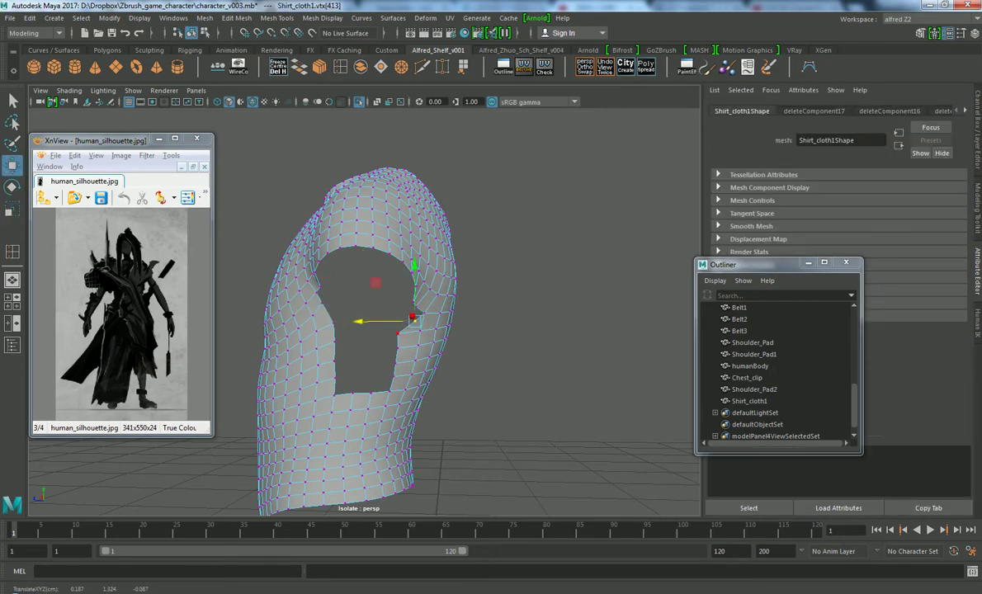
pyautogui.click(371, 297)
pyautogui.click(406, 332)
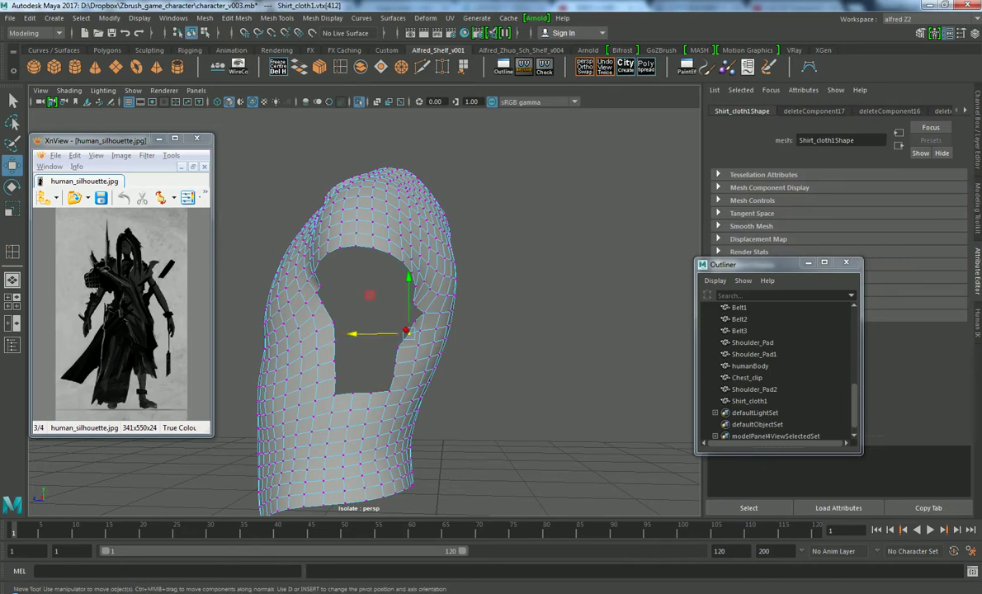
pyautogui.click(369, 295)
pyautogui.click(398, 348)
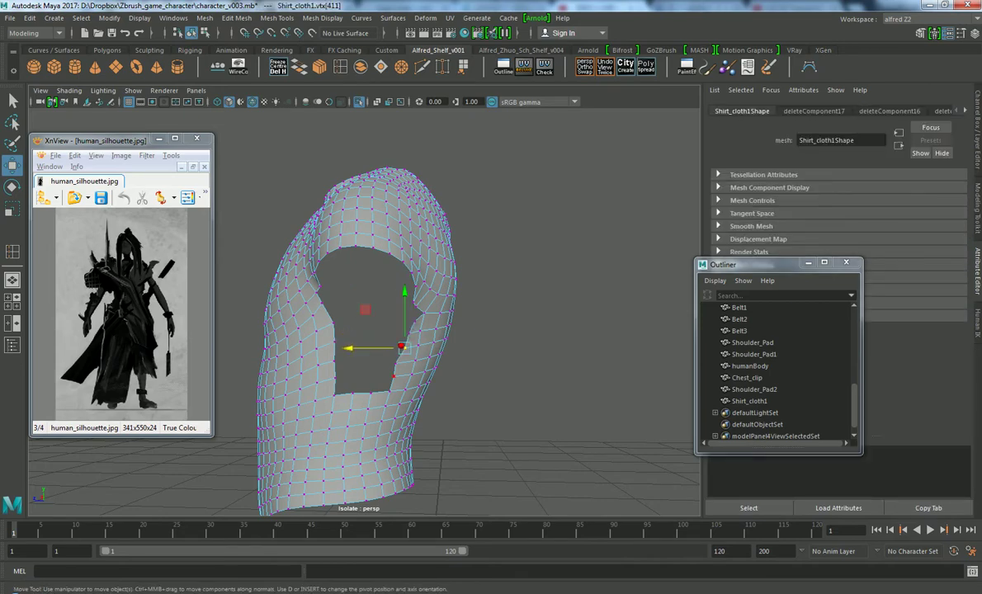
pyautogui.moveTo(363, 377); pyautogui.dragTo(373, 377)
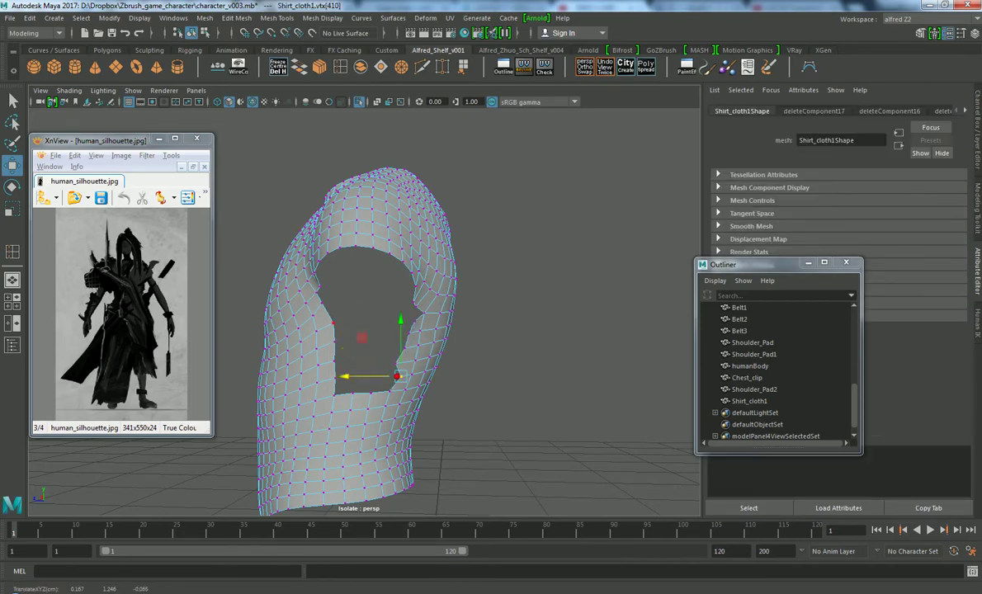
pyautogui.moveTo(276, 323); pyautogui.dragTo(272, 324)
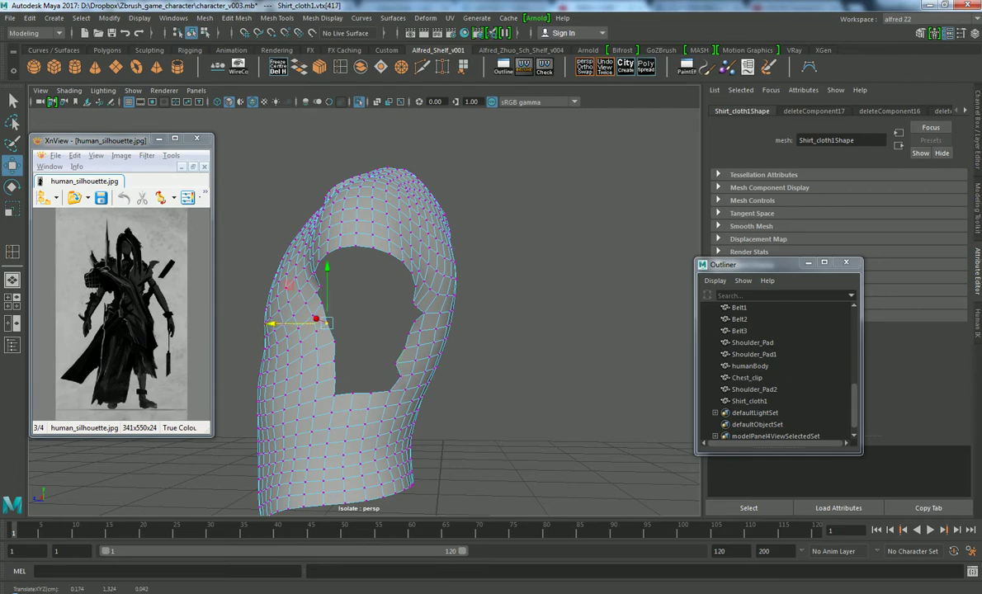
# Pull the lower edge vertices outward along X and lower the opening's bottom vertex
pyautogui.click(333, 340)
pyautogui.moveTo(279, 360); pyautogui.dragTo(272, 360)
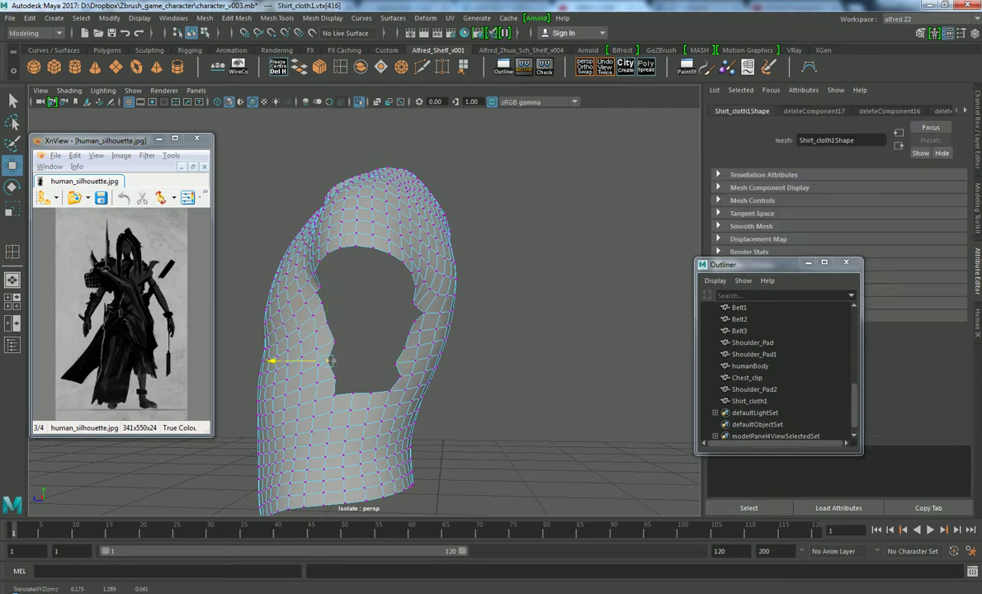
pyautogui.click(344, 393)
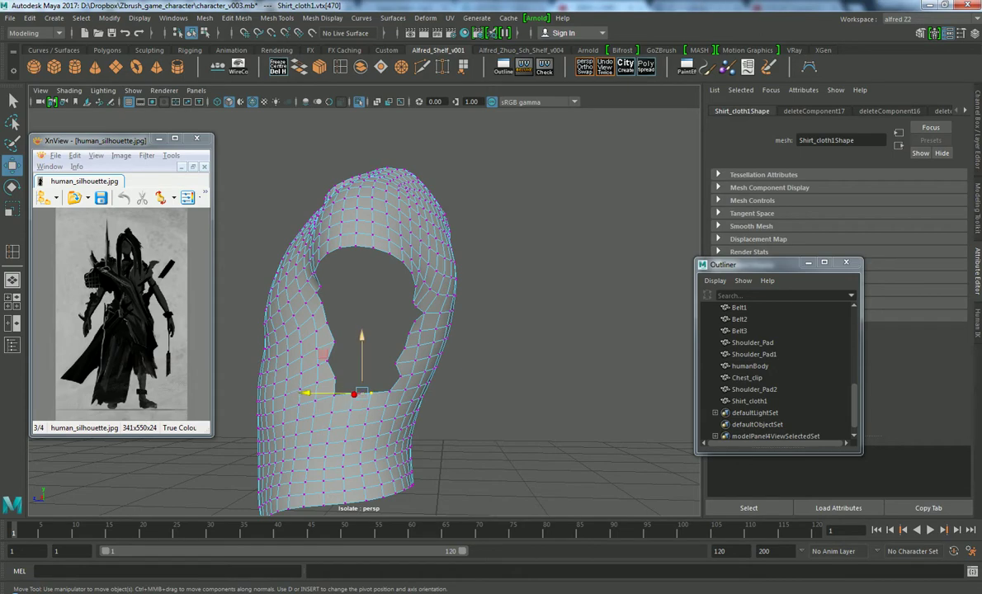
pyautogui.moveTo(362, 337); pyautogui.dragTo(361, 345)
pyautogui.click(354, 355)
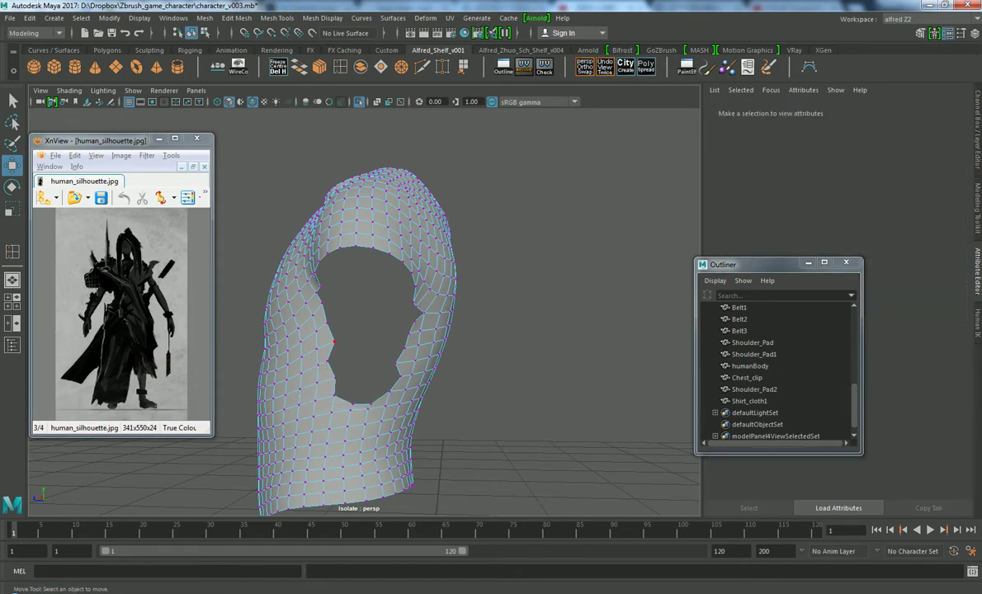
pyautogui.click(330, 341)
pyautogui.click(306, 322)
pyautogui.moveTo(305, 321)
pyautogui.keyDown('alt'); pyautogui.mouseDown()
pyautogui.moveTo(388, 327)
pyautogui.moveTo(347, 325)
pyautogui.mouseUp(); pyautogui.keyUp('alt')
# Select vertices near the shoulder opening, then reselect the whole shirt
pyautogui.click(394, 296)
pyautogui.moveTo(395, 296)
pyautogui.keyDown('alt'); pyautogui.mouseDown()
pyautogui.moveTo(346, 297)
pyautogui.moveTo(493, 309)
pyautogui.mouseUp(); pyautogui.keyUp('alt')
pyautogui.click(492, 306)
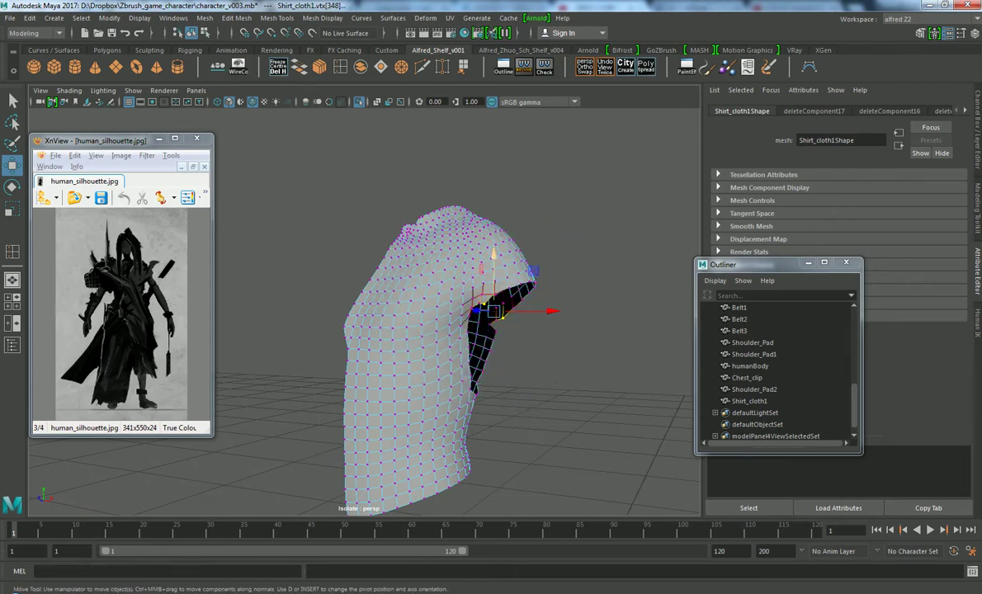
pyautogui.click(569, 314)
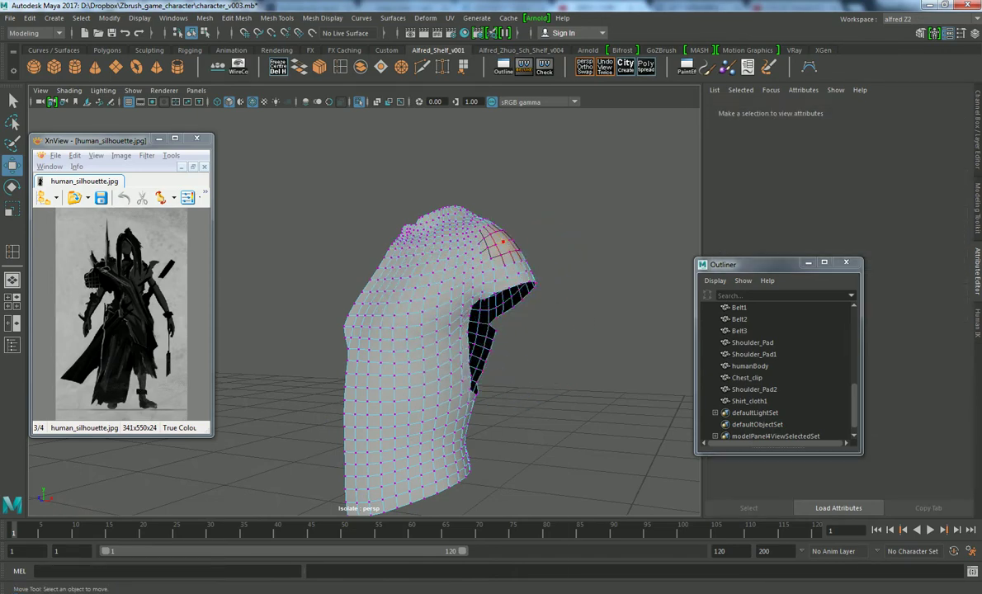
pyautogui.click(749, 401)
pyautogui.keyDown('alt'); pyautogui.moveTo(495, 330); pyautogui.dragTo(346, 330); pyautogui.keyUp('alt')
# Show the whole character, orbit around it, then isolate the shirt again
pyautogui.click(569, 314)
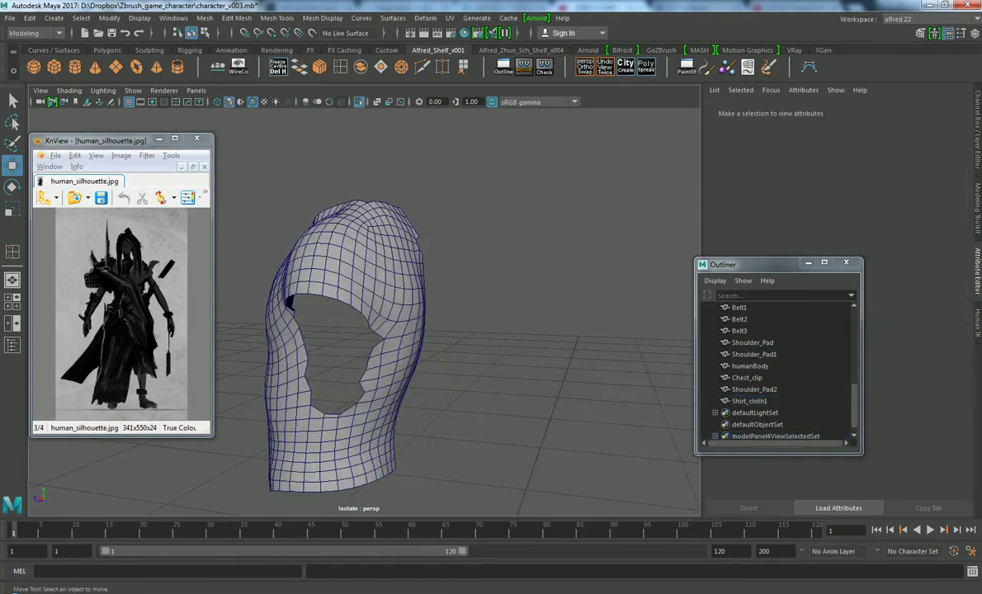
pyautogui.hotkey('ctrl', '1')
pyautogui.keyDown('alt'); pyautogui.moveTo(495, 330); pyautogui.dragTo(289, 330); pyautogui.keyUp('alt')
pyautogui.click(749, 400)
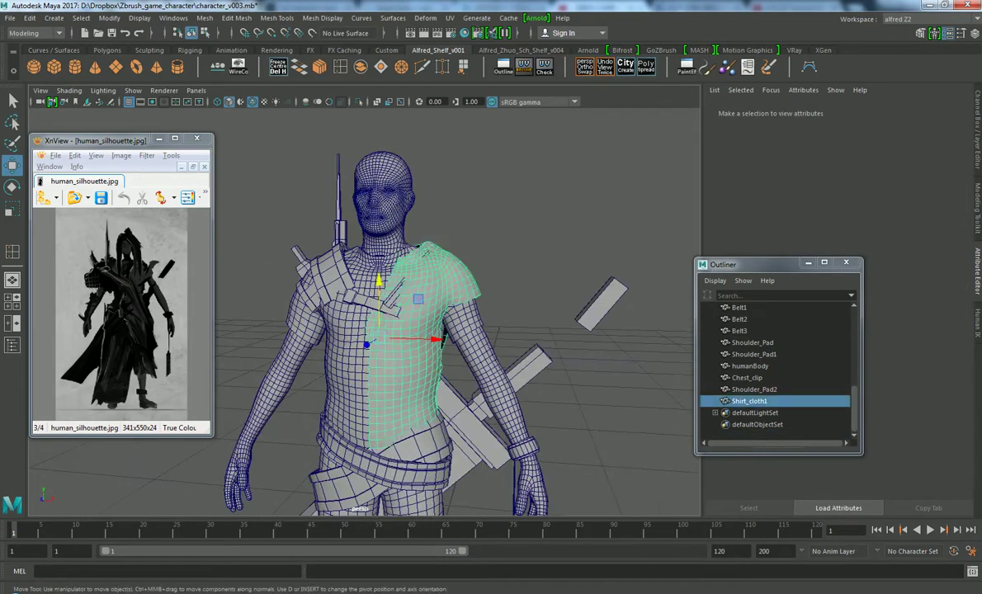
pyautogui.keyDown('alt'); pyautogui.moveTo(495, 330); pyautogui.dragTo(429, 330); pyautogui.keyUp('alt')
pyautogui.hotkey('ctrl', '1')
pyautogui.keyDown('alt'); pyautogui.moveTo(495, 330); pyautogui.dragTo(346, 330); pyautogui.keyUp('alt')
# Inspect a patch of shirt faces in face mode from the side
pyautogui.keyDown('alt'); pyautogui.moveTo(446, 247); pyautogui.dragTo(417, 247); pyautogui.keyUp('alt')
pyautogui.moveTo(416, 248); pyautogui.dragTo(423, 266, button='right')
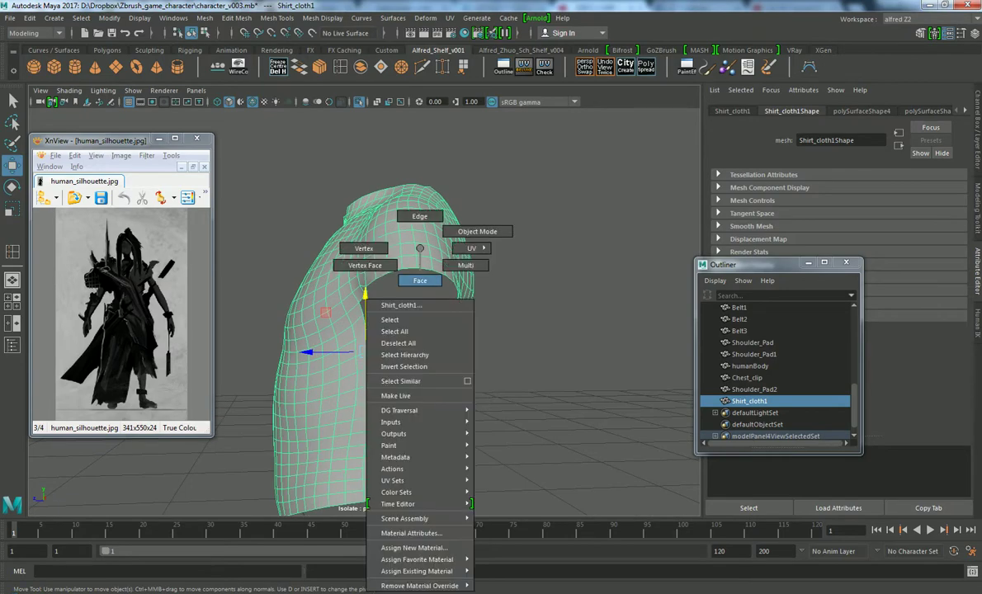
pyautogui.moveTo(495, 330)
pyautogui.keyDown('alt'); pyautogui.mouseDown()
pyautogui.moveTo(412, 330)
pyautogui.moveTo(330, 314)
pyautogui.mouseUp(); pyautogui.keyUp('alt')
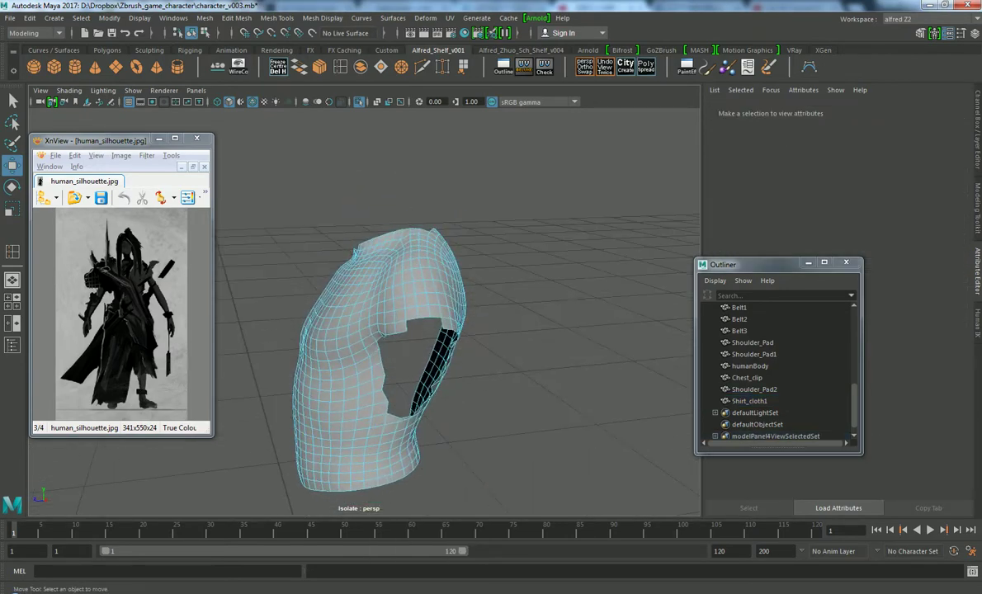
pyautogui.moveTo(445, 280)
pyautogui.mouseDown()
pyautogui.moveTo(388, 330)
pyautogui.moveTo(322, 326)
pyautogui.mouseUp()
pyautogui.press('w')
pyautogui.click(536, 371)
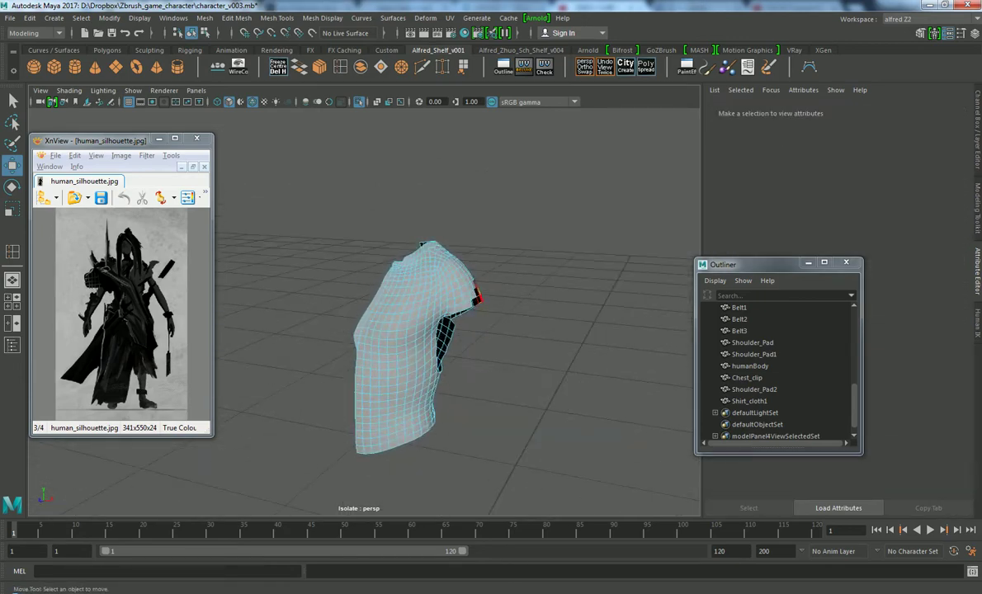
# Clear the face selection, reselect the shirt and turn isolation off
pyautogui.click(465, 291)
pyautogui.keyDown('alt'); pyautogui.moveTo(413, 330); pyautogui.dragTo(347, 330); pyautogui.keyUp('alt')
pyautogui.click(536, 372)
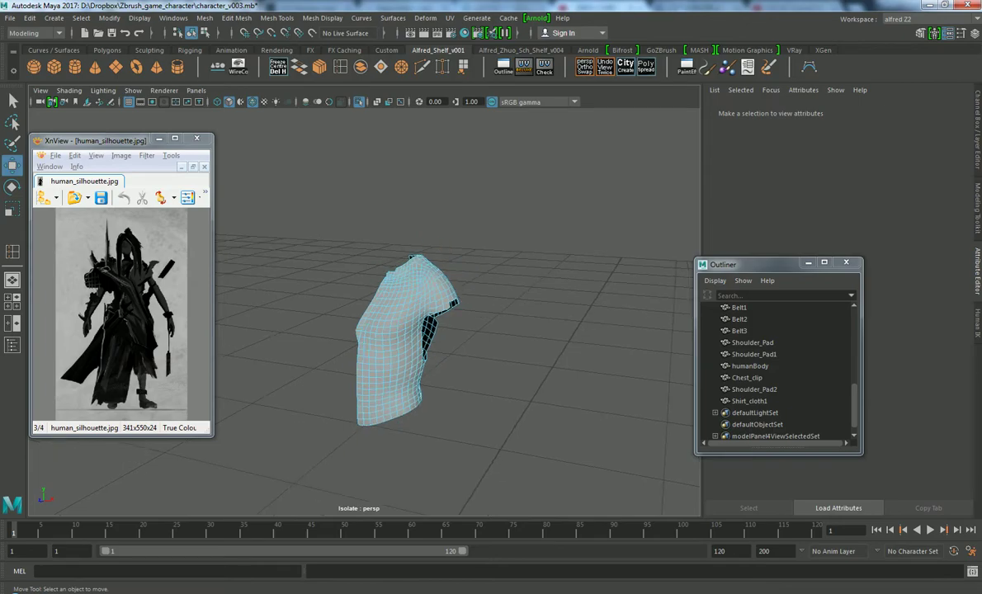
pyautogui.click(426, 279)
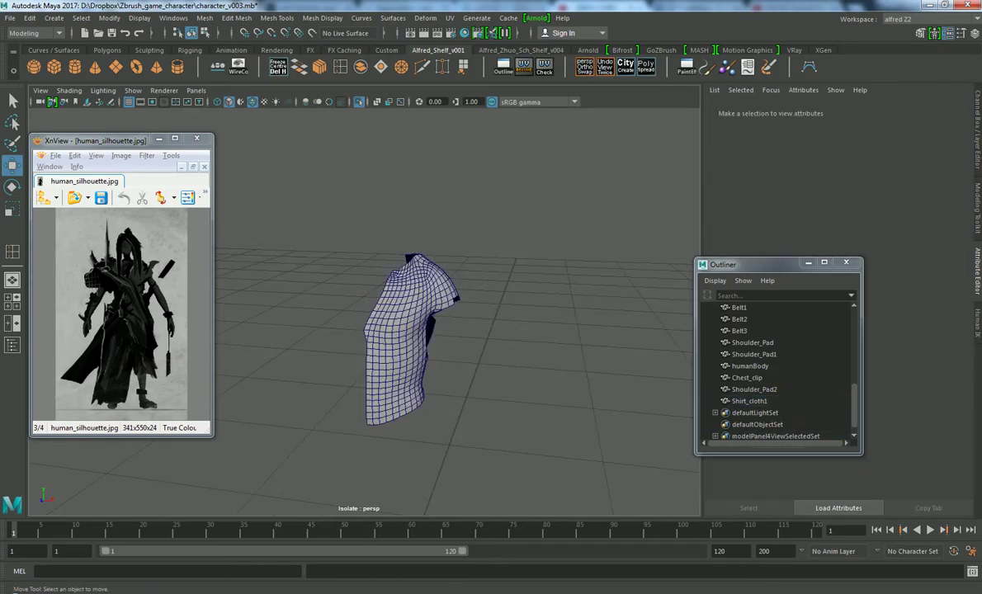
pyautogui.hotkey('ctrl', '1')
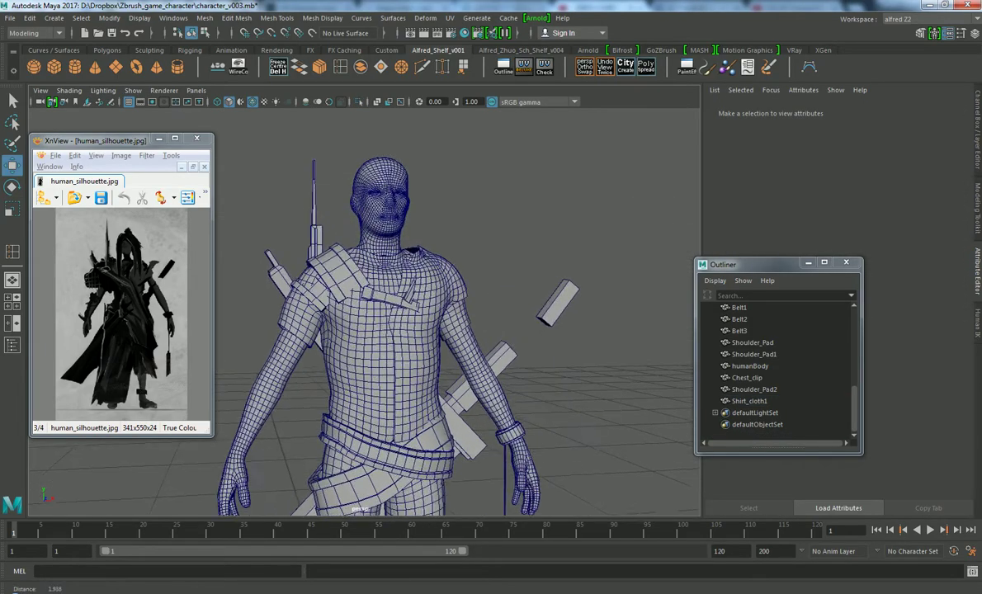
# Orbit around the character, select Shirt_cloth1 and isolate it with Ctrl+1
pyautogui.keyDown('alt'); pyautogui.moveTo(371, 330); pyautogui.dragTo(602, 330); pyautogui.keyUp('alt')
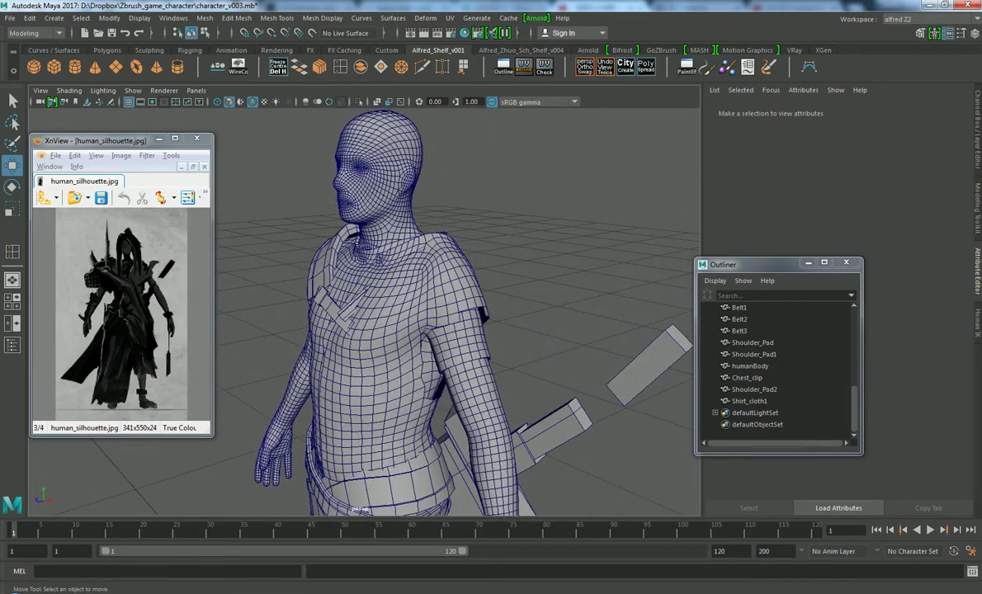
pyautogui.click(749, 401)
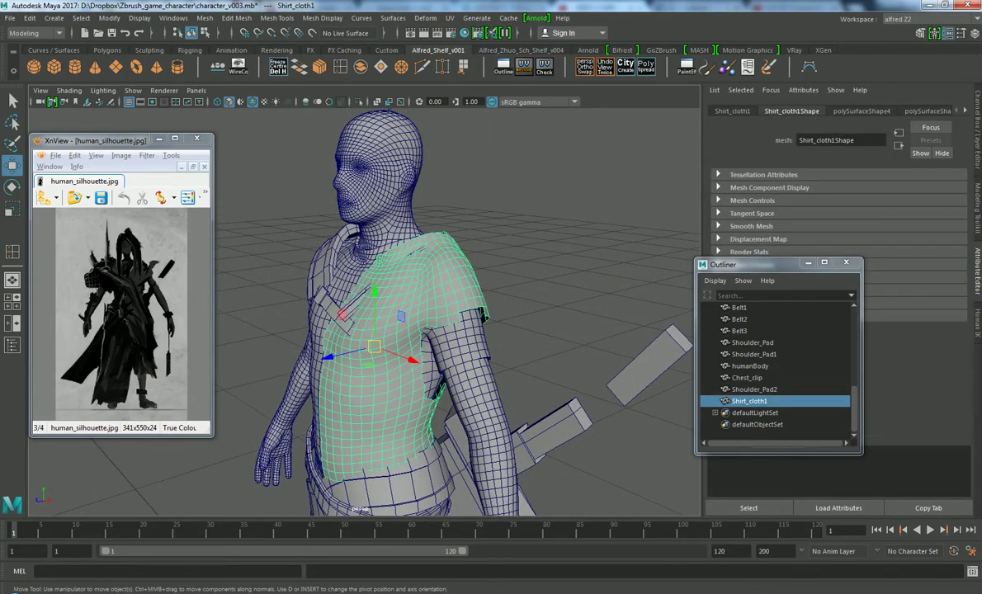
pyautogui.moveTo(413, 330)
pyautogui.keyDown('alt'); pyautogui.mouseDown()
pyautogui.moveTo(552, 330)
pyautogui.moveTo(561, 363)
pyautogui.moveTo(569, 330)
pyautogui.moveTo(495, 330)
pyautogui.moveTo(544, 330)
pyautogui.moveTo(511, 330)
pyautogui.mouseUp(); pyautogui.keyUp('alt')
pyautogui.keyDown('alt'); pyautogui.moveTo(511, 330); pyautogui.dragTo(577, 330, button='right'); pyautogui.keyUp('alt')
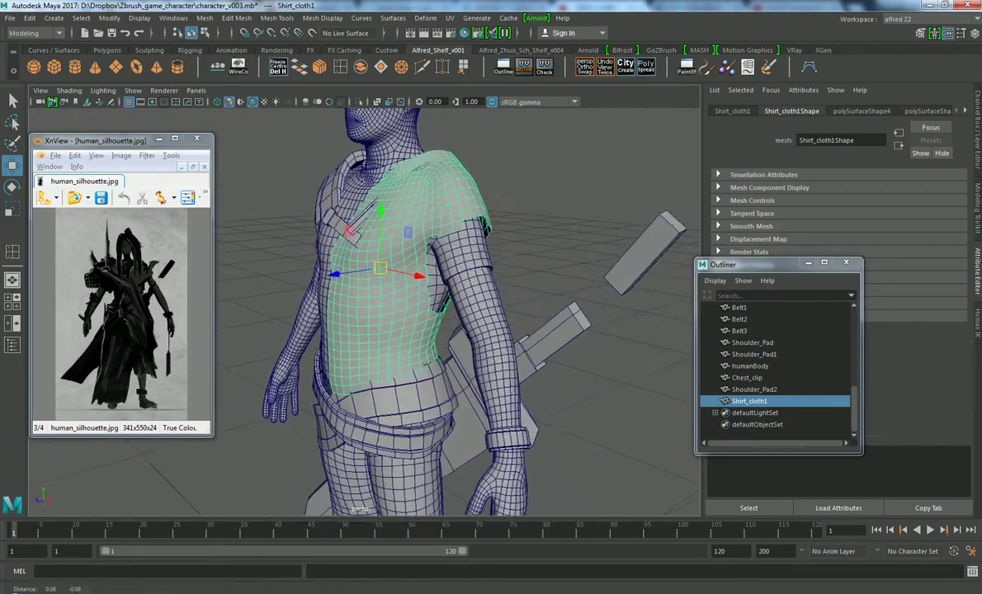
pyautogui.moveTo(495, 330)
pyautogui.keyDown('alt'); pyautogui.mouseDown()
pyautogui.moveTo(537, 330)
pyautogui.moveTo(511, 330)
pyautogui.mouseUp(); pyautogui.keyUp('alt')
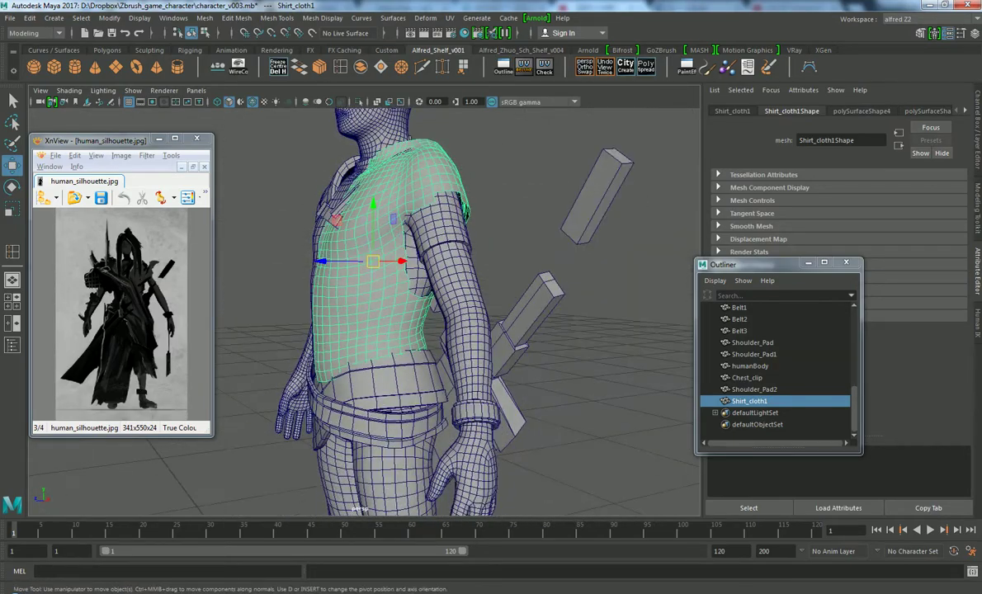
pyautogui.hotkey('ctrl', '1')
pyautogui.keyDown('alt'); pyautogui.moveTo(355, 272); pyautogui.dragTo(388, 272); pyautogui.keyUp('alt')
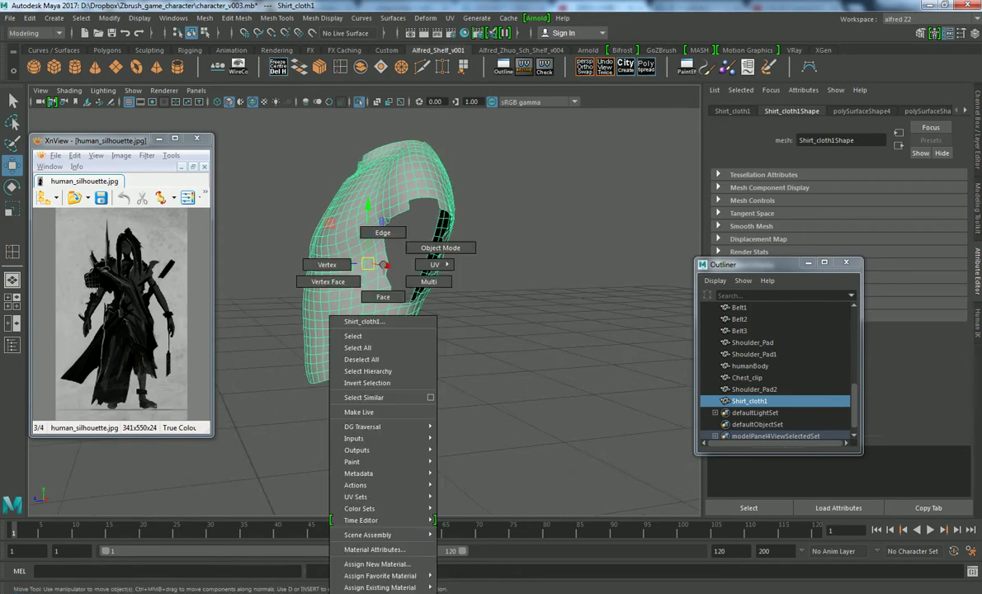
# Remove a small cluster of chest faces on Shirt_cloth1, leaving cross-shaped holes
pyautogui.moveTo(377, 267); pyautogui.dragTo(371, 287, button='right')
pyautogui.keyDown('alt'); pyautogui.moveTo(371, 272); pyautogui.dragTo(346, 272); pyautogui.keyUp('alt')
pyautogui.click(363, 315)
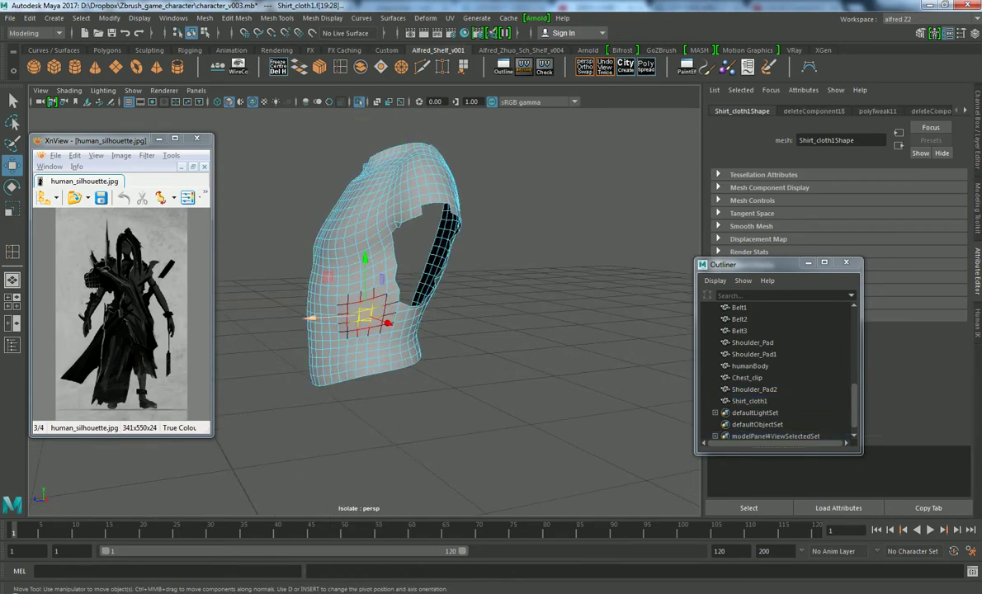
pyautogui.moveTo(363, 315); pyautogui.dragTo(359, 316)
pyautogui.keyDown('ctrl'); pyautogui.click(353, 307); pyautogui.keyUp('ctrl')
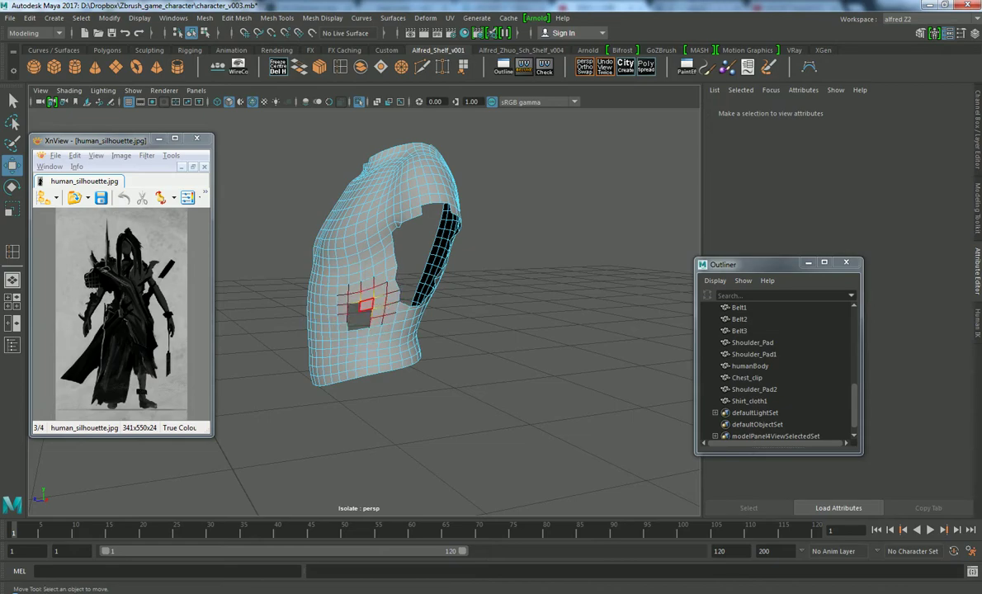
pyautogui.click(366, 305)
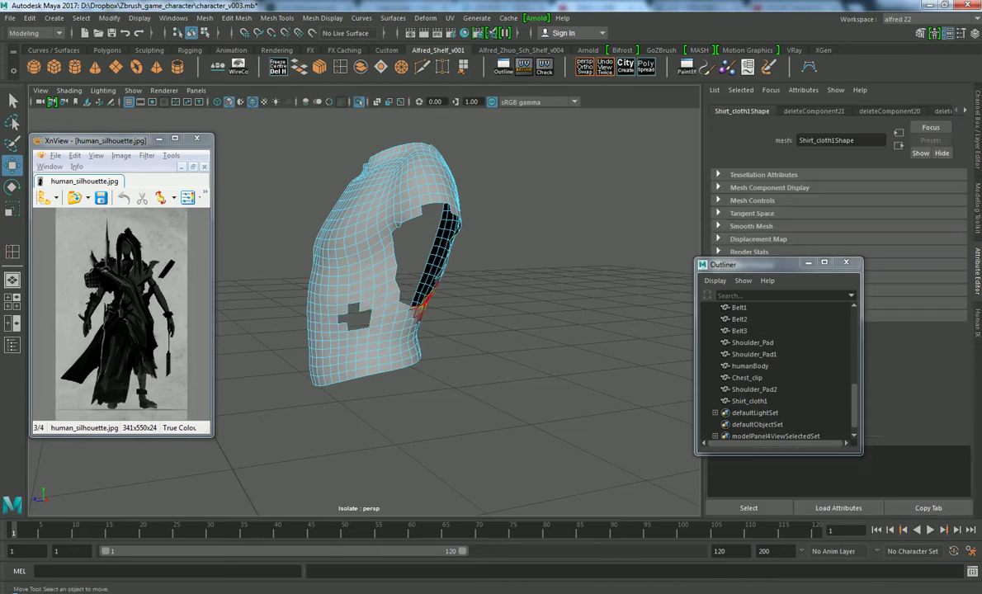
pyautogui.keyDown('alt'); pyautogui.moveTo(367, 305); pyautogui.dragTo(330, 293); pyautogui.keyUp('alt')
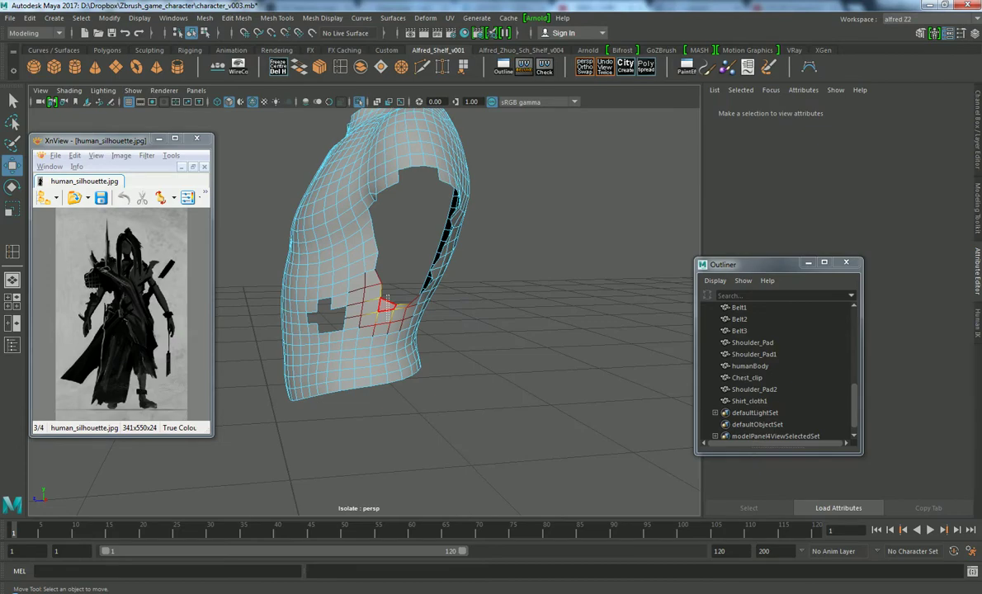
pyautogui.moveTo(417, 307)
pyautogui.keyDown('alt'); pyautogui.mouseDown()
pyautogui.moveTo(366, 277)
pyautogui.moveTo(353, 324)
pyautogui.mouseUp(); pyautogui.keyUp('alt')
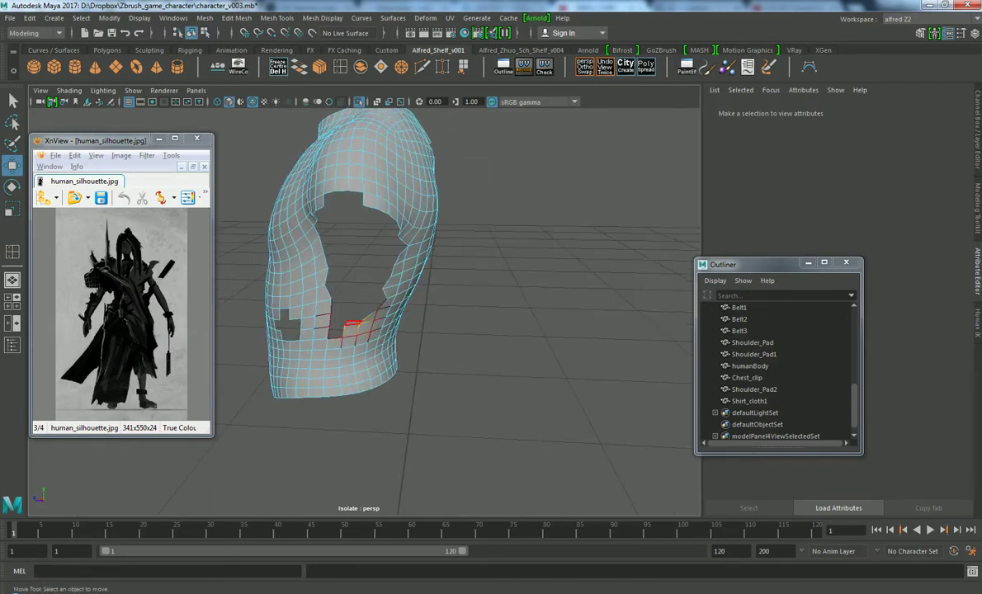
pyautogui.moveTo(321, 297); pyautogui.dragTo(274, 261, button='right')
# Pull vertices beside and below the hole downward with soft selection
pyautogui.click(330, 313)
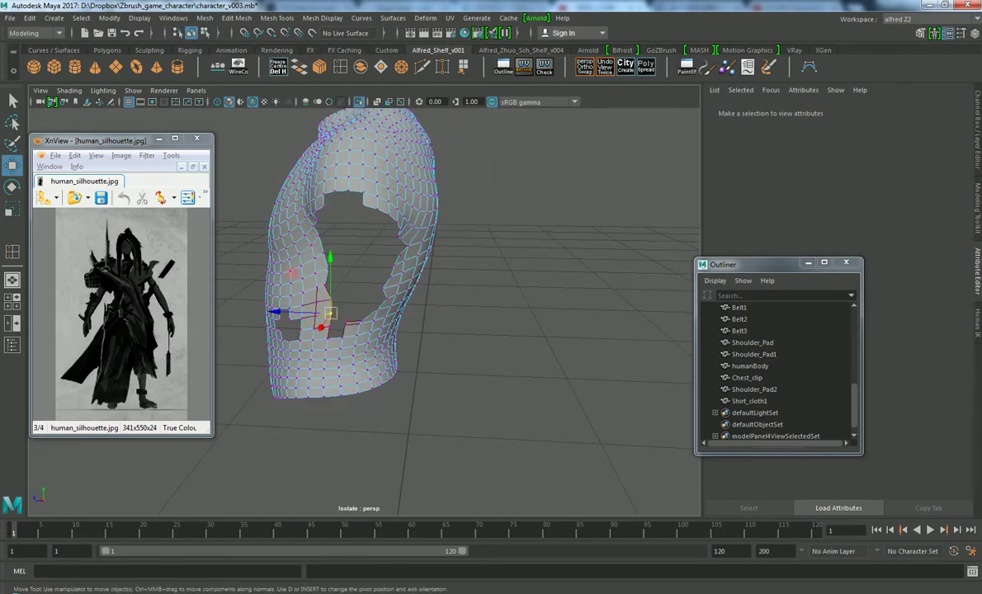
pyautogui.moveTo(330, 313); pyautogui.dragTo(363, 314)
pyautogui.moveTo(329, 275); pyautogui.dragTo(329, 285)
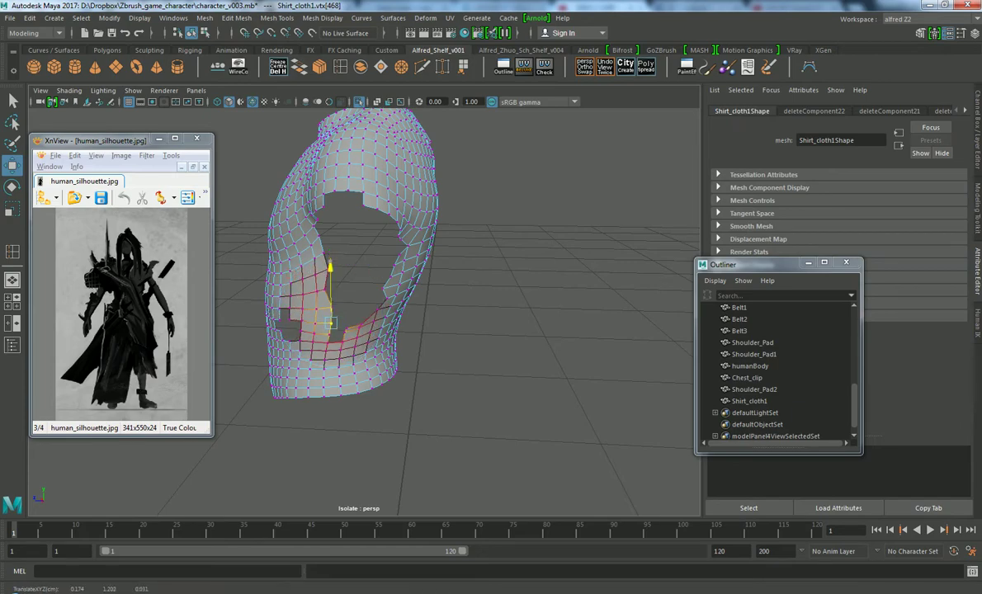
pyautogui.click(344, 332)
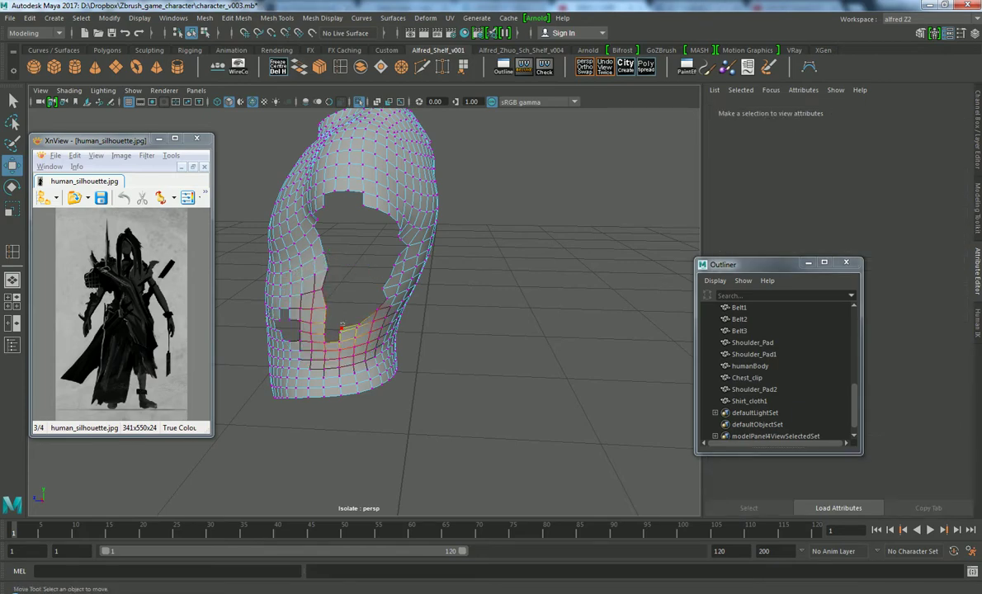
pyautogui.click(346, 330)
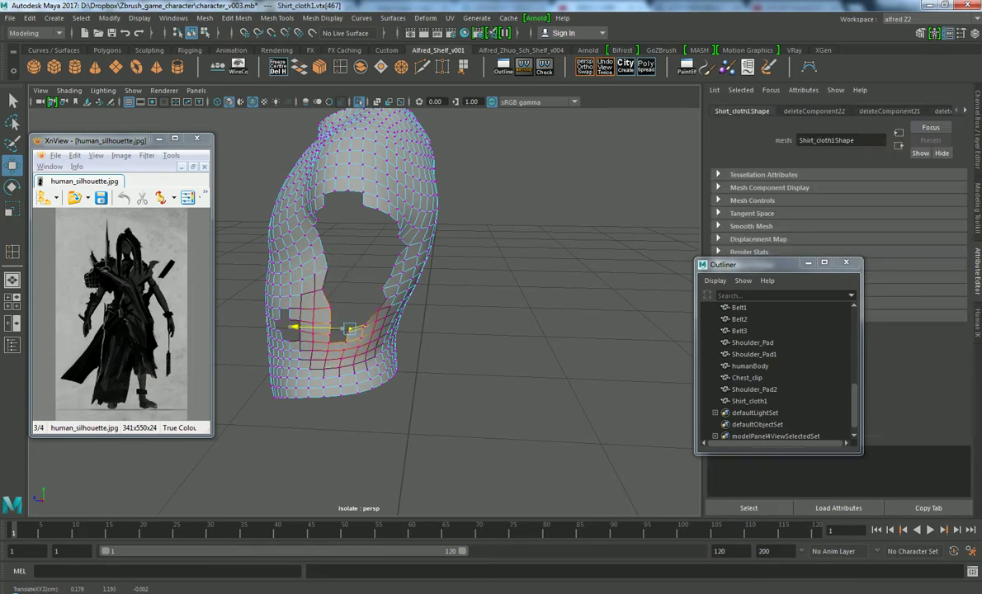
pyautogui.click(347, 330)
pyautogui.keyDown('alt'); pyautogui.moveTo(347, 330); pyautogui.dragTo(396, 330); pyautogui.keyUp('alt')
pyautogui.click(338, 338)
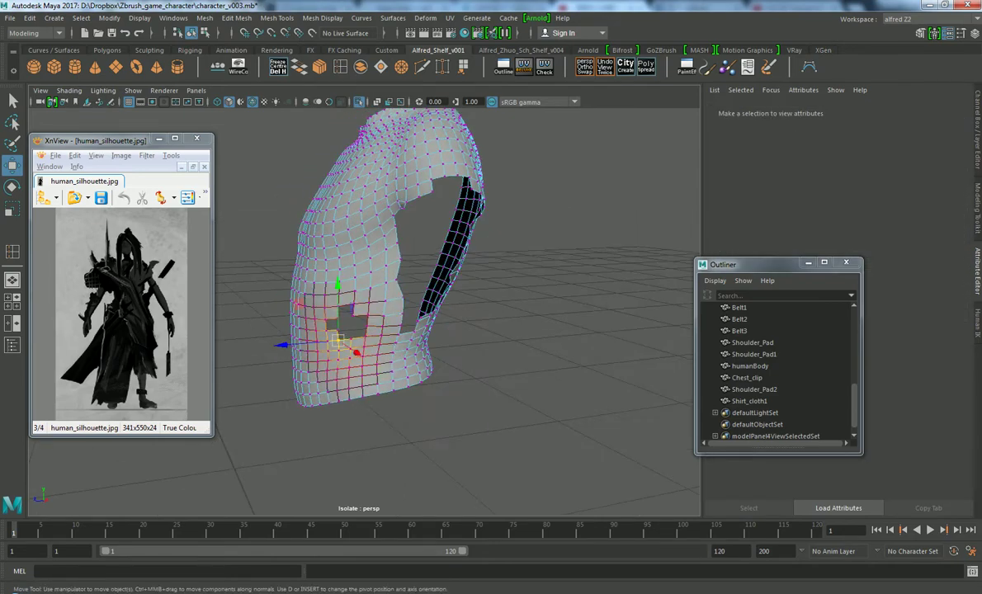
pyautogui.moveTo(337, 313); pyautogui.dragTo(338, 330)
pyautogui.keyDown('alt'); pyautogui.moveTo(396, 288); pyautogui.dragTo(446, 288); pyautogui.keyUp('alt')
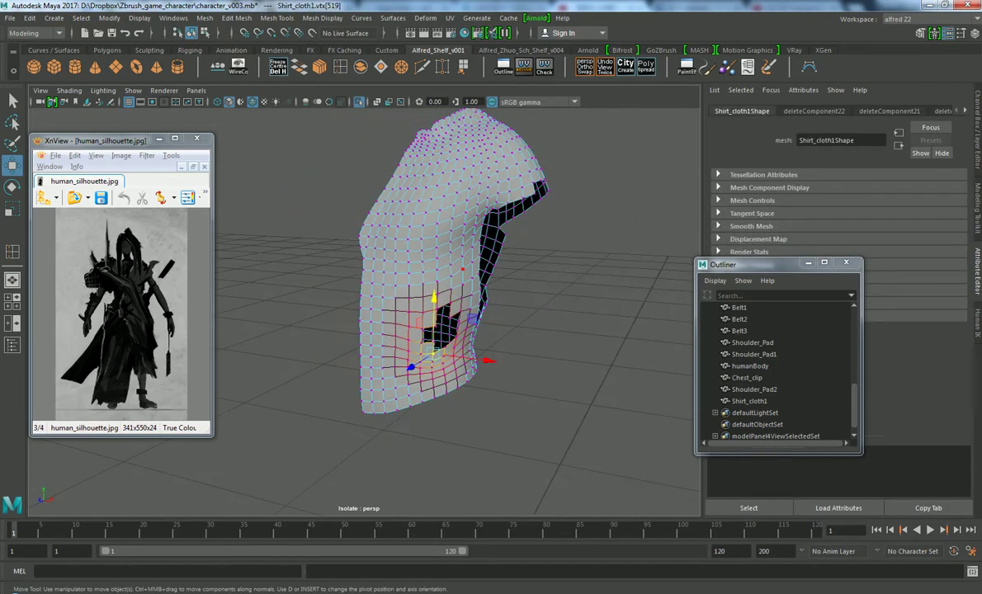
# Select the vertices around the hole and move them with soft select to reshape it
pyautogui.moveTo(449, 231); pyautogui.dragTo(500, 194, button='right')
pyautogui.click(320, 297)
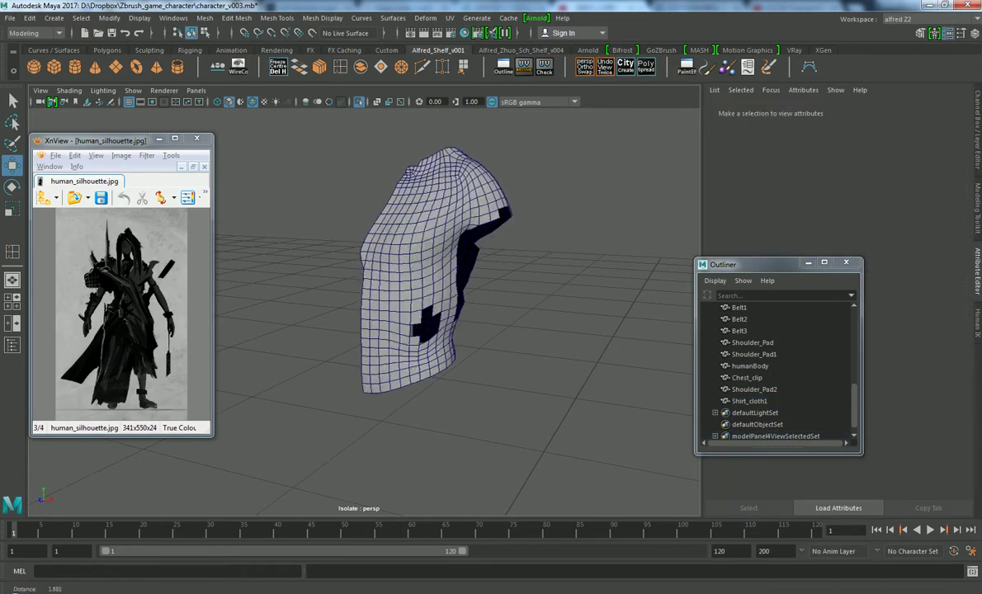
pyautogui.keyDown('alt'); pyautogui.moveTo(320, 297); pyautogui.dragTo(297, 313, button='right'); pyautogui.keyUp('alt')
pyautogui.moveTo(297, 314)
pyautogui.keyDown('alt'); pyautogui.mouseDown()
pyautogui.moveTo(355, 313)
pyautogui.moveTo(363, 297)
pyautogui.mouseUp(); pyautogui.keyUp('alt')
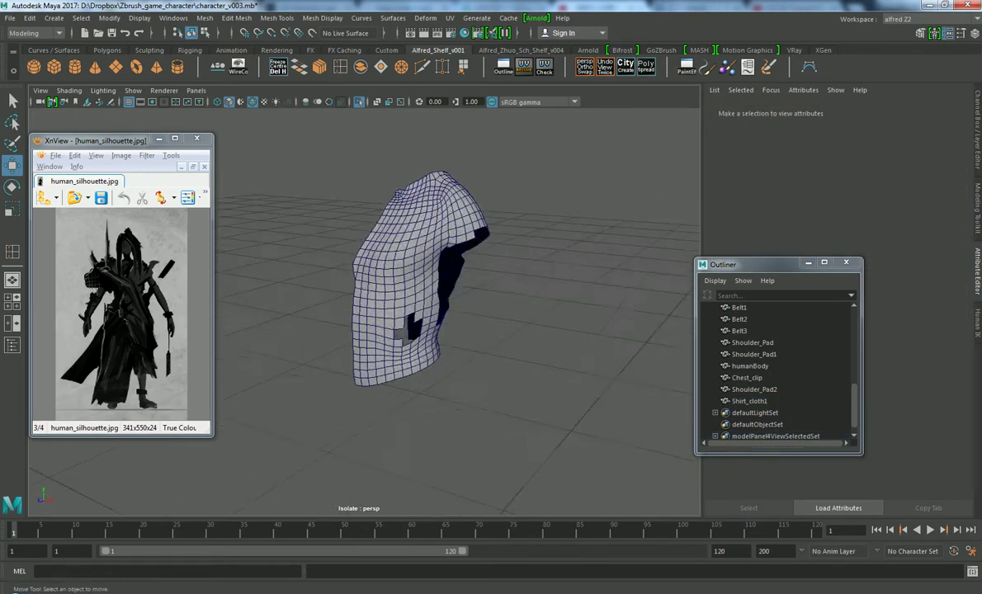
pyautogui.keyDown('alt'); pyautogui.moveTo(363, 297); pyautogui.dragTo(429, 276, button='right'); pyautogui.keyUp('alt')
pyautogui.moveTo(320, 297)
pyautogui.keyDown('alt'); pyautogui.mouseDown()
pyautogui.moveTo(346, 281)
pyautogui.moveTo(328, 264)
pyautogui.mouseUp(); pyautogui.keyUp('alt')
pyautogui.moveTo(329, 263); pyautogui.dragTo(256, 246, button='right')
pyautogui.click(342, 355)
pyautogui.moveTo(343, 355); pyautogui.dragTo(342, 363)
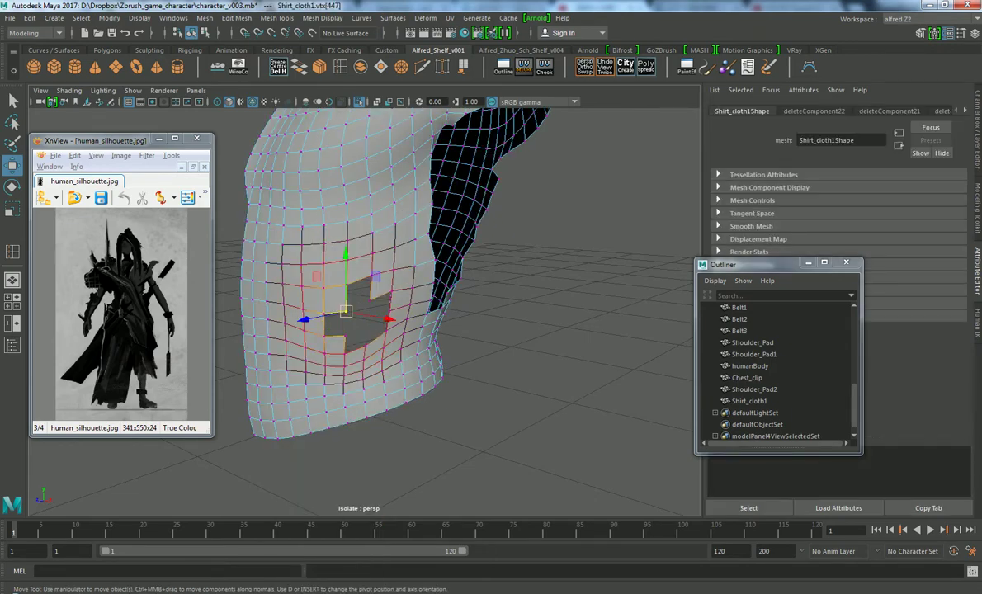
# Nudge the top hole vertex up and left to round the opening, then exit vertex mode
pyautogui.click(345, 298)
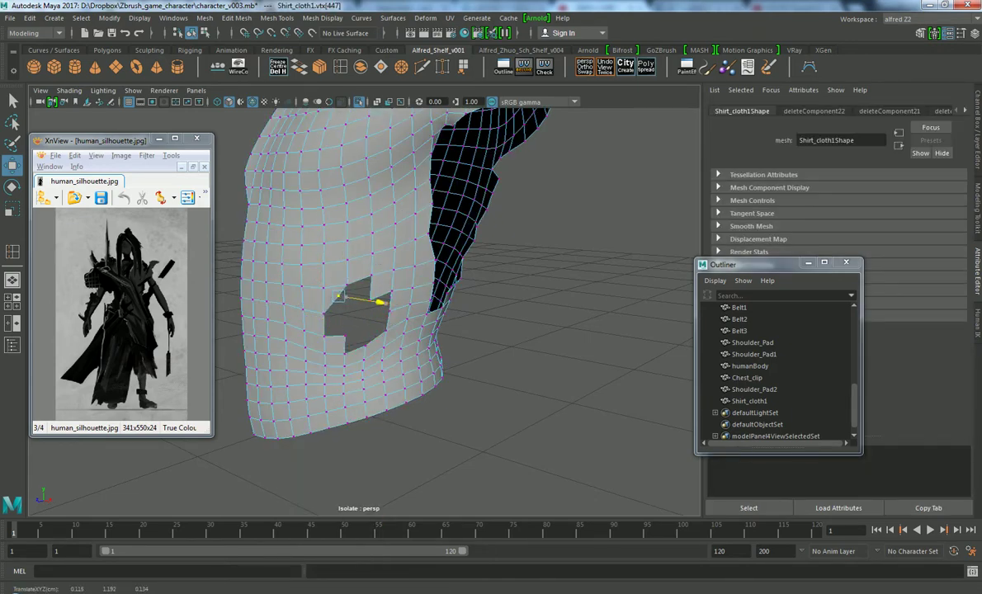
pyautogui.hotkey('ctrl', 'z')
pyautogui.hotkey('ctrl', 'z')
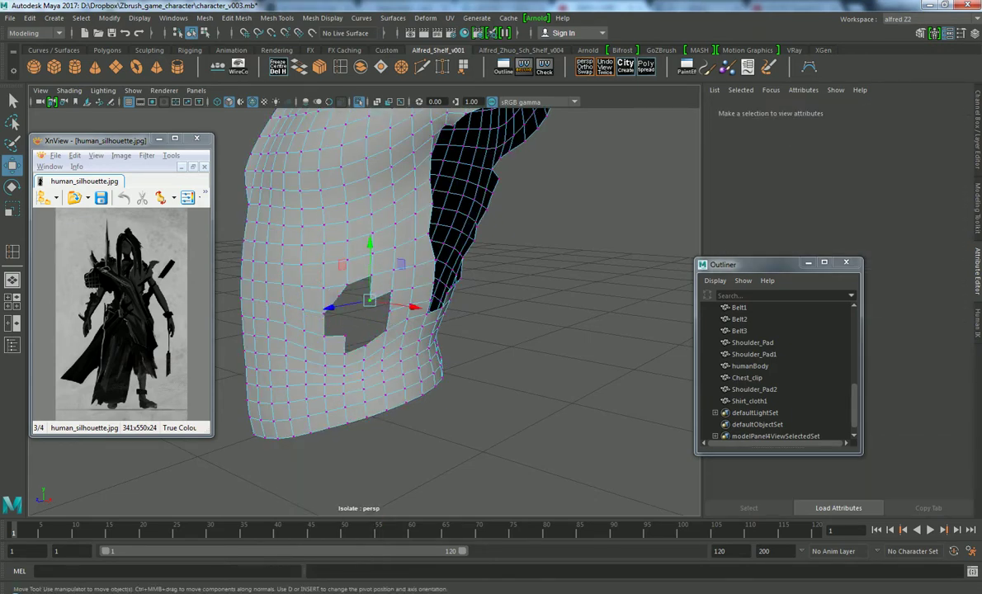
pyautogui.hotkey('ctrl', 'z')
pyautogui.press('w')
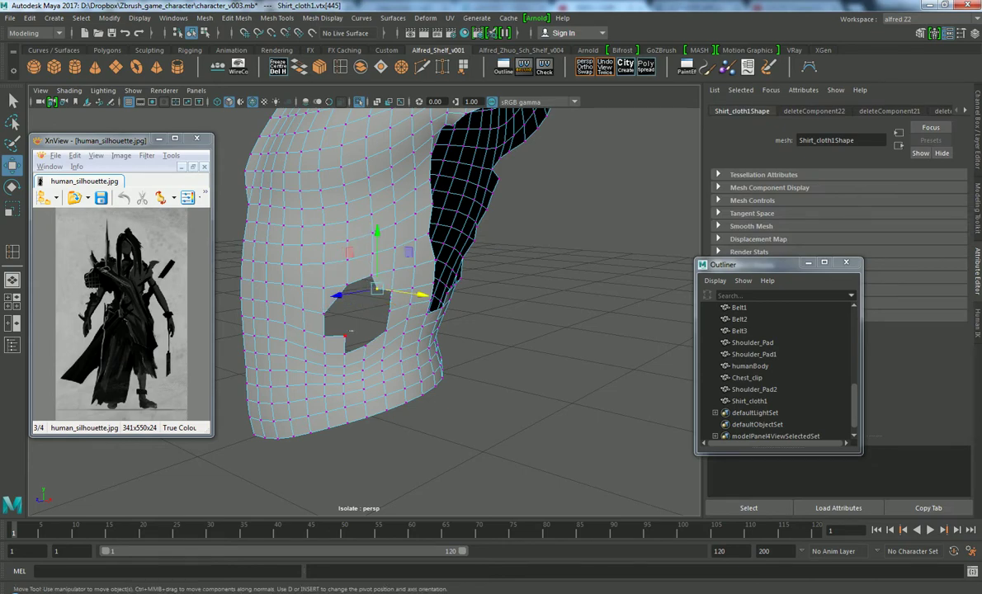
pyautogui.moveTo(380, 343); pyautogui.dragTo(375, 342)
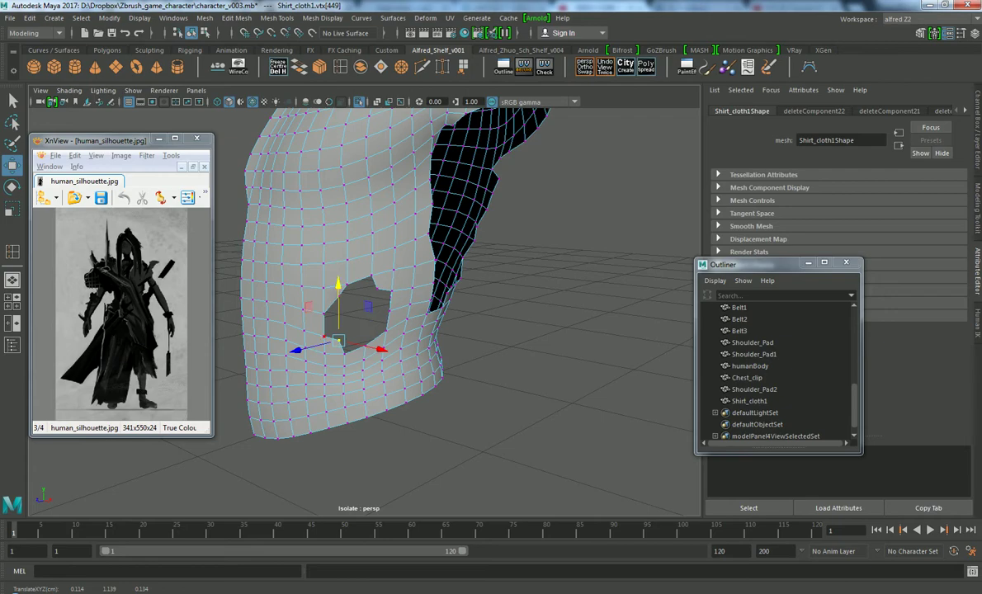
pyautogui.moveTo(338, 340); pyautogui.dragTo(330, 331)
pyautogui.scroll(-3, 355, 314)
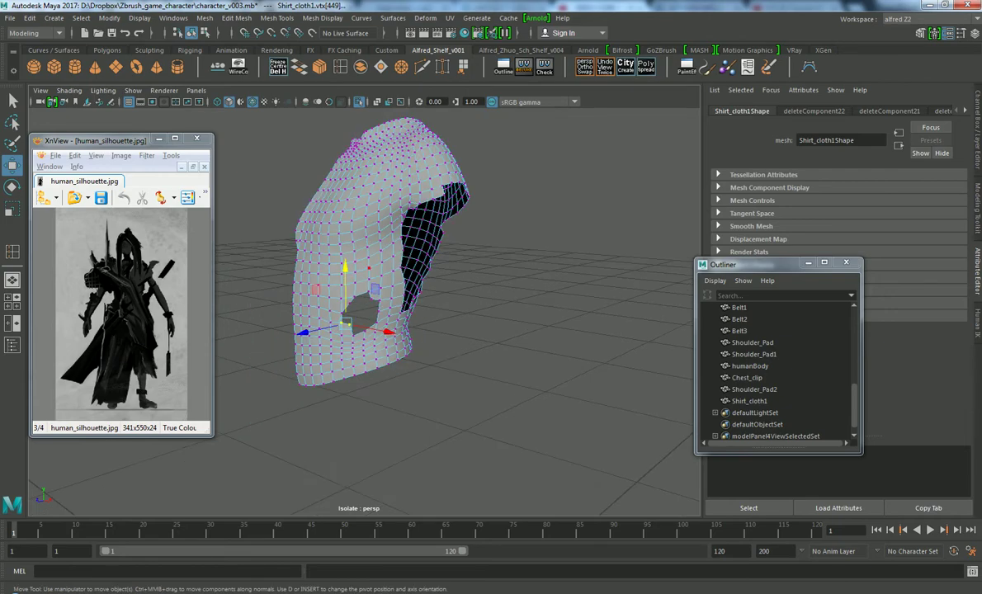
pyautogui.press('F8')
pyautogui.click(528, 182)
# Show the whole character and put Shirt_cloth1 into vertex editing at the shoulder
pyautogui.click(335, 102)
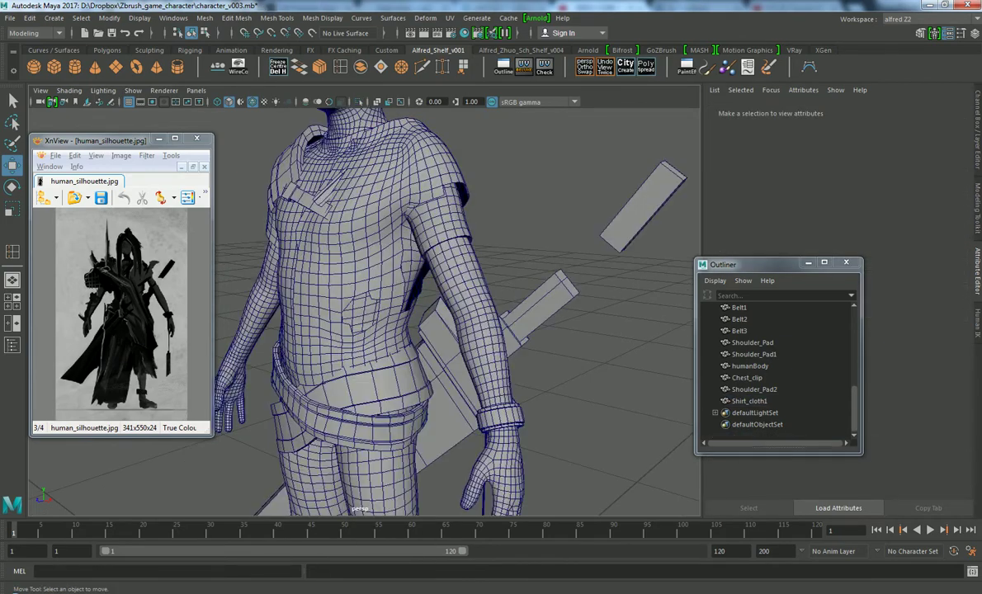
pyautogui.moveTo(462, 314)
pyautogui.keyDown('alt'); pyautogui.mouseDown()
pyautogui.moveTo(495, 313)
pyautogui.moveTo(429, 314)
pyautogui.moveTo(387, 355)
pyautogui.moveTo(330, 363)
pyautogui.moveTo(313, 355)
pyautogui.moveTo(281, 272)
pyautogui.moveTo(287, 249)
pyautogui.moveTo(264, 252)
pyautogui.moveTo(305, 255)
pyautogui.mouseUp(); pyautogui.keyUp('alt')
pyautogui.click(412, 248)
pyautogui.rightClick(287, 250)
pyautogui.click(231, 250)
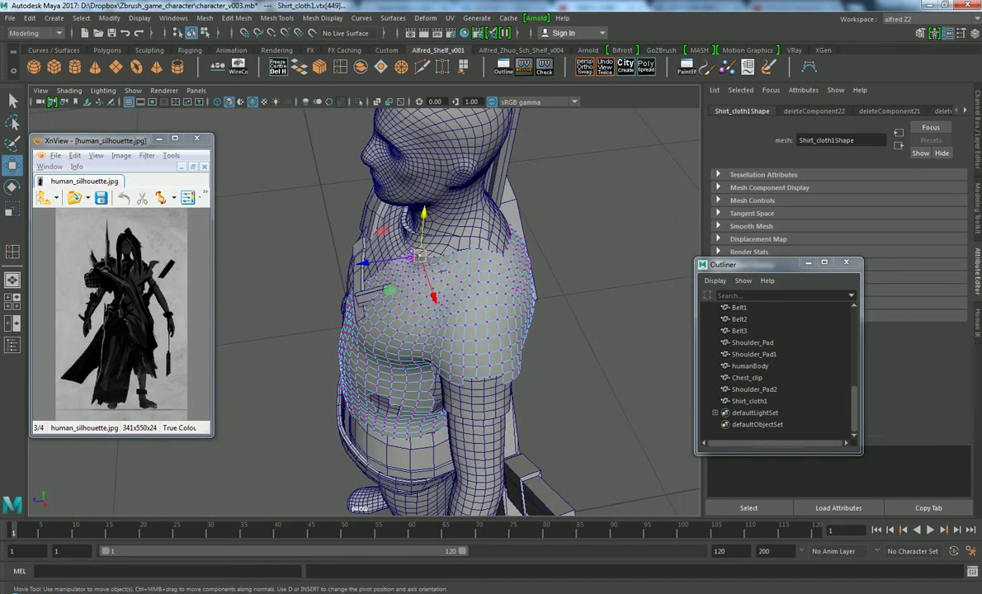
pyautogui.moveTo(388, 238)
pyautogui.keyDown('alt'); pyautogui.mouseDown()
pyautogui.moveTo(429, 248)
pyautogui.moveTo(493, 240)
pyautogui.mouseUp(); pyautogui.keyUp('alt')
# With soft selection on, flatten the shoulder vertices along one axis, then rotate and move them
pyautogui.press('b')
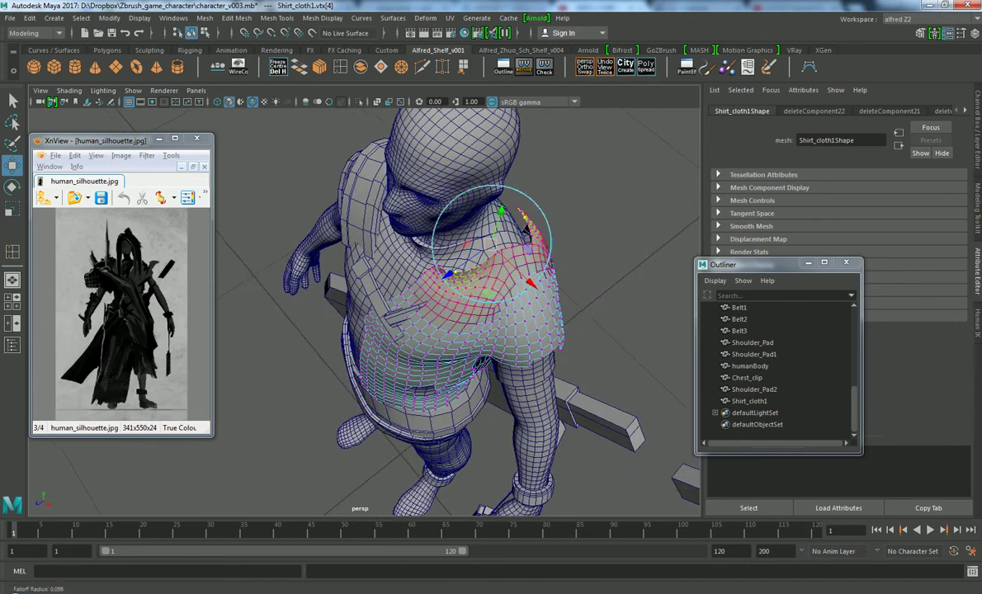
pyautogui.press('r')
pyautogui.moveTo(450, 273); pyautogui.dragTo(463, 264)
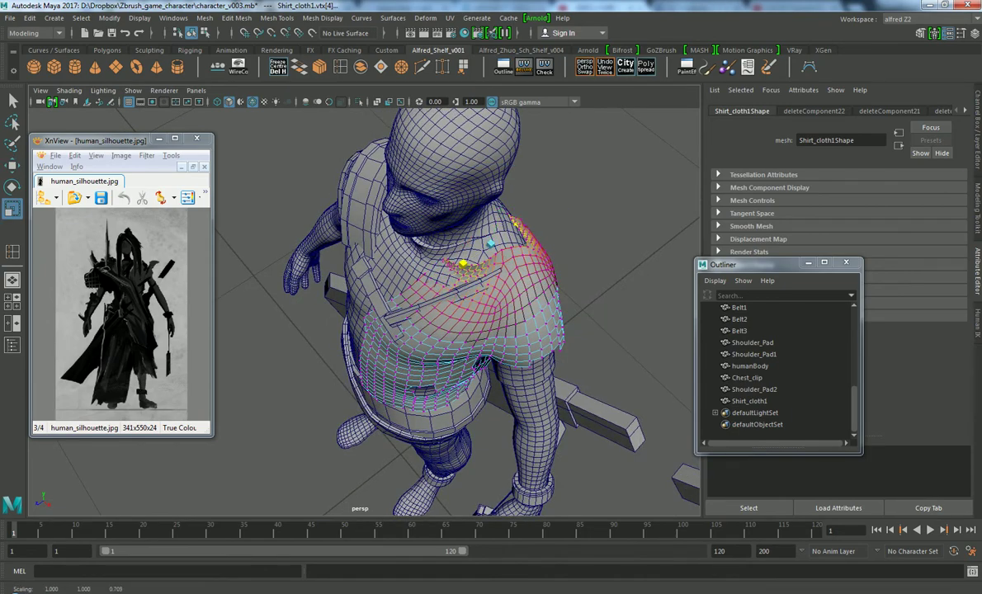
pyautogui.press('e')
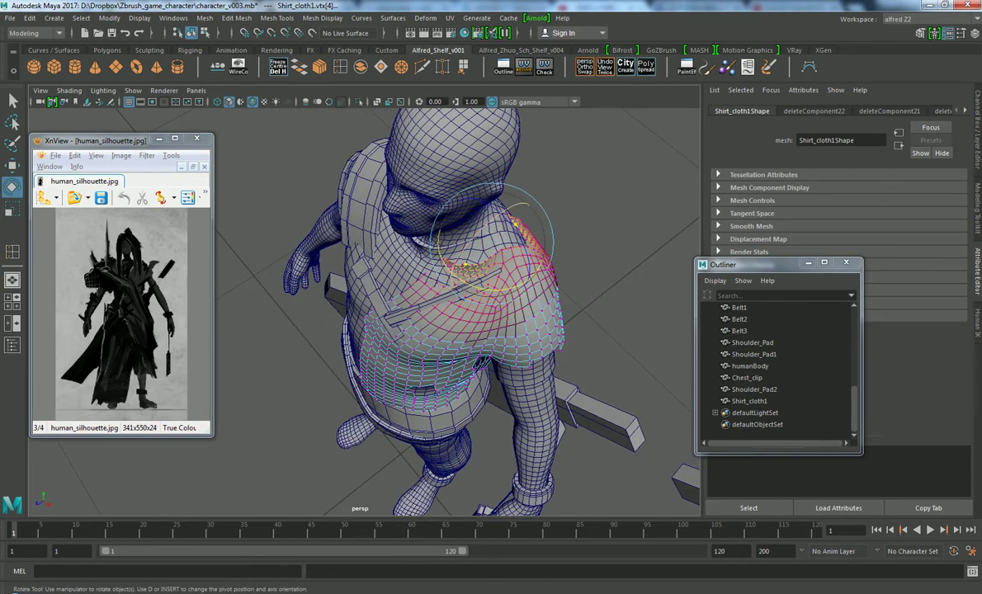
pyautogui.moveTo(462, 247)
pyautogui.keyDown('alt'); pyautogui.mouseDown()
pyautogui.moveTo(371, 268)
pyautogui.moveTo(429, 248)
pyautogui.moveTo(428, 237)
pyautogui.moveTo(462, 248)
pyautogui.moveTo(545, 244)
pyautogui.moveTo(395, 279)
pyautogui.mouseUp(); pyautogui.keyUp('alt')
pyautogui.press('w')
pyautogui.click(454, 272)
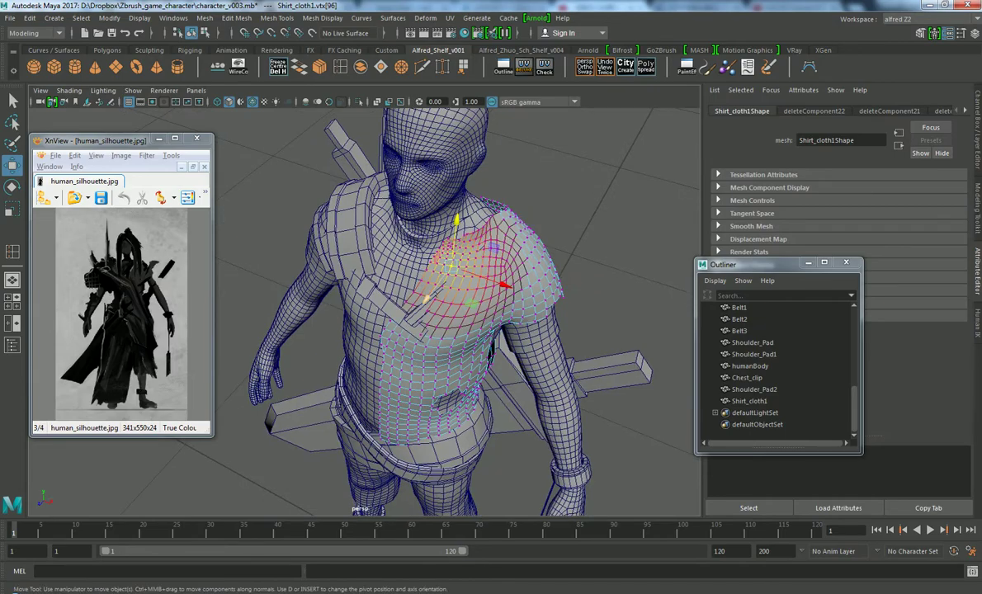
# Select Shoulder_Pad2 and switch it to vertex editing
pyautogui.keyDown('alt'); pyautogui.moveTo(457, 255); pyautogui.dragTo(536, 235); pyautogui.keyUp('alt')
pyautogui.click(551, 221)
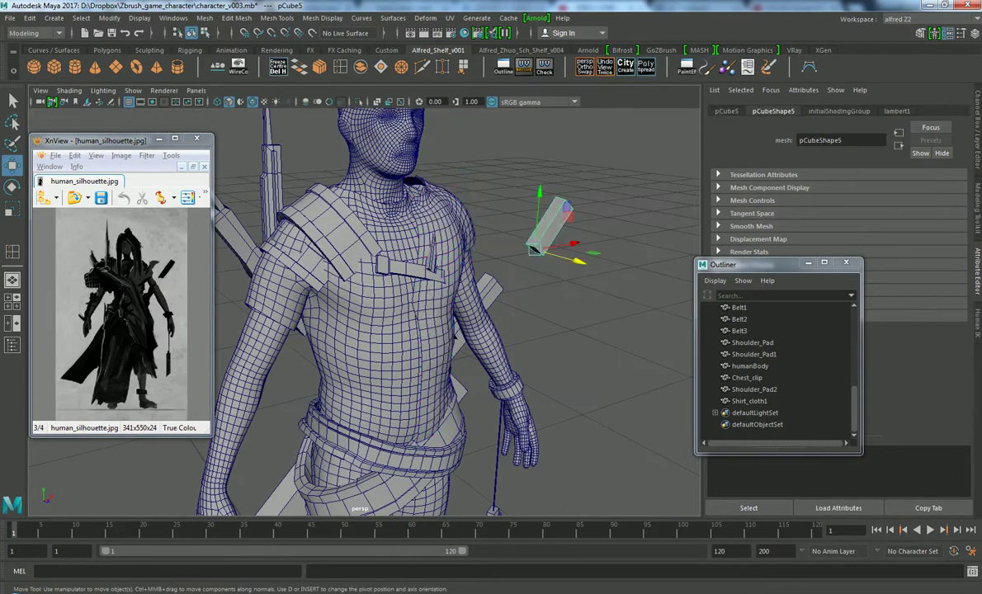
pyautogui.click(594, 321)
pyautogui.rightClick(403, 251)
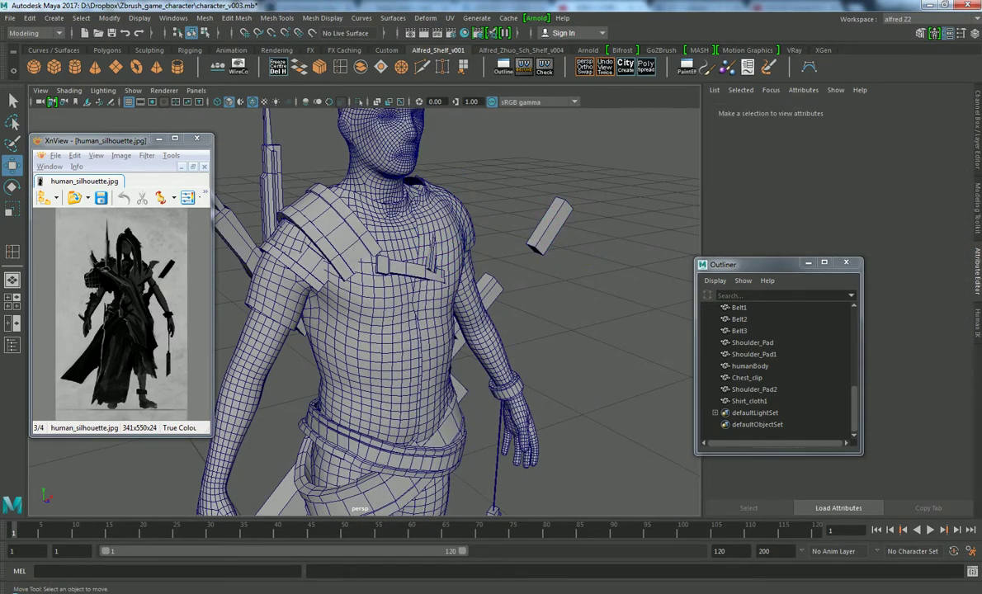
pyautogui.click(754, 389)
pyautogui.keyDown('alt'); pyautogui.moveTo(495, 330); pyautogui.dragTo(462, 330); pyautogui.keyUp('alt')
pyautogui.press('r')
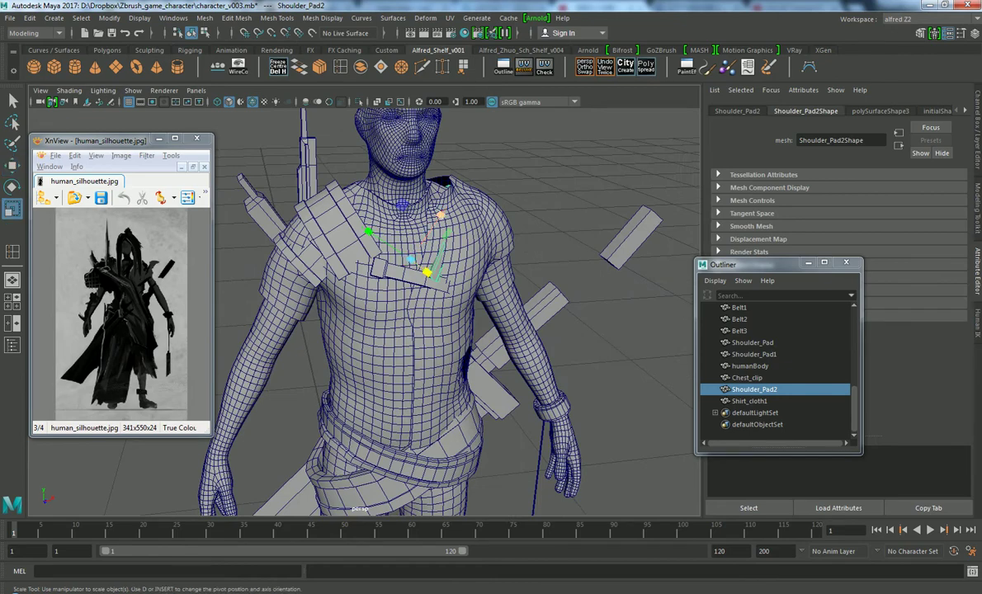
pyautogui.keyDown('alt'); pyautogui.moveTo(444, 210); pyautogui.dragTo(462, 206); pyautogui.keyUp('alt')
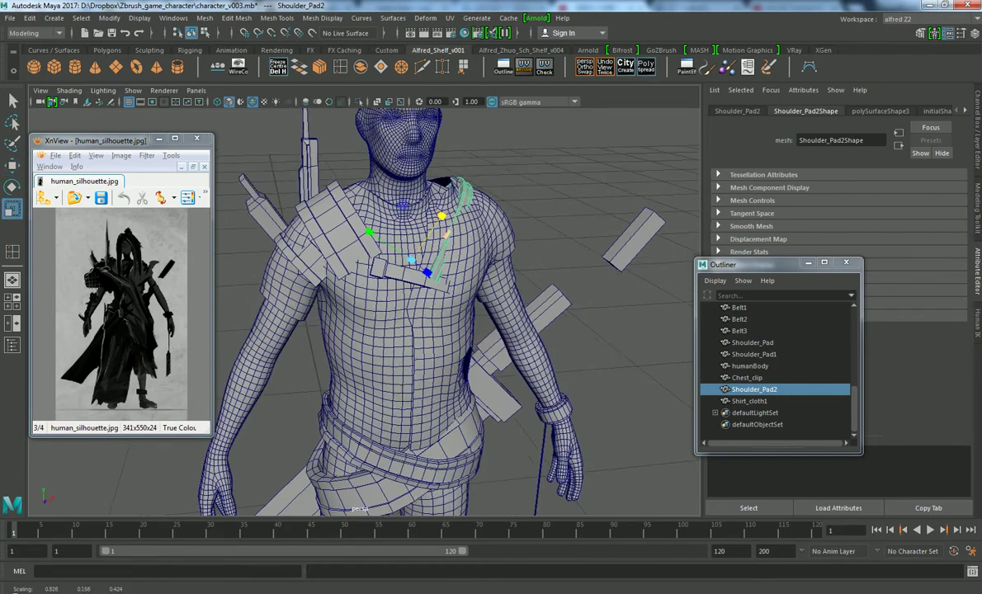
pyautogui.press('w')
pyautogui.rightClick(466, 211)
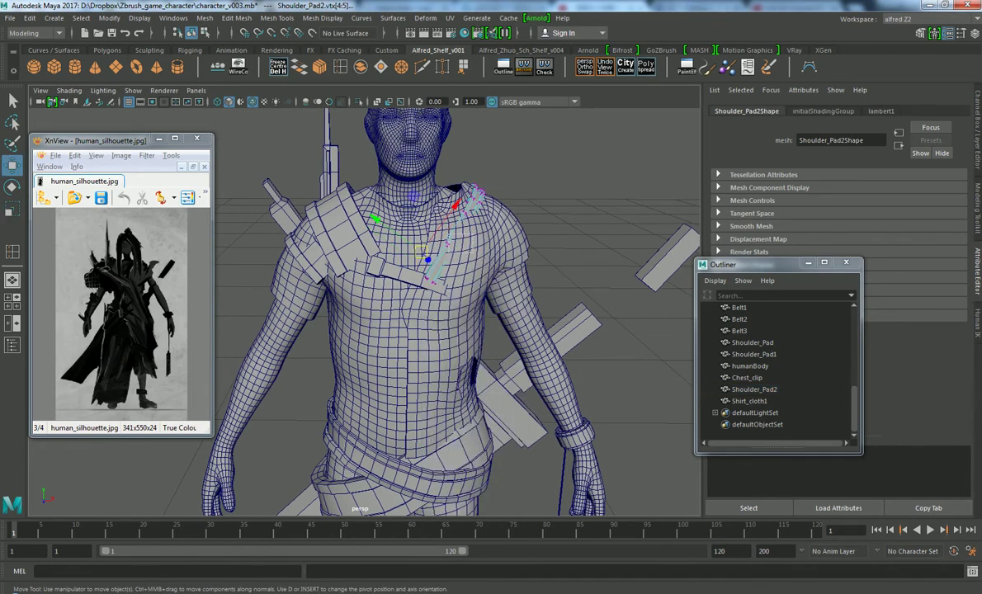
# Reposition the strap vertices over the front and top of the shoulder
pyautogui.click(449, 194)
pyautogui.keyDown('alt'); pyautogui.moveTo(450, 194); pyautogui.dragTo(468, 263); pyautogui.keyUp('alt')
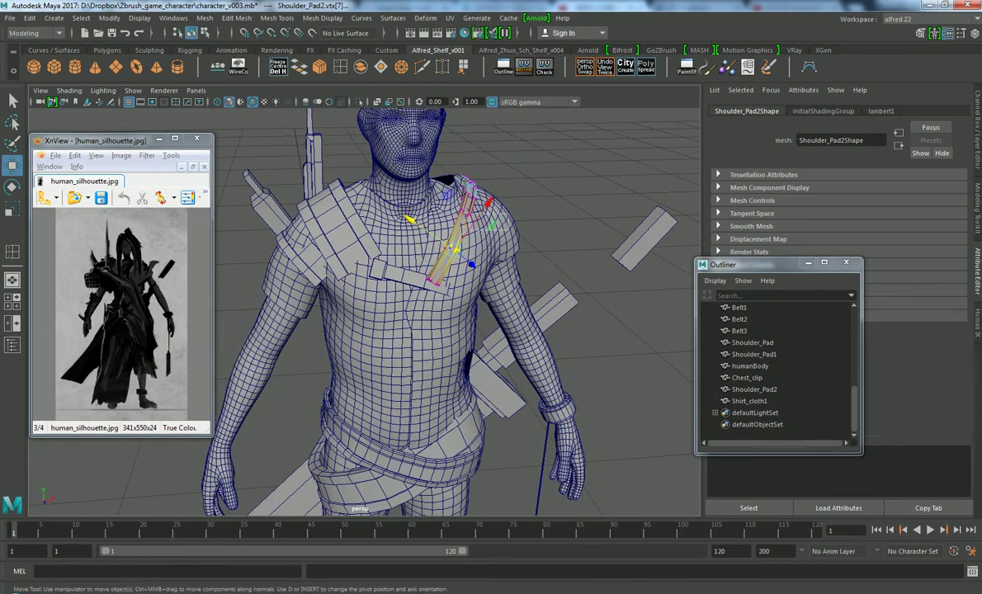
pyautogui.click(468, 216)
pyautogui.keyDown('alt'); pyautogui.moveTo(462, 247); pyautogui.dragTo(272, 247); pyautogui.keyUp('alt')
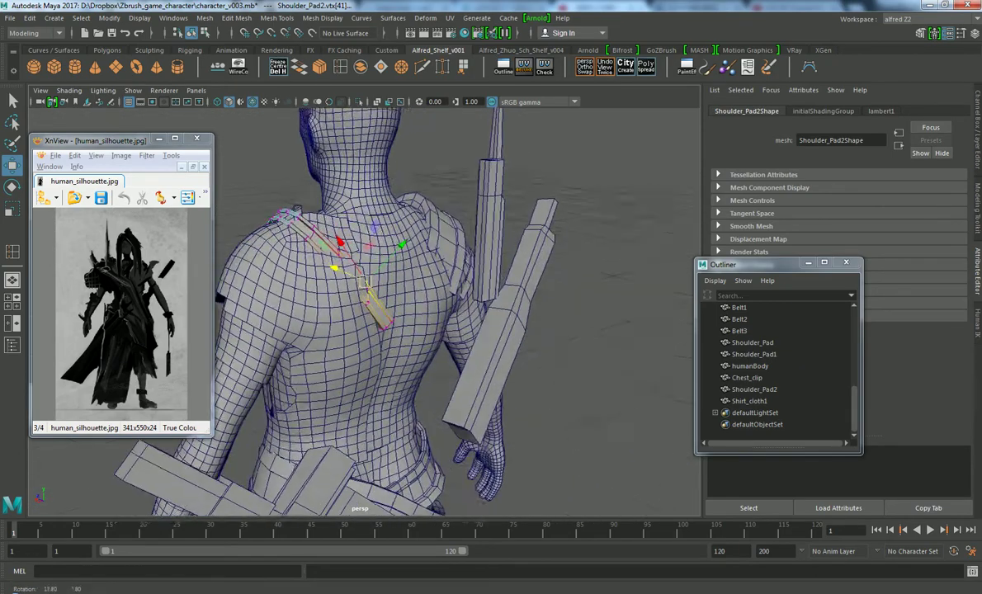
pyautogui.click(363, 238)
# Pull the back strap vertices down so the strap follows the back diagonally
pyautogui.keyDown('alt'); pyautogui.moveTo(363, 248); pyautogui.dragTo(231, 264); pyautogui.keyUp('alt')
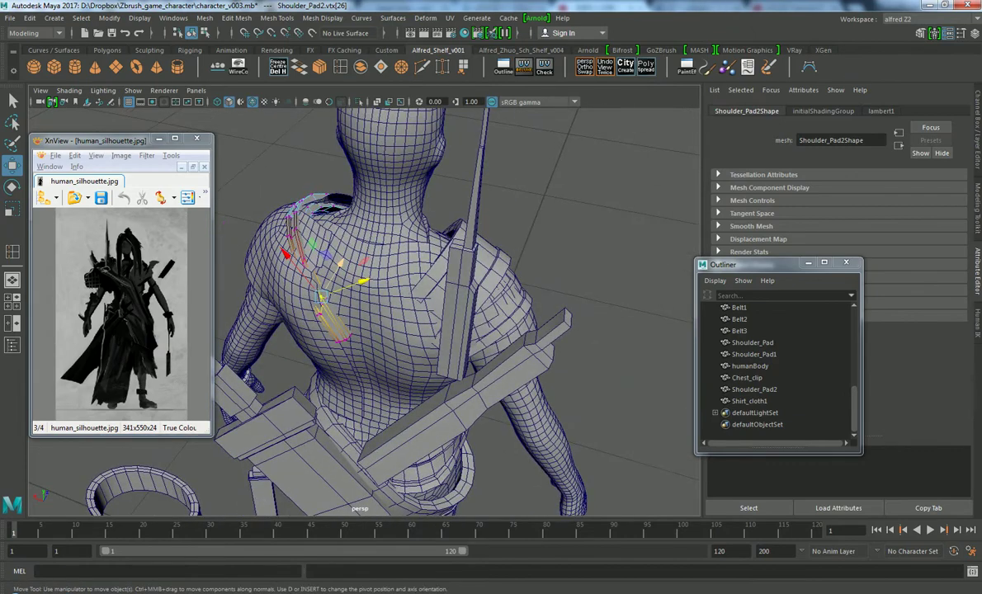
pyautogui.moveTo(321, 293); pyautogui.dragTo(321, 297)
pyautogui.click(322, 229)
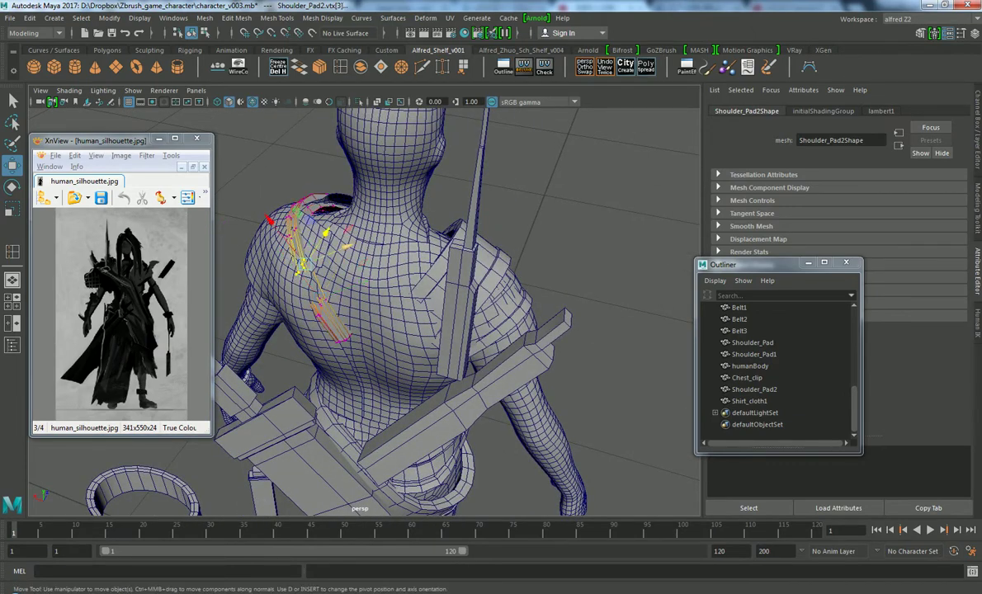
pyautogui.moveTo(321, 229)
pyautogui.mouseDown()
pyautogui.moveTo(314, 252)
pyautogui.moveTo(289, 256)
pyautogui.mouseUp()
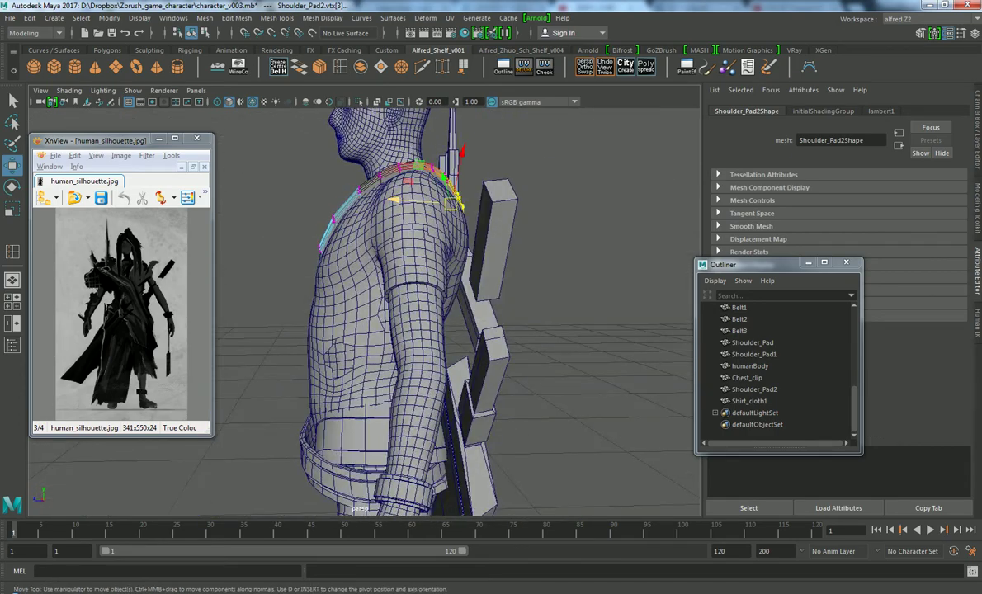
pyautogui.moveTo(388, 210); pyautogui.dragTo(297, 262, button='right')
pyautogui.keyDown('alt'); pyautogui.moveTo(372, 288); pyautogui.dragTo(478, 285); pyautogui.keyUp('alt')
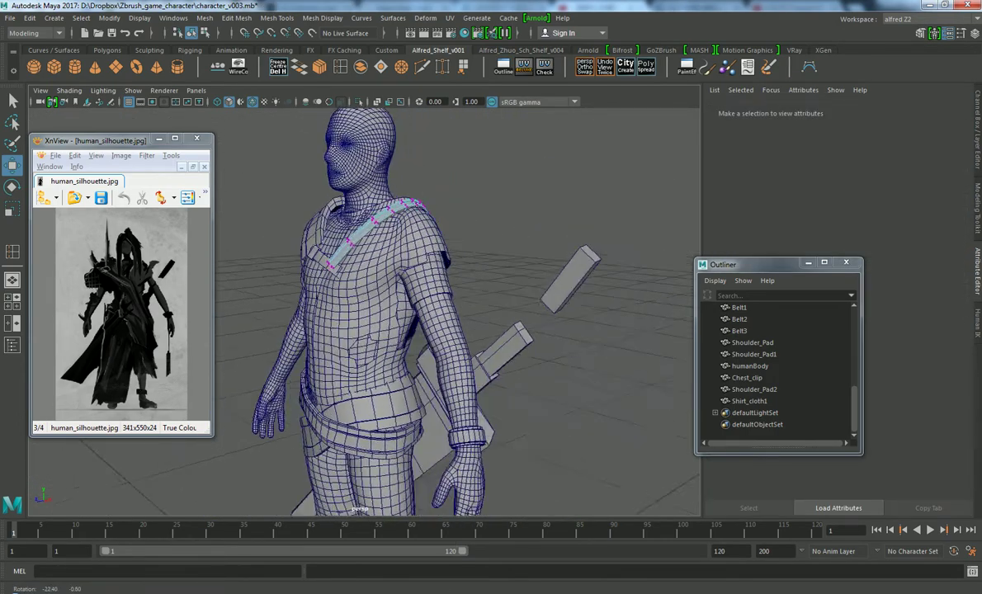
pyautogui.moveTo(388, 216); pyautogui.dragTo(445, 236, button='right')
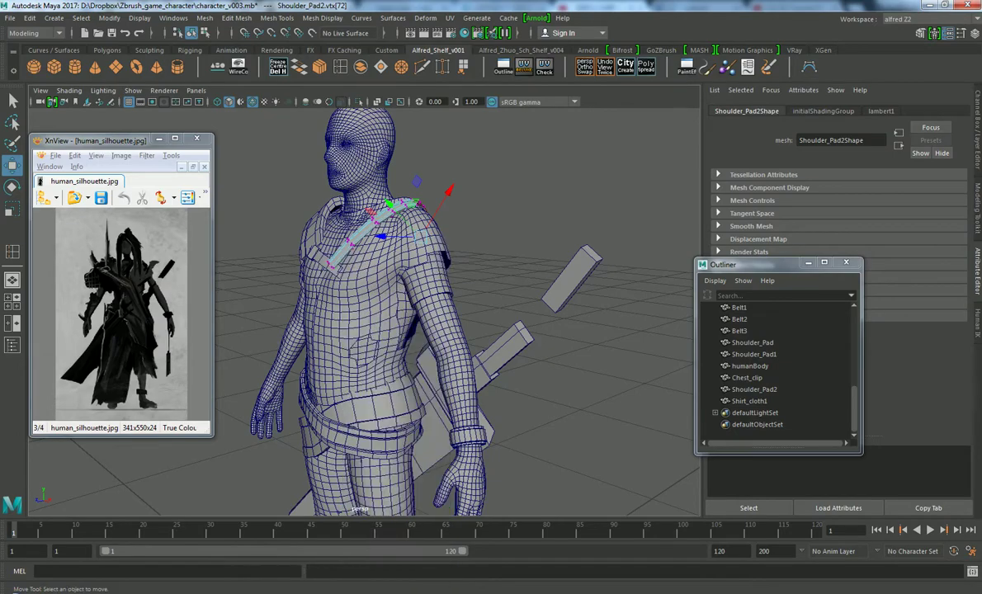
# Nudge Shirt_cloth1's soft-selected shoulder so it tucks under the strap, then return to object mode
pyautogui.click(371, 281)
pyautogui.moveTo(462, 272)
pyautogui.keyDown('alt'); pyautogui.mouseDown()
pyautogui.moveTo(371, 309)
pyautogui.moveTo(378, 375)
pyautogui.moveTo(388, 318)
pyautogui.moveTo(421, 311)
pyautogui.mouseUp(); pyautogui.keyUp('alt')
pyautogui.moveTo(397, 262); pyautogui.dragTo(340, 281, button='right')
pyautogui.moveTo(340, 280)
pyautogui.keyDown('alt'); pyautogui.mouseDown()
pyautogui.moveTo(396, 263)
pyautogui.moveTo(412, 294)
pyautogui.moveTo(411, 279)
pyautogui.mouseUp(); pyautogui.keyUp('alt')
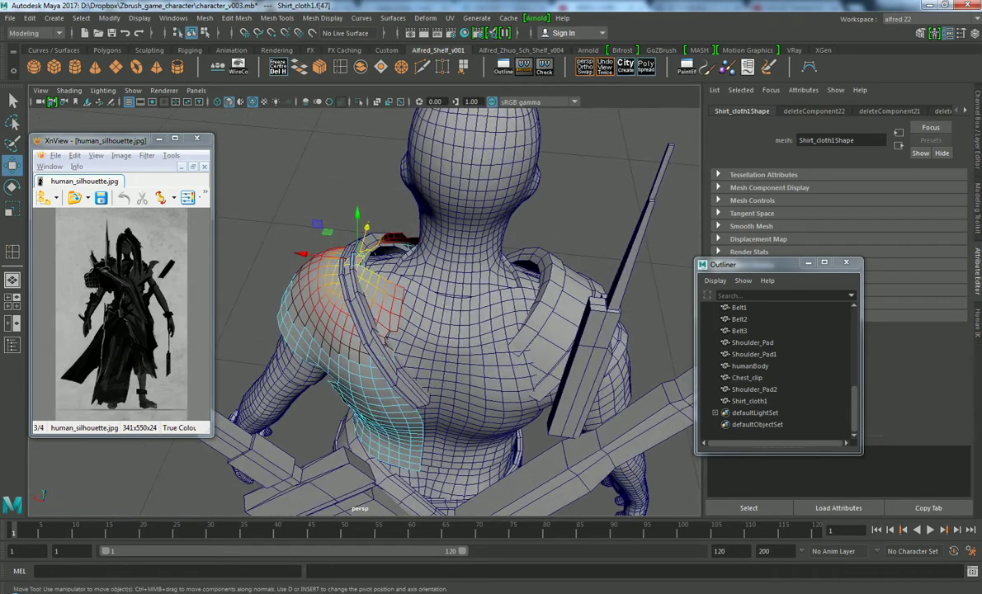
pyautogui.moveTo(303, 253); pyautogui.dragTo(307, 254)
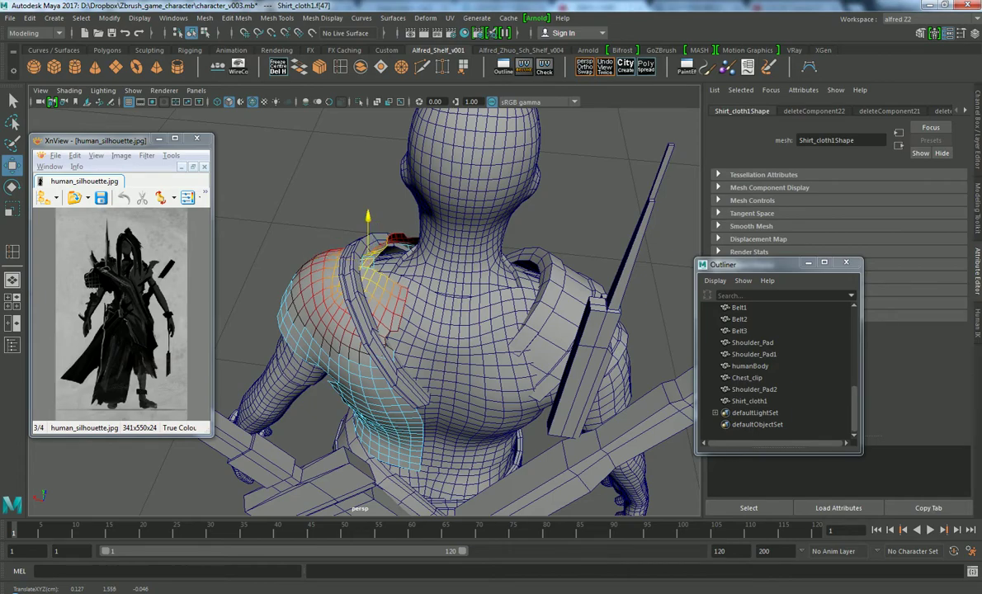
pyautogui.moveTo(307, 254)
pyautogui.keyDown('alt'); pyautogui.mouseDown()
pyautogui.moveTo(219, 261)
pyautogui.moveTo(248, 260)
pyautogui.mouseUp(); pyautogui.keyUp('alt')
pyautogui.moveTo(447, 289); pyautogui.dragTo(396, 231)
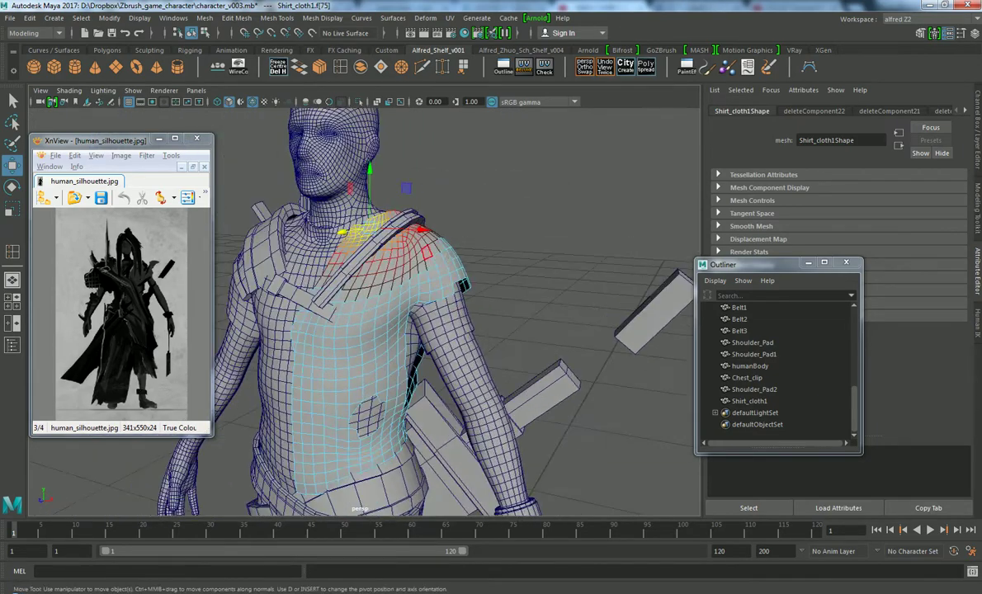
pyautogui.moveTo(396, 240); pyautogui.dragTo(396, 207, button='right')
pyautogui.keyDown('alt'); pyautogui.moveTo(396, 240); pyautogui.dragTo(462, 240); pyautogui.keyUp('alt')
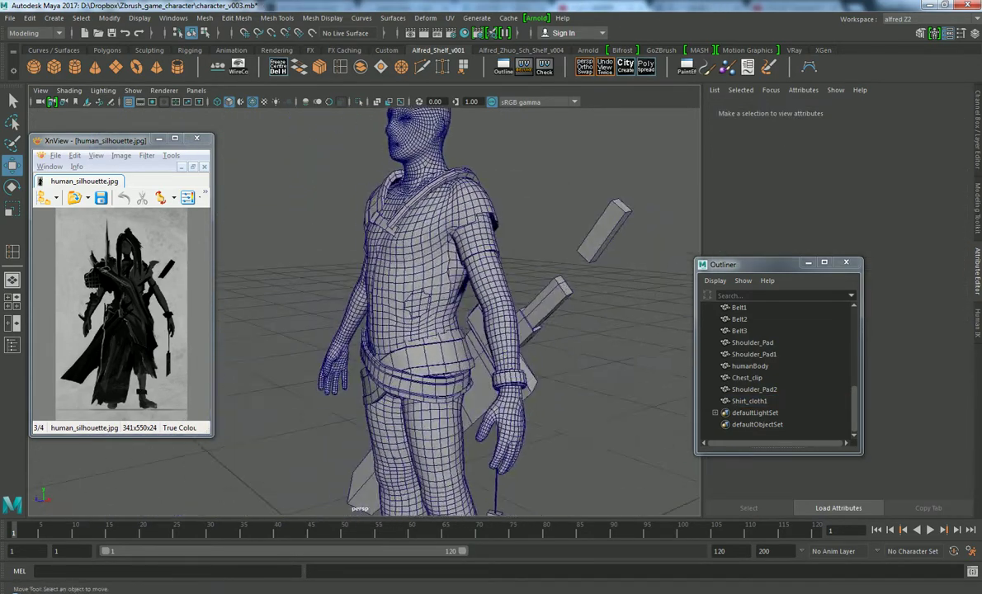
pyautogui.click(447, 274)
# Save the scene and extrude the shirt panel faces with Local Translate Z 0.008
pyautogui.moveTo(447, 274)
pyautogui.keyDown('alt'); pyautogui.mouseDown()
pyautogui.moveTo(418, 281)
pyautogui.moveTo(470, 260)
pyautogui.mouseUp(); pyautogui.keyUp('alt')
pyautogui.hotkey('ctrl', 's')
pyautogui.hotkey('ctrl', 'e')
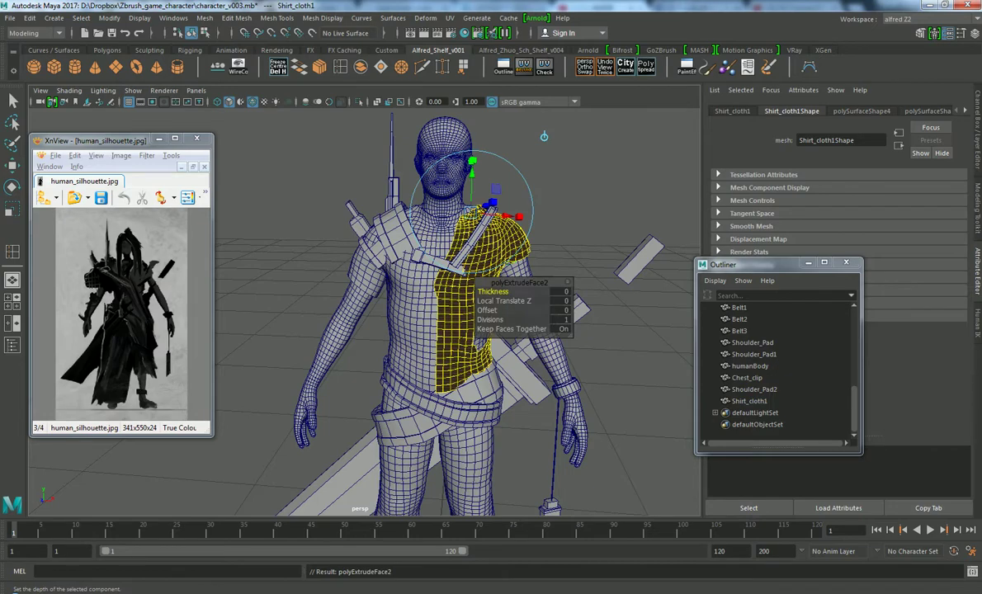
pyautogui.moveTo(503, 300); pyautogui.dragTo(509, 301)
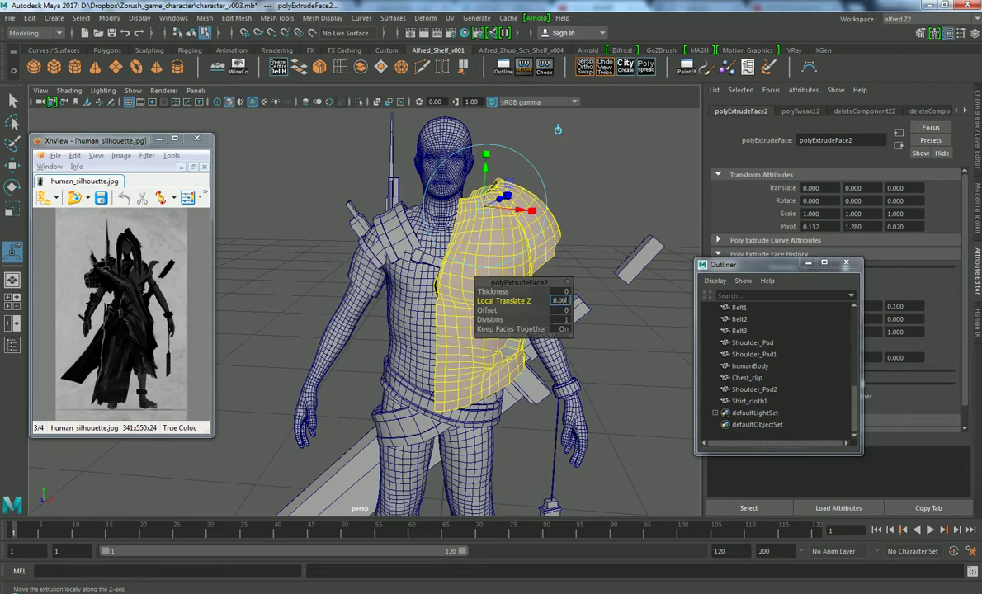
pyautogui.write('5')
pyautogui.press('Return')
pyautogui.scroll(3, 462, 313)
pyautogui.keyDown('alt'); pyautogui.moveTo(462, 314); pyautogui.dragTo(429, 330); pyautogui.keyUp('alt')
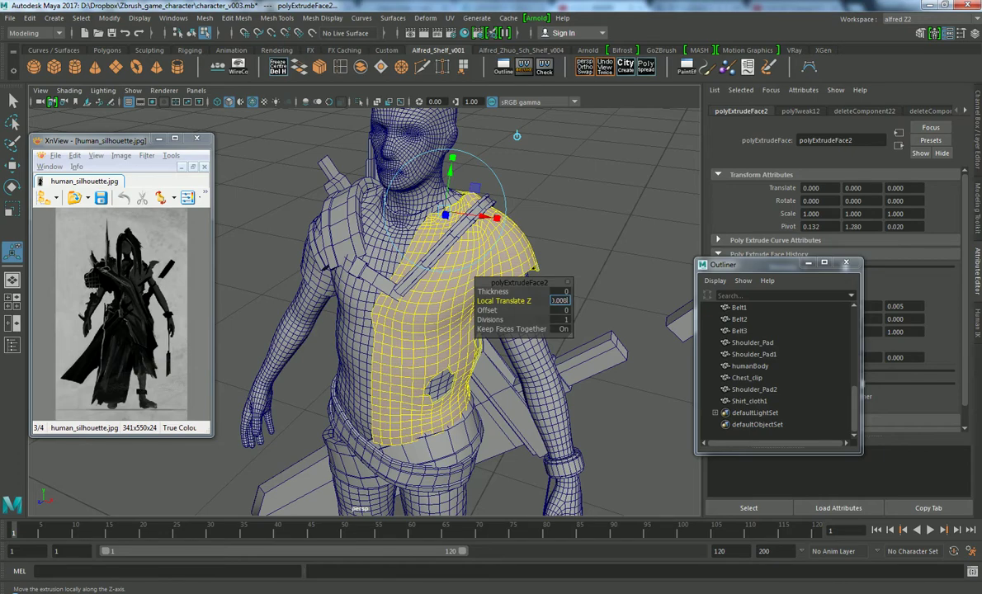
pyautogui.press('Return')
# Return Shirt_cloth1 to object mode, deselect it, and check the character's profile
pyautogui.keyDown('alt'); pyautogui.moveTo(516, 135); pyautogui.dragTo(479, 165); pyautogui.keyUp('alt')
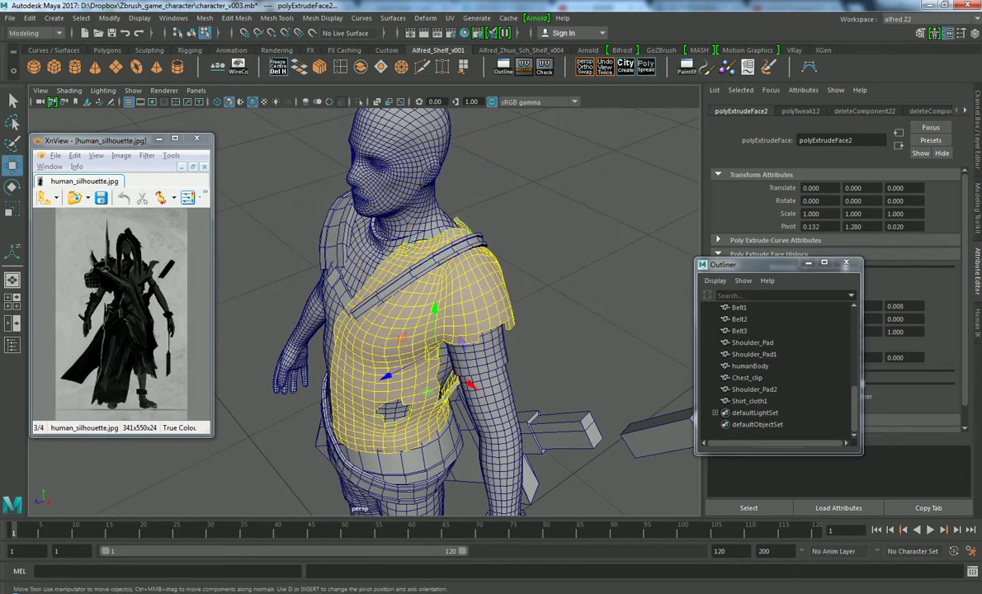
pyautogui.moveTo(482, 252); pyautogui.dragTo(528, 233, button='right')
pyautogui.keyDown('alt'); pyautogui.moveTo(528, 233); pyautogui.dragTo(495, 198); pyautogui.keyUp('alt')
pyautogui.click(594, 371)
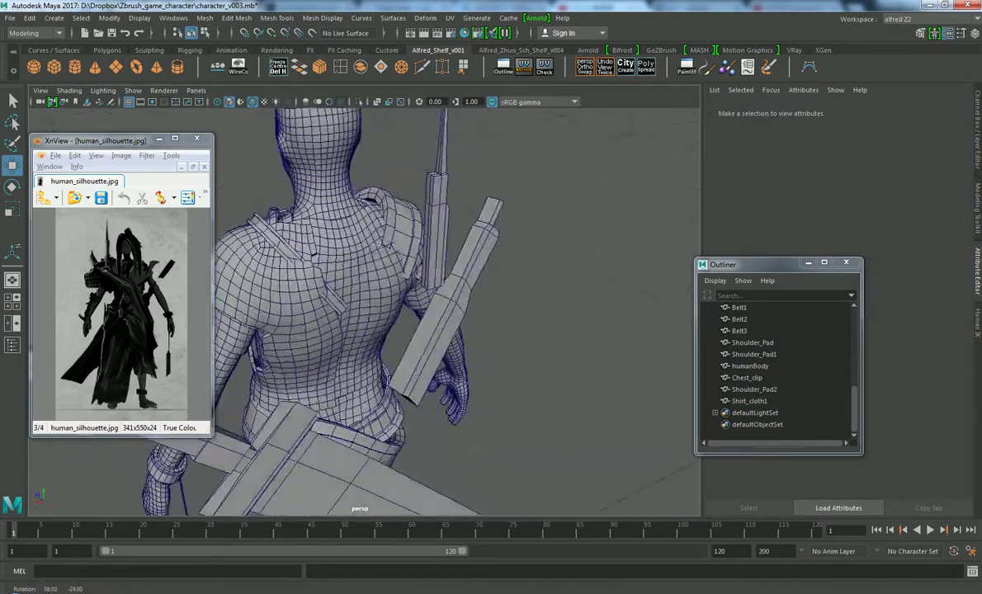
pyautogui.keyDown('alt'); pyautogui.moveTo(495, 248); pyautogui.dragTo(413, 264); pyautogui.keyUp('alt')
pyautogui.moveTo(495, 330)
pyautogui.keyDown('alt'); pyautogui.mouseDown()
pyautogui.moveTo(396, 330)
pyautogui.moveTo(553, 330)
pyautogui.mouseUp(); pyautogui.keyUp('alt')
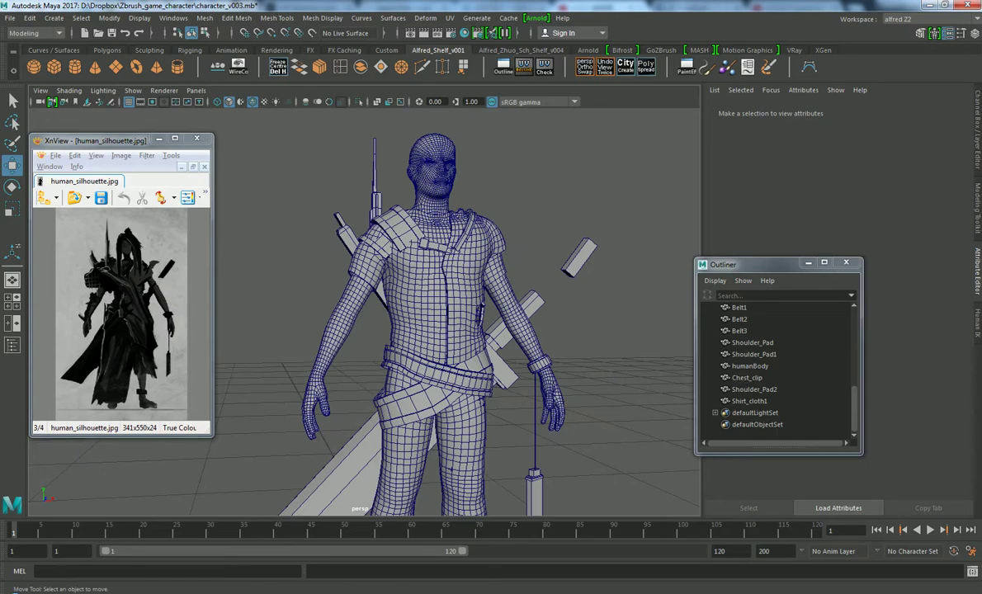
# Zoom in and trial-pick faces on the right shirt panel, then return to object mode
pyautogui.moveTo(495, 330)
pyautogui.keyDown('alt'); pyautogui.mouseDown()
pyautogui.moveTo(471, 280)
pyautogui.moveTo(449, 295)
pyautogui.moveTo(383, 297)
pyautogui.mouseUp(); pyautogui.keyUp('alt')
pyautogui.scroll(2, 367, 310)
pyautogui.scroll(2, 429, 305)
pyautogui.click(520, 273)
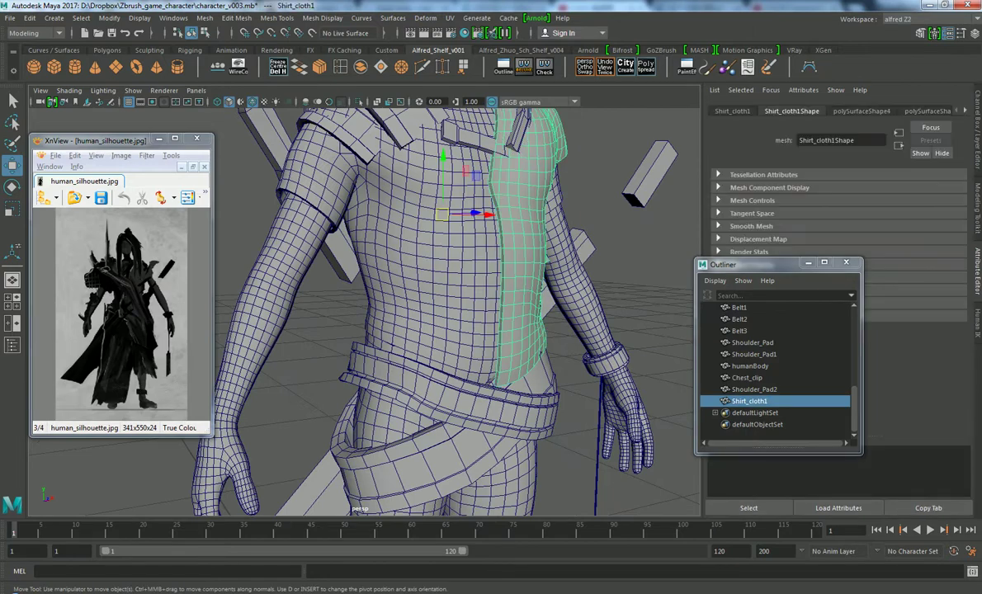
pyautogui.moveTo(519, 272)
pyautogui.mouseDown(button='right')
pyautogui.moveTo(518, 290)
pyautogui.moveTo(532, 297)
pyautogui.mouseUp(button='right')
pyautogui.click(495, 351)
pyautogui.click(487, 247)
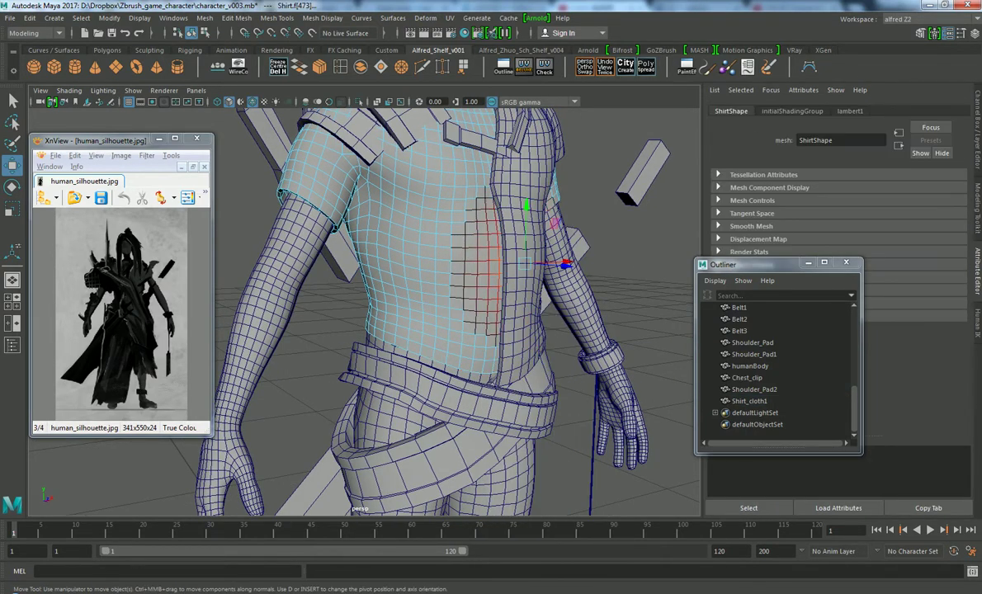
pyautogui.moveTo(548, 221); pyautogui.dragTo(549, 240, button='right')
pyautogui.click(551, 188)
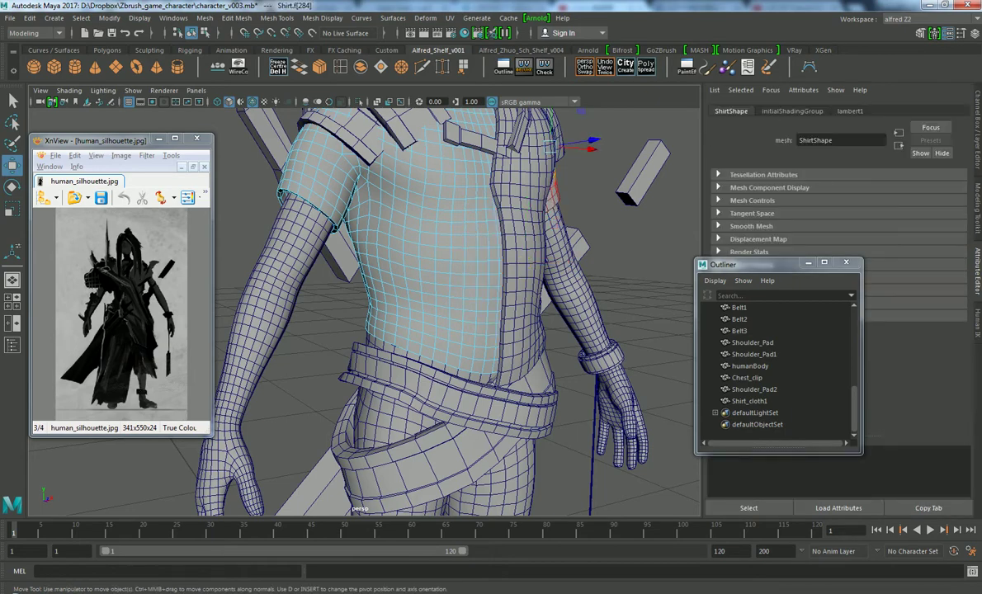
pyautogui.keyDown('alt'); pyautogui.moveTo(413, 288); pyautogui.dragTo(388, 291); pyautogui.keyUp('alt')
pyautogui.press('F8')
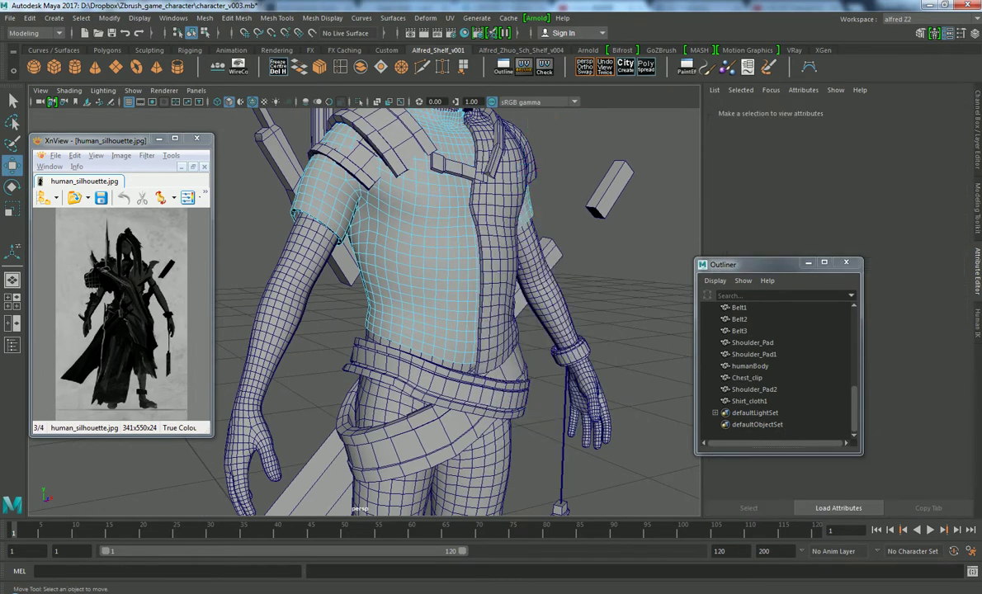
# Select Shirt_cloth1 in face mode and pick the faces along its lower side edge
pyautogui.click(499, 247)
pyautogui.keyDown('alt'); pyautogui.moveTo(396, 330); pyautogui.dragTo(446, 330); pyautogui.keyUp('alt')
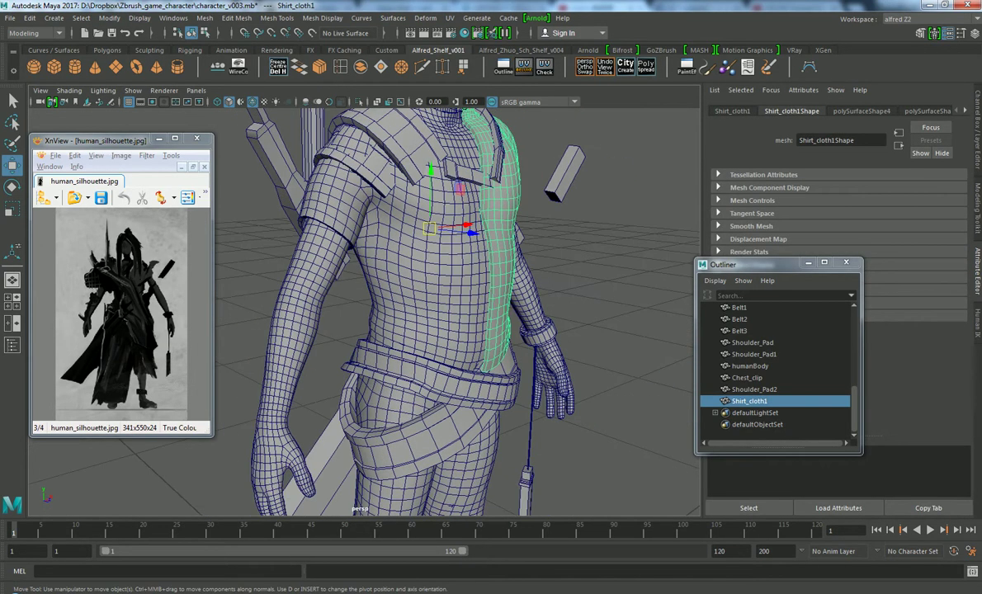
pyautogui.moveTo(456, 272)
pyautogui.mouseDown(button='right')
pyautogui.moveTo(504, 293)
pyautogui.moveTo(492, 343)
pyautogui.mouseUp(button='right')
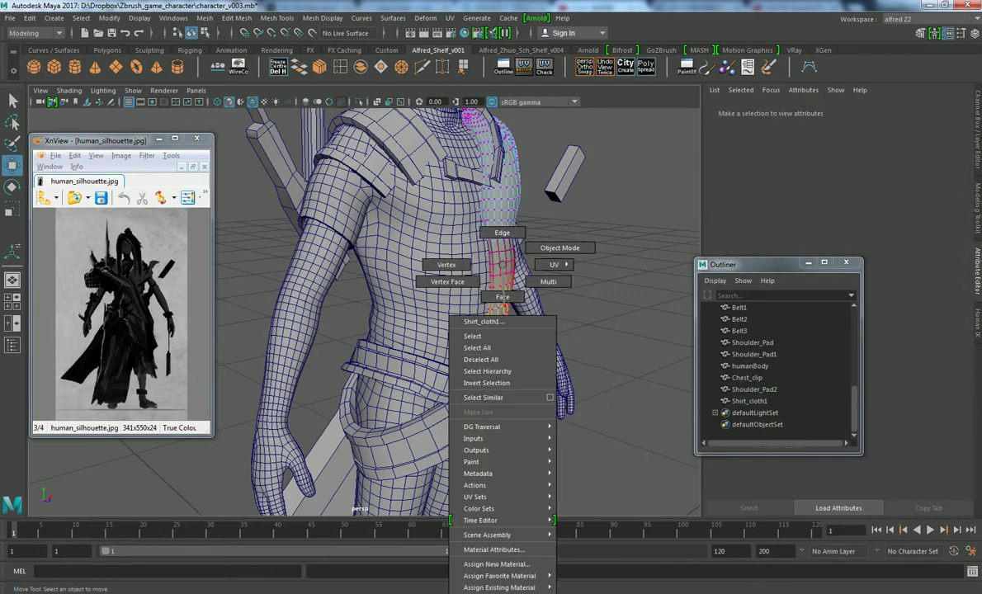
pyautogui.moveTo(453, 315); pyautogui.dragTo(507, 363)
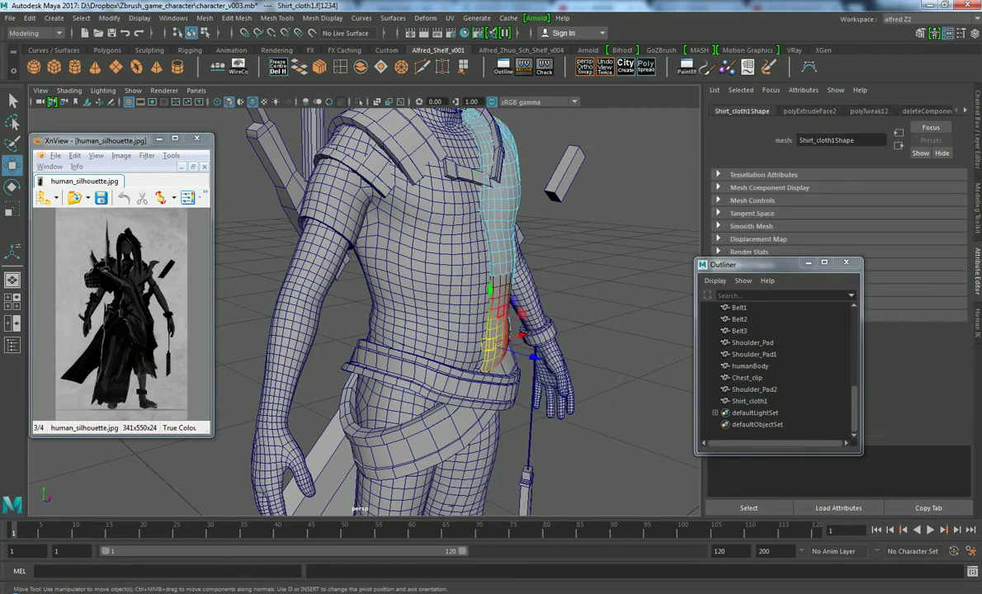
pyautogui.keyDown('alt'); pyautogui.moveTo(445, 262); pyautogui.dragTo(314, 277); pyautogui.keyUp('alt')
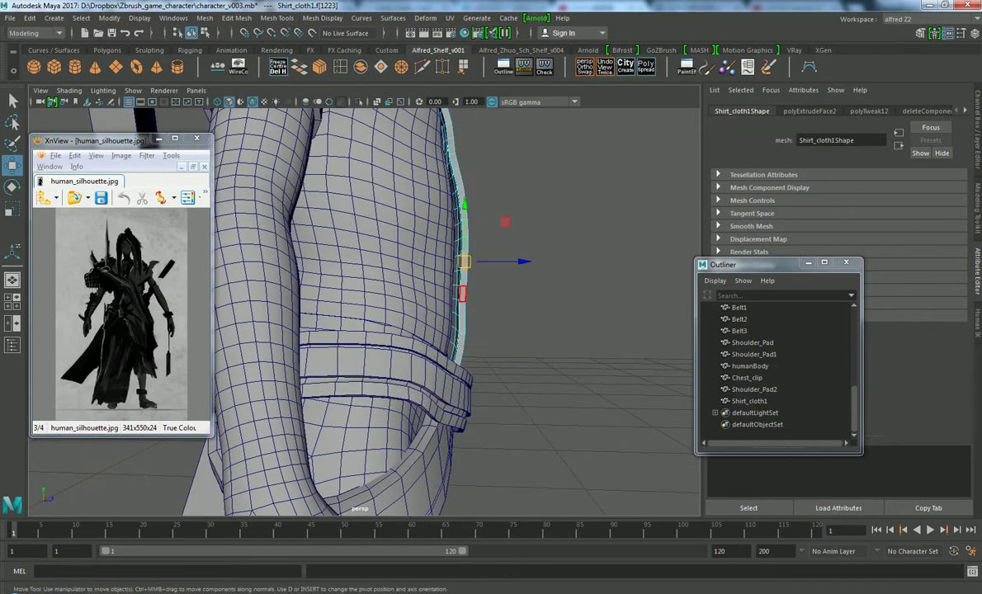
# Extrude the lower side faces and pull them across toward the shirt's centre
pyautogui.keyDown('shift'); pyautogui.click(462, 293); pyautogui.keyUp('shift')
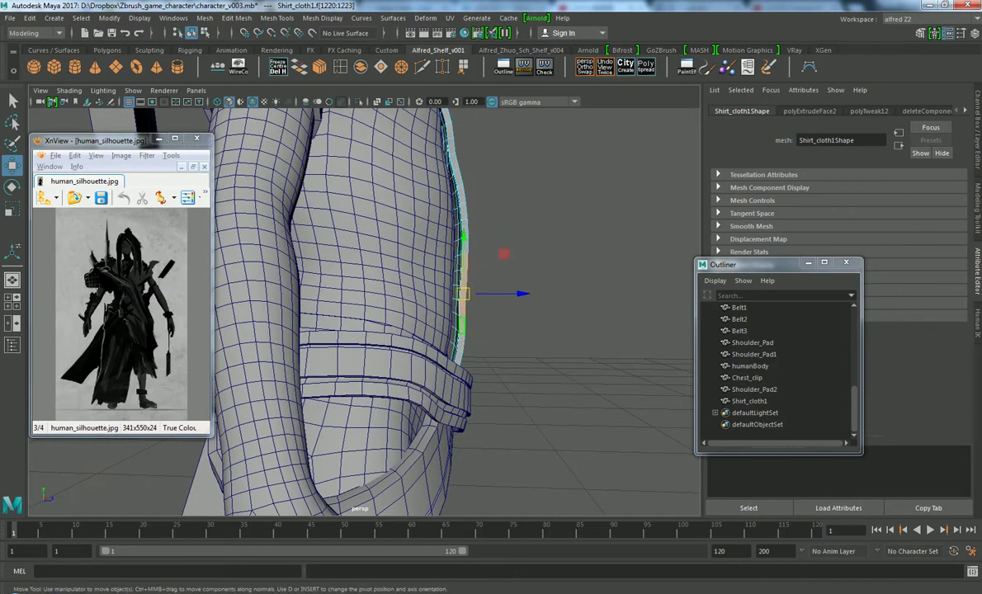
pyautogui.keyDown('alt'); pyautogui.moveTo(371, 289); pyautogui.dragTo(438, 289); pyautogui.keyUp('alt')
pyautogui.hotkey('ctrl', 'e')
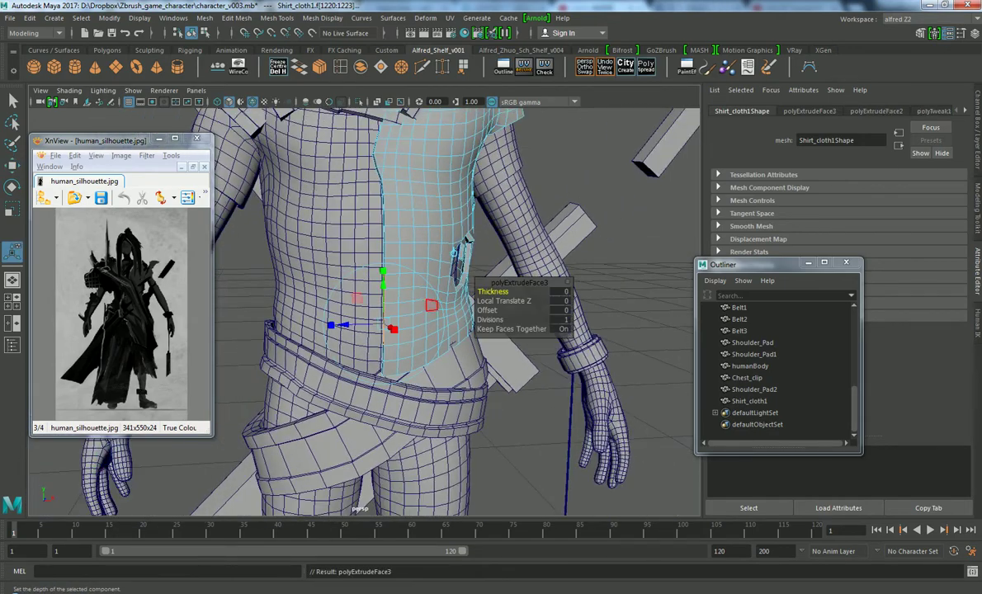
pyautogui.press('w')
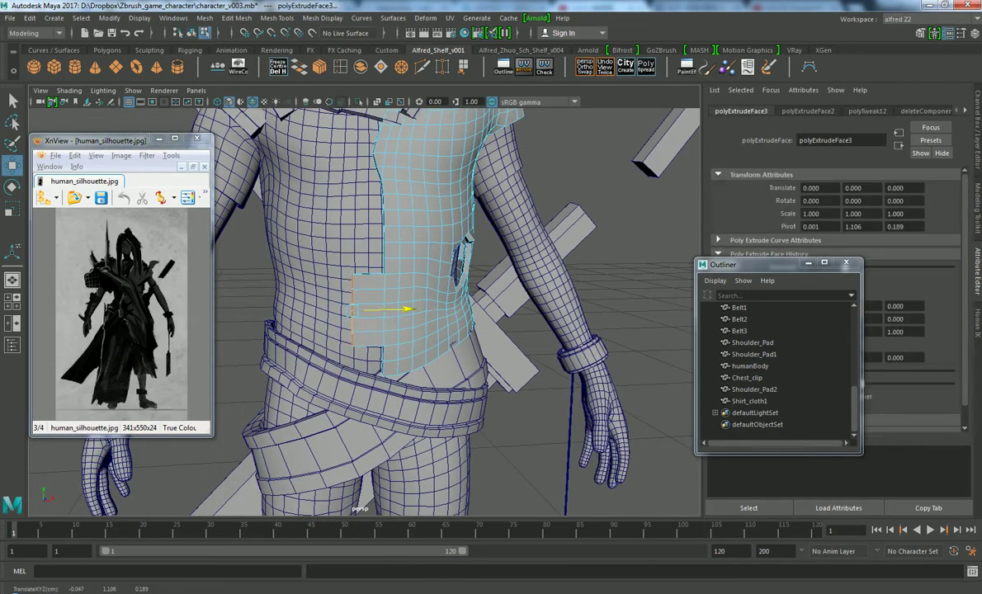
pyautogui.press('r')
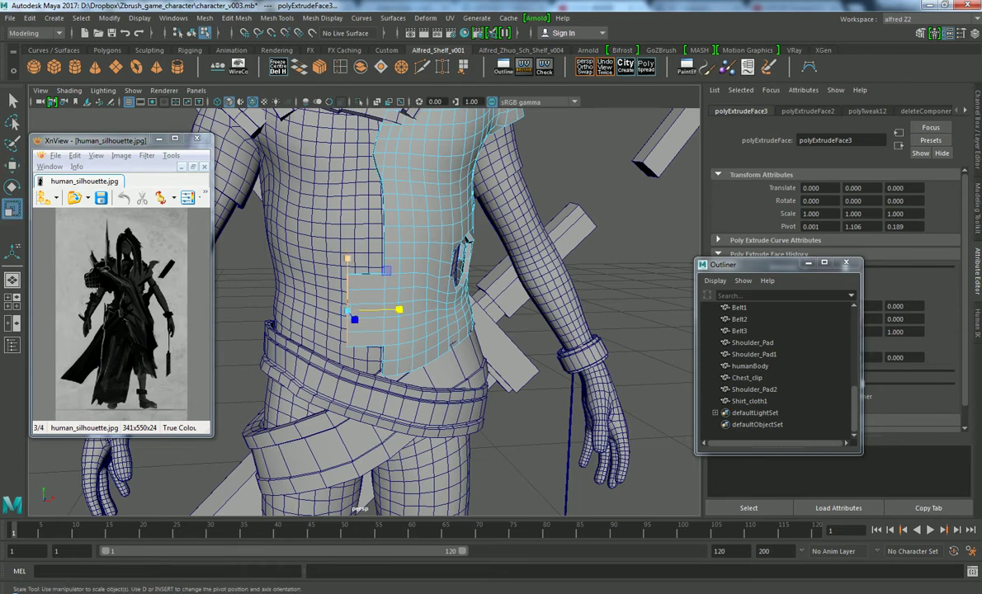
pyautogui.press('w')
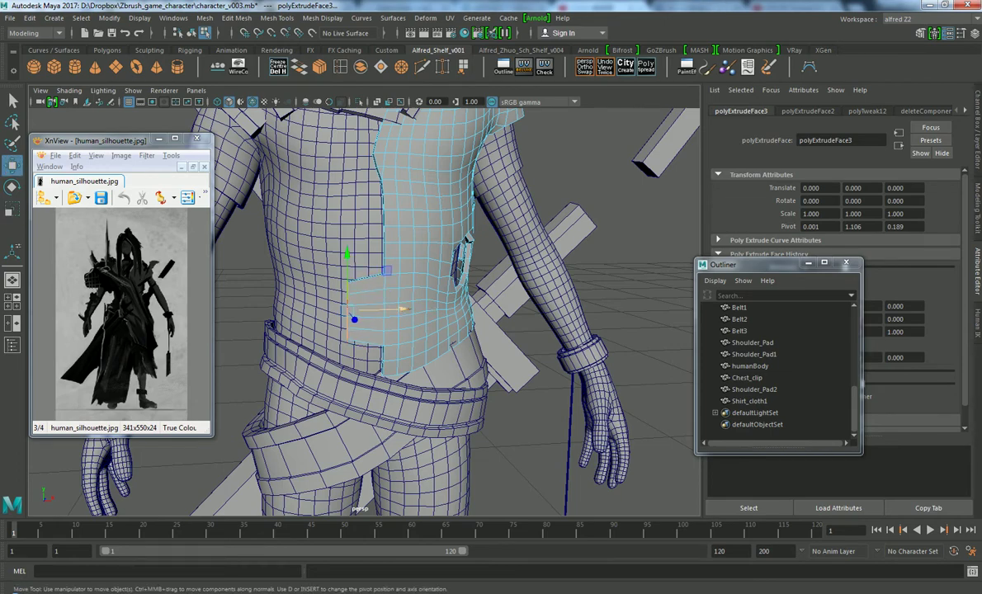
pyautogui.moveTo(403, 308); pyautogui.dragTo(399, 309)
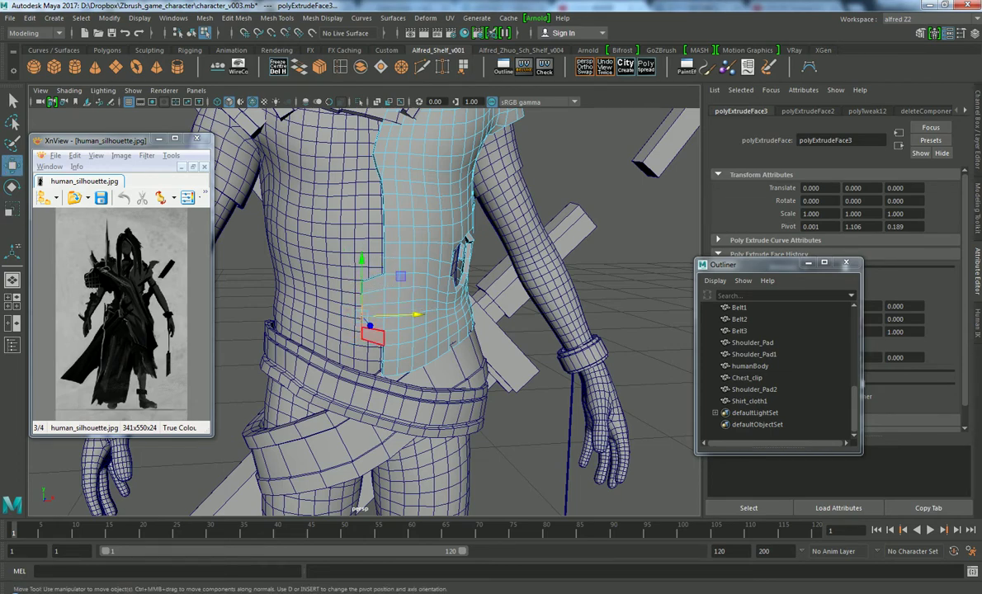
# Extrude again across the abdomen, then soft-select and shift the region left and down
pyautogui.hotkey('ctrl', 'e')
pyautogui.moveTo(400, 310); pyautogui.dragTo(393, 309)
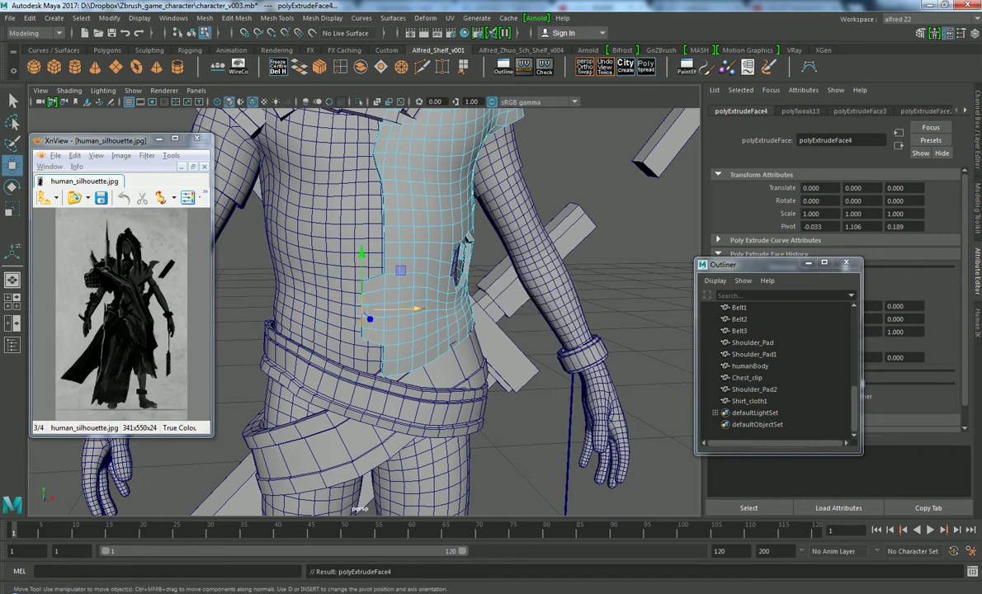
pyautogui.press('r')
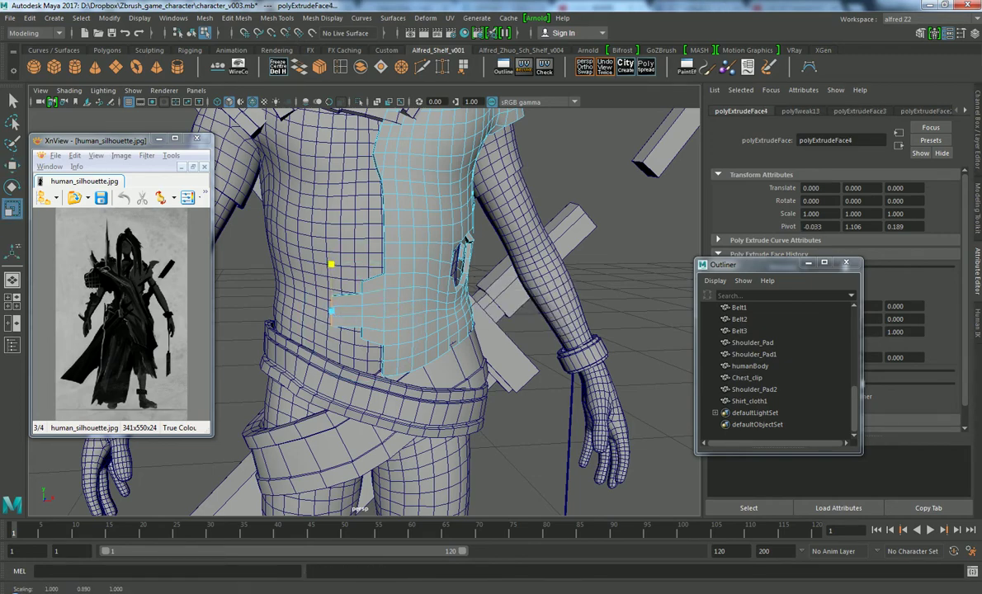
pyautogui.press('w')
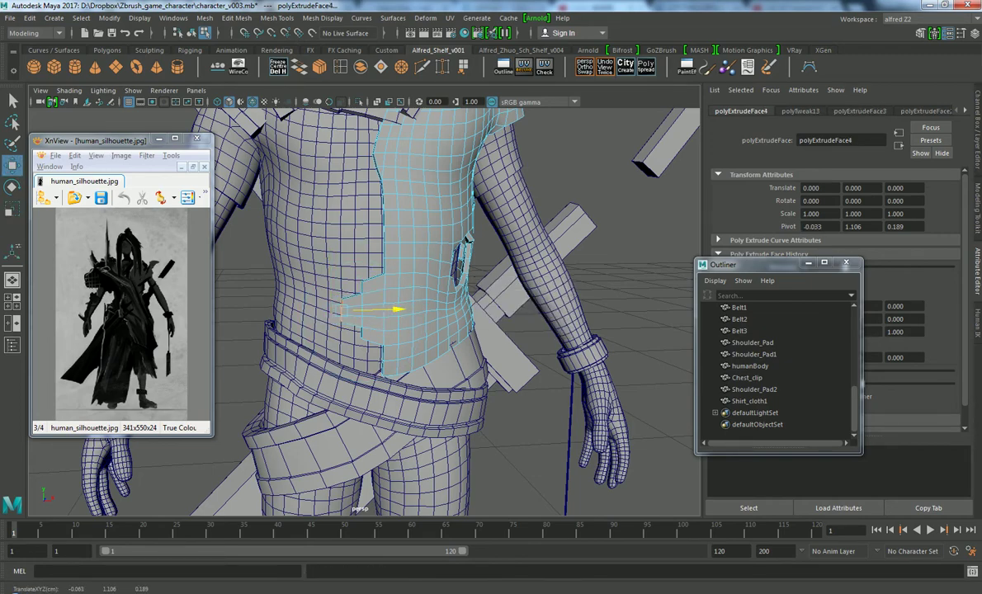
pyautogui.press('b')
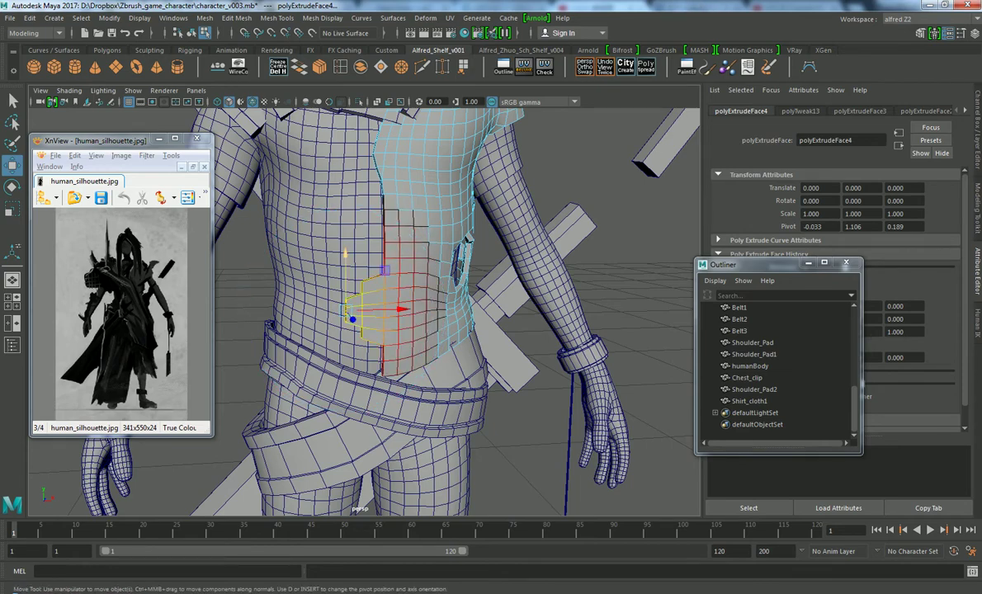
pyautogui.moveTo(344, 272); pyautogui.dragTo(346, 283)
pyautogui.moveTo(397, 326)
pyautogui.mouseDown()
pyautogui.moveTo(363, 328)
pyautogui.moveTo(462, 330)
pyautogui.moveTo(479, 341)
pyautogui.moveTo(355, 332)
pyautogui.moveTo(396, 327)
pyautogui.mouseUp()
pyautogui.hotkey('ctrl', 'z')
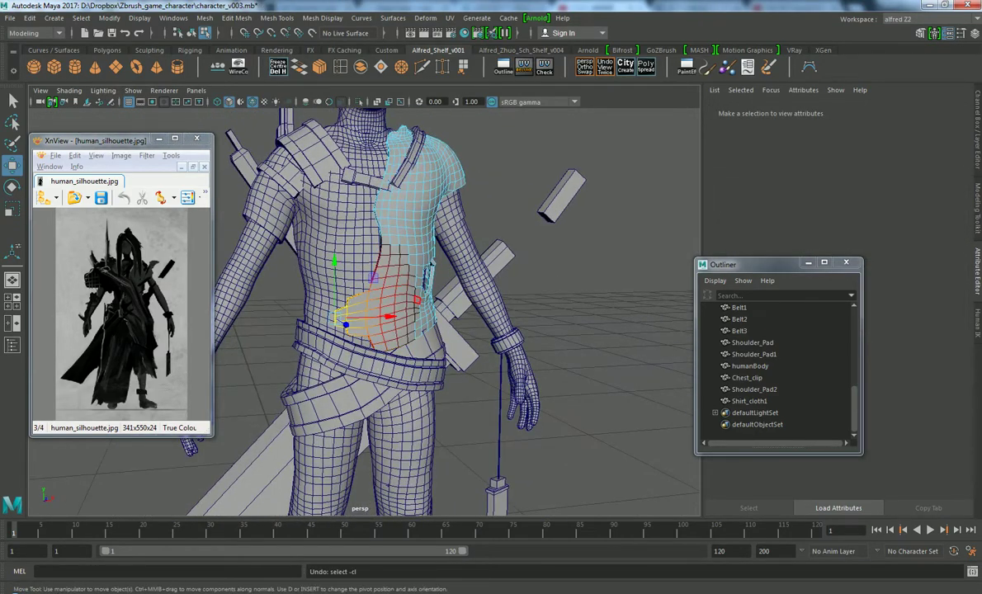
pyautogui.hotkey('ctrl', 'e')
pyautogui.press('w')
pyautogui.moveTo(315, 241)
pyautogui.keyDown('alt'); pyautogui.mouseDown()
pyautogui.moveTo(314, 321)
pyautogui.moveTo(405, 252)
pyautogui.mouseUp(); pyautogui.keyUp('alt')
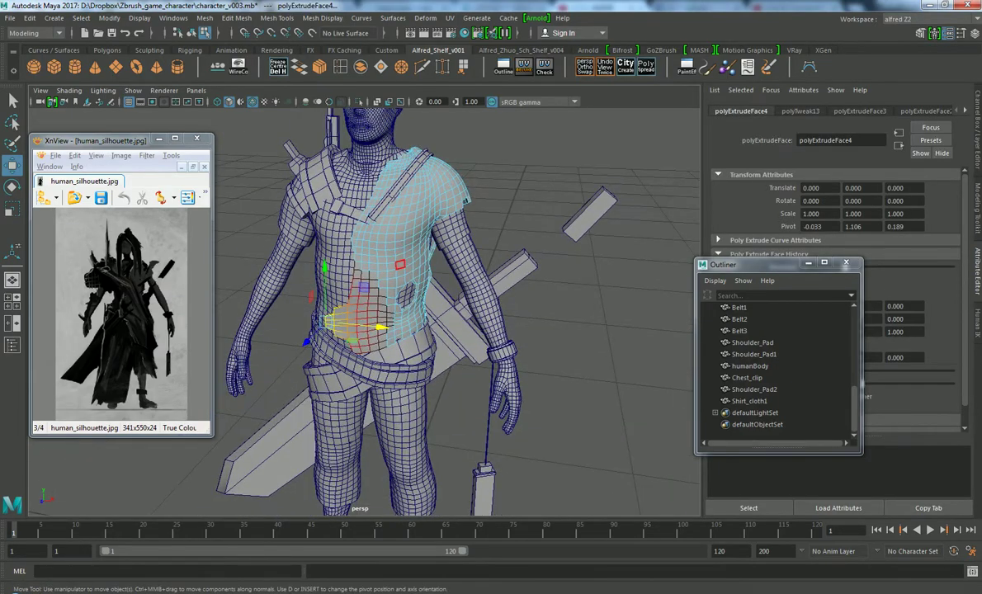
# Return the shirt to object mode and select Belt1 through Shirt_cloth1 in the Outliner
pyautogui.moveTo(405, 252); pyautogui.dragTo(445, 216, button='right')
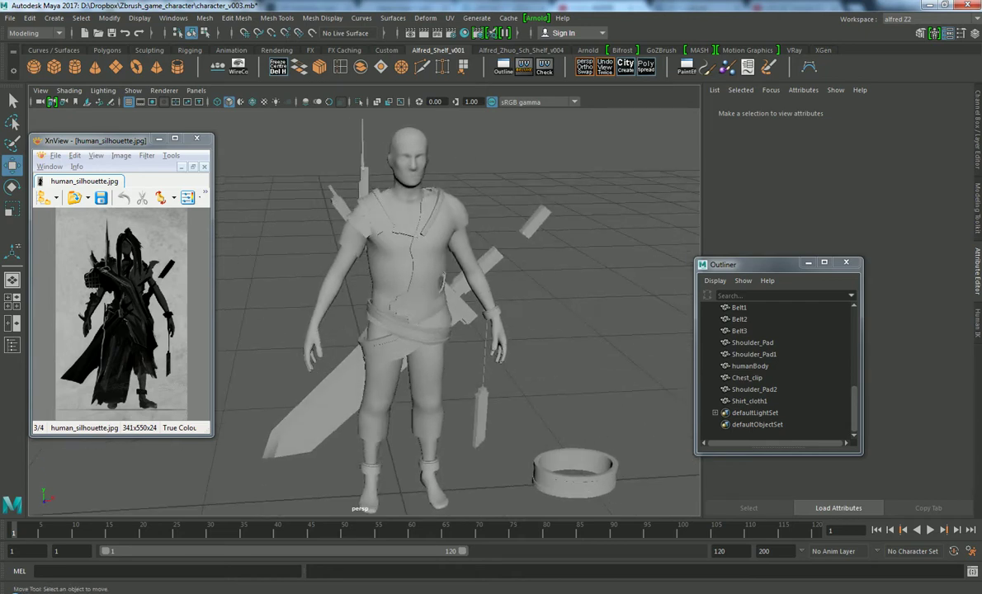
pyautogui.click(380, 272)
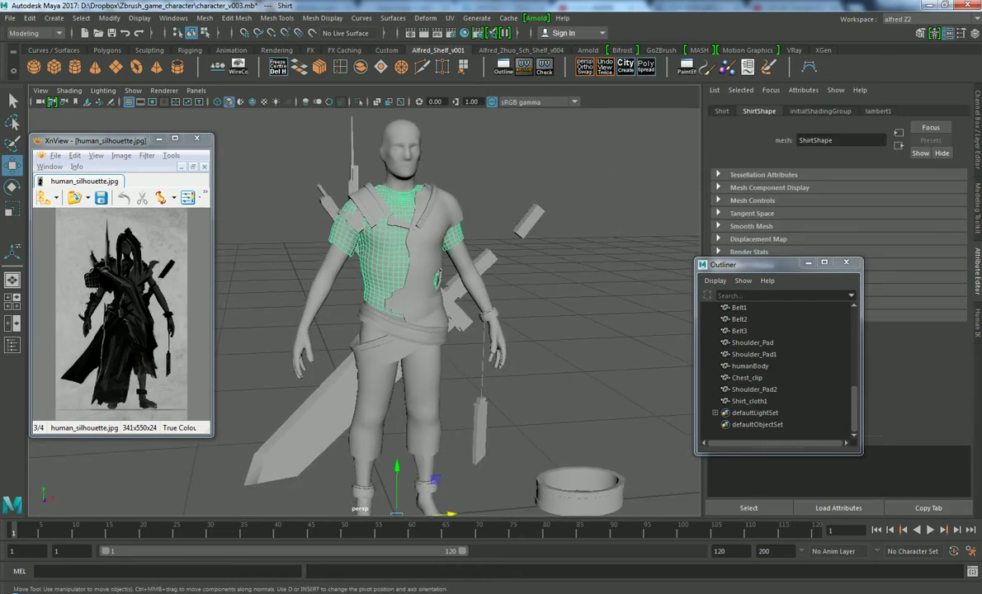
pyautogui.moveTo(742, 307); pyautogui.dragTo(749, 401)
# Select shirt faces on the chest near the armpit and move them with soft selection
pyautogui.press('F11')
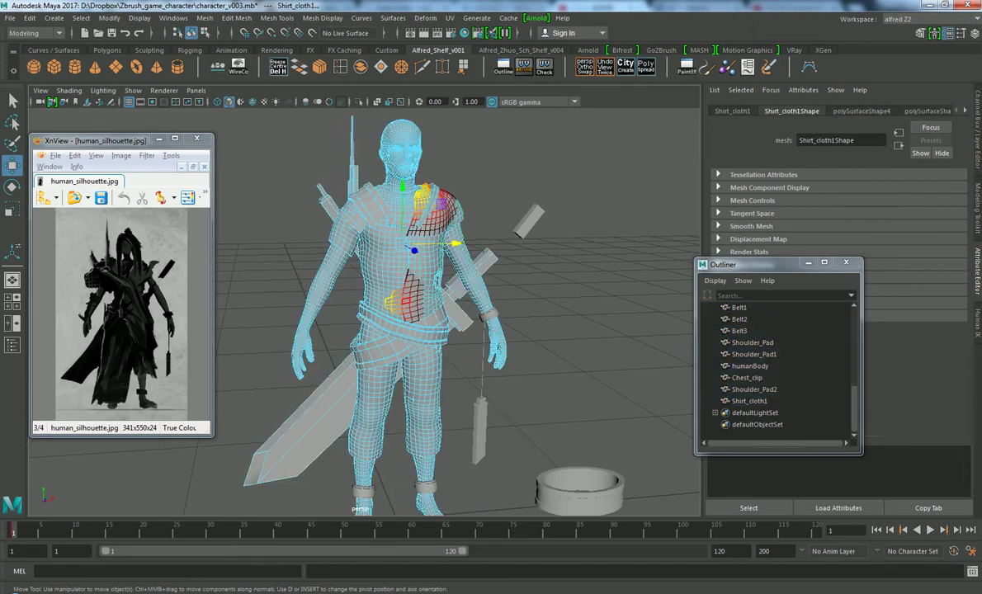
pyautogui.keyDown('alt'); pyautogui.moveTo(413, 248); pyautogui.dragTo(445, 256, button='right'); pyautogui.keyUp('alt')
pyautogui.click(373, 280)
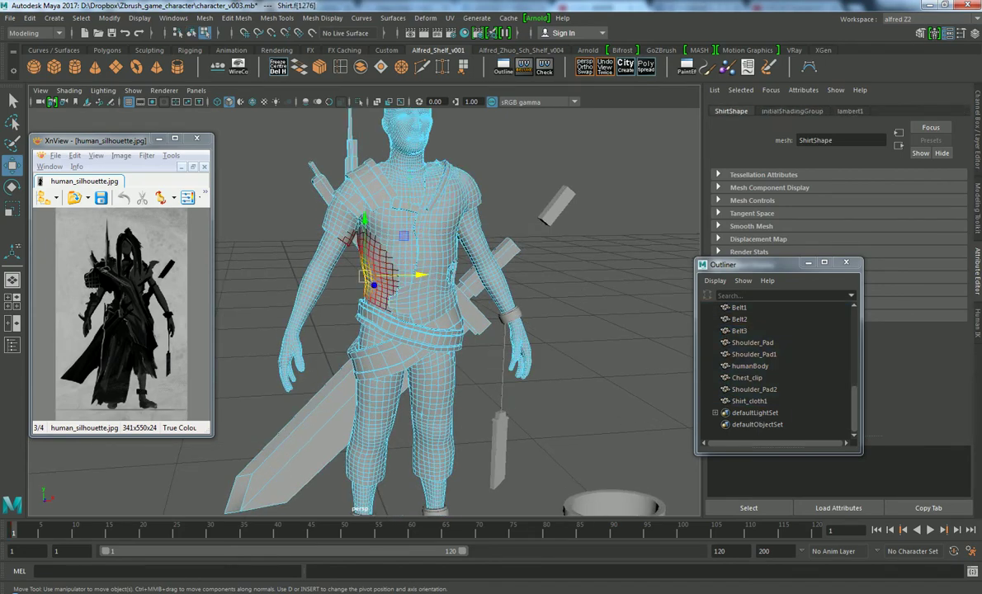
pyautogui.keyDown('alt'); pyautogui.moveTo(412, 289); pyautogui.dragTo(446, 289); pyautogui.keyUp('alt')
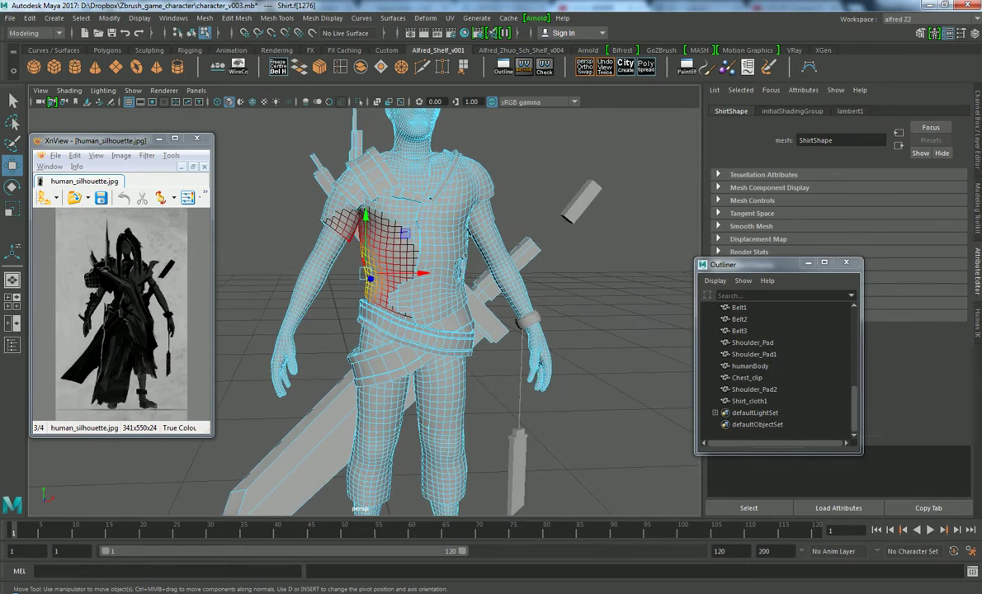
pyautogui.click(375, 279)
pyautogui.click(387, 276)
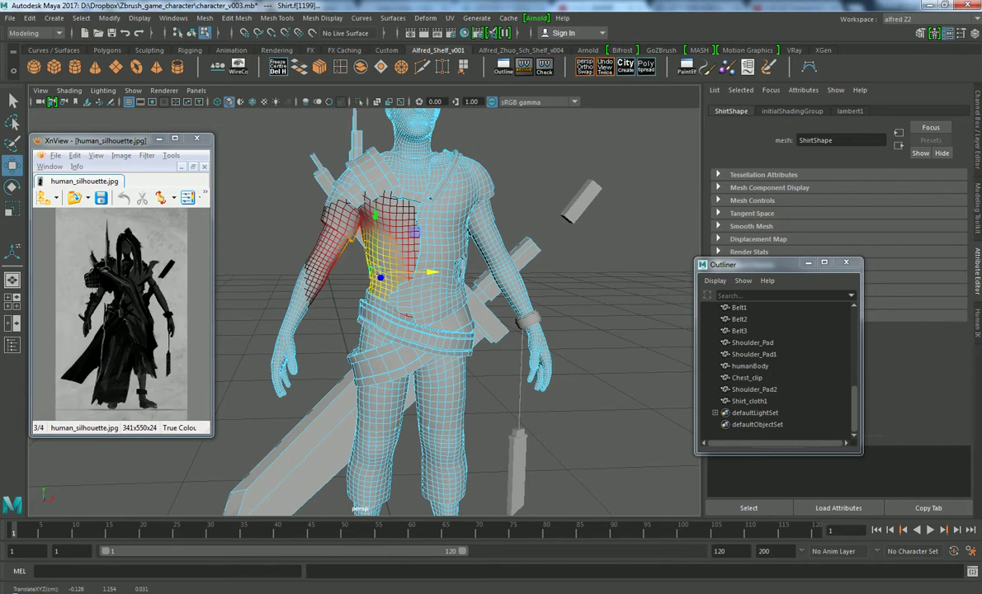
pyautogui.moveTo(355, 265); pyautogui.dragTo(363, 276)
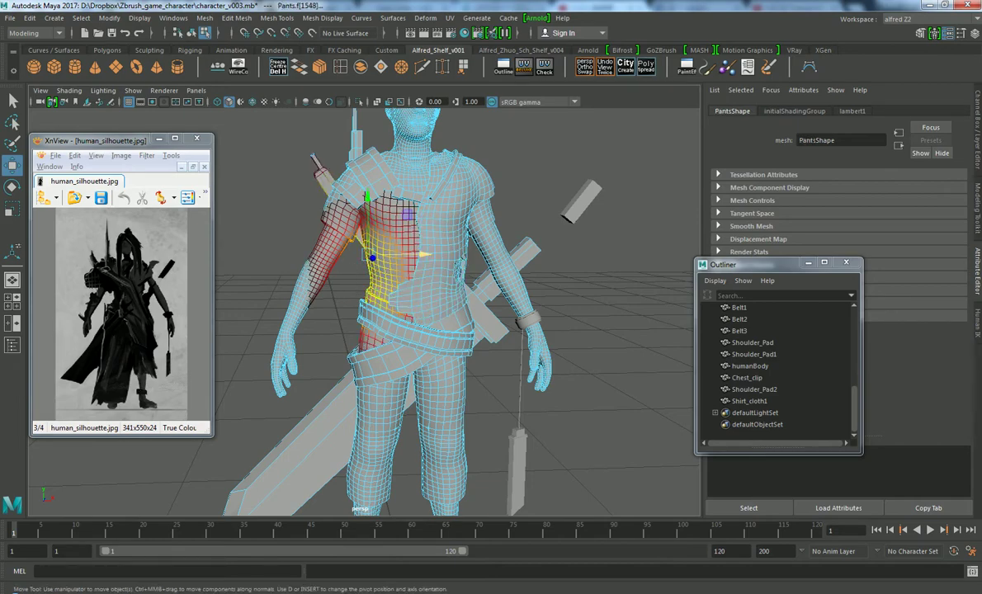
pyautogui.click(343, 271)
# Return to object mode, deselect everything, and view the character from above
pyautogui.keyDown('alt'); pyautogui.moveTo(363, 247); pyautogui.dragTo(431, 264); pyautogui.keyUp('alt')
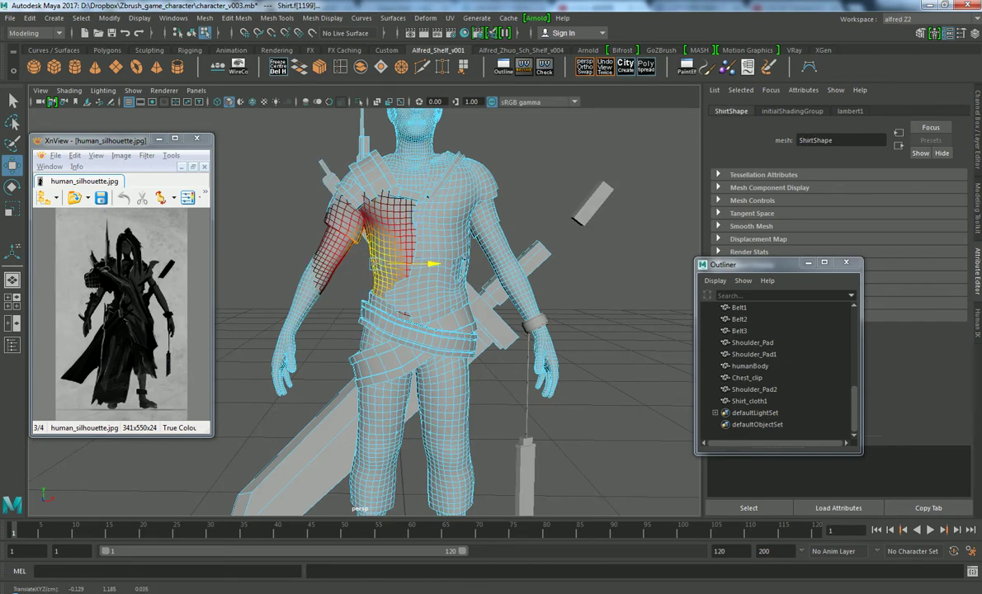
pyautogui.scroll(-3, 429, 264)
pyautogui.moveTo(427, 203); pyautogui.dragTo(487, 193, button='right')
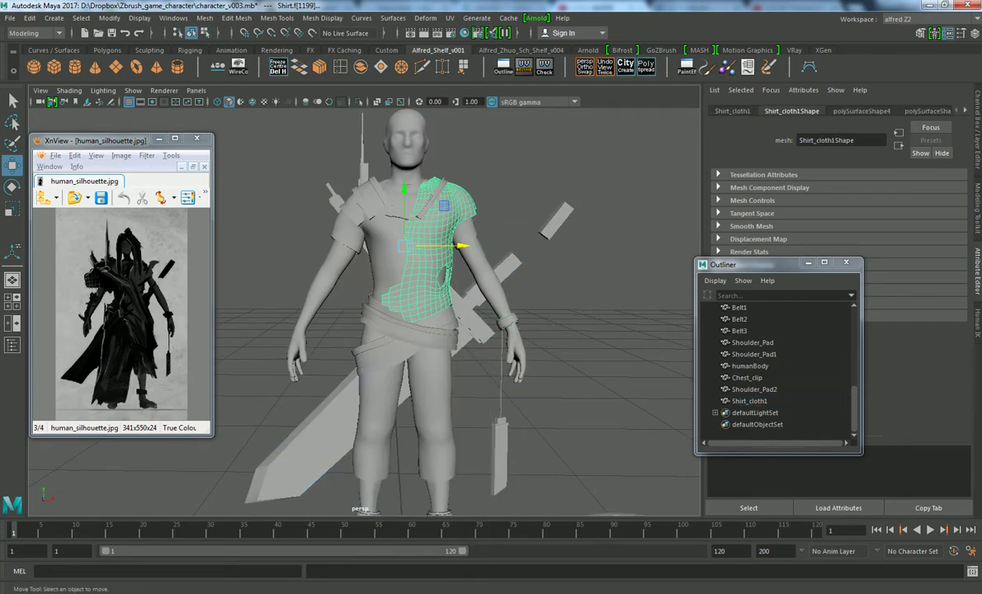
pyautogui.click(486, 193)
pyautogui.moveTo(346, 239)
pyautogui.keyDown('alt'); pyautogui.mouseDown()
pyautogui.moveTo(379, 239)
pyautogui.moveTo(354, 263)
pyautogui.moveTo(404, 248)
pyautogui.mouseUp(); pyautogui.keyUp('alt')
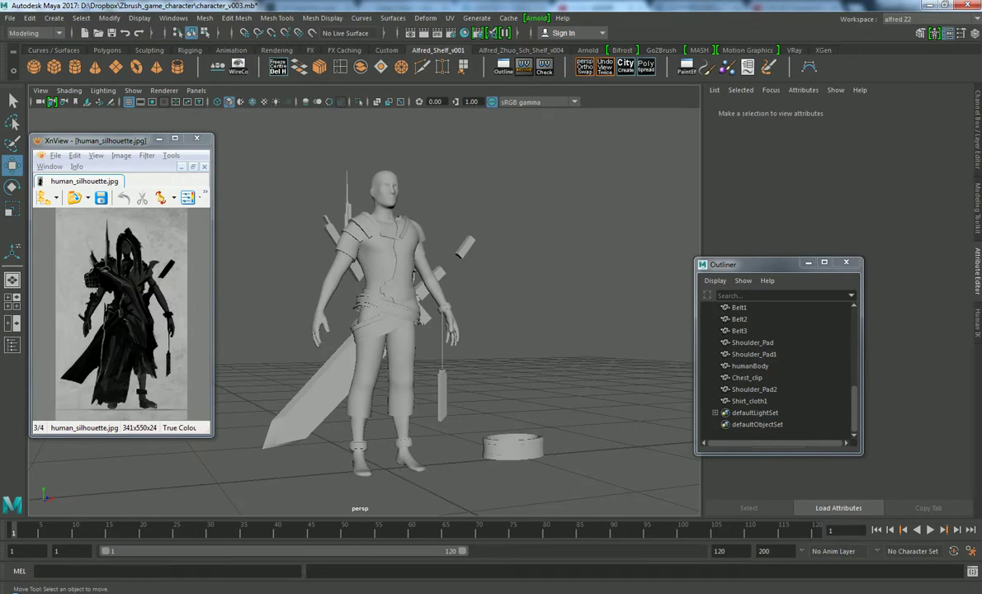
pyautogui.scroll(2, 363, 305)
pyautogui.scroll(2, 363, 305)
pyautogui.scroll(2, 363, 305)
# Duplicate the shoulder pad as Shoulder_Pad3 and move the copy down onto the upper arm
pyautogui.scroll(2, 363, 305)
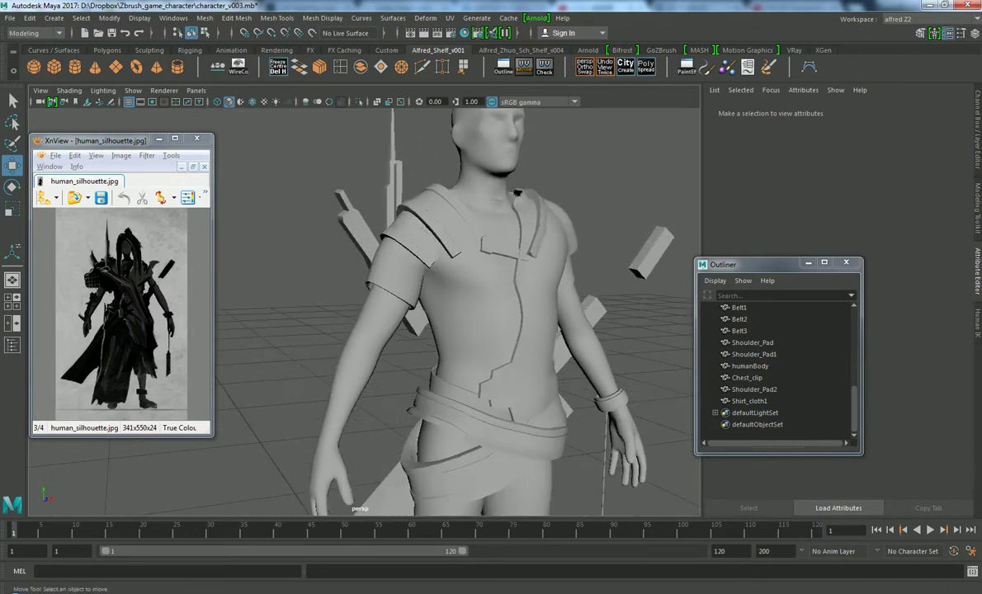
pyautogui.click(396, 222)
pyautogui.hotkey('ctrl', 'd')
pyautogui.moveTo(388, 303); pyautogui.dragTo(314, 384)
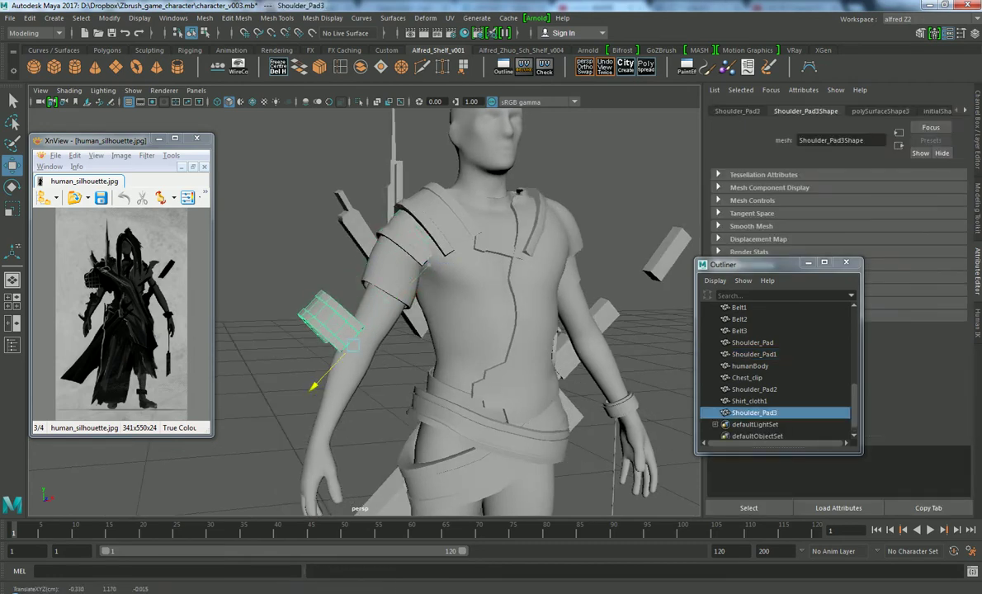
pyautogui.press('e')
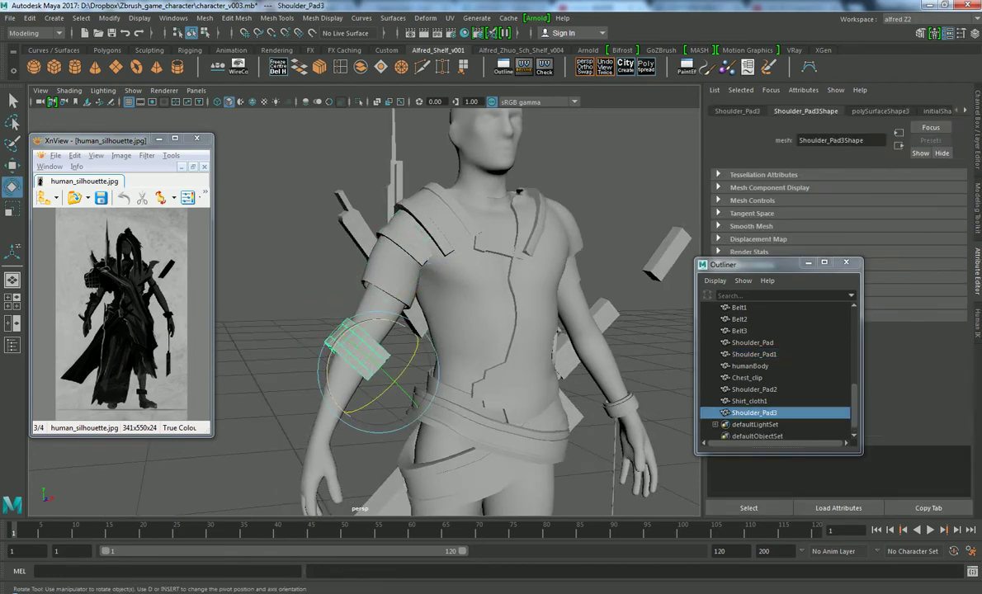
pyautogui.press('r')
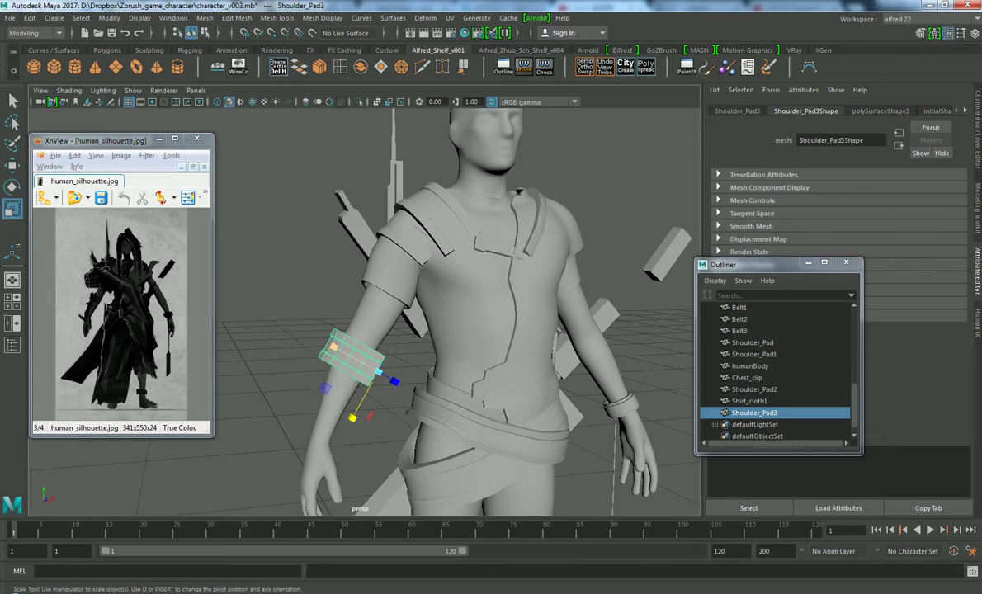
pyautogui.press('w')
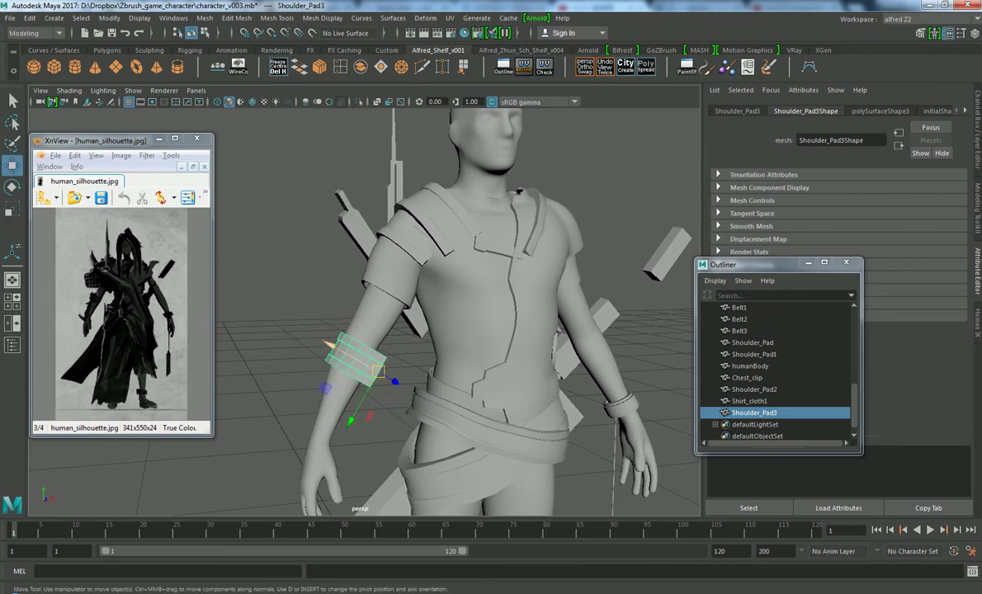
# Scale Shoulder_Pad3 down into a narrow band around the upper arm
pyautogui.keyDown('alt'); pyautogui.moveTo(462, 313); pyautogui.dragTo(470, 346); pyautogui.keyUp('alt')
pyautogui.keyDown('alt'); pyautogui.moveTo(495, 314); pyautogui.dragTo(396, 322); pyautogui.keyUp('alt')
pyautogui.press('r')
pyautogui.moveTo(468, 355)
pyautogui.mouseDown()
pyautogui.moveTo(396, 317)
pyautogui.moveTo(346, 314)
pyautogui.mouseUp()
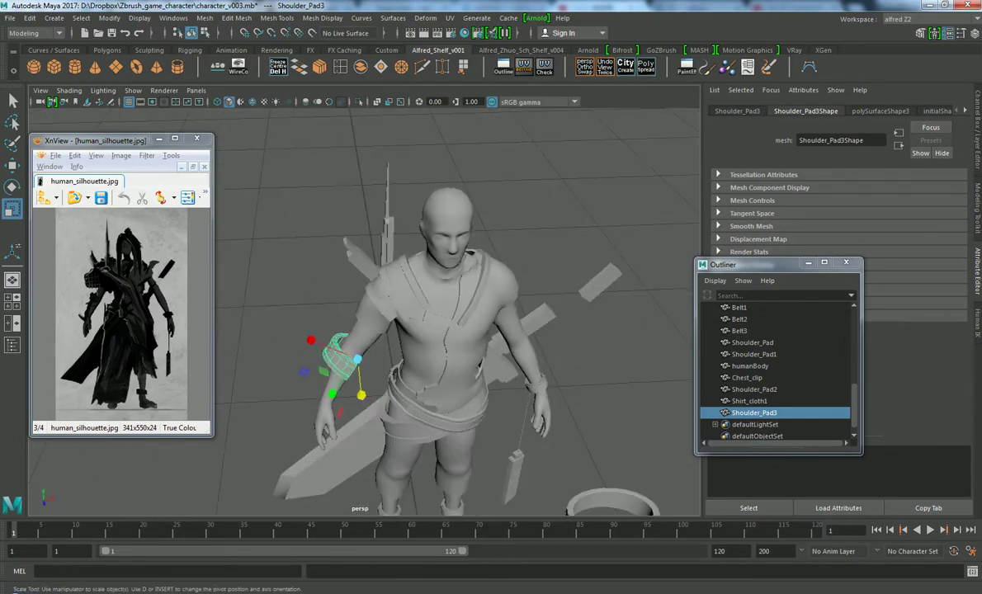
pyautogui.keyDown('alt'); pyautogui.moveTo(412, 346); pyautogui.dragTo(412, 264); pyautogui.keyUp('alt')
pyautogui.scroll(3, 412, 313)
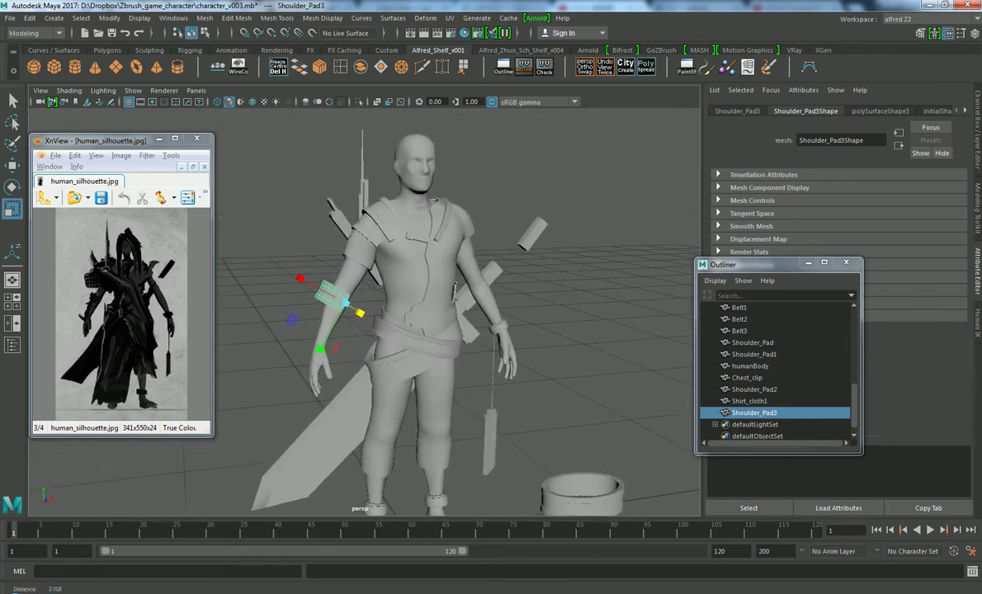
pyautogui.moveTo(412, 314)
pyautogui.keyDown('alt'); pyautogui.mouseDown()
pyautogui.moveTo(446, 313)
pyautogui.moveTo(371, 313)
pyautogui.mouseUp(); pyautogui.keyUp('alt')
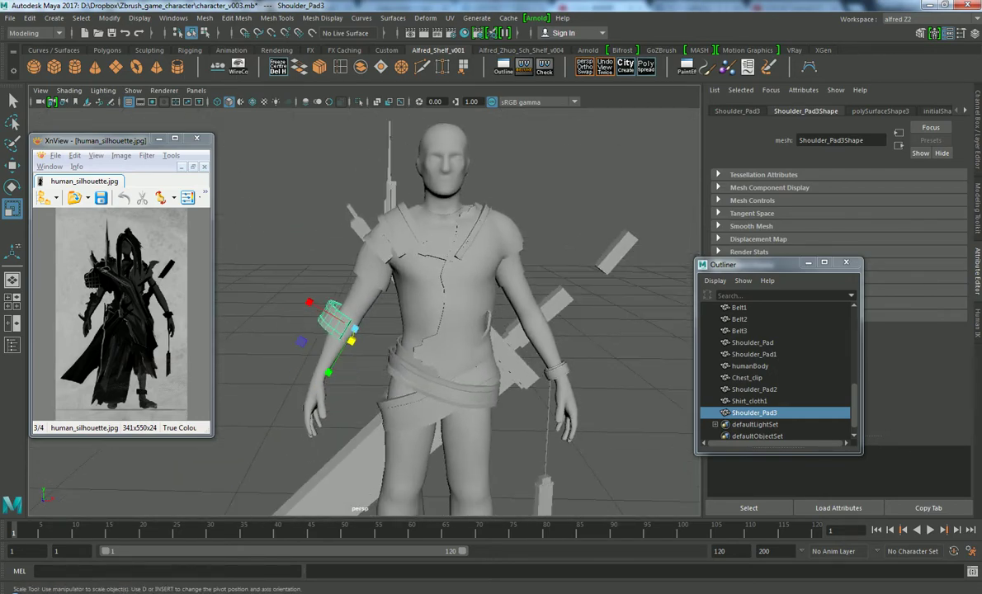
# Adjust the arm band's position and scale to fit the arm, then deselect it
pyautogui.scroll(-2, 429, 313)
pyautogui.scroll(-2, 429, 314)
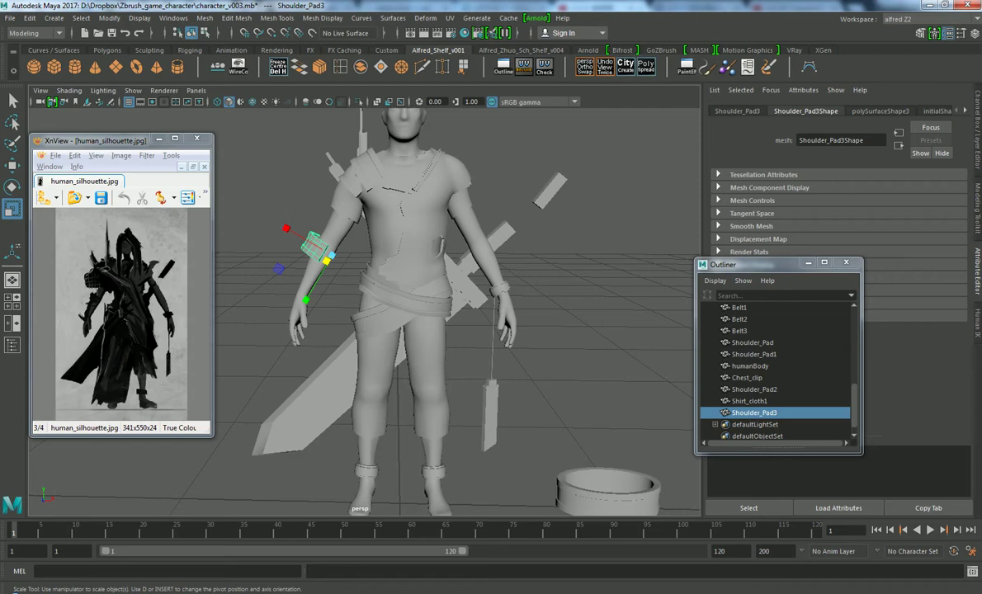
pyautogui.scroll(2, 363, 305)
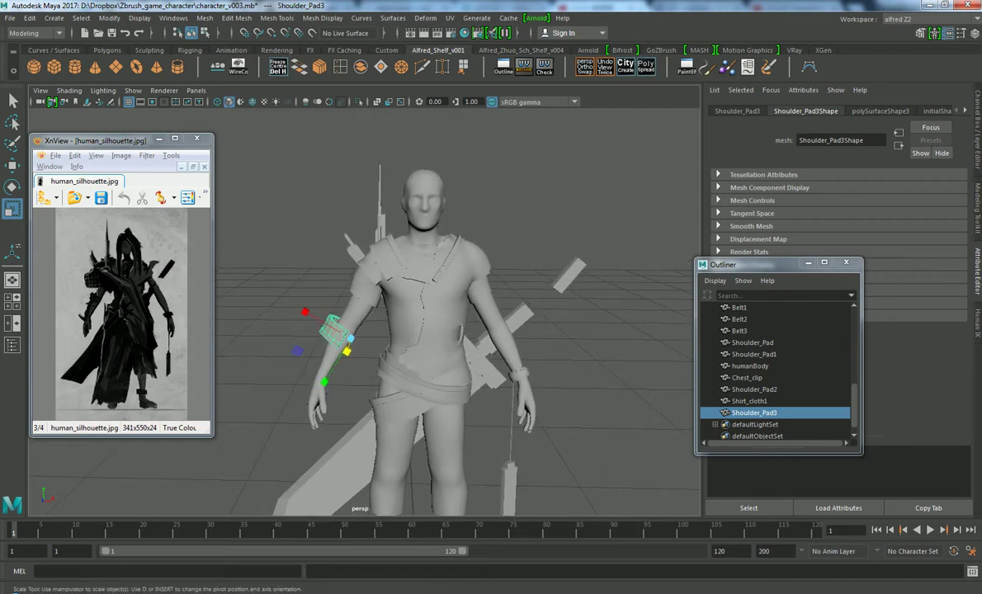
pyautogui.scroll(2, 363, 330)
pyautogui.moveTo(363, 330)
pyautogui.keyDown('alt'); pyautogui.mouseDown()
pyautogui.moveTo(396, 330)
pyautogui.moveTo(396, 338)
pyautogui.moveTo(404, 330)
pyautogui.mouseUp(); pyautogui.keyUp('alt')
pyautogui.scroll(3, 379, 355)
pyautogui.press('w')
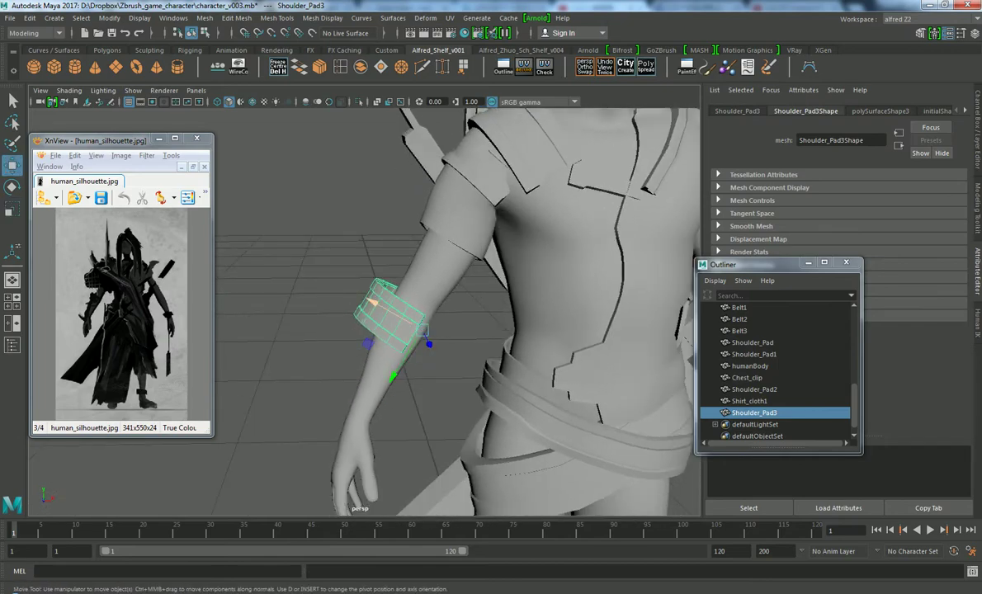
pyautogui.press('r')
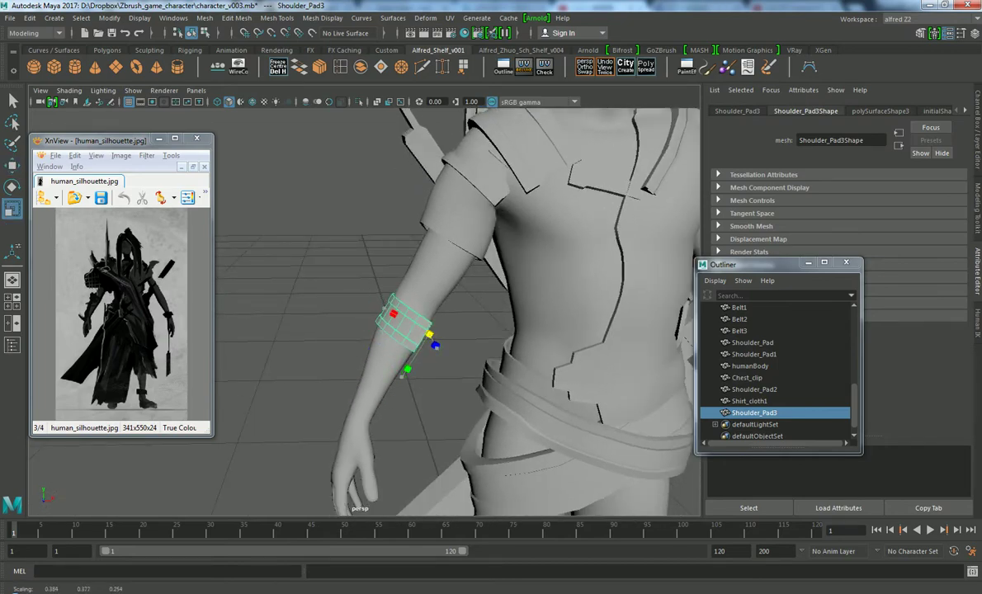
pyautogui.press('w')
pyautogui.keyDown('alt'); pyautogui.moveTo(365, 350); pyautogui.dragTo(230, 254); pyautogui.keyUp('alt')
pyautogui.scroll(5, 285, 291)
pyautogui.press('r')
pyautogui.click(594, 206)
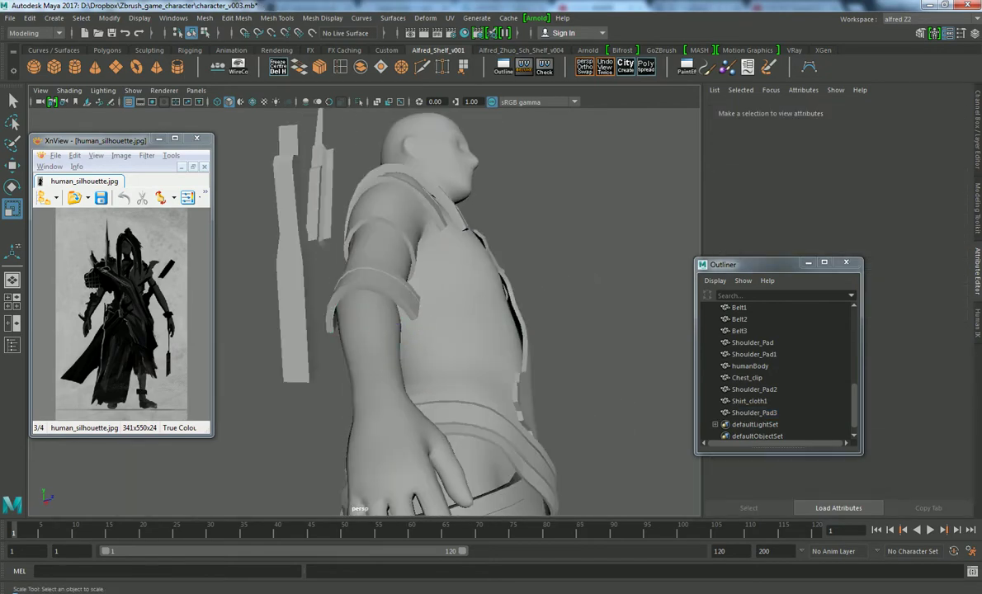
# Bend the band's end vertices up and sideways using soft selection with 0.099 falloff
pyautogui.keyDown('alt'); pyautogui.moveTo(388, 285); pyautogui.dragTo(404, 272); pyautogui.keyUp('alt')
pyautogui.click(403, 277)
pyautogui.rightClick(408, 264)
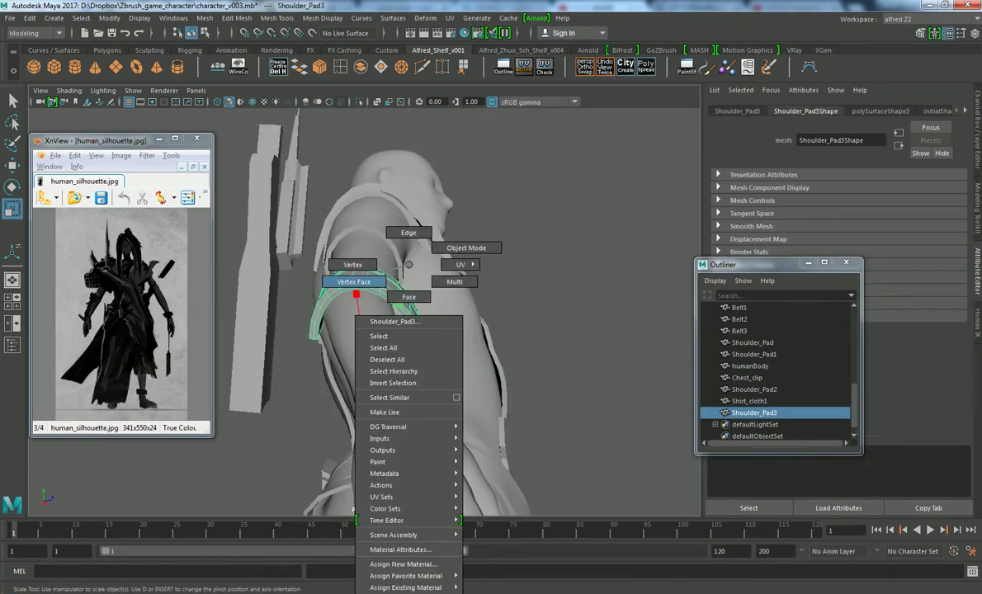
pyautogui.click(354, 281)
pyautogui.moveTo(297, 256)
pyautogui.mouseDown()
pyautogui.moveTo(429, 346)
pyautogui.moveTo(429, 319)
pyautogui.moveTo(412, 294)
pyautogui.mouseUp()
pyautogui.press('w')
pyautogui.click(376, 280)
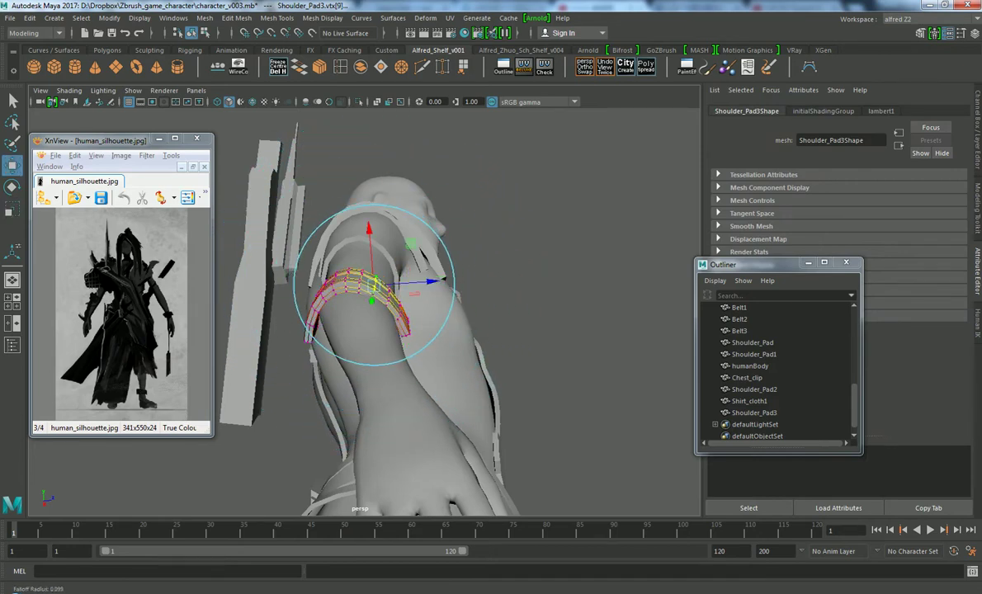
pyautogui.moveTo(368, 235); pyautogui.dragTo(368, 231)
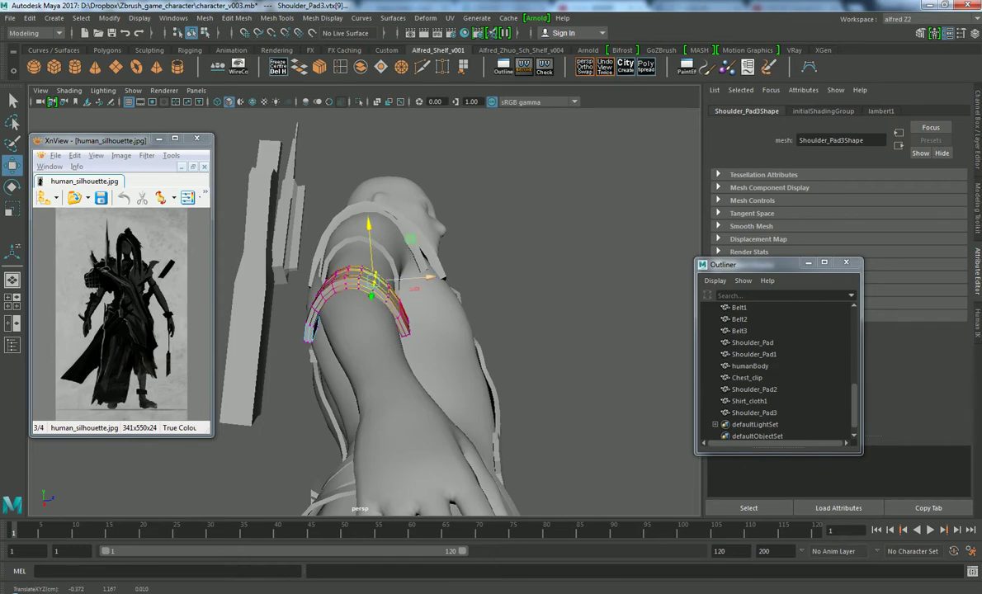
pyautogui.keyDown('alt'); pyautogui.moveTo(495, 371); pyautogui.dragTo(462, 355); pyautogui.keyUp('alt')
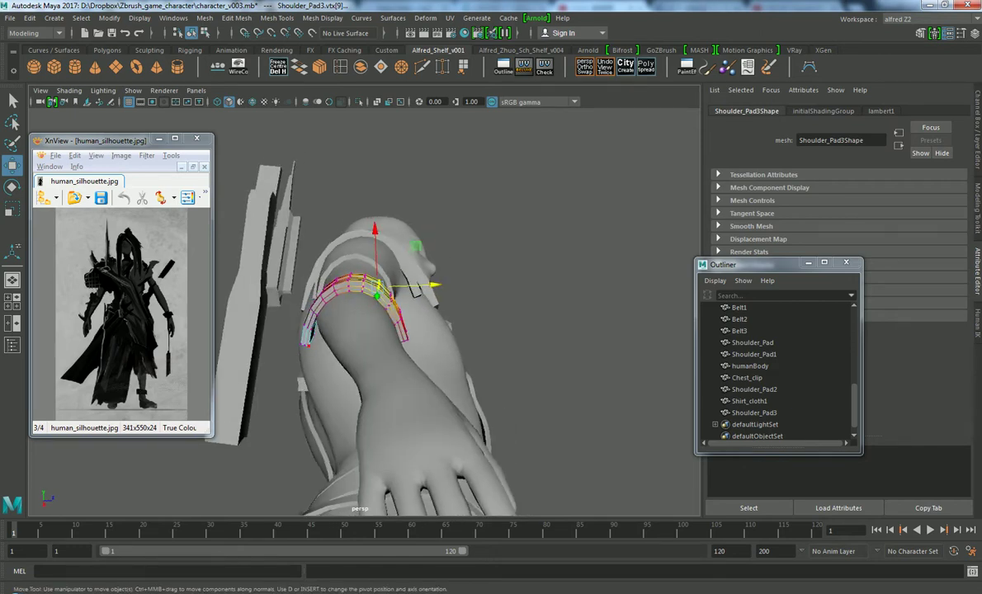
pyautogui.moveTo(363, 337); pyautogui.dragTo(369, 338)
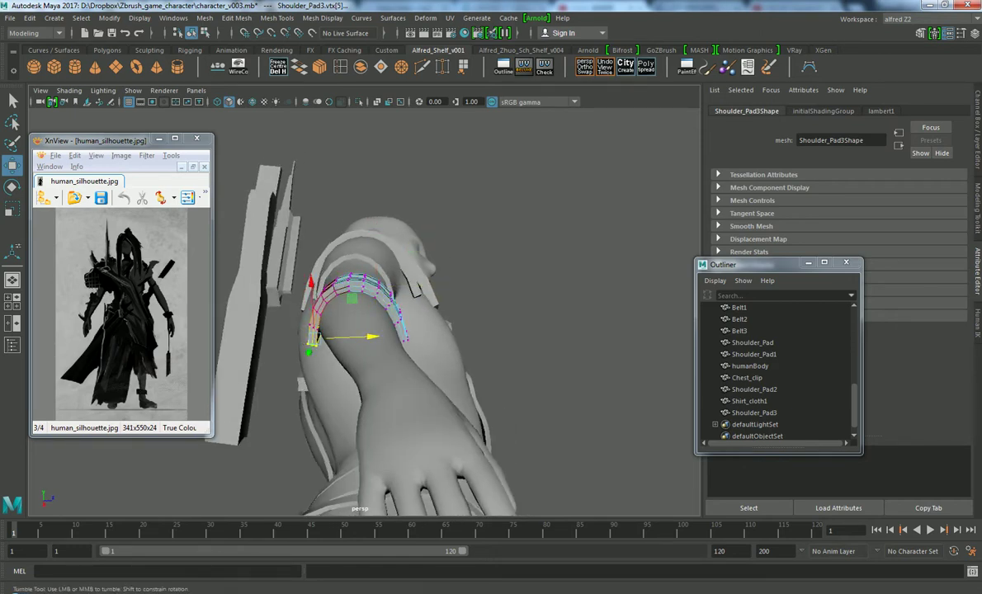
pyautogui.keyDown('alt'); pyautogui.moveTo(329, 297); pyautogui.dragTo(355, 285); pyautogui.keyUp('alt')
# Return to object mode and rotate the whole band about 6 degrees into place
pyautogui.moveTo(355, 285); pyautogui.dragTo(388, 288, button='right')
pyautogui.click(577, 371)
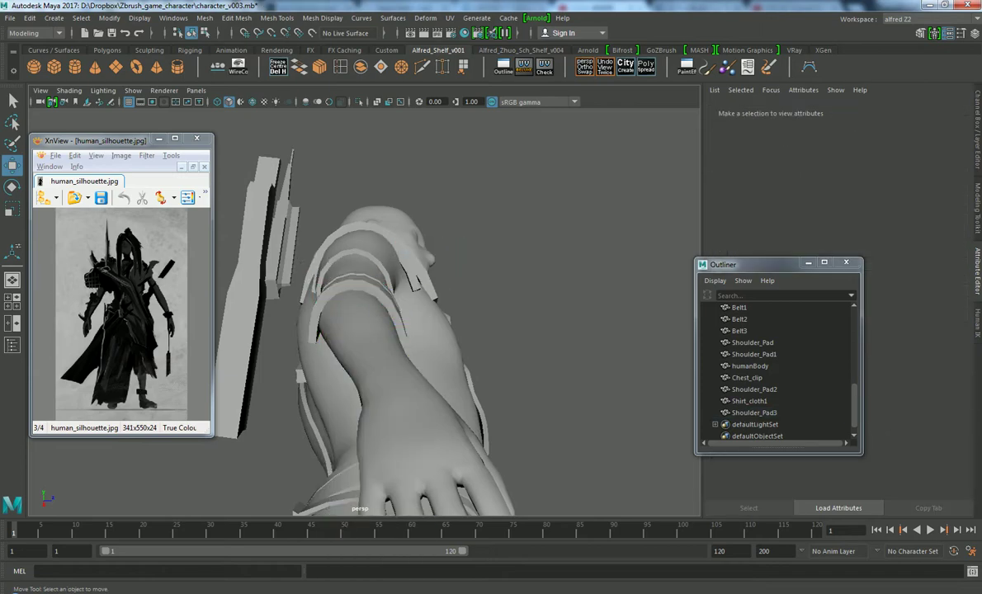
pyautogui.click(363, 289)
pyautogui.press('e')
pyautogui.moveTo(356, 330)
pyautogui.mouseDown()
pyautogui.moveTo(389, 320)
pyautogui.moveTo(289, 307)
pyautogui.mouseUp()
pyautogui.click(577, 388)
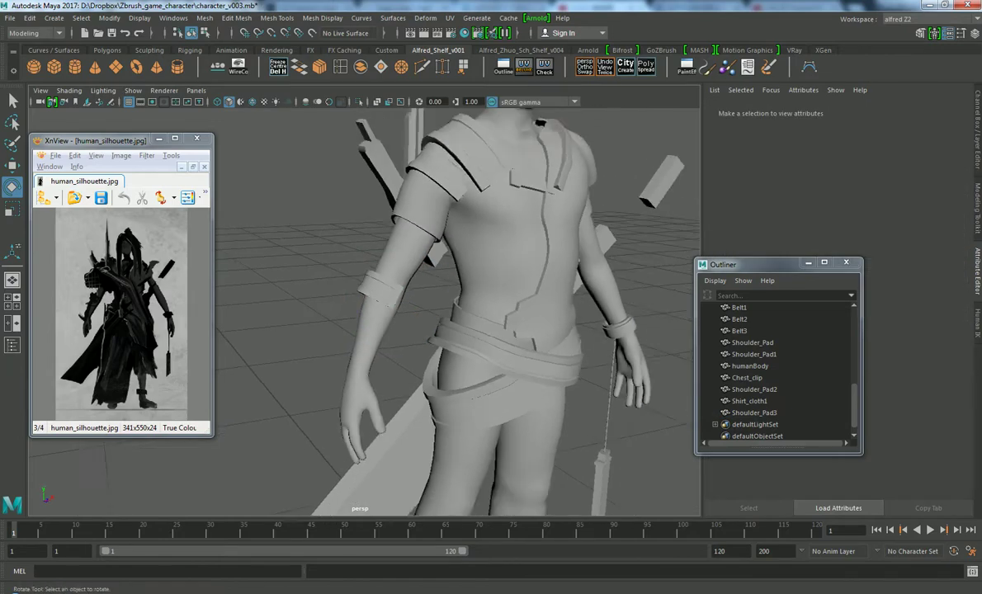
pyautogui.keyDown('alt'); pyautogui.moveTo(495, 330); pyautogui.dragTo(429, 318); pyautogui.keyUp('alt')
pyautogui.click(328, 372)
pyautogui.click(381, 277)
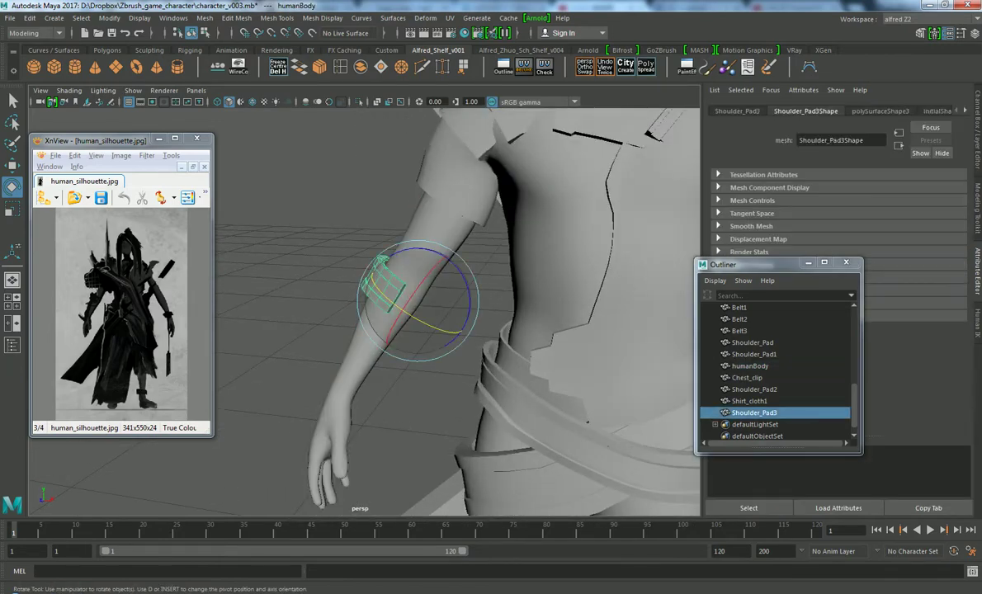
pyautogui.moveTo(495, 330)
pyautogui.keyDown('alt'); pyautogui.mouseDown()
pyautogui.moveTo(528, 314)
pyautogui.moveTo(511, 326)
pyautogui.moveTo(570, 320)
pyautogui.moveTo(462, 330)
pyautogui.mouseUp(); pyautogui.keyUp('alt')
pyautogui.press('w')
# Duplicate the band as Shoulder_Pad4 and scale the copy to fit down the forearm
pyautogui.hotkey('ctrl', 'd')
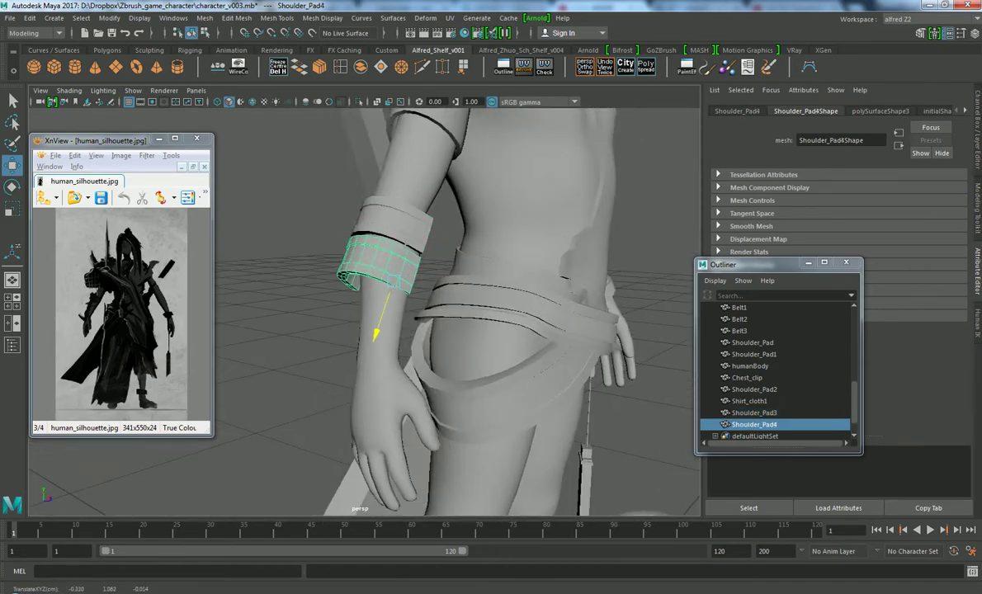
pyautogui.press('r')
pyautogui.moveTo(373, 337); pyautogui.dragTo(323, 489)
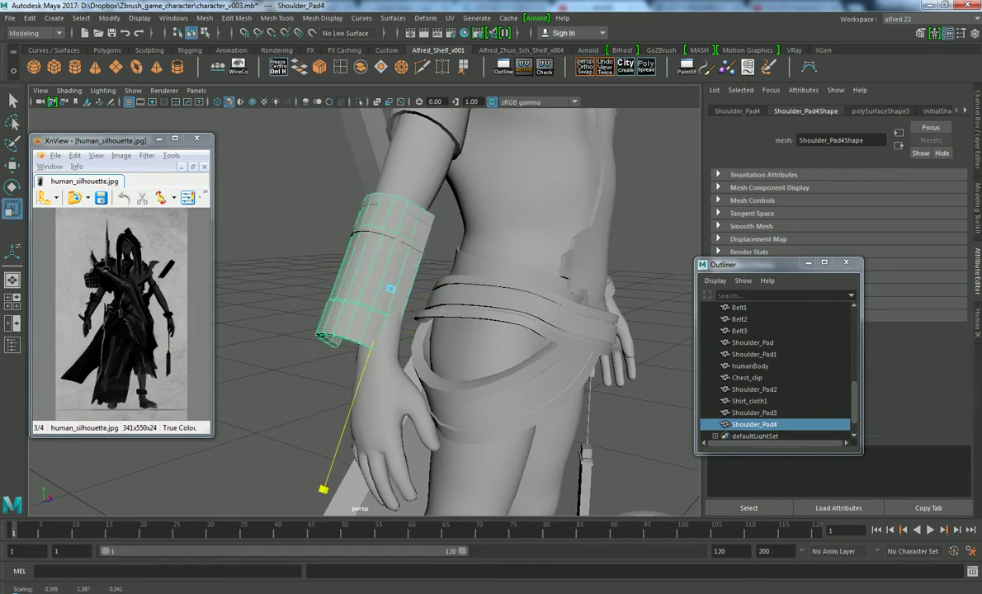
pyautogui.moveTo(390, 289); pyautogui.dragTo(379, 291)
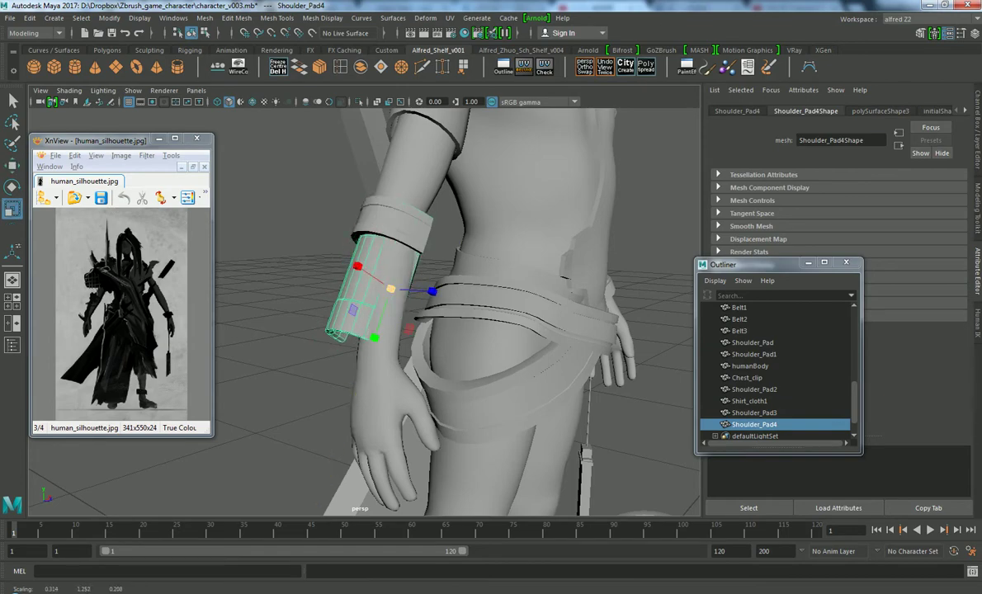
pyautogui.keyDown('alt'); pyautogui.moveTo(495, 330); pyautogui.dragTo(528, 330); pyautogui.keyUp('alt')
# Tilt Shoulder_Pad4 slightly and slide it along the forearm
pyautogui.press('w')
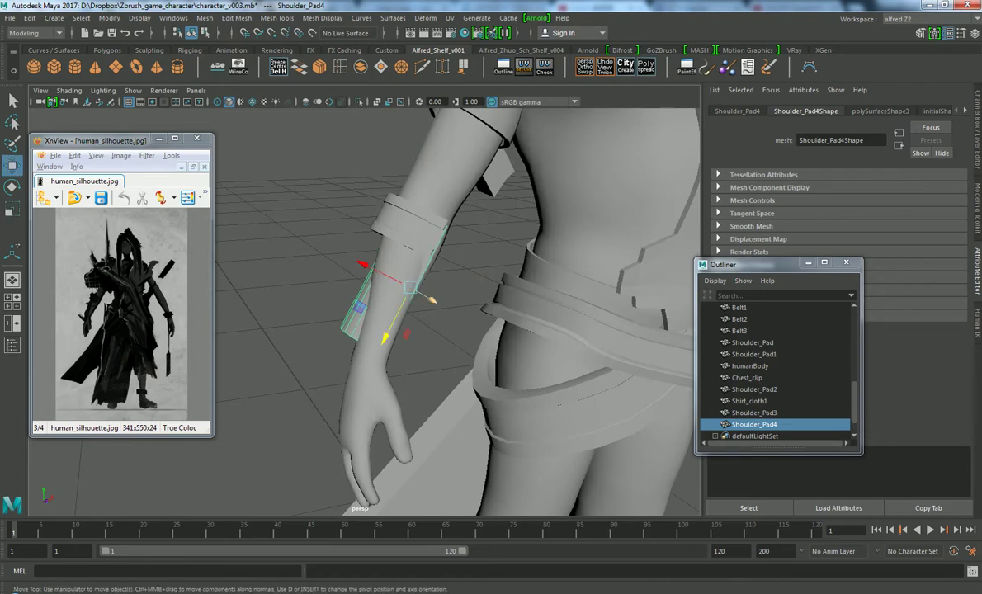
pyautogui.keyDown('alt'); pyautogui.moveTo(495, 330); pyautogui.dragTo(396, 330); pyautogui.keyUp('alt')
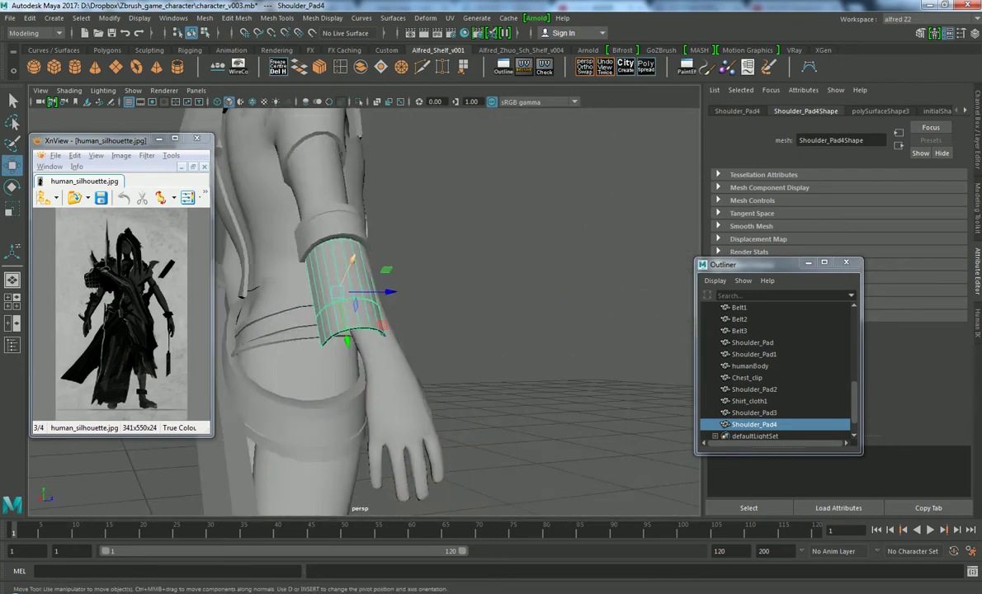
pyautogui.press('e')
pyautogui.moveTo(346, 247); pyautogui.dragTo(330, 280)
pyautogui.keyDown('alt'); pyautogui.moveTo(495, 330); pyautogui.dragTo(413, 330); pyautogui.keyUp('alt')
pyautogui.press('w')
pyautogui.moveTo(403, 263); pyautogui.dragTo(410, 261)
pyautogui.press('e')
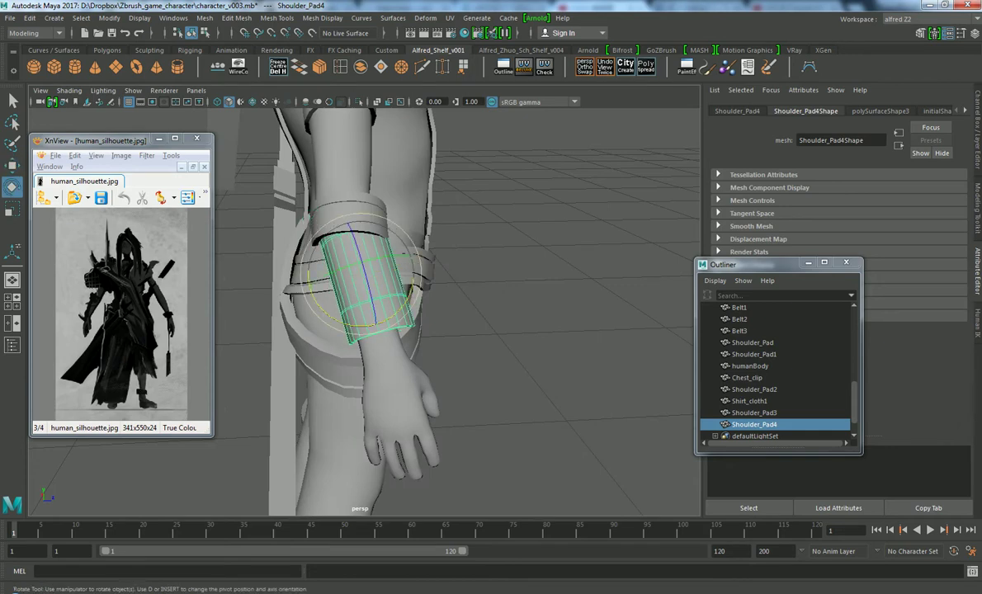
pyautogui.press('w')
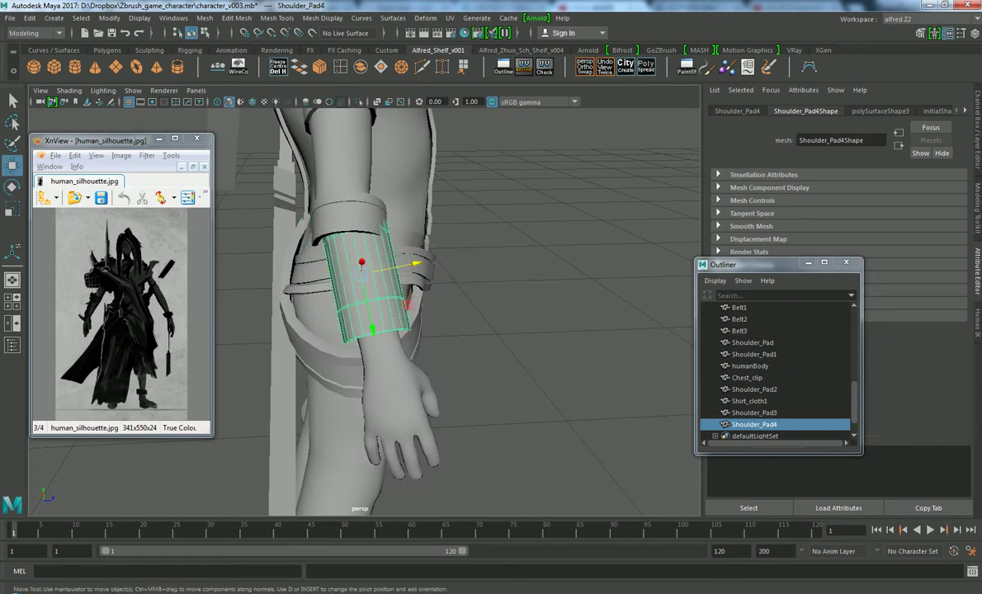
# Check the upper-arm band Shoulder_Pad3 against the full body, then reselect Shoulder_Pad4
pyautogui.click(753, 412)
pyautogui.press('e')
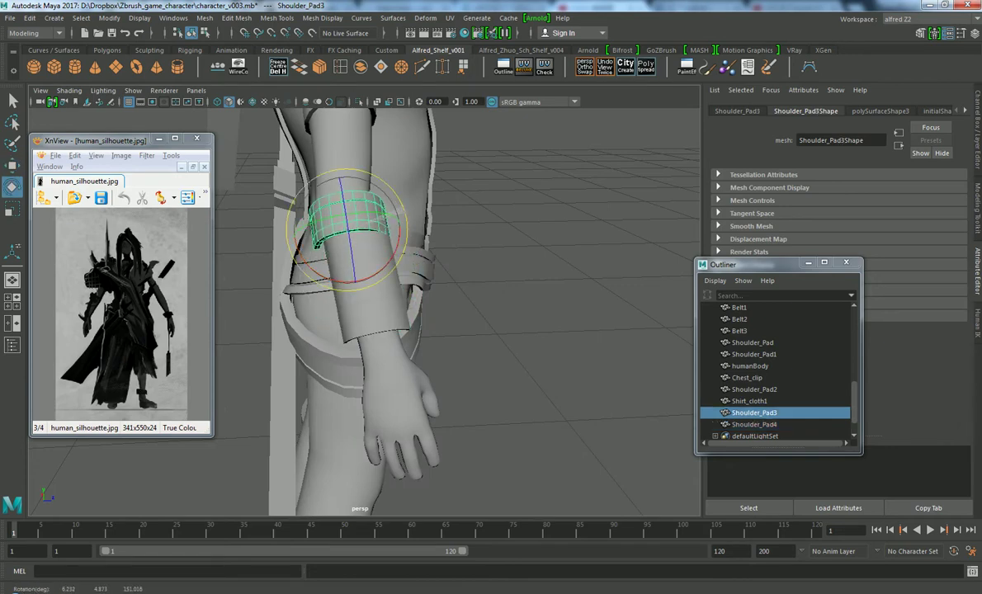
pyautogui.press('w')
pyautogui.scroll(-3, 355, 289)
pyautogui.keyDown('alt'); pyautogui.moveTo(354, 289); pyautogui.dragTo(388, 297, button='middle'); pyautogui.keyUp('alt')
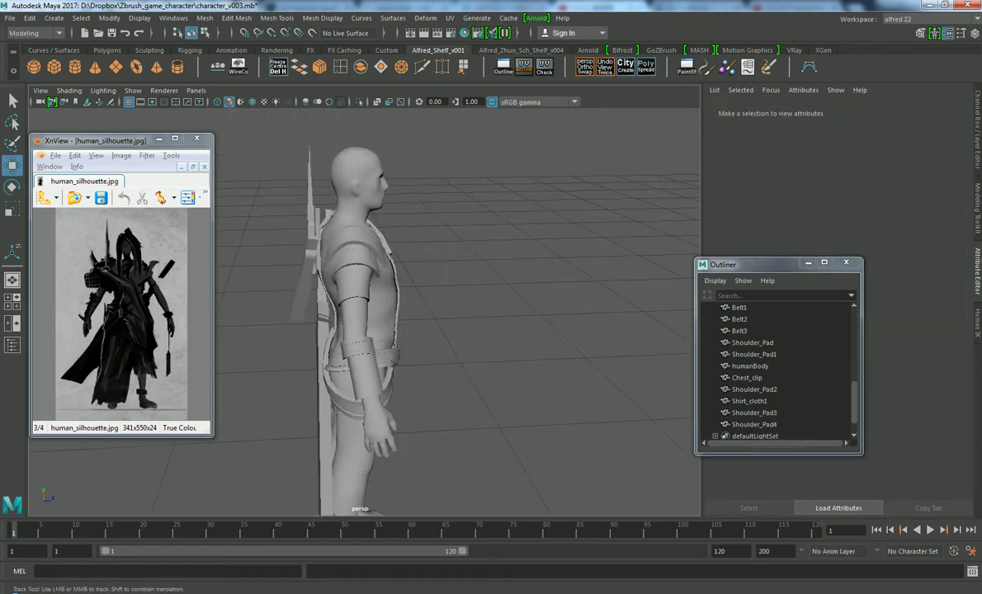
pyautogui.keyDown('alt'); pyautogui.moveTo(363, 314); pyautogui.dragTo(511, 318); pyautogui.keyUp('alt')
pyautogui.keyDown('alt'); pyautogui.moveTo(511, 318); pyautogui.dragTo(561, 314, button='right'); pyautogui.keyUp('alt')
pyautogui.moveTo(495, 314)
pyautogui.keyDown('alt'); pyautogui.mouseDown()
pyautogui.moveTo(462, 314)
pyautogui.moveTo(495, 273)
pyautogui.mouseUp(); pyautogui.keyUp('alt')
pyautogui.click(749, 365)
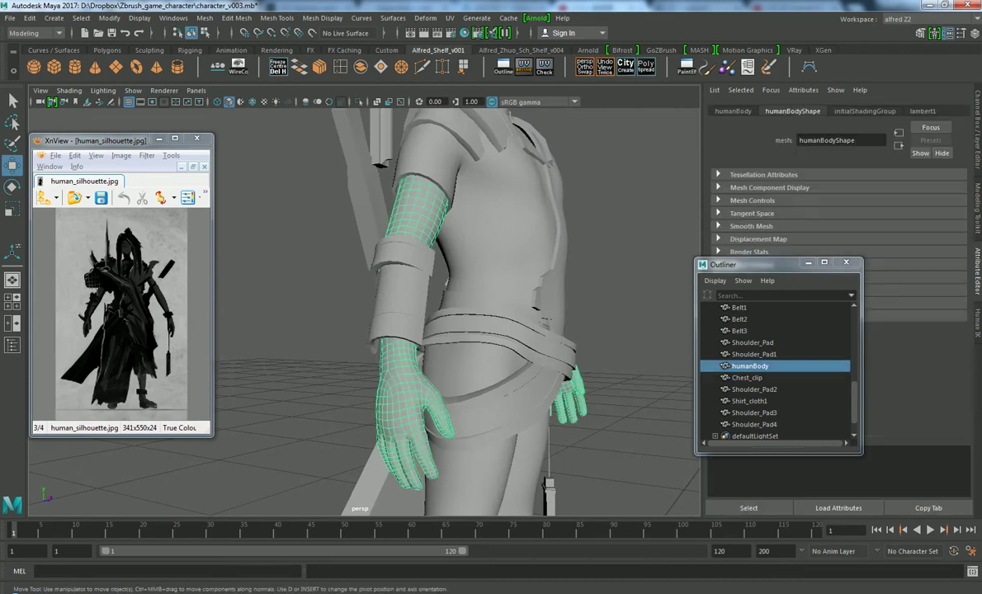
pyautogui.click(753, 424)
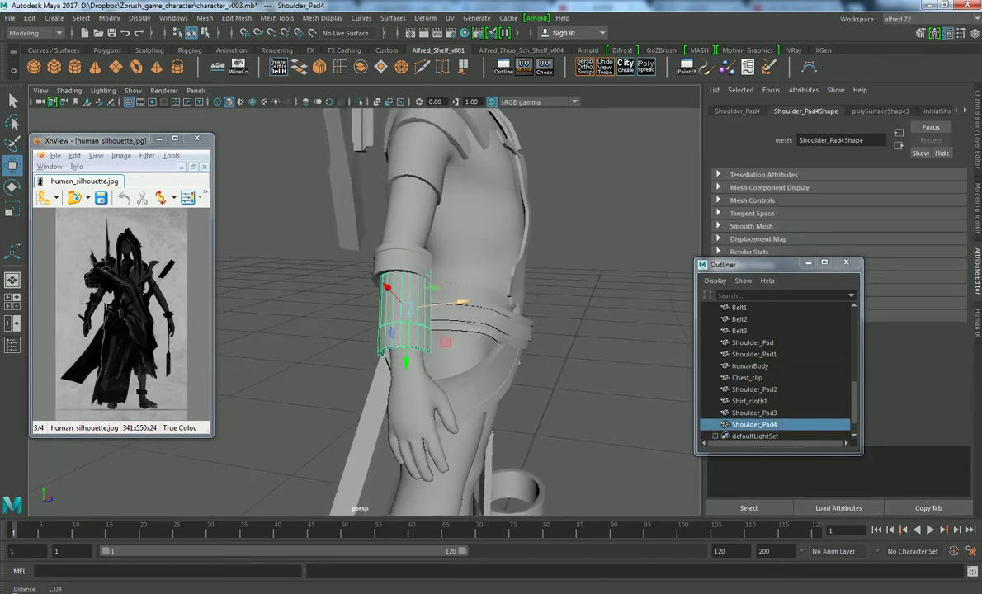
# Inspect the forearm band from below the arm and clear the selection
pyautogui.moveTo(495, 313)
pyautogui.keyDown('alt'); pyautogui.mouseDown()
pyautogui.moveTo(569, 268)
pyautogui.moveTo(610, 346)
pyautogui.mouseUp(); pyautogui.keyUp('alt')
pyautogui.press('e')
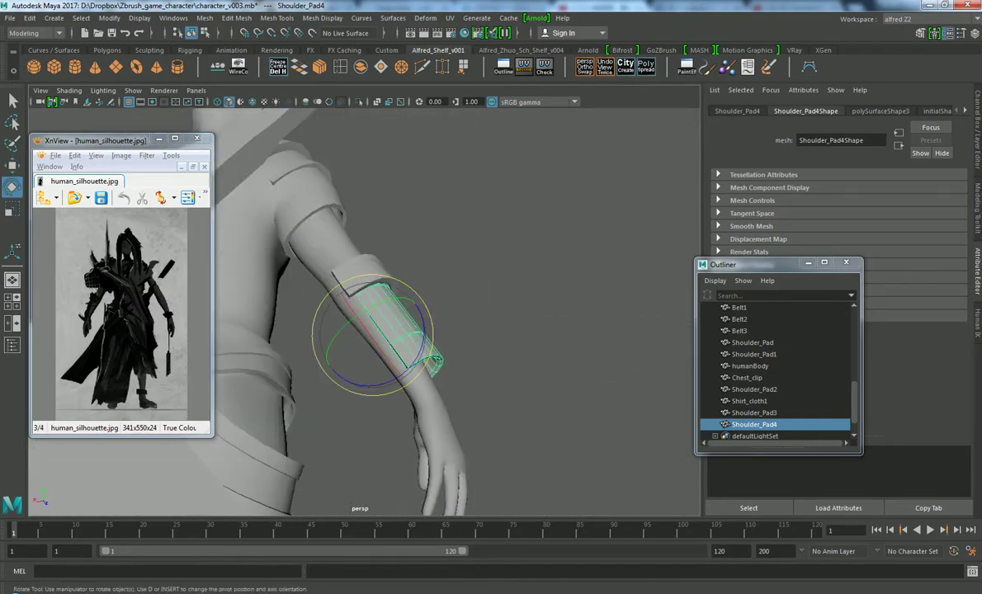
pyautogui.press('w')
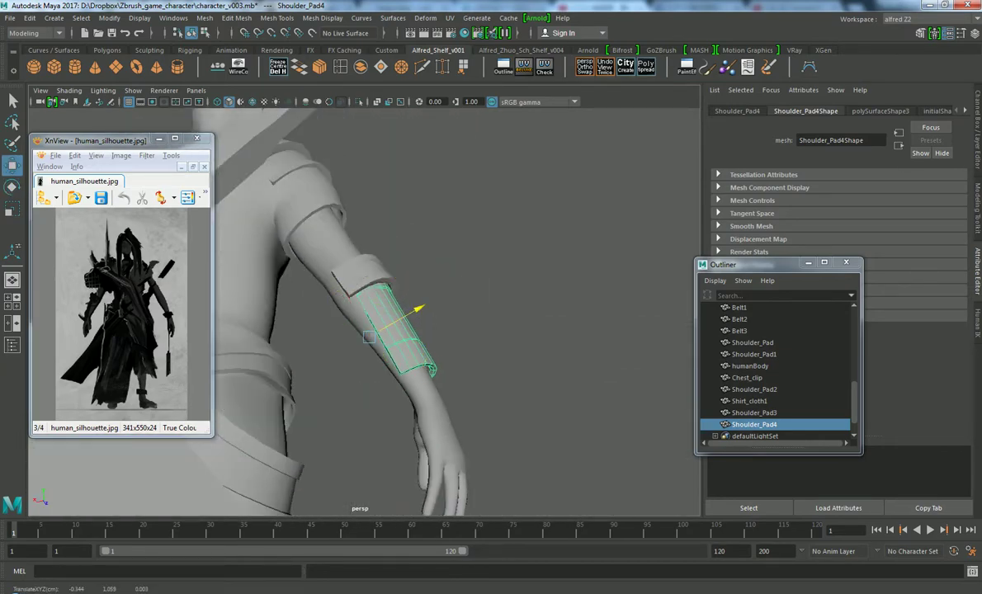
pyautogui.click(610, 346)
pyautogui.keyDown('alt'); pyautogui.moveTo(610, 347); pyautogui.dragTo(512, 322); pyautogui.keyUp('alt')
# Fine-tune Shoulder_Pad4's scale, rotation and position for a snug fit on the forearm
pyautogui.click(446, 346)
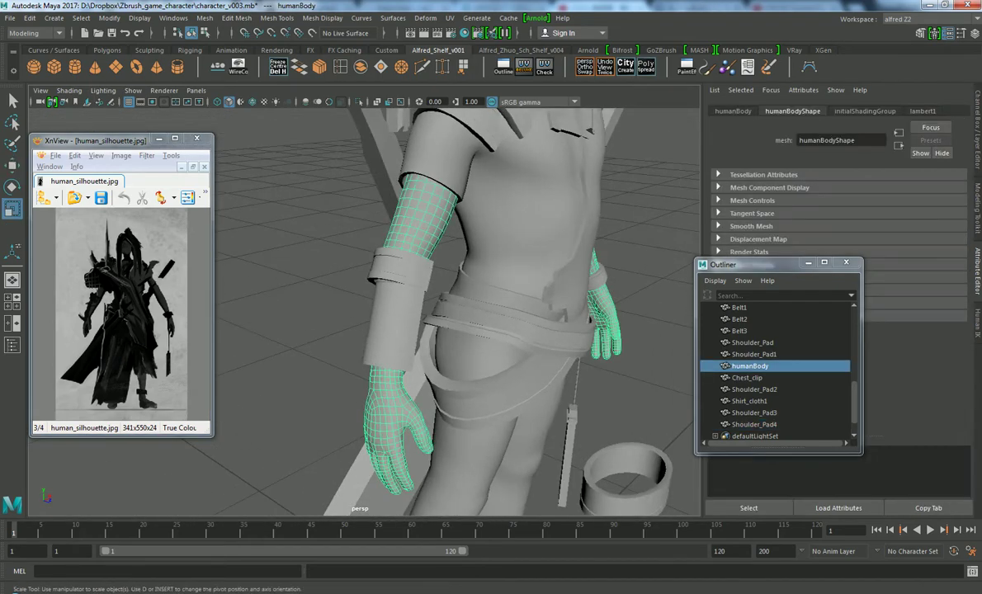
pyautogui.click(396, 330)
pyautogui.press('r')
pyautogui.keyDown('alt'); pyautogui.moveTo(344, 325); pyautogui.dragTo(264, 322); pyautogui.keyUp('alt')
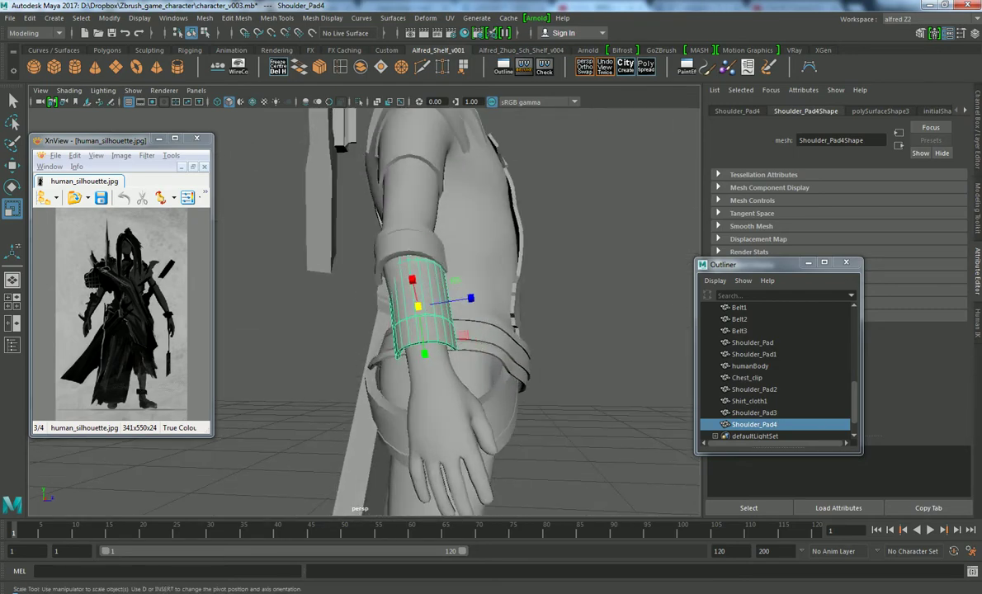
pyautogui.press('e')
pyautogui.press('w')
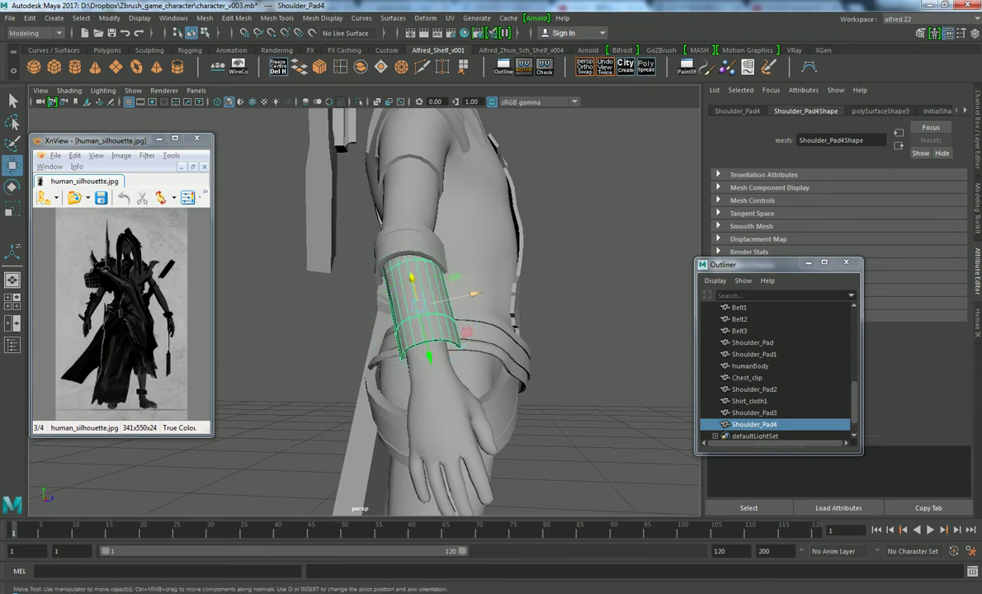
pyautogui.moveTo(475, 294)
pyautogui.mouseDown()
pyautogui.moveTo(412, 313)
pyautogui.moveTo(512, 288)
pyautogui.mouseUp()
pyautogui.click(272, 371)
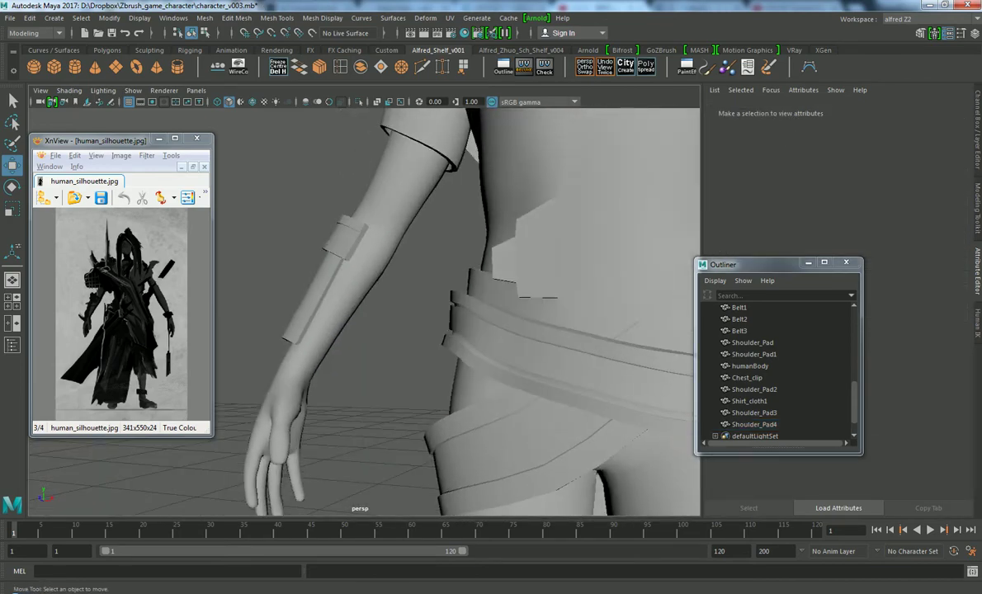
pyautogui.moveTo(462, 313)
pyautogui.keyDown('alt'); pyautogui.mouseDown()
pyautogui.moveTo(528, 305)
pyautogui.moveTo(495, 309)
pyautogui.mouseUp(); pyautogui.keyUp('alt')
# Rotate Shoulder_Pad3 slightly around the upper arm
pyautogui.click(413, 255)
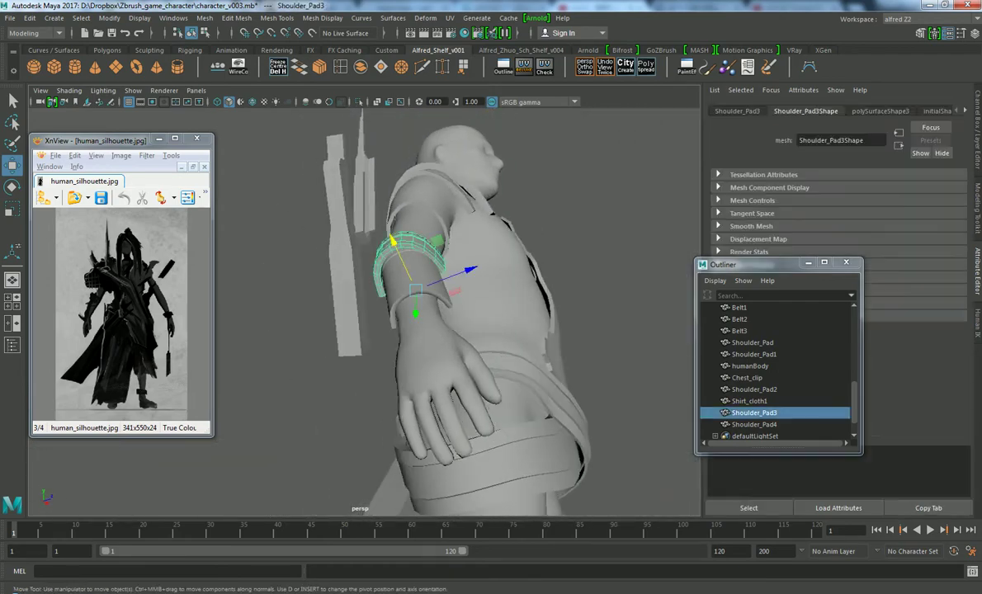
pyautogui.press('e')
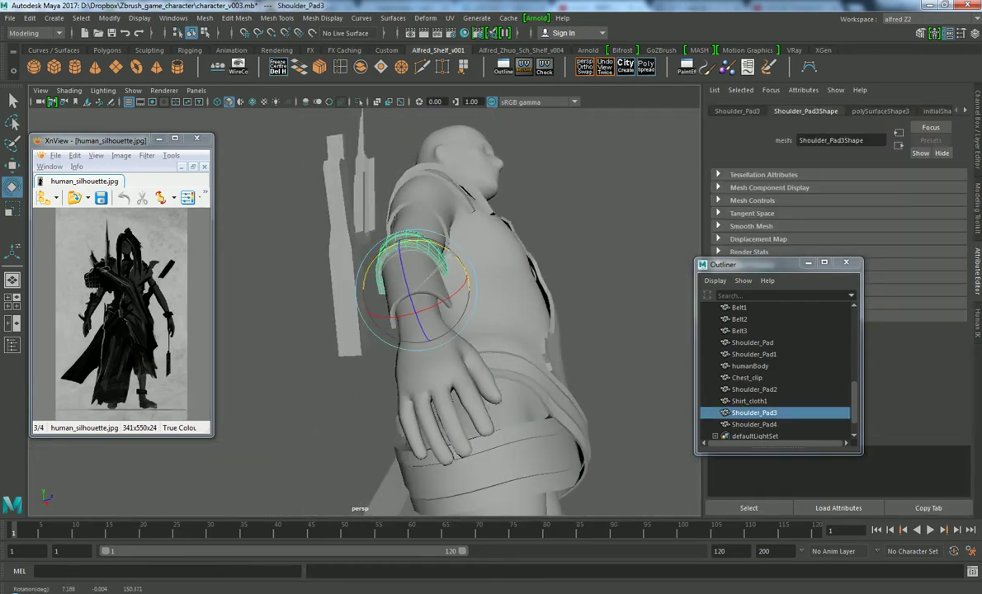
pyautogui.moveTo(388, 239); pyautogui.dragTo(462, 280)
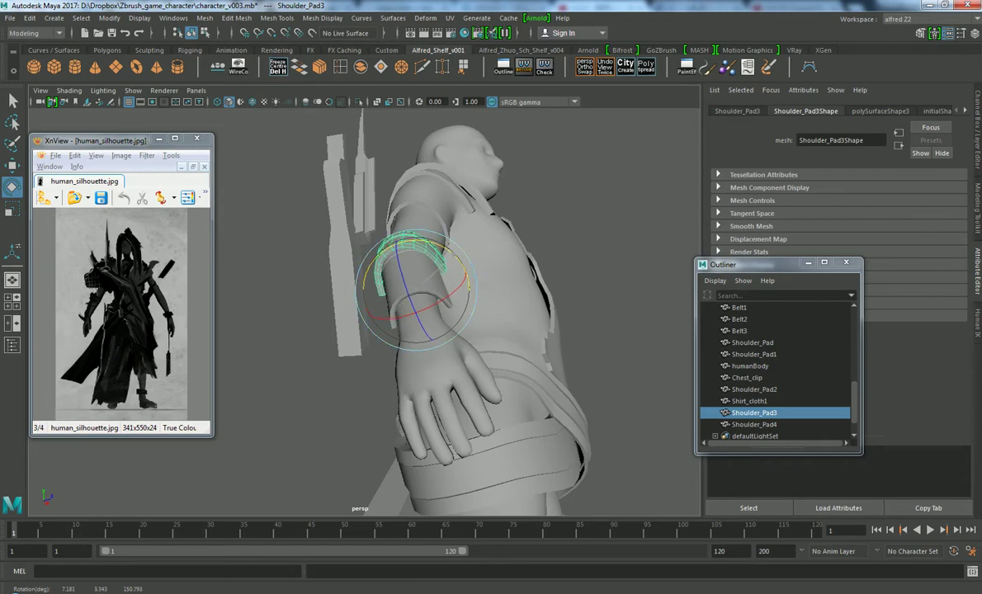
pyautogui.press('w')
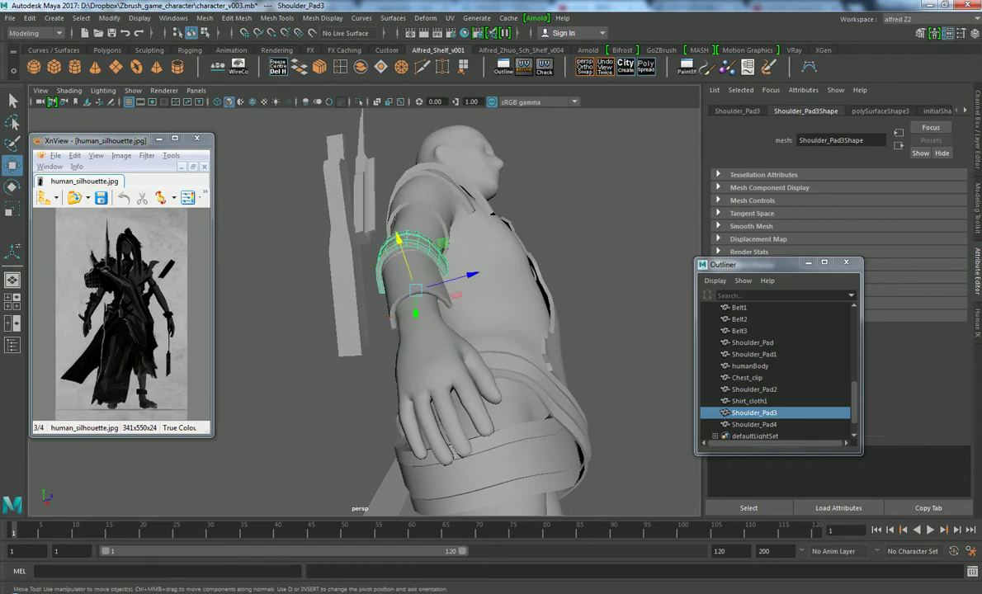
pyautogui.keyDown('alt'); pyautogui.moveTo(495, 330); pyautogui.dragTo(578, 314); pyautogui.keyUp('alt')
# Duplicate the upper-arm band as Shoulder_Pad5 and slide the copy down onto the wrist
pyautogui.hotkey('ctrl', 'd')
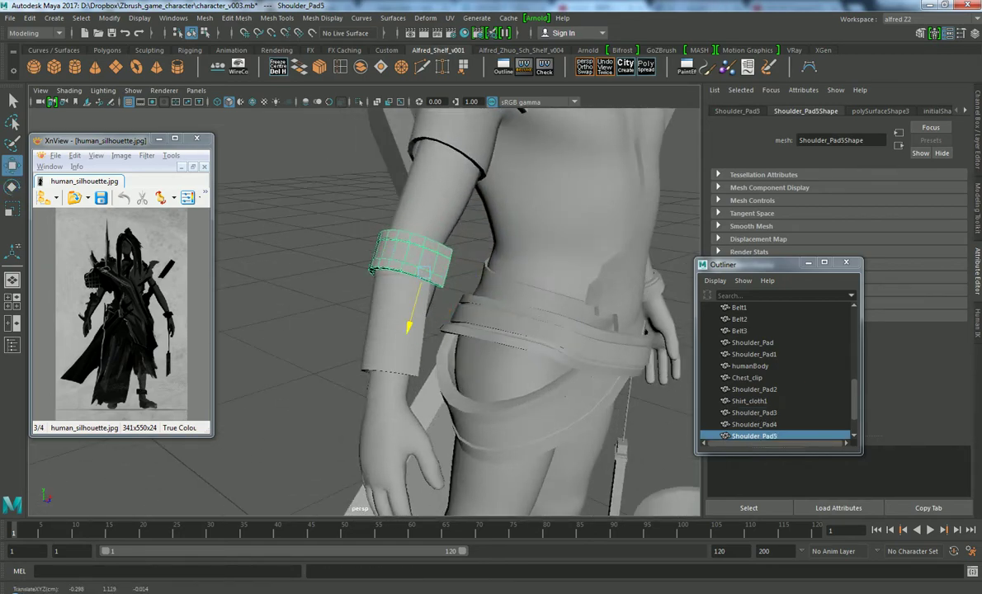
pyautogui.moveTo(405, 328)
pyautogui.mouseDown()
pyautogui.moveTo(385, 415)
pyautogui.moveTo(429, 404)
pyautogui.mouseUp()
pyautogui.press('e')
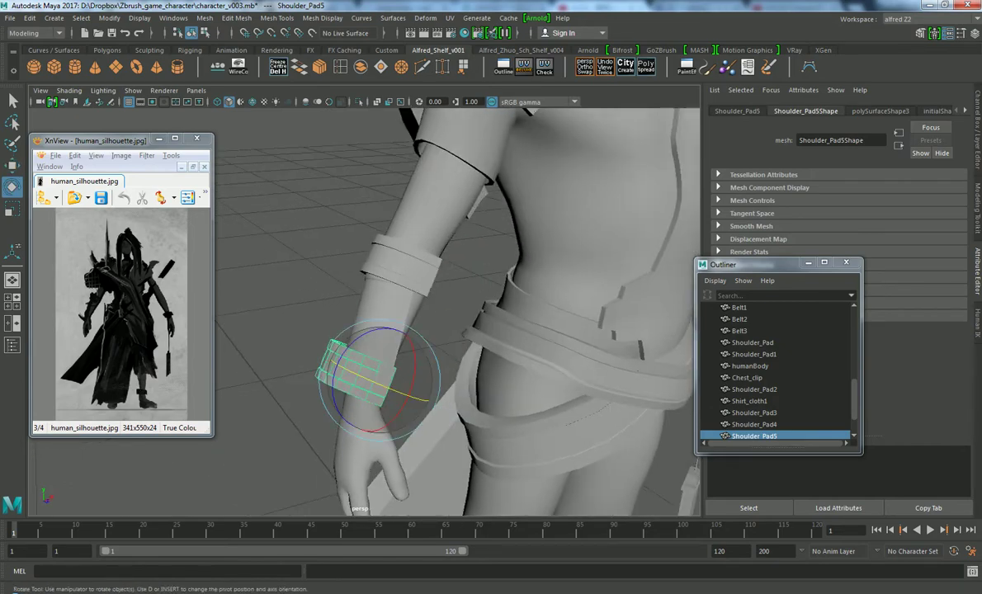
pyautogui.press('w')
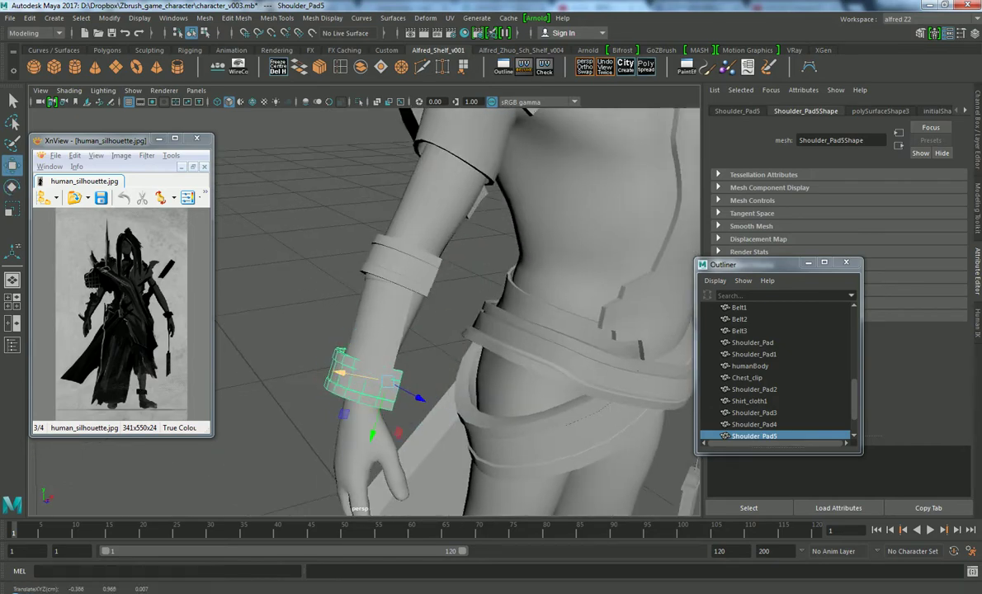
pyautogui.keyDown('alt'); pyautogui.moveTo(413, 330); pyautogui.dragTo(363, 314); pyautogui.keyUp('alt')
pyautogui.keyDown('alt'); pyautogui.moveTo(412, 288); pyautogui.dragTo(379, 371); pyautogui.keyUp('alt')
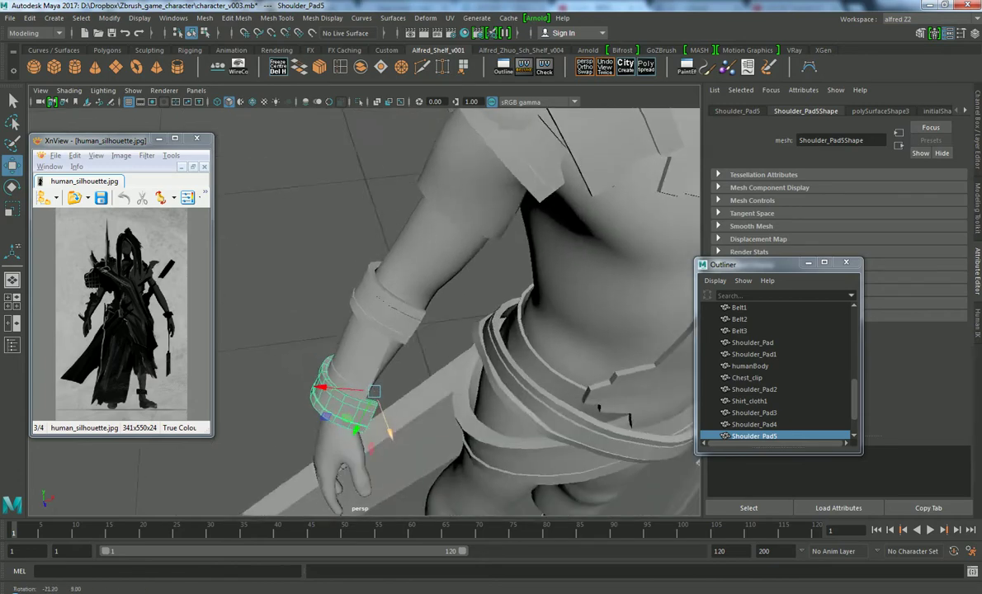
pyautogui.keyDown('alt'); pyautogui.moveTo(413, 289); pyautogui.dragTo(363, 346); pyautogui.keyUp('alt')
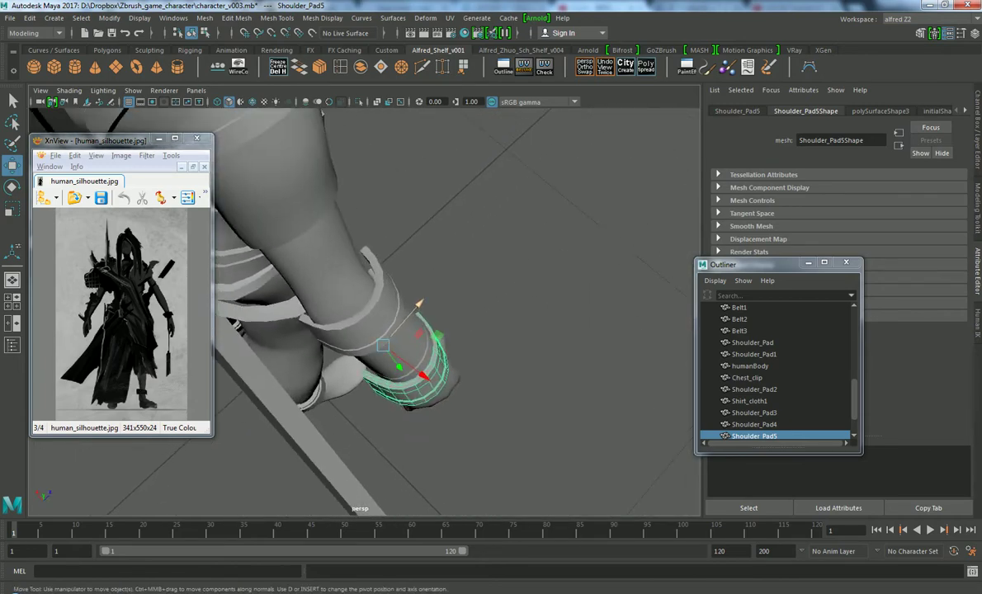
pyautogui.keyDown('alt'); pyautogui.moveTo(412, 289); pyautogui.dragTo(363, 346); pyautogui.keyUp('alt')
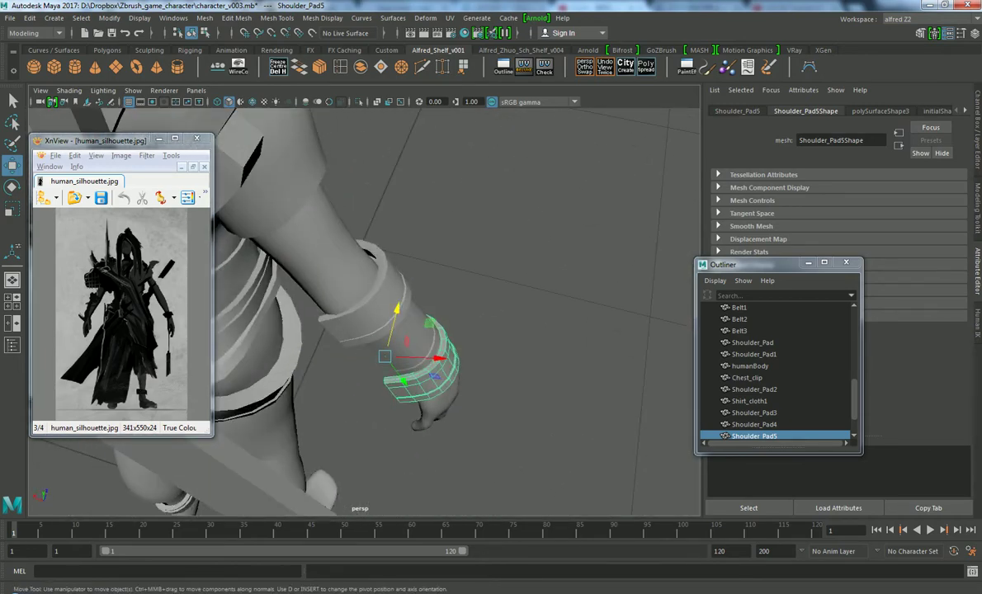
pyautogui.moveTo(396, 312)
pyautogui.mouseDown()
pyautogui.moveTo(396, 303)
pyautogui.moveTo(355, 347)
pyautogui.mouseUp()
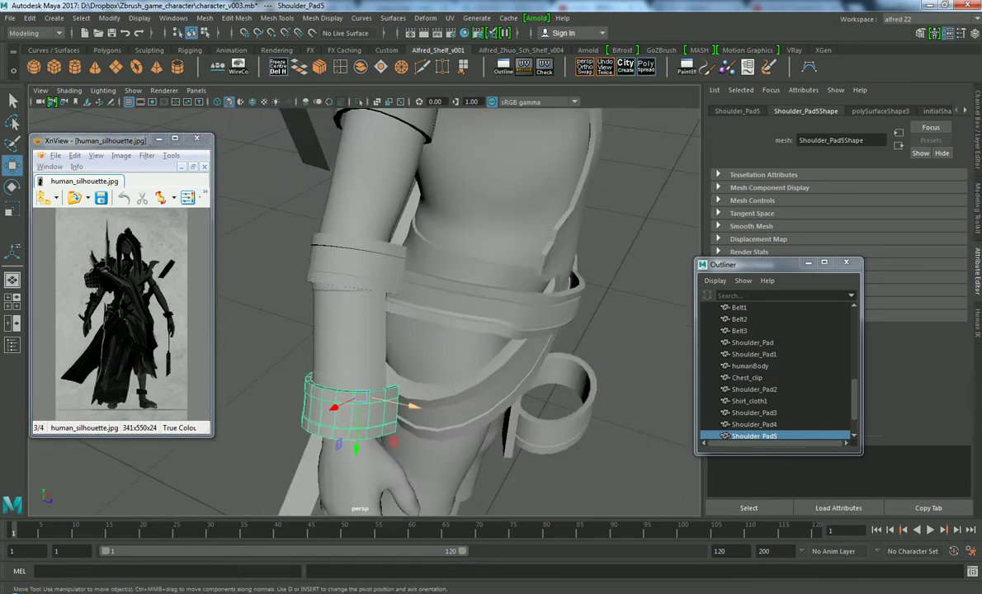
pyautogui.scroll(-5, 354, 346)
pyautogui.moveTo(396, 309)
pyautogui.keyDown('alt'); pyautogui.mouseDown()
pyautogui.moveTo(388, 294)
pyautogui.moveTo(372, 313)
pyautogui.mouseUp(); pyautogui.keyUp('alt')
pyautogui.click(643, 462)
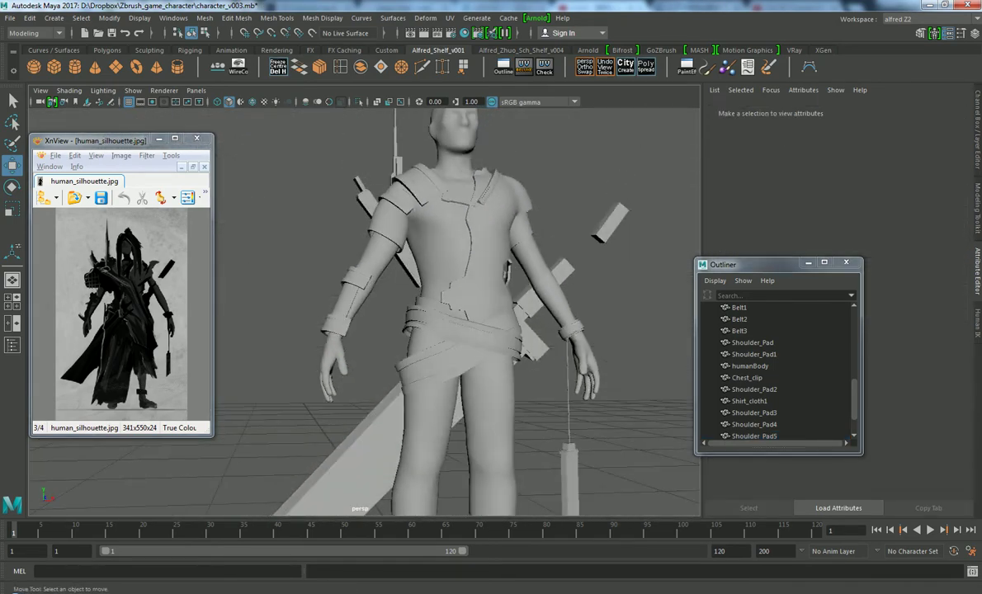
# Select Shoulder_Pad3 through Shoulder_Pad5 and marquee-select the wrist band's vertices
pyautogui.moveTo(363, 330)
pyautogui.keyDown('alt'); pyautogui.mouseDown()
pyautogui.moveTo(346, 330)
pyautogui.moveTo(396, 329)
pyautogui.mouseUp(); pyautogui.keyUp('alt')
pyautogui.scroll(5, 363, 330)
pyautogui.scroll(3, 363, 329)
pyautogui.click(400, 330)
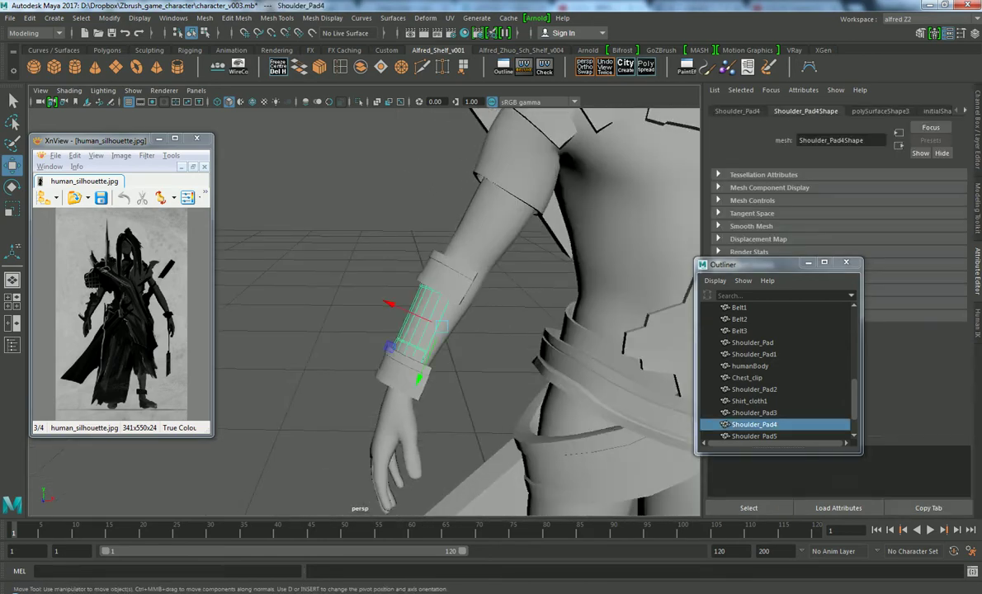
pyautogui.keyDown('shift'); pyautogui.click(387, 396); pyautogui.keyUp('shift')
pyautogui.click(288, 289)
pyautogui.click(445, 272)
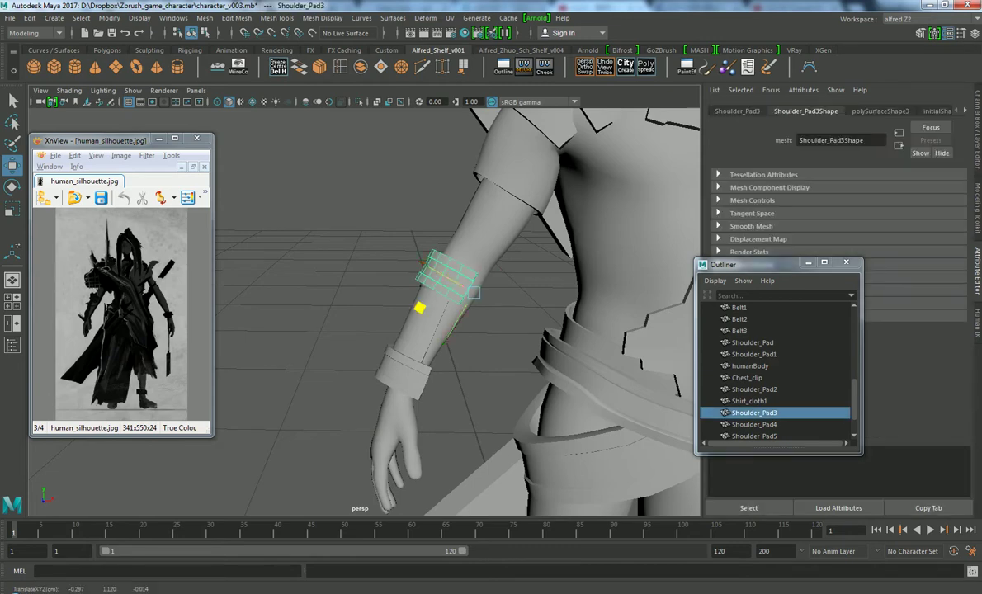
pyautogui.moveTo(753, 413); pyautogui.dragTo(753, 436)
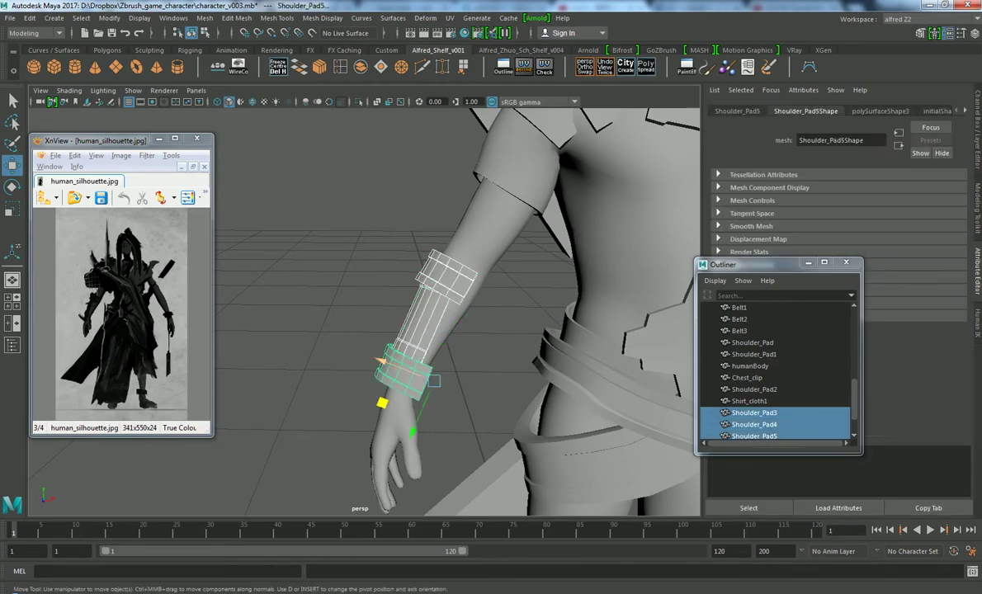
pyautogui.press('F9')
pyautogui.moveTo(363, 330); pyautogui.dragTo(441, 409)
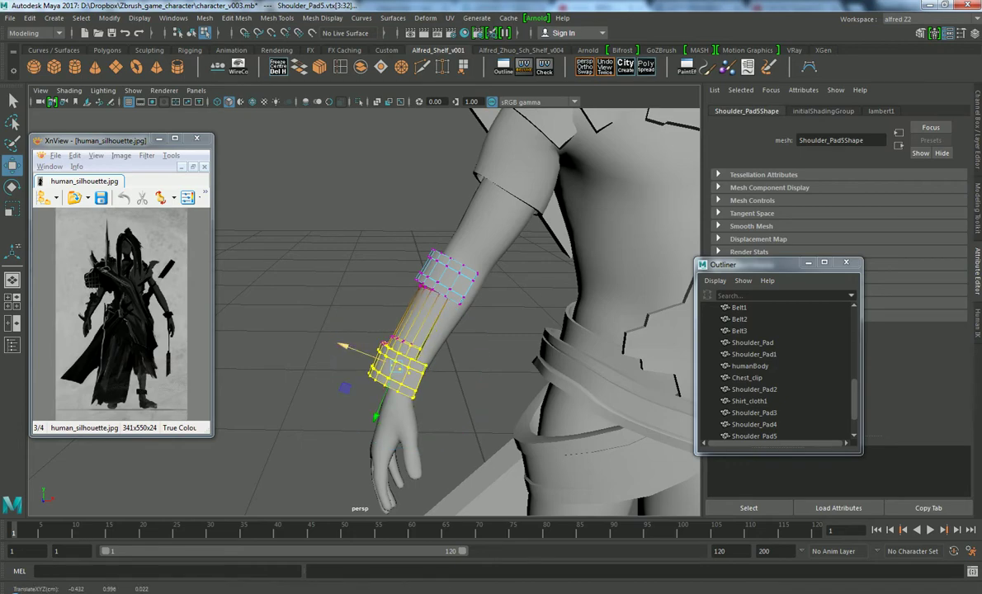
# Scale the wrist-end vertices down to narrow the bracer's wrist ring
pyautogui.press('r')
pyautogui.moveTo(347, 348); pyautogui.dragTo(360, 352)
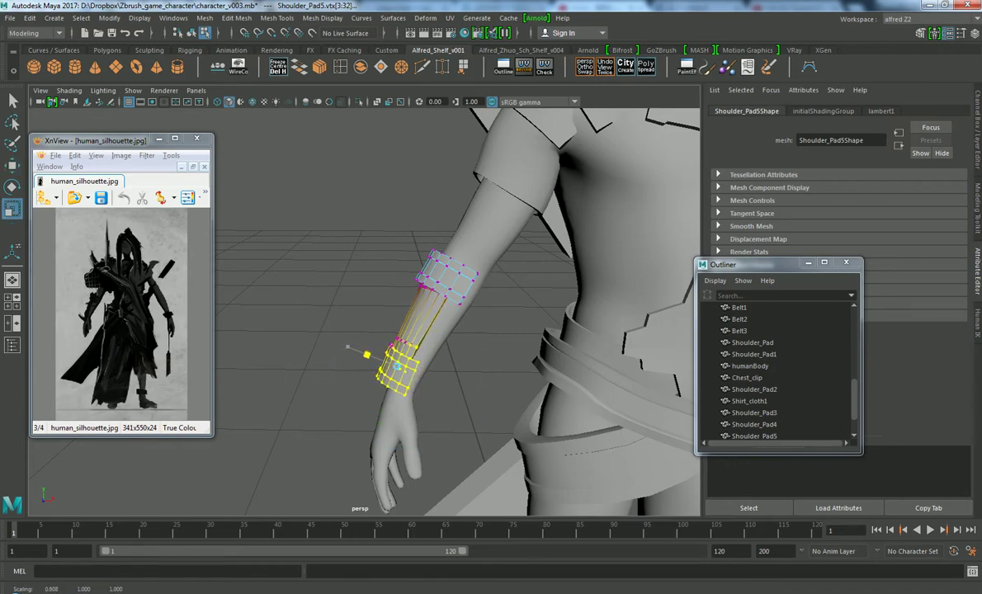
pyautogui.press('w')
pyautogui.keyDown('alt'); pyautogui.moveTo(495, 330); pyautogui.dragTo(619, 347); pyautogui.keyUp('alt')
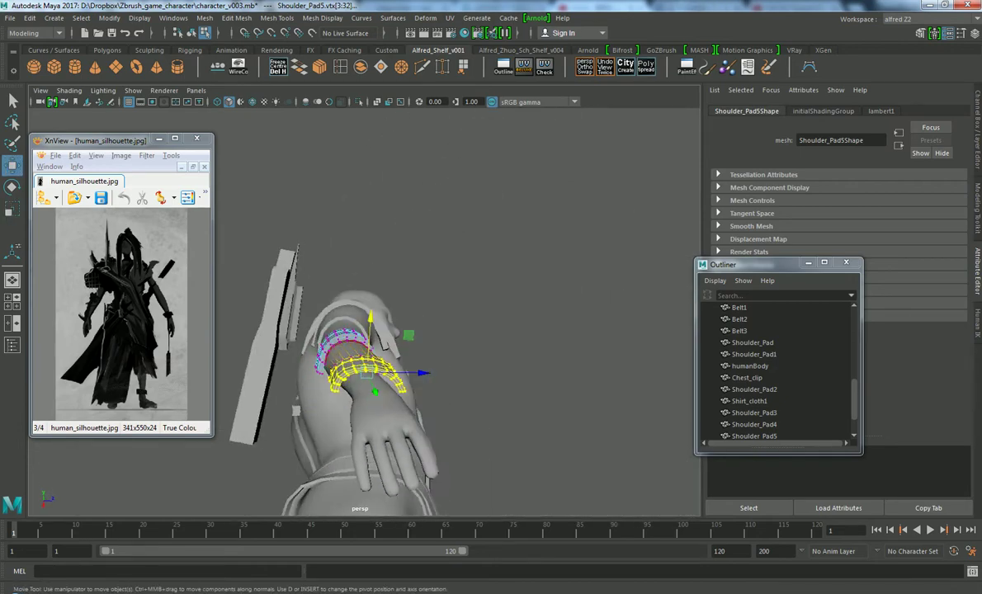
pyautogui.moveTo(495, 330)
pyautogui.keyDown('alt'); pyautogui.mouseDown()
pyautogui.moveTo(429, 338)
pyautogui.moveTo(390, 317)
pyautogui.mouseUp(); pyautogui.keyUp('alt')
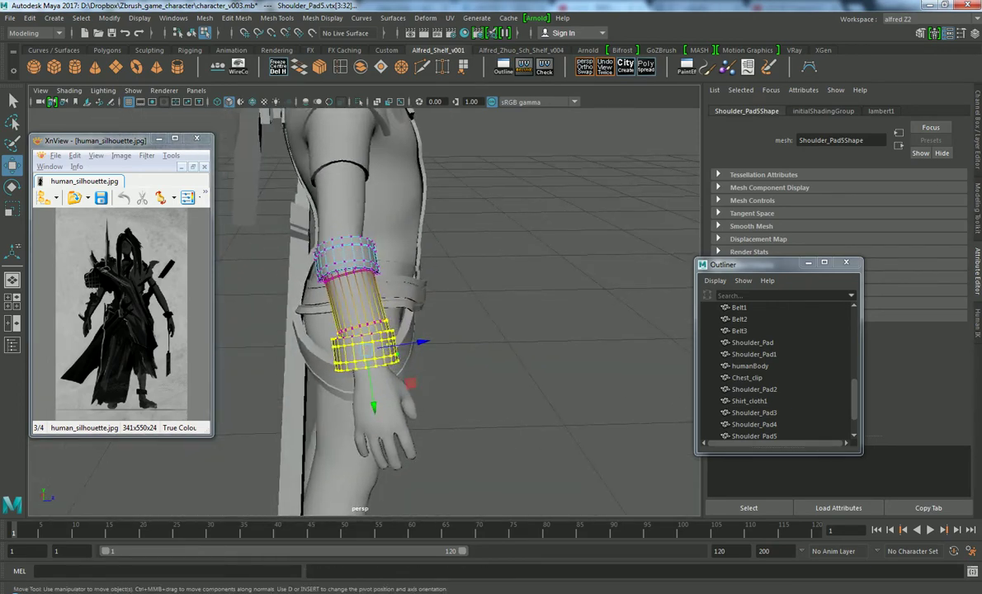
pyautogui.press('r')
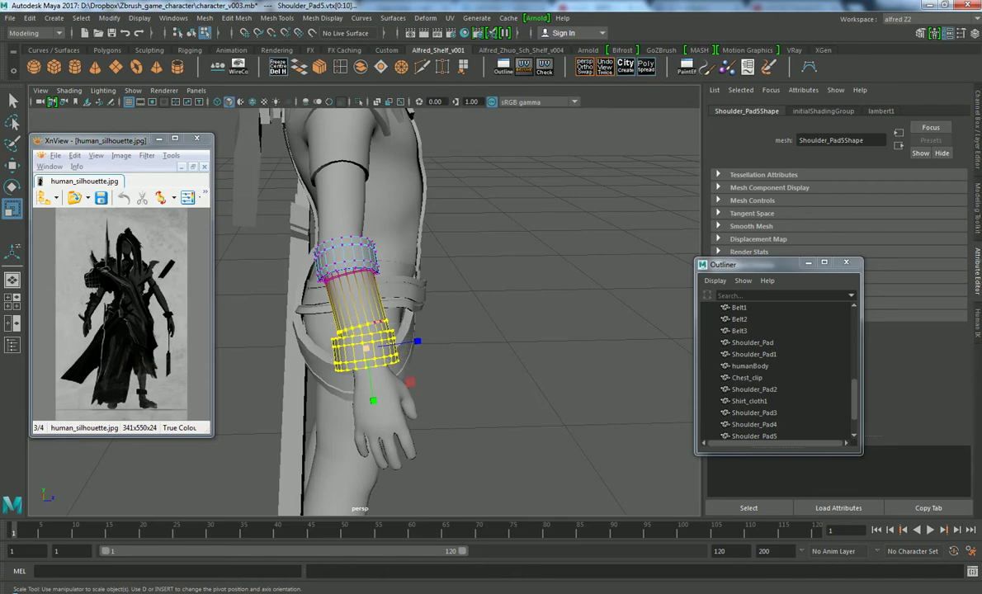
pyautogui.moveTo(365, 348); pyautogui.dragTo(346, 351)
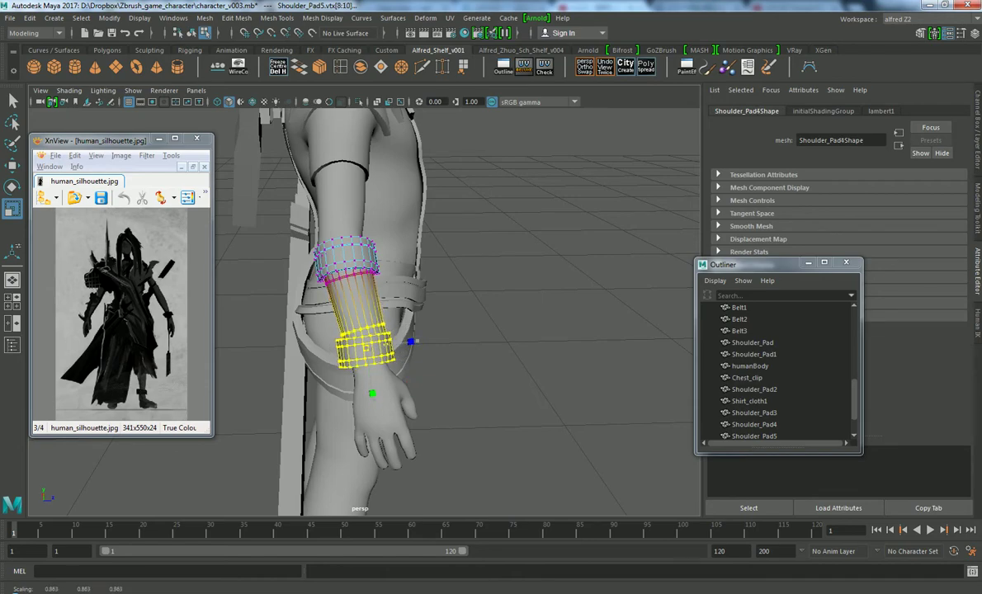
pyautogui.keyDown('alt'); pyautogui.moveTo(462, 330); pyautogui.dragTo(396, 334); pyautogui.keyUp('alt')
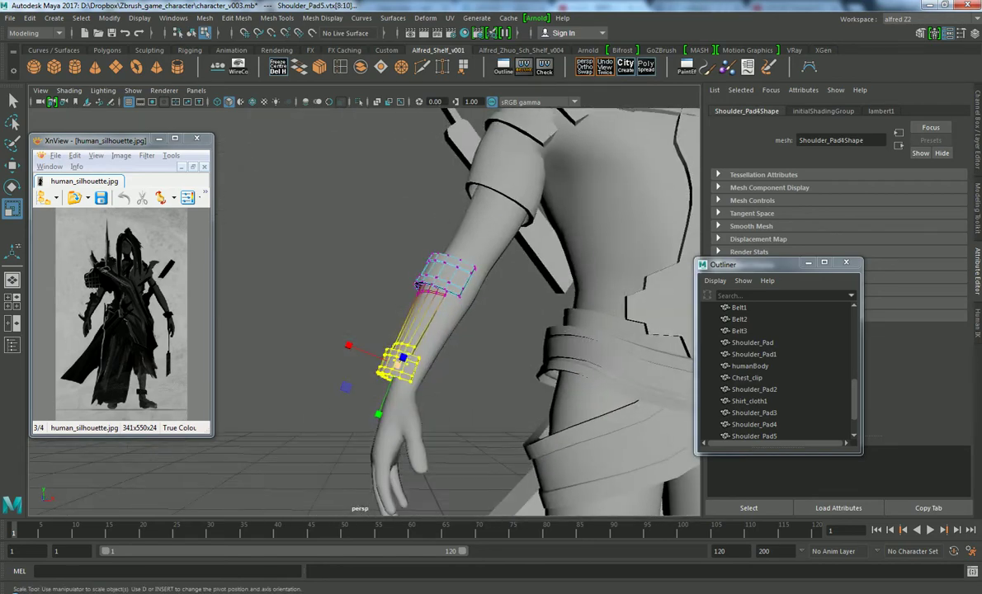
pyautogui.keyDown('alt'); pyautogui.moveTo(462, 330); pyautogui.dragTo(495, 330); pyautogui.keyUp('alt')
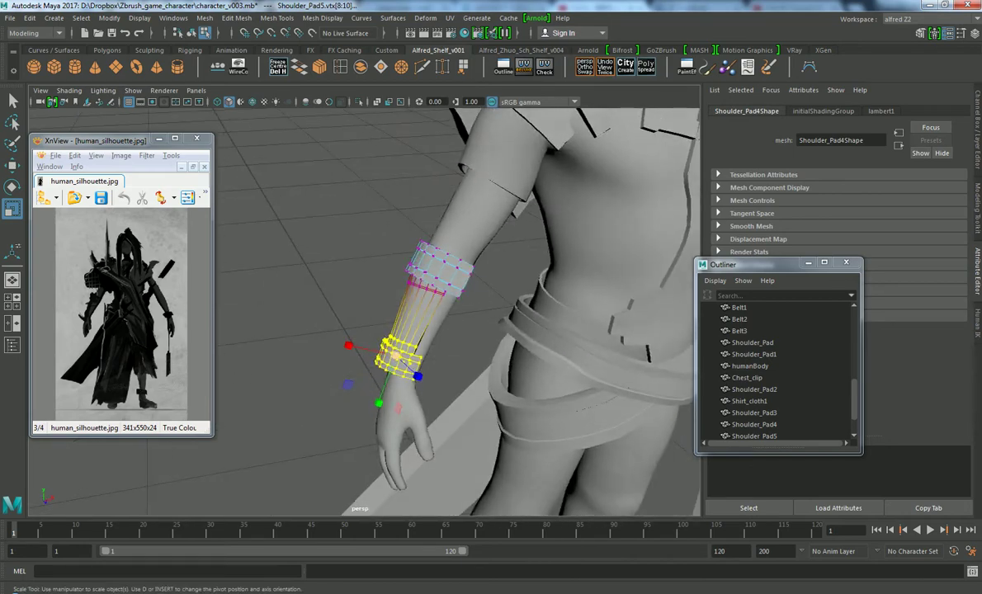
pyautogui.moveTo(398, 357); pyautogui.dragTo(388, 356)
# Move the wrist vertices into place against the wrist and return to object mode
pyautogui.press('w')
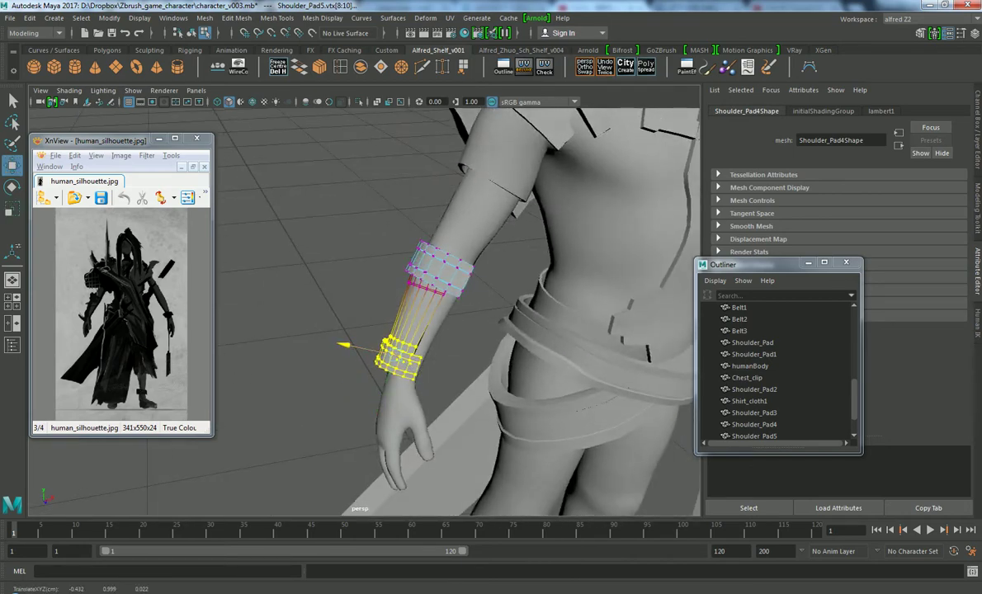
pyautogui.keyDown('alt'); pyautogui.moveTo(495, 330); pyautogui.dragTo(429, 330); pyautogui.keyUp('alt')
pyautogui.moveTo(370, 392); pyautogui.dragTo(374, 384)
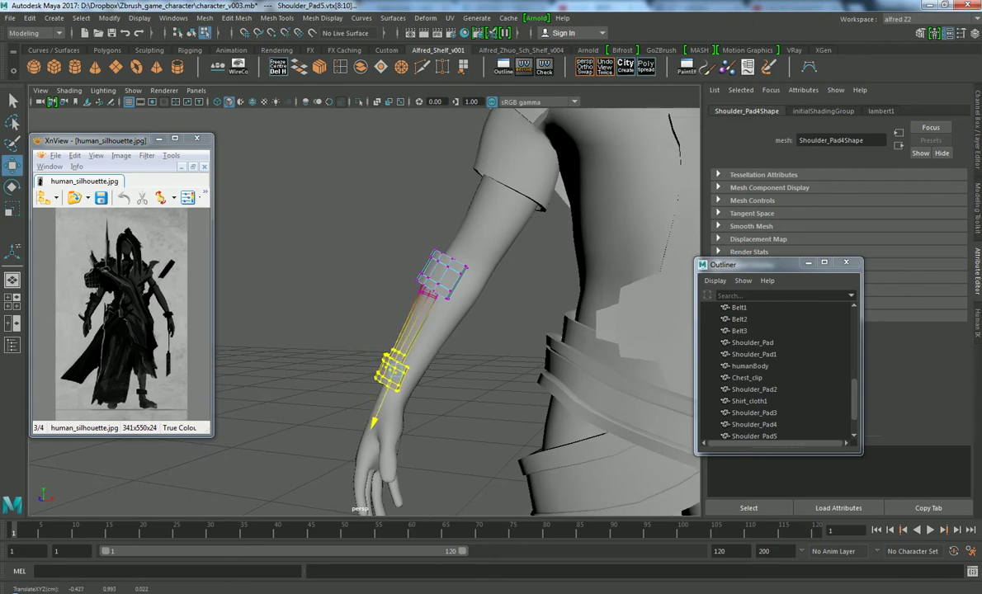
pyautogui.keyDown('alt'); pyautogui.moveTo(429, 330); pyautogui.dragTo(313, 330); pyautogui.keyUp('alt')
pyautogui.moveTo(381, 349); pyautogui.dragTo(297, 330)
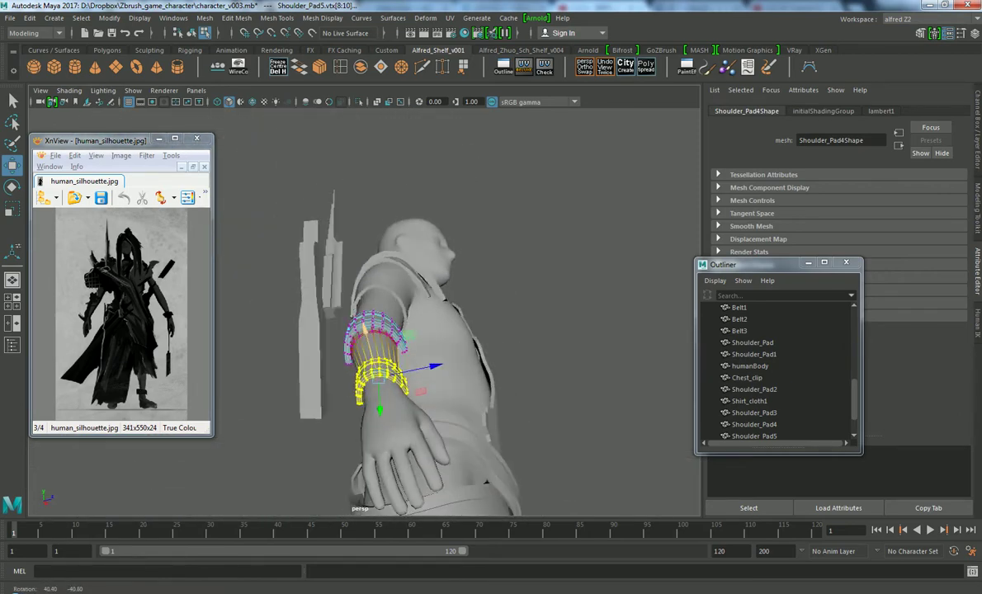
pyautogui.moveTo(363, 330)
pyautogui.keyDown('alt'); pyautogui.mouseDown()
pyautogui.moveTo(330, 305)
pyautogui.moveTo(446, 396)
pyautogui.moveTo(396, 347)
pyautogui.moveTo(347, 330)
pyautogui.moveTo(395, 313)
pyautogui.mouseUp(); pyautogui.keyUp('alt')
pyautogui.click(578, 247)
pyautogui.moveTo(417, 258); pyautogui.dragTo(460, 241, button='right')
pyautogui.scroll(2, 412, 314)
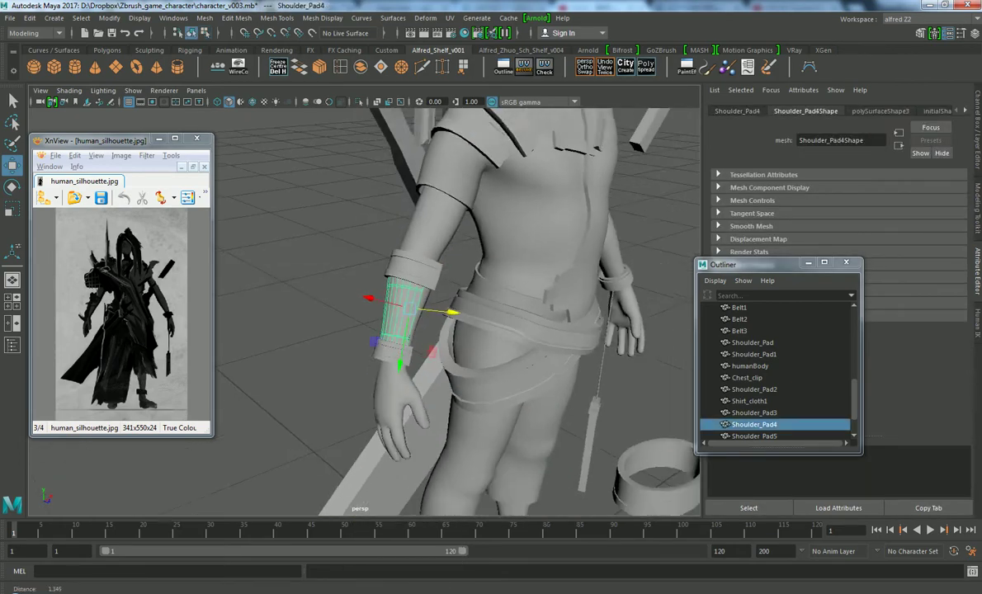
pyautogui.keyDown('alt'); pyautogui.moveTo(494, 330); pyautogui.dragTo(528, 330); pyautogui.keyUp('alt')
# Move Shoulder_Pad1 up toward the shoulder
pyautogui.click(590, 495)
pyautogui.scroll(-3, 590, 495)
pyautogui.keyDown('alt'); pyautogui.moveTo(561, 495); pyautogui.dragTo(591, 512); pyautogui.keyUp('alt')
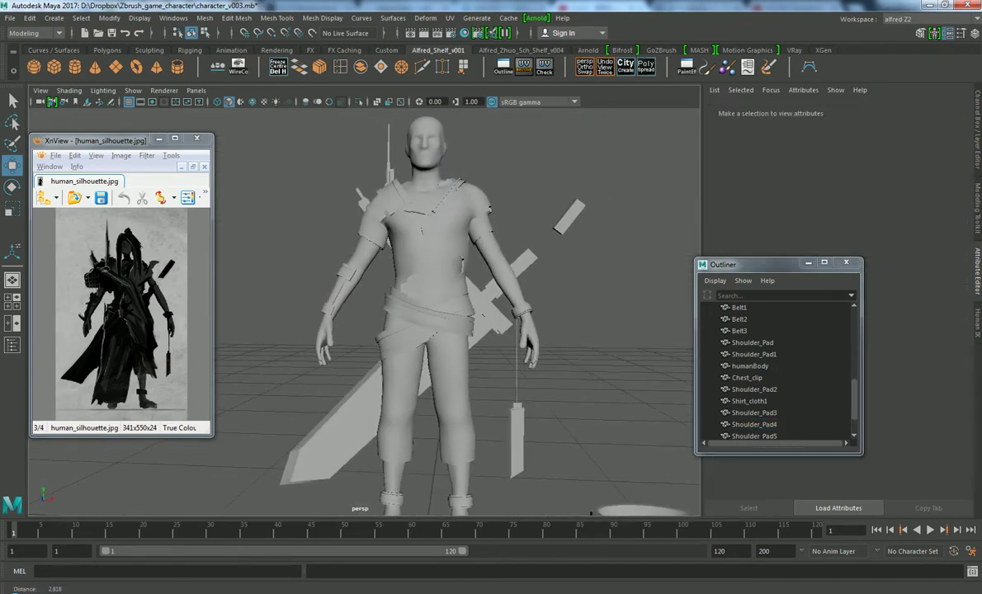
pyautogui.moveTo(495, 330)
pyautogui.keyDown('alt'); pyautogui.mouseDown()
pyautogui.moveTo(461, 313)
pyautogui.moveTo(446, 330)
pyautogui.moveTo(347, 326)
pyautogui.moveTo(462, 330)
pyautogui.moveTo(412, 330)
pyautogui.mouseUp(); pyautogui.keyUp('alt')
pyautogui.scroll(3, 462, 330)
pyautogui.click(462, 330)
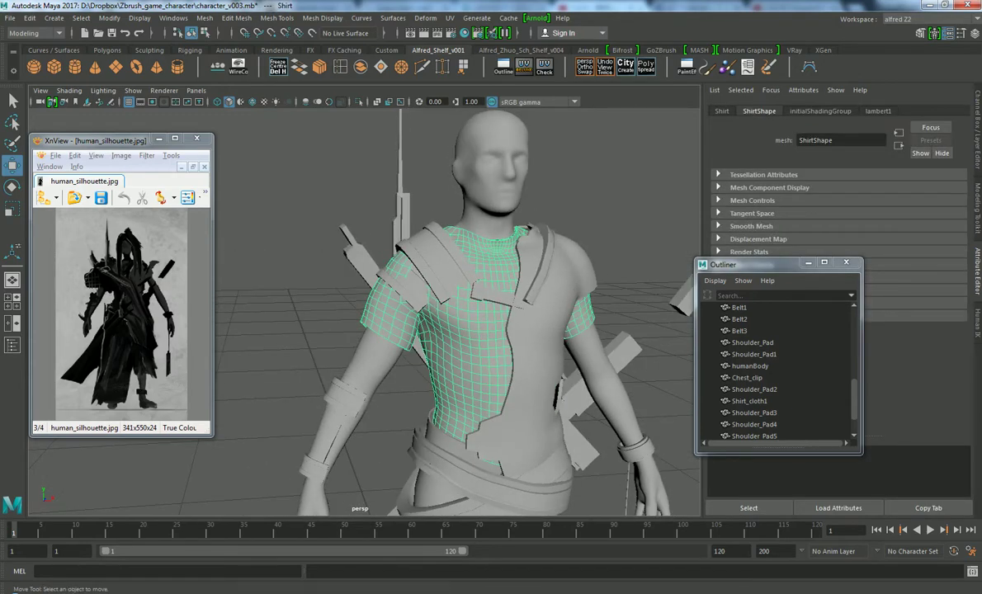
pyautogui.click(396, 281)
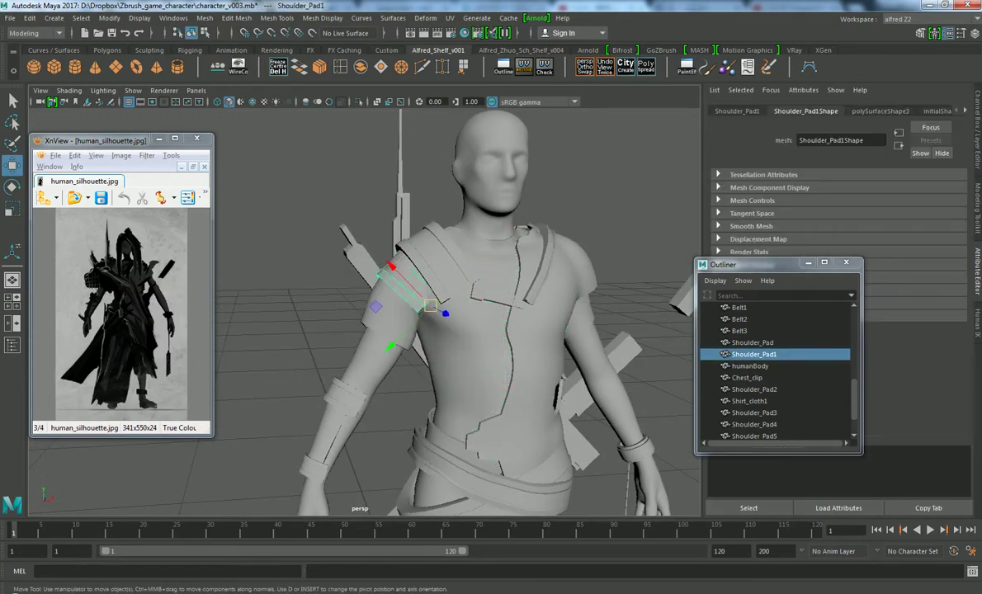
pyautogui.moveTo(392, 267)
pyautogui.mouseDown()
pyautogui.moveTo(388, 252)
pyautogui.moveTo(330, 264)
pyautogui.mouseUp()
# Reselect Shoulder_Pad1 and switch it to face editing
pyautogui.click(750, 342)
pyautogui.click(404, 256)
pyautogui.click(272, 272)
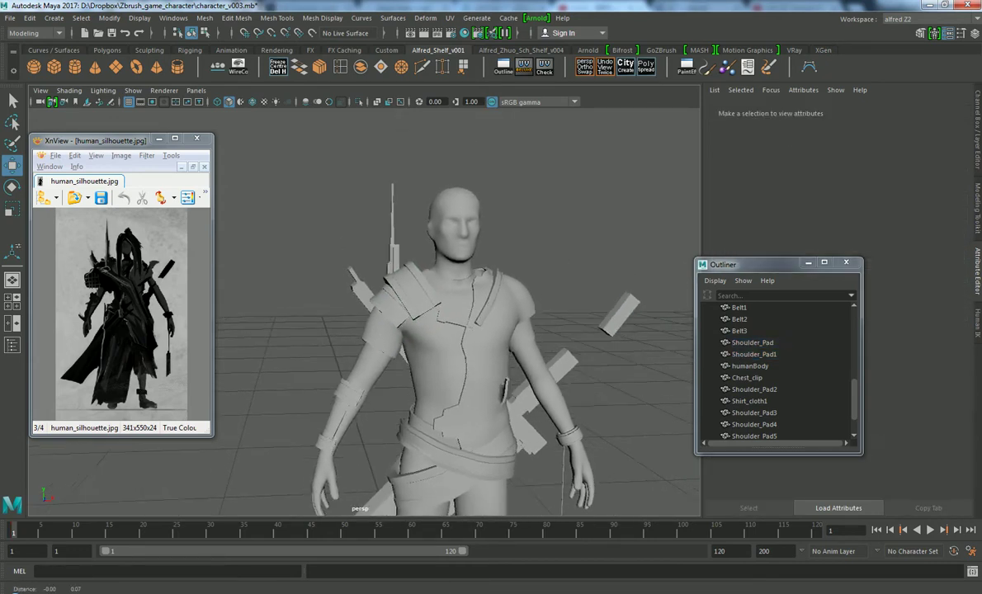
pyautogui.scroll(3, 495, 247)
pyautogui.scroll(2, 495, 247)
pyautogui.click(400, 354)
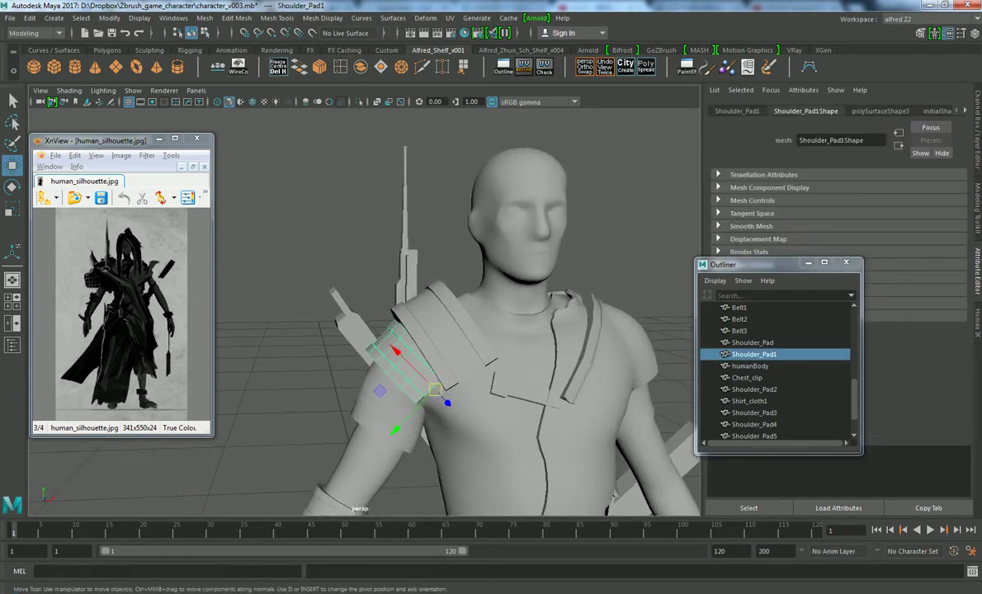
pyautogui.moveTo(384, 280); pyautogui.dragTo(387, 247, button='right')
pyautogui.keyDown('alt'); pyautogui.moveTo(388, 247); pyautogui.dragTo(412, 355); pyautogui.keyUp('alt')
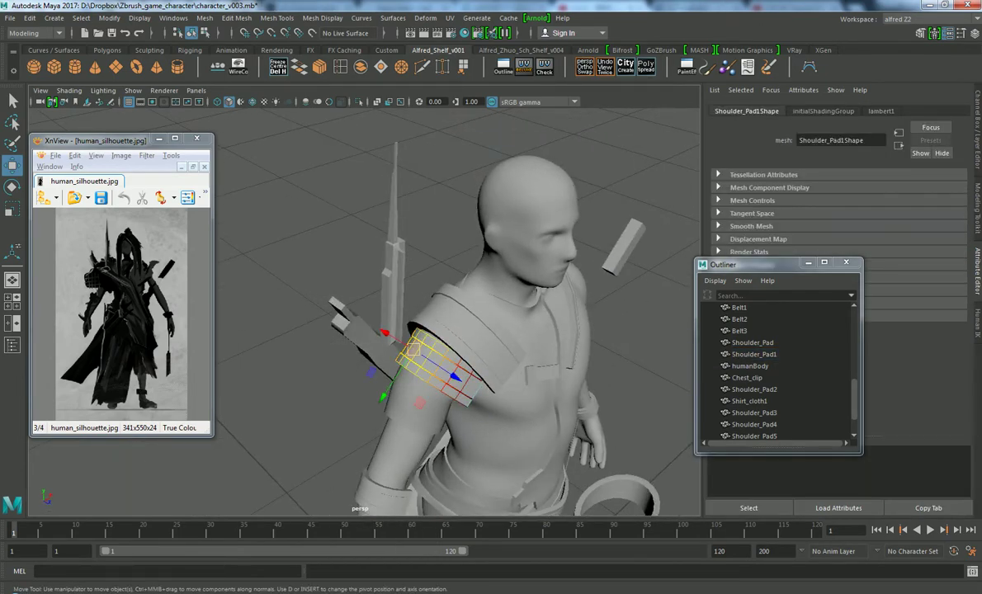
# Extrude an edge face of Shoulder_Pad1 twice, creating polyExtrudeFace5 and polyExtrudeFace6
pyautogui.click(426, 340)
pyautogui.hotkey('ctrl', 'e')
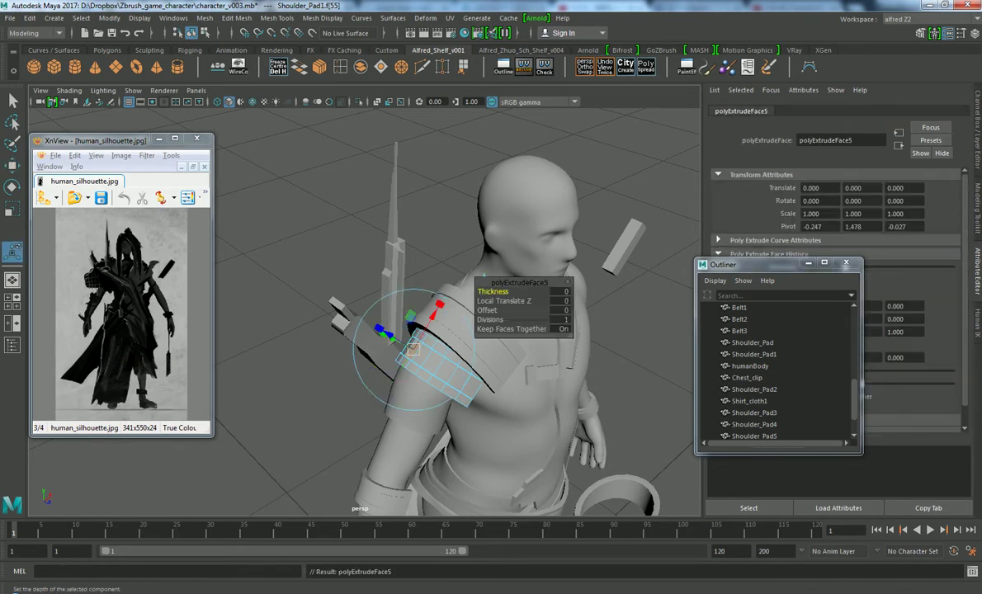
pyautogui.hotkey('ctrl', 'e')
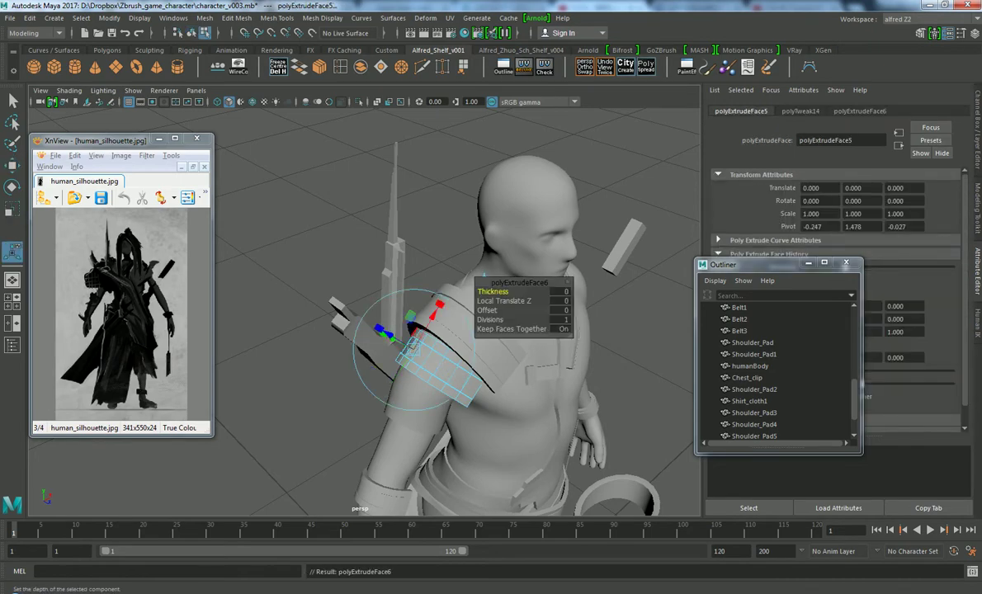
pyautogui.keyDown('alt'); pyautogui.moveTo(462, 347); pyautogui.dragTo(528, 346); pyautogui.keyUp('alt')
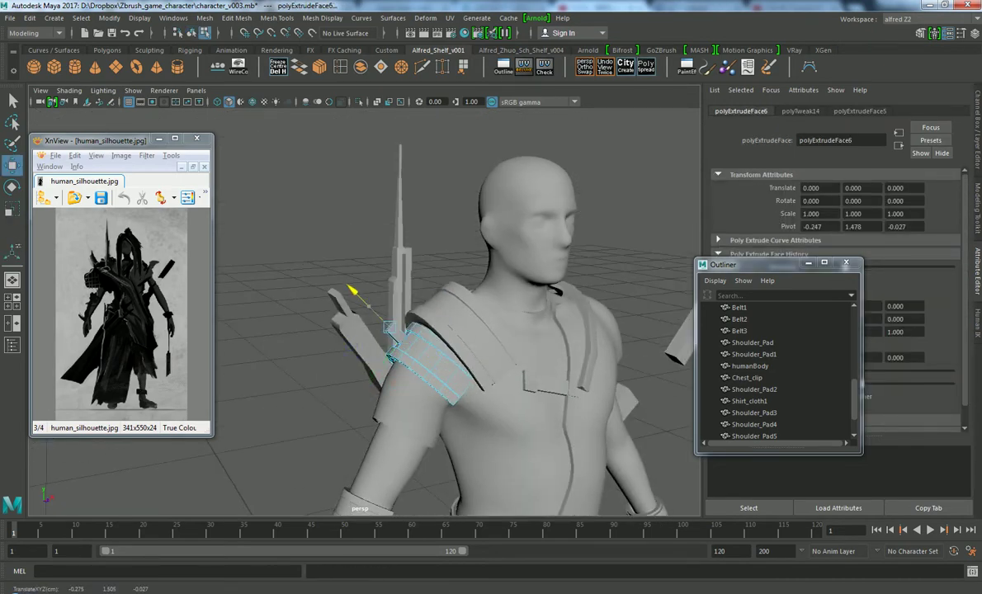
pyautogui.keyDown('alt'); pyautogui.moveTo(462, 347); pyautogui.dragTo(570, 335); pyautogui.keyUp('alt')
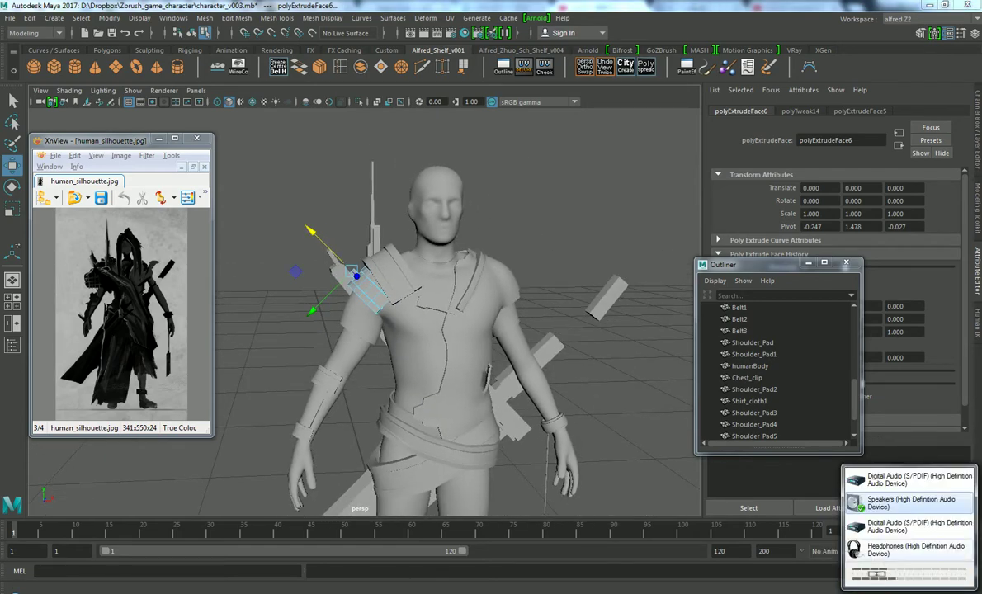
pyautogui.click(540, 293)
pyautogui.keyDown('alt'); pyautogui.moveTo(541, 293); pyautogui.dragTo(487, 297); pyautogui.keyUp('alt')
pyautogui.rightClick(431, 241)
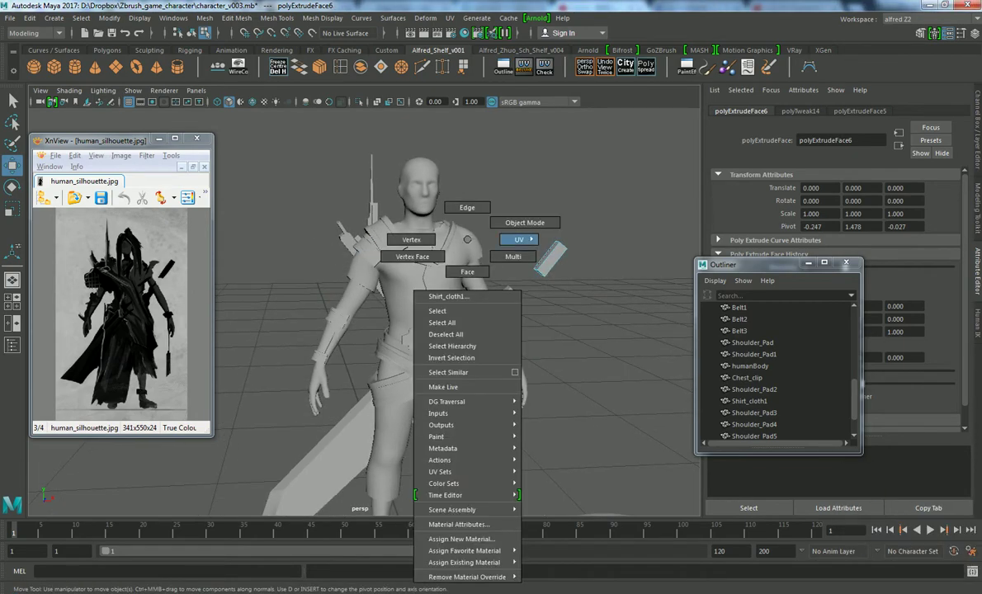
pyautogui.keyDown('alt'); pyautogui.moveTo(431, 241); pyautogui.dragTo(462, 247, button='right'); pyautogui.keyUp('alt')
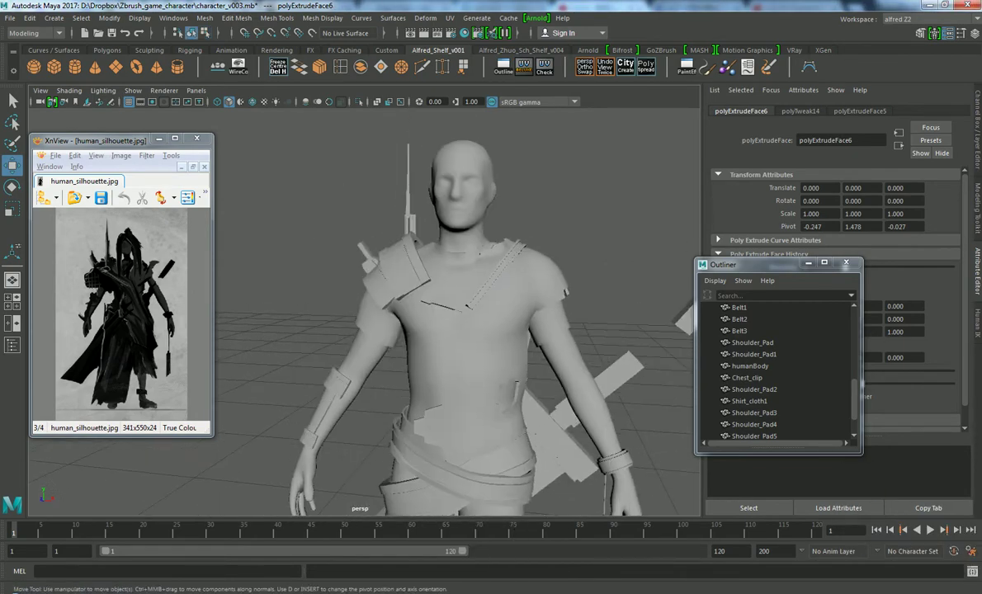
# Select the Shirt, duplicate it as Shirt1, and isolate the copy on its own
pyautogui.keyDown('alt'); pyautogui.moveTo(462, 289); pyautogui.dragTo(495, 297, button='right'); pyautogui.keyUp('alt')
pyautogui.click(446, 313)
pyautogui.keyDown('alt'); pyautogui.moveTo(445, 314); pyautogui.dragTo(462, 313); pyautogui.keyUp('alt')
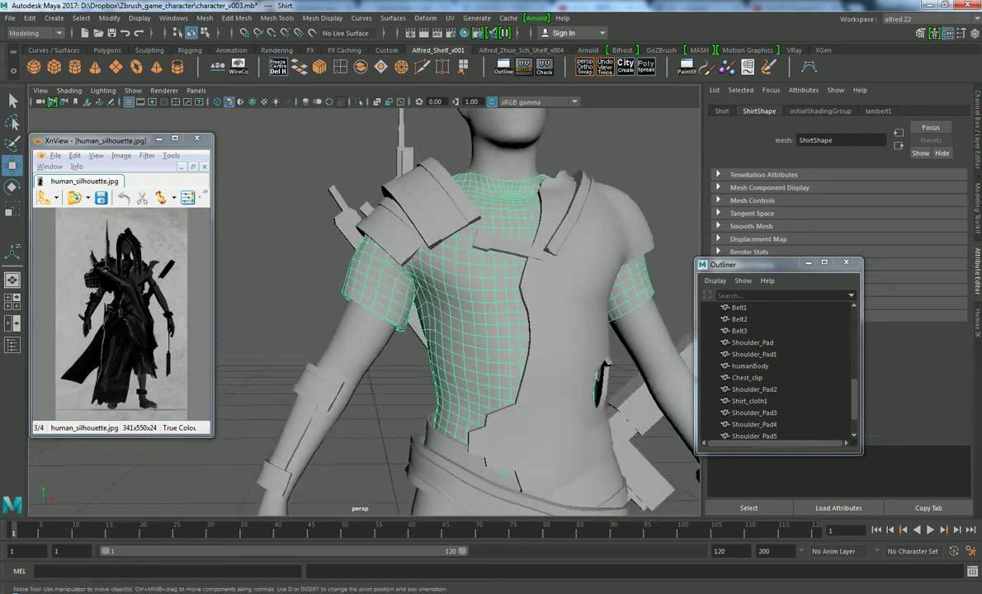
pyautogui.keyDown('alt'); pyautogui.moveTo(462, 313); pyautogui.dragTo(429, 313, button='right'); pyautogui.keyUp('alt')
pyautogui.moveTo(446, 314)
pyautogui.keyDown('alt'); pyautogui.mouseDown()
pyautogui.moveTo(495, 313)
pyautogui.moveTo(449, 314)
pyautogui.mouseUp(); pyautogui.keyUp('alt')
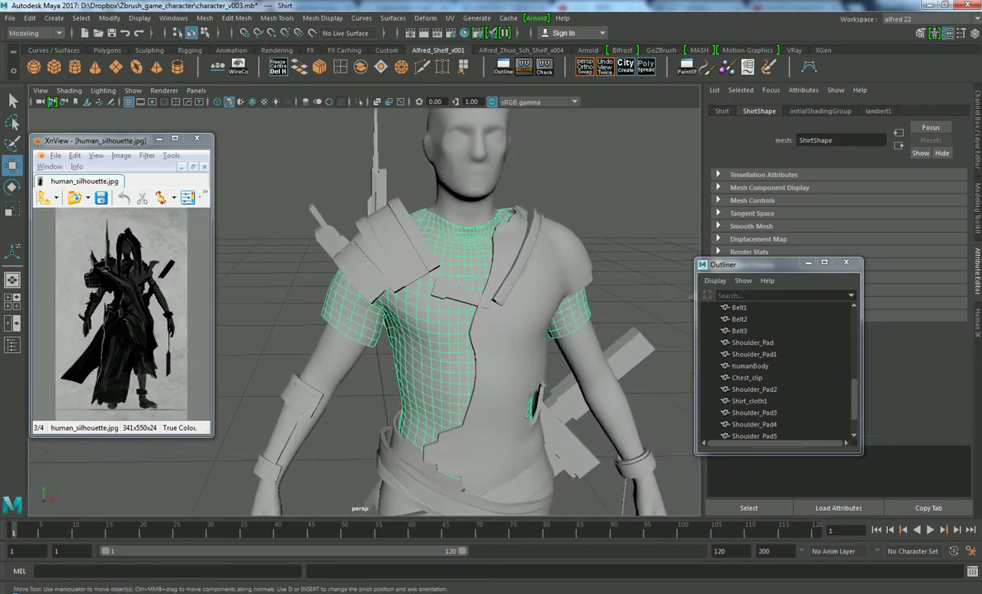
pyautogui.keyDown('alt'); pyautogui.moveTo(461, 330); pyautogui.dragTo(462, 260, button='middle'); pyautogui.keyUp('alt')
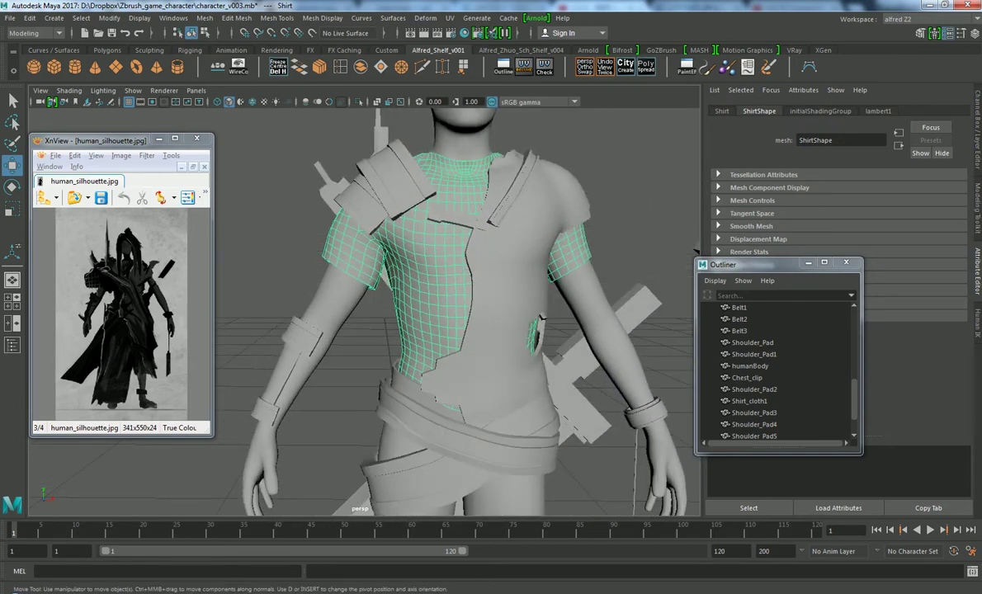
pyautogui.hotkey('ctrl', 'd')
pyautogui.hotkey('ctrl', '1')
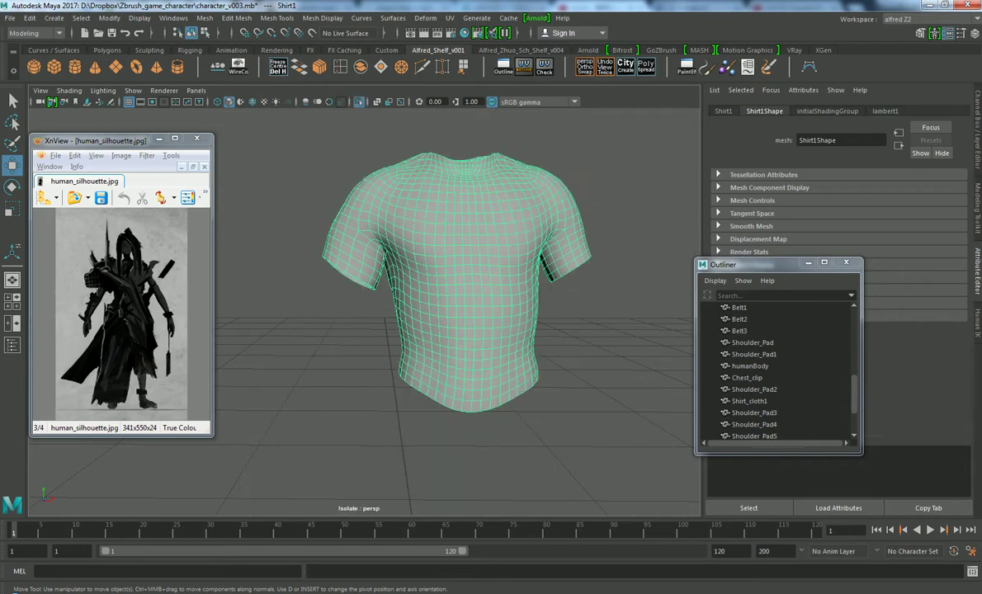
# Switch Shirt1 to face mode and select faces around the short-sleeve end
pyautogui.rightClick(362, 258)
pyautogui.click(361, 287)
pyautogui.click(361, 266)
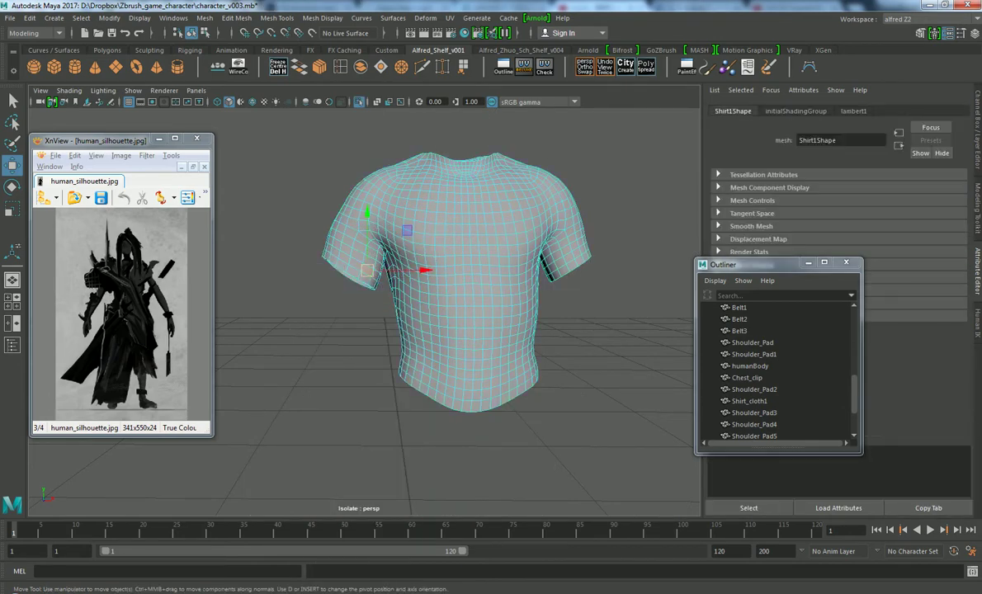
pyautogui.click(353, 263)
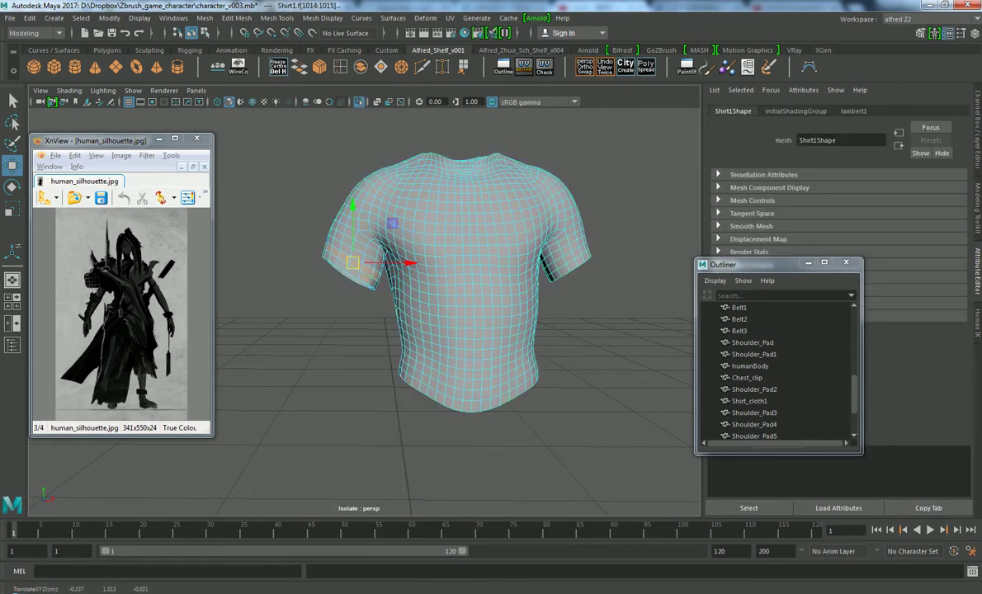
pyautogui.hotkey('ctrl', 'shift', 'a')
pyautogui.press('f')
pyautogui.hotkey('ctrl', 'z')
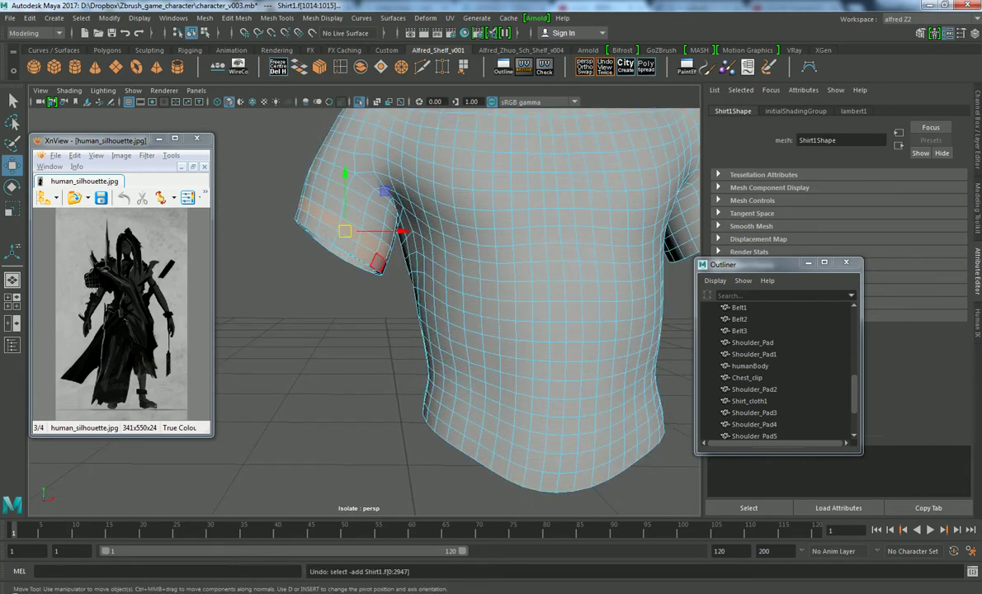
pyautogui.hotkey('ctrl', 'shift', 'a')
pyautogui.press('f')
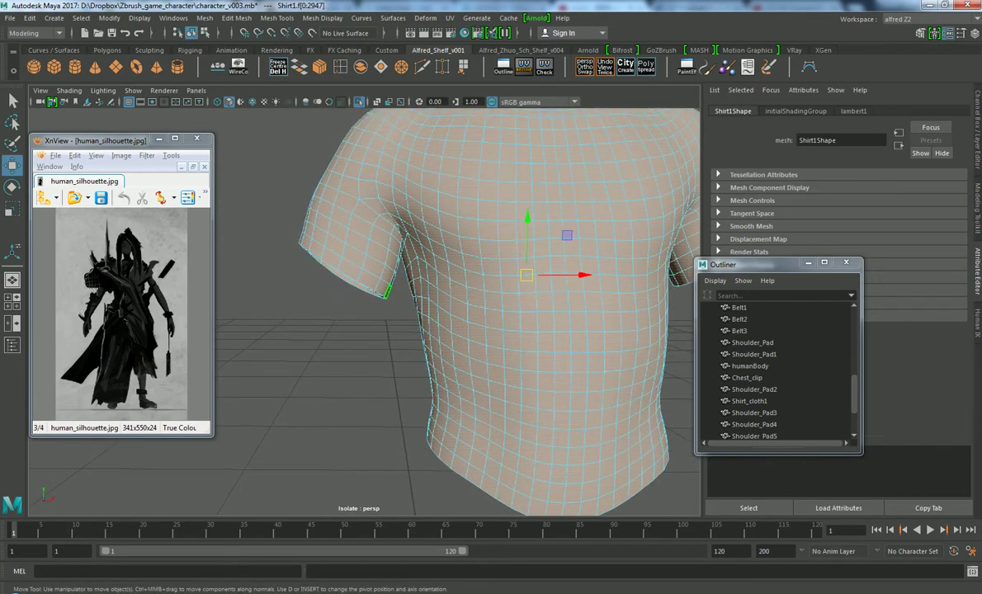
# Keep the sleeve face ring, invert the selection, and delete the rest of the shirt
pyautogui.click(346, 266)
pyautogui.hotkey('ctrl', 'z')
pyautogui.hotkey('ctrl', 'z')
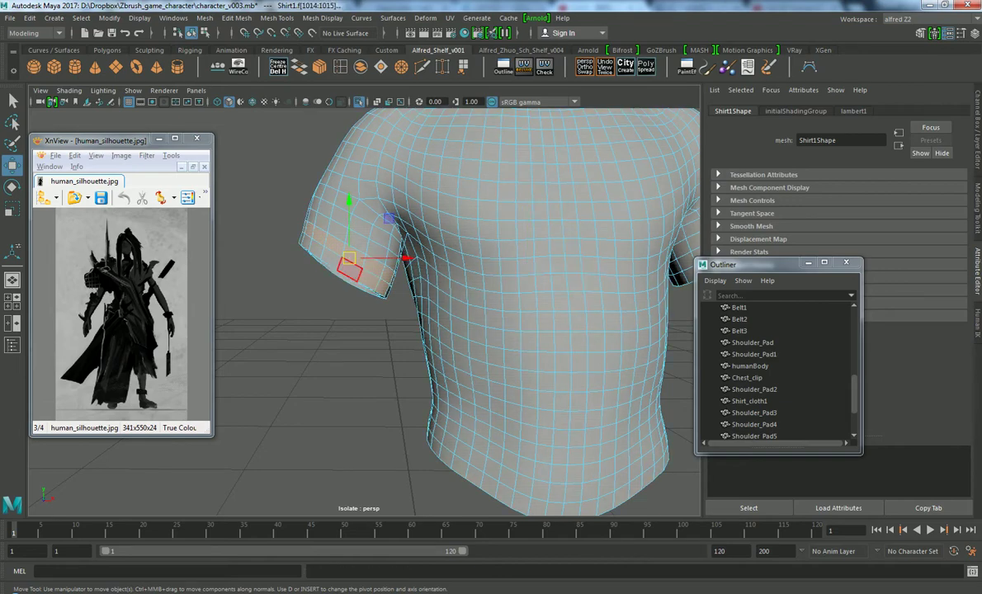
pyautogui.keyDown('alt'); pyautogui.moveTo(330, 259); pyautogui.dragTo(350, 263); pyautogui.keyUp('alt')
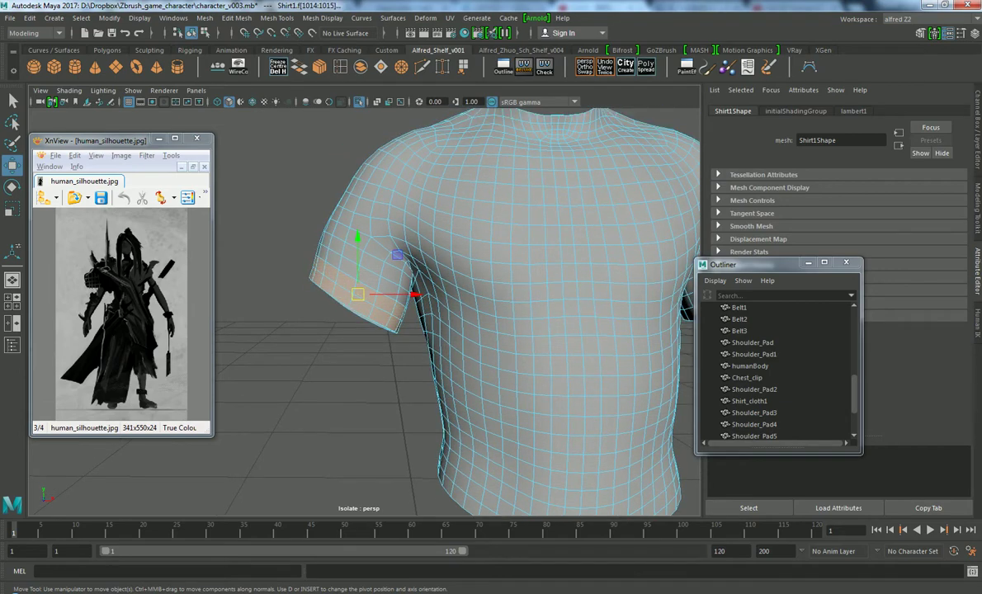
pyautogui.hotkey('ctrl', 'shift', 'i')
pyautogui.press('Delete')
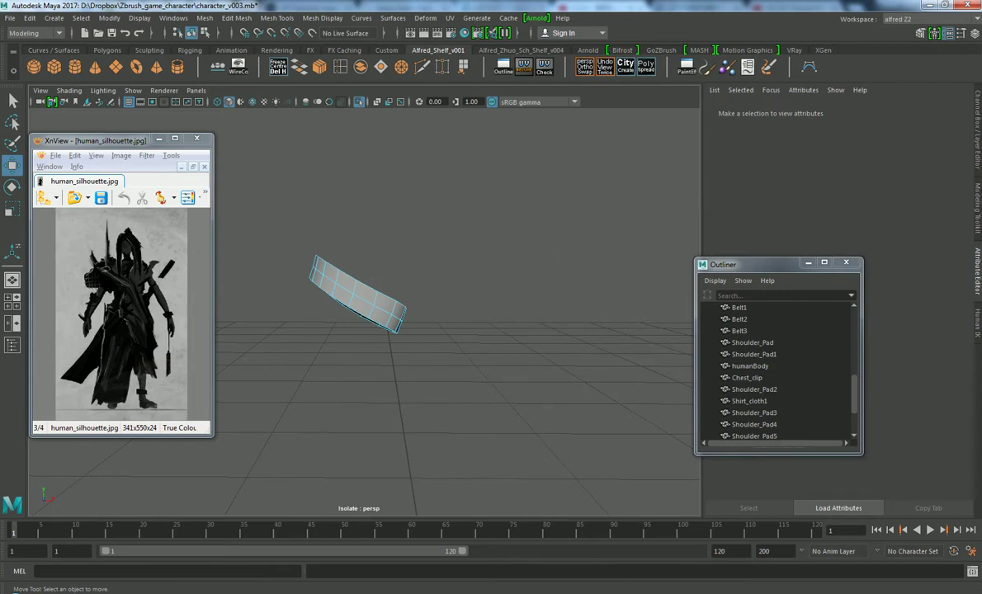
# Extrude the cuff strip by 0.008 into a ring, then return to Object Mode and deselect
pyautogui.hotkey('ctrl', 'e')
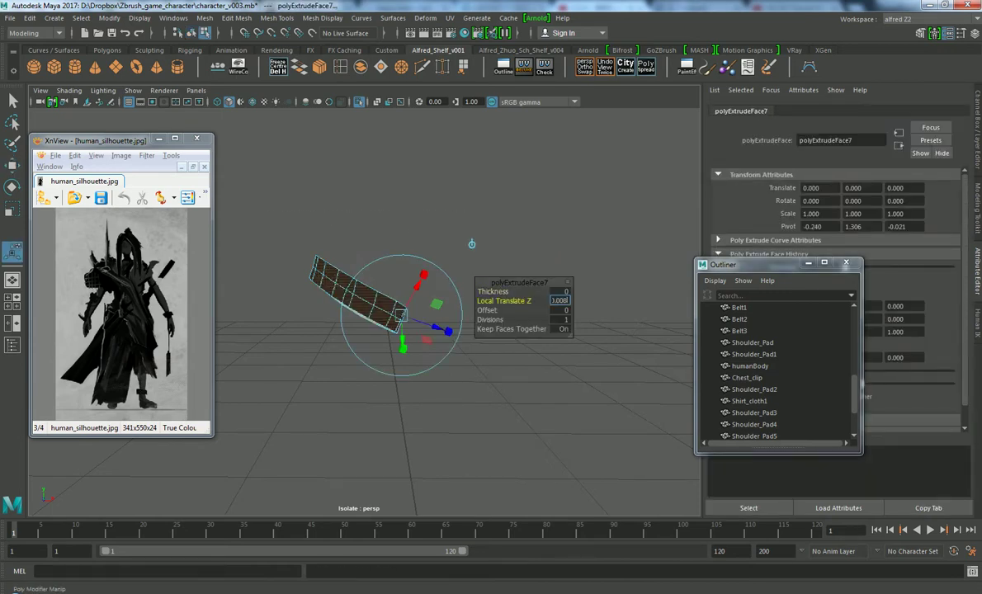
pyautogui.keyDown('alt'); pyautogui.moveTo(371, 347); pyautogui.dragTo(429, 313); pyautogui.keyUp('alt')
pyautogui.press('w')
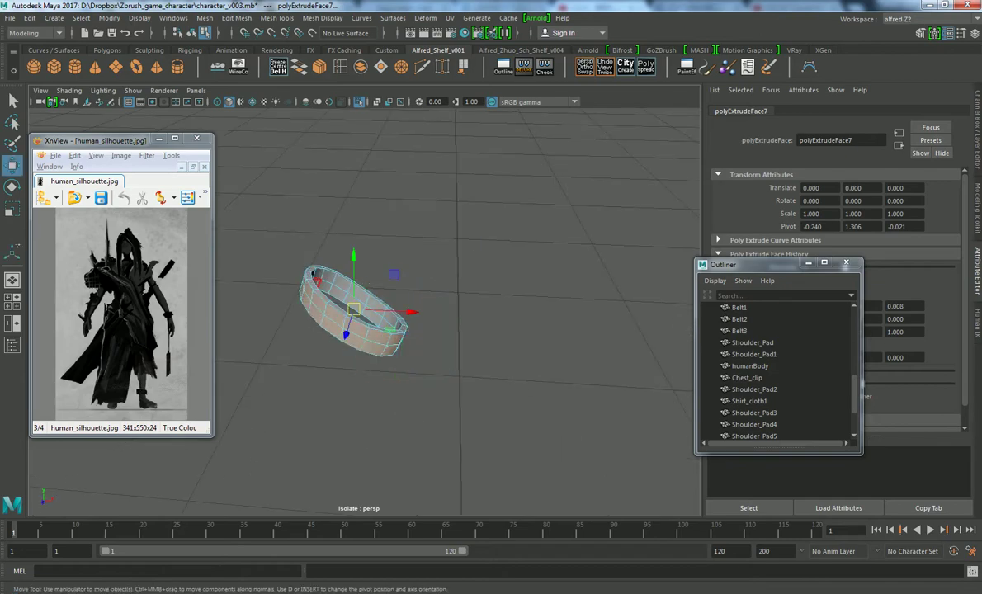
pyautogui.moveTo(330, 273); pyautogui.dragTo(309, 236, button='right')
pyautogui.click(313, 231)
# Show the full character again and reselect the Shirt1 armband ring
pyautogui.hotkey('ctrl', '1')
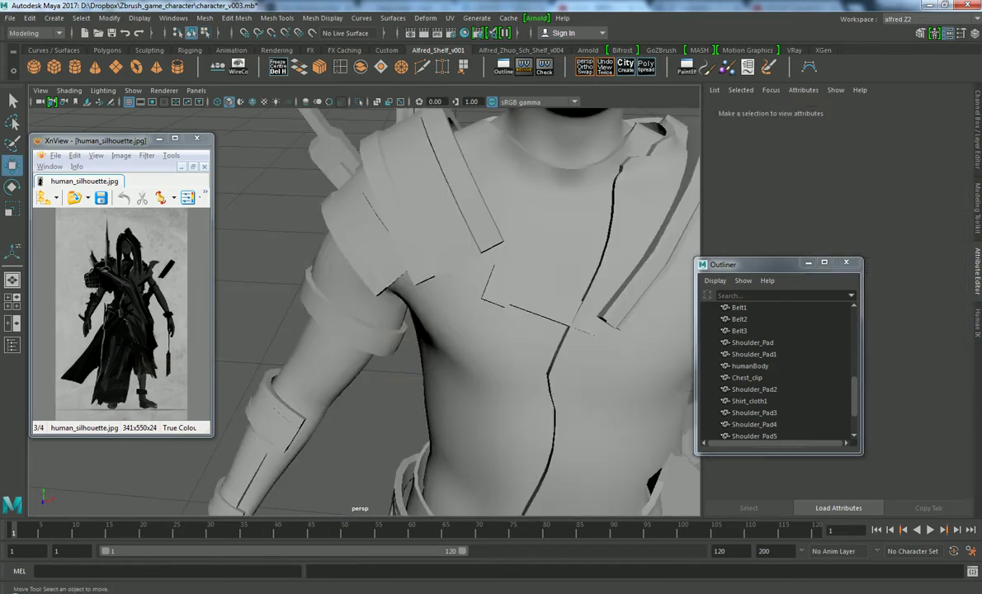
pyautogui.click(351, 285)
pyautogui.scroll(-3, 363, 297)
pyautogui.scroll(-3, 363, 297)
pyautogui.scroll(-3, 363, 297)
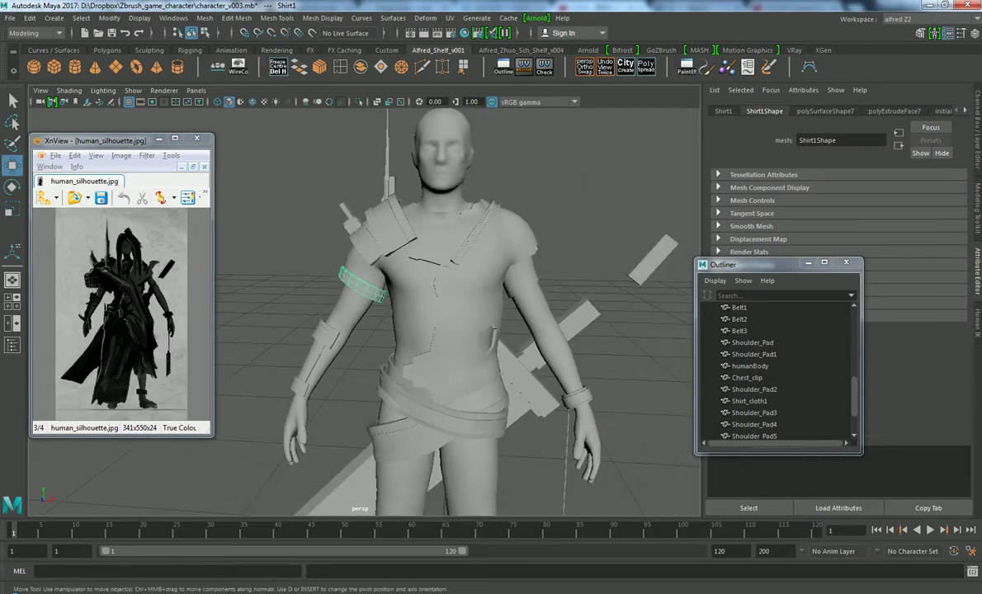
pyautogui.scroll(-2, 776, 371)
pyautogui.click(776, 434)
pyautogui.moveTo(495, 330)
pyautogui.keyDown('alt'); pyautogui.mouseDown()
pyautogui.moveTo(413, 330)
pyautogui.moveTo(363, 314)
pyautogui.mouseUp(); pyautogui.keyUp('alt')
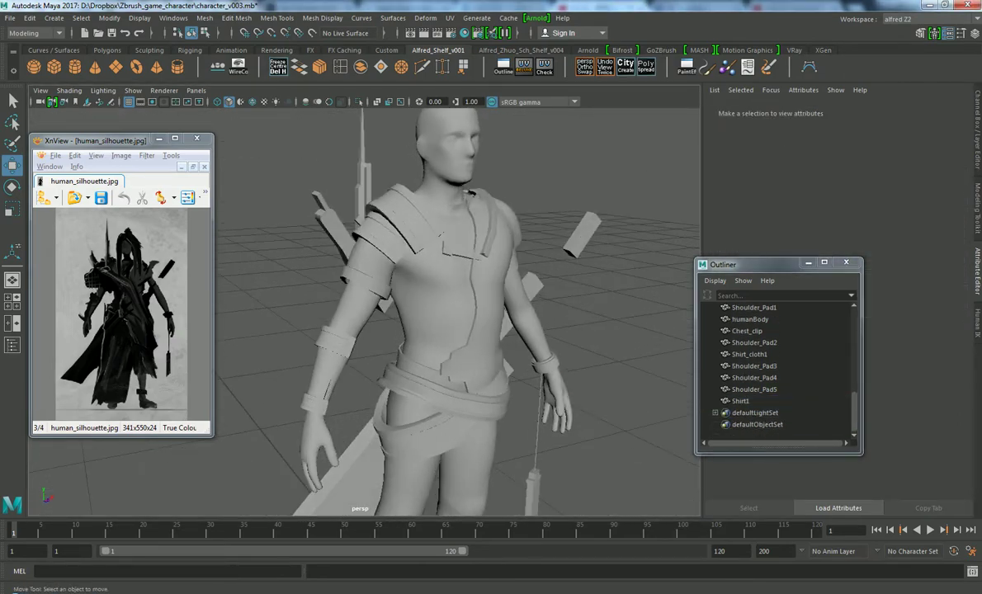
pyautogui.click(740, 400)
# Center the armband's pivot and delete its history
pyautogui.press('r')
pyautogui.scroll(2, 363, 306)
pyautogui.scroll(2, 363, 305)
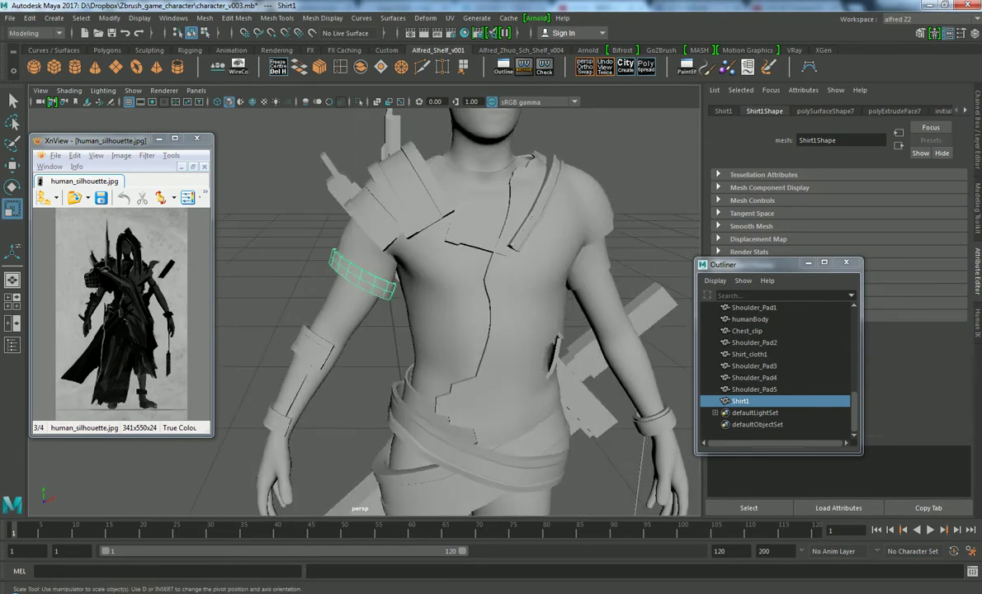
pyautogui.scroll(-2, 363, 306)
pyautogui.scroll(-2, 363, 305)
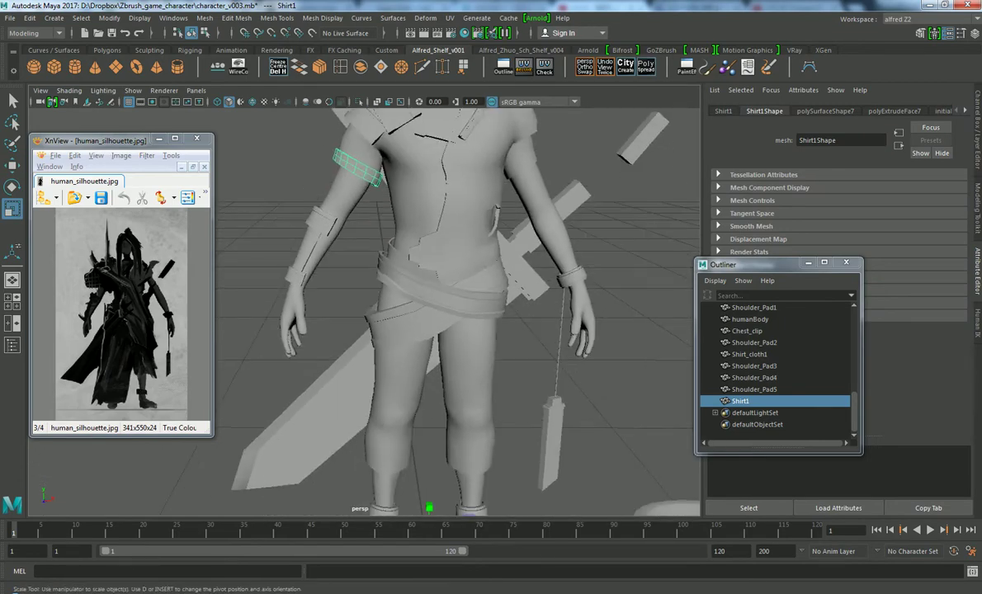
pyautogui.scroll(-2, 363, 305)
pyautogui.scroll(2, 363, 306)
pyautogui.scroll(2, 363, 305)
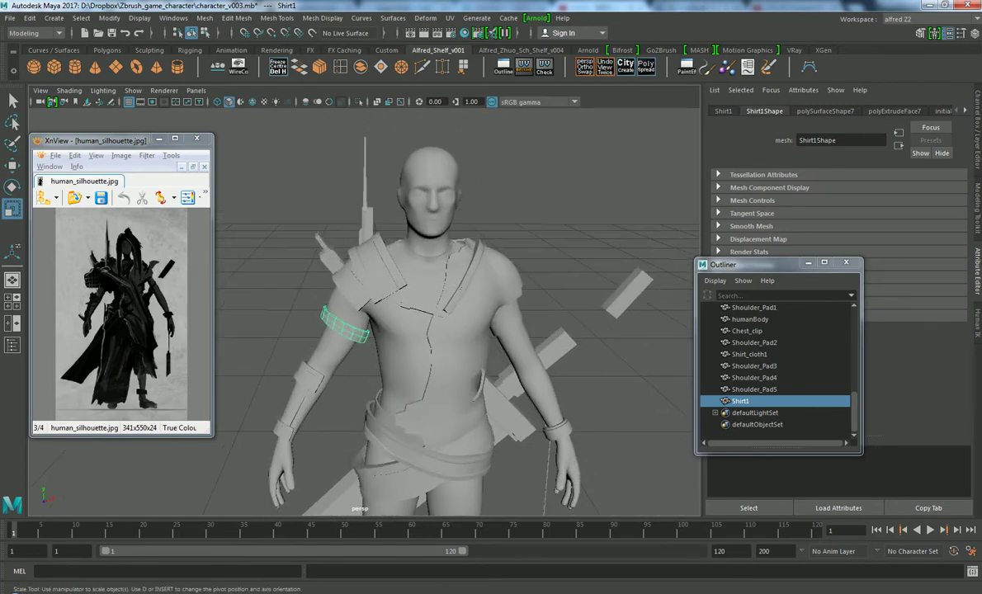
pyautogui.click(278, 66)
pyautogui.scroll(2, 363, 305)
# Scale the armband to about 0.97 and move it up near the shoulder
pyautogui.keyDown('alt'); pyautogui.moveTo(347, 314); pyautogui.dragTo(388, 297); pyautogui.keyUp('alt')
pyautogui.moveTo(332, 324); pyautogui.dragTo(354, 322)
pyautogui.press('w')
pyautogui.moveTo(332, 276); pyautogui.dragTo(331, 272)
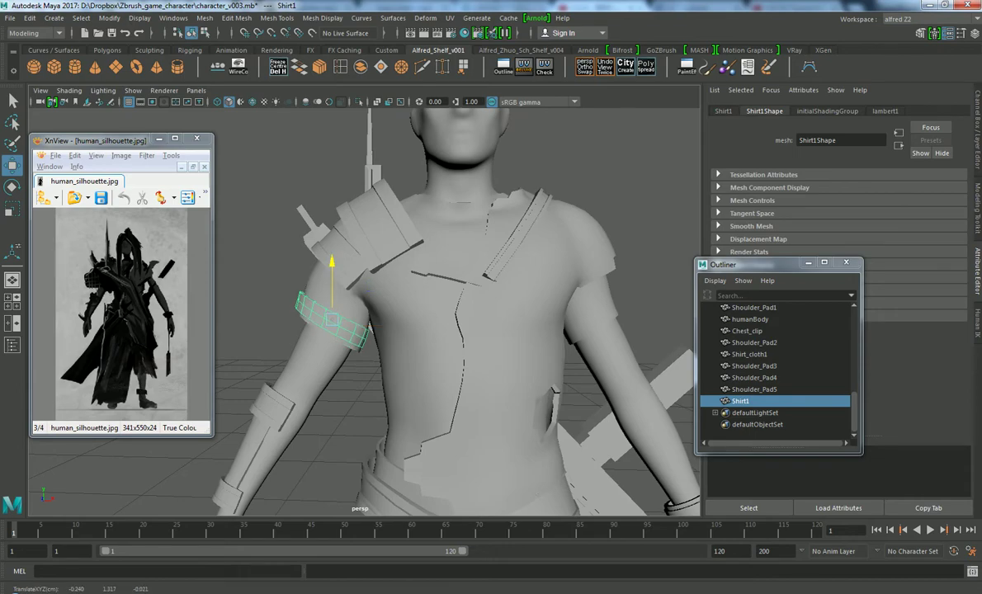
pyautogui.moveTo(334, 315)
pyautogui.keyDown('alt'); pyautogui.mouseDown()
pyautogui.moveTo(377, 323)
pyautogui.moveTo(462, 313)
pyautogui.moveTo(512, 273)
pyautogui.moveTo(421, 314)
pyautogui.moveTo(446, 297)
pyautogui.moveTo(429, 306)
pyautogui.mouseUp(); pyautogui.keyUp('alt')
pyautogui.click(577, 396)
pyautogui.scroll(-5, 378, 322)
# Rename the armband ring Shirt1 to Shirt1_small in the Outliner
pyautogui.click(740, 400)
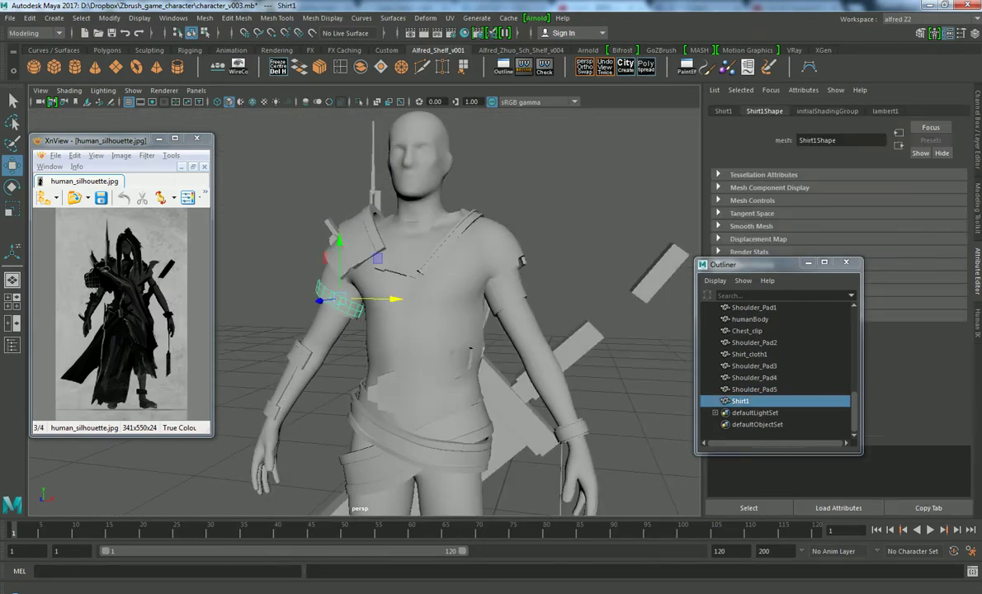
pyautogui.doubleClick(740, 401)
pyautogui.write('_small')
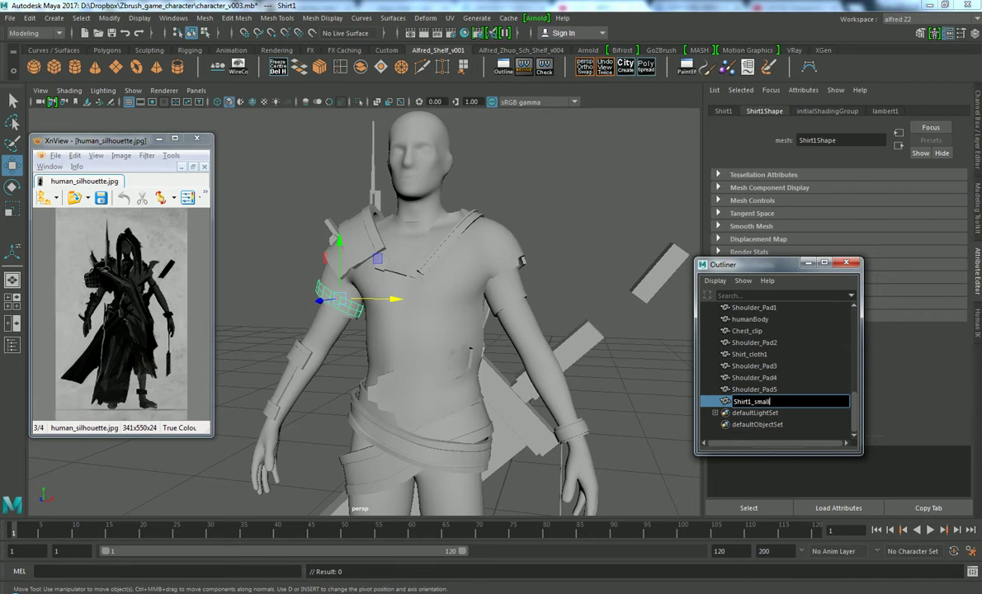
pyautogui.press('Return')
pyautogui.scroll(3, 355, 314)
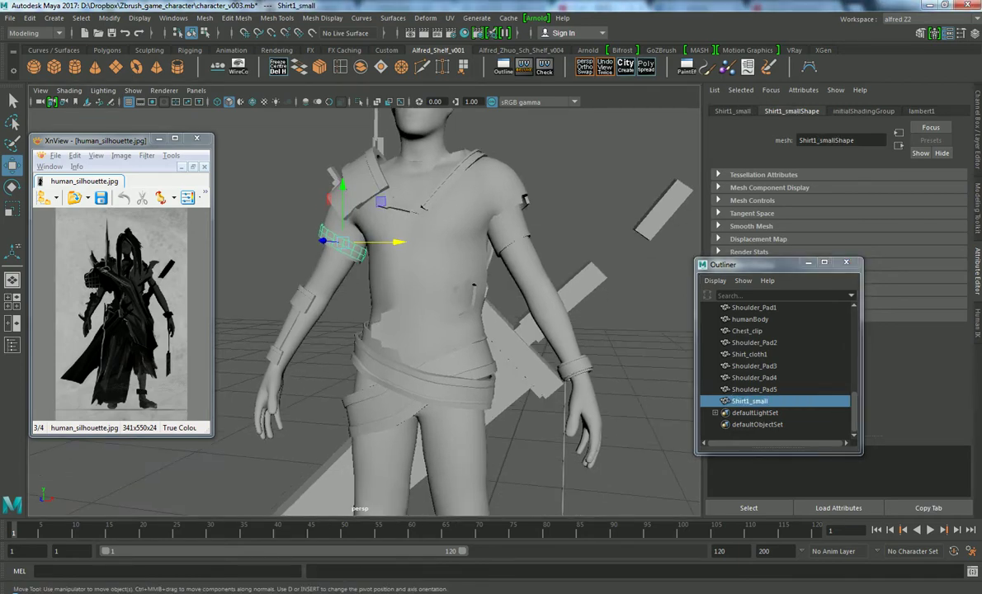
# Combine Shoulder_Pad3, Shoulder_Pad4 and Shoulder_Pad5 into one mesh named Bracelet
pyautogui.click(753, 365)
pyautogui.keyDown('shift'); pyautogui.click(753, 377); pyautogui.keyUp('shift')
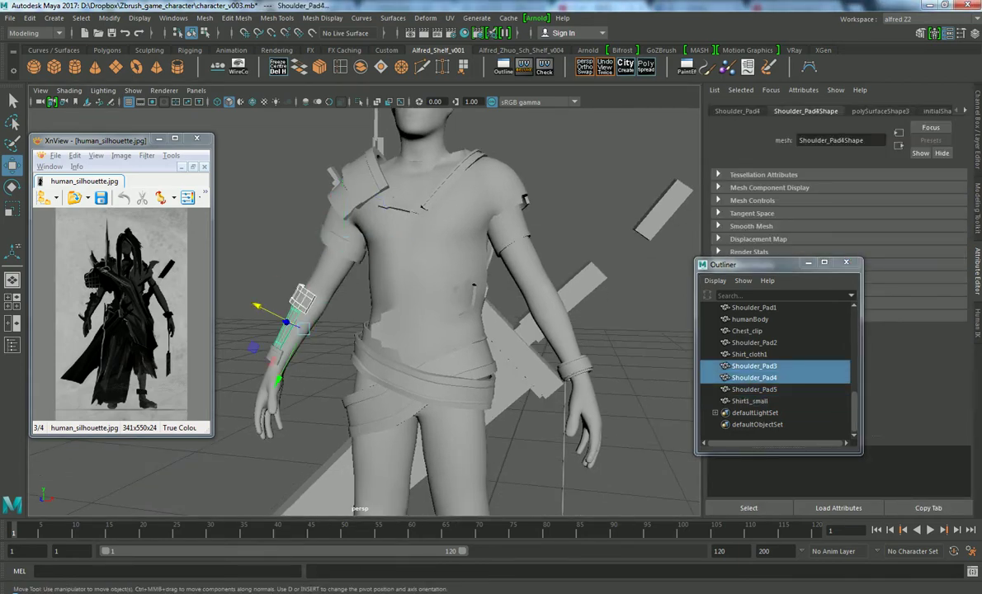
pyautogui.keyDown('shift'); pyautogui.click(753, 389); pyautogui.keyUp('shift')
pyautogui.keyDown('alt'); pyautogui.moveTo(495, 330); pyautogui.dragTo(462, 330); pyautogui.keyUp('alt')
pyautogui.hotkey('ctrl', 'shift', 'c')
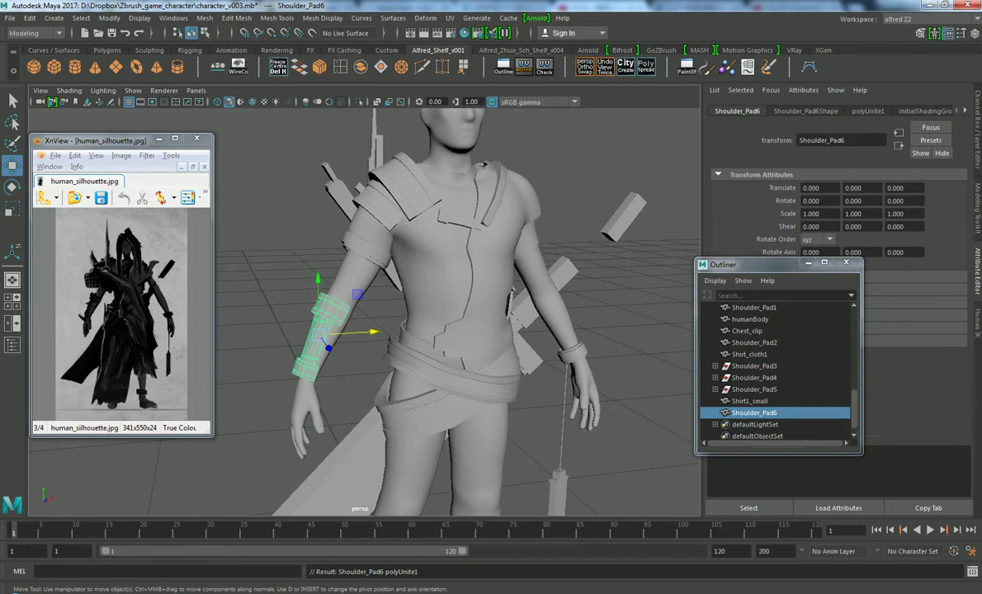
pyautogui.doubleClick(753, 413)
pyautogui.write('Bracel')
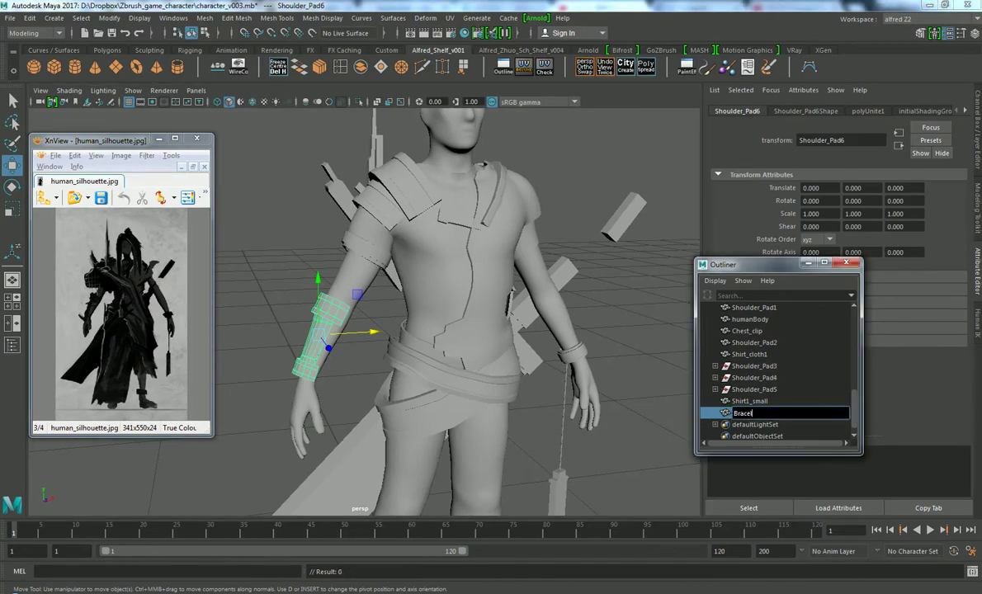
pyautogui.write('et')
pyautogui.press('Return')
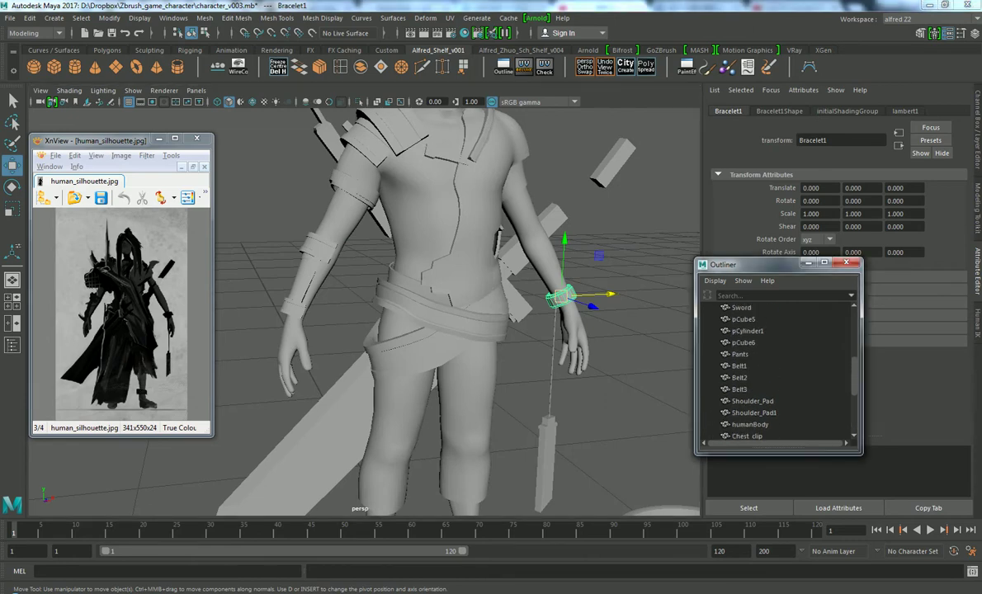
# Rename the combined Bracelet piece to Armlet
pyautogui.doubleClick(745, 401)
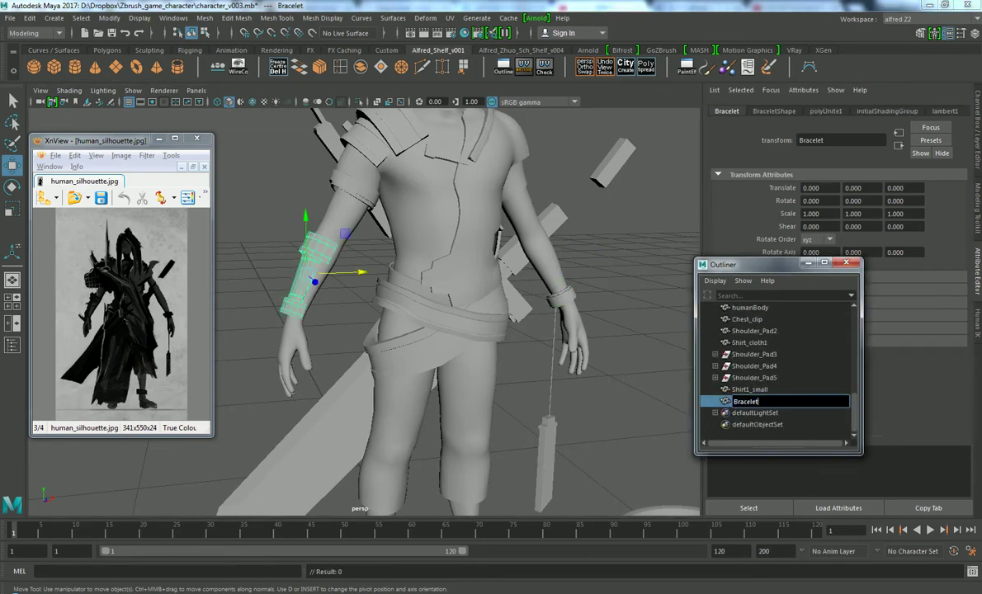
pyautogui.write('Arm')
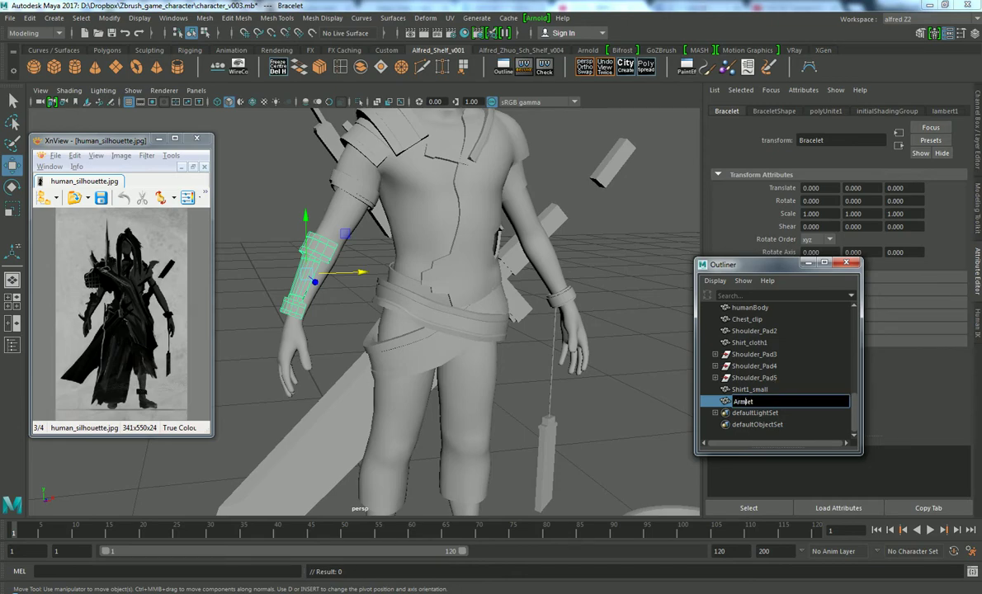
pyautogui.press('Return')
pyautogui.keyDown('alt'); pyautogui.moveTo(495, 371); pyautogui.dragTo(507, 193, button='middle'); pyautogui.keyUp('alt')
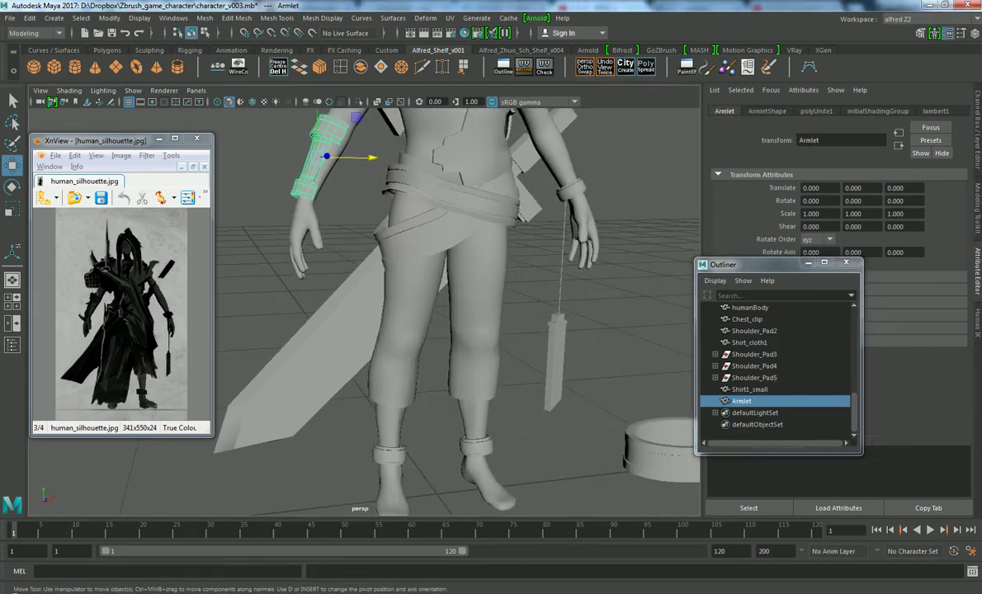
pyautogui.moveTo(569, 294)
pyautogui.mouseDown()
pyautogui.moveTo(586, 316)
pyautogui.moveTo(536, 388)
pyautogui.mouseUp()
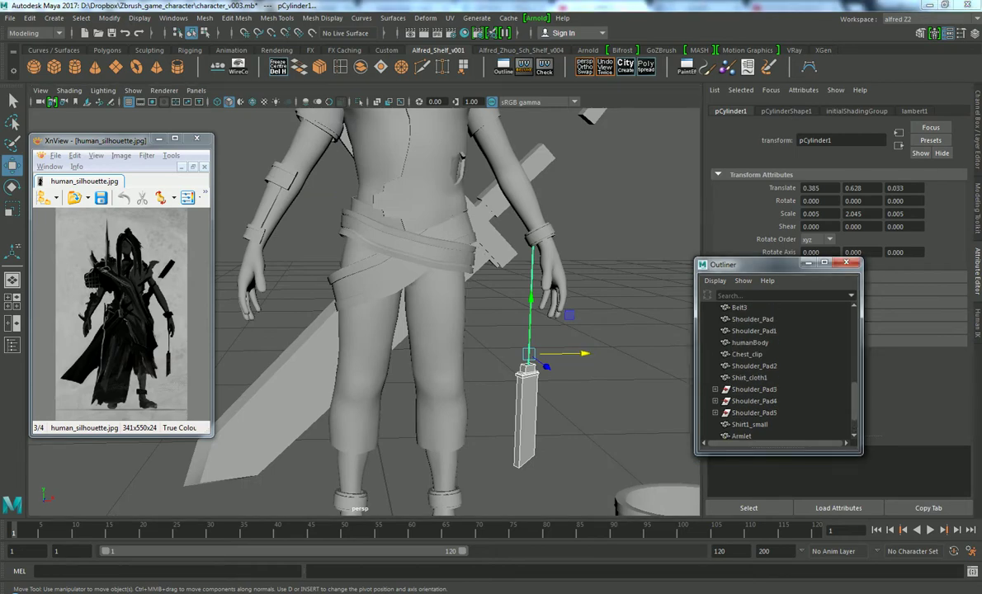
# Group pCylinder1 and pCube6 into group1 and begin typing a new name for it
pyautogui.scroll(3, 776, 371)
pyautogui.keyDown('alt'); pyautogui.moveTo(545, 330); pyautogui.dragTo(553, 346); pyautogui.keyUp('alt')
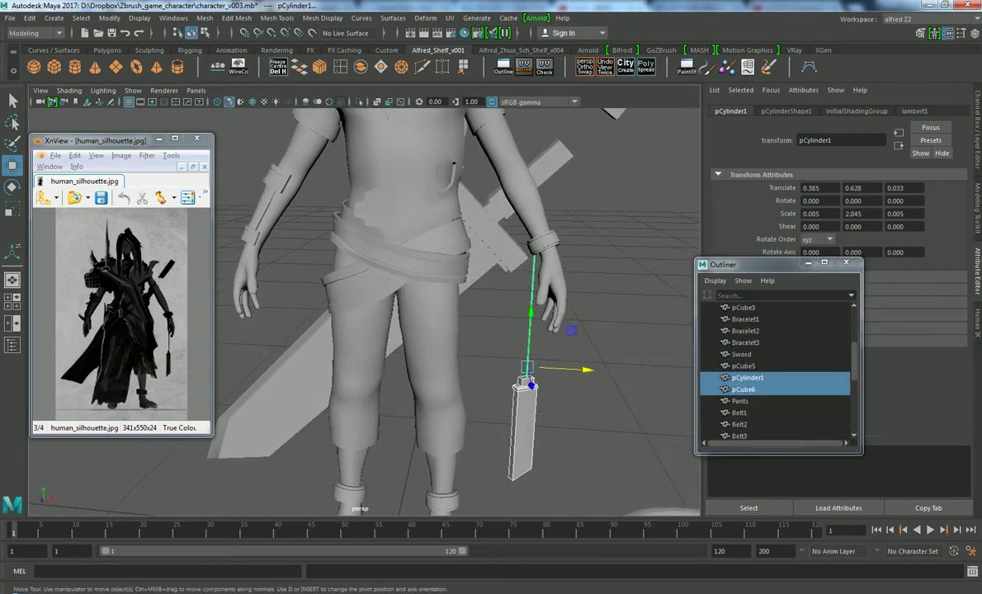
pyautogui.hotkey('ctrl', 'g')
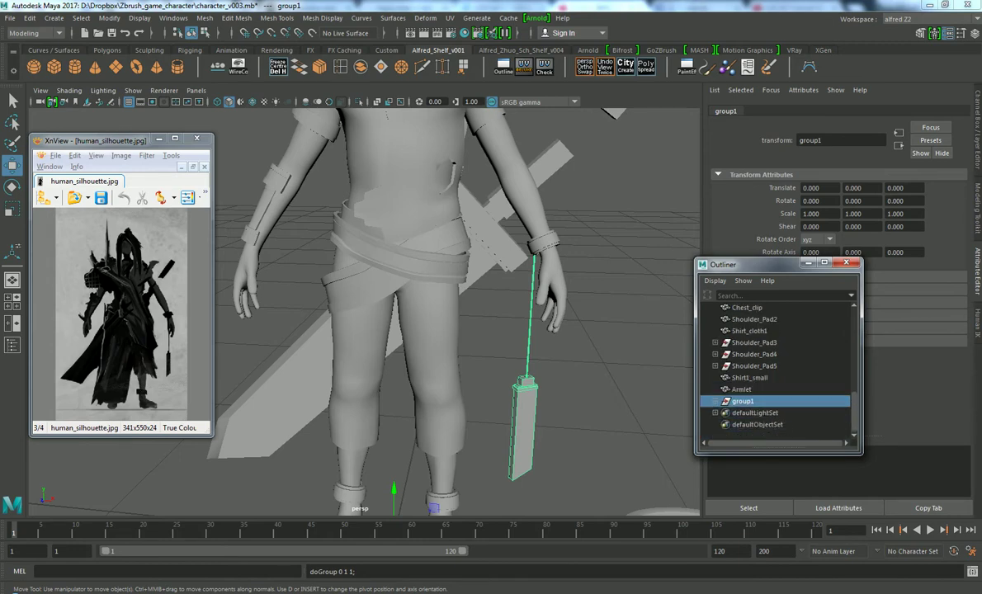
pyautogui.doubleClick(743, 401)
pyautogui.write('Emula')
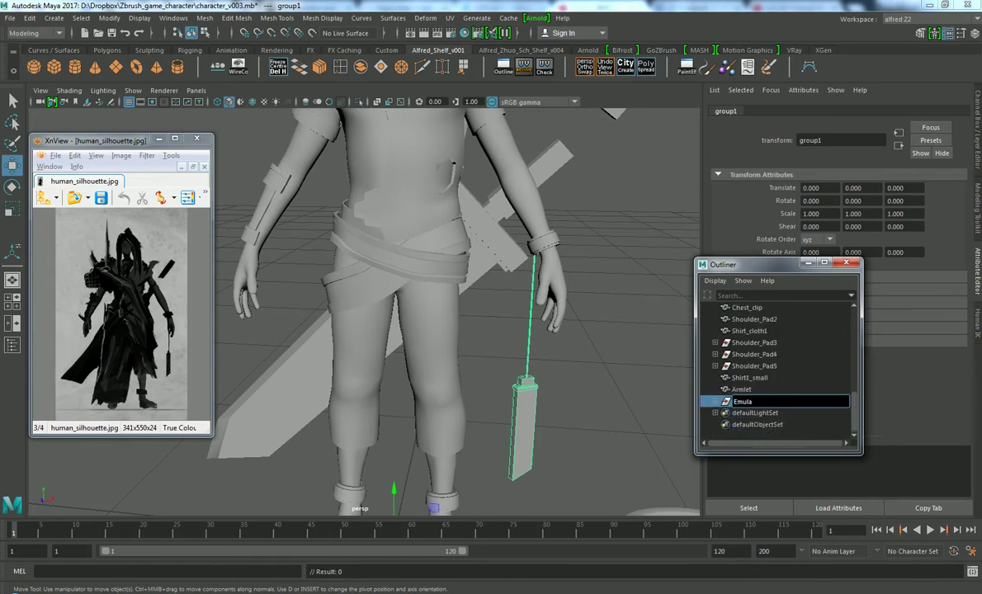
pyautogui.press('Escape')
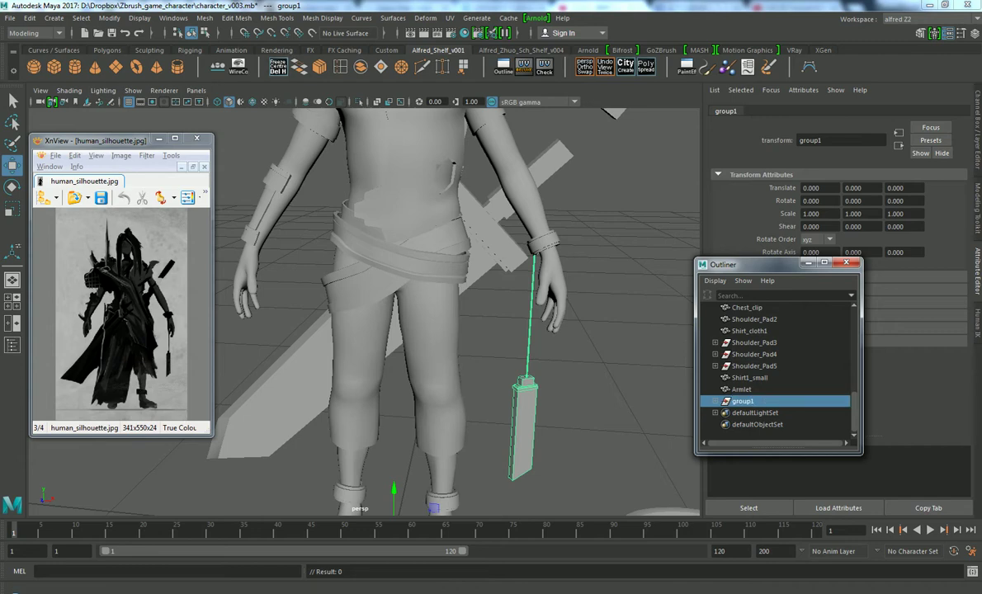
pyautogui.doubleClick(743, 401)
pyautogui.write('em')
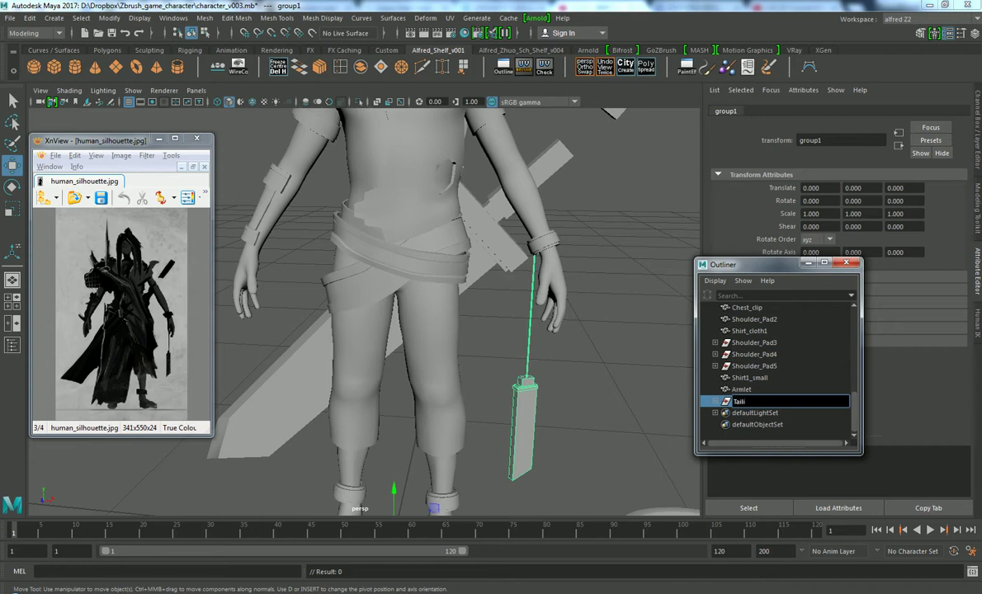
# Confirm the talisman's new name, Tailsman, and clear the selection
pyautogui.press('Return')
pyautogui.scroll(-2, 454, 305)
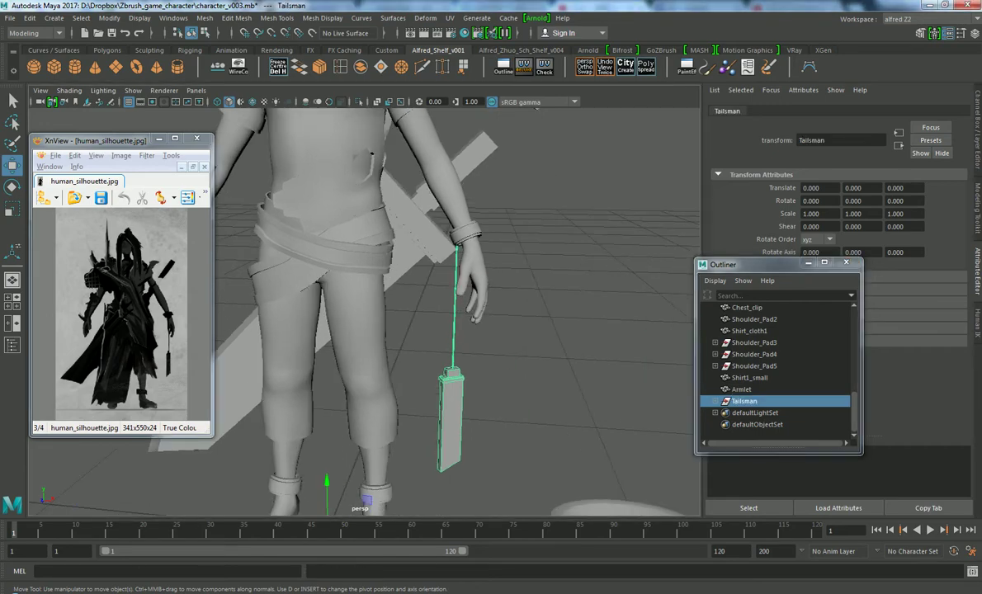
pyautogui.scroll(-3, 454, 305)
pyautogui.scroll(-1, 454, 305)
pyautogui.click(578, 412)
# Orbit and zoom around the character, then select the shirt mesh on the torso
pyautogui.moveTo(495, 330)
pyautogui.keyDown('alt'); pyautogui.mouseDown()
pyautogui.moveTo(412, 413)
pyautogui.moveTo(413, 330)
pyautogui.moveTo(445, 314)
pyautogui.moveTo(446, 280)
pyautogui.moveTo(442, 318)
pyautogui.mouseUp(); pyautogui.keyUp('alt')
pyautogui.scroll(2, 429, 314)
pyautogui.scroll(2, 429, 313)
pyautogui.scroll(-3, 528, 297)
pyautogui.moveTo(500, 302)
pyautogui.keyDown('alt'); pyautogui.mouseDown()
pyautogui.moveTo(520, 219)
pyautogui.moveTo(466, 239)
pyautogui.moveTo(479, 206)
pyautogui.mouseUp(); pyautogui.keyUp('alt')
pyautogui.scroll(2, 363, 322)
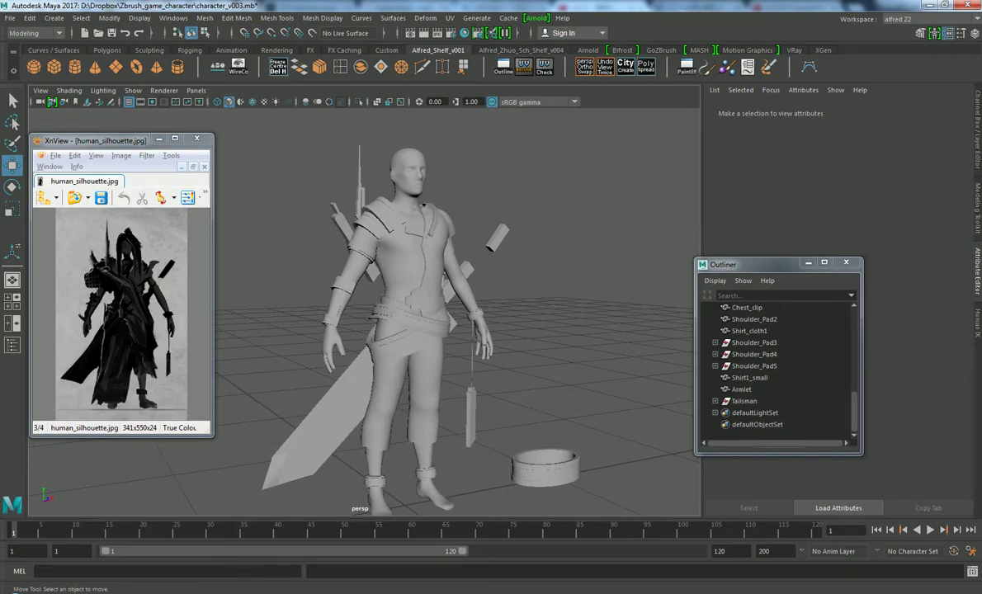
pyautogui.moveTo(396, 313)
pyautogui.keyDown('alt'); pyautogui.mouseDown()
pyautogui.moveTo(446, 309)
pyautogui.moveTo(412, 280)
pyautogui.moveTo(421, 264)
pyautogui.mouseUp(); pyautogui.keyUp('alt')
pyautogui.scroll(2, 396, 314)
pyautogui.scroll(2, 396, 313)
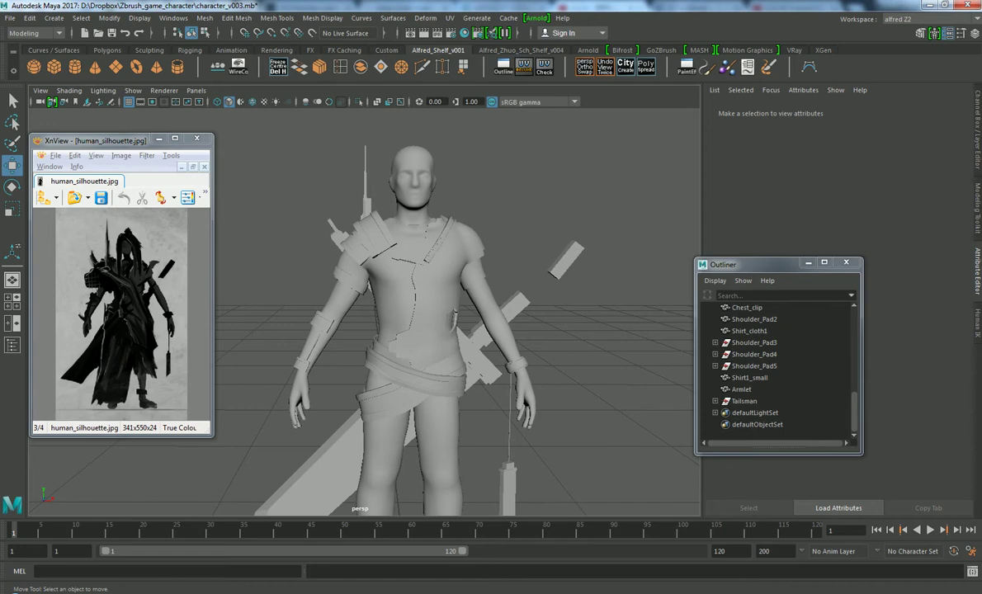
pyautogui.moveTo(413, 314)
pyautogui.keyDown('alt'); pyautogui.mouseDown()
pyautogui.moveTo(371, 305)
pyautogui.moveTo(429, 297)
pyautogui.mouseUp(); pyautogui.keyUp('alt')
pyautogui.keyDown('alt'); pyautogui.moveTo(429, 297); pyautogui.dragTo(618, 297, button='right'); pyautogui.keyUp('alt')
pyautogui.click(347, 248)
# Duplicate the shirt, isolate the copy, and delete every face except the sleeve ring
pyautogui.hotkey('ctrl', 'd')
pyautogui.hotkey('ctrl', '1')
pyautogui.press('f')
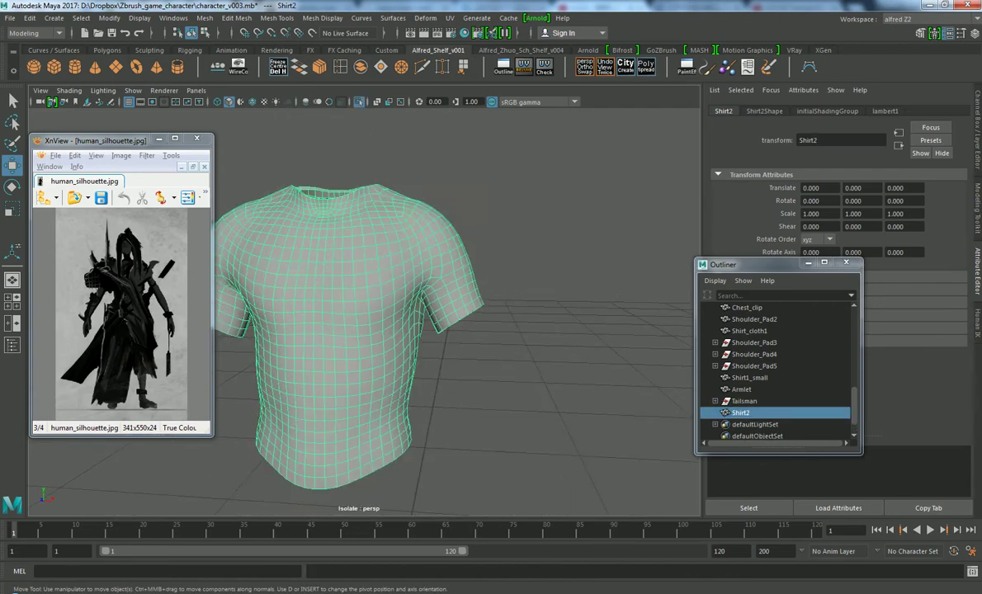
pyautogui.scroll(3, 372, 330)
pyautogui.press('F8')
pyautogui.press('F11')
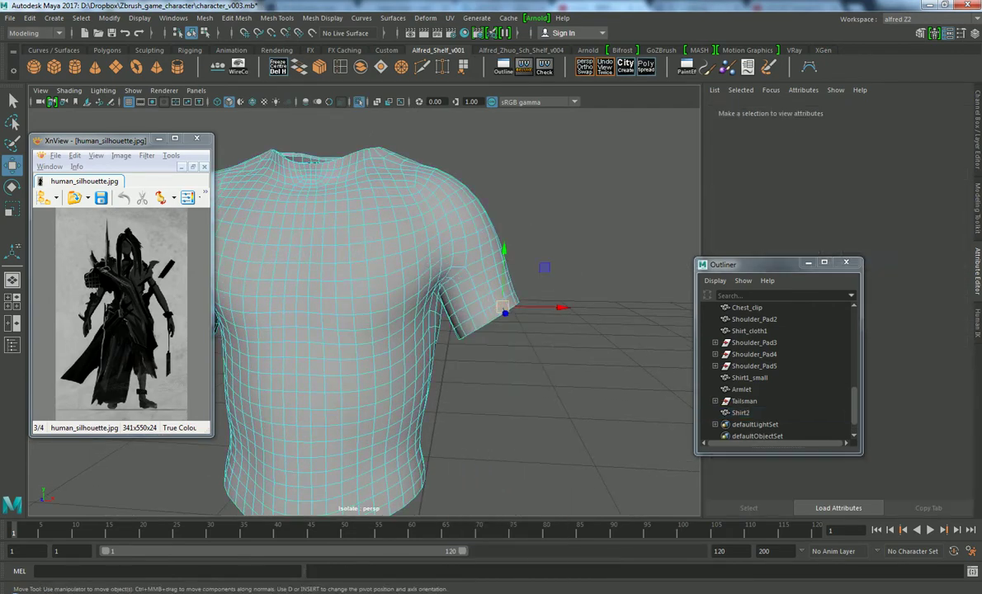
pyautogui.hotkey('ctrl', 'F11')
pyautogui.click(478, 320)
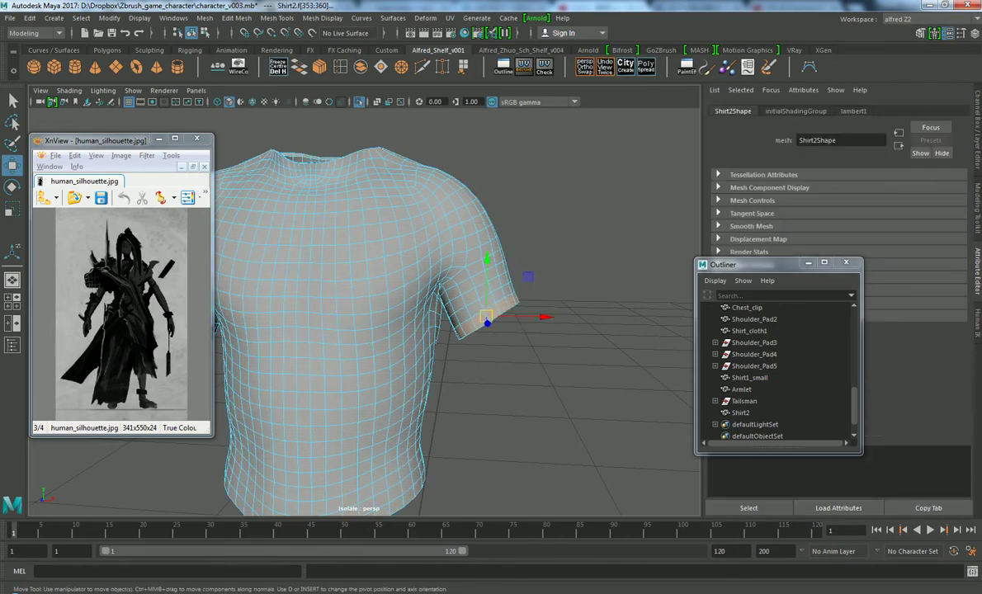
pyautogui.press('F8')
pyautogui.hotkey('ctrl', 'h')
# Extrude the sleeve ring's faces with Local Translate Z 0.008
pyautogui.keyDown('alt'); pyautogui.moveTo(462, 322); pyautogui.dragTo(520, 338); pyautogui.keyUp('alt')
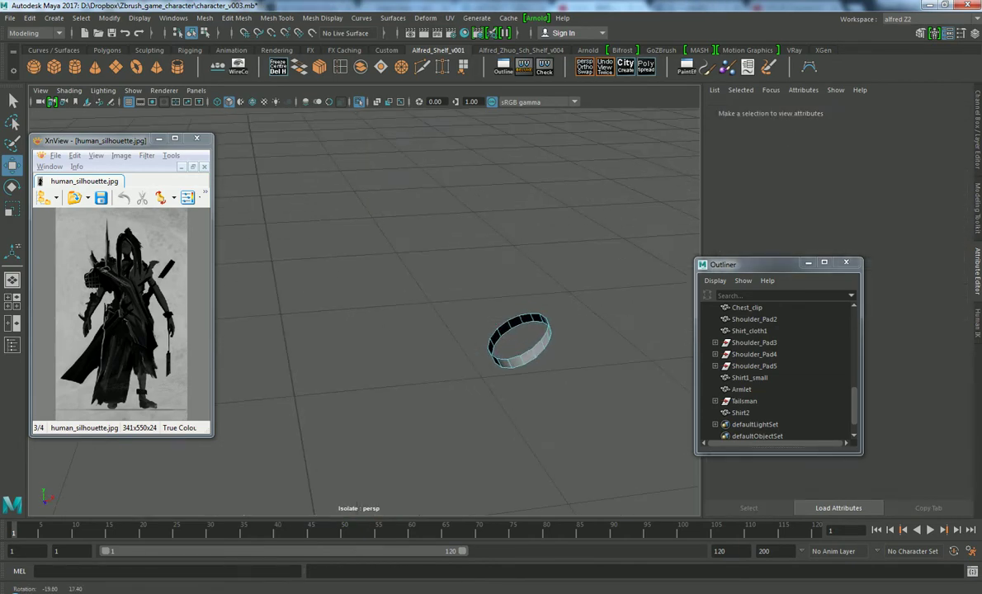
pyautogui.click(521, 340)
pyautogui.hotkey('ctrl', 'e')
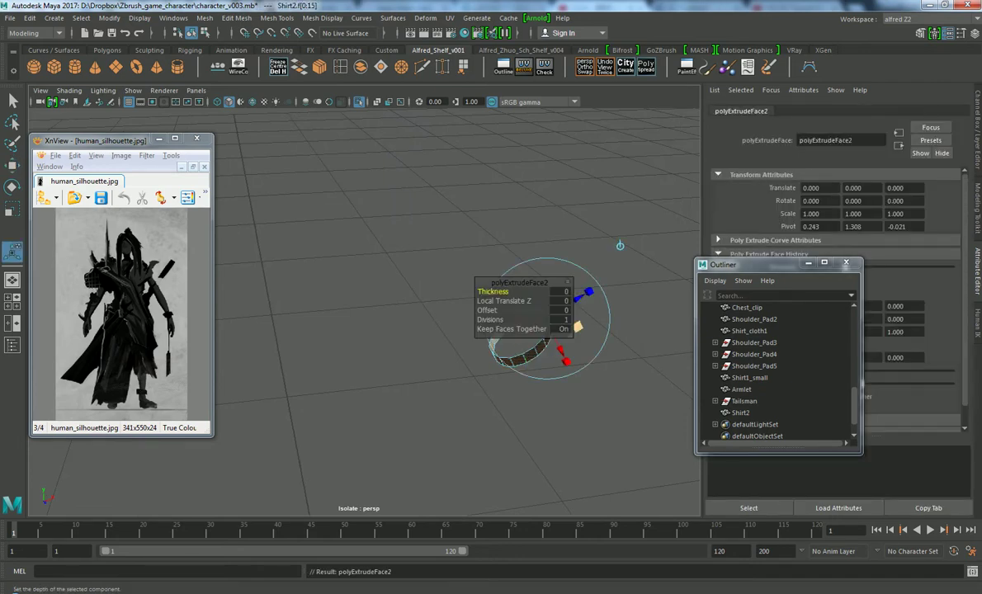
pyautogui.click(561, 300)
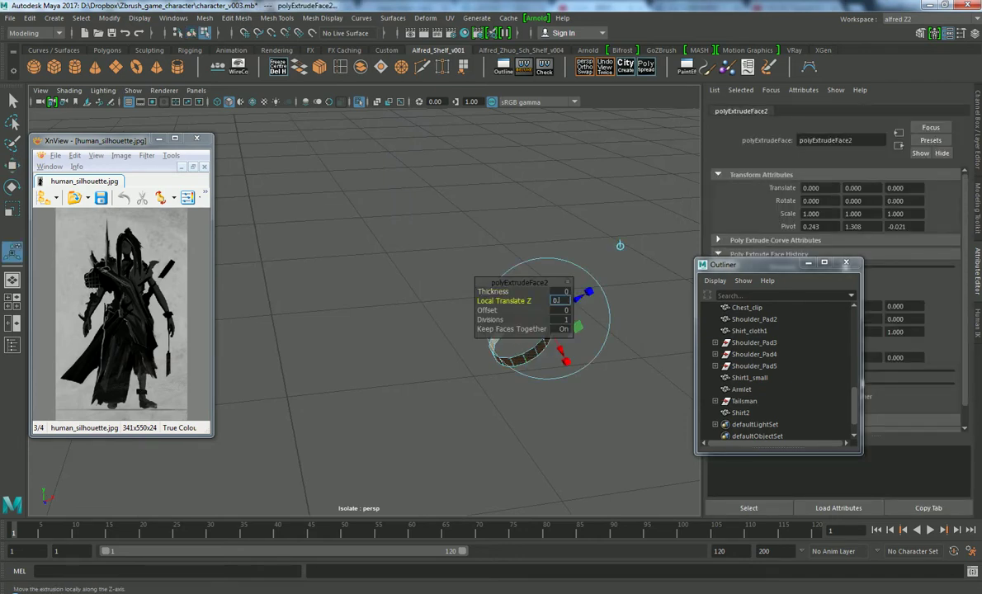
pyautogui.write('8')
pyautogui.press('Return')
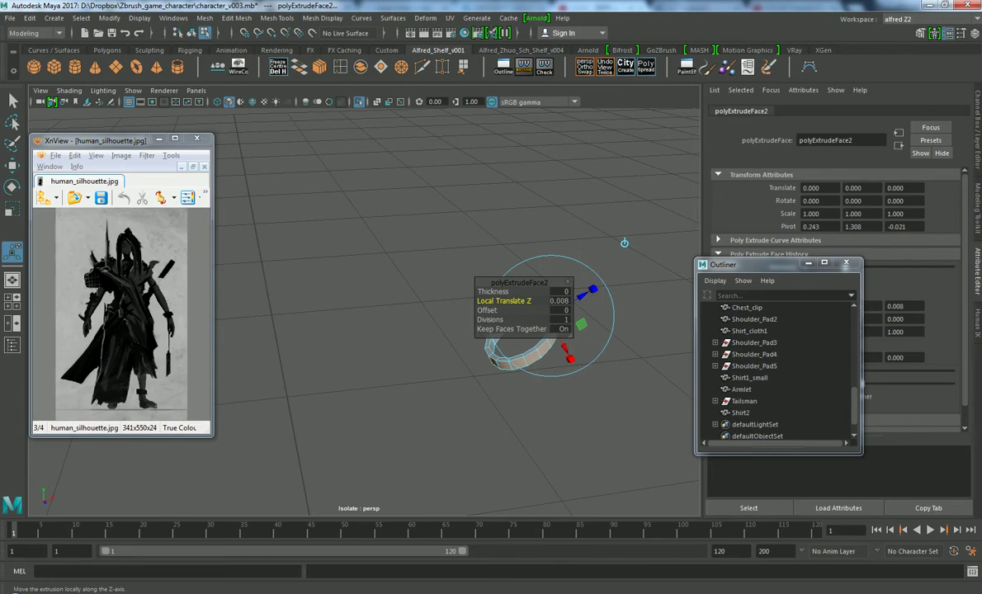
pyautogui.click(577, 388)
# Show the full character again and rename the armband copy to Shirt2_small
pyautogui.hotkey('ctrl', '1')
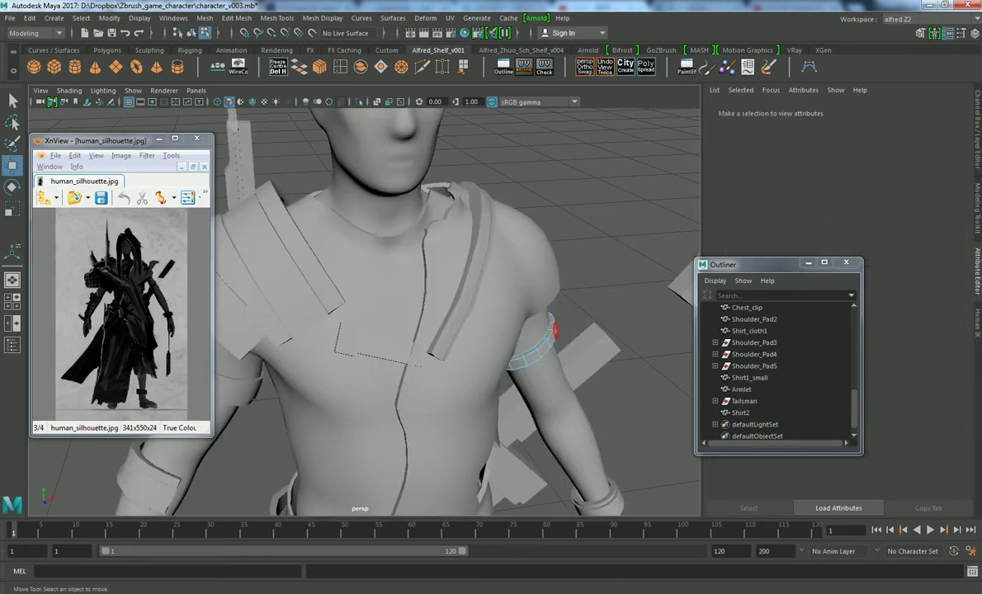
pyautogui.click(740, 412)
pyautogui.press('f')
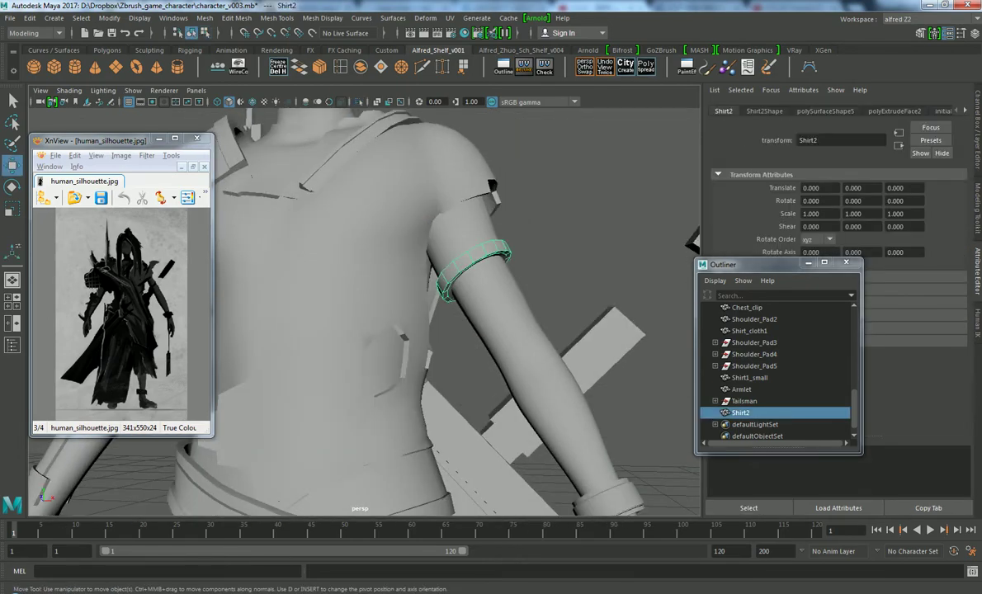
pyautogui.doubleClick(741, 413)
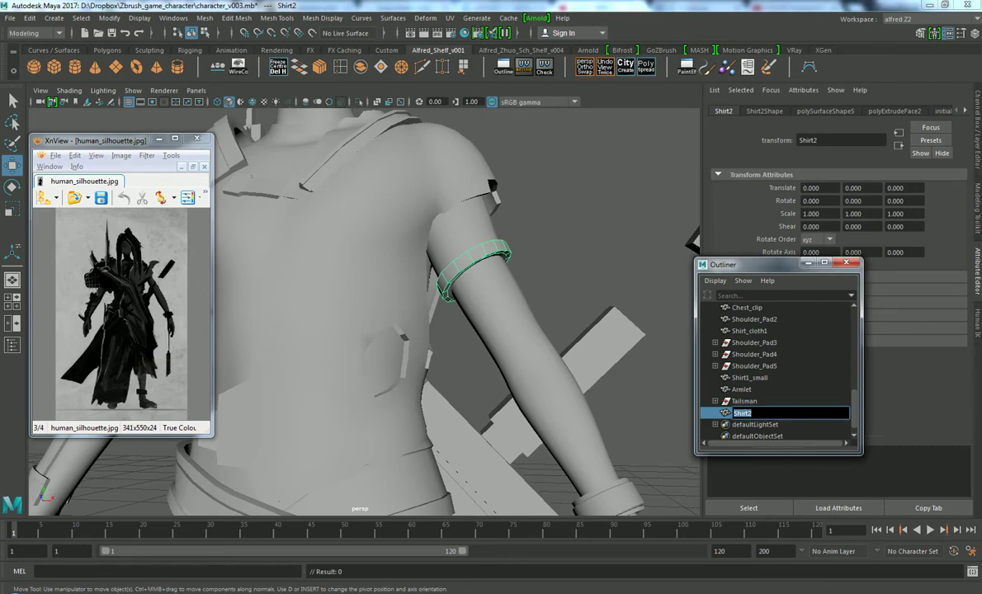
pyautogui.write('rt2')
pyautogui.press('Return')
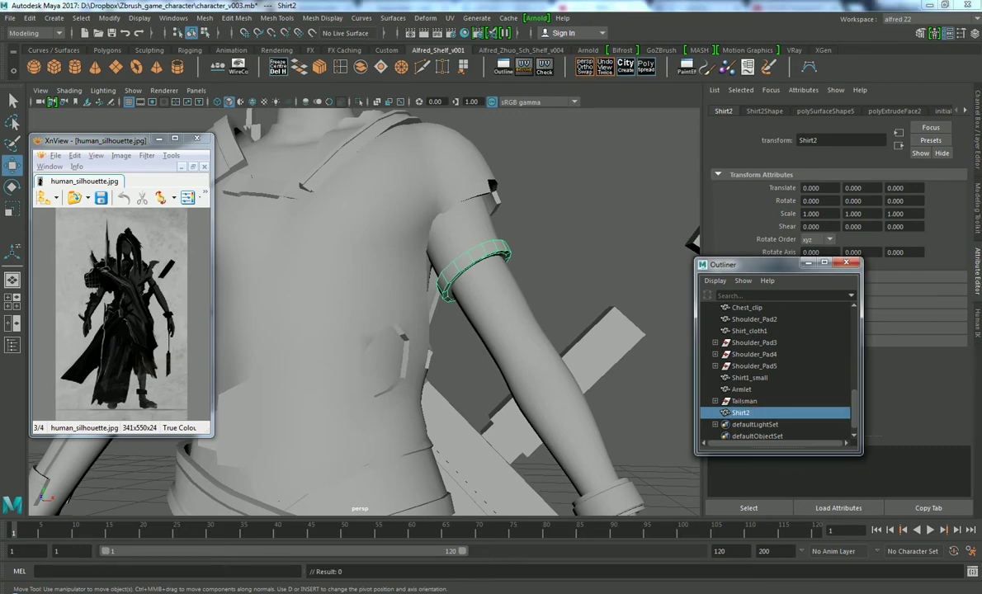
pyautogui.doubleClick(741, 413)
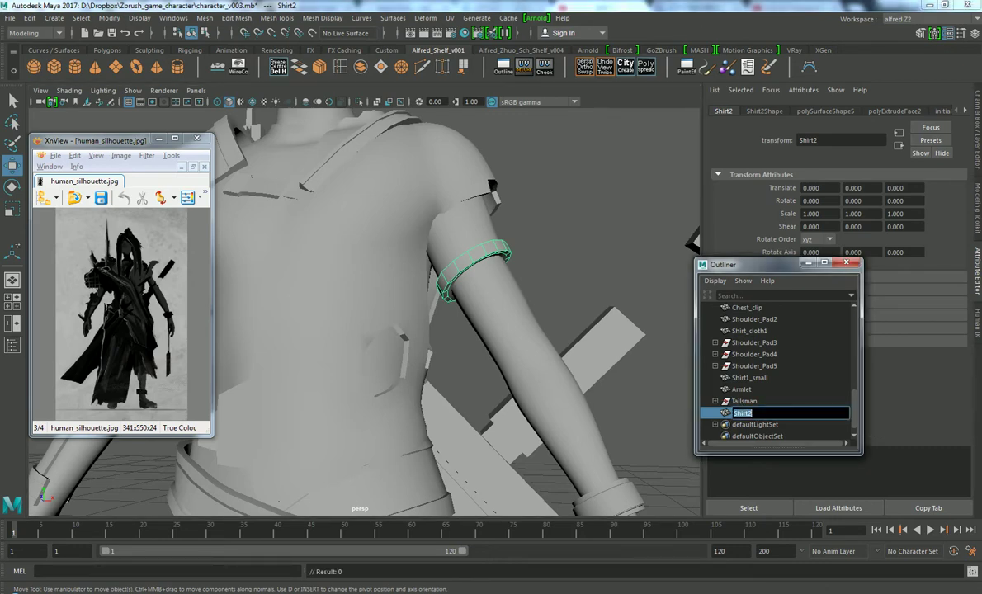
pyautogui.write('_small')
pyautogui.press('Return')
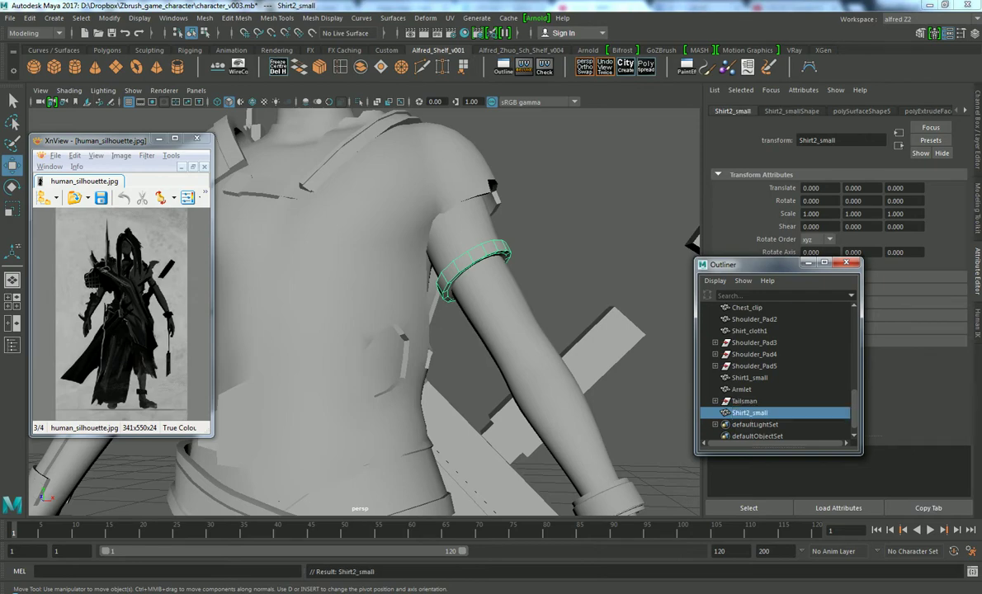
# Freeze the armband's transforms and nudge it slightly up the upper arm
pyautogui.keyDown('alt'); pyautogui.moveTo(689, 237); pyautogui.dragTo(691, 275); pyautogui.keyUp('alt')
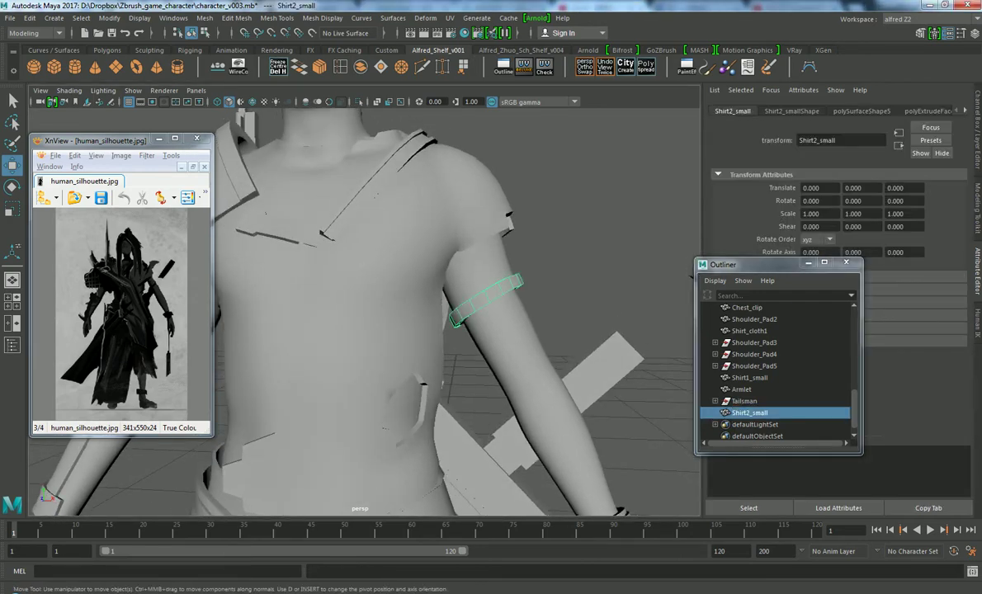
pyautogui.scroll(-2, 363, 306)
pyautogui.scroll(-3, 363, 305)
pyautogui.scroll(-2, 363, 305)
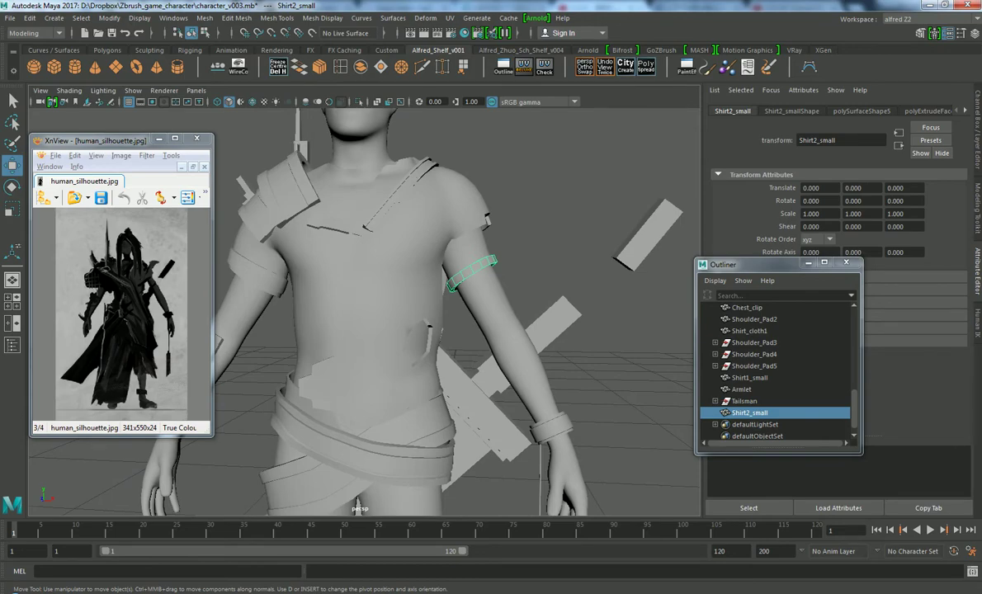
pyautogui.click(255, 66)
pyautogui.moveTo(472, 221); pyautogui.dragTo(472, 216)
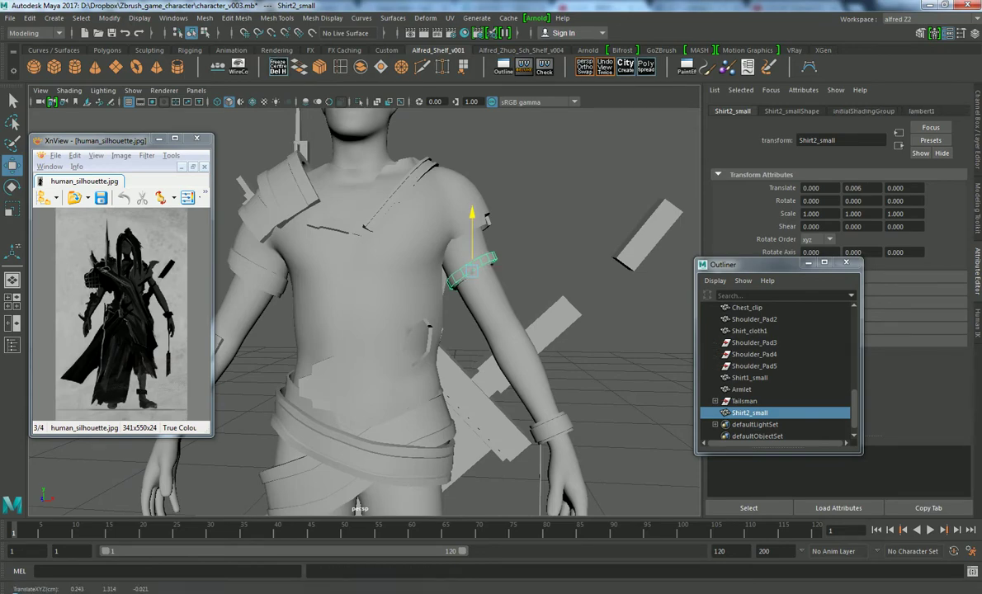
pyautogui.moveTo(521, 269)
pyautogui.mouseDown()
pyautogui.moveTo(449, 262)
pyautogui.moveTo(569, 263)
pyautogui.mouseUp()
# Select the Shirt_cloth1 chest piece and orbit to view it from the side
pyautogui.click(518, 269)
pyautogui.scroll(-5, 518, 269)
pyautogui.click(438, 284)
pyautogui.scroll(3, 438, 285)
pyautogui.scroll(3, 438, 285)
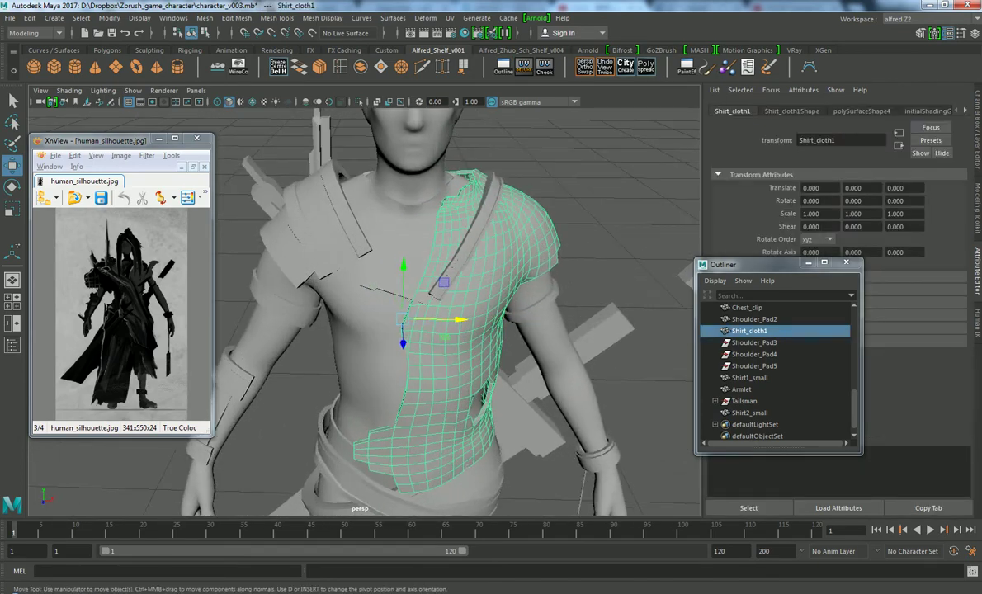
pyautogui.moveTo(438, 285)
pyautogui.keyDown('alt'); pyautogui.mouseDown()
pyautogui.moveTo(388, 285)
pyautogui.moveTo(536, 284)
pyautogui.mouseUp(); pyautogui.keyUp('alt')
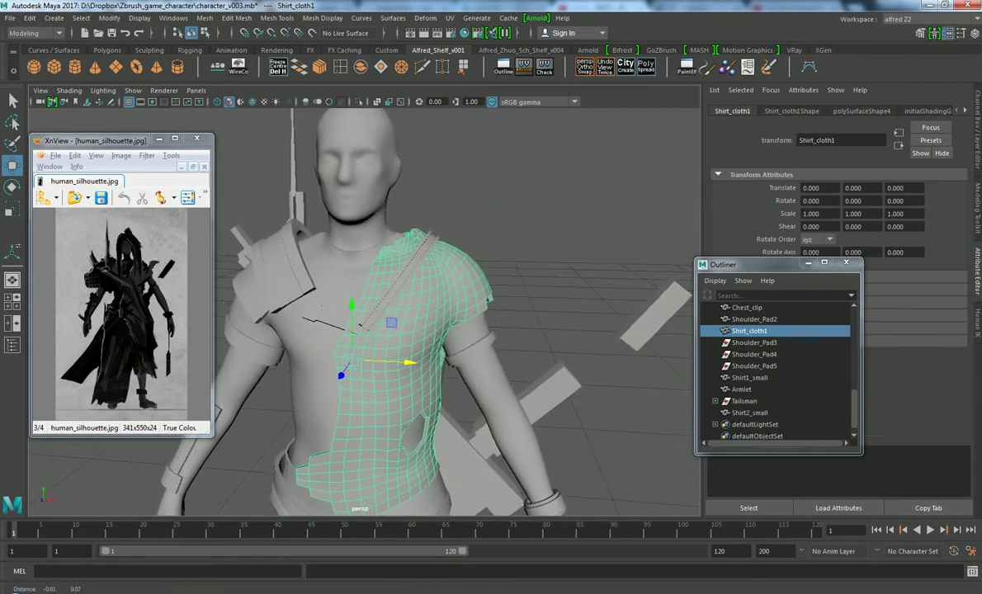
# Orbit toward the shirt side of the character and reselect Shirt_cloth1
pyautogui.scroll(2, 367, 309)
pyautogui.moveTo(368, 309)
pyautogui.keyDown('alt'); pyautogui.mouseDown()
pyautogui.moveTo(425, 309)
pyautogui.moveTo(322, 301)
pyautogui.moveTo(462, 310)
pyautogui.moveTo(330, 297)
pyautogui.moveTo(405, 297)
pyautogui.mouseUp(); pyautogui.keyUp('alt')
pyautogui.scroll(-1, 367, 310)
pyautogui.scroll(-3, 367, 310)
pyautogui.click(388, 310)
pyautogui.scroll(2, 368, 310)
pyautogui.scroll(2, 367, 310)
pyautogui.scroll(3, 367, 310)
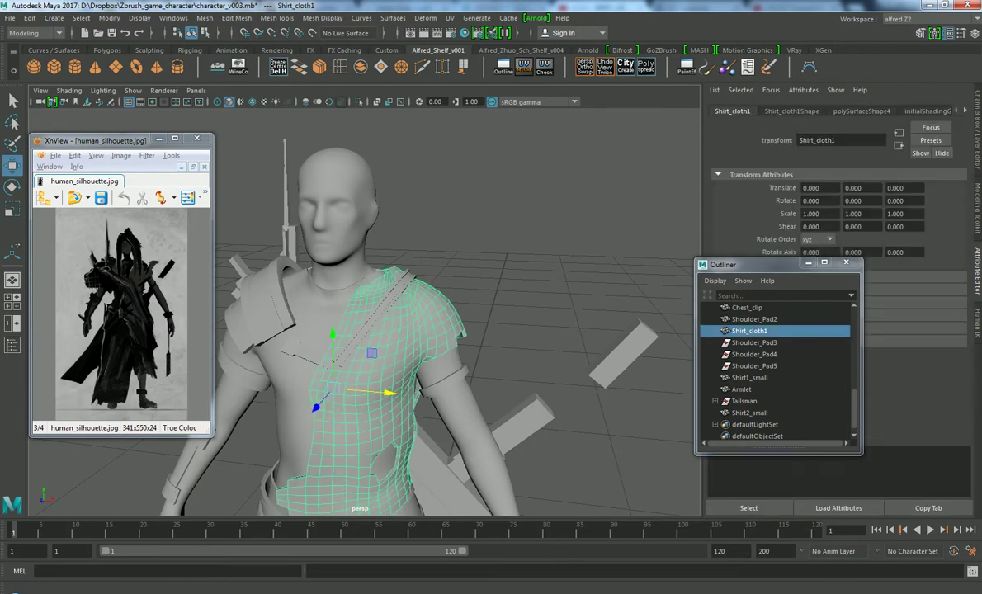
pyautogui.click(749, 330)
# Duplicate the chest piece into Shirt_cloth2, isolate it, and switch to face mode
pyautogui.hotkey('ctrl', 'd')
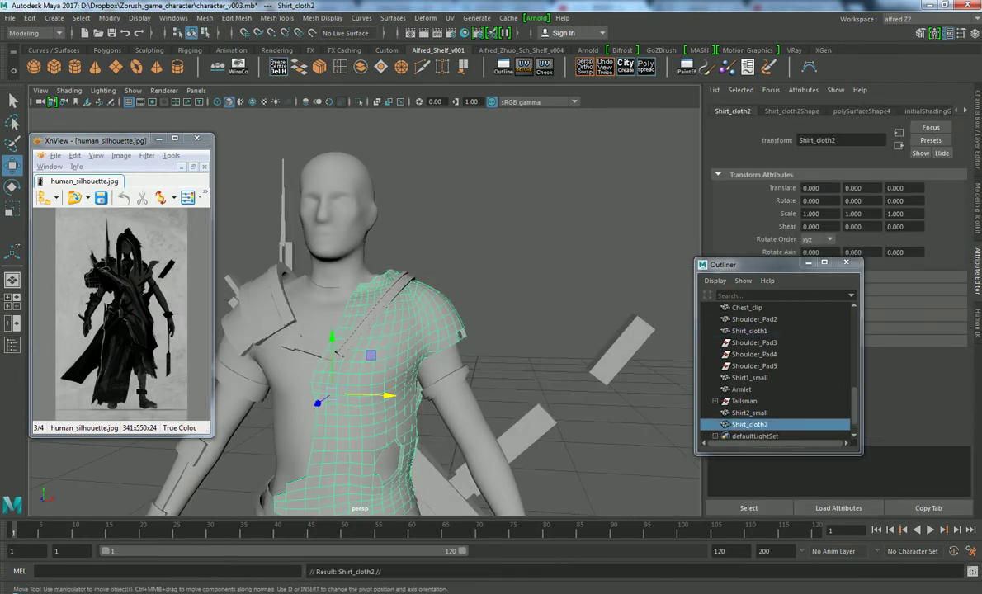
pyautogui.hotkey('ctrl', '1')
pyautogui.keyDown('alt'); pyautogui.moveTo(371, 314); pyautogui.dragTo(453, 272); pyautogui.keyUp('alt')
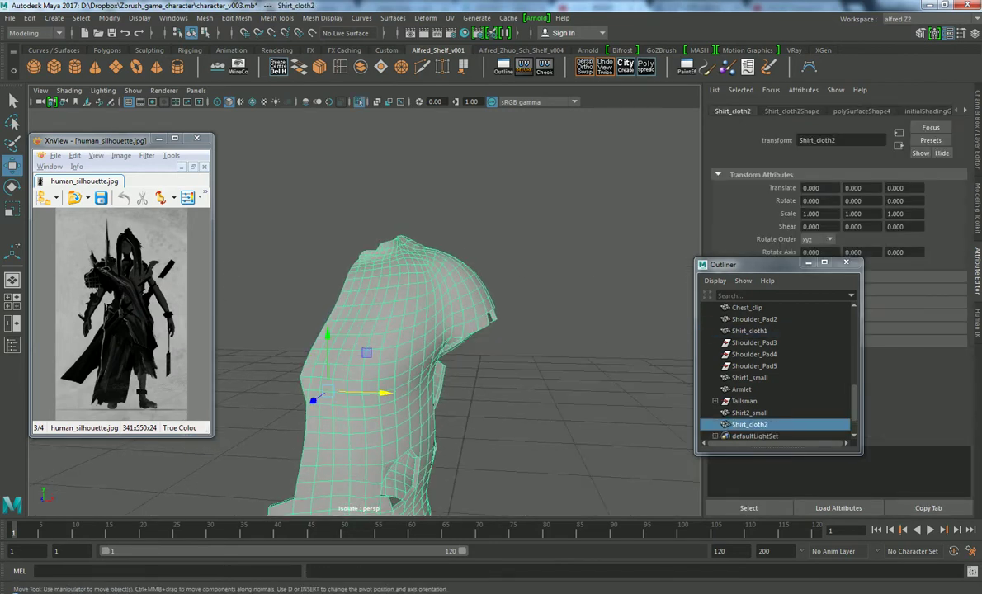
pyautogui.rightClick(460, 264)
pyautogui.moveTo(460, 266); pyautogui.dragTo(460, 297, button='right')
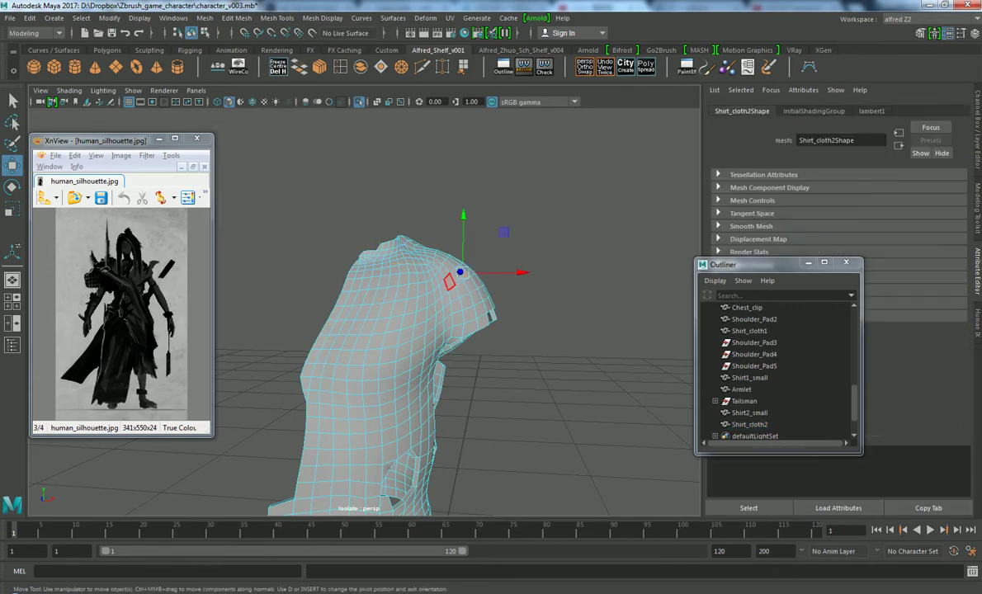
# Try face selections and small face moves at the shoulder, undoing the last move
pyautogui.click(445, 281)
pyautogui.moveTo(445, 281); pyautogui.dragTo(443, 285)
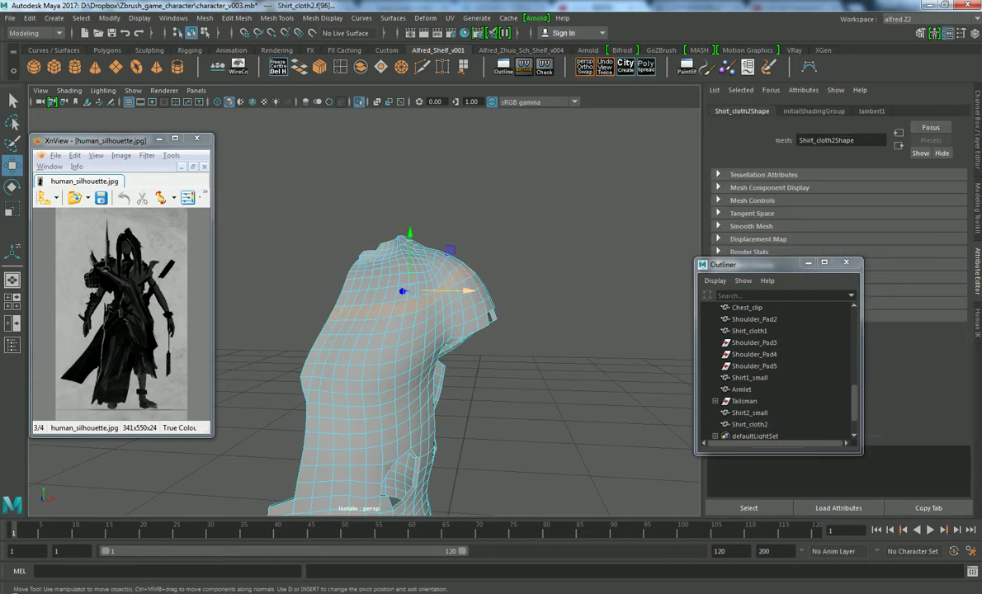
pyautogui.click(466, 289)
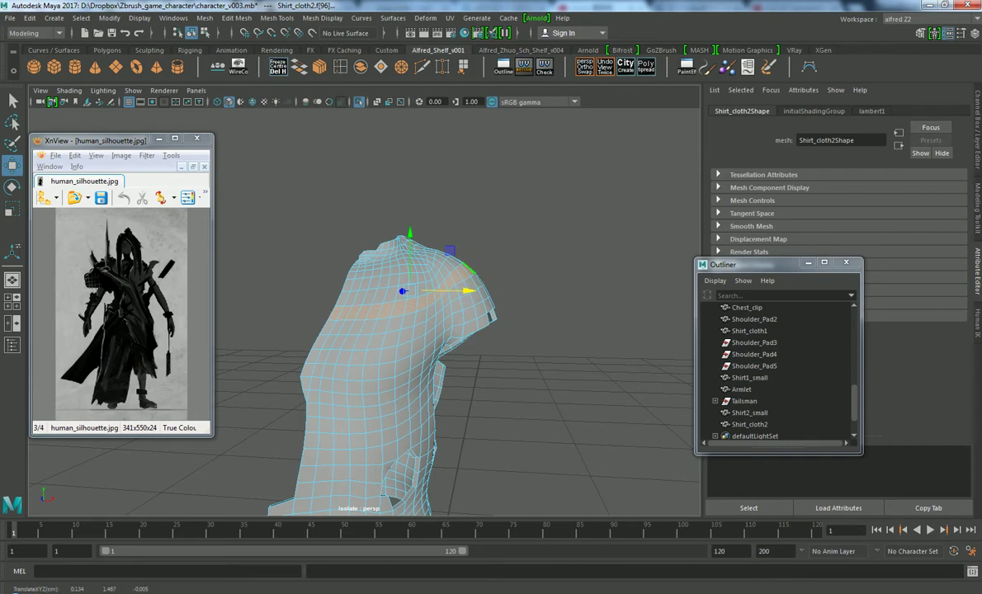
pyautogui.doubleClick(445, 309)
pyautogui.hotkey('ctrl', 'shift', 'a')
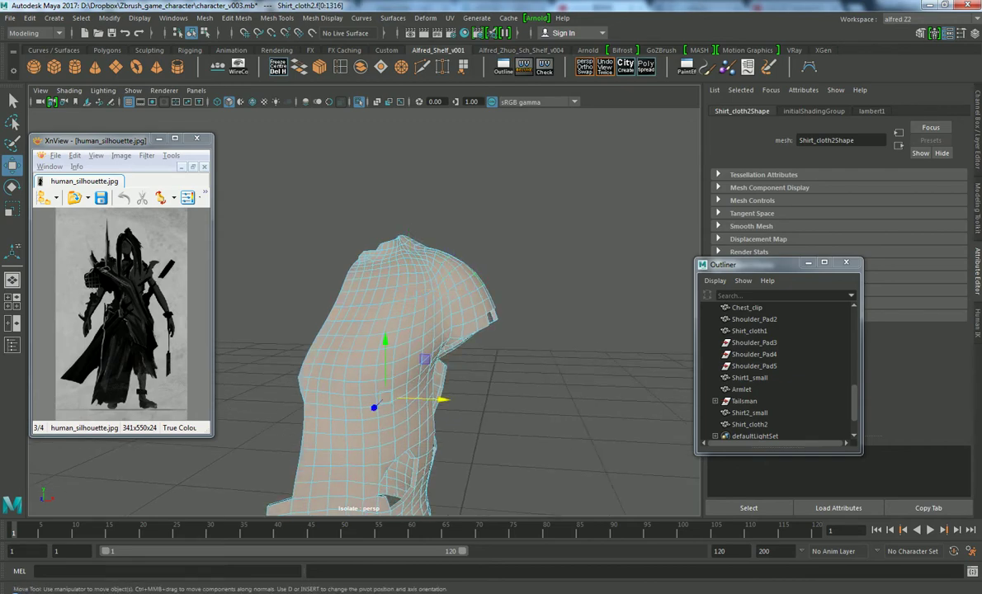
pyautogui.click(441, 272)
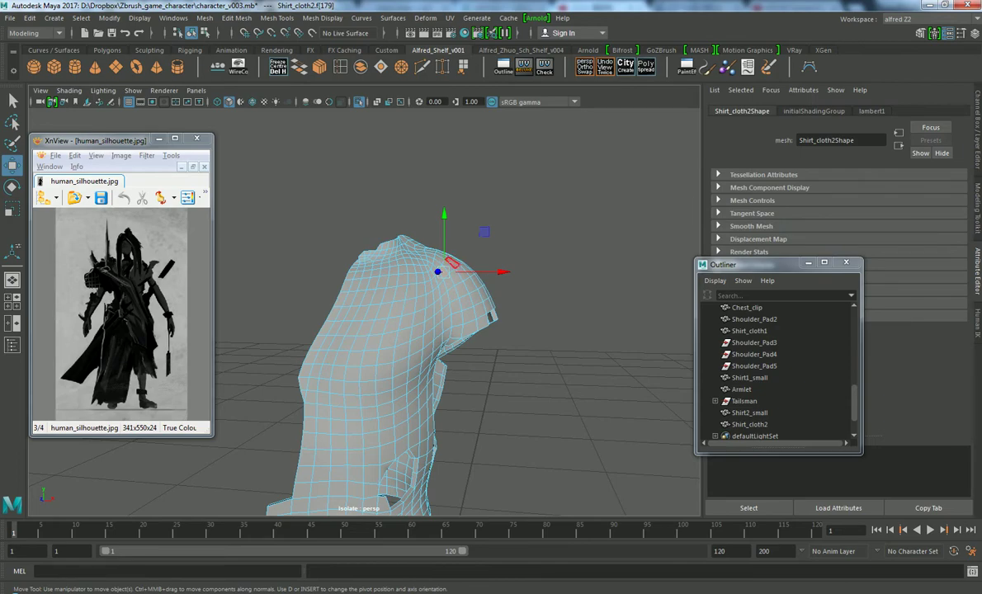
pyautogui.moveTo(486, 271); pyautogui.dragTo(491, 268)
pyautogui.hotkey('ctrl', 'z')
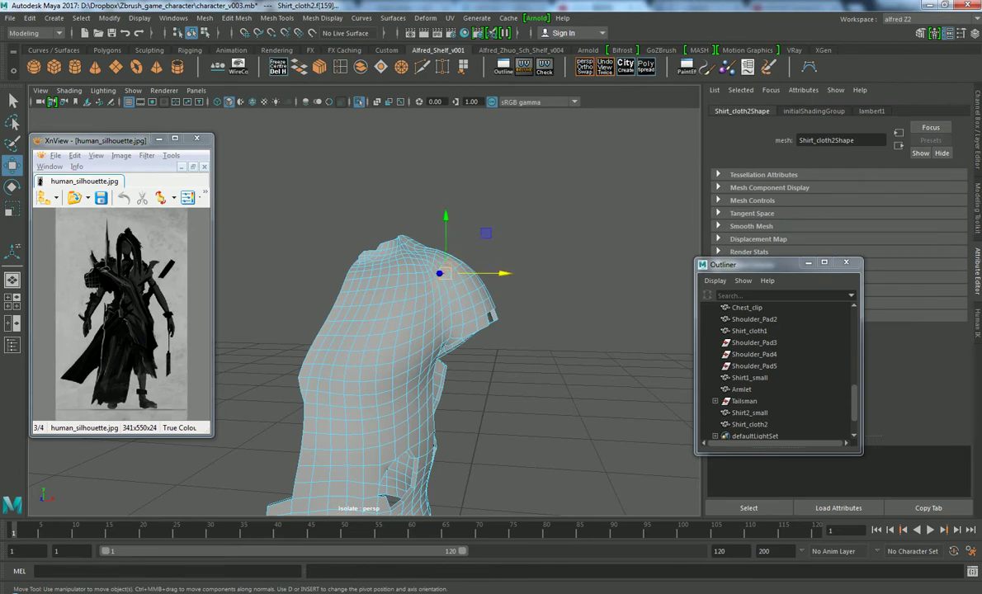
# Select and trim a band of shoulder faces, then switch to the four-view layout
pyautogui.doubleClick(428, 286)
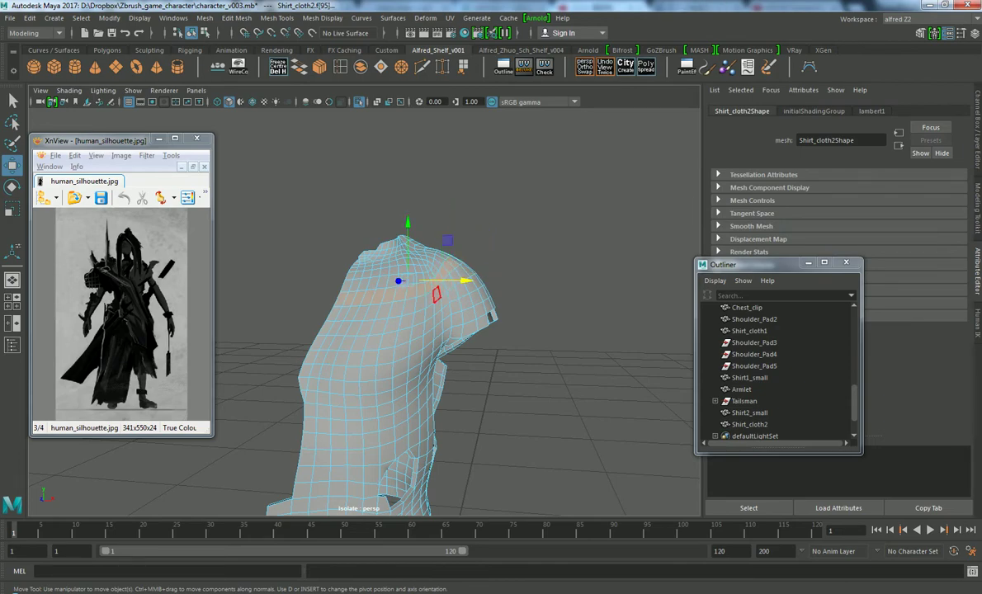
pyautogui.keyDown('shift'); pyautogui.doubleClick(441, 300); pyautogui.keyUp('shift')
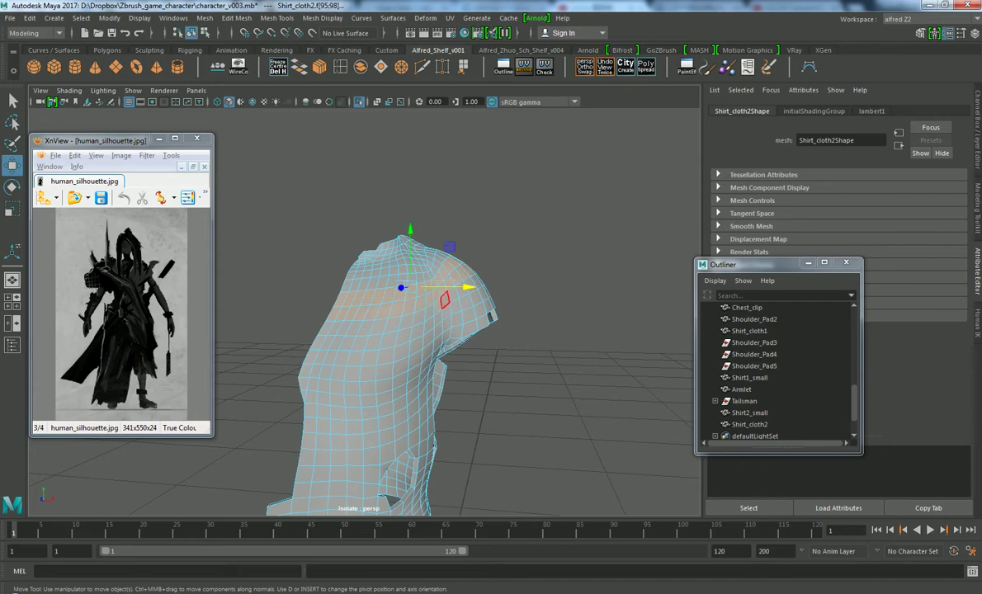
pyautogui.keyDown('shift'); pyautogui.click(444, 301); pyautogui.keyUp('shift')
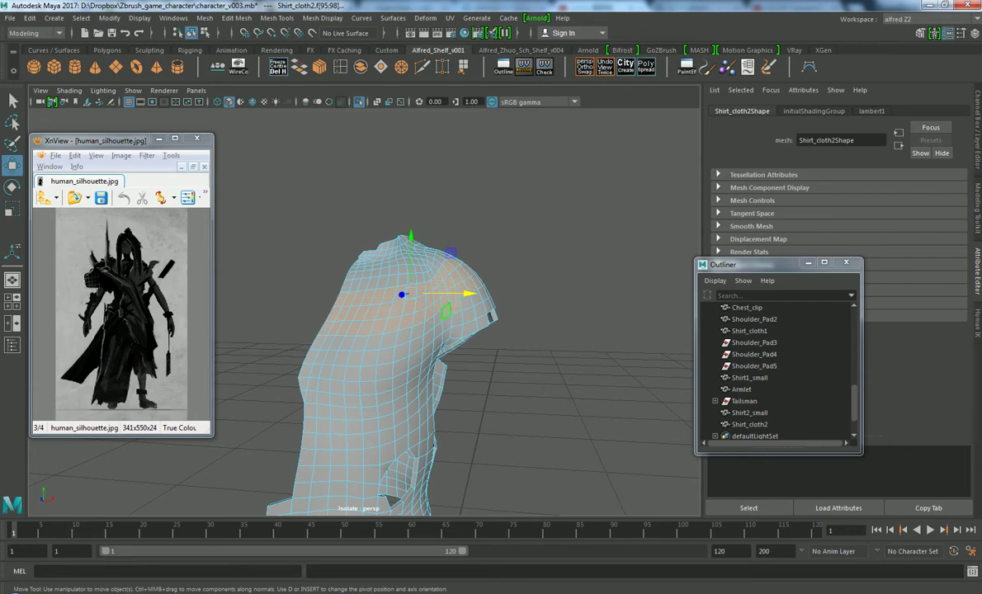
pyautogui.keyDown('alt'); pyautogui.moveTo(446, 310); pyautogui.dragTo(429, 307); pyautogui.keyUp('alt')
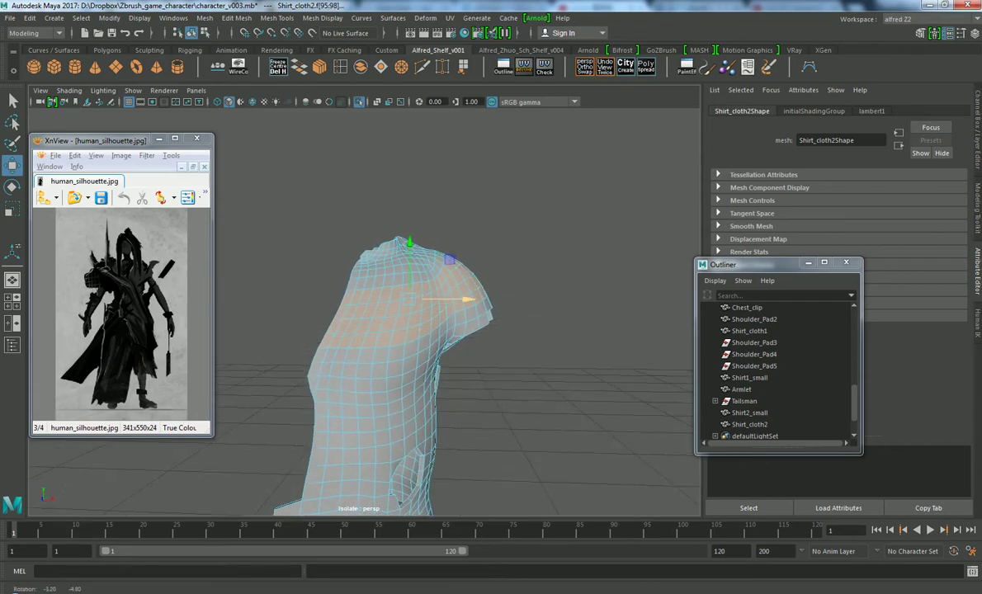
pyautogui.press('space')
# Zoom in on the shoulder and isolate the curved shoulder section of the shirt
pyautogui.scroll(2, 305, 260)
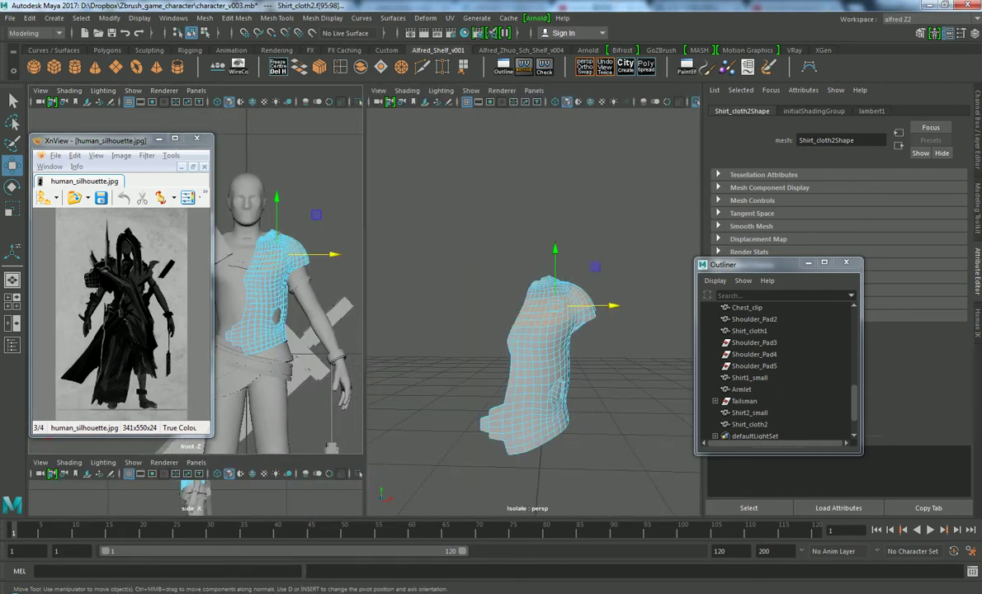
pyautogui.scroll(2, 305, 259)
pyautogui.scroll(2, 305, 260)
pyautogui.scroll(2, 305, 259)
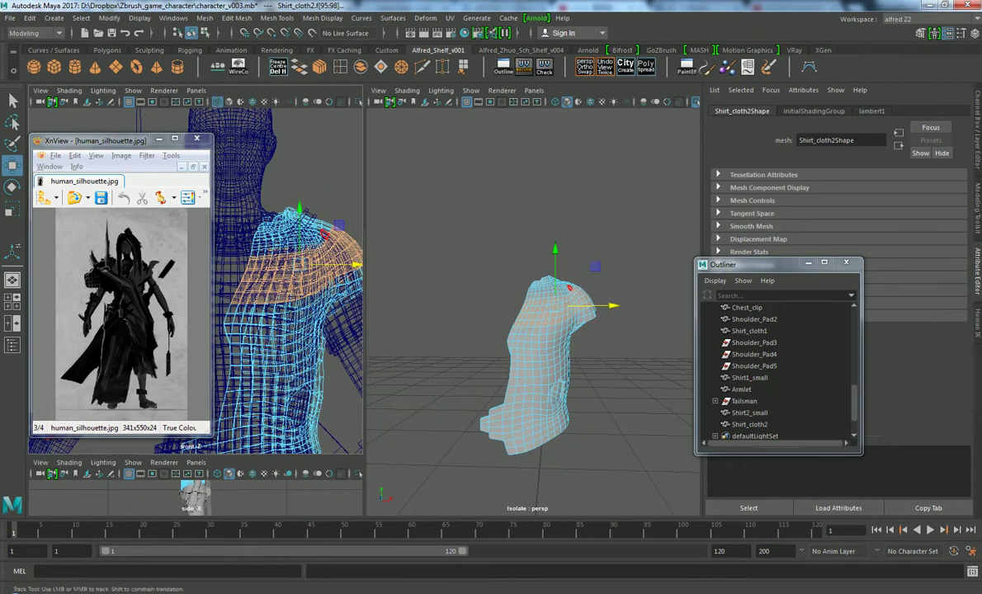
pyautogui.hotkey('ctrl', 'z')
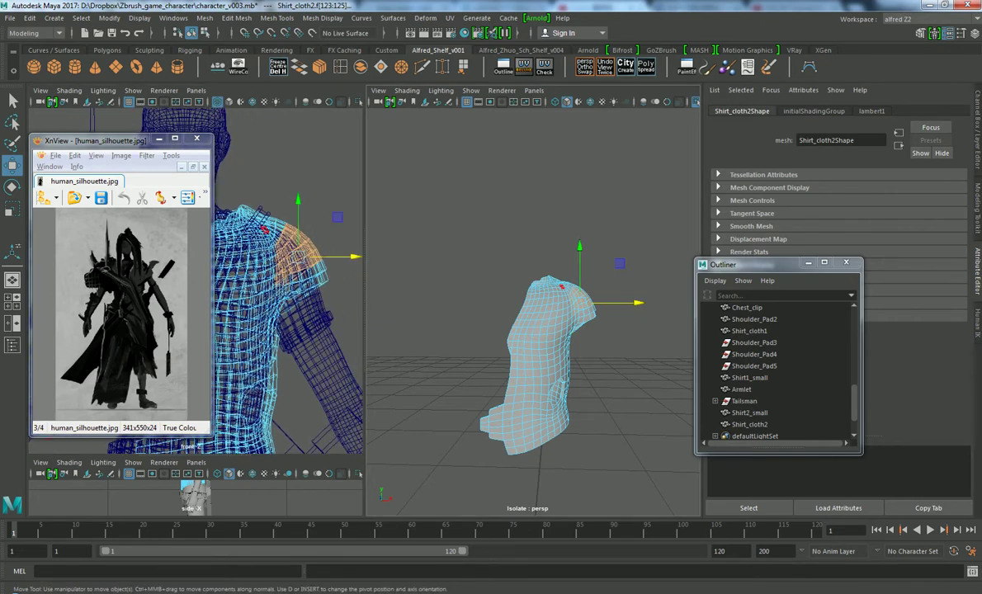
pyautogui.hotkey('ctrl', 'z')
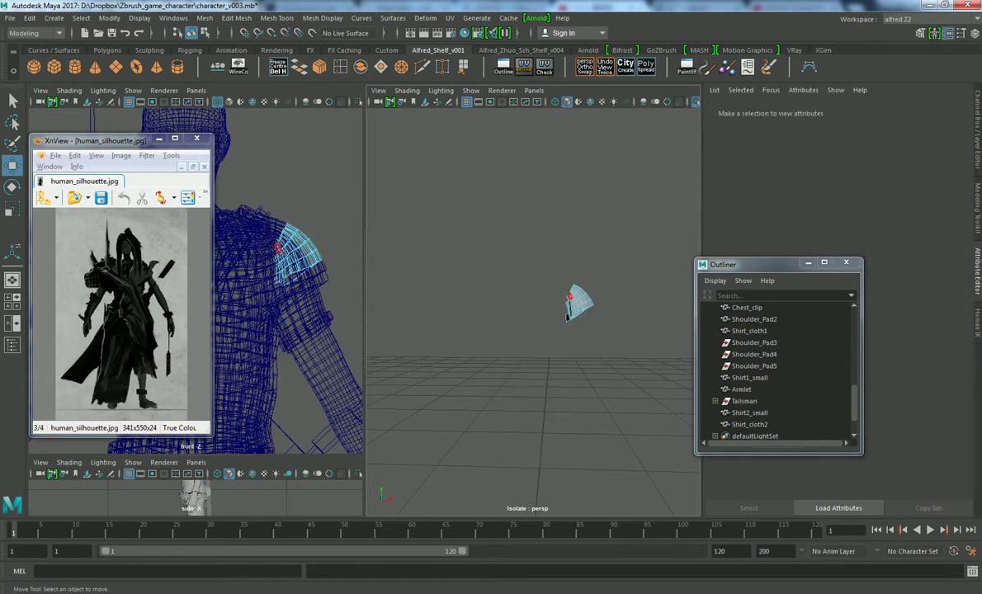
pyautogui.moveTo(569, 297); pyautogui.dragTo(570, 232, button='right')
pyautogui.keyDown('alt'); pyautogui.moveTo(569, 313); pyautogui.dragTo(512, 330); pyautogui.keyUp('alt')
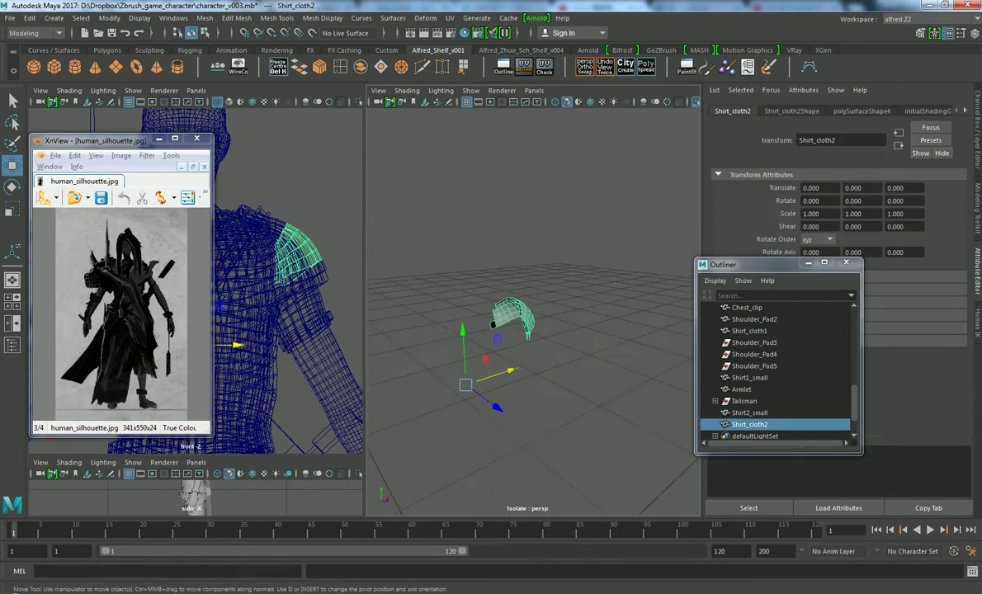
pyautogui.scroll(4, 512, 322)
pyautogui.click(578, 388)
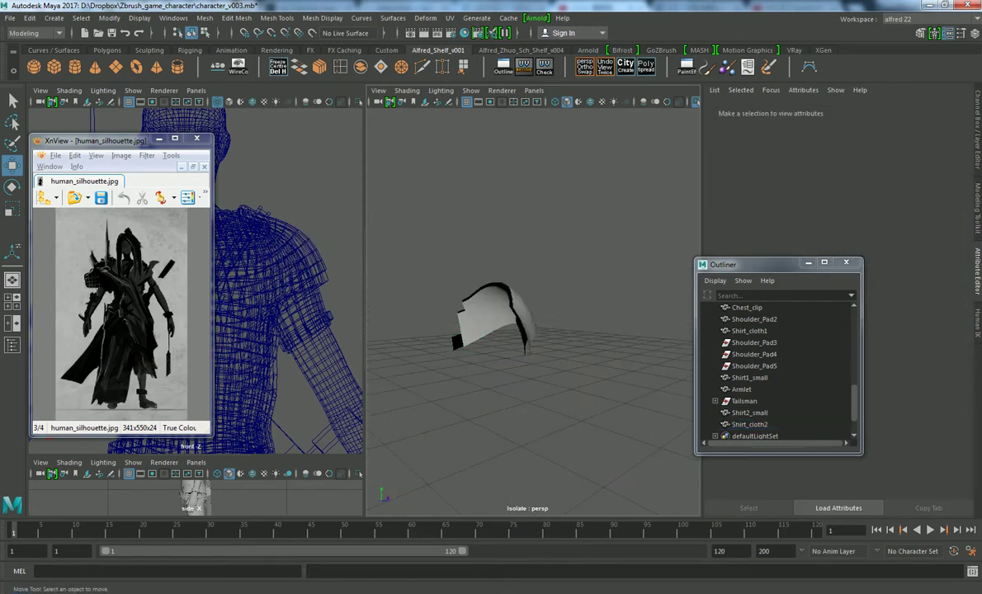
# Select all faces of the curved shoulder piece in face mode
pyautogui.moveTo(494, 289); pyautogui.dragTo(448, 295, button='right')
pyautogui.doubleClick(483, 317)
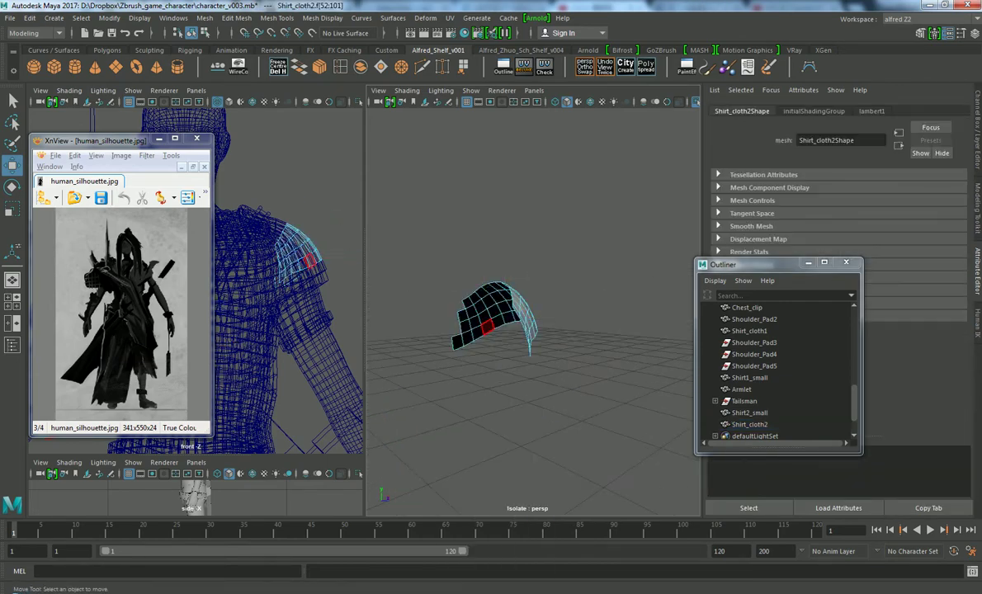
pyautogui.keyDown('alt'); pyautogui.moveTo(516, 301); pyautogui.dragTo(480, 310); pyautogui.keyUp('alt')
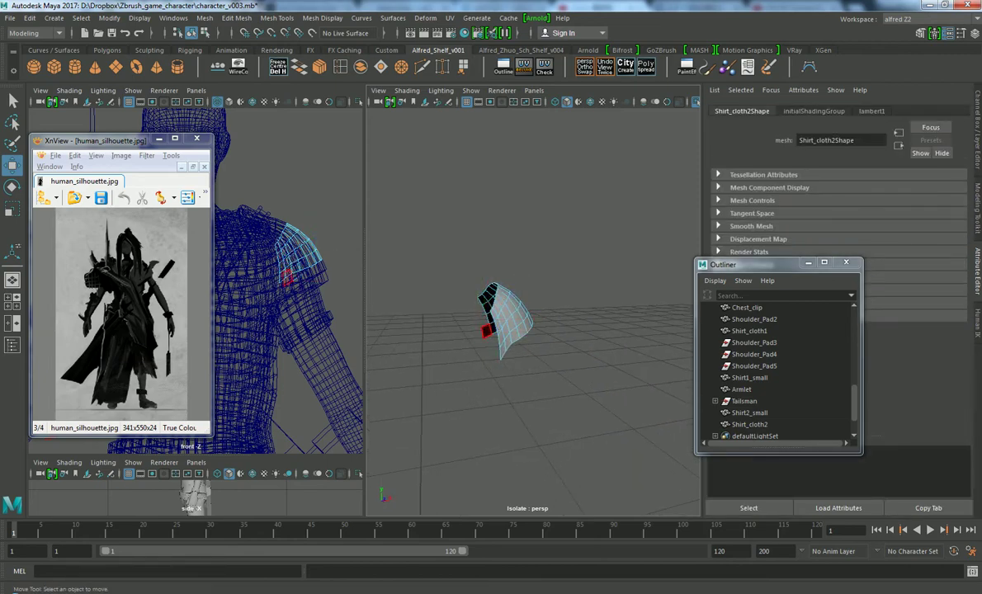
pyautogui.click(452, 307)
pyautogui.moveTo(480, 310)
pyautogui.keyDown('alt'); pyautogui.mouseDown()
pyautogui.moveTo(516, 305)
pyautogui.moveTo(495, 307)
pyautogui.moveTo(516, 272)
pyautogui.mouseUp(); pyautogui.keyUp('alt')
pyautogui.moveTo(516, 264); pyautogui.dragTo(516, 297, button='right')
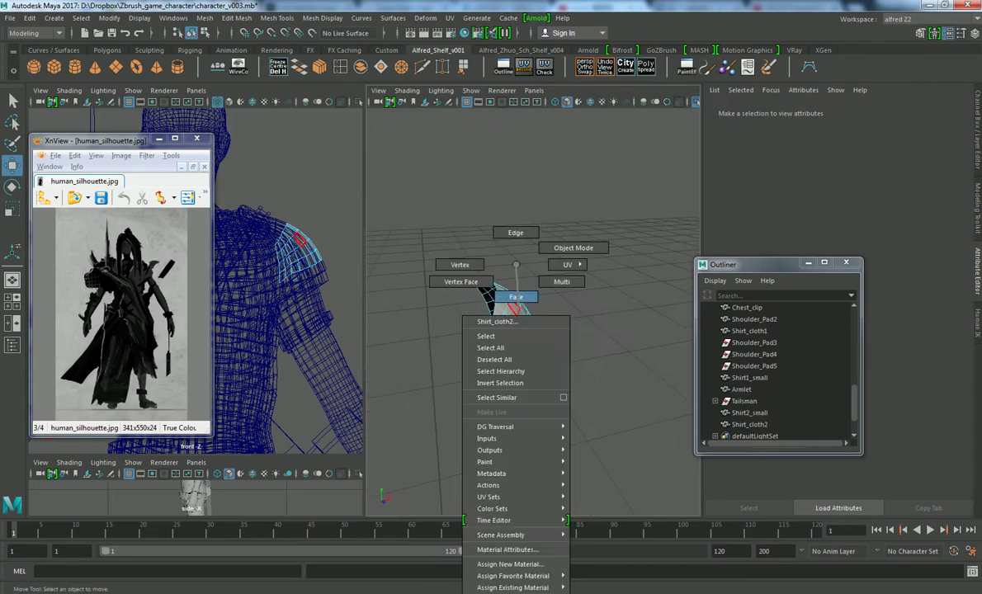
pyautogui.click(515, 297)
pyautogui.moveTo(446, 247); pyautogui.dragTo(545, 371)
# Extrude the shoulder faces along Local Translate Z and turn off Isolate Select
pyautogui.hotkey('ctrl', 'e')
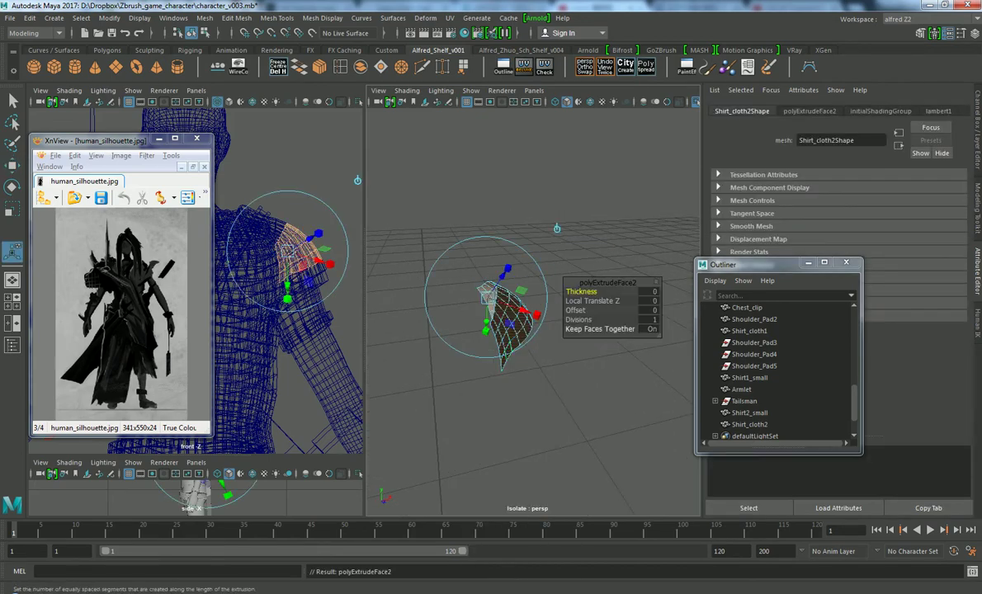
pyautogui.click(643, 300)
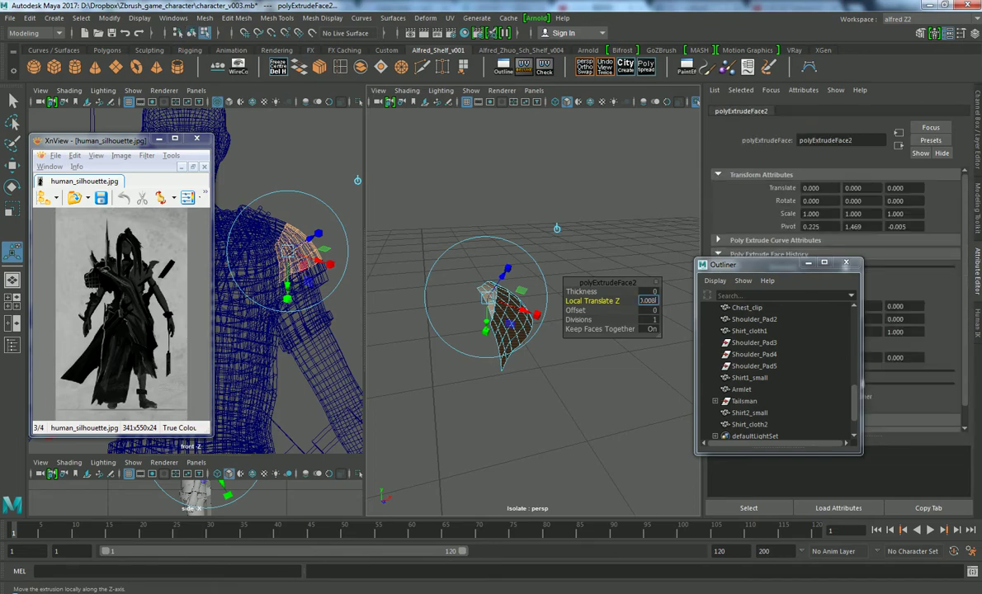
pyautogui.click(578, 214)
pyautogui.press('w')
pyautogui.moveTo(510, 264)
pyautogui.mouseDown(button='right')
pyautogui.moveTo(509, 297)
pyautogui.moveTo(568, 248)
pyautogui.mouseUp(button='right')
pyautogui.hotkey('ctrl', '1')
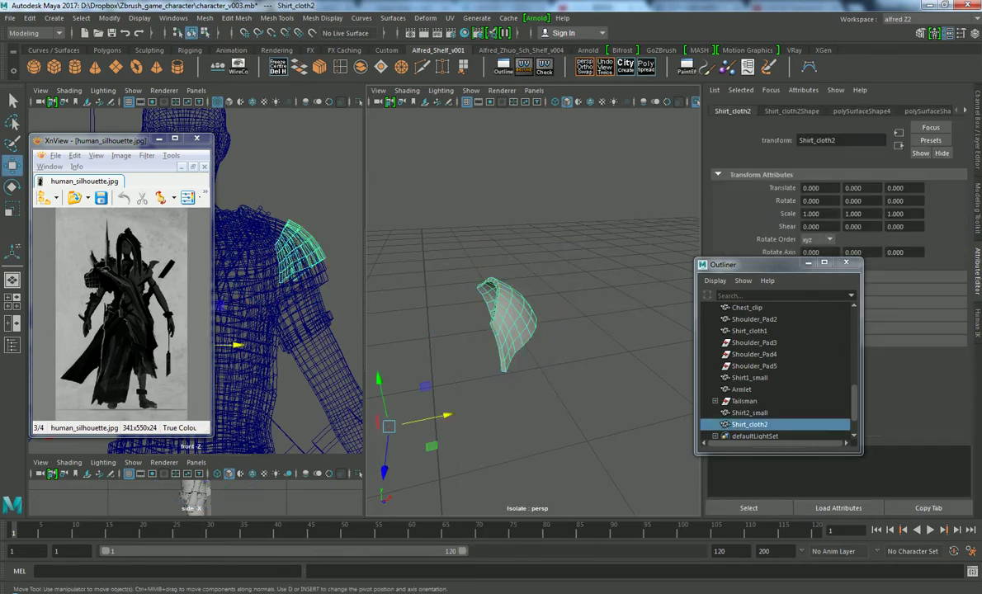
# Bring back the whole character and frame it along with the shoulder pad
pyautogui.hotkey('ctrl', '1')
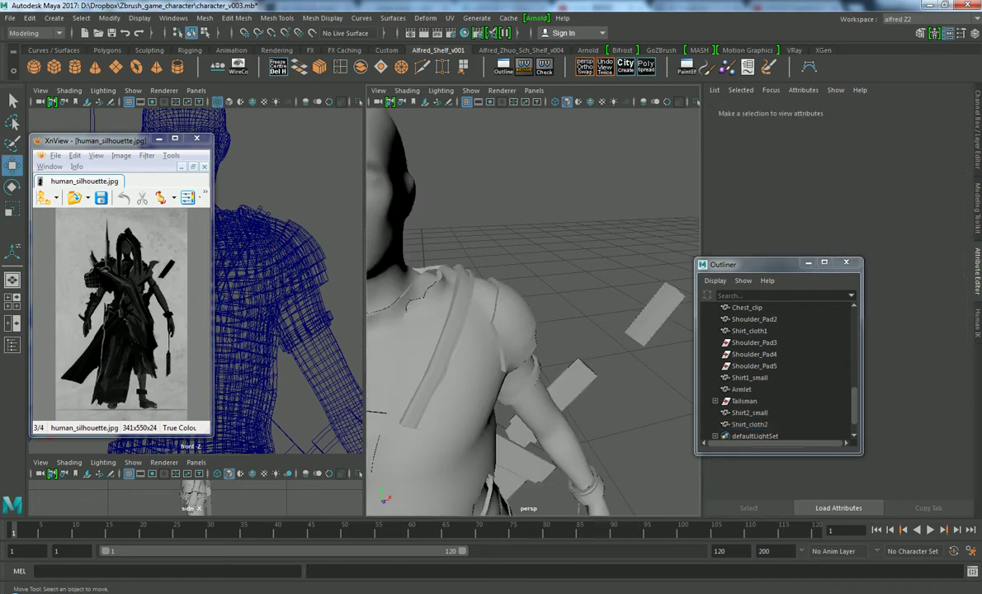
pyautogui.press('f')
pyautogui.press('a')
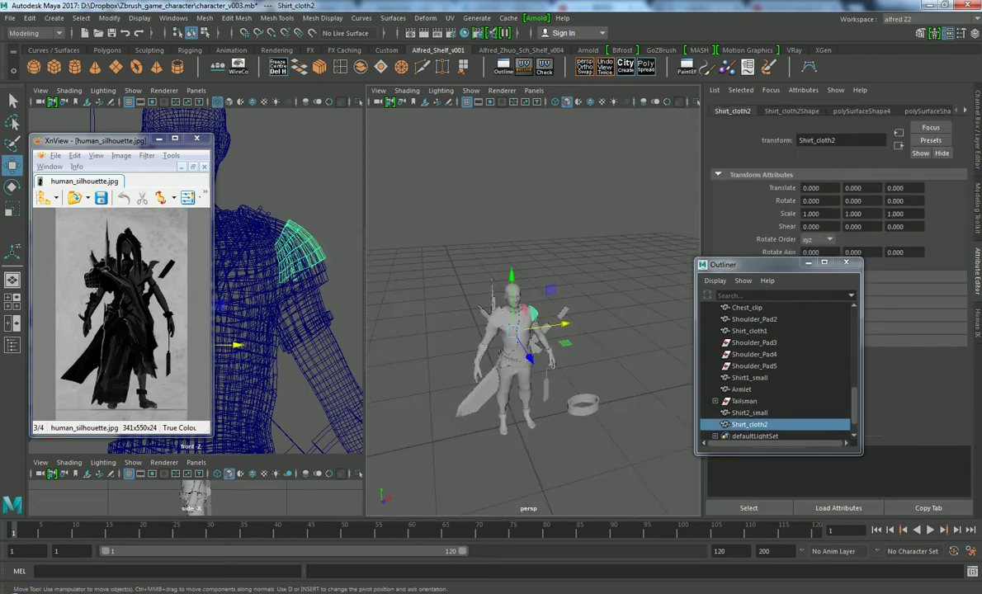
pyautogui.press('f')
pyautogui.press('a')
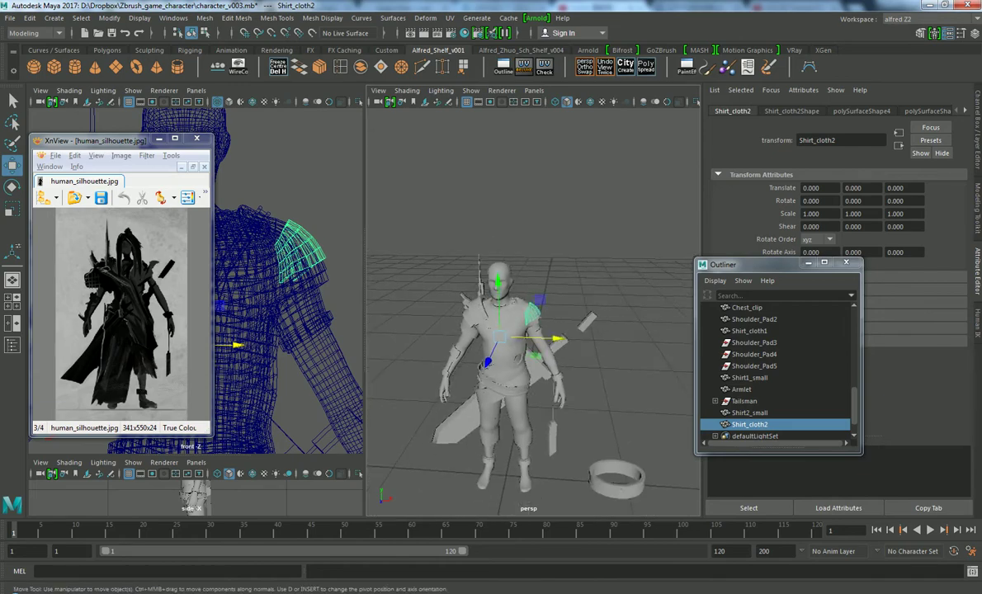
pyautogui.scroll(3, 532, 330)
pyautogui.click(627, 198)
# Maximize the perspective view and turn on Wireframe on Shaded
pyautogui.press('space')
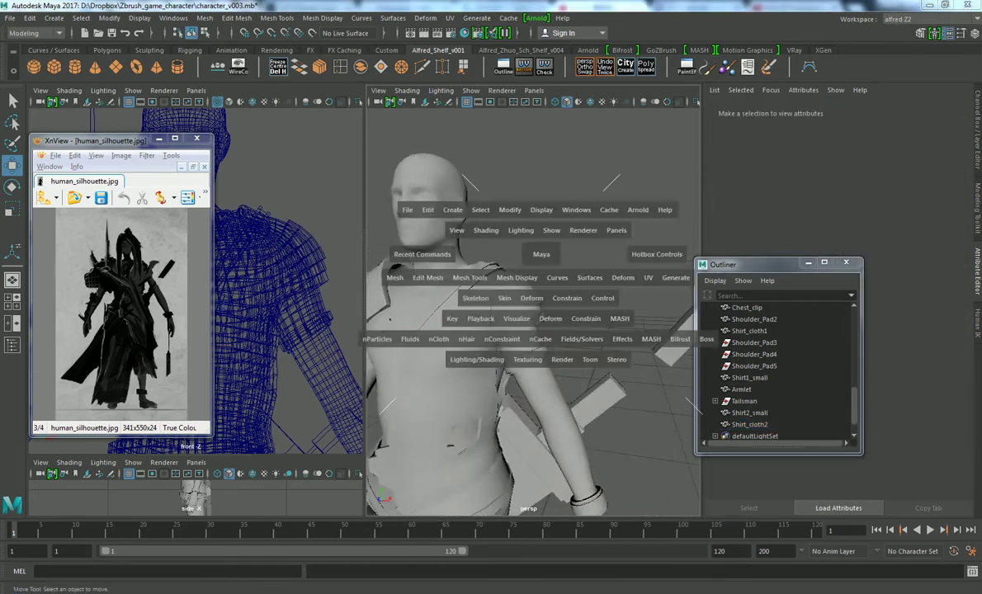
pyautogui.scroll(-2, 532, 297)
pyautogui.keyDown('alt'); pyautogui.moveTo(363, 313); pyautogui.dragTo(330, 314); pyautogui.keyUp('alt')
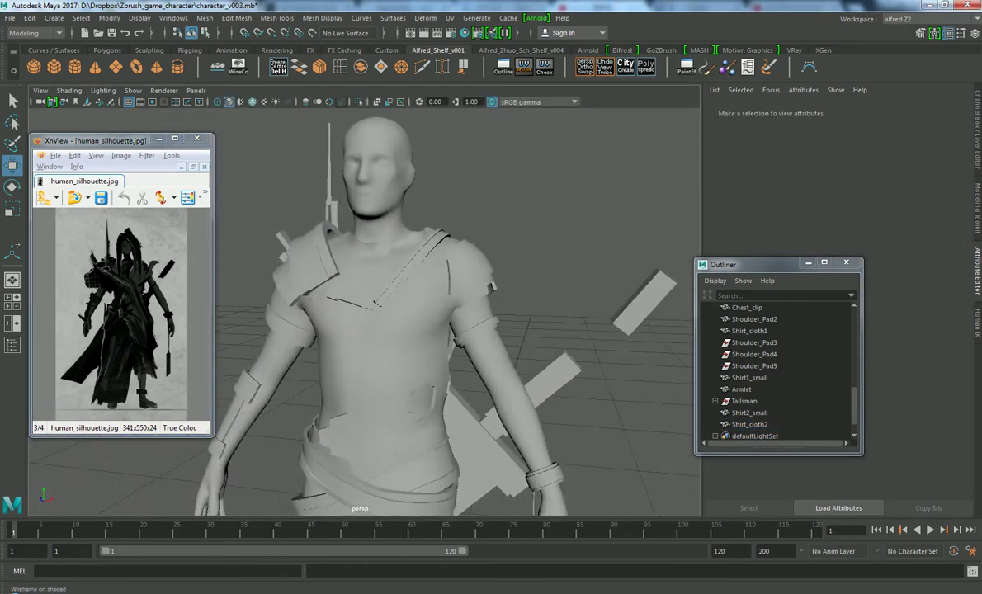
pyautogui.click(51, 101)
pyautogui.keyDown('alt'); pyautogui.moveTo(413, 314); pyautogui.dragTo(330, 354); pyautogui.keyUp('alt')
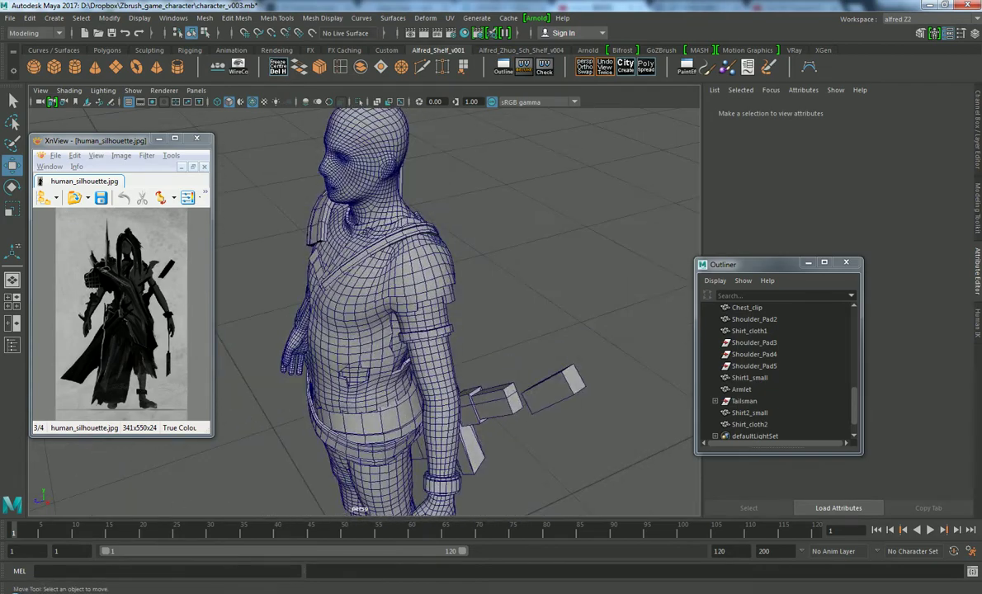
pyautogui.keyDown('alt'); pyautogui.moveTo(372, 313); pyautogui.dragTo(313, 289); pyautogui.keyUp('alt')
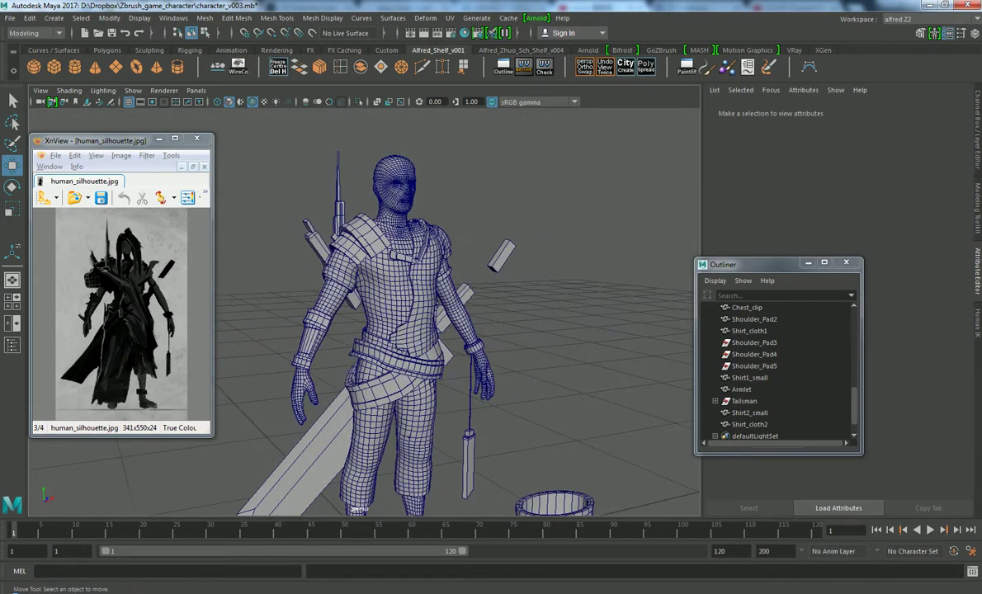
# Orbit to a lower three-quarter angle and select the shoulder pad piece
pyautogui.keyDown('alt'); pyautogui.moveTo(371, 313); pyautogui.dragTo(354, 305); pyautogui.keyUp('alt')
pyautogui.keyDown('alt'); pyautogui.moveTo(355, 305); pyautogui.dragTo(396, 305, button='right'); pyautogui.keyUp('alt')
pyautogui.keyDown('alt'); pyautogui.moveTo(396, 305); pyautogui.dragTo(347, 288); pyautogui.keyUp('alt')
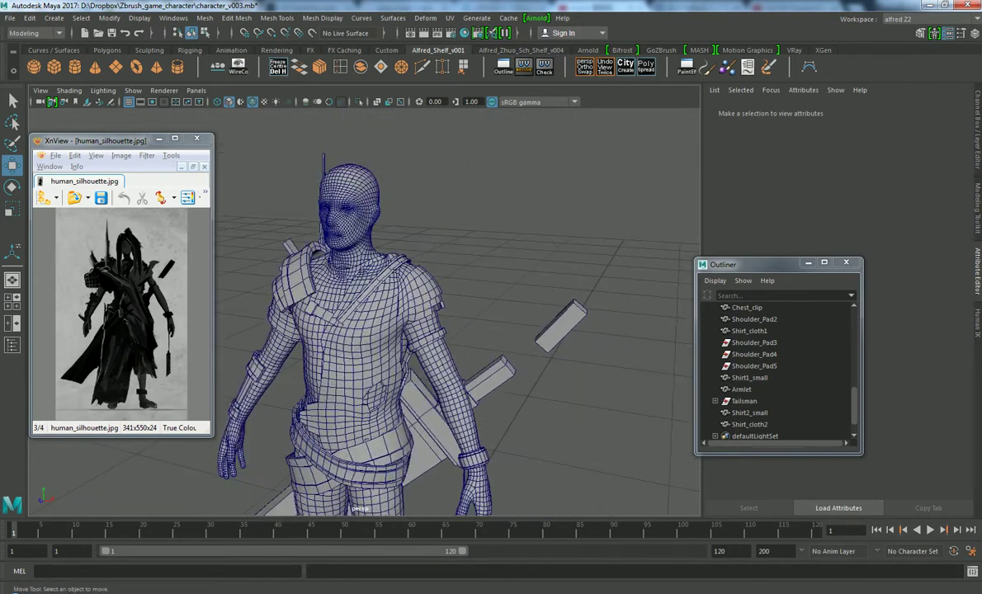
pyautogui.click(400, 285)
pyautogui.keyDown('ctrl'); pyautogui.click(399, 285); pyautogui.keyUp('ctrl')
pyautogui.moveTo(417, 274)
pyautogui.keyDown('alt'); pyautogui.mouseDown()
pyautogui.moveTo(396, 279)
pyautogui.moveTo(421, 282)
pyautogui.moveTo(413, 280)
pyautogui.mouseUp(); pyautogui.keyUp('alt')
pyautogui.click(396, 280)
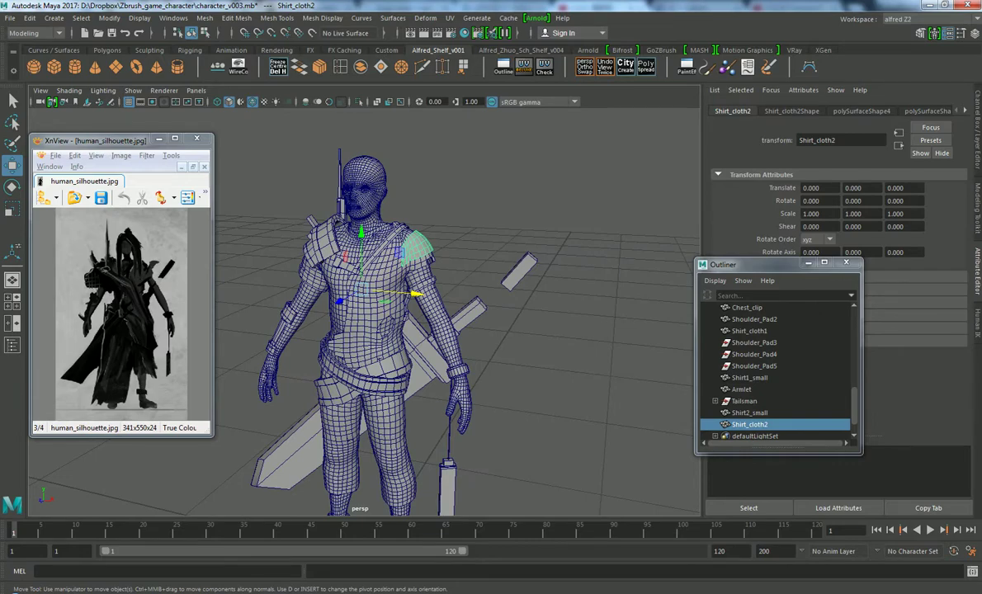
# Select the shoulder pad faces on Shirt_cloth2 in face mode
pyautogui.keyDown('alt'); pyautogui.moveTo(412, 280); pyautogui.dragTo(421, 285); pyautogui.keyUp('alt')
pyautogui.keyDown('alt'); pyautogui.moveTo(421, 285); pyautogui.dragTo(462, 284, button='right'); pyautogui.keyUp('alt')
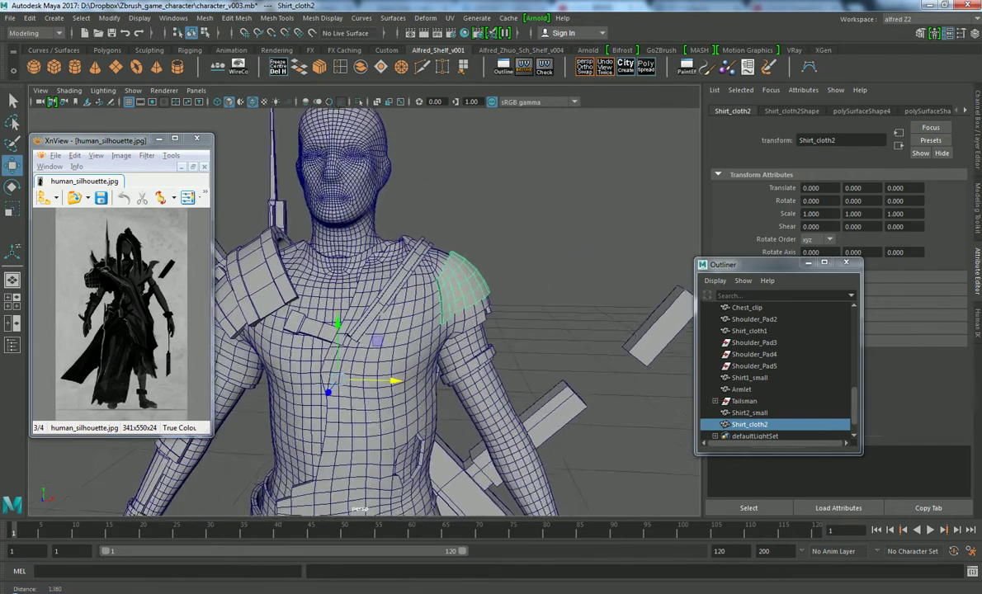
pyautogui.click(578, 189)
pyautogui.keyDown('alt'); pyautogui.moveTo(462, 284); pyautogui.dragTo(437, 289); pyautogui.keyUp('alt')
pyautogui.keyDown('alt'); pyautogui.moveTo(437, 289); pyautogui.dragTo(478, 289, button='right'); pyautogui.keyUp('alt')
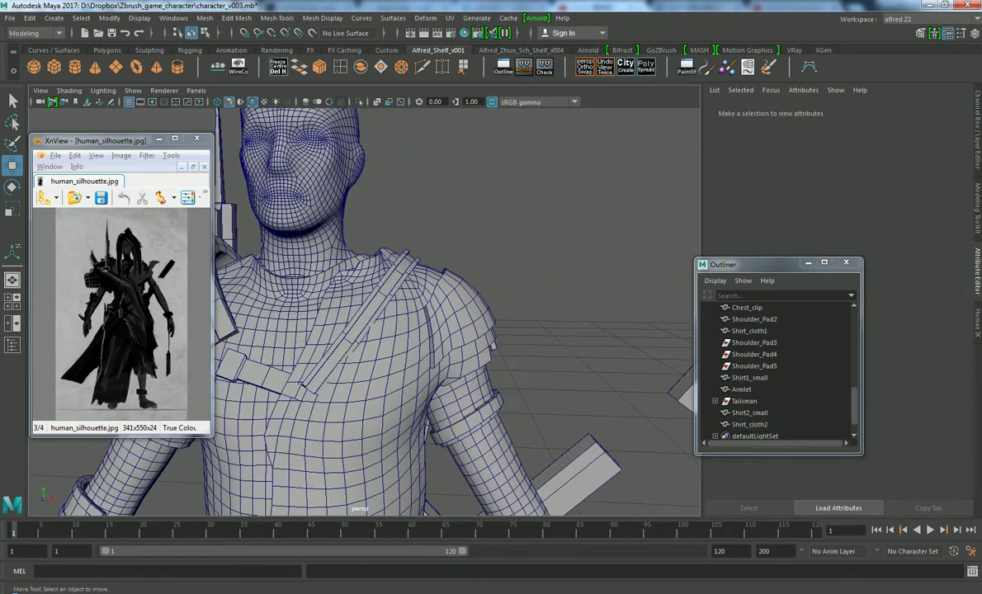
pyautogui.click(749, 424)
pyautogui.keyDown('alt'); pyautogui.moveTo(462, 288); pyautogui.dragTo(437, 288); pyautogui.keyUp('alt')
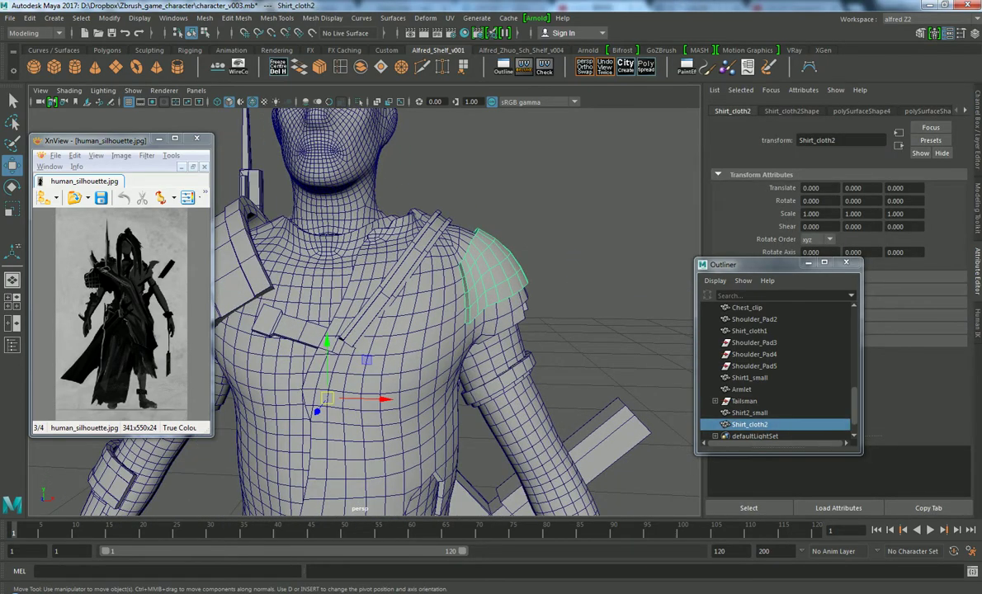
pyautogui.moveTo(450, 268); pyautogui.dragTo(477, 291, button='right')
pyautogui.click(468, 301)
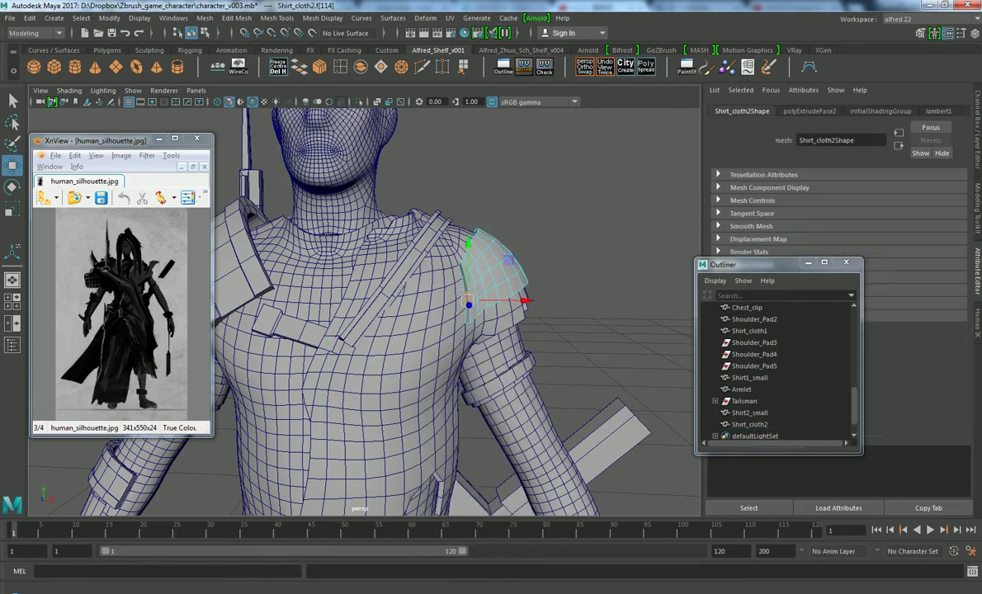
pyautogui.keyDown('alt'); pyautogui.moveTo(462, 289); pyautogui.dragTo(433, 290); pyautogui.keyUp('alt')
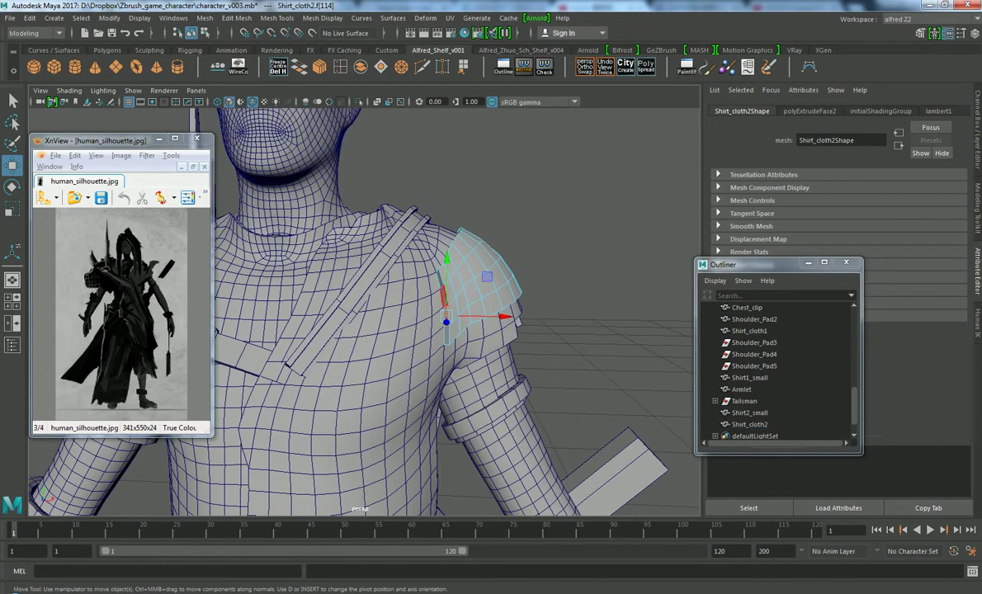
# Extrude the shoulder faces outward to a Local Translate Z of about 0.05
pyautogui.hotkey('ctrl', 'e')
pyautogui.moveTo(515, 224)
pyautogui.mouseDown(button='middle')
pyautogui.moveTo(472, 222)
pyautogui.moveTo(472, 247)
pyautogui.mouseUp(button='middle')
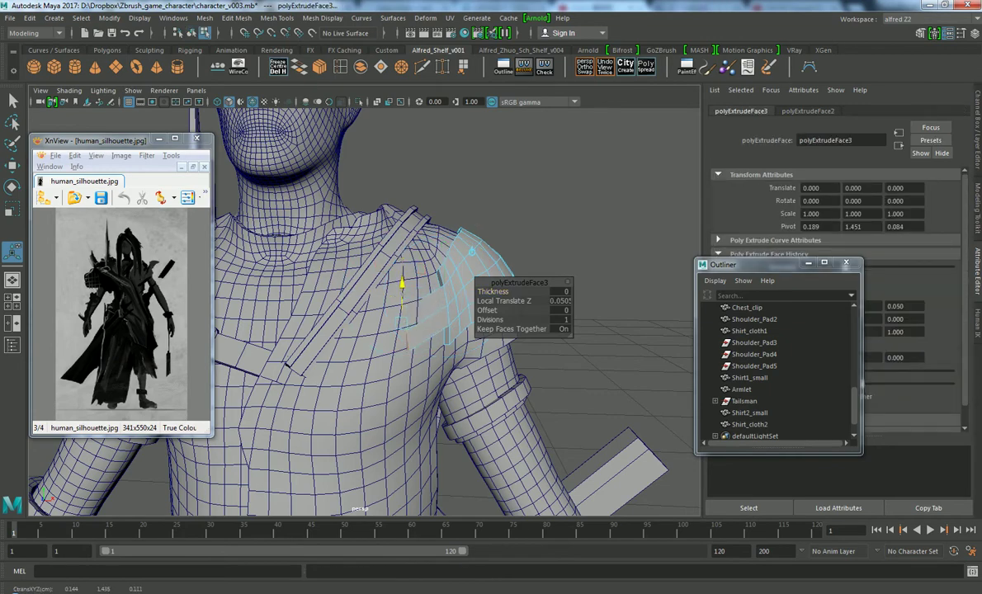
pyautogui.press('w')
pyautogui.keyDown('alt'); pyautogui.moveTo(470, 250); pyautogui.dragTo(429, 330); pyautogui.keyUp('alt')
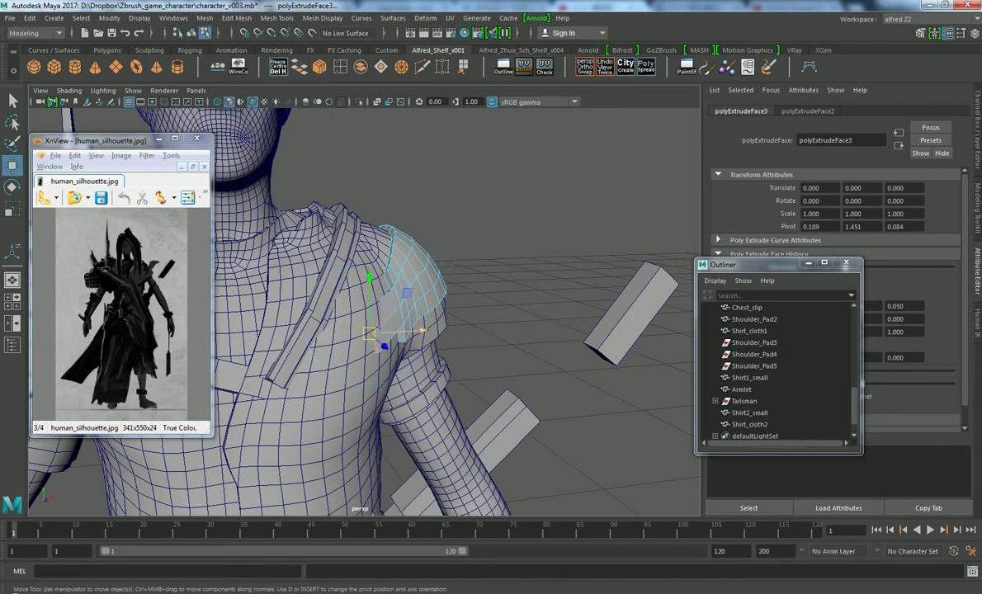
pyautogui.click(386, 331)
pyautogui.hotkey('ctrl', 'z')
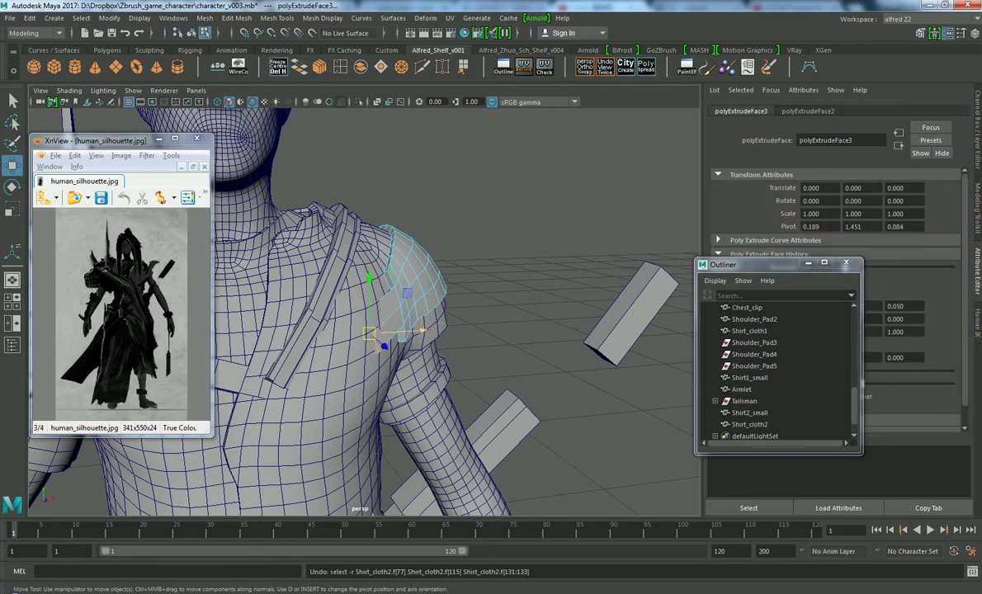
pyautogui.moveTo(383, 345); pyautogui.dragTo(385, 348)
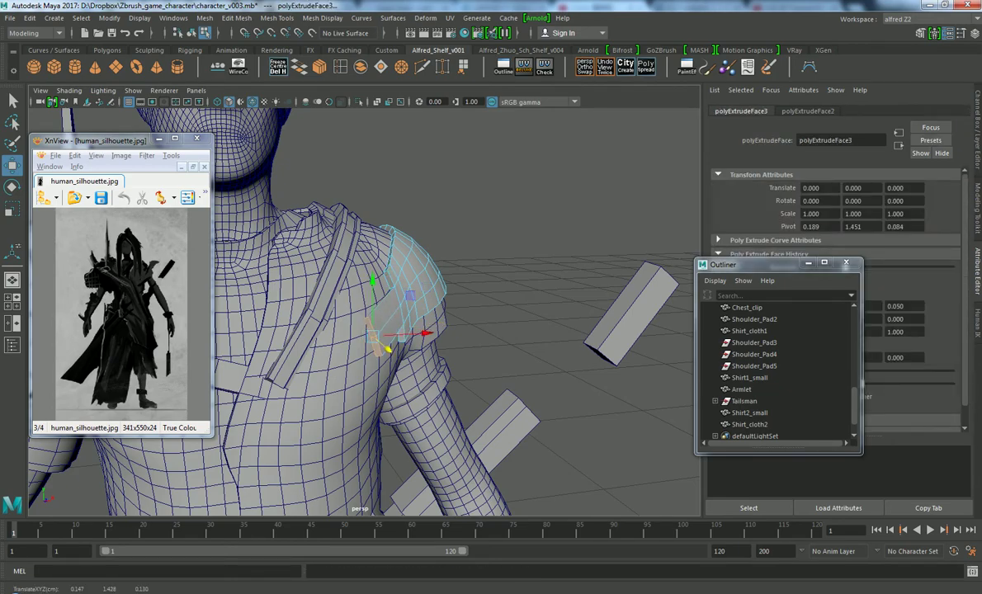
# Check the thickened shoulder pad from side and front views, then clear the selection
pyautogui.scroll(-3, 394, 272)
pyautogui.moveTo(394, 272); pyautogui.dragTo(347, 280, button='right')
pyautogui.keyDown('alt'); pyautogui.moveTo(346, 281); pyautogui.dragTo(462, 272); pyautogui.keyUp('alt')
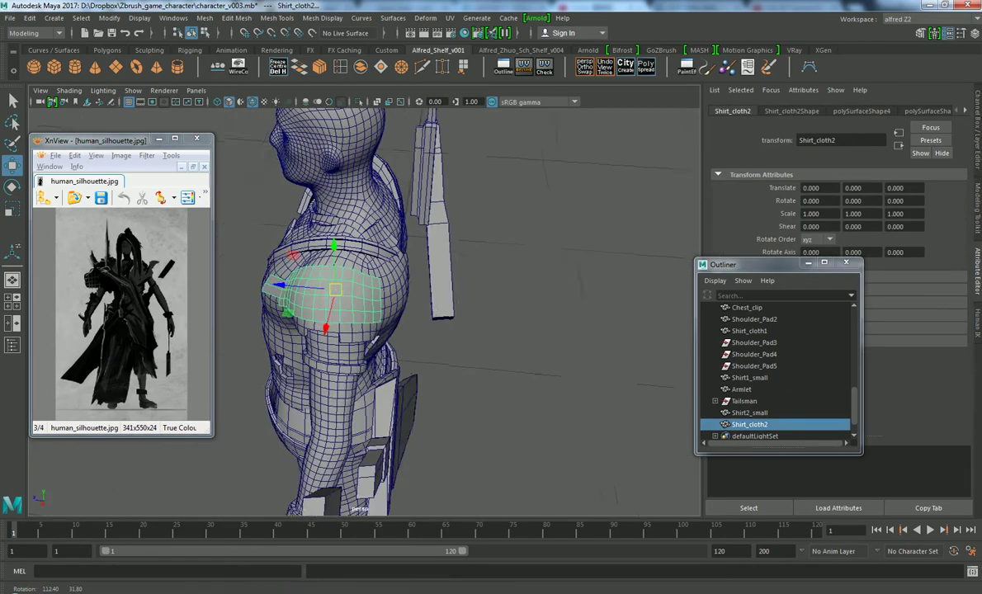
pyautogui.keyDown('alt'); pyautogui.moveTo(396, 313); pyautogui.dragTo(495, 326); pyautogui.keyUp('alt')
pyautogui.click(578, 206)
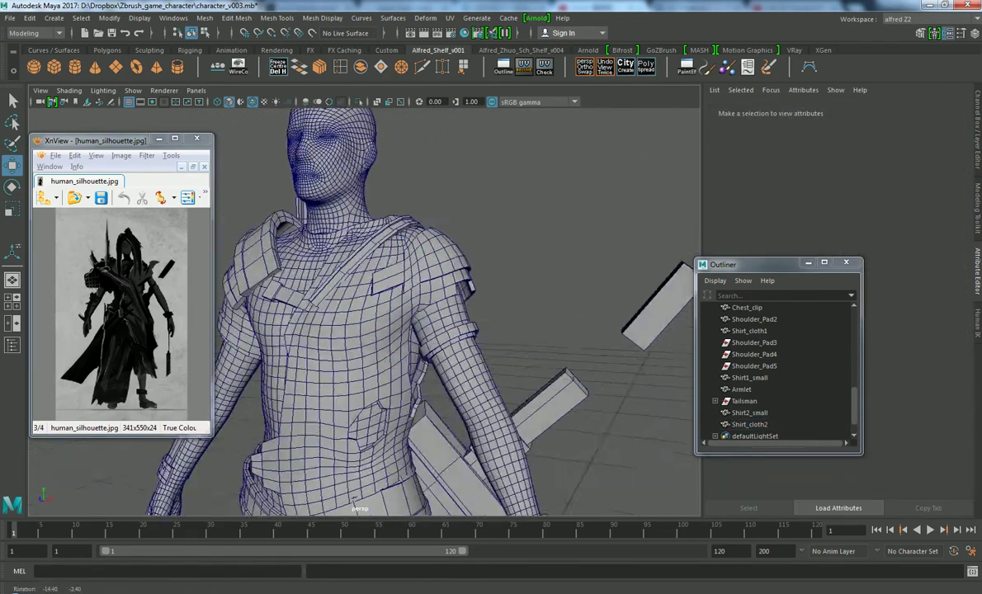
# Insert an edge loop across the Shirt_cloth2 shoulder pad
pyautogui.scroll(3, 421, 289)
pyautogui.click(446, 247)
pyautogui.keyDown('shift'); pyautogui.moveTo(445, 247); pyautogui.dragTo(416, 262, button='right'); pyautogui.keyUp('shift')
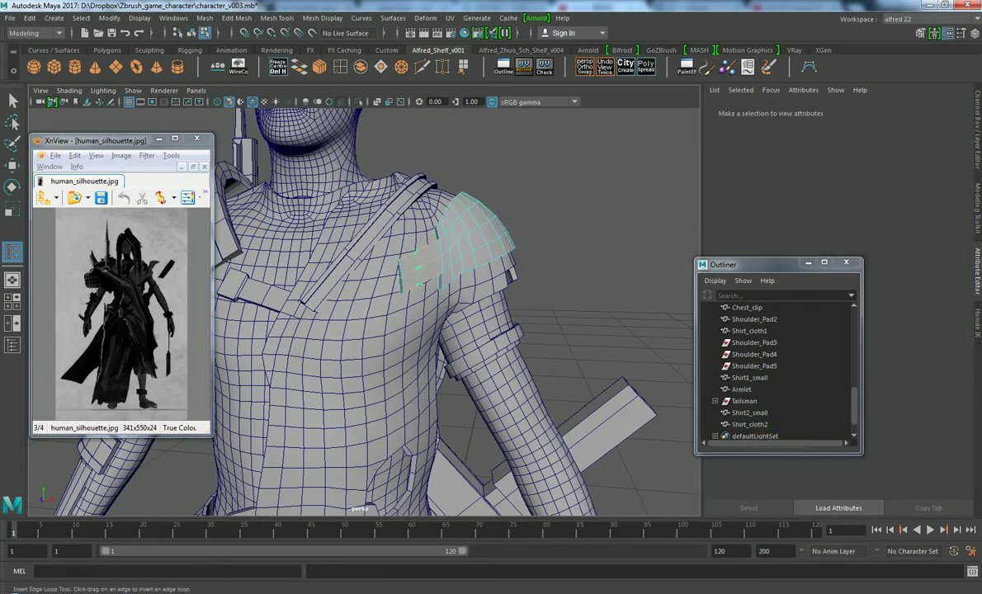
pyautogui.click(417, 262)
pyautogui.press('w')
pyautogui.moveTo(417, 263)
pyautogui.keyDown('alt'); pyautogui.mouseDown()
pyautogui.moveTo(466, 322)
pyautogui.moveTo(527, 272)
pyautogui.mouseUp(); pyautogui.keyUp('alt')
pyautogui.click(495, 291)
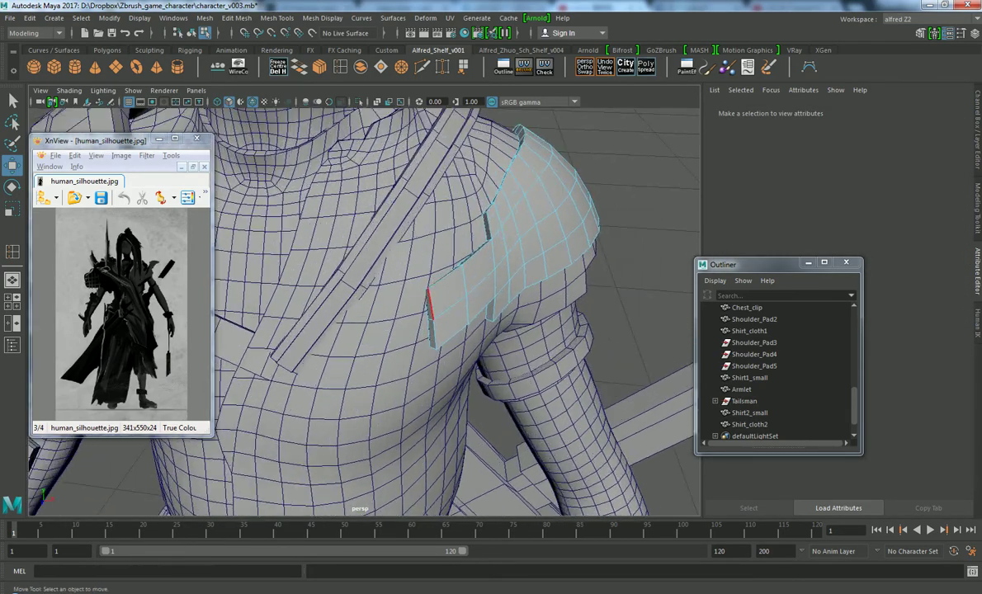
# Extrude a front face of the pad, squash it flat and tilt it
pyautogui.moveTo(429, 288); pyautogui.dragTo(427, 296, button='right')
pyautogui.click(450, 318)
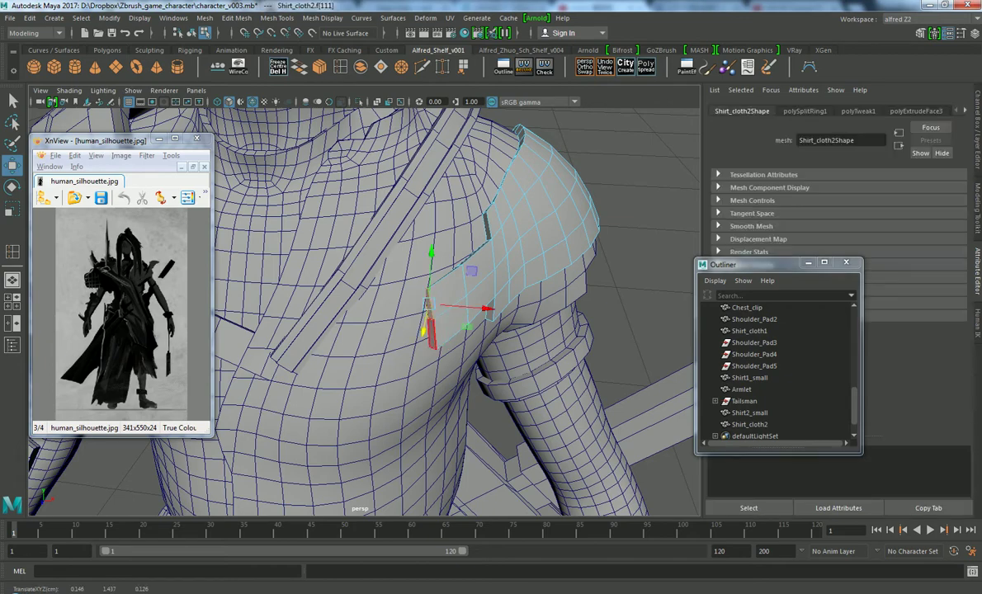
pyautogui.hotkey('ctrl', 'e')
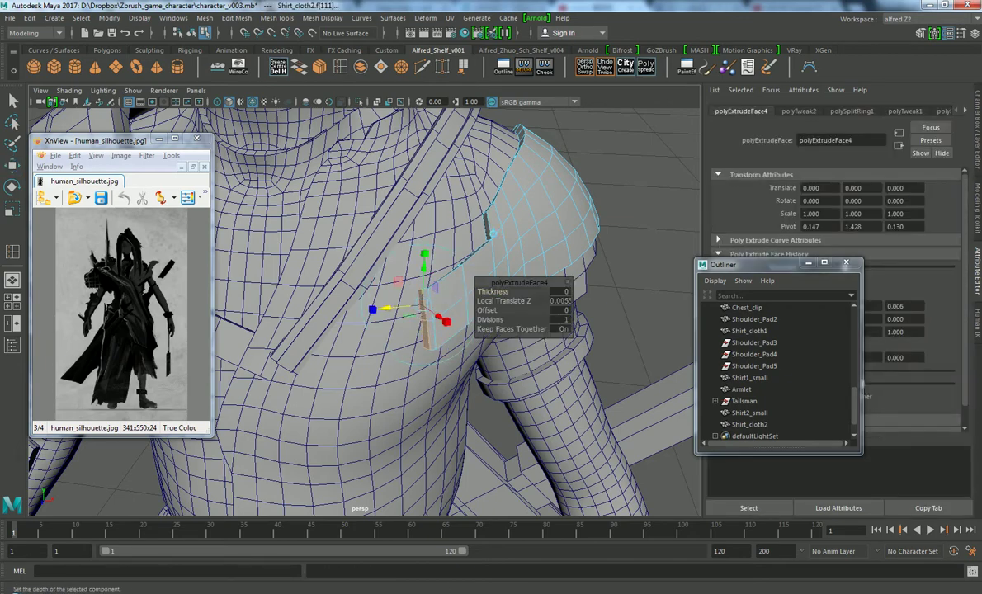
pyautogui.press('r')
pyautogui.moveTo(424, 271); pyautogui.dragTo(425, 279)
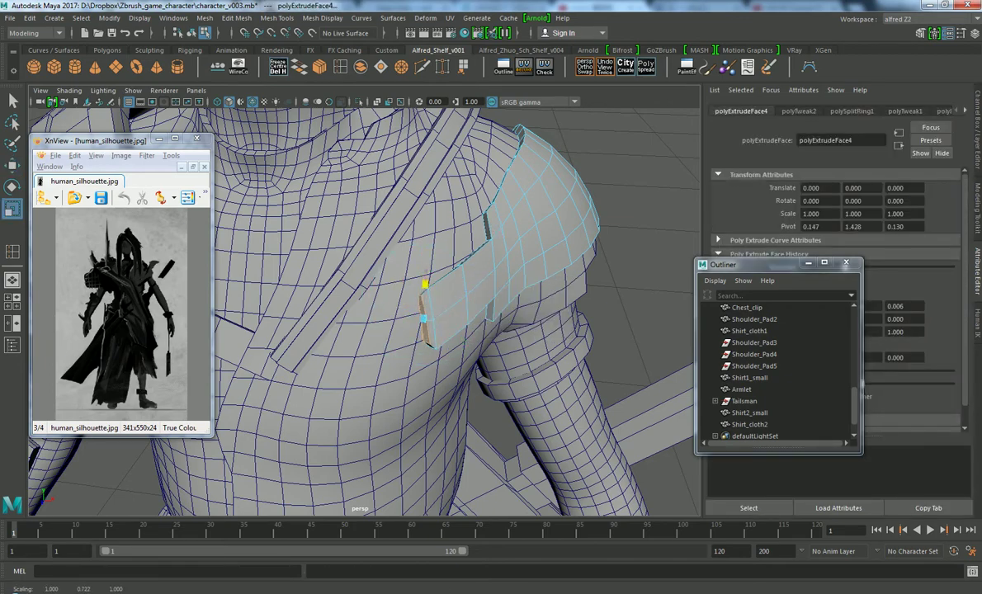
pyautogui.press('w')
pyautogui.moveTo(429, 396)
pyautogui.keyDown('alt'); pyautogui.mouseDown()
pyautogui.moveTo(483, 487)
pyautogui.moveTo(429, 495)
pyautogui.mouseUp(); pyautogui.keyUp('alt')
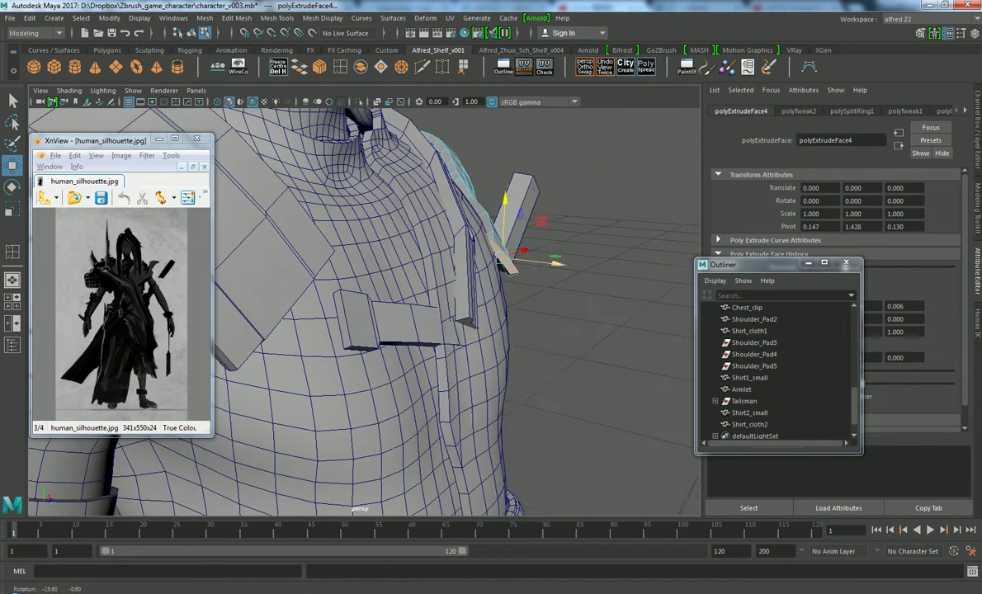
pyautogui.press('e')
pyautogui.moveTo(541, 239)
pyautogui.mouseDown()
pyautogui.moveTo(544, 225)
pyautogui.moveTo(475, 264)
pyautogui.mouseUp()
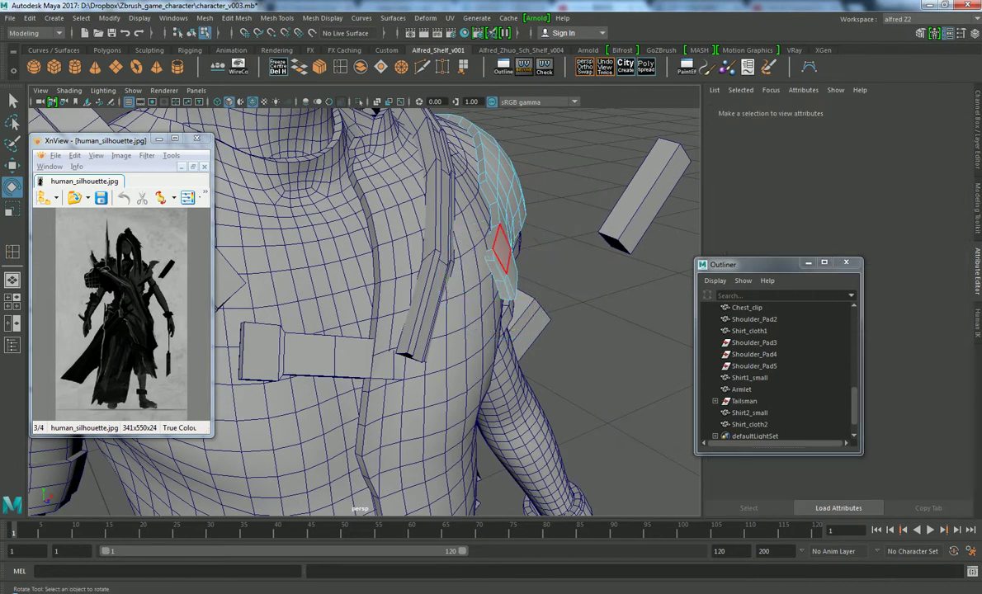
# Rotate and scale the pad's components to shape the raised strip
pyautogui.click(495, 214)
pyautogui.moveTo(495, 247); pyautogui.dragTo(462, 247, button='right')
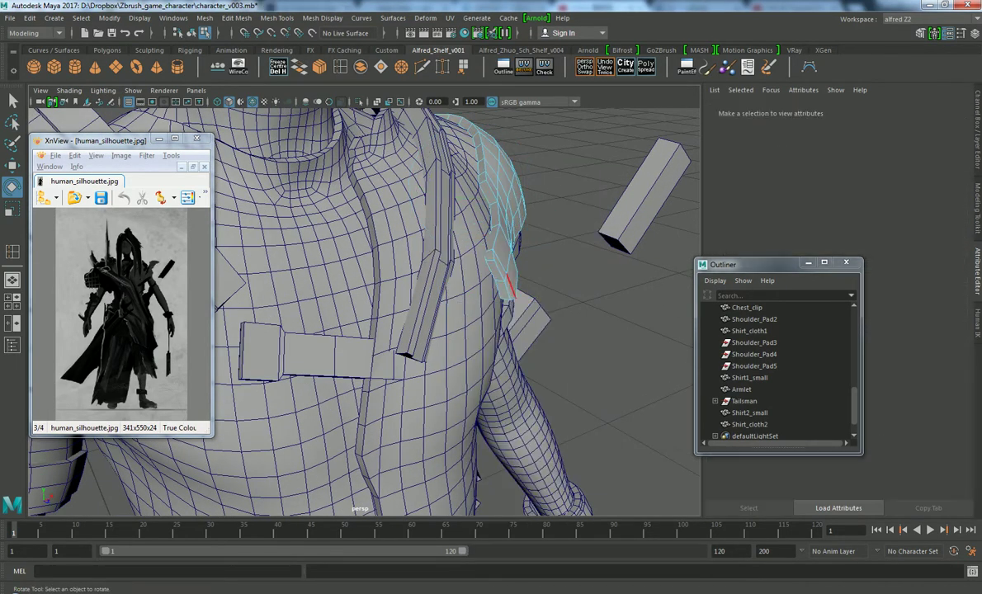
pyautogui.click(504, 264)
pyautogui.moveTo(532, 253)
pyautogui.mouseDown()
pyautogui.moveTo(498, 250)
pyautogui.moveTo(461, 272)
pyautogui.moveTo(404, 281)
pyautogui.mouseUp()
pyautogui.press('r')
pyautogui.click(452, 247)
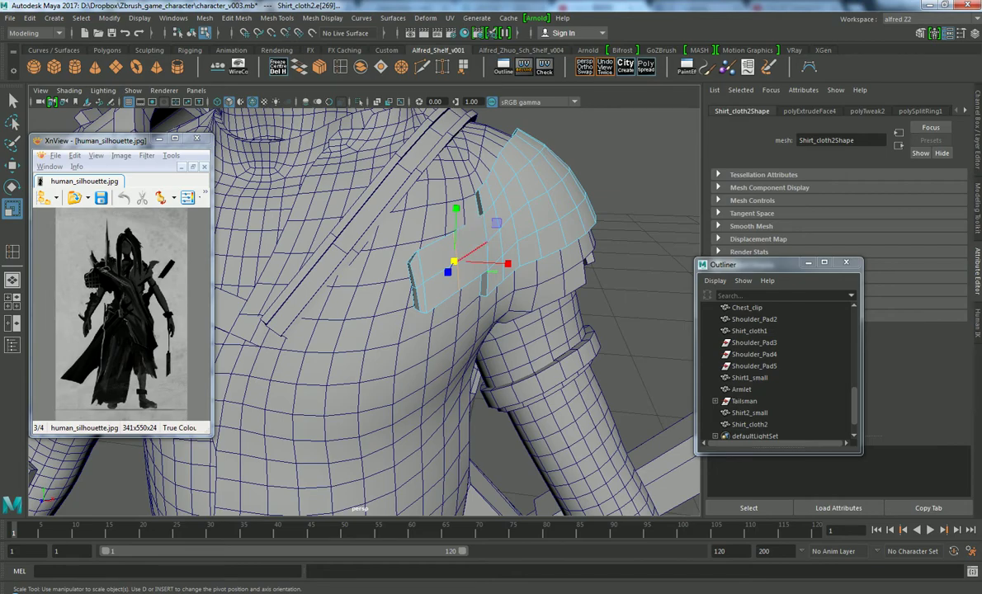
# Stretch and raise the strip's border edges to lift the flap
pyautogui.keyDown('alt'); pyautogui.moveTo(396, 280); pyautogui.dragTo(446, 280); pyautogui.keyUp('alt')
pyautogui.moveTo(503, 186); pyautogui.dragTo(462, 248)
pyautogui.scroll(3, 416, 263)
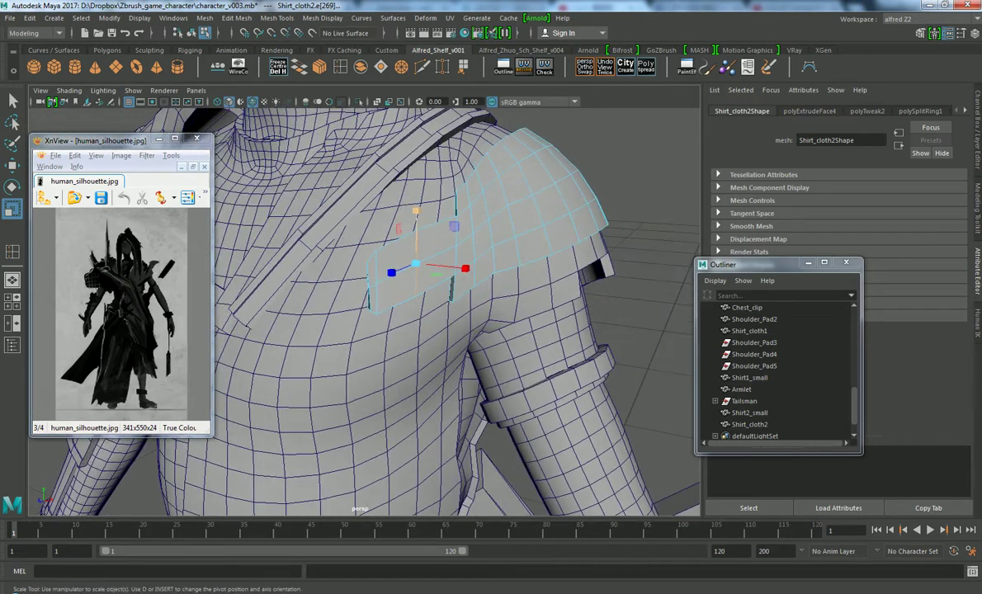
pyautogui.click(452, 289)
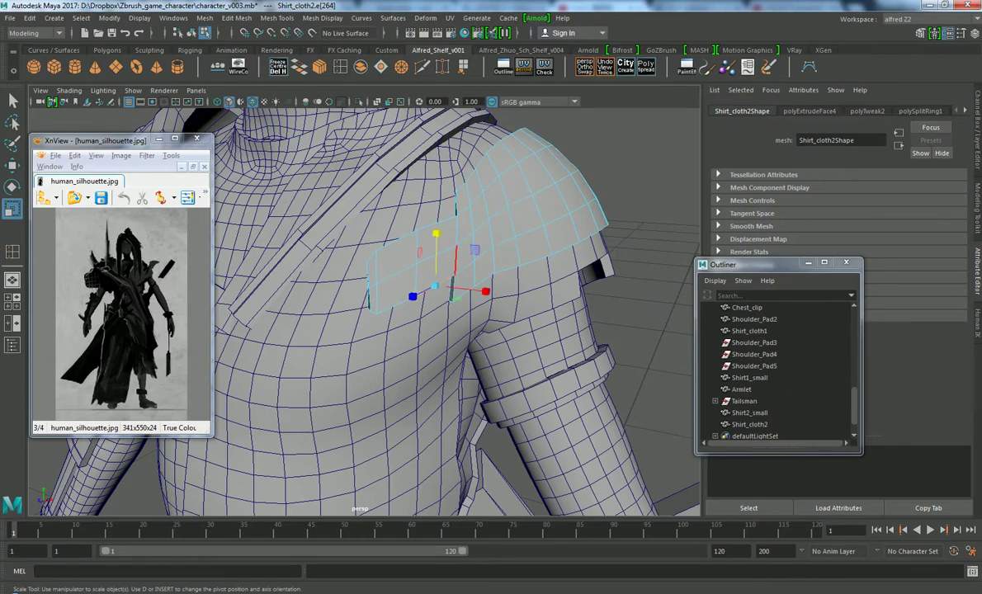
pyautogui.keyDown('alt'); pyautogui.moveTo(454, 273); pyautogui.dragTo(474, 247); pyautogui.keyUp('alt')
pyautogui.click(469, 247)
pyautogui.press('w')
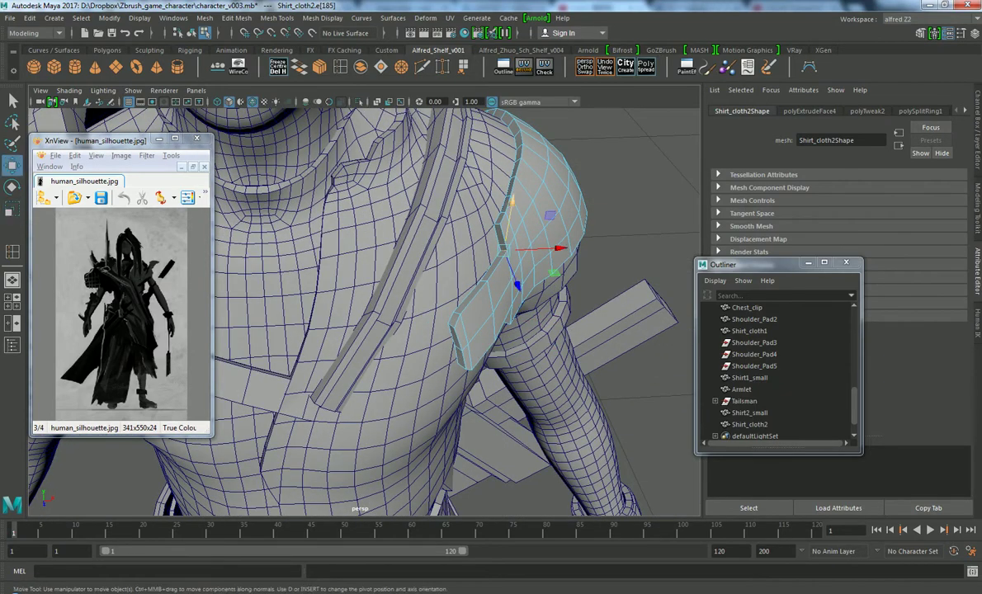
pyautogui.moveTo(511, 200); pyautogui.dragTo(512, 198)
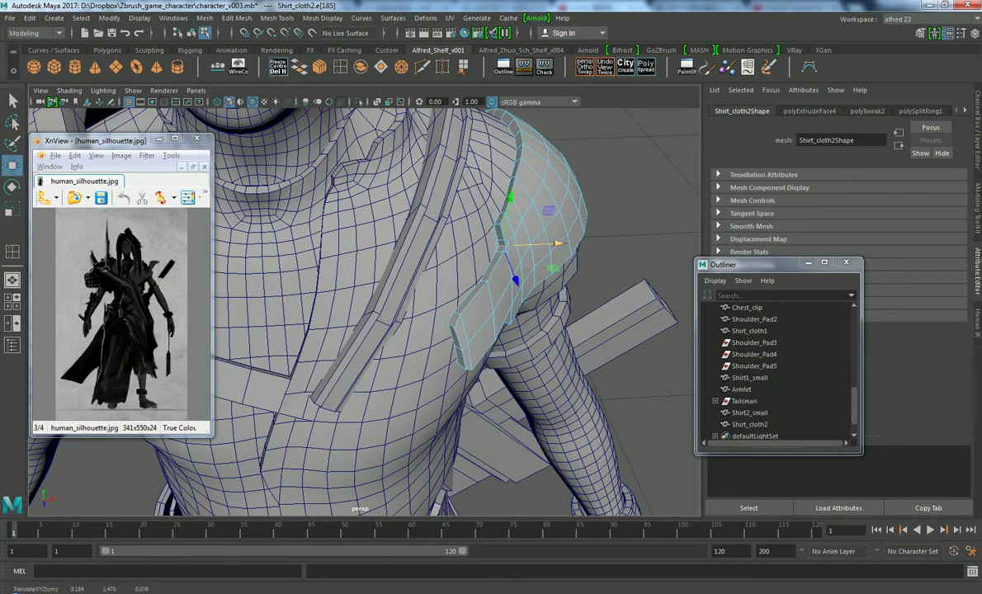
pyautogui.moveTo(512, 248)
pyautogui.keyDown('alt'); pyautogui.mouseDown()
pyautogui.moveTo(478, 240)
pyautogui.moveTo(511, 297)
pyautogui.mouseUp(); pyautogui.keyUp('alt')
pyautogui.click(519, 198)
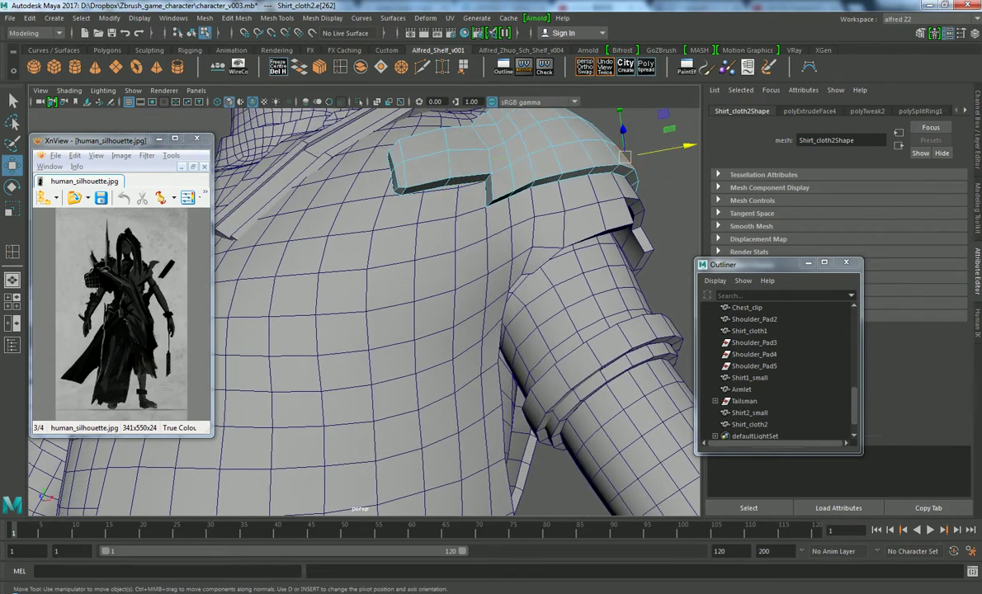
# Move the strip's rim edges up and sideways to layer the flap over the pad
pyautogui.click(486, 189)
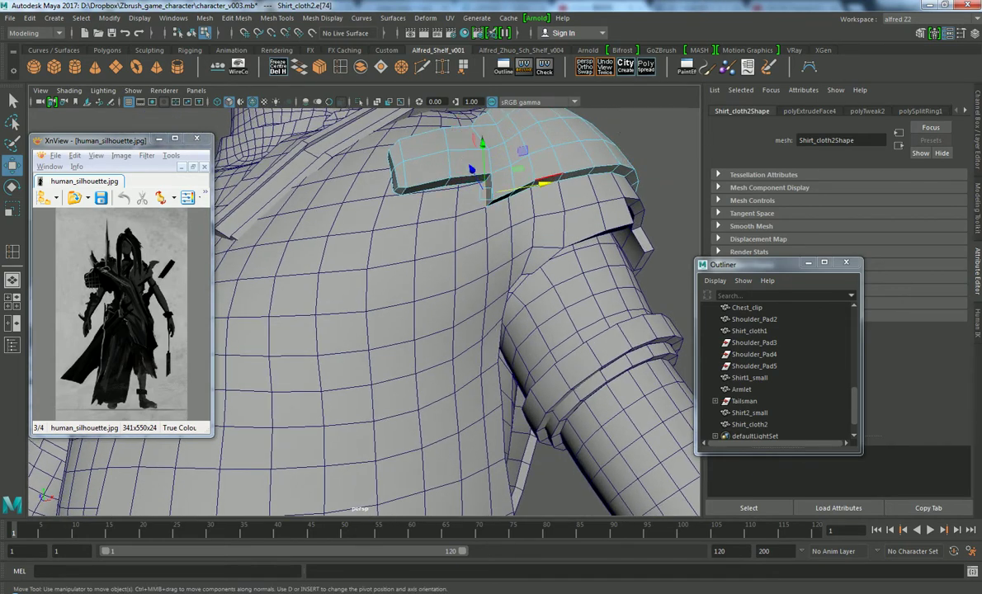
pyautogui.click(607, 168)
pyautogui.moveTo(490, 188)
pyautogui.keyDown('alt'); pyautogui.mouseDown()
pyautogui.moveTo(509, 165)
pyautogui.moveTo(462, 171)
pyautogui.mouseUp(); pyautogui.keyUp('alt')
pyautogui.click(508, 180)
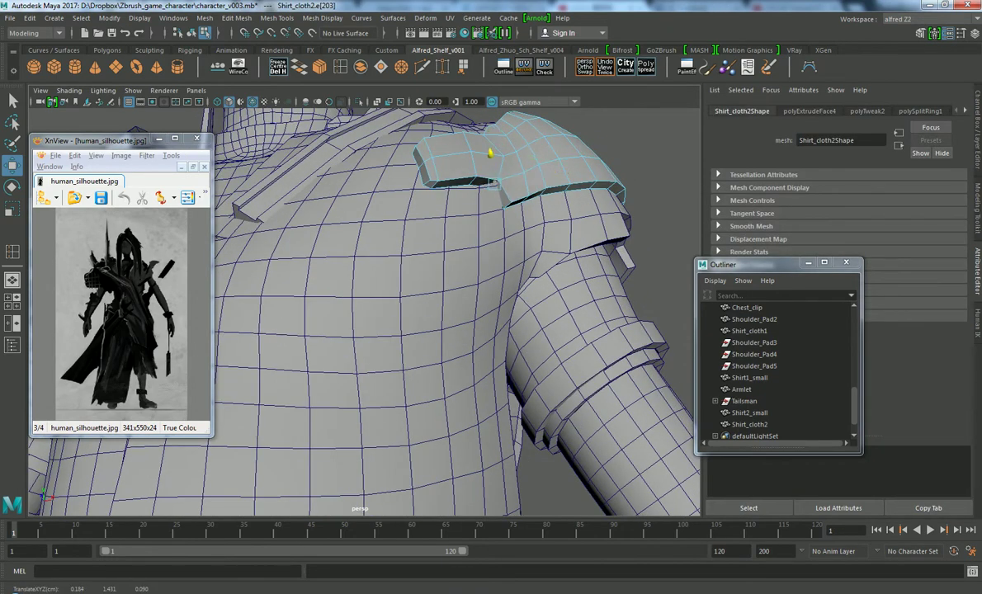
pyautogui.press('w')
pyautogui.keyDown('alt'); pyautogui.moveTo(490, 162); pyautogui.dragTo(520, 169); pyautogui.keyUp('alt')
pyautogui.moveTo(575, 223)
pyautogui.keyDown('alt'); pyautogui.mouseDown()
pyautogui.moveTo(585, 265)
pyautogui.moveTo(559, 270)
pyautogui.moveTo(528, 248)
pyautogui.mouseUp(); pyautogui.keyUp('alt')
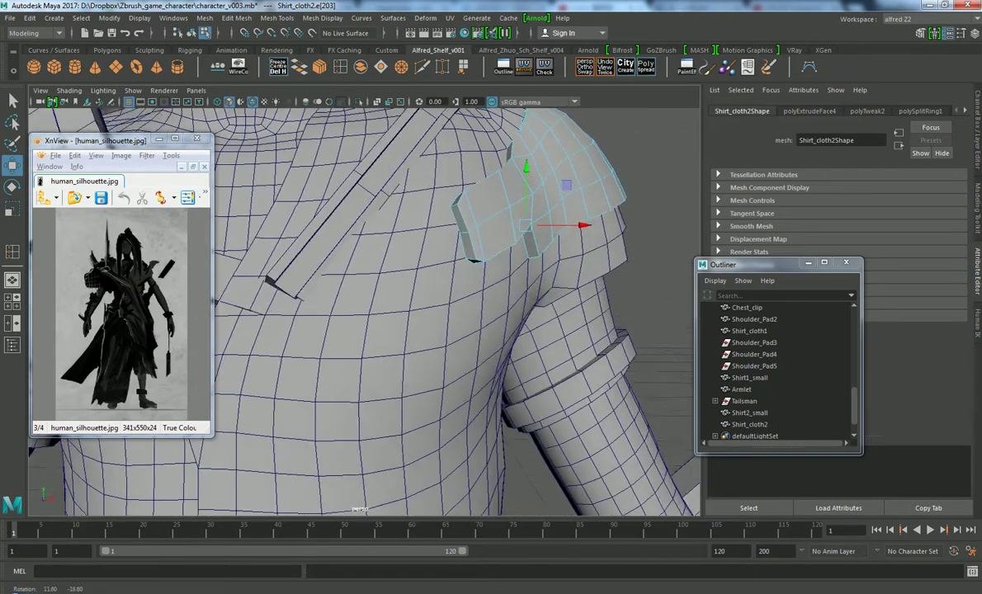
pyautogui.moveTo(490, 154); pyautogui.dragTo(483, 157)
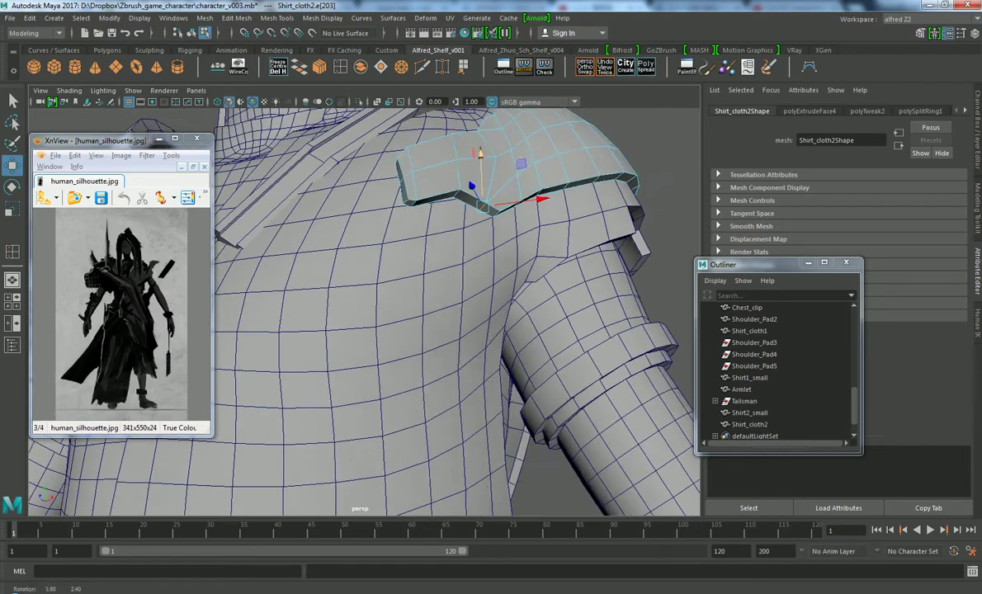
pyautogui.moveTo(520, 239); pyautogui.dragTo(512, 240)
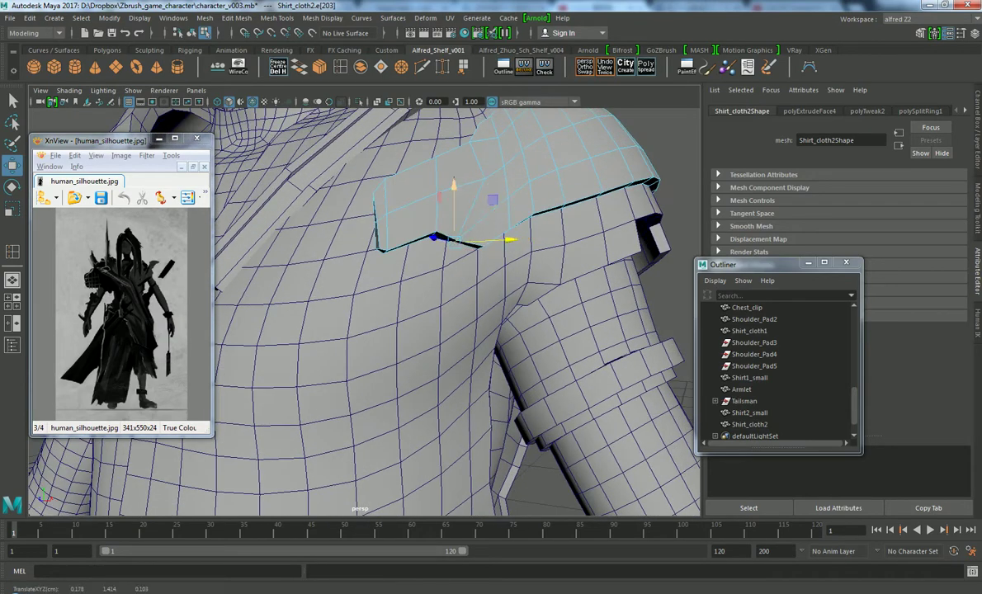
# Return to object mode and show the full character wearing the shoulder pad
pyautogui.keyDown('alt'); pyautogui.moveTo(462, 248); pyautogui.dragTo(396, 248, button='right'); pyautogui.keyUp('alt')
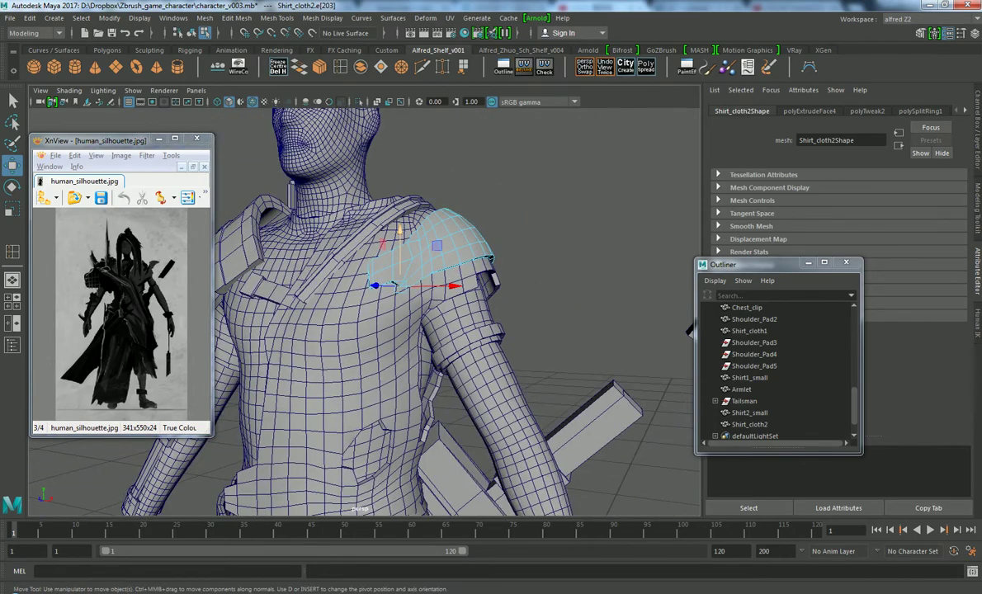
pyautogui.keyDown('alt'); pyautogui.moveTo(462, 248); pyautogui.dragTo(495, 247); pyautogui.keyUp('alt')
pyautogui.moveTo(433, 235); pyautogui.dragTo(479, 203, button='right')
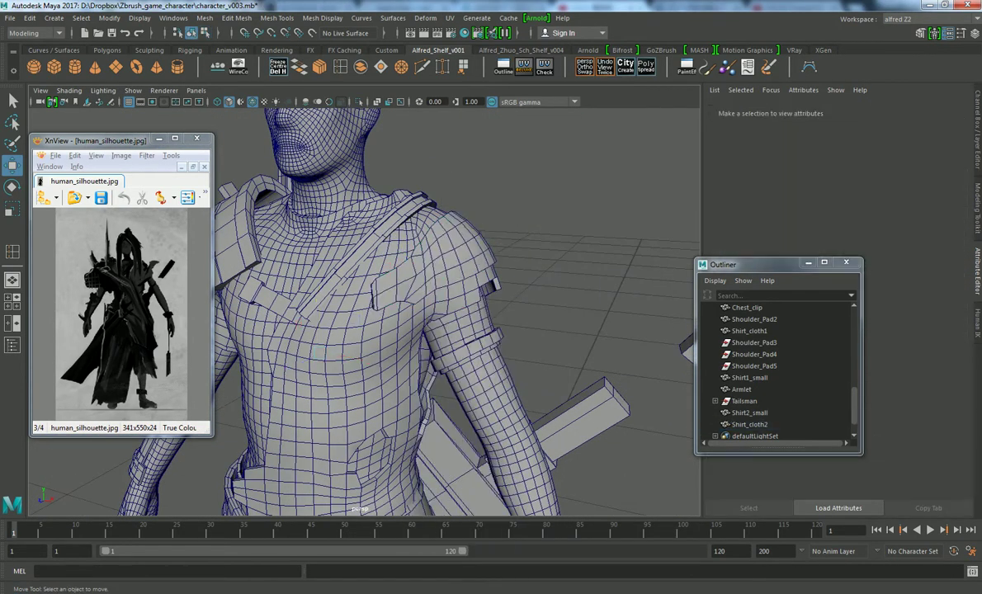
pyautogui.keyDown('alt'); pyautogui.moveTo(462, 248); pyautogui.dragTo(396, 247, button='right'); pyautogui.keyUp('alt')
pyautogui.keyDown('alt'); pyautogui.moveTo(396, 248); pyautogui.dragTo(478, 247); pyautogui.keyUp('alt')
pyautogui.moveTo(478, 247)
pyautogui.keyDown('alt'); pyautogui.mouseDown(button='right')
pyautogui.moveTo(511, 247)
pyautogui.moveTo(412, 247)
pyautogui.mouseUp(button='right'); pyautogui.keyUp('alt')
pyautogui.keyDown('alt'); pyautogui.moveTo(412, 247); pyautogui.dragTo(478, 247); pyautogui.keyUp('alt')
pyautogui.keyDown('alt'); pyautogui.moveTo(478, 248); pyautogui.dragTo(520, 247, button='right'); pyautogui.keyUp('alt')
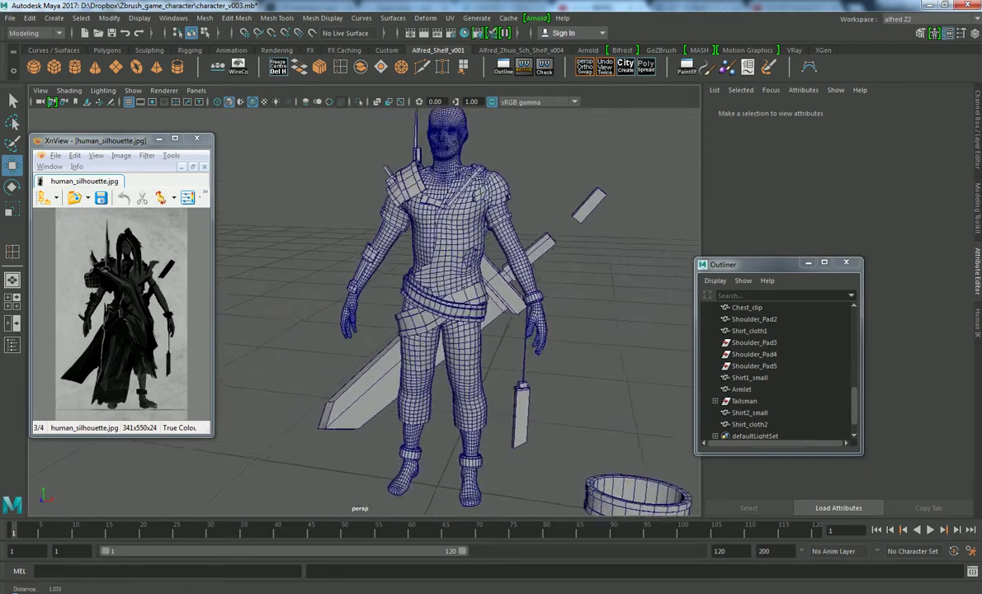
pyautogui.moveTo(462, 248)
pyautogui.keyDown('alt'); pyautogui.mouseDown()
pyautogui.moveTo(429, 247)
pyautogui.moveTo(446, 256)
pyautogui.moveTo(478, 247)
pyautogui.moveTo(437, 247)
pyautogui.mouseUp(); pyautogui.keyUp('alt')
pyautogui.moveTo(437, 247)
pyautogui.keyDown('alt'); pyautogui.mouseDown(button='right')
pyautogui.moveTo(478, 248)
pyautogui.moveTo(445, 248)
pyautogui.mouseUp(button='right'); pyautogui.keyUp('alt')
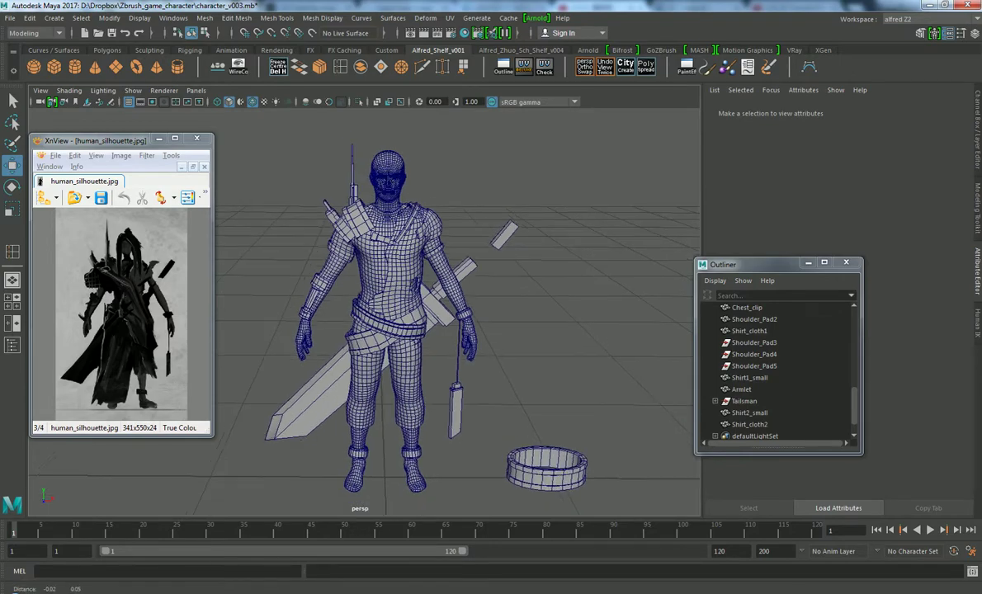
pyautogui.keyDown('alt'); pyautogui.moveTo(462, 248); pyautogui.dragTo(462, 264, button='middle'); pyautogui.keyUp('alt')
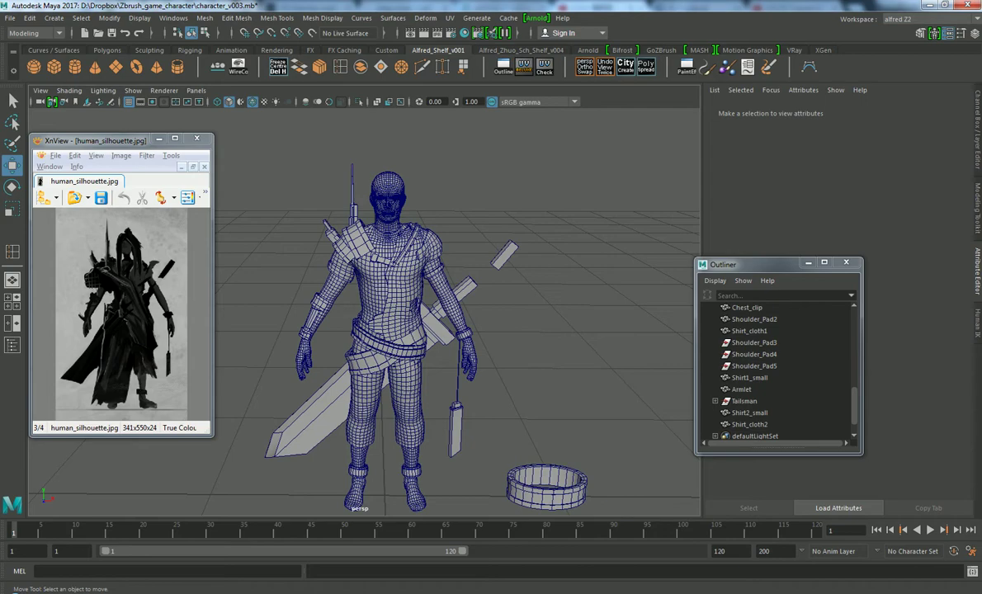
pyautogui.moveTo(462, 264)
pyautogui.keyDown('alt'); pyautogui.mouseDown()
pyautogui.moveTo(528, 264)
pyautogui.moveTo(462, 264)
pyautogui.mouseUp(); pyautogui.keyUp('alt')
pyautogui.keyDown('alt'); pyautogui.moveTo(462, 264); pyautogui.dragTo(438, 264, button='right'); pyautogui.keyUp('alt')
pyautogui.scroll(2, 413, 313)
pyautogui.scroll(1, 413, 313)
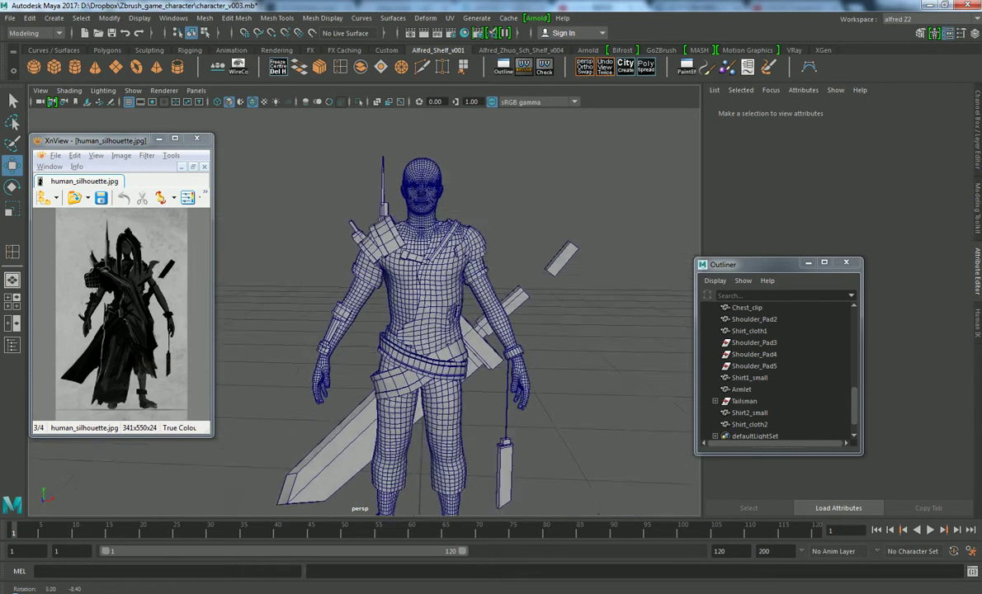
pyautogui.scroll(1, 413, 313)
pyautogui.scroll(2, 412, 314)
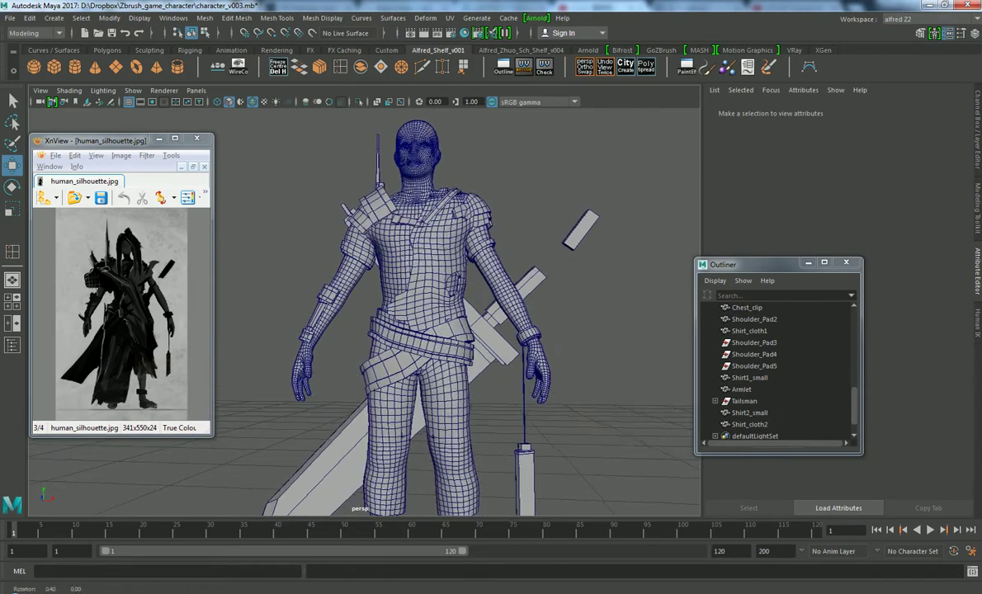
pyautogui.moveTo(462, 264)
pyautogui.keyDown('alt'); pyautogui.mouseDown()
pyautogui.moveTo(511, 268)
pyautogui.moveTo(466, 264)
pyautogui.moveTo(512, 263)
pyautogui.moveTo(495, 248)
pyautogui.moveTo(503, 264)
pyautogui.moveTo(578, 248)
pyautogui.moveTo(627, 256)
pyautogui.moveTo(371, 261)
pyautogui.mouseUp(); pyautogui.keyUp('alt')
pyautogui.scroll(-2, 413, 313)
pyautogui.scroll(1, 413, 314)
pyautogui.click(559, 270)
pyautogui.click(610, 206)
# Select Shirt_cloth1 and switch back to shaded display with wireframe
pyautogui.click(309, 347)
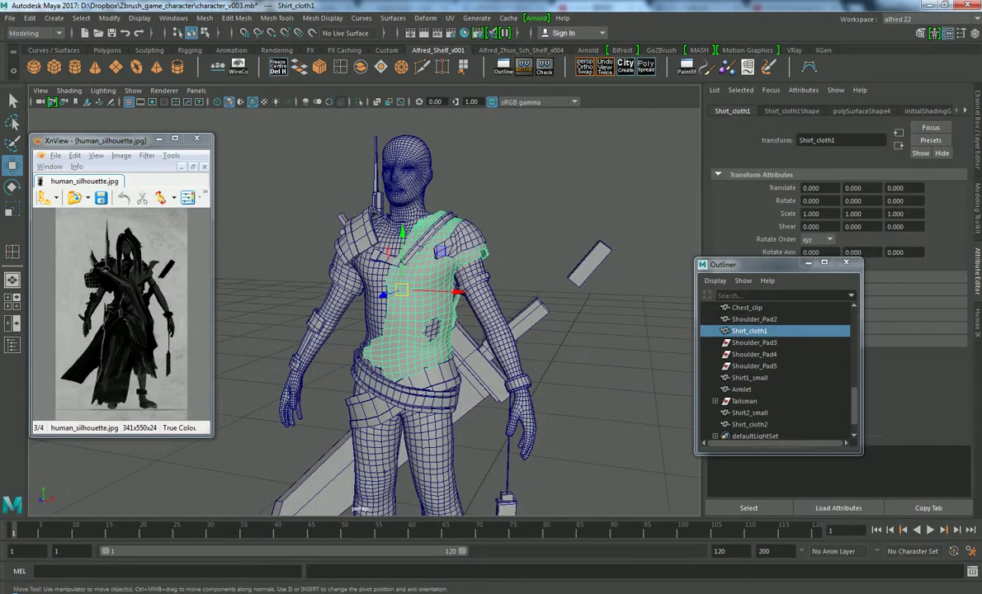
pyautogui.moveTo(371, 260)
pyautogui.keyDown('alt'); pyautogui.mouseDown()
pyautogui.moveTo(347, 256)
pyautogui.moveTo(392, 258)
pyautogui.mouseUp(); pyautogui.keyUp('alt')
pyautogui.press('4')
pyautogui.press('1')
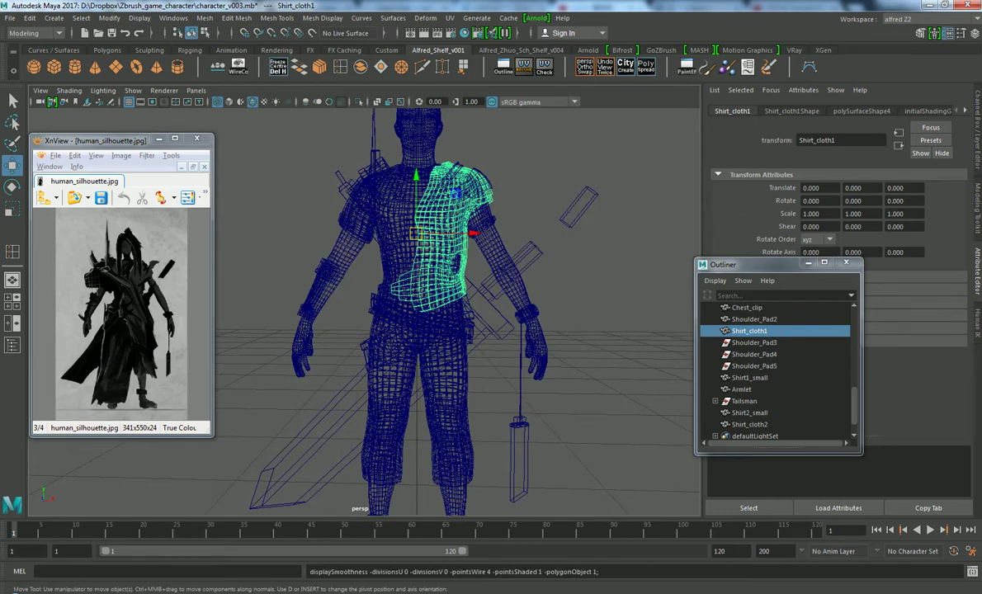
pyautogui.press('5')
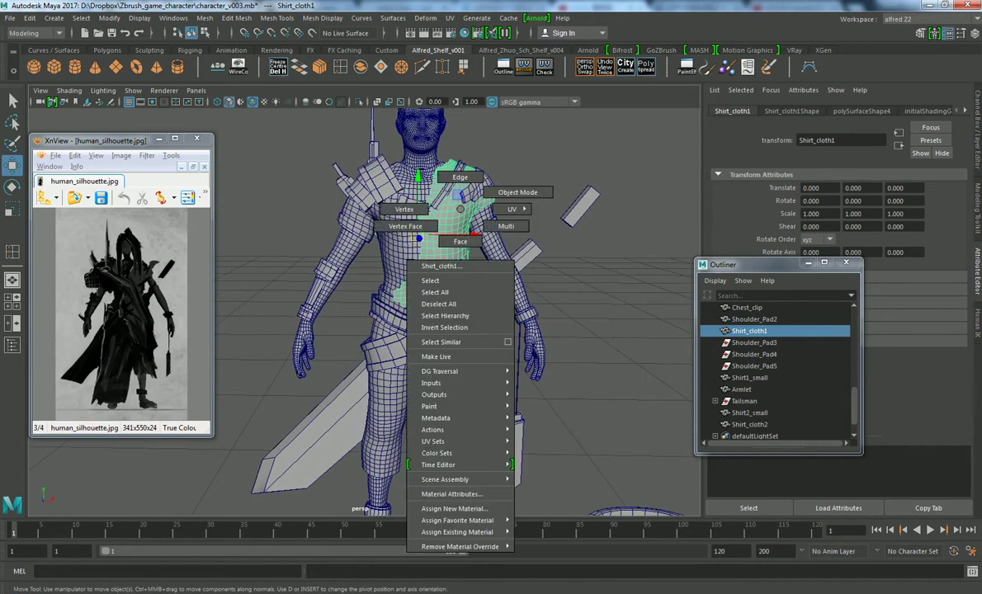
# Soft-select the shirt's waist vertices and pull its lower edge down over the hip
pyautogui.moveTo(438, 216); pyautogui.dragTo(376, 195, button='right')
pyautogui.click(459, 300)
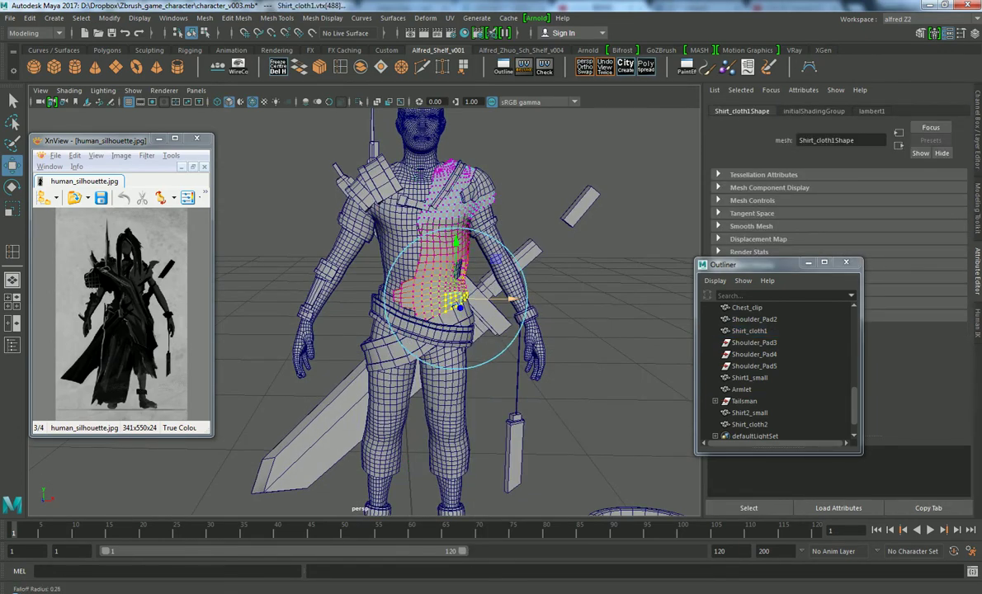
pyautogui.moveTo(455, 247); pyautogui.dragTo(454, 263)
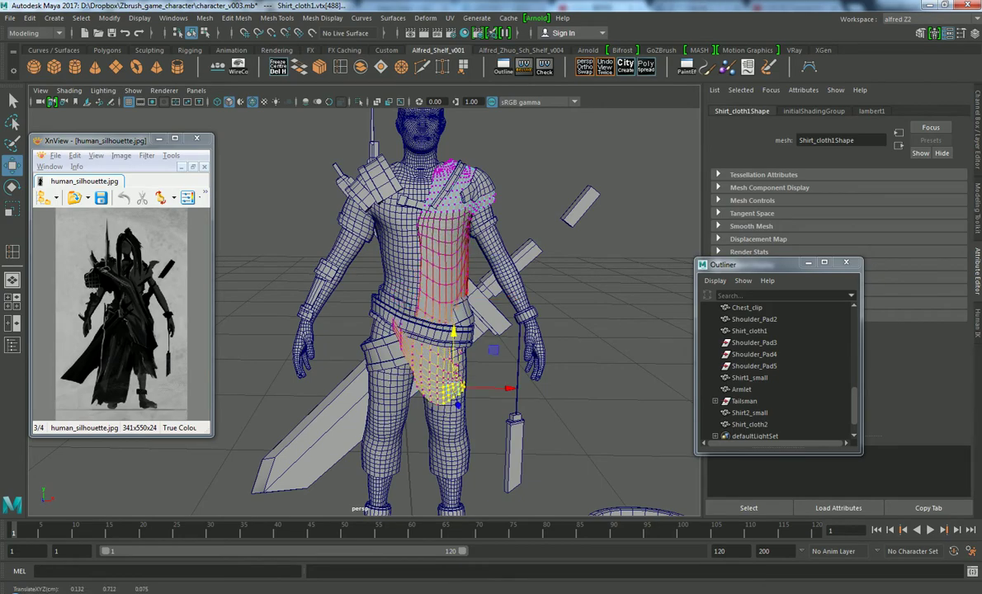
pyautogui.moveTo(454, 332); pyautogui.dragTo(454, 317)
pyautogui.click(594, 429)
# Shift the lower shirt vertices about 0.097 sideways, then return to Object Mode
pyautogui.moveTo(594, 429)
pyautogui.keyDown('alt'); pyautogui.mouseDown()
pyautogui.moveTo(429, 314)
pyautogui.moveTo(462, 313)
pyautogui.mouseUp(); pyautogui.keyUp('alt')
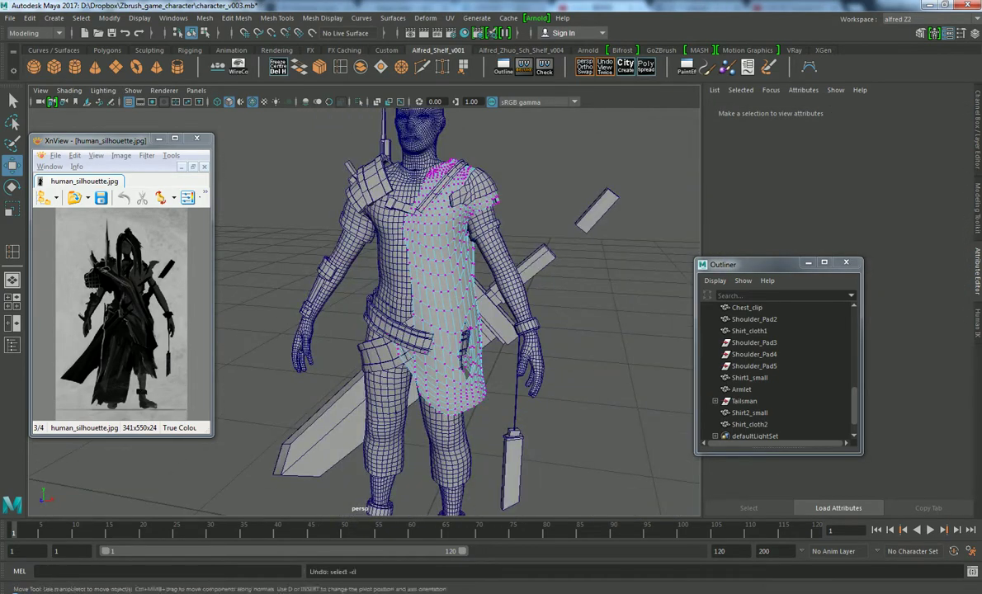
pyautogui.click(441, 400)
pyautogui.moveTo(446, 362)
pyautogui.mouseDown()
pyautogui.moveTo(446, 350)
pyautogui.moveTo(495, 346)
pyautogui.moveTo(437, 211)
pyautogui.mouseUp()
pyautogui.rightClick(437, 211)
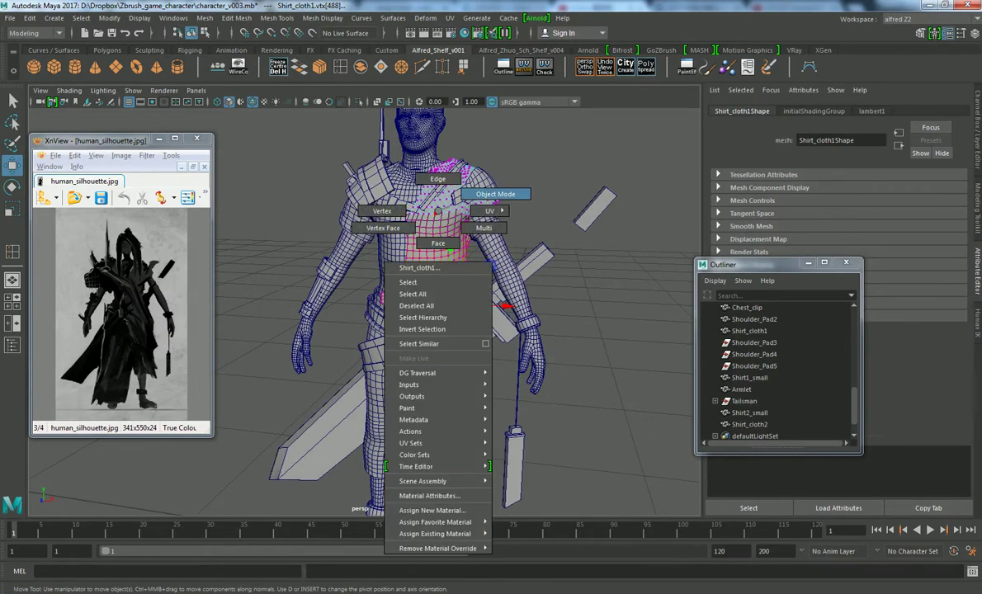
pyautogui.click(495, 194)
# Review the reshaped shirt from several angles and reselect Shirt_cloth1
pyautogui.moveTo(495, 194)
pyautogui.keyDown('alt'); pyautogui.mouseDown()
pyautogui.moveTo(560, 198)
pyautogui.moveTo(512, 198)
pyautogui.mouseUp(); pyautogui.keyUp('alt')
pyautogui.keyDown('alt'); pyautogui.moveTo(511, 198); pyautogui.dragTo(577, 223, button='right'); pyautogui.keyUp('alt')
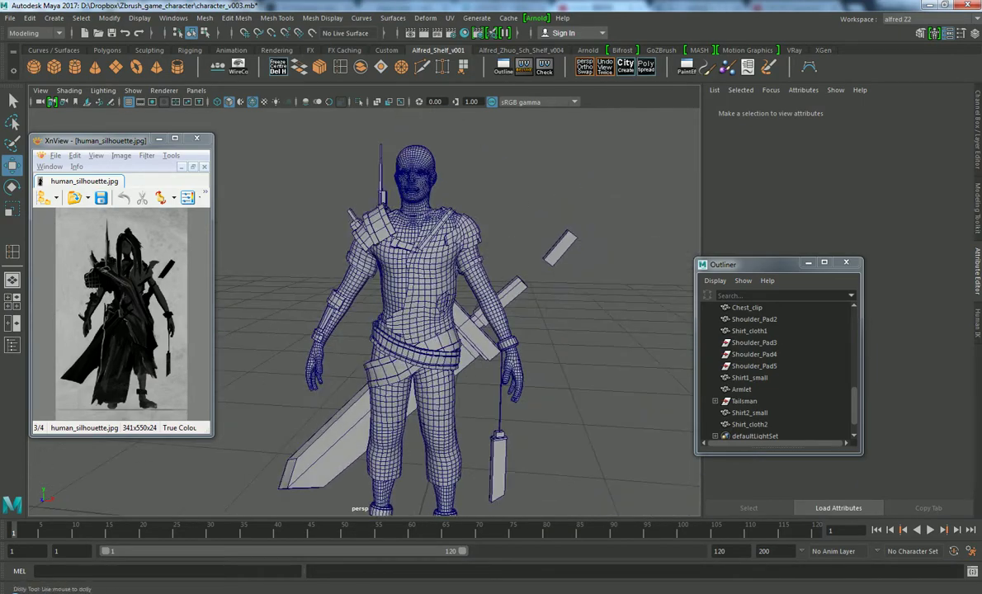
pyautogui.keyDown('alt'); pyautogui.moveTo(577, 223); pyautogui.dragTo(553, 227); pyautogui.keyUp('alt')
pyautogui.scroll(2, 408, 273)
pyautogui.scroll(2, 408, 272)
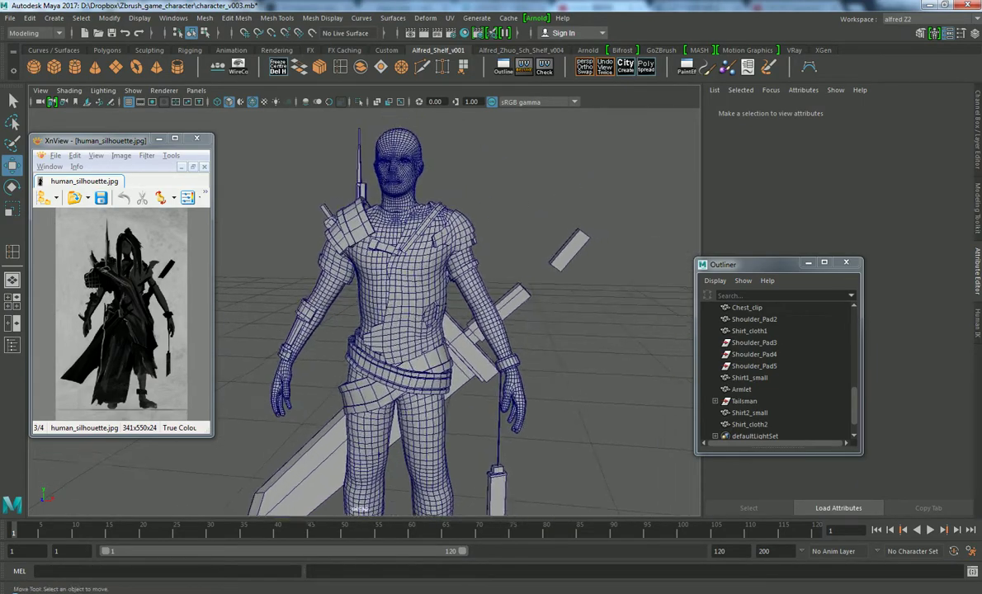
pyautogui.scroll(2, 408, 272)
pyautogui.scroll(1, 409, 272)
pyautogui.click(420, 272)
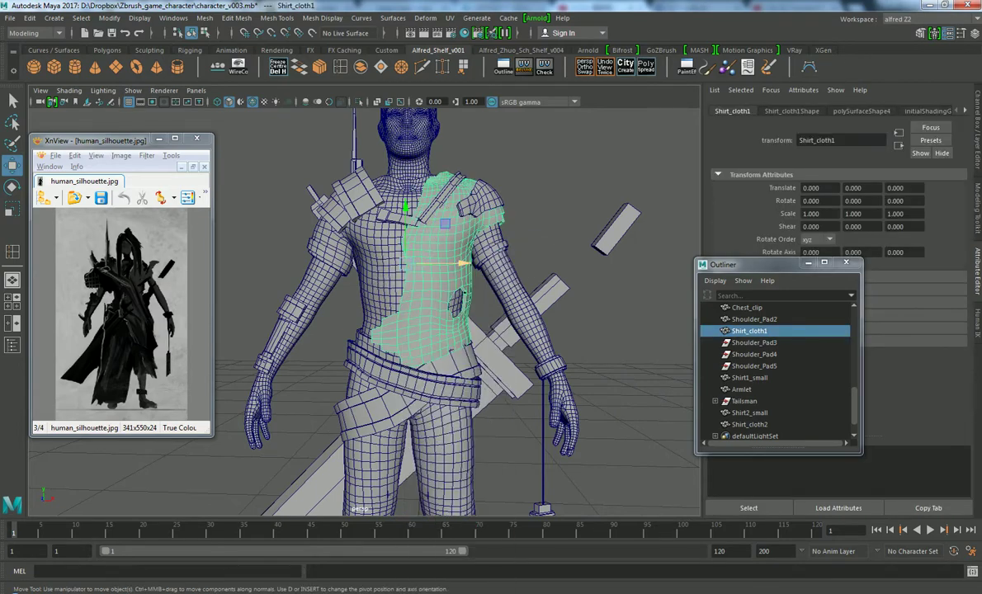
# Select Shirt_cloth1 in vertex mode and pick the vertices at the waist side
pyautogui.click(627, 372)
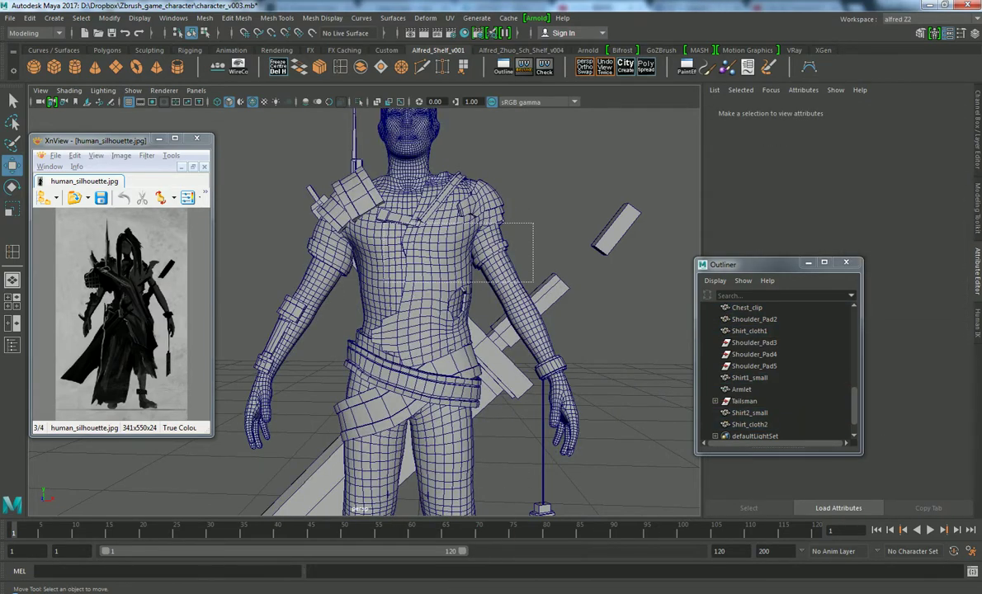
pyautogui.moveTo(533, 223); pyautogui.dragTo(472, 280)
pyautogui.click(442, 330)
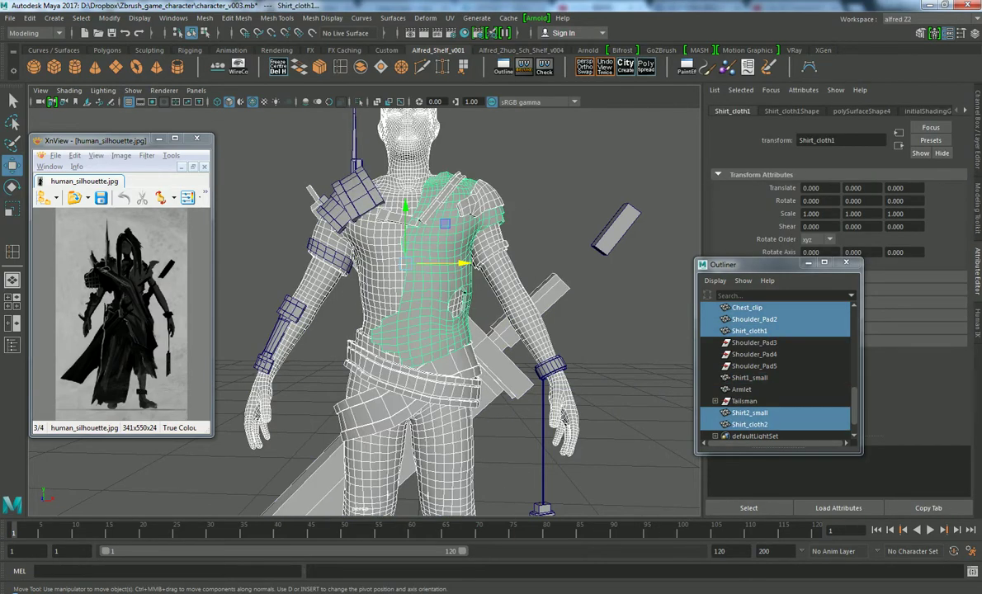
pyautogui.rightClick(462, 263)
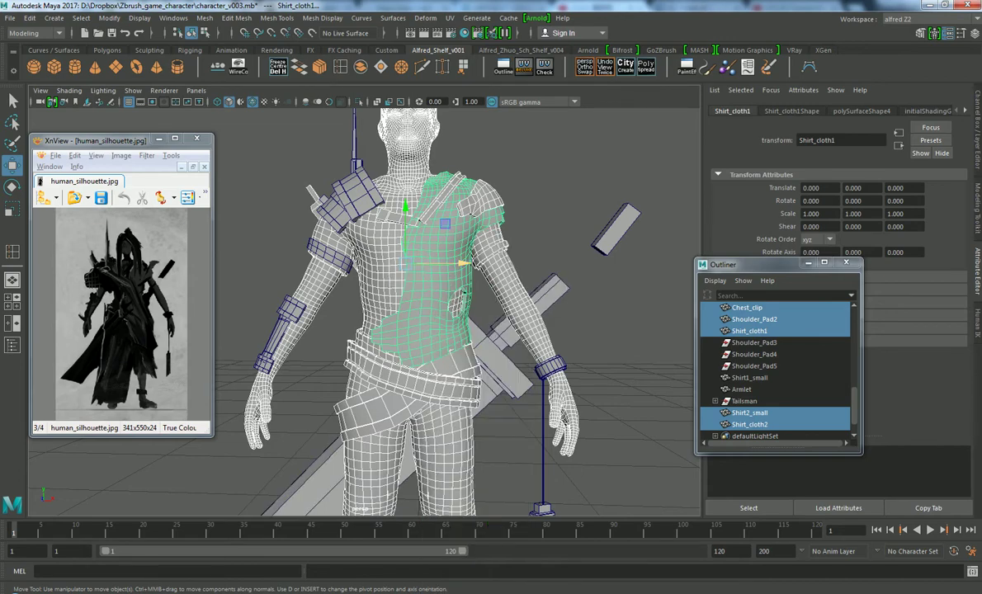
pyautogui.rightClick(460, 296)
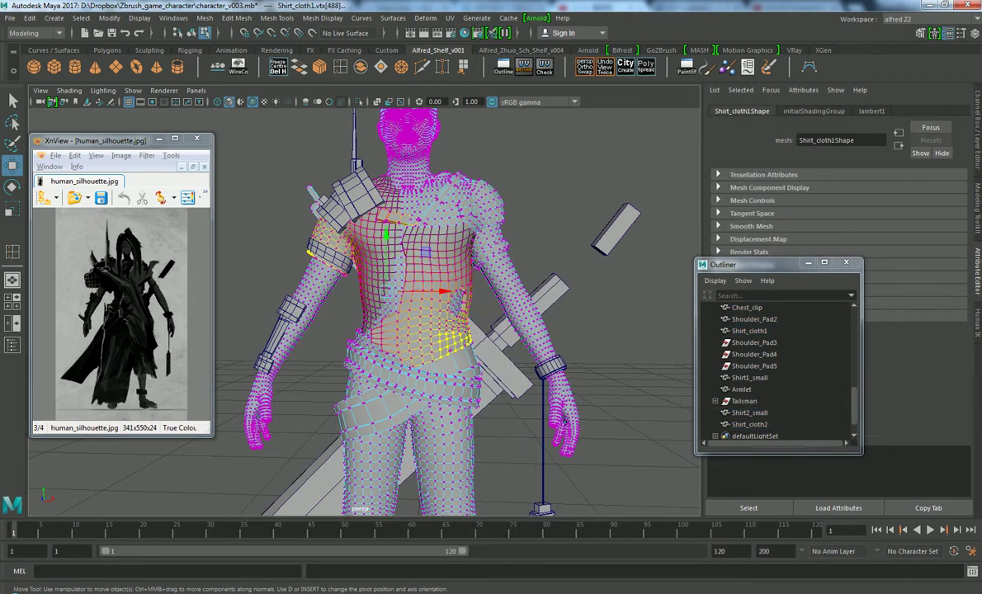
pyautogui.moveTo(450, 297)
pyautogui.mouseDown()
pyautogui.moveTo(487, 330)
pyautogui.moveTo(495, 323)
pyautogui.moveTo(475, 332)
pyautogui.mouseUp()
pyautogui.click(459, 321)
# Undo the trial moves and soft-move the chest side vertices about 0.015 sideways
pyautogui.hotkey('ctrl', 'z')
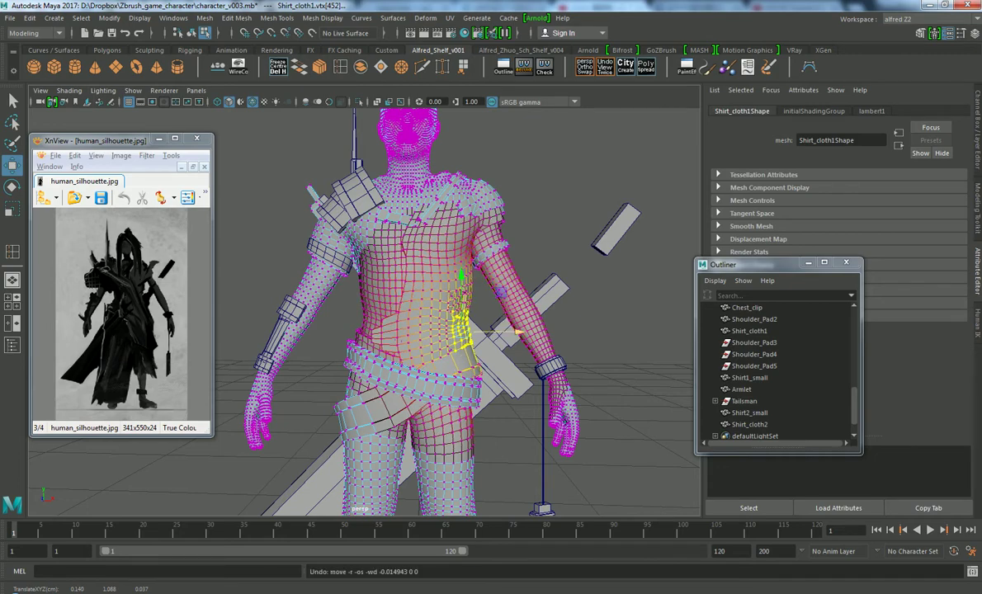
pyautogui.hotkey('ctrl', 'z')
pyautogui.click(464, 295)
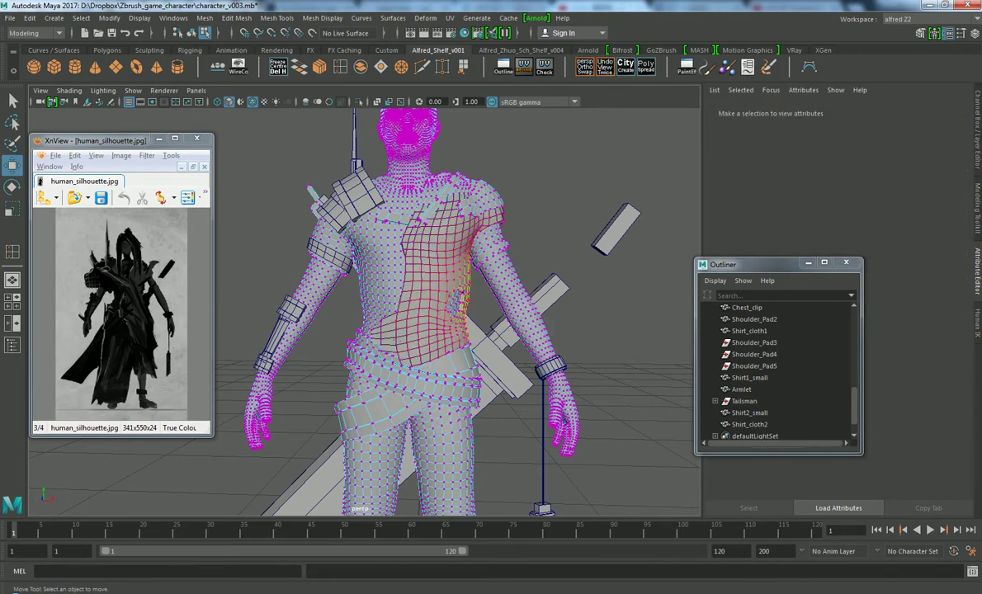
pyautogui.hotkey('ctrl', 'z')
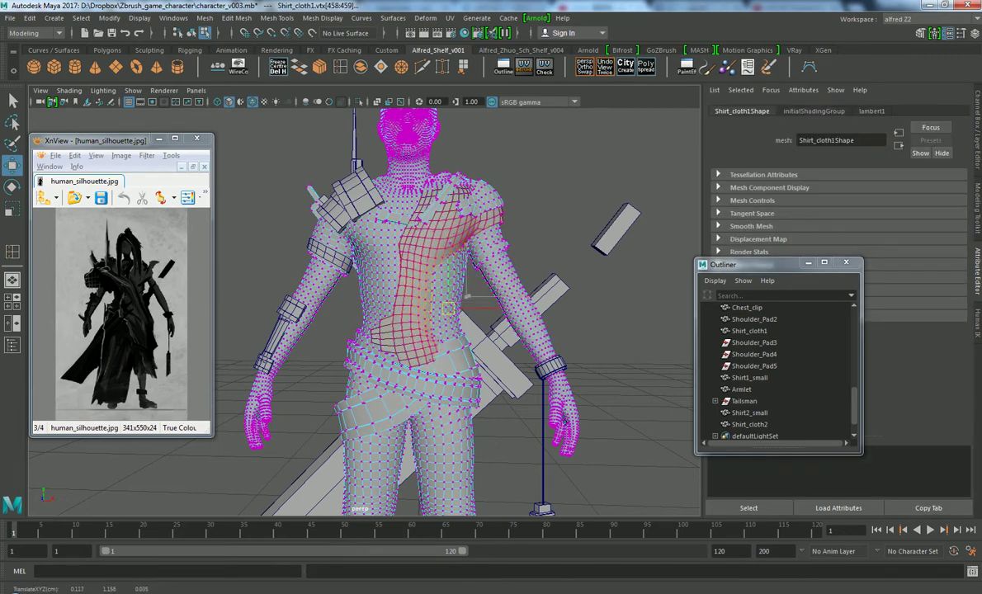
pyautogui.hotkey('ctrl', 'z')
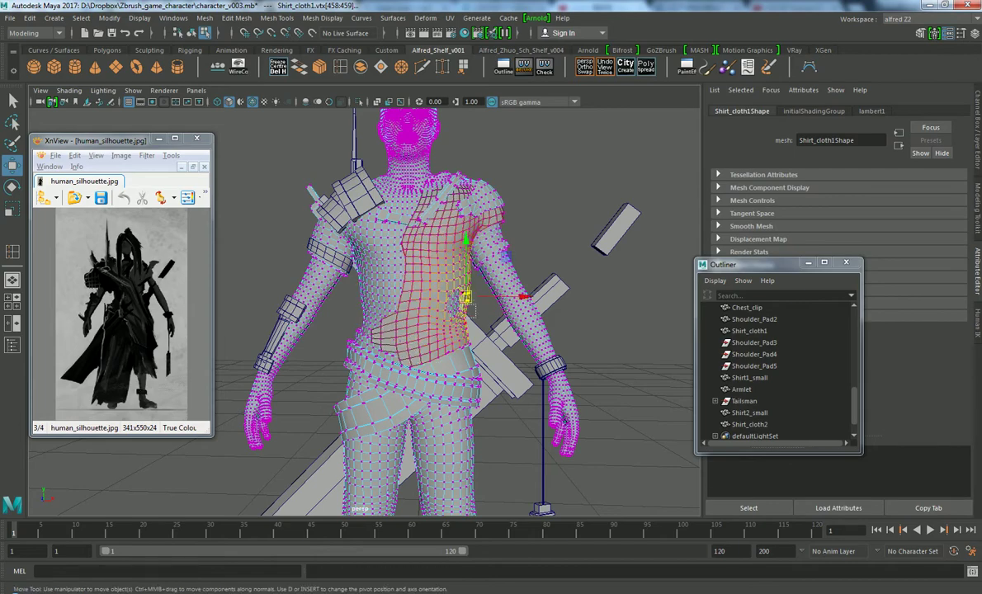
pyautogui.moveTo(449, 297)
pyautogui.mouseDown()
pyautogui.moveTo(464, 320)
pyautogui.moveTo(505, 307)
pyautogui.mouseUp()
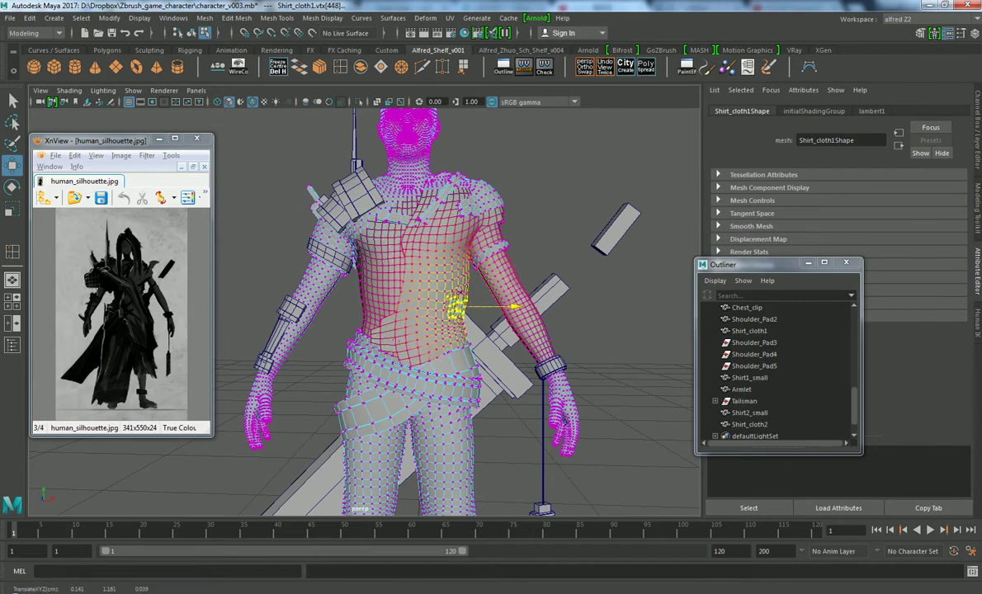
# Return the shirt to Object Mode and clear the selection
pyautogui.scroll(-2, 445, 297)
pyautogui.moveTo(449, 272); pyautogui.dragTo(508, 228, button='right')
pyautogui.scroll(-3, 446, 297)
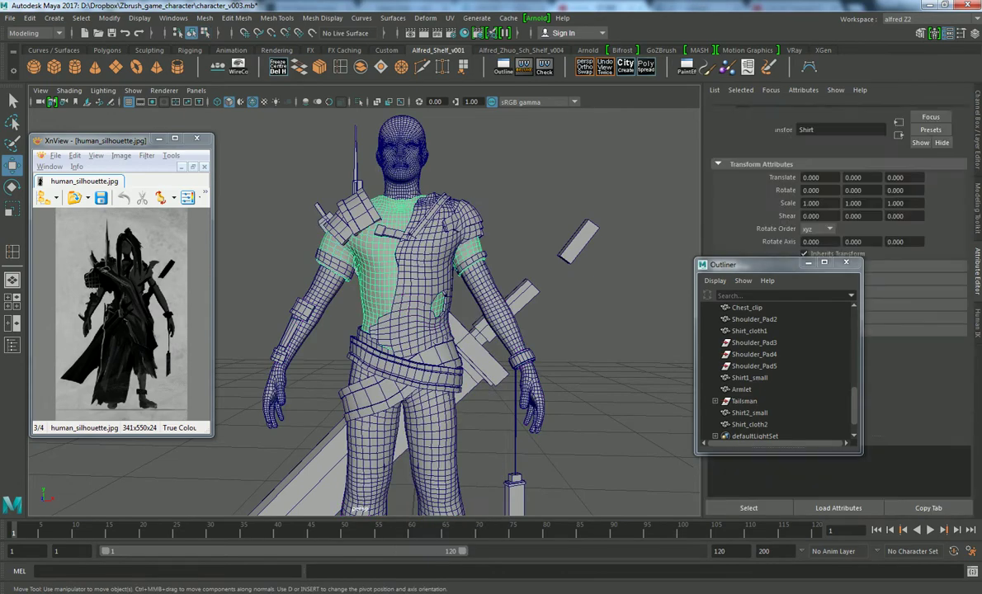
pyautogui.keyDown('alt'); pyautogui.moveTo(412, 264); pyautogui.dragTo(495, 272); pyautogui.keyUp('alt')
pyautogui.click(577, 371)
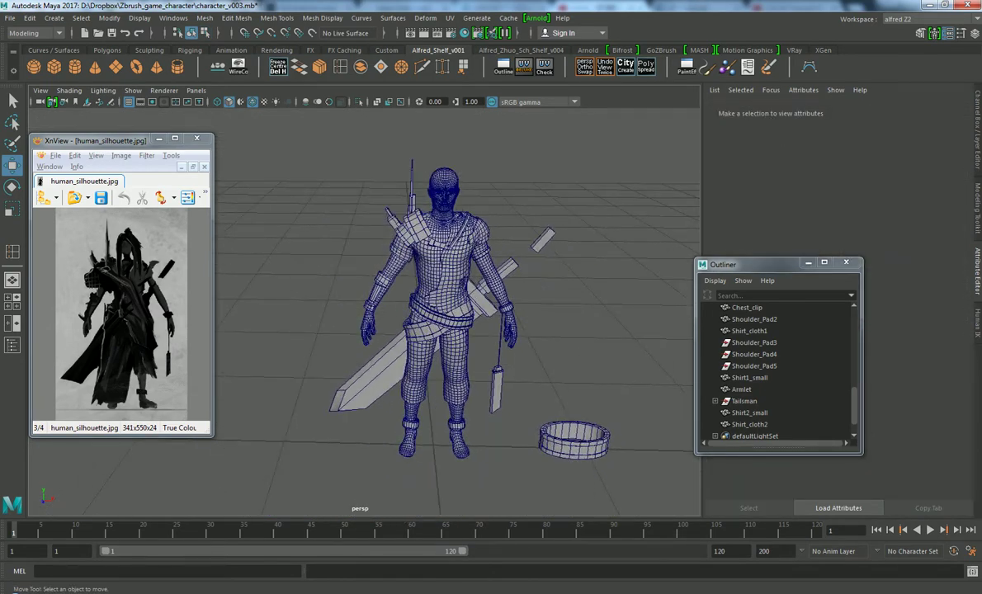
# Frame the head from the front and marquee-select its vertices on the body mesh
pyautogui.keyDown('alt'); pyautogui.moveTo(445, 297); pyautogui.dragTo(544, 289); pyautogui.keyUp('alt')
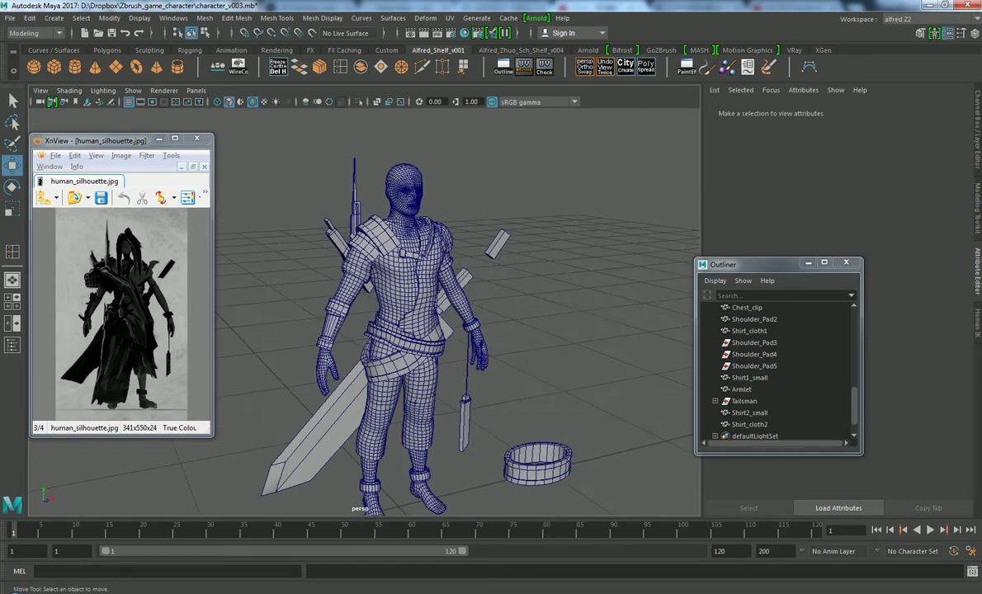
pyautogui.keyDown('alt'); pyautogui.moveTo(396, 330); pyautogui.dragTo(445, 330, button='right'); pyautogui.keyUp('alt')
pyautogui.keyDown('alt'); pyautogui.moveTo(396, 313); pyautogui.dragTo(511, 305); pyautogui.keyUp('alt')
pyautogui.keyDown('alt'); pyautogui.moveTo(445, 330); pyautogui.dragTo(355, 329); pyautogui.keyUp('alt')
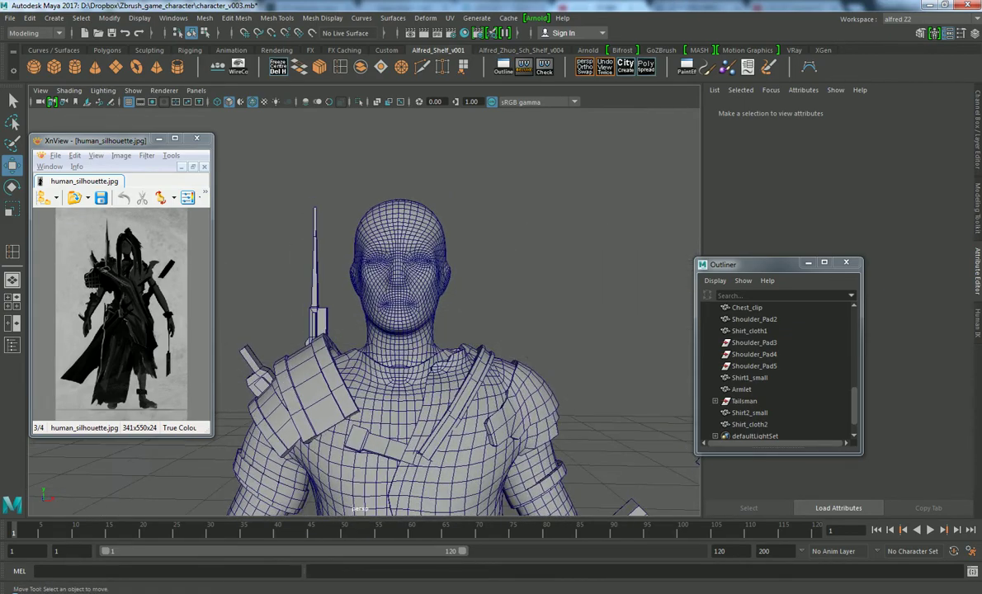
pyautogui.moveTo(400, 225); pyautogui.dragTo(348, 223, button='right')
pyautogui.moveTo(453, 158); pyautogui.dragTo(323, 299)
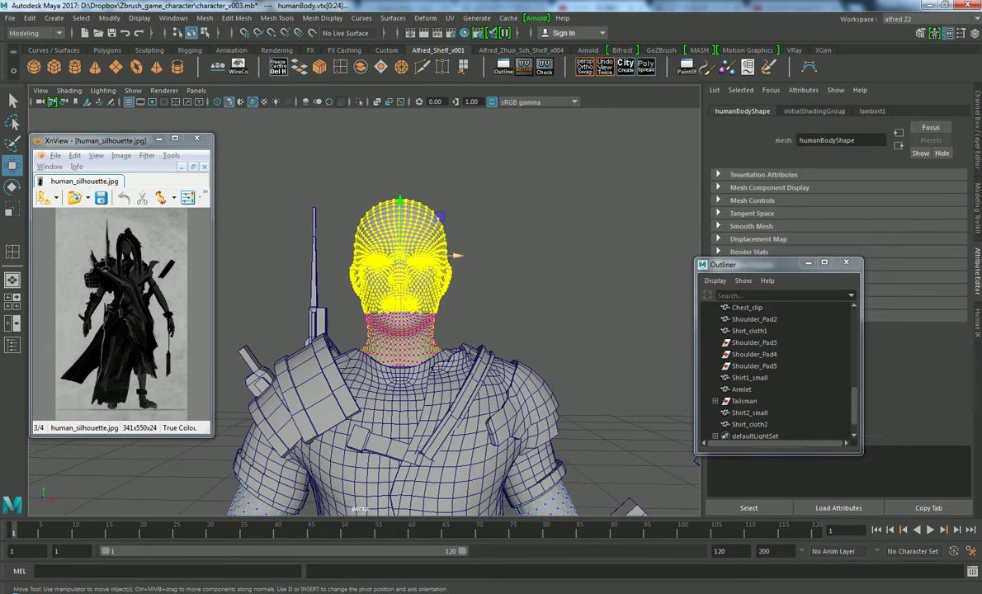
# Widen the soft-select falloff and scale the head down to about 0.97
pyautogui.press('r')
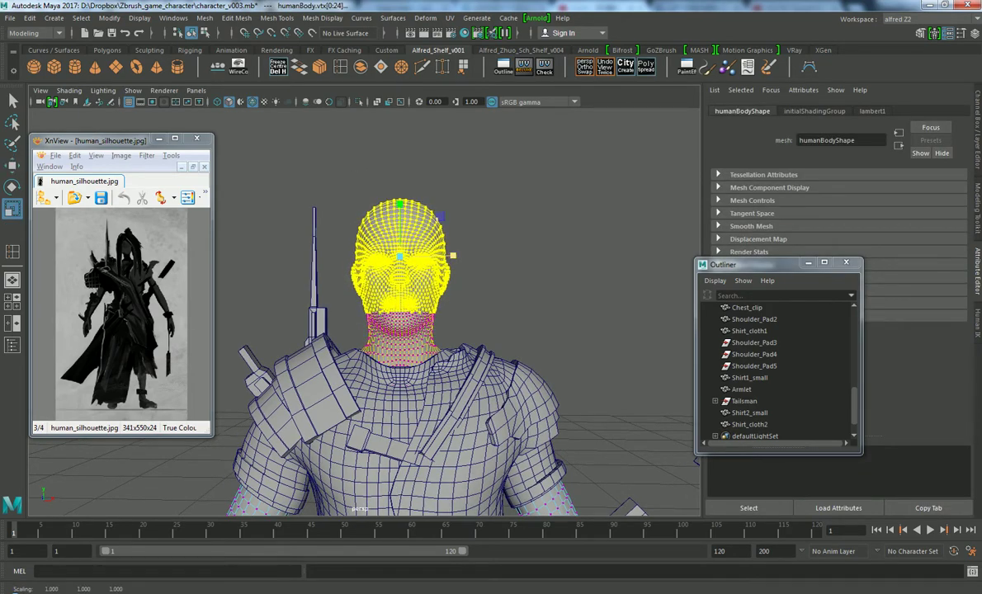
pyautogui.hotkey('ctrl', 'z')
pyautogui.moveTo(443, 195); pyautogui.dragTo(369, 316)
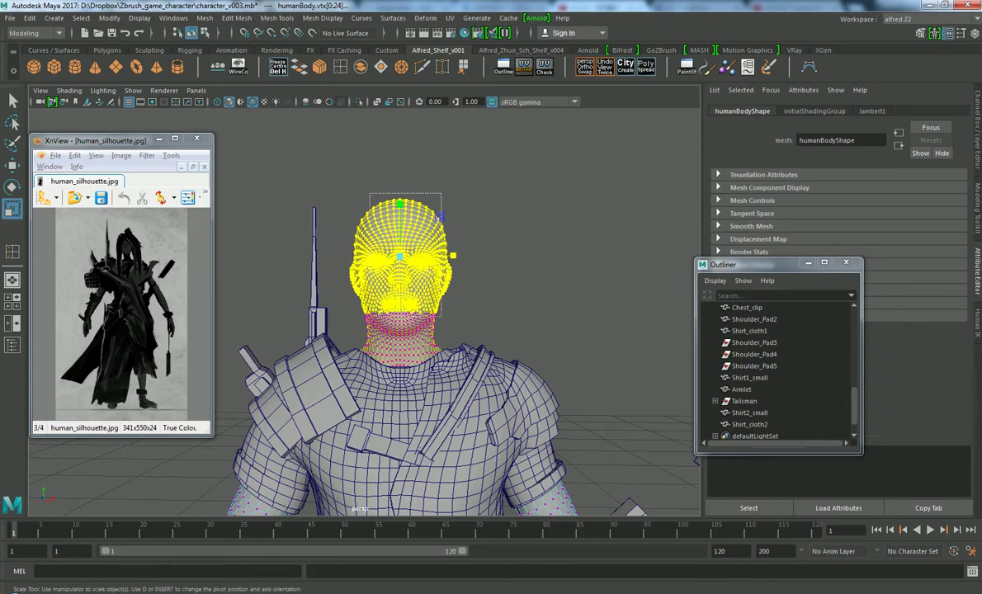
pyautogui.moveTo(399, 262); pyautogui.dragTo(462, 262, button='middle')
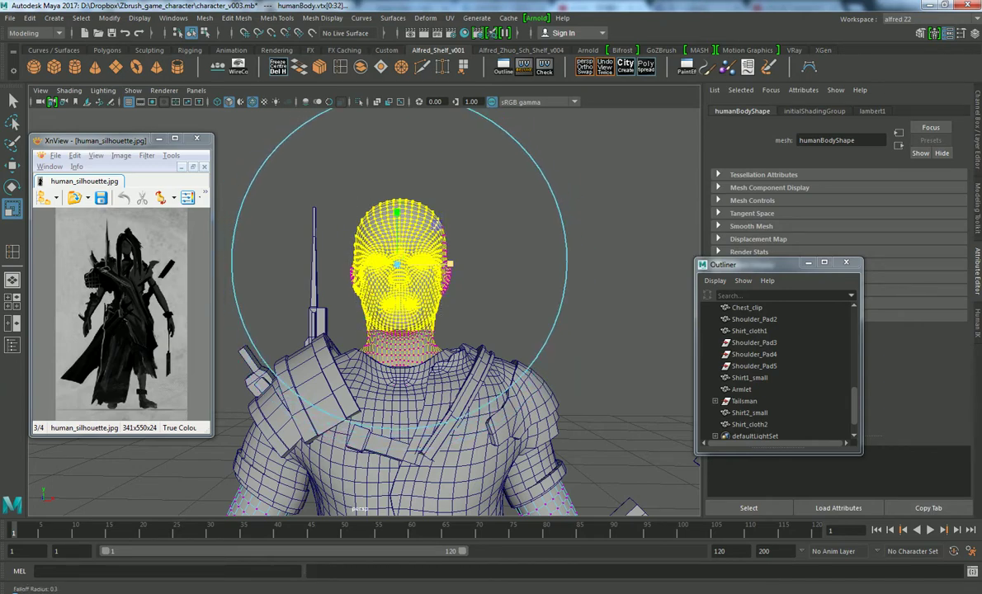
pyautogui.moveTo(396, 263)
pyautogui.mouseDown()
pyautogui.moveTo(388, 262)
pyautogui.moveTo(388, 239)
pyautogui.moveTo(400, 264)
pyautogui.mouseUp()
# Return the body mesh to Object Mode and view the whole character
pyautogui.press('w')
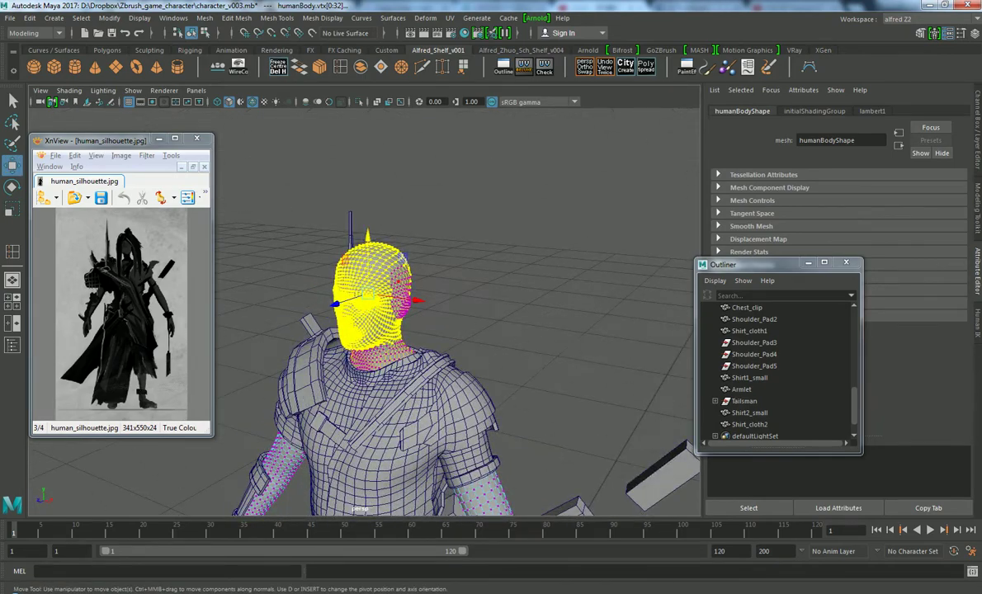
pyautogui.rightClick(400, 264)
pyautogui.click(458, 247)
pyautogui.keyDown('alt'); pyautogui.moveTo(413, 314); pyautogui.dragTo(322, 320, button='right'); pyautogui.keyUp('alt')
pyautogui.moveTo(388, 314)
pyautogui.keyDown('alt'); pyautogui.mouseDown()
pyautogui.moveTo(528, 315)
pyautogui.moveTo(429, 313)
pyautogui.moveTo(445, 320)
pyautogui.mouseUp(); pyautogui.keyUp('alt')
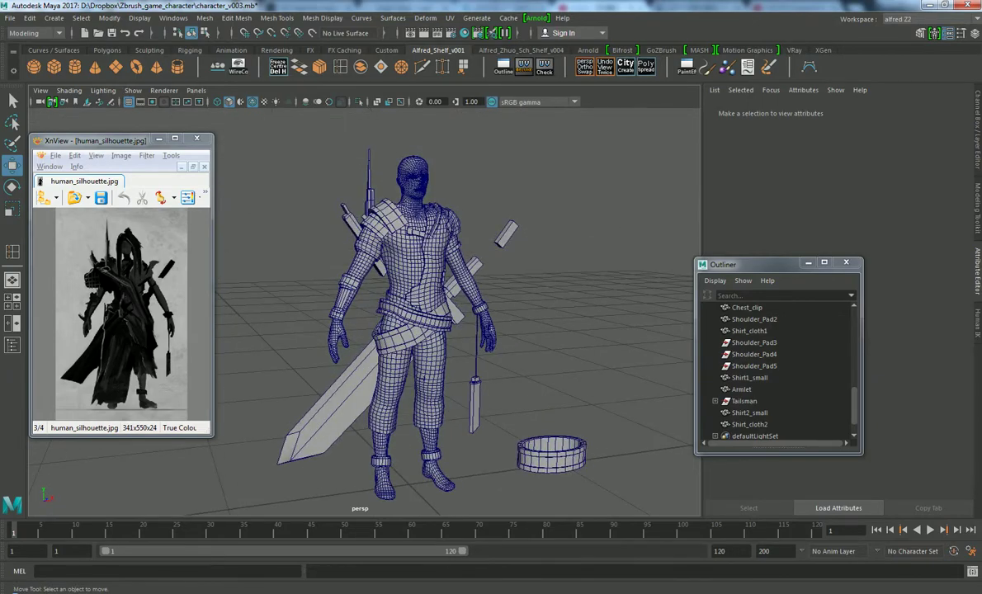
# Select the Pants1 mesh and isolate it so only the pants show
pyautogui.keyDown('alt'); pyautogui.moveTo(445, 320); pyautogui.dragTo(445, 254, button='middle'); pyautogui.keyUp('alt')
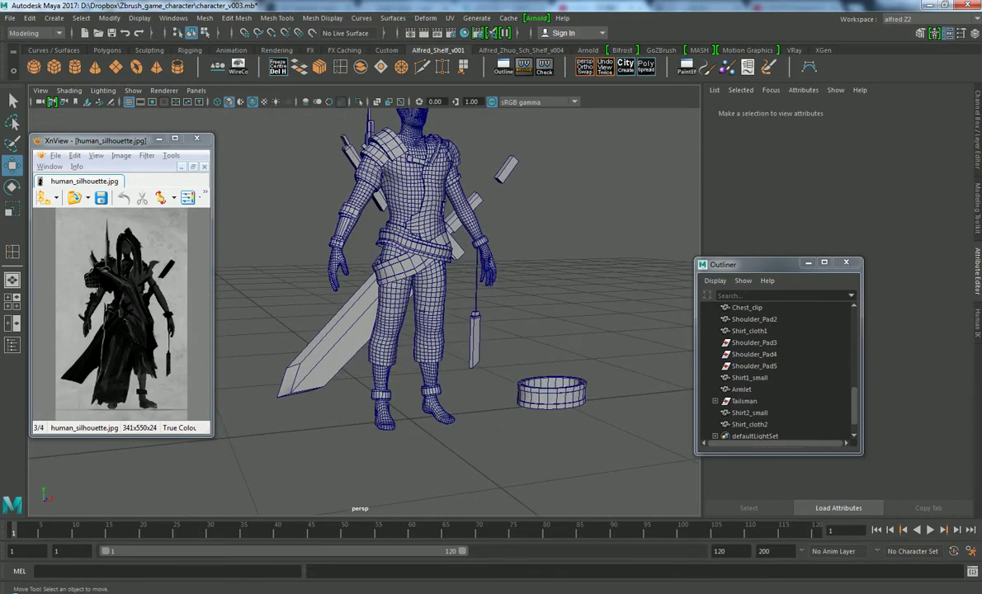
pyautogui.scroll(3, 445, 254)
pyautogui.moveTo(445, 255)
pyautogui.keyDown('alt'); pyautogui.mouseDown()
pyautogui.moveTo(545, 257)
pyautogui.moveTo(462, 255)
pyautogui.mouseUp(); pyautogui.keyUp('alt')
pyautogui.click(441, 347)
pyautogui.moveTo(442, 346)
pyautogui.keyDown('alt'); pyautogui.mouseDown()
pyautogui.moveTo(536, 354)
pyautogui.moveTo(511, 355)
pyautogui.mouseUp(); pyautogui.keyUp('alt')
pyautogui.scroll(1, 511, 346)
pyautogui.hotkey('ctrl', '1')
# In face mode, select faces and a face loop around the front waistband
pyautogui.scroll(1, 512, 355)
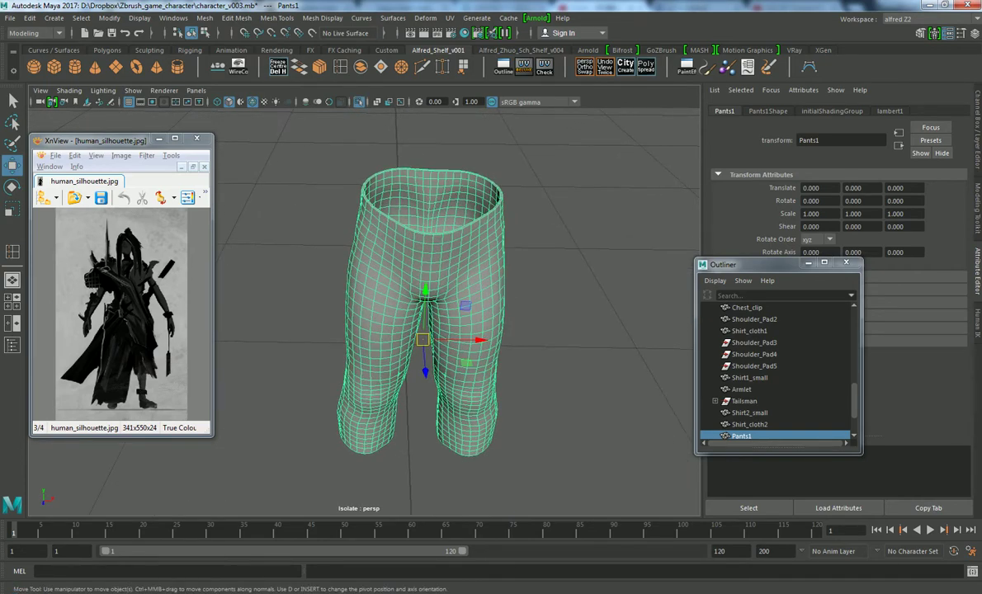
pyautogui.moveTo(428, 268); pyautogui.dragTo(450, 279, button='right')
pyautogui.click(417, 235)
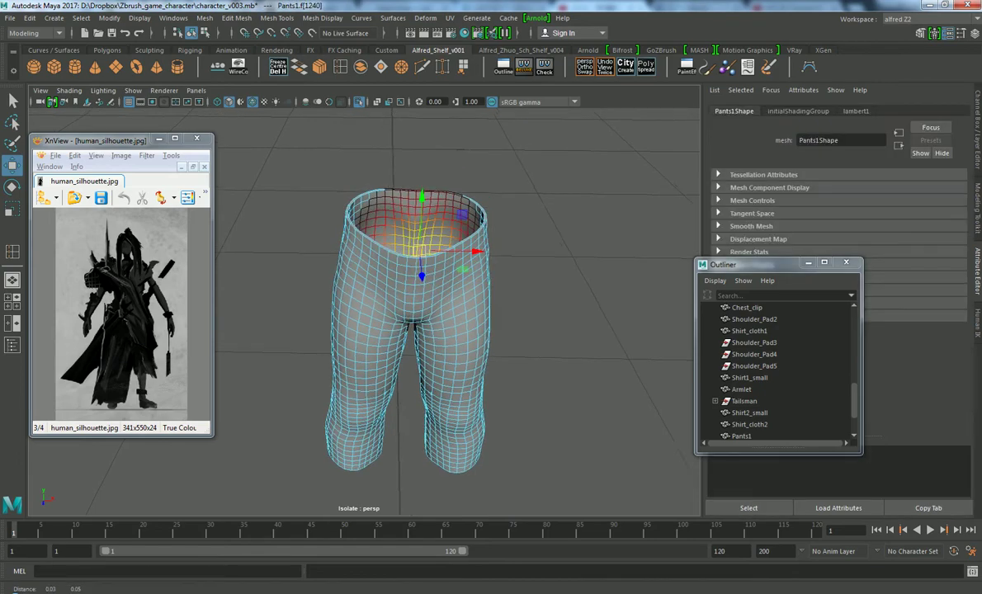
pyautogui.keyDown('alt'); pyautogui.moveTo(404, 330); pyautogui.dragTo(405, 388); pyautogui.keyUp('alt')
pyautogui.keyDown('alt'); pyautogui.moveTo(404, 388); pyautogui.dragTo(438, 387, button='right'); pyautogui.keyUp('alt')
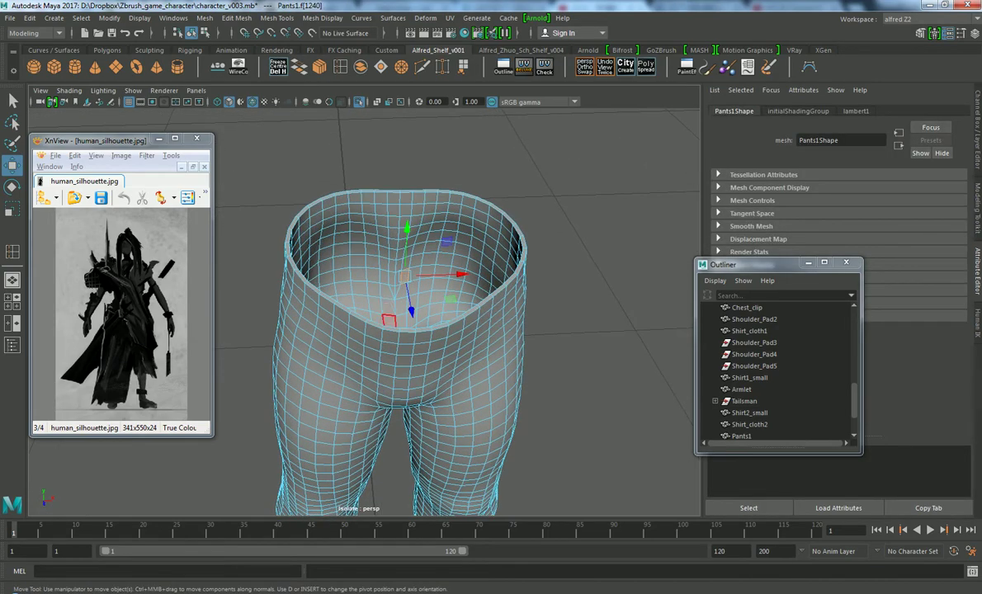
pyautogui.click(378, 331)
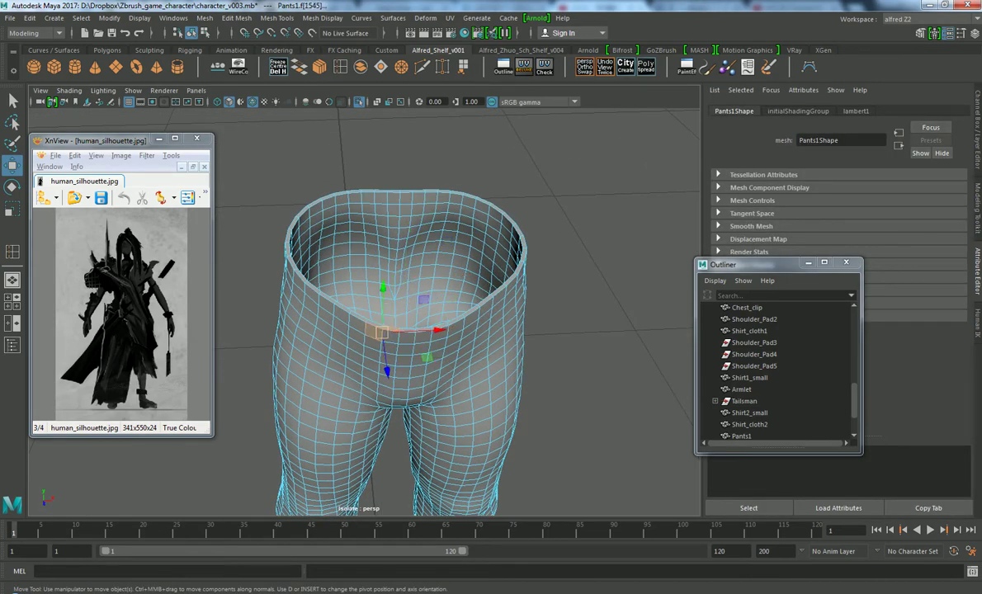
pyautogui.doubleClick(388, 308)
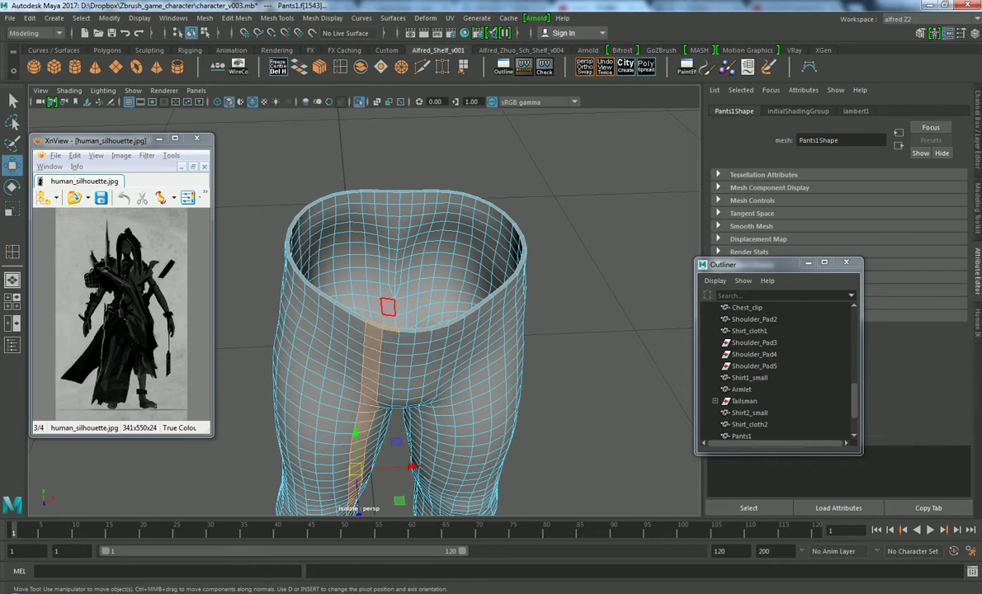
pyautogui.click(357, 316)
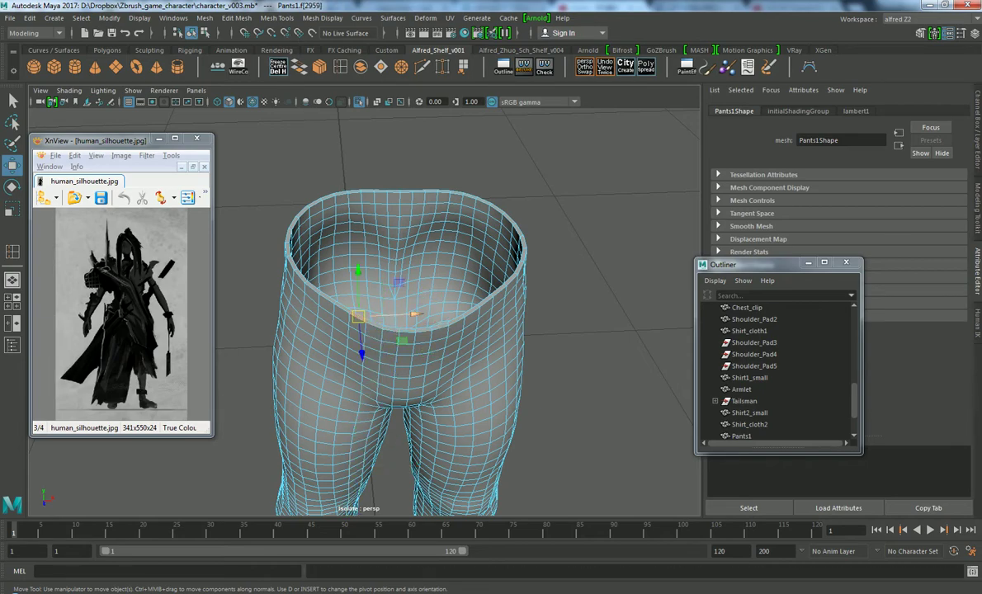
pyautogui.click(371, 322)
pyautogui.click(353, 313)
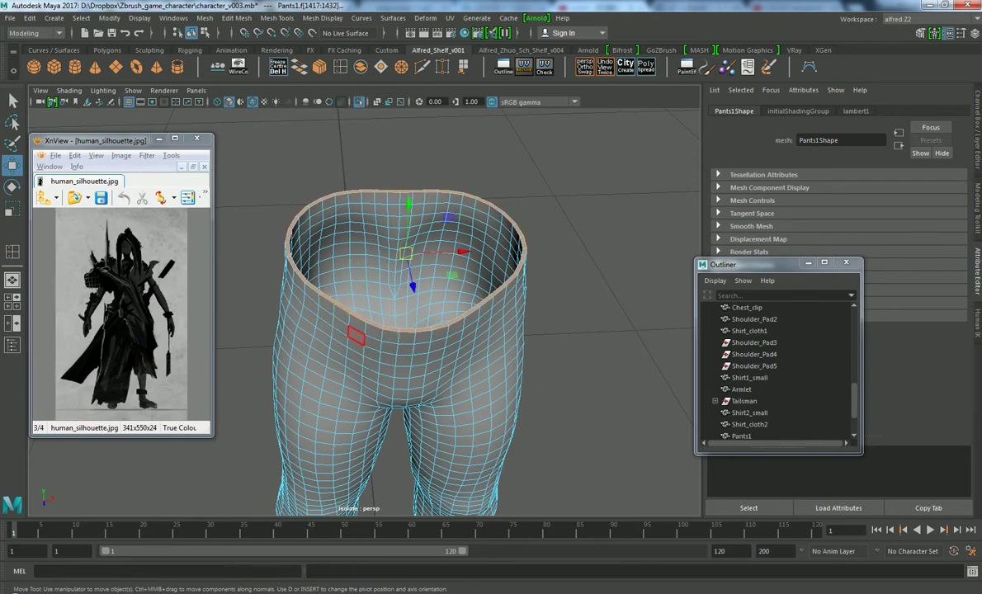
# Inspect the pants from below, selecting faces near the leg openings and outer surface
pyautogui.moveTo(468, 362)
pyautogui.keyDown('alt'); pyautogui.mouseDown()
pyautogui.moveTo(462, 273)
pyautogui.moveTo(371, 312)
pyautogui.mouseUp(); pyautogui.keyUp('alt')
pyautogui.click(371, 309)
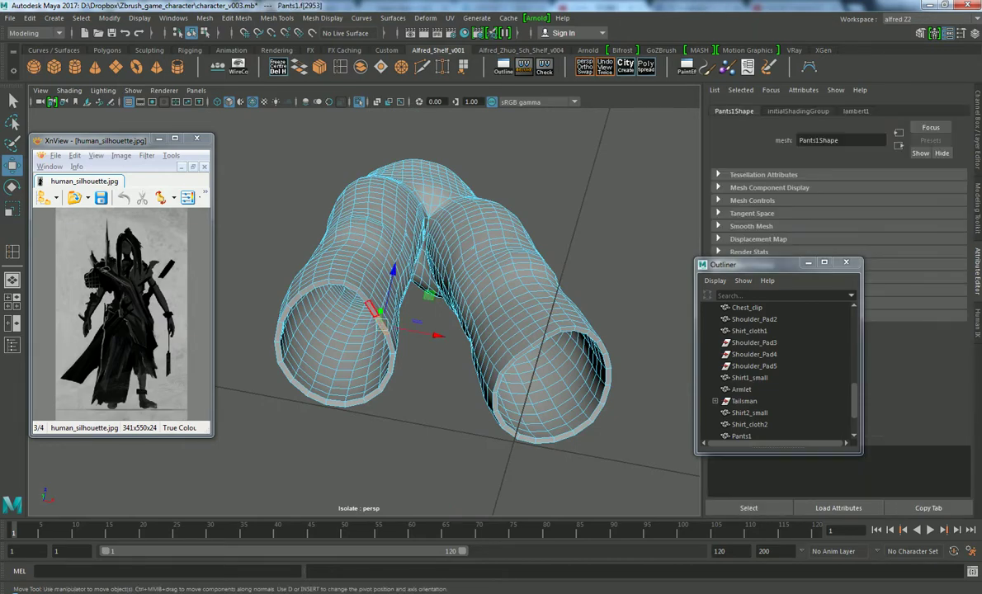
pyautogui.click(567, 328)
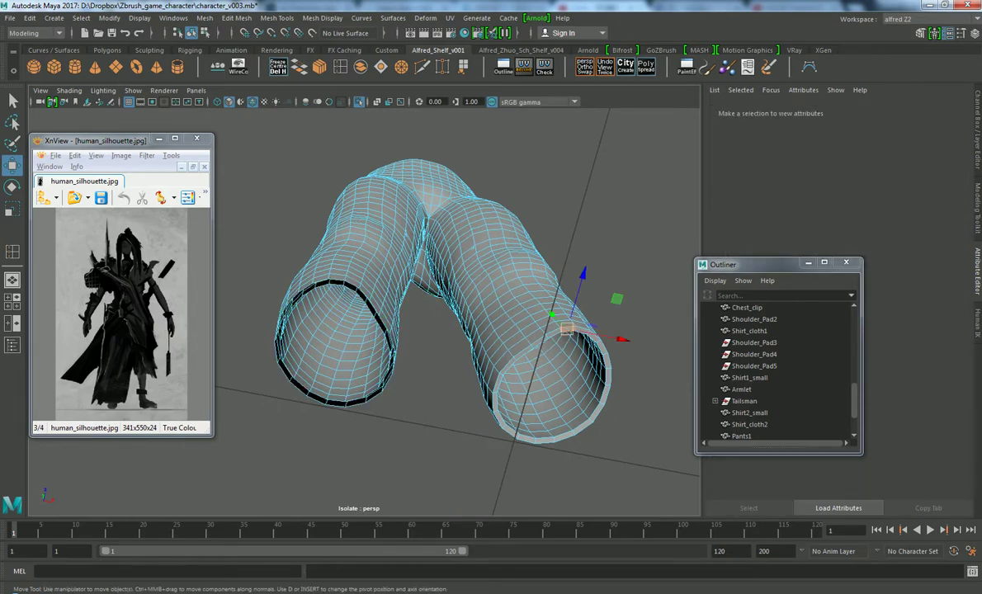
pyautogui.keyDown('shift'); pyautogui.doubleClick(567, 328); pyautogui.keyUp('shift')
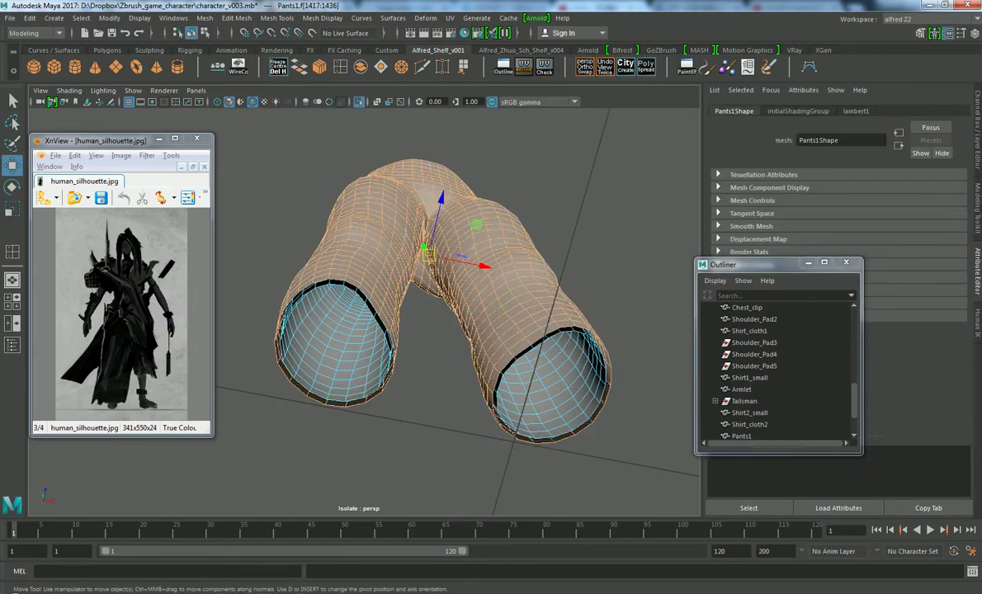
pyautogui.keyDown('alt'); pyautogui.moveTo(446, 330); pyautogui.dragTo(445, 272); pyautogui.keyUp('alt')
# Clear the selection and marquee-select the faces of the right lower leg
pyautogui.click(627, 346)
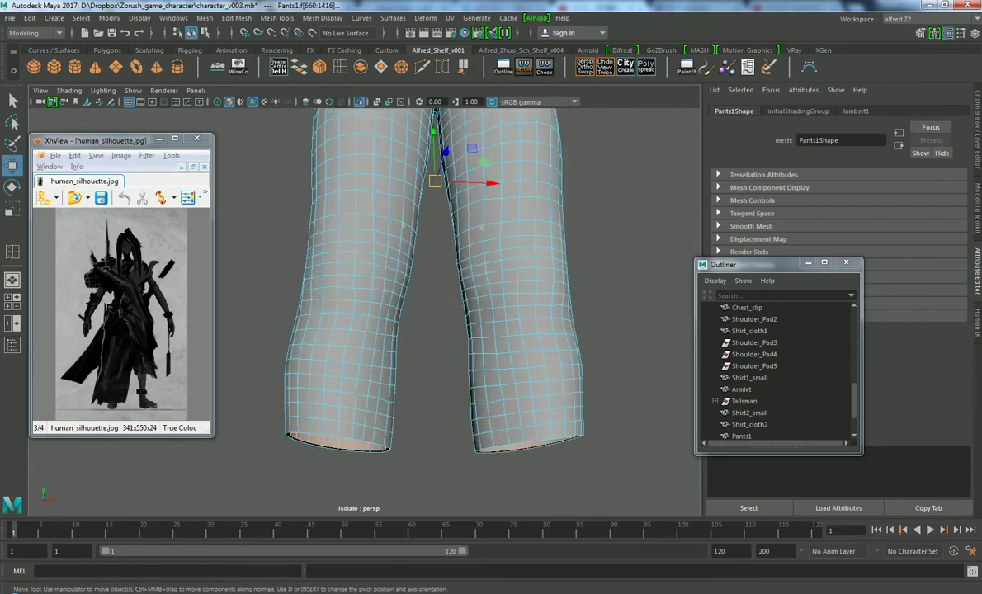
pyautogui.scroll(-2, 404, 322)
pyautogui.scroll(-3, 404, 321)
pyautogui.scroll(-2, 404, 322)
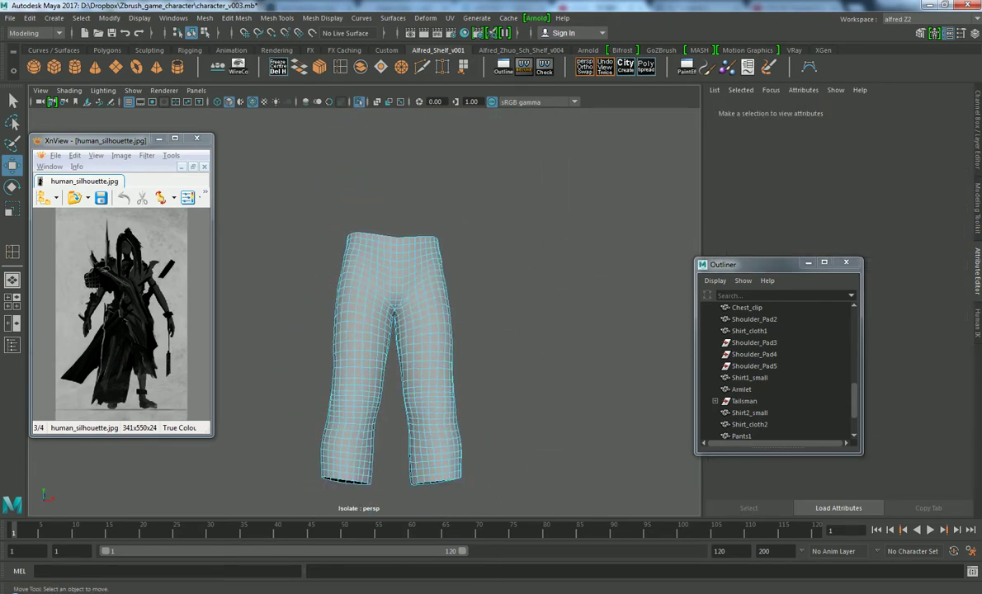
pyautogui.moveTo(412, 313)
pyautogui.keyDown('alt'); pyautogui.mouseDown()
pyautogui.moveTo(413, 256)
pyautogui.moveTo(413, 306)
pyautogui.moveTo(412, 256)
pyautogui.moveTo(413, 301)
pyautogui.moveTo(437, 293)
pyautogui.moveTo(420, 297)
pyautogui.moveTo(433, 289)
pyautogui.moveTo(518, 427)
pyautogui.mouseUp(); pyautogui.keyUp('alt')
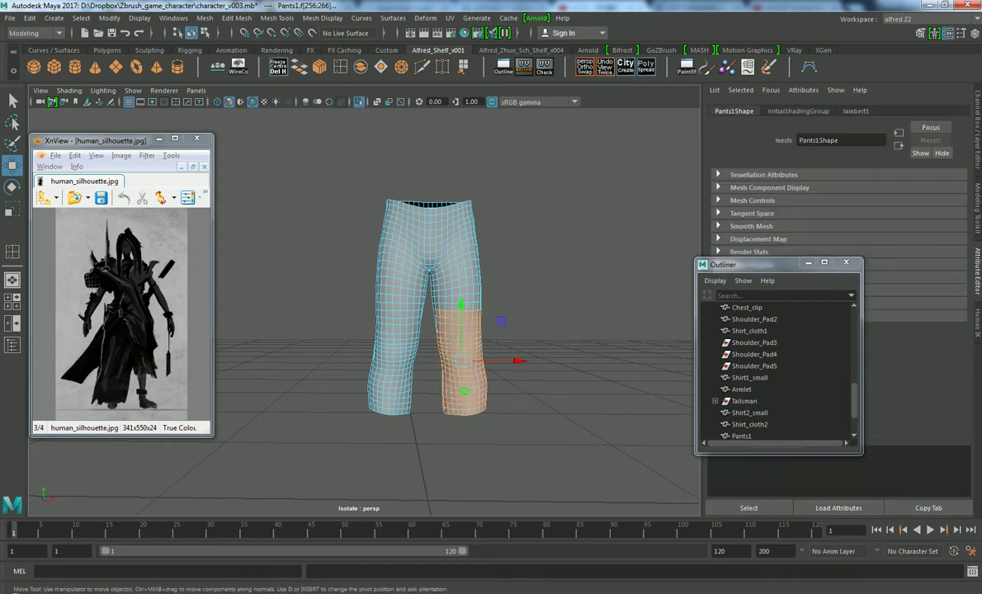
pyautogui.keyDown('alt'); pyautogui.moveTo(454, 330); pyautogui.dragTo(470, 330); pyautogui.keyUp('alt')
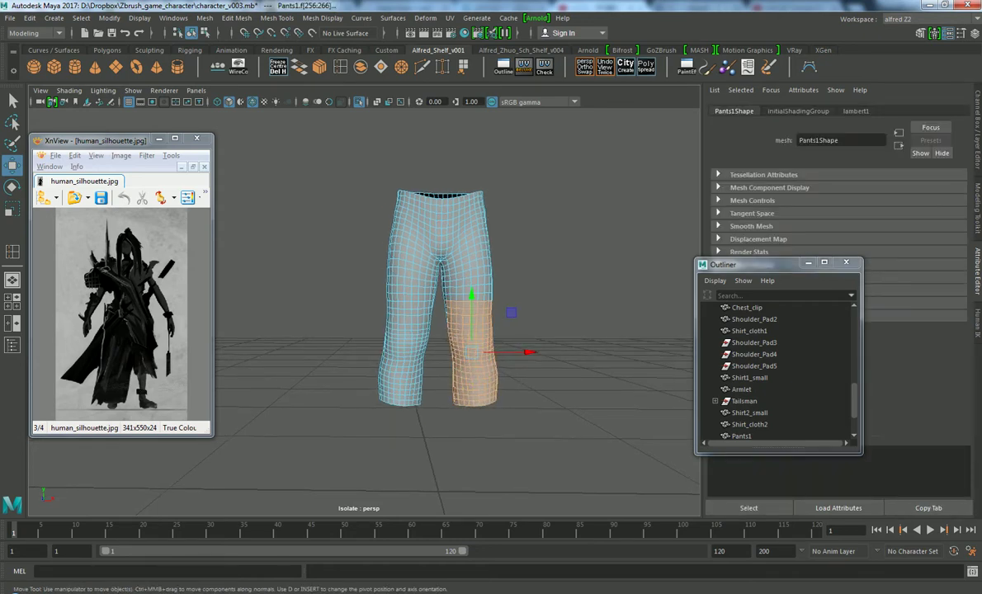
# Test-move the lower-leg faces, undo it, and switch to the four-pane layout
pyautogui.moveTo(471, 353)
pyautogui.mouseDown()
pyautogui.moveTo(404, 434)
pyautogui.moveTo(434, 415)
pyautogui.mouseUp()
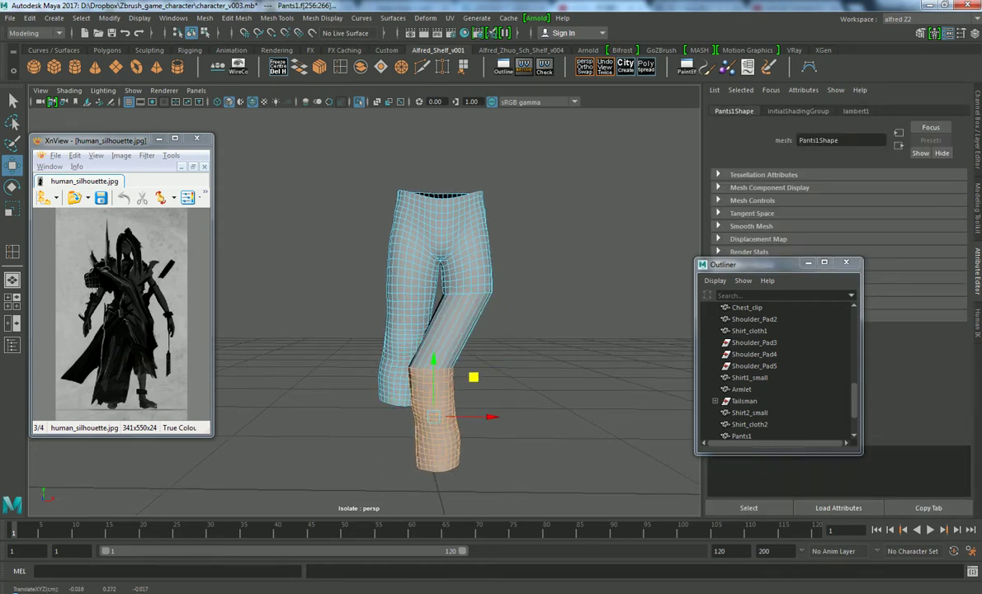
pyautogui.hotkey('ctrl', 'z')
pyautogui.press('space')
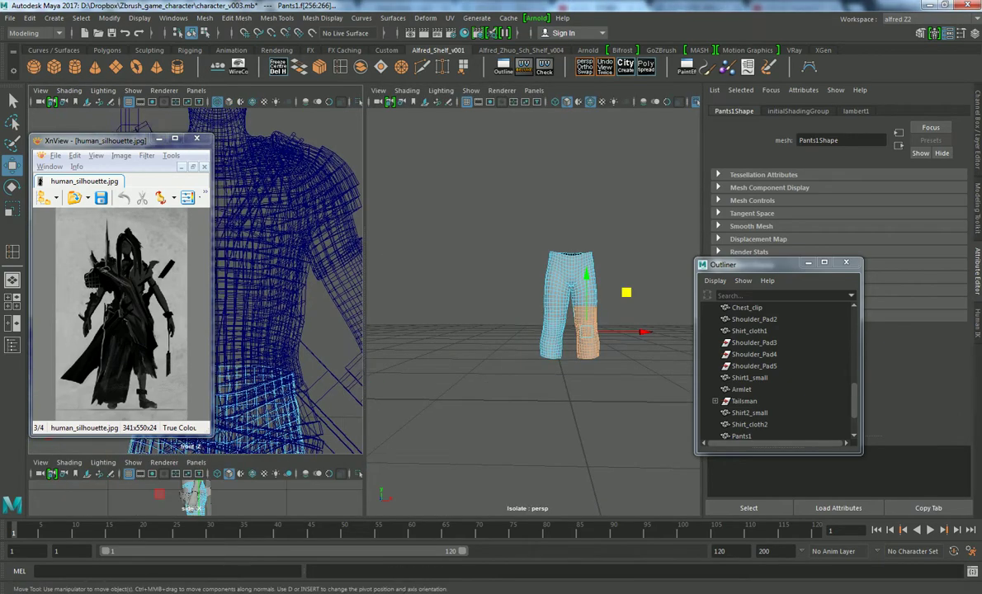
# Delete the selected lower-leg faces and the stray leftover face near the cut
pyautogui.scroll(-5, 196, 280)
pyautogui.scroll(3, 195, 280)
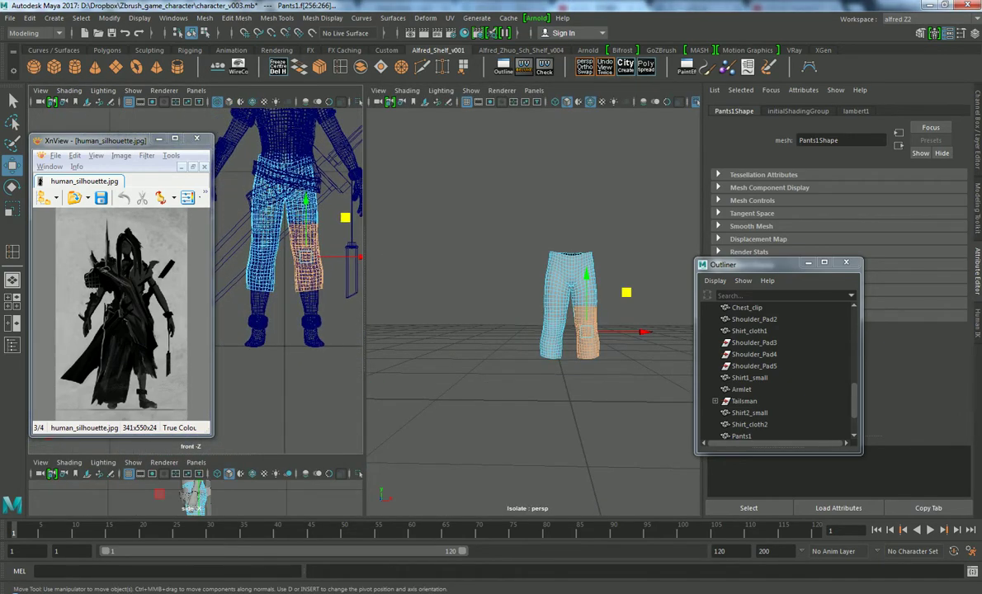
pyautogui.scroll(2, 216, 281)
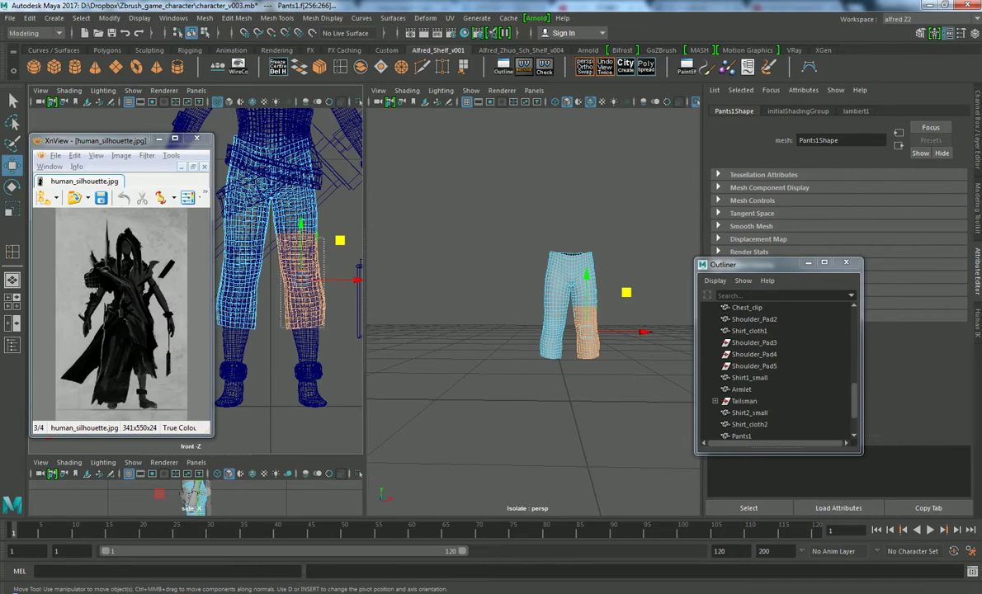
pyautogui.press('Delete')
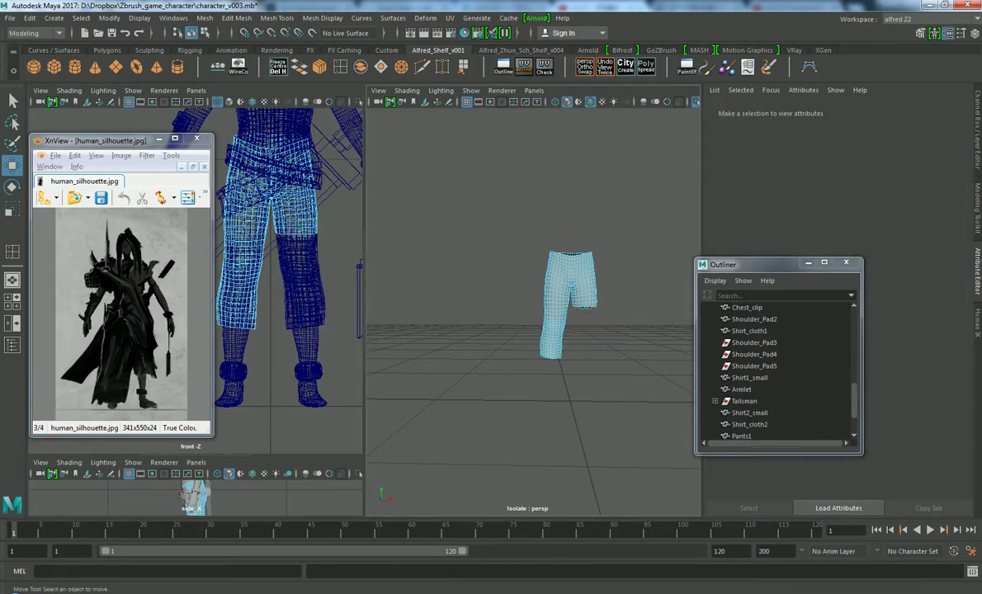
pyautogui.press('f')
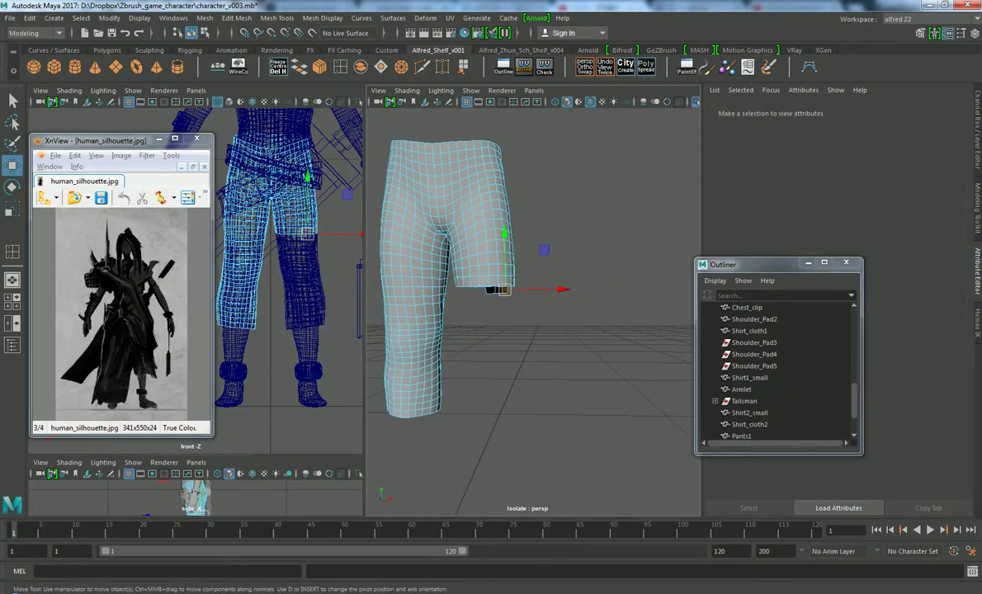
pyautogui.click(500, 285)
pyautogui.press('Delete')
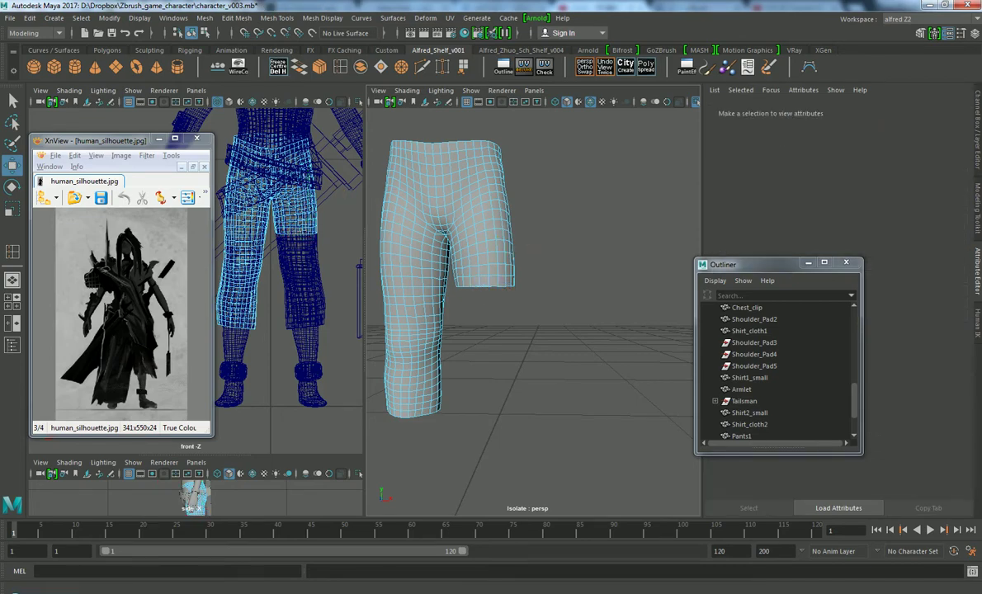
pyautogui.keyDown('alt'); pyautogui.moveTo(461, 272); pyautogui.dragTo(412, 276); pyautogui.keyUp('alt')
pyautogui.click(504, 208)
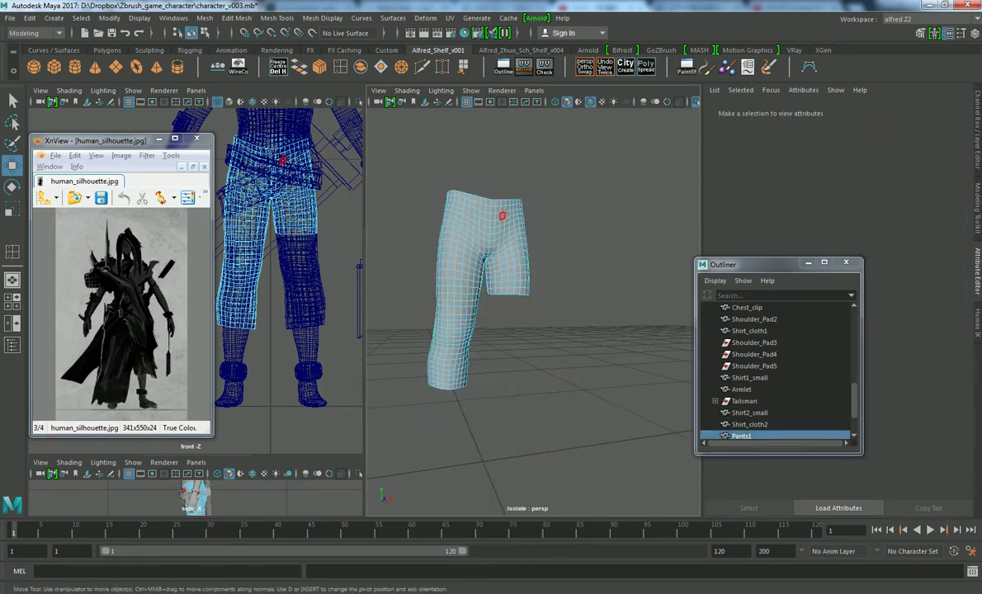
# With the full character visible, scale Pants1 uniformly to 1.045
pyautogui.hotkey('ctrl', '1')
pyautogui.click(740, 435)
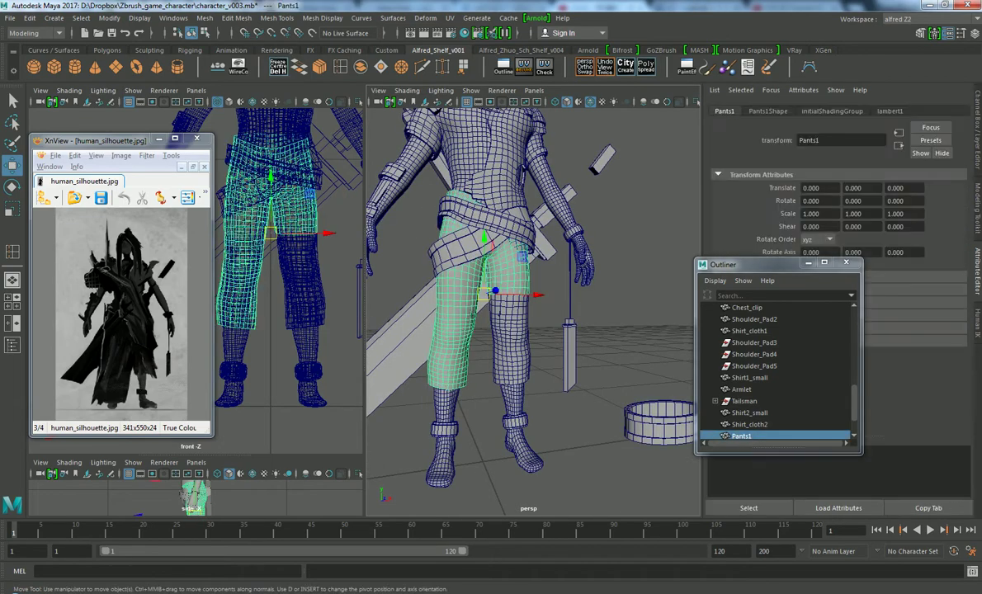
pyautogui.press('r')
pyautogui.moveTo(269, 234); pyautogui.dragTo(285, 234)
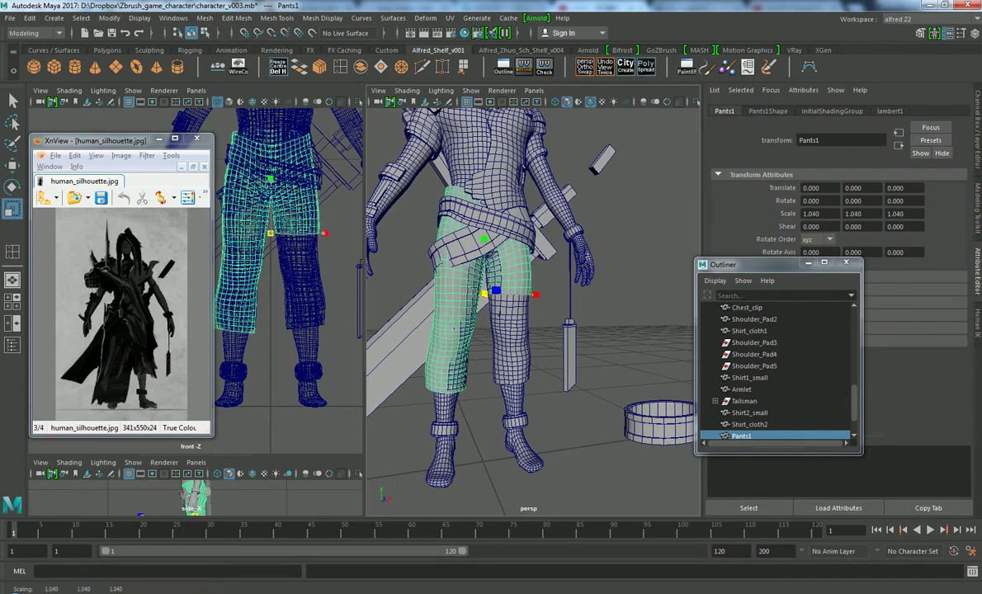
pyautogui.keyDown('alt'); pyautogui.moveTo(495, 290); pyautogui.dragTo(450, 270); pyautogui.keyUp('alt')
pyautogui.scroll(-3, 532, 309)
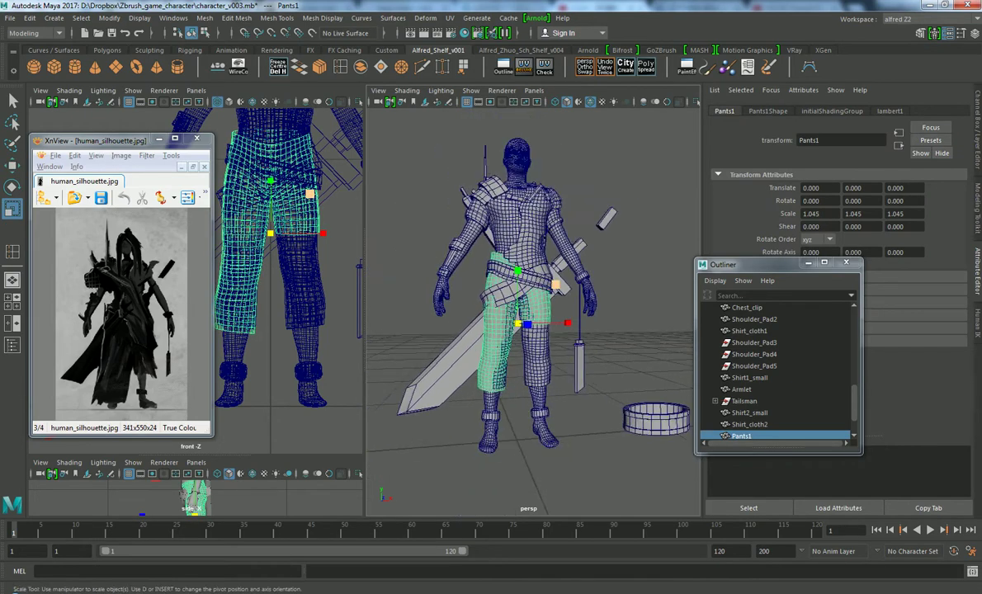
pyautogui.keyDown('alt'); pyautogui.moveTo(532, 310); pyautogui.dragTo(512, 297); pyautogui.keyUp('alt')
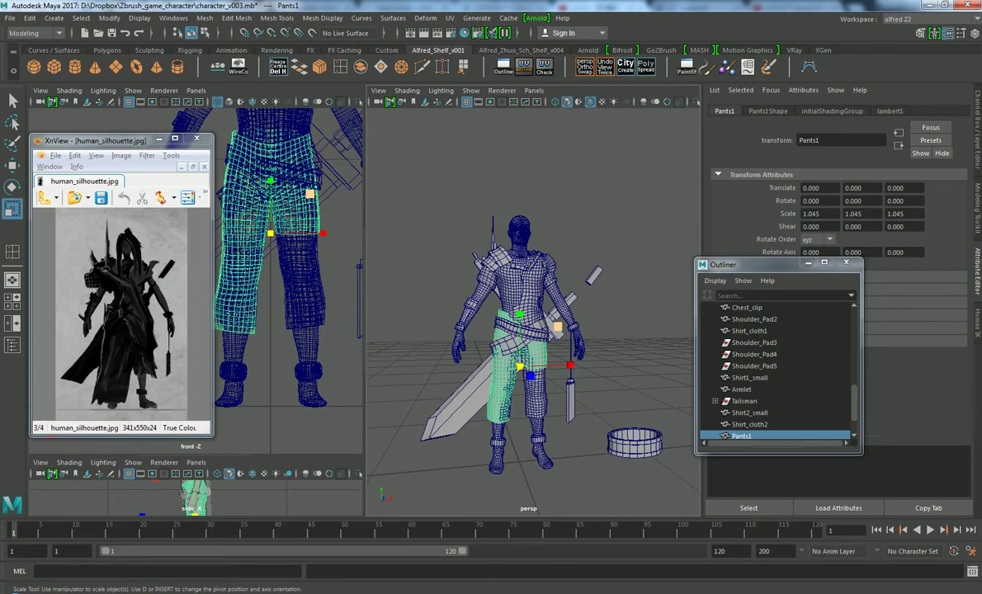
pyautogui.press('f')
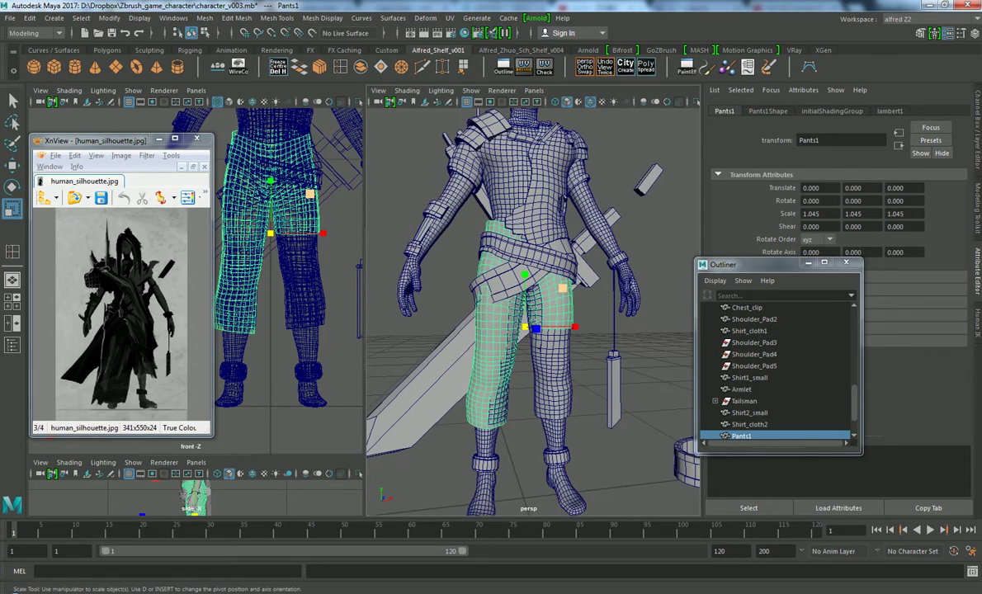
pyautogui.keyDown('alt'); pyautogui.moveTo(532, 309); pyautogui.dragTo(569, 302); pyautogui.keyUp('alt')
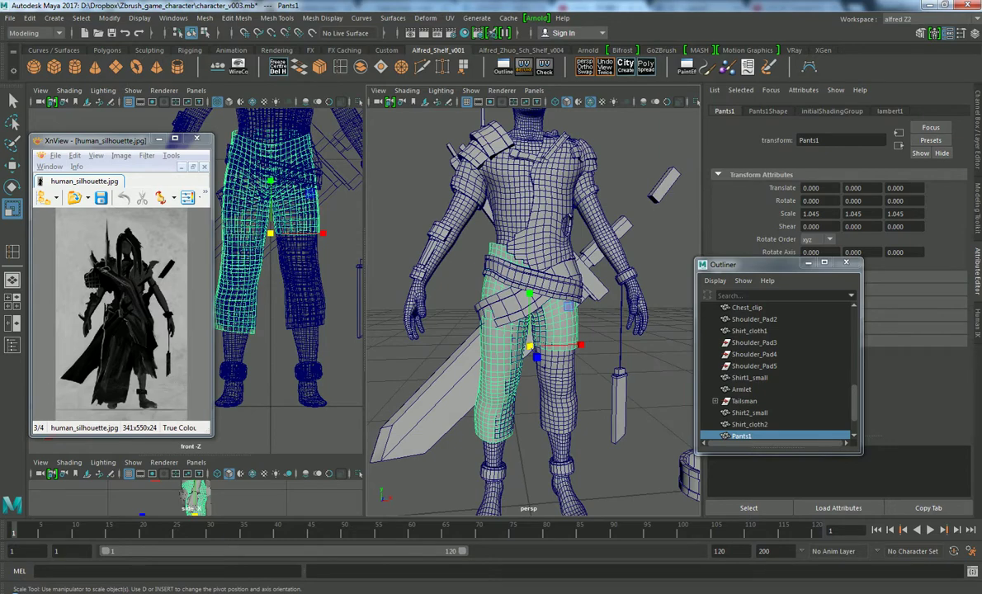
pyautogui.hotkey('ctrl', '1')
# Select the waistband loop of faces on Pants1, pull it off, and delete it
pyautogui.press('f')
pyautogui.moveTo(540, 221); pyautogui.dragTo(540, 251, button='right')
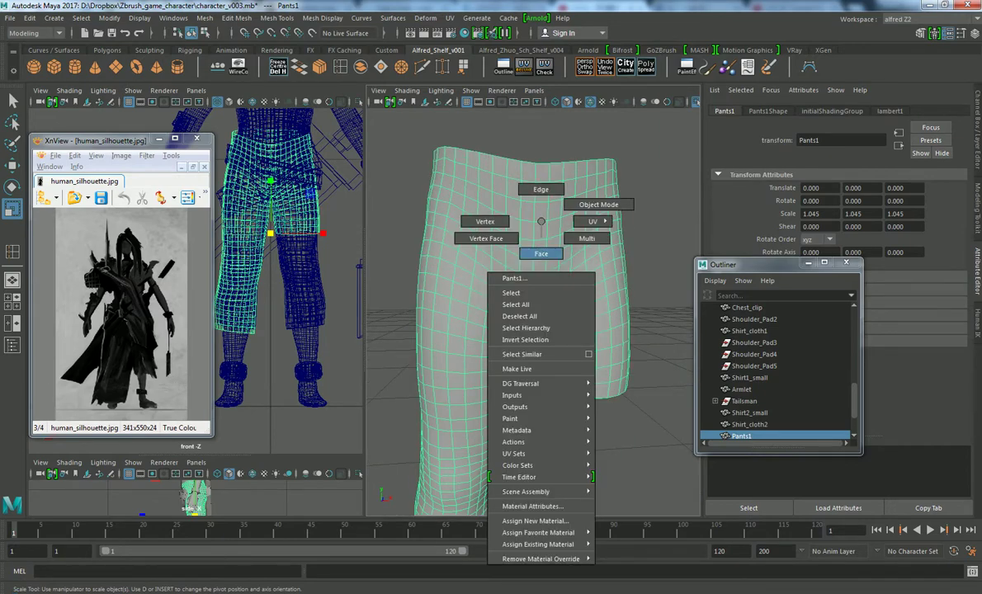
pyautogui.click(526, 230)
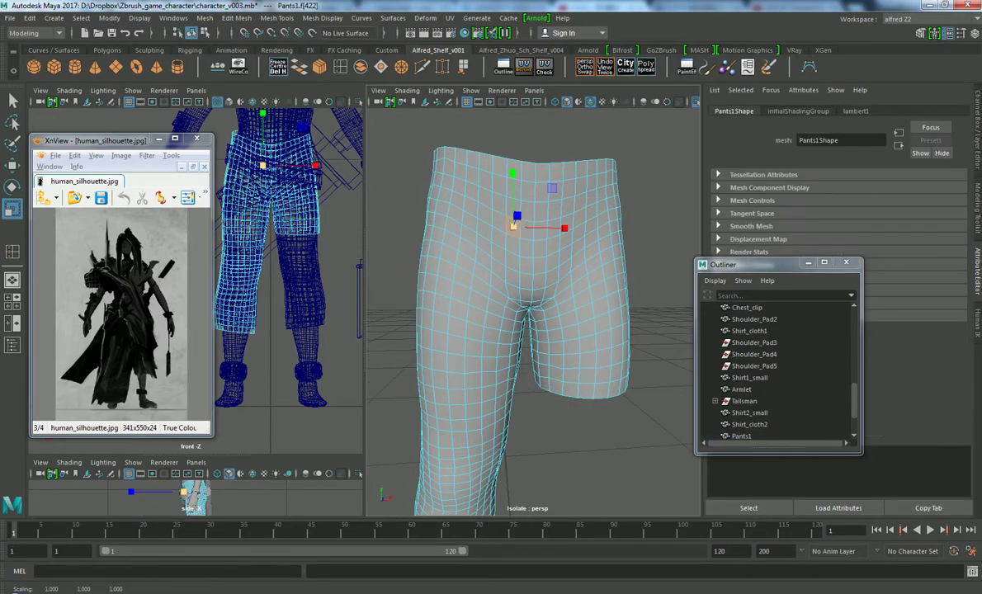
pyautogui.hotkey('ctrl', 'shift', 'a')
pyautogui.press('w')
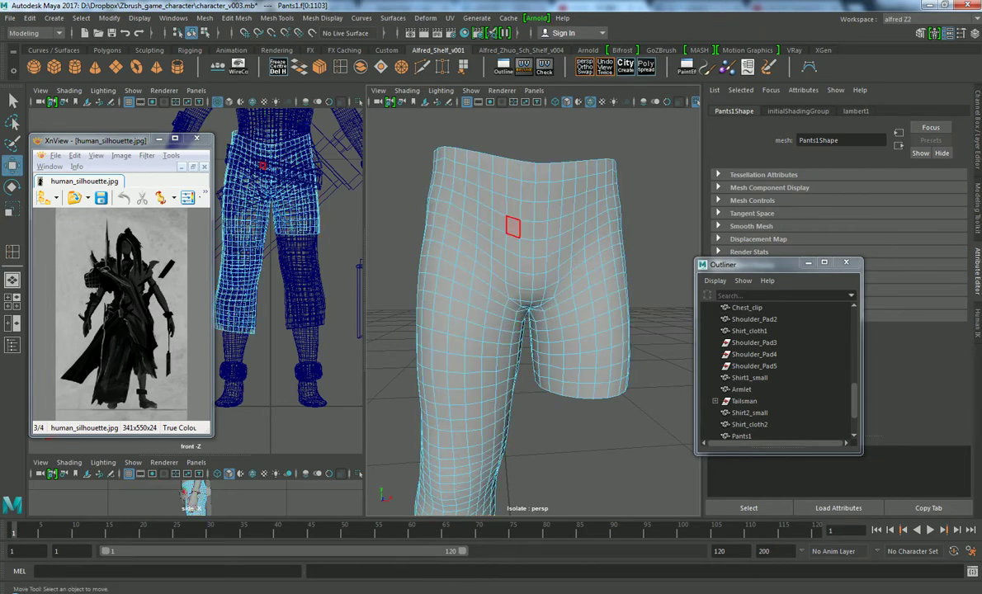
pyautogui.click(525, 230)
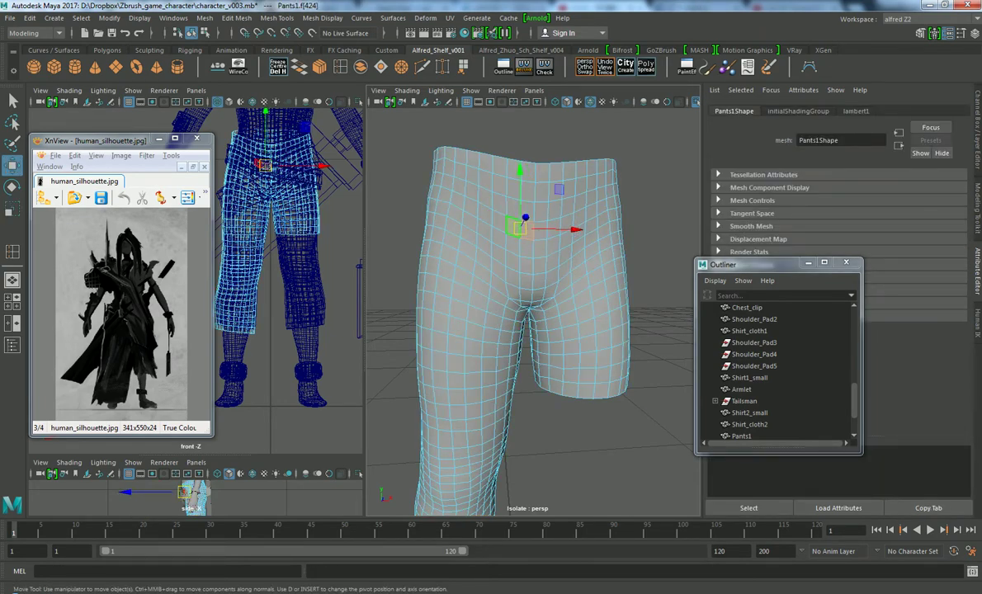
pyautogui.doubleClick(462, 206)
pyautogui.moveTo(526, 219); pyautogui.dragTo(526, 181)
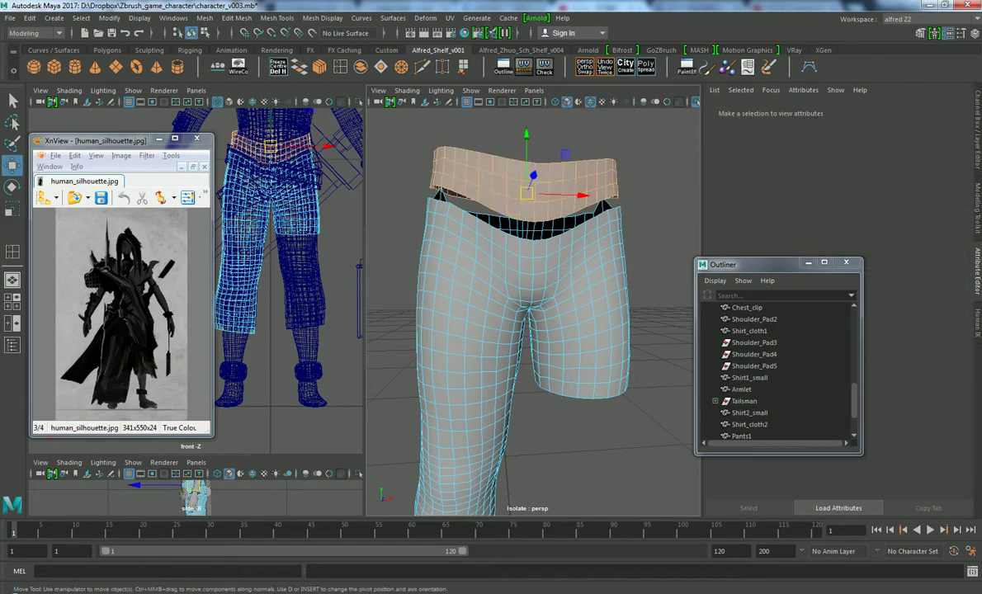
pyautogui.press('Delete')
# Move the top-edge vertices of the pants to flatten the peaks, then leave vertex mode
pyautogui.moveTo(528, 330)
pyautogui.keyDown('alt'); pyautogui.mouseDown()
pyautogui.moveTo(594, 310)
pyautogui.moveTo(594, 206)
pyautogui.mouseUp(); pyautogui.keyUp('alt')
pyautogui.rightClick(594, 207)
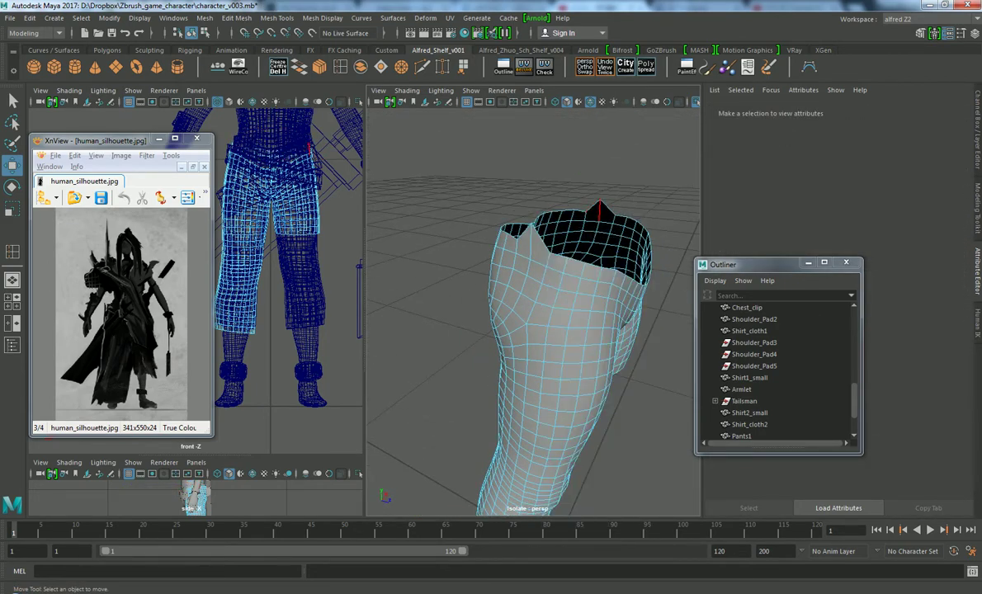
pyautogui.moveTo(600, 208); pyautogui.dragTo(594, 180, button='right')
pyautogui.click(600, 202)
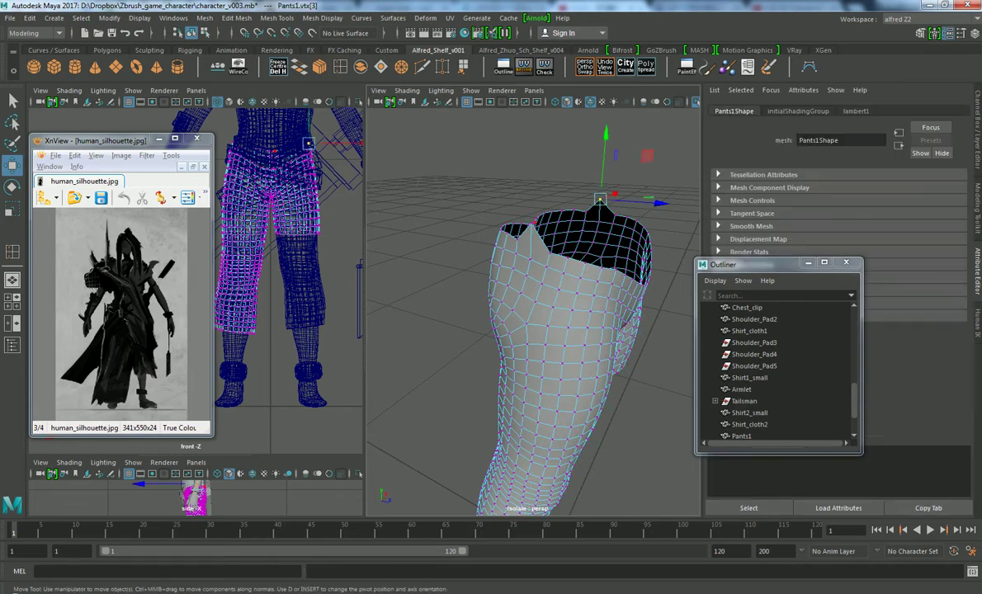
pyautogui.moveTo(600, 202)
pyautogui.keyDown('alt'); pyautogui.mouseDown()
pyautogui.moveTo(561, 198)
pyautogui.moveTo(578, 191)
pyautogui.mouseUp(); pyautogui.keyUp('alt')
pyautogui.moveTo(569, 144); pyautogui.dragTo(569, 154)
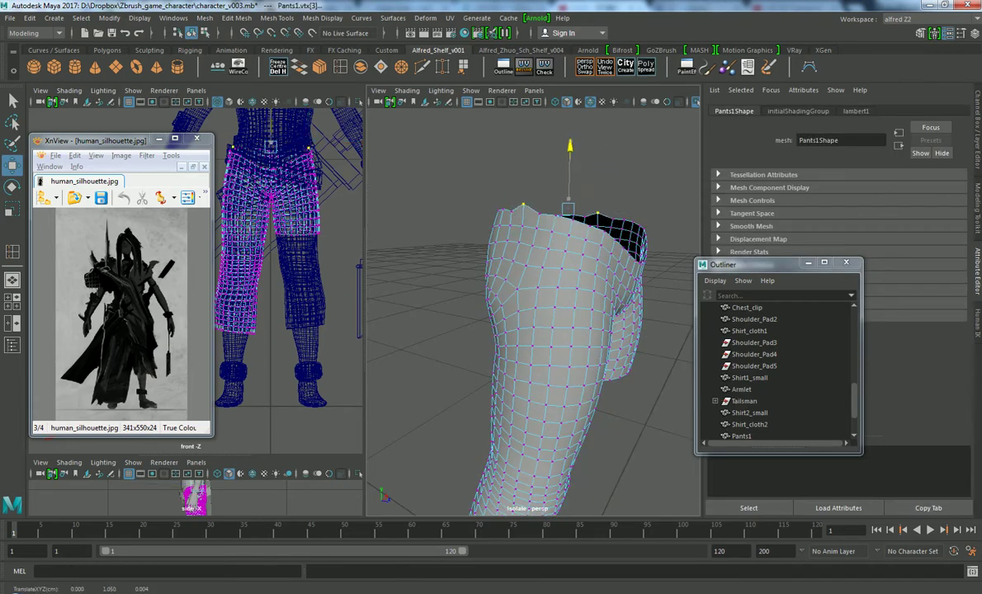
pyautogui.scroll(-5, 533, 305)
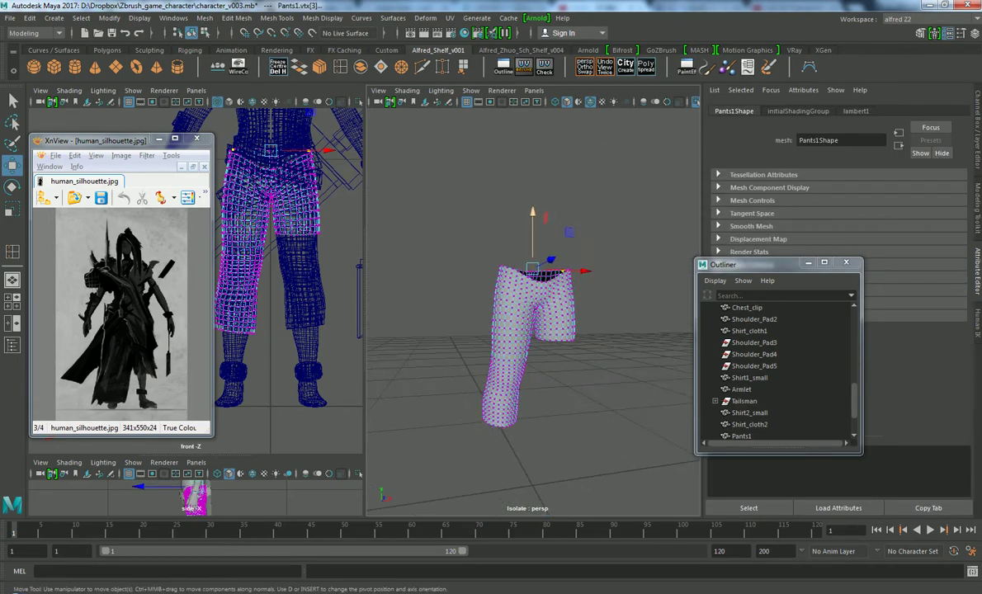
pyautogui.press('F8')
# Show the whole character, frame Pants1, and check wireframe and shaded display
pyautogui.hotkey('ctrl', '1')
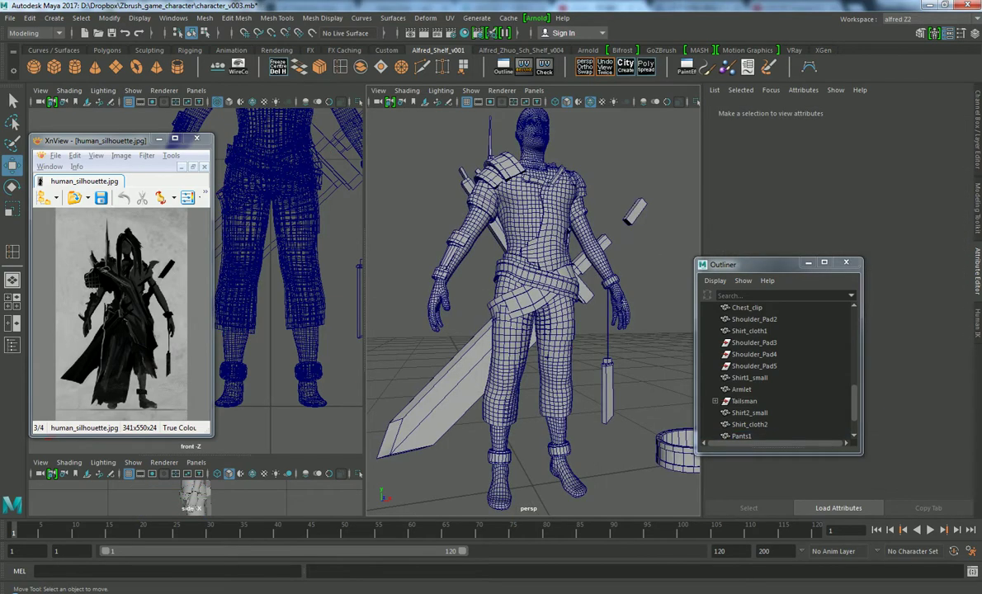
pyautogui.click(741, 435)
pyautogui.press('f')
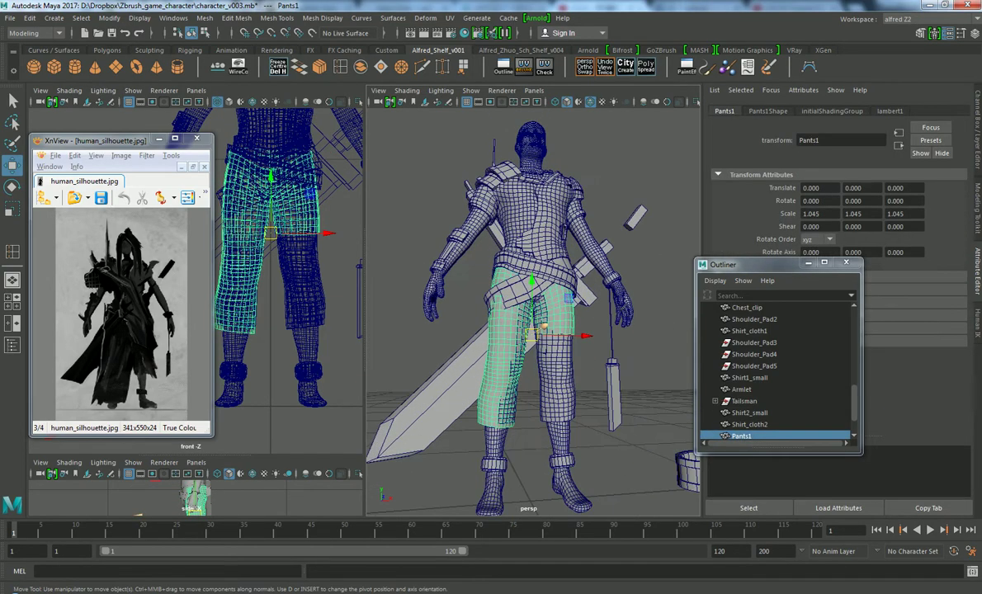
pyautogui.scroll(-3, 565, 220)
pyautogui.moveTo(565, 219)
pyautogui.keyDown('alt'); pyautogui.mouseDown()
pyautogui.moveTo(558, 318)
pyautogui.moveTo(547, 326)
pyautogui.mouseUp(); pyautogui.keyUp('alt')
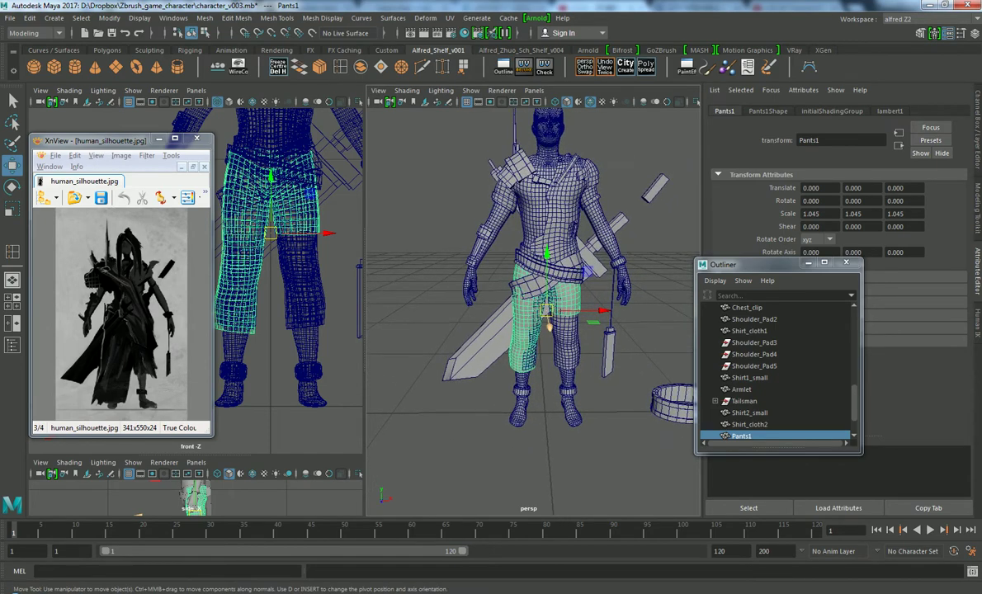
pyautogui.scroll(2, 550, 324)
pyautogui.scroll(2, 553, 316)
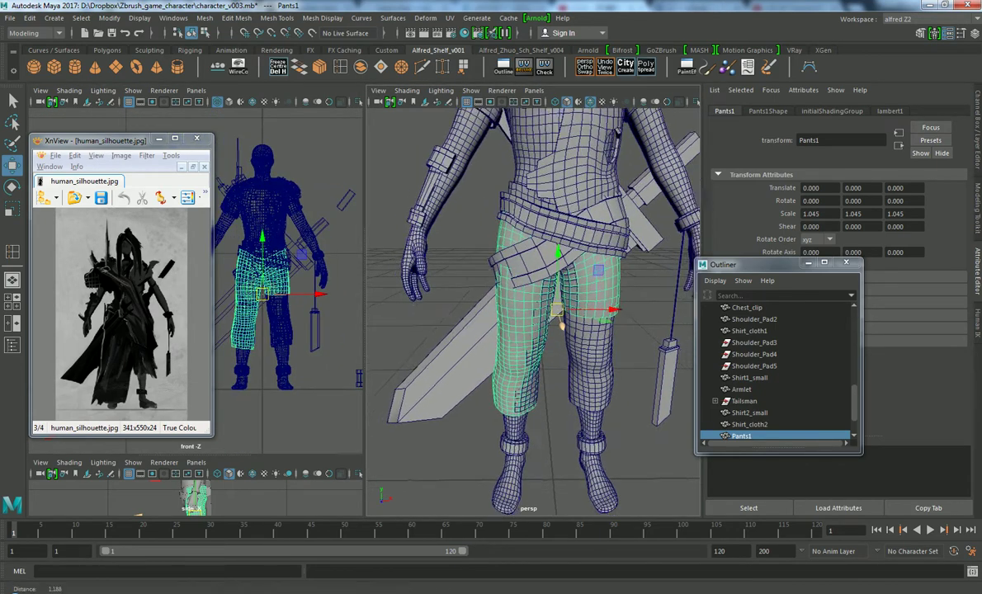
pyautogui.scroll(2, 558, 306)
pyautogui.press('4')
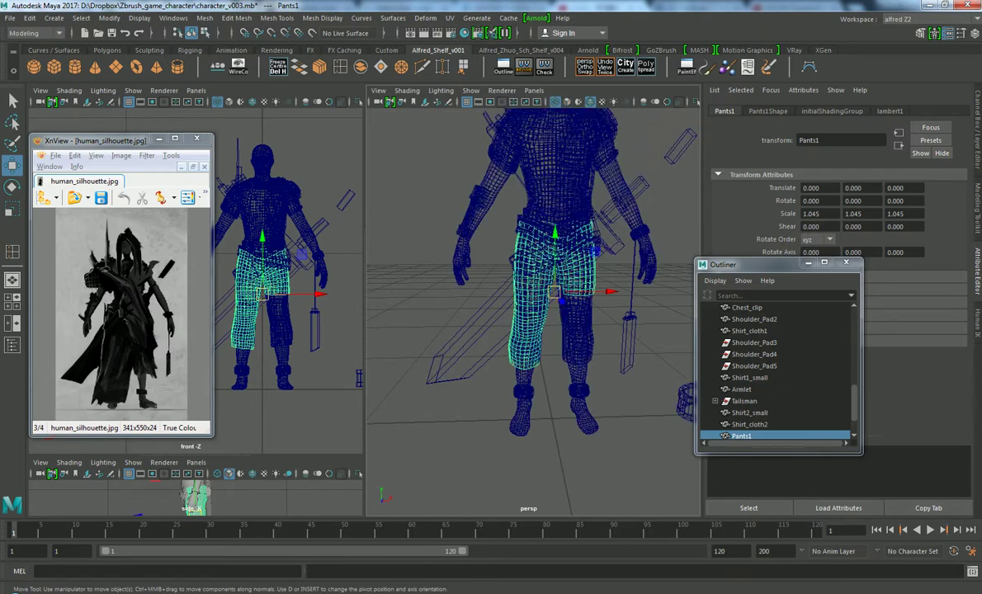
pyautogui.press('5')
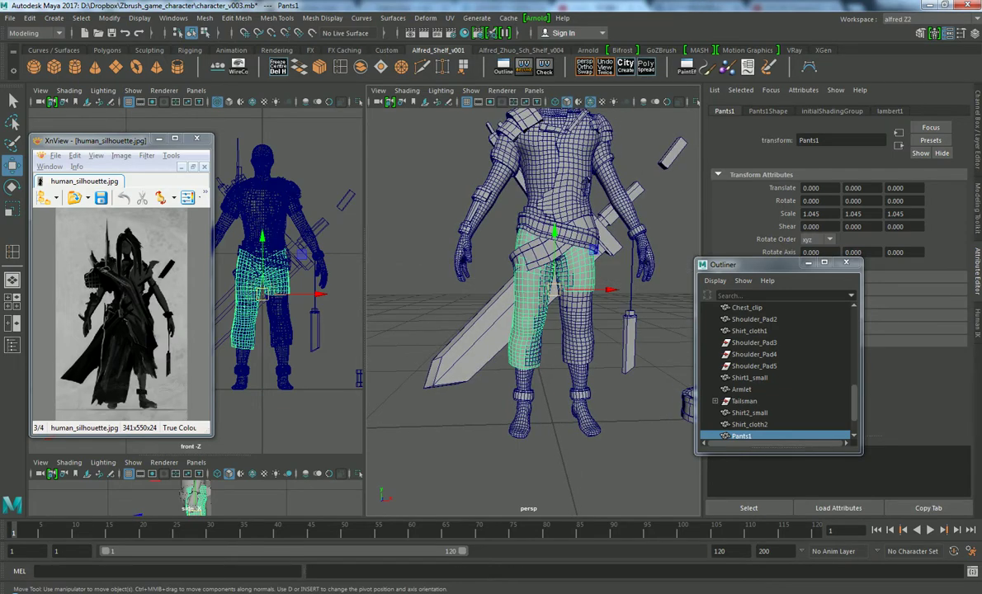
pyautogui.press('r')
pyautogui.press('w')
# Turn on soft selection, lower the thigh vertices and pull the outer hip inward
pyautogui.moveTo(541, 277); pyautogui.dragTo(495, 241, button='right')
pyautogui.press('b')
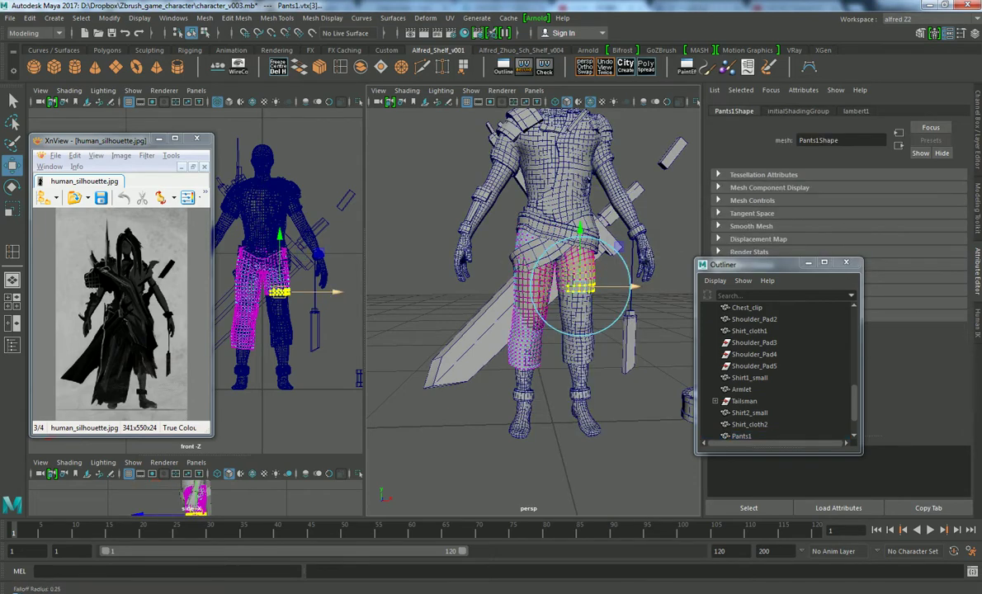
pyautogui.moveTo(580, 235); pyautogui.dragTo(580, 230)
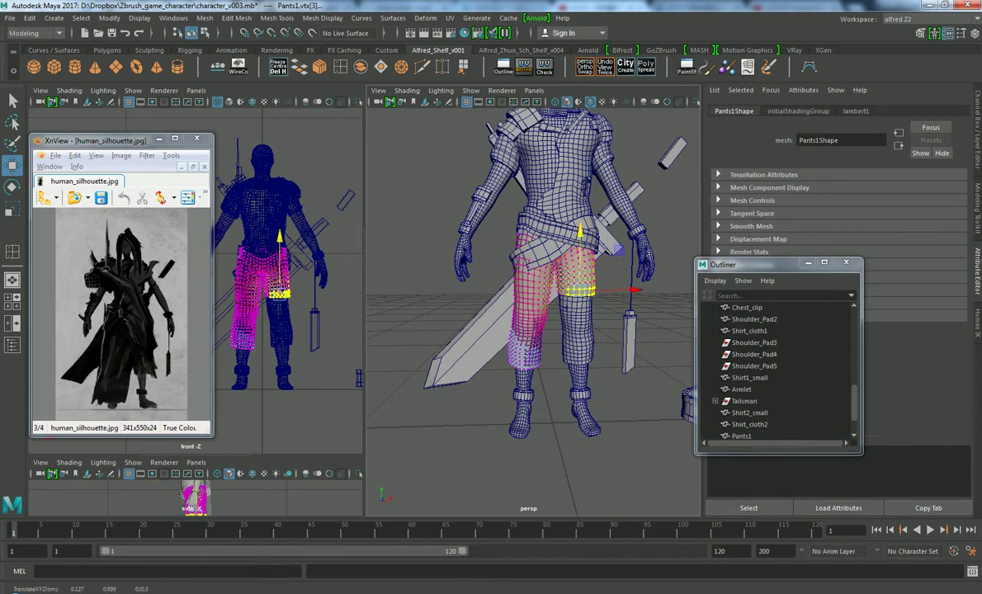
pyautogui.moveTo(627, 290); pyautogui.dragTo(623, 290)
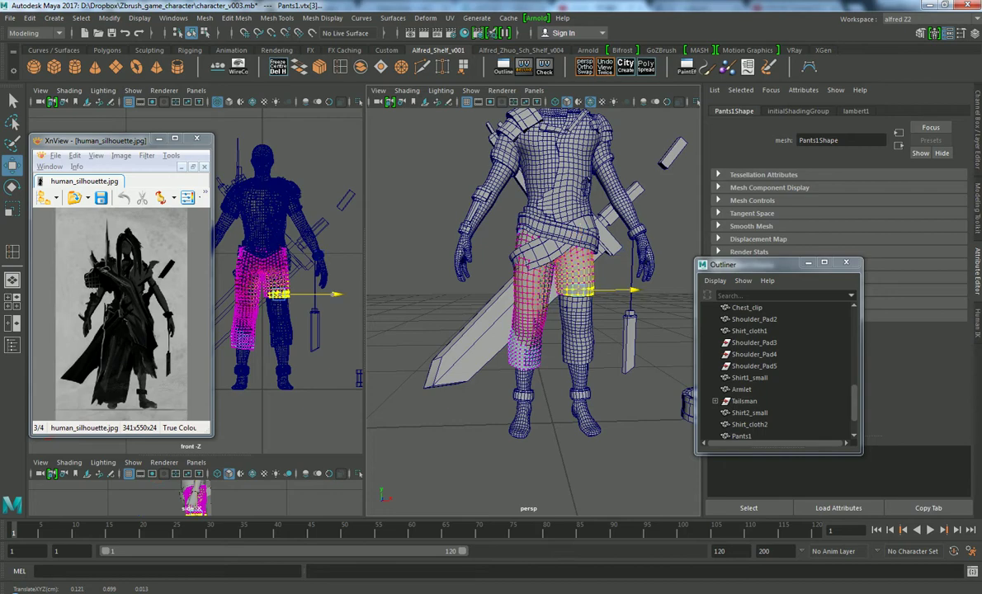
pyautogui.hotkey('ctrl', 'z')
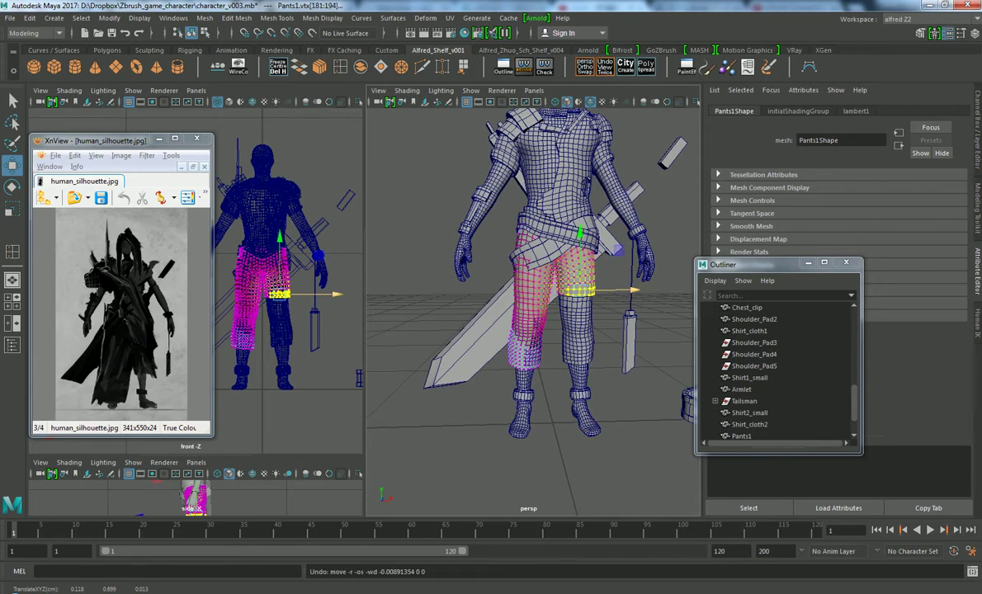
pyautogui.moveTo(580, 235); pyautogui.dragTo(580, 250)
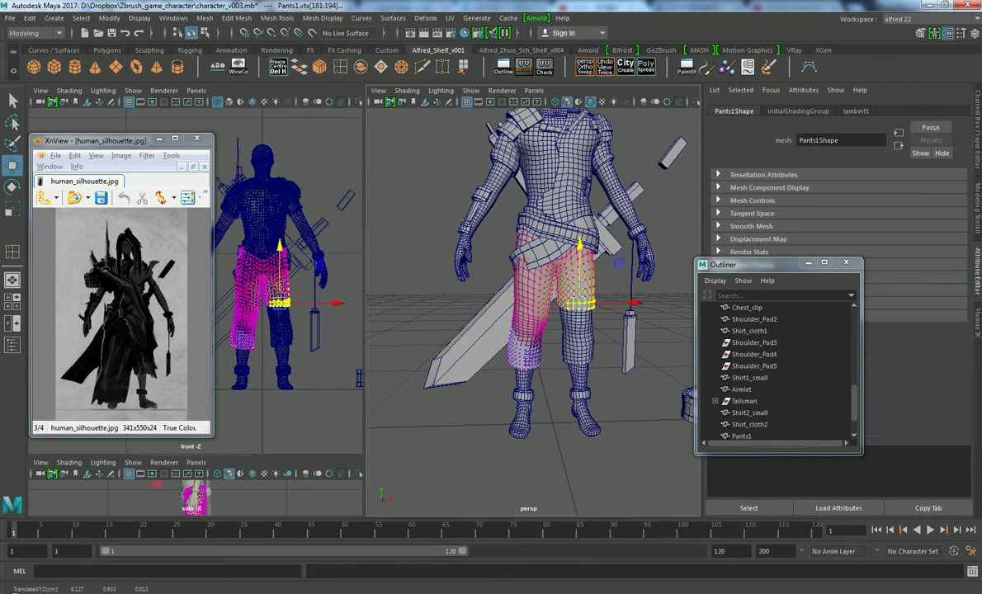
pyautogui.click(595, 289)
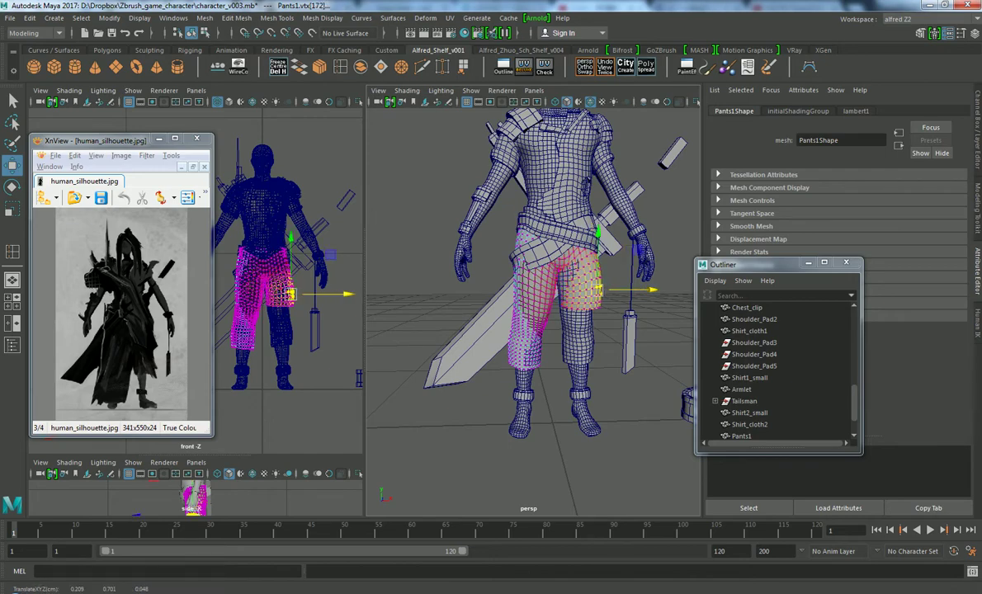
pyautogui.moveTo(598, 289); pyautogui.dragTo(565, 292)
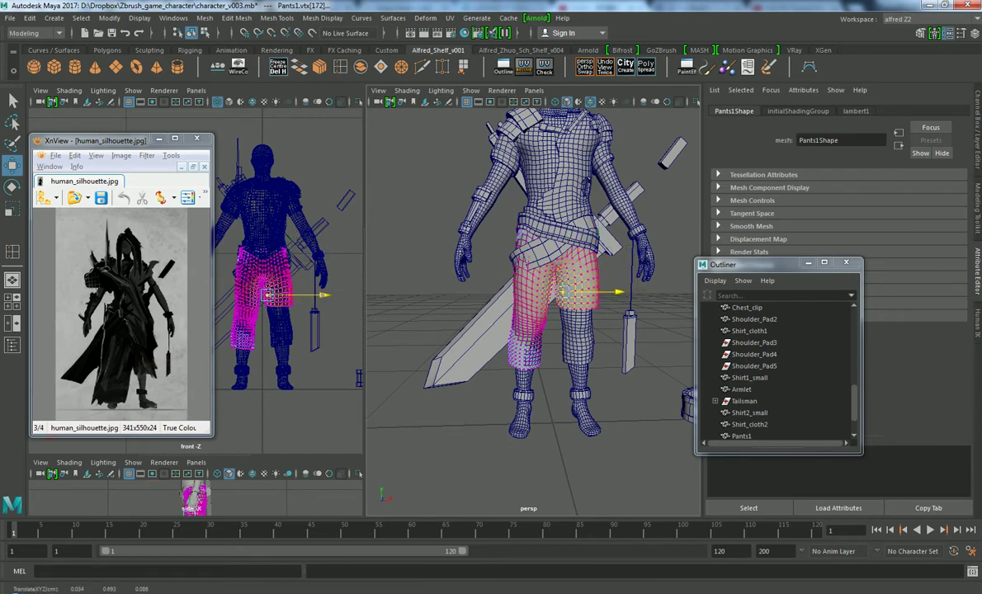
# Enlarge the falloff to reshape the lower left pant leg and shift the thigh area
pyautogui.click(512, 364)
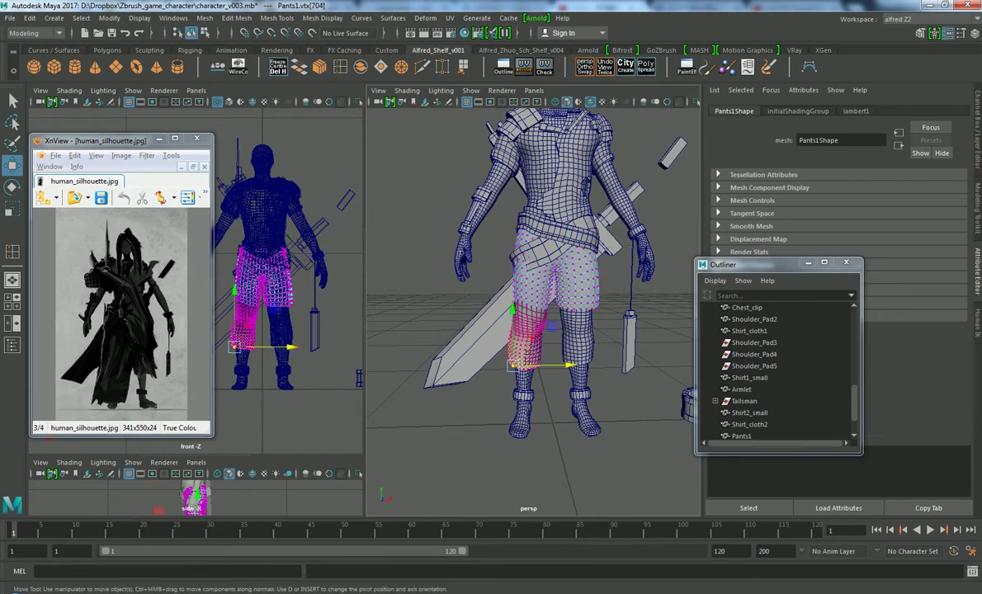
pyautogui.moveTo(512, 364); pyautogui.dragTo(545, 363, button='middle')
pyautogui.moveTo(513, 317)
pyautogui.mouseDown()
pyautogui.moveTo(512, 336)
pyautogui.moveTo(462, 330)
pyautogui.mouseUp()
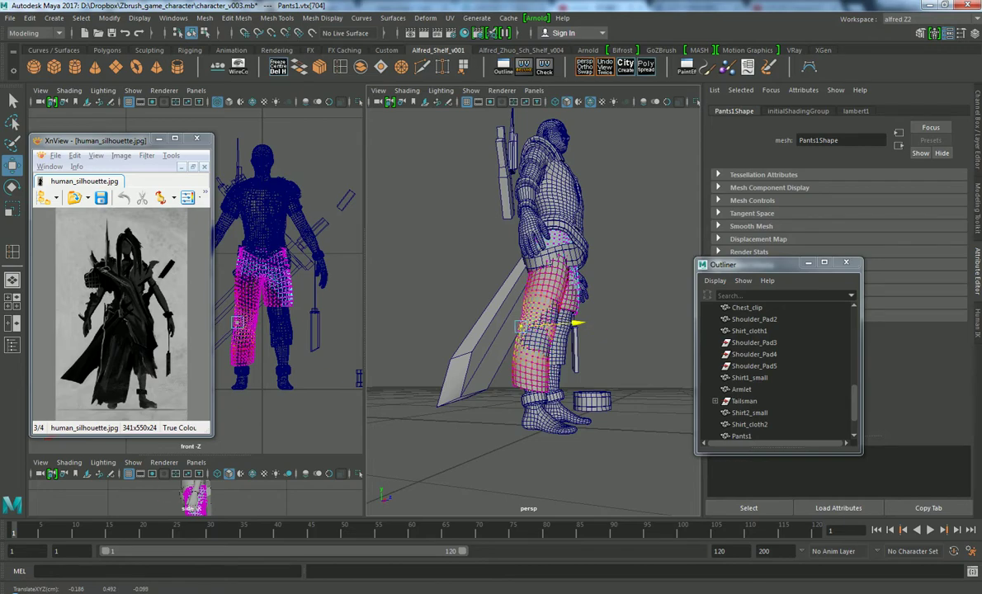
pyautogui.keyDown('alt'); pyautogui.moveTo(544, 330); pyautogui.dragTo(574, 324); pyautogui.keyUp('alt')
pyautogui.click(551, 309)
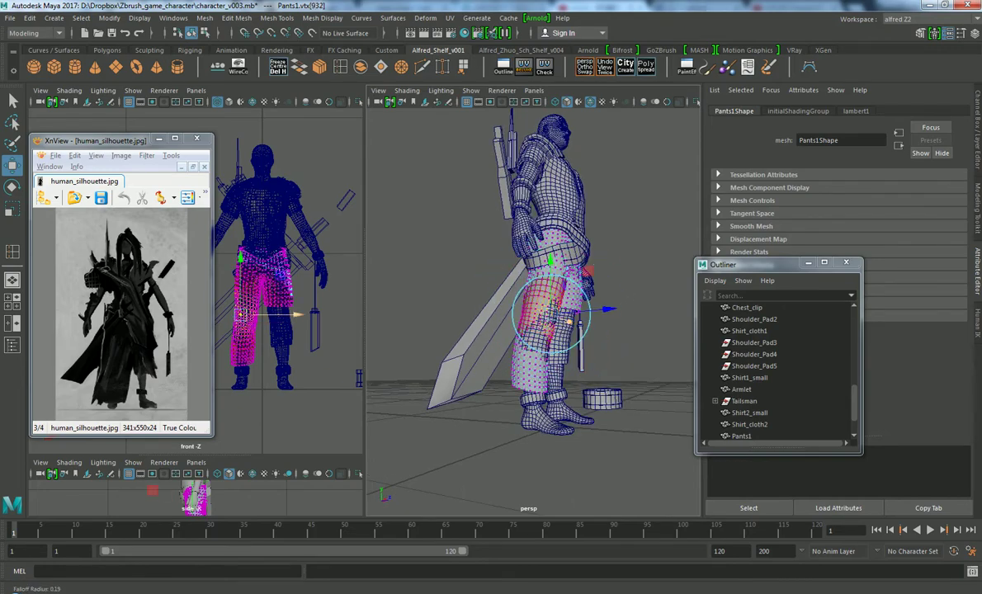
pyautogui.moveTo(603, 310)
pyautogui.mouseDown()
pyautogui.moveTo(511, 326)
pyautogui.moveTo(560, 341)
pyautogui.mouseUp()
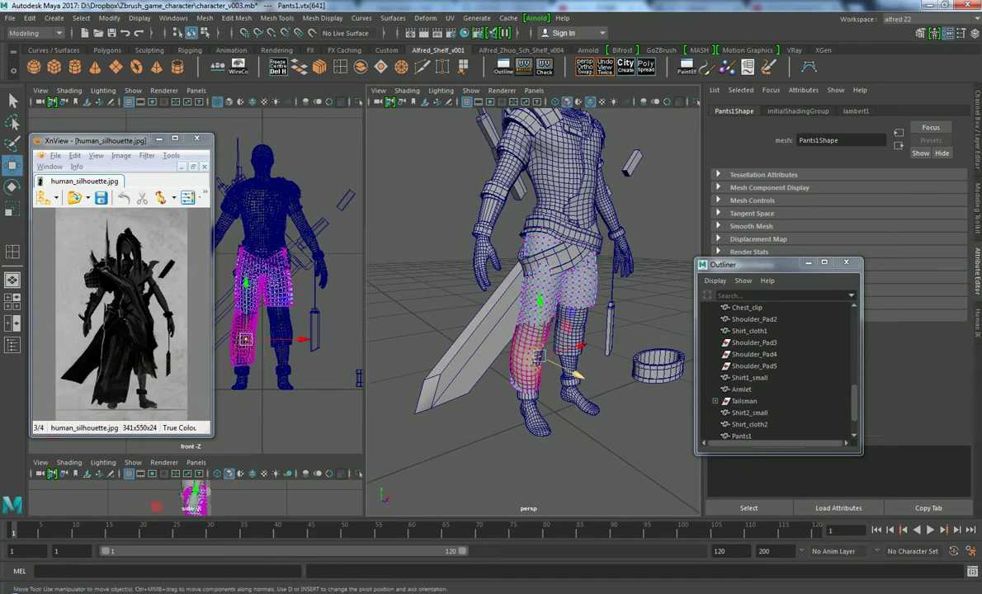
pyautogui.keyDown('alt'); pyautogui.moveTo(544, 330); pyautogui.dragTo(445, 326); pyautogui.keyUp('alt')
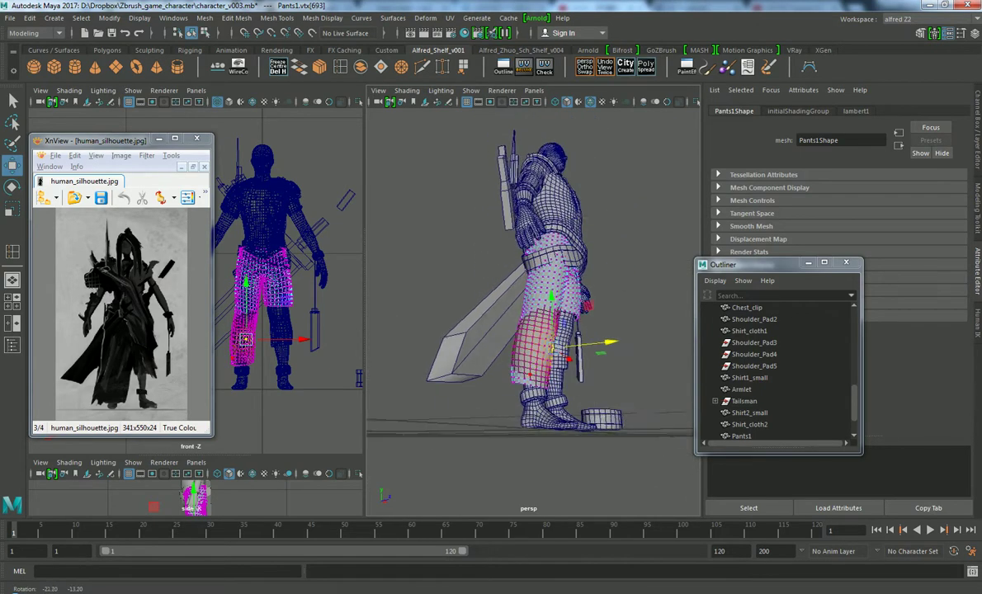
pyautogui.moveTo(528, 384)
pyautogui.mouseDown()
pyautogui.moveTo(499, 383)
pyautogui.moveTo(589, 383)
pyautogui.mouseUp()
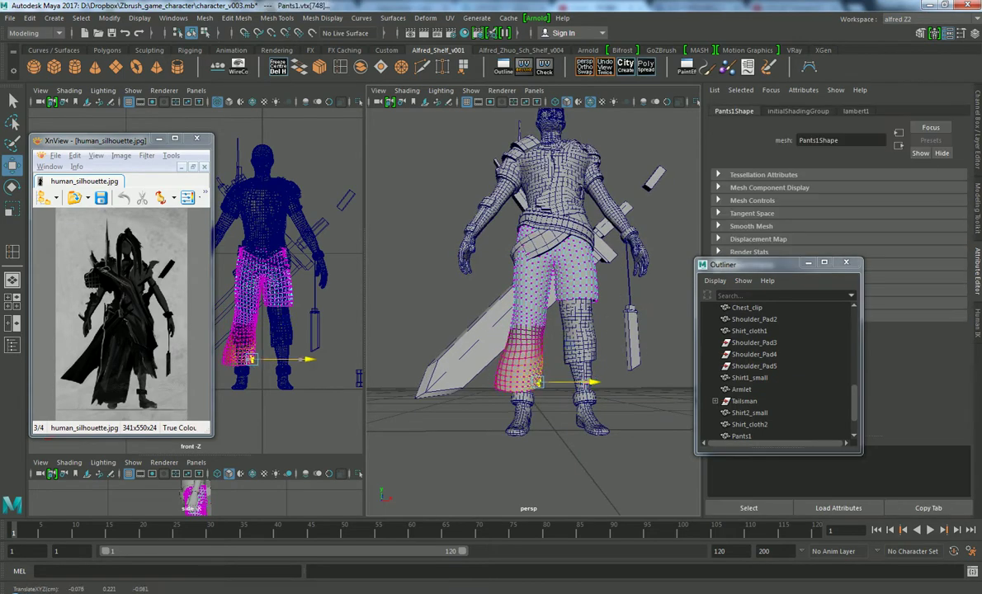
# Pull the lower pant leg inward and push its cloth toward the back
pyautogui.scroll(-4, 589, 384)
pyautogui.scroll(2, 535, 387)
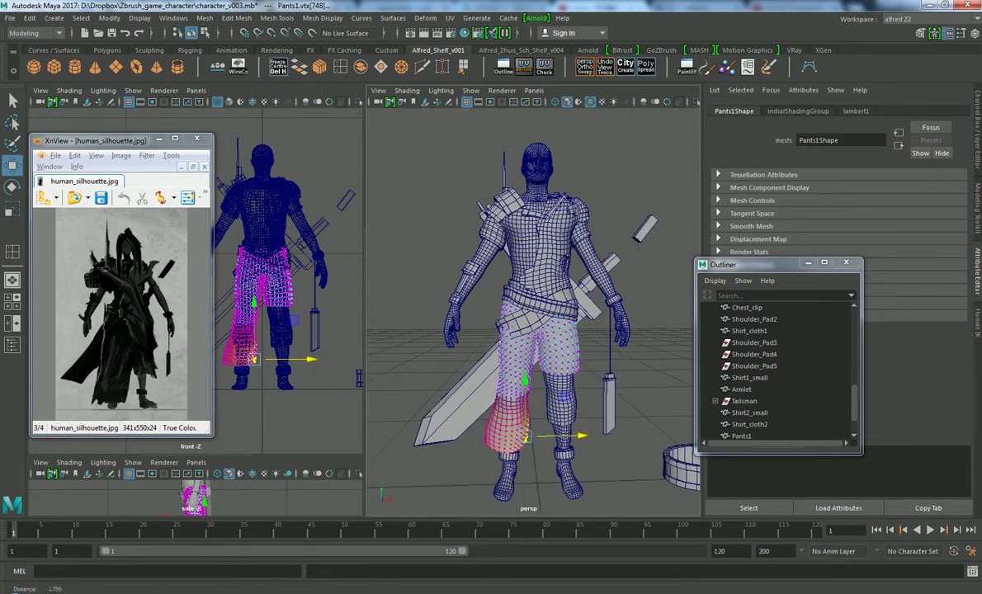
pyautogui.scroll(2, 535, 387)
pyautogui.scroll(1, 534, 387)
pyautogui.click(527, 363)
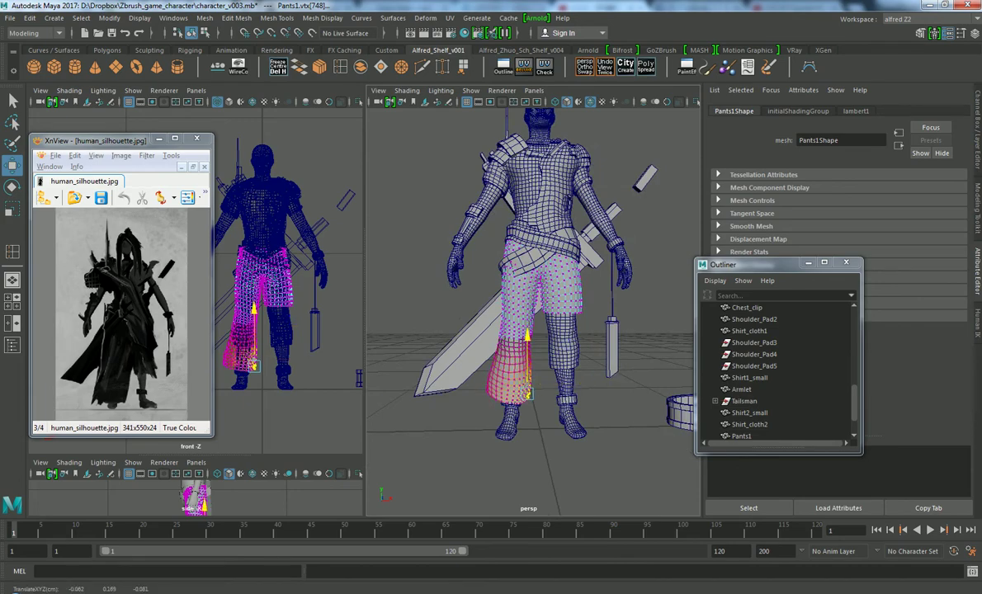
pyautogui.moveTo(527, 363)
pyautogui.mouseDown()
pyautogui.moveTo(487, 397)
pyautogui.moveTo(512, 396)
pyautogui.mouseUp()
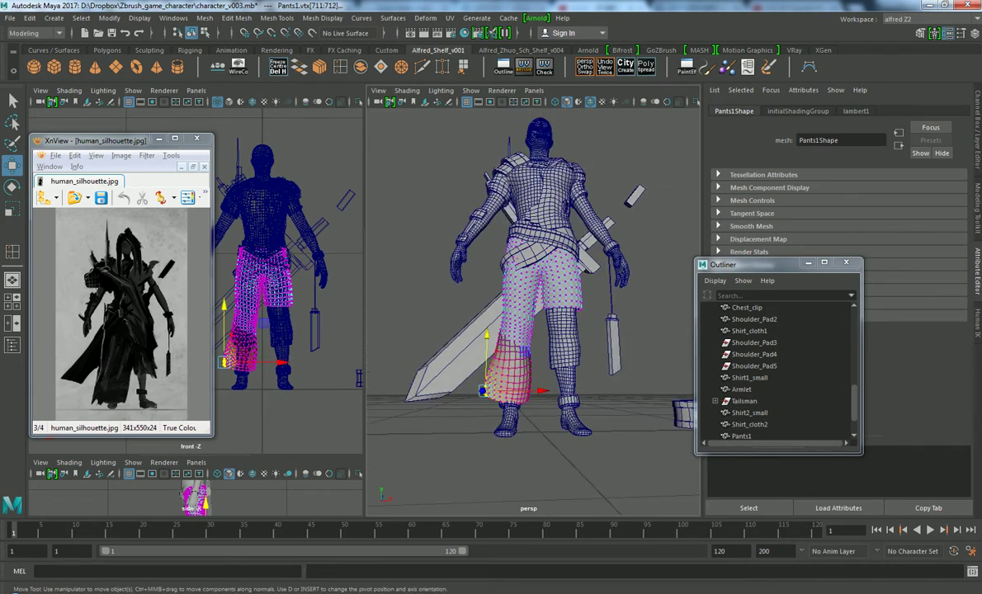
pyautogui.keyDown('alt'); pyautogui.moveTo(449, 369); pyautogui.dragTo(603, 390); pyautogui.keyUp('alt')
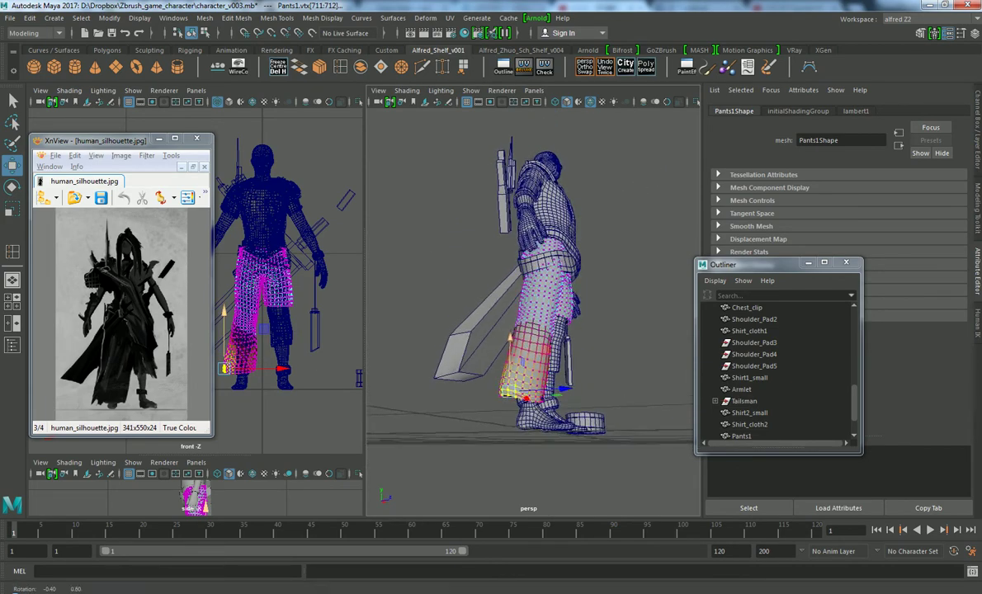
pyautogui.moveTo(548, 412); pyautogui.dragTo(538, 409)
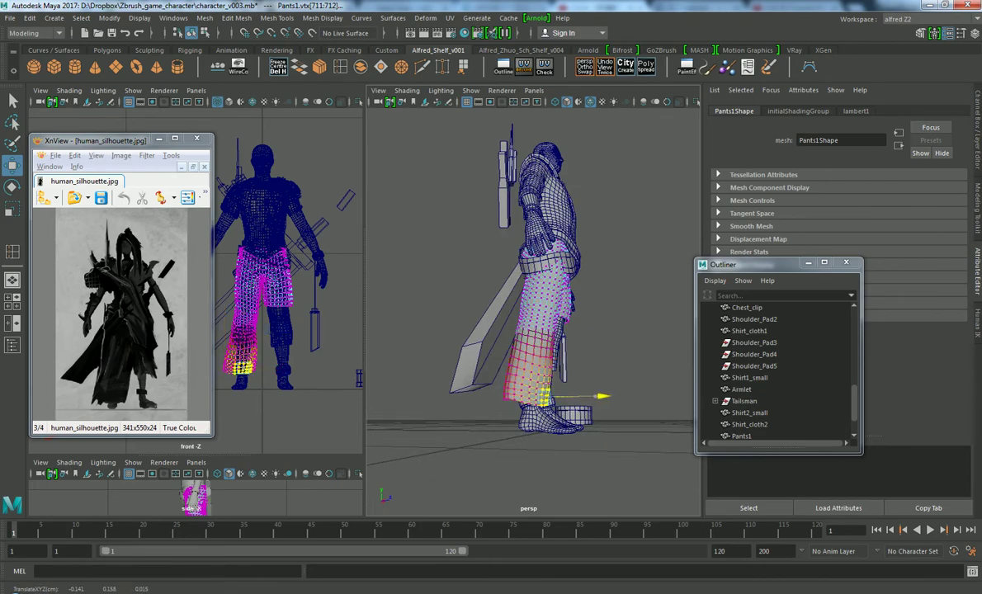
# Adjust the pants' upper-thigh and belt vertices, then return to object mode
pyautogui.click(627, 462)
pyautogui.keyDown('alt'); pyautogui.moveTo(627, 462); pyautogui.dragTo(578, 372); pyautogui.keyUp('alt')
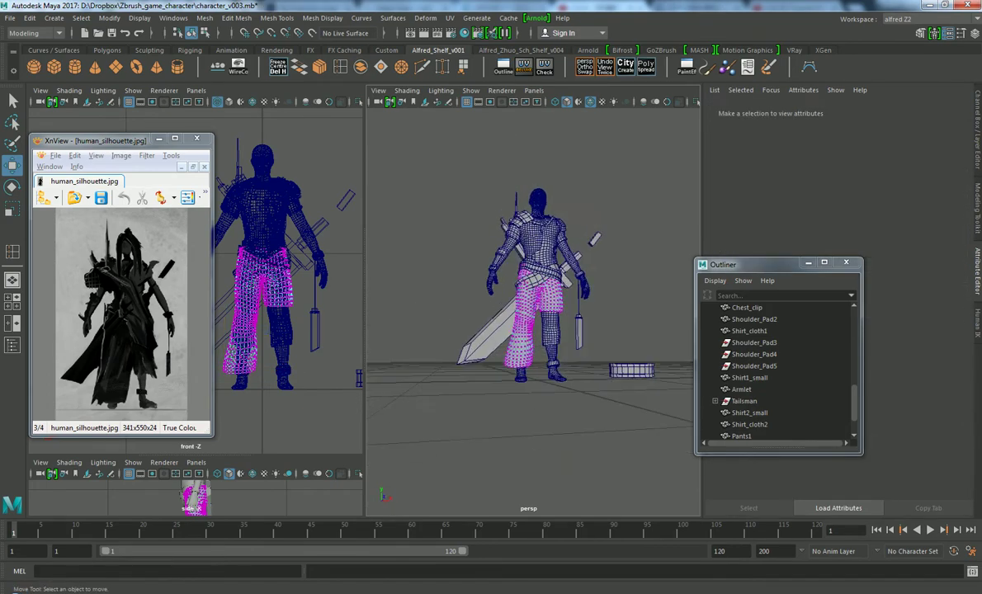
pyautogui.keyDown('alt'); pyautogui.moveTo(578, 372); pyautogui.dragTo(627, 371, button='right'); pyautogui.keyUp('alt')
pyautogui.keyDown('alt'); pyautogui.moveTo(528, 330); pyautogui.dragTo(462, 330); pyautogui.keyUp('alt')
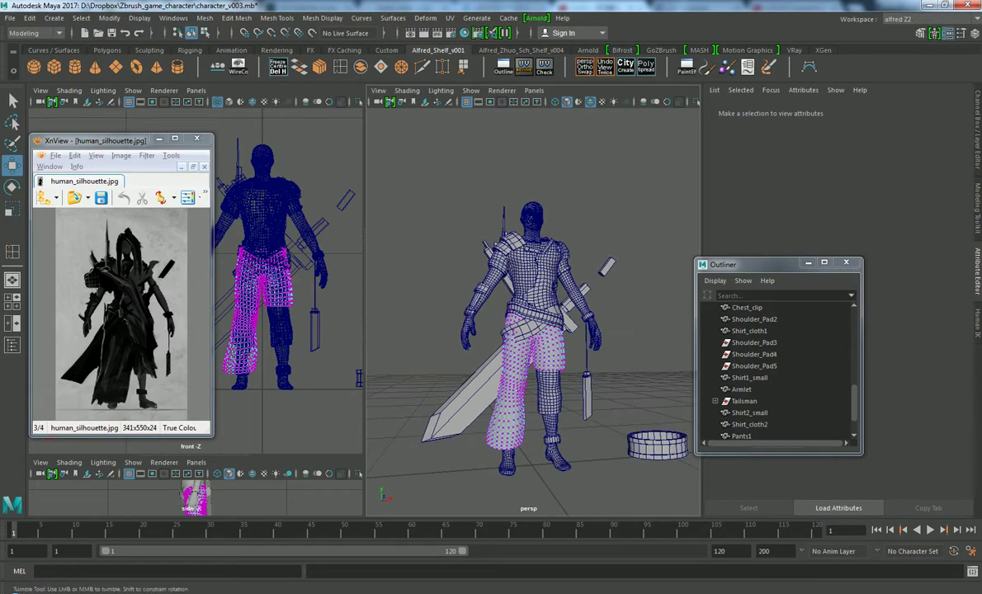
pyautogui.keyDown('alt'); pyautogui.moveTo(462, 330); pyautogui.dragTo(520, 330, button='right'); pyautogui.keyUp('alt')
pyautogui.moveTo(528, 330)
pyautogui.keyDown('alt'); pyautogui.mouseDown()
pyautogui.moveTo(462, 330)
pyautogui.moveTo(495, 356)
pyautogui.moveTo(470, 363)
pyautogui.mouseUp(); pyautogui.keyUp('alt')
pyautogui.click(446, 363)
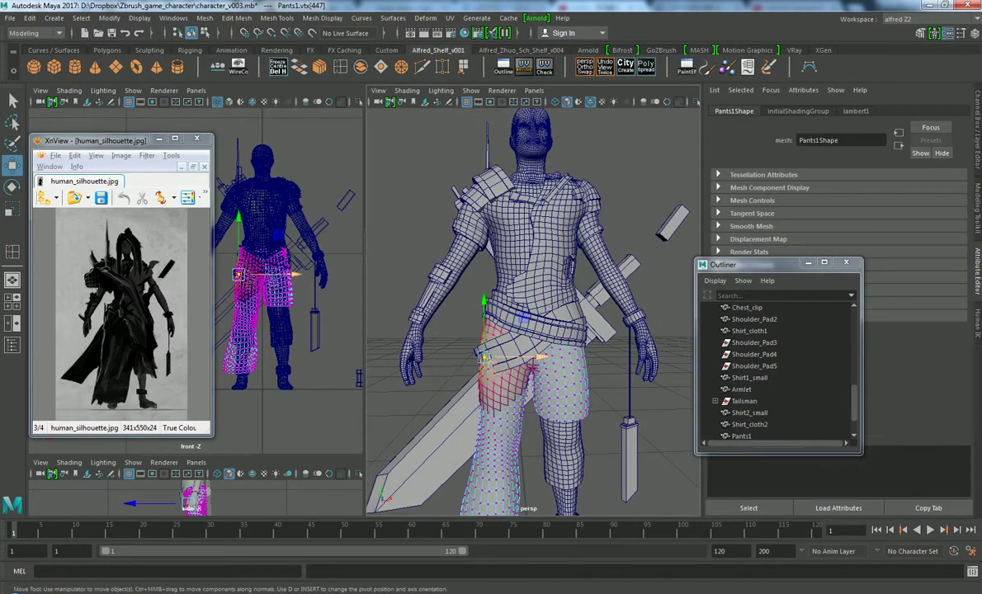
pyautogui.keyDown('alt'); pyautogui.moveTo(528, 330); pyautogui.dragTo(536, 322); pyautogui.keyUp('alt')
pyautogui.click(486, 324)
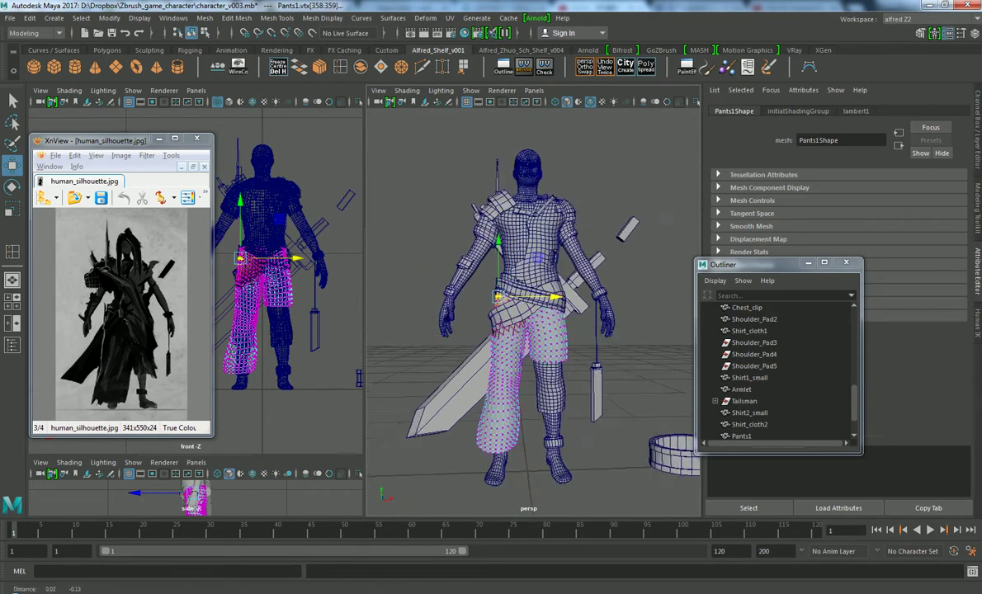
pyautogui.moveTo(561, 284); pyautogui.dragTo(561, 239, button='right')
# Soft-select the upper inner-thigh vertices of Pants1 and raise them
pyautogui.click(644, 372)
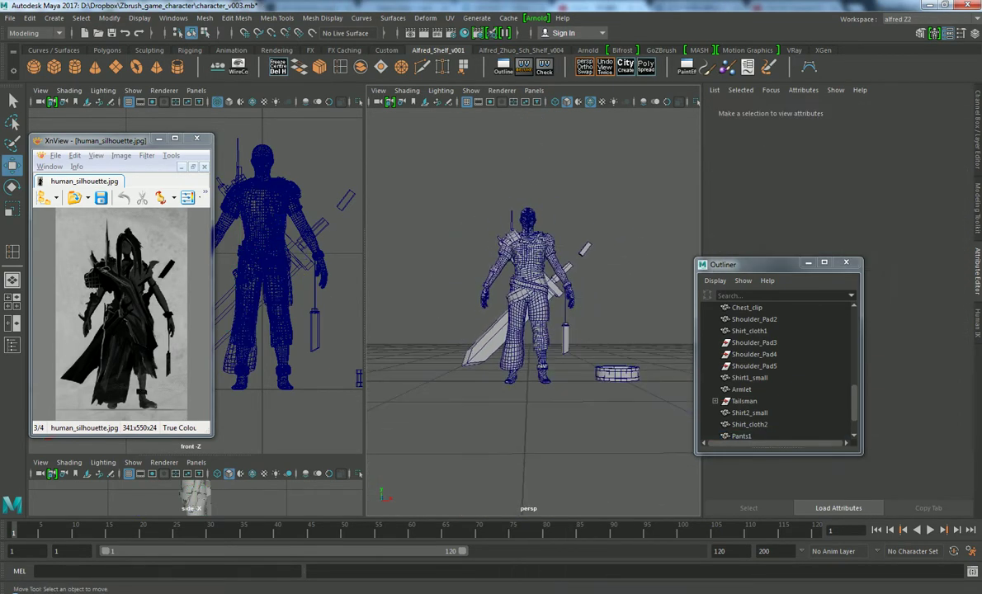
pyautogui.scroll(2, 532, 305)
pyautogui.scroll(3, 533, 305)
pyautogui.scroll(2, 532, 309)
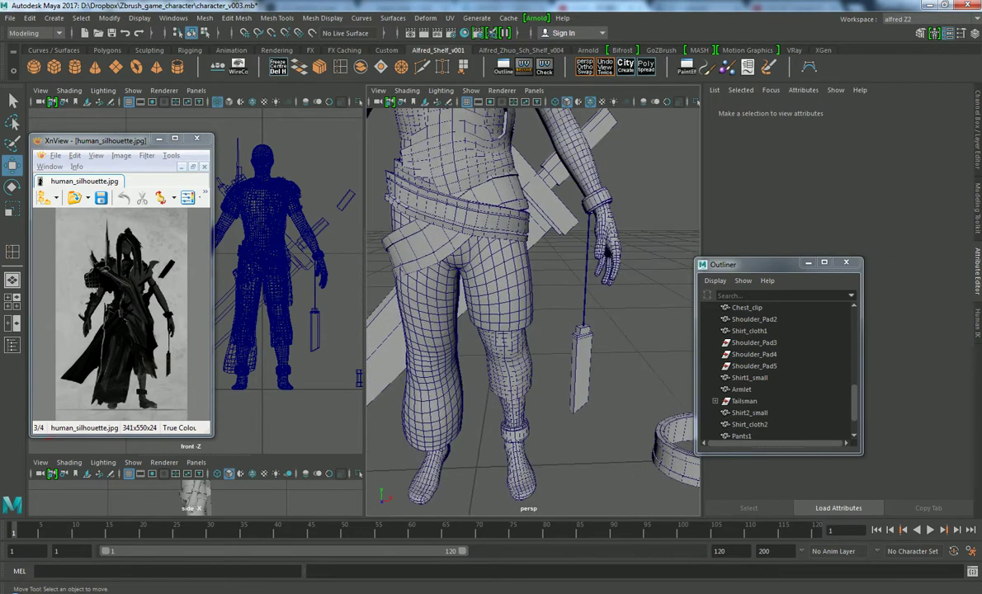
pyautogui.scroll(-1, 450, 326)
pyautogui.click(486, 285)
pyautogui.moveTo(486, 277); pyautogui.dragTo(441, 279, button='right')
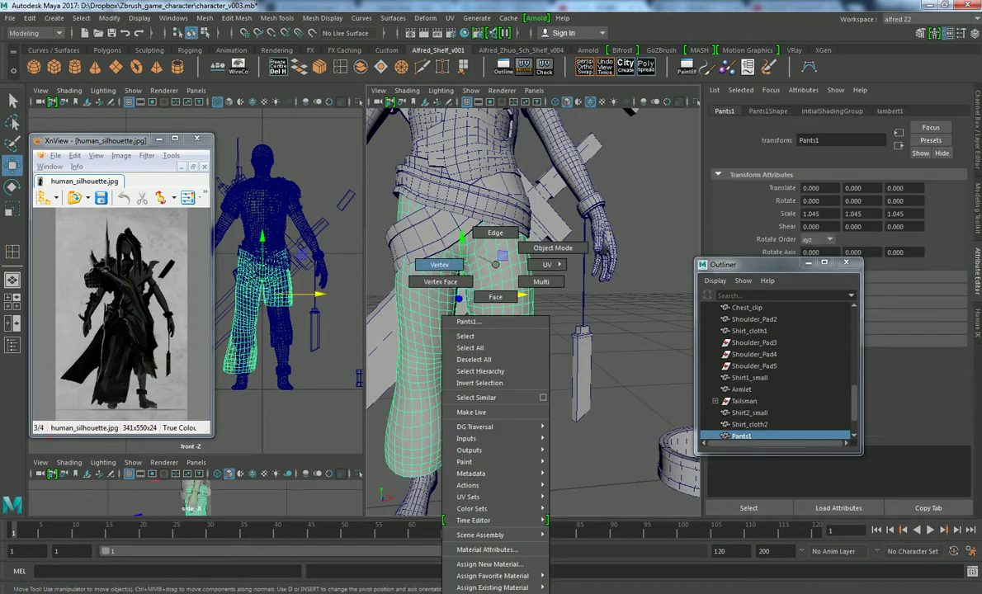
pyautogui.moveTo(477, 307)
pyautogui.mouseDown()
pyautogui.moveTo(495, 323)
pyautogui.moveTo(466, 324)
pyautogui.moveTo(495, 324)
pyautogui.mouseUp()
pyautogui.moveTo(485, 285); pyautogui.dragTo(486, 270)
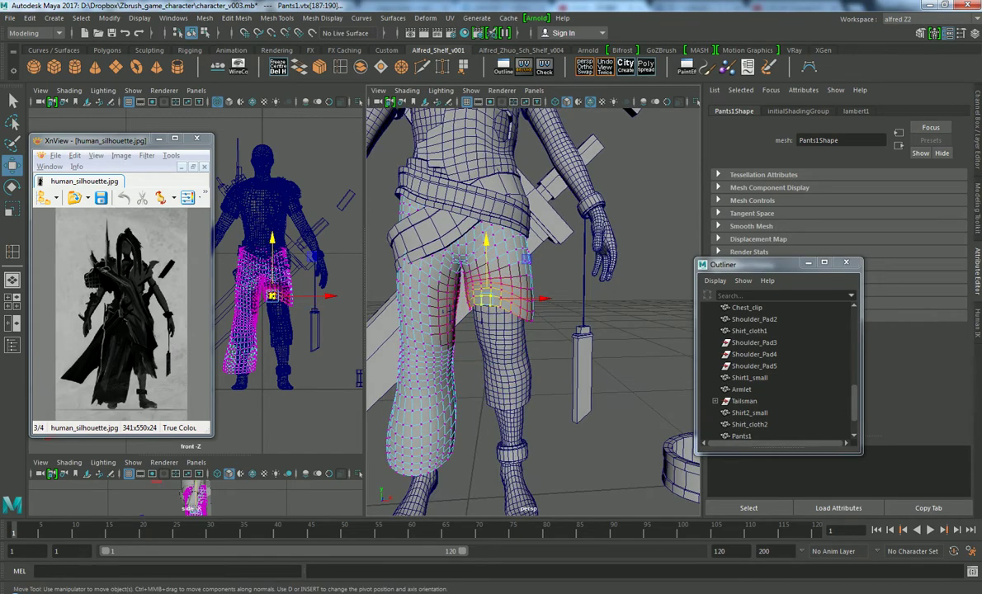
# Select the outer thigh edge vertices, nudge them slightly lower, and deselect
pyautogui.moveTo(487, 299); pyautogui.dragTo(487, 295)
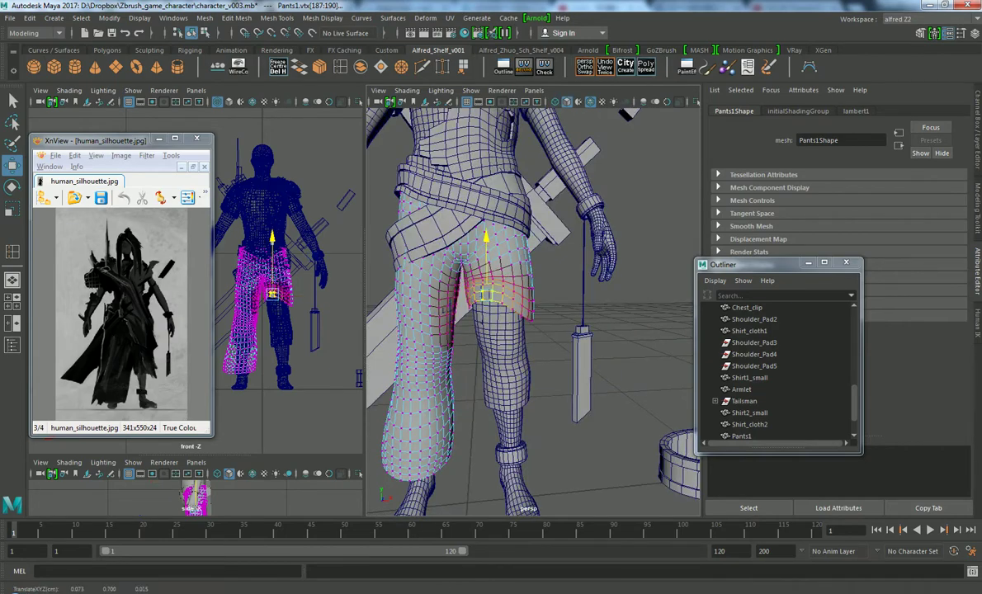
pyautogui.moveTo(486, 293); pyautogui.dragTo(531, 345)
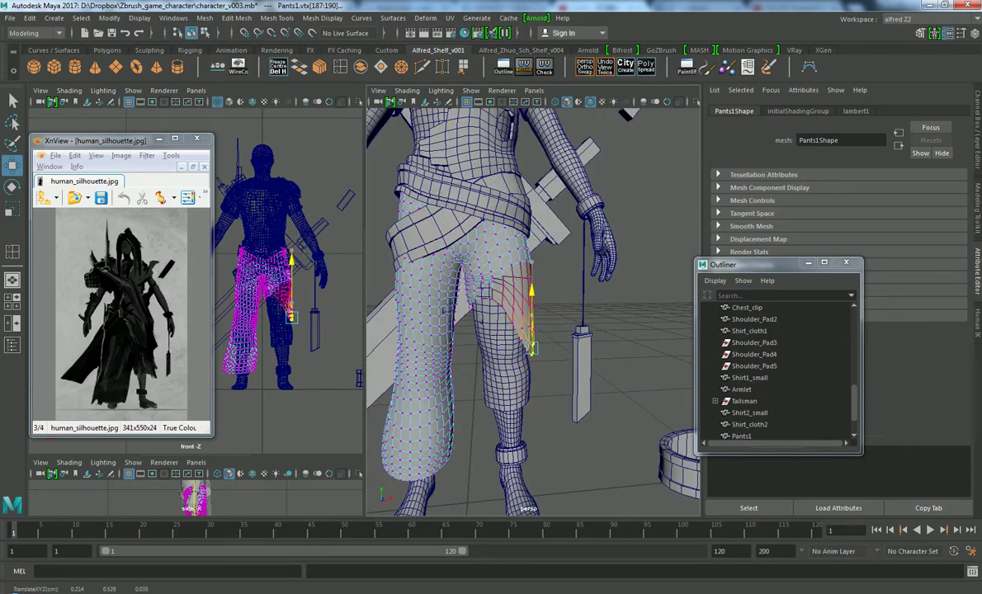
pyautogui.moveTo(531, 346)
pyautogui.mouseDown()
pyautogui.moveTo(577, 354)
pyautogui.moveTo(602, 347)
pyautogui.mouseUp()
pyautogui.click(532, 353)
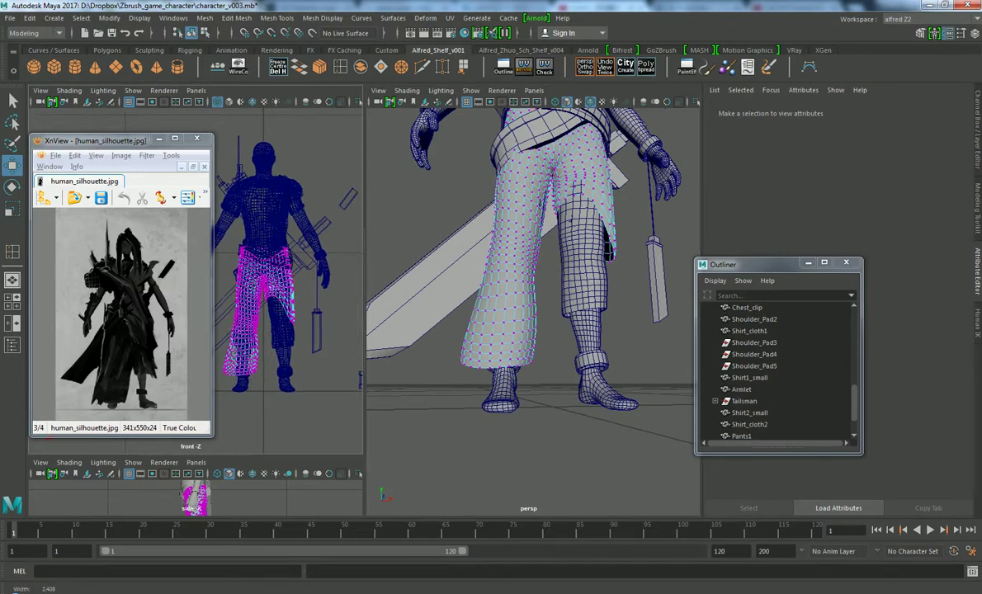
# Soft-select the lower hem vertices, shrink the falloff, and push the hem edge outward
pyautogui.scroll(3, 264, 281)
pyautogui.scroll(3, 264, 280)
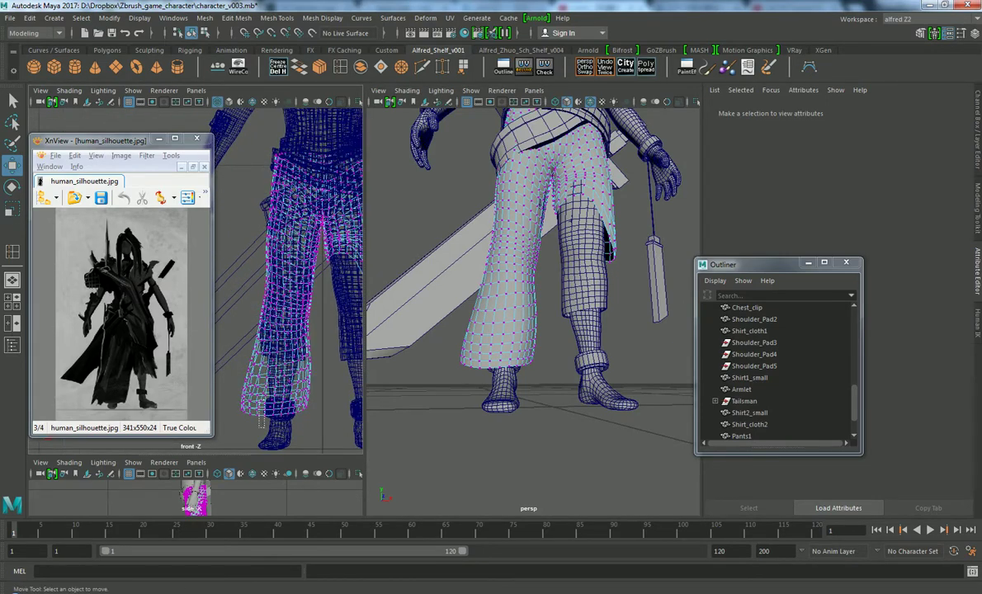
pyautogui.moveTo(256, 418); pyautogui.dragTo(264, 425)
pyautogui.moveTo(486, 312); pyautogui.dragTo(486, 297)
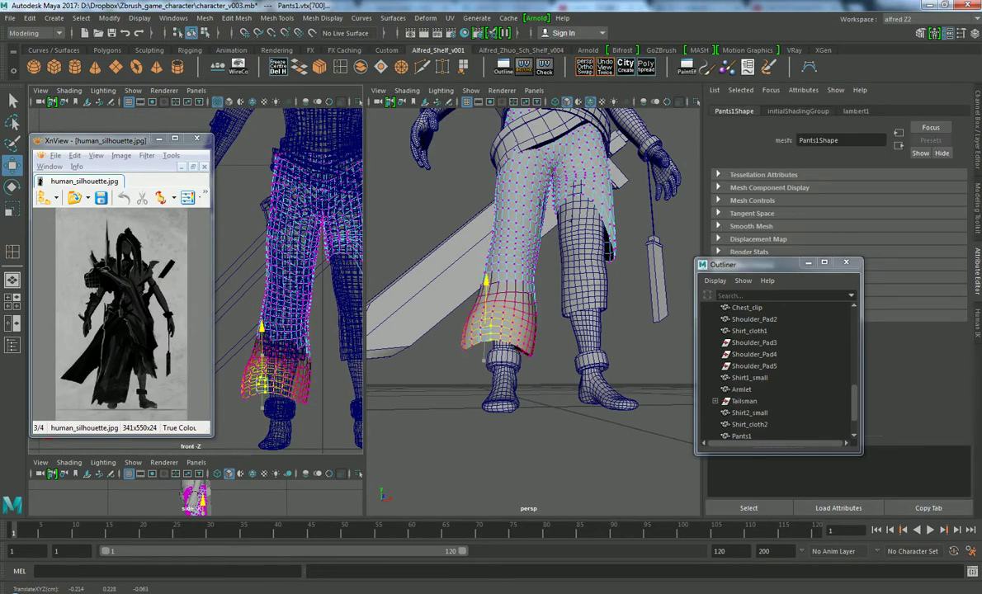
pyautogui.hotkey('ctrl', 'z')
pyautogui.moveTo(280, 405); pyautogui.dragTo(248, 404)
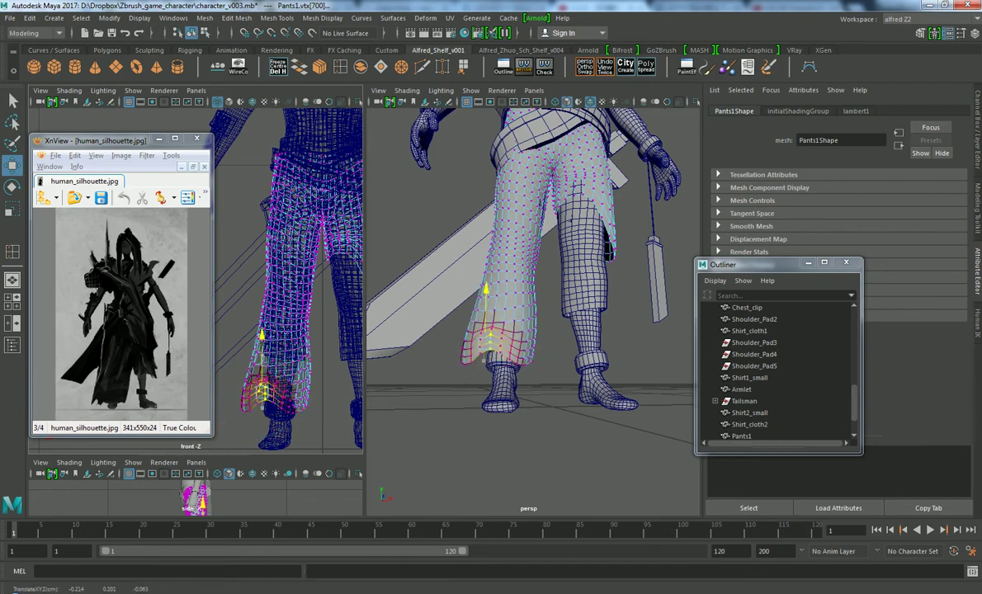
pyautogui.moveTo(235, 405); pyautogui.dragTo(247, 418)
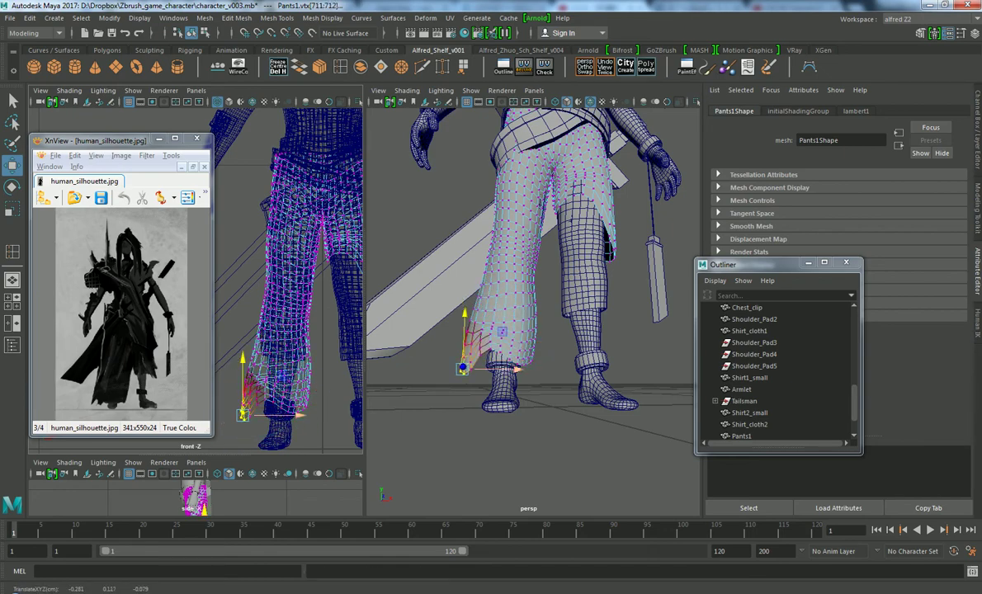
pyautogui.moveTo(475, 369); pyautogui.dragTo(466, 369)
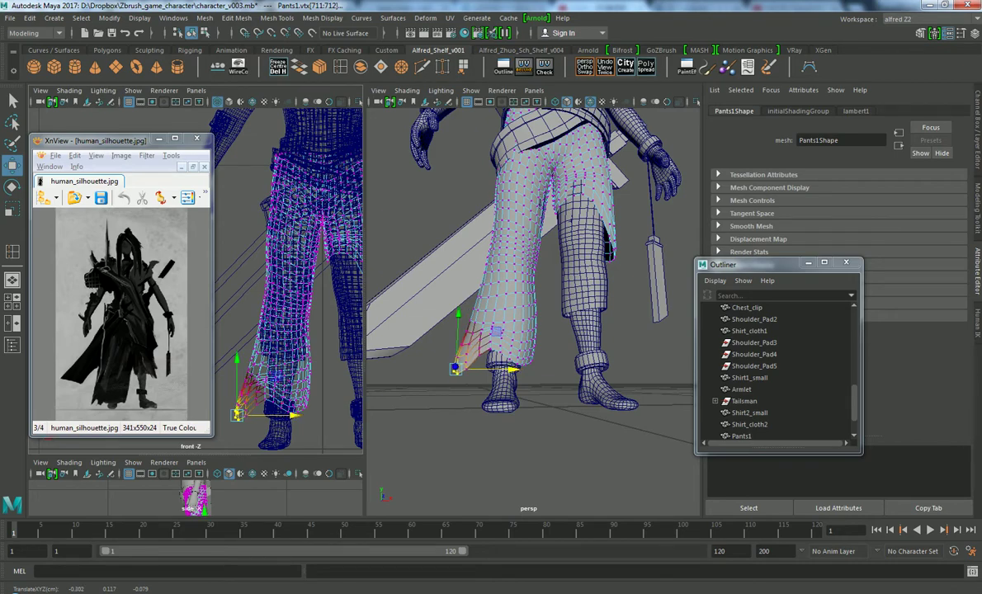
# Select several vertices along the middle of the hem and raise them slightly
pyautogui.click(272, 387)
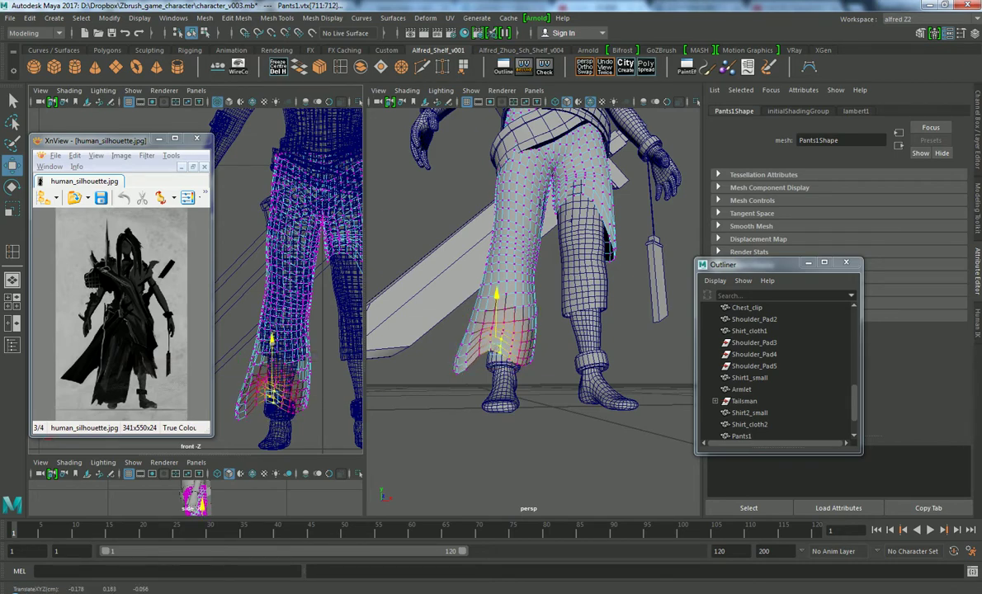
pyautogui.click(281, 403)
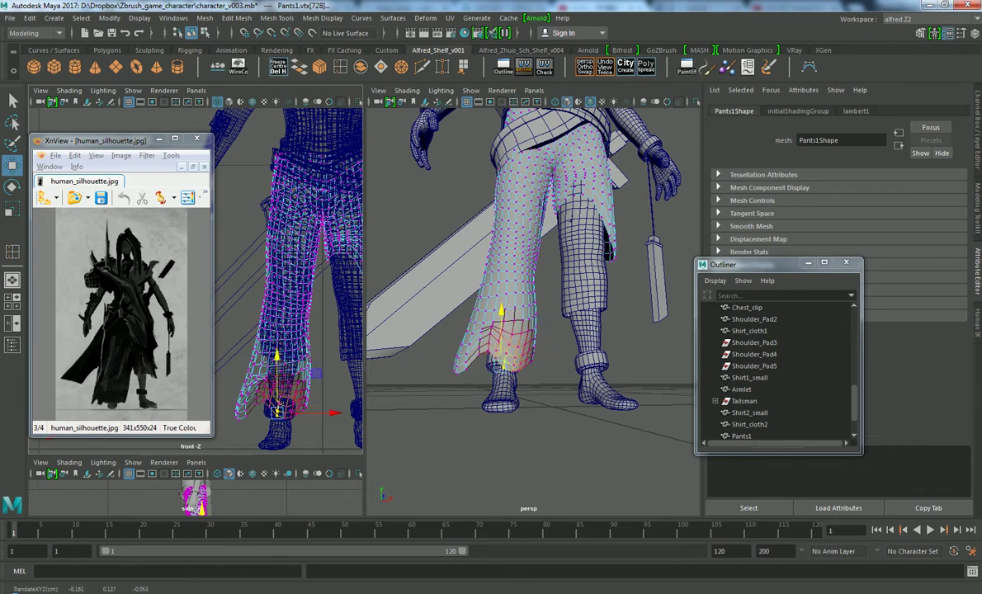
pyautogui.click(293, 402)
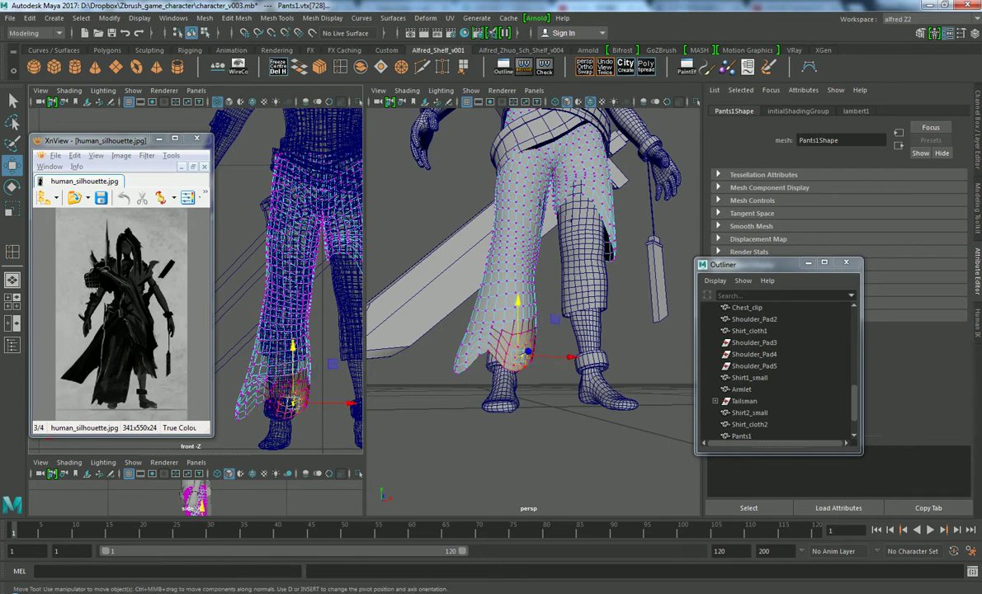
pyautogui.moveTo(293, 363); pyautogui.dragTo(293, 356)
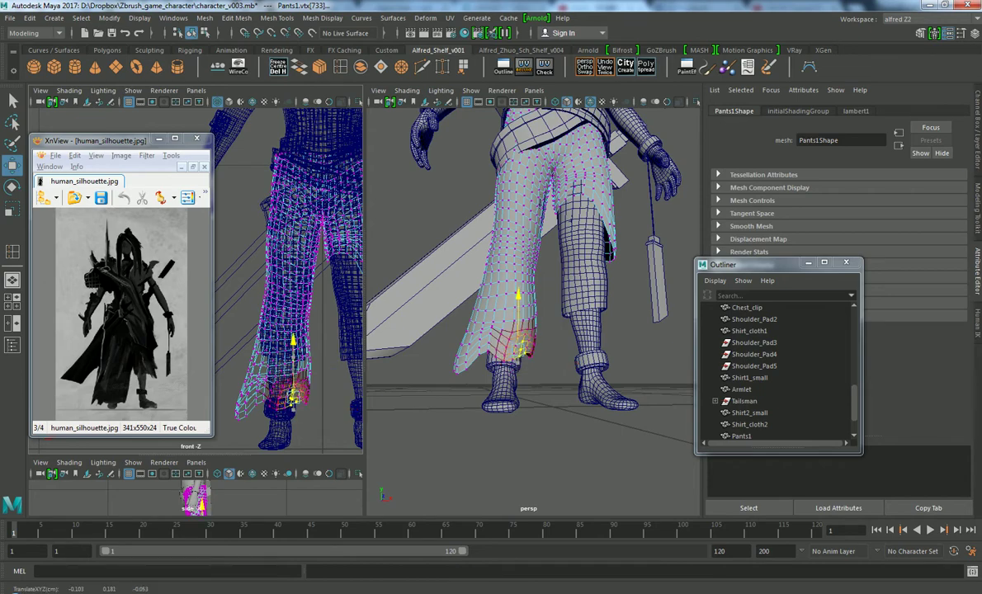
pyautogui.keyDown('shift'); pyautogui.click(268, 403); pyautogui.keyUp('shift')
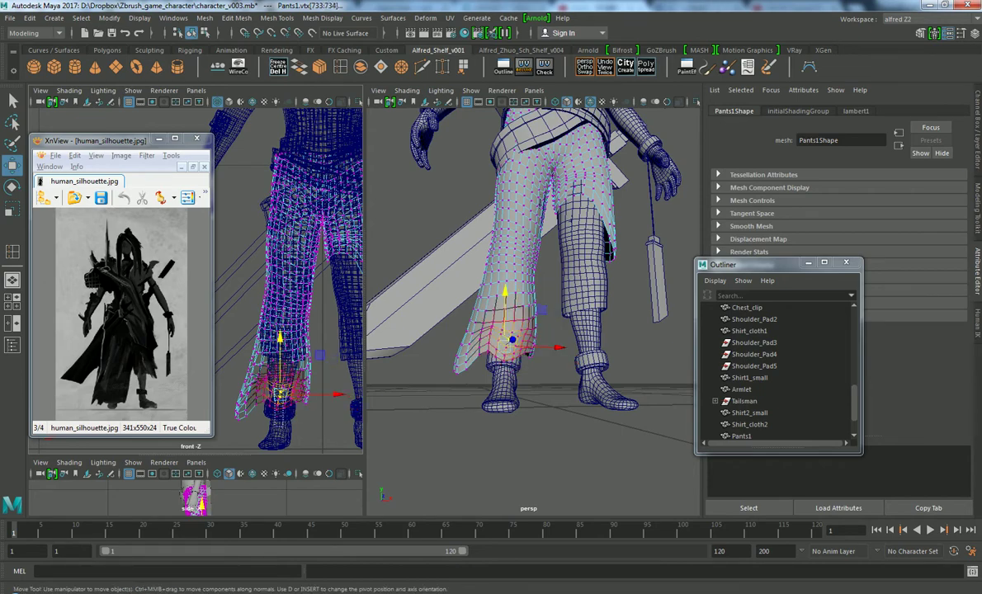
pyautogui.moveTo(248, 388); pyautogui.dragTo(272, 408)
# Leave vertex editing on the pants and clear the selection
pyautogui.moveTo(512, 355)
pyautogui.keyDown('alt'); pyautogui.mouseDown()
pyautogui.moveTo(528, 355)
pyautogui.moveTo(535, 264)
pyautogui.mouseUp(); pyautogui.keyUp('alt')
pyautogui.scroll(-5, 528, 355)
pyautogui.rightClick(535, 264)
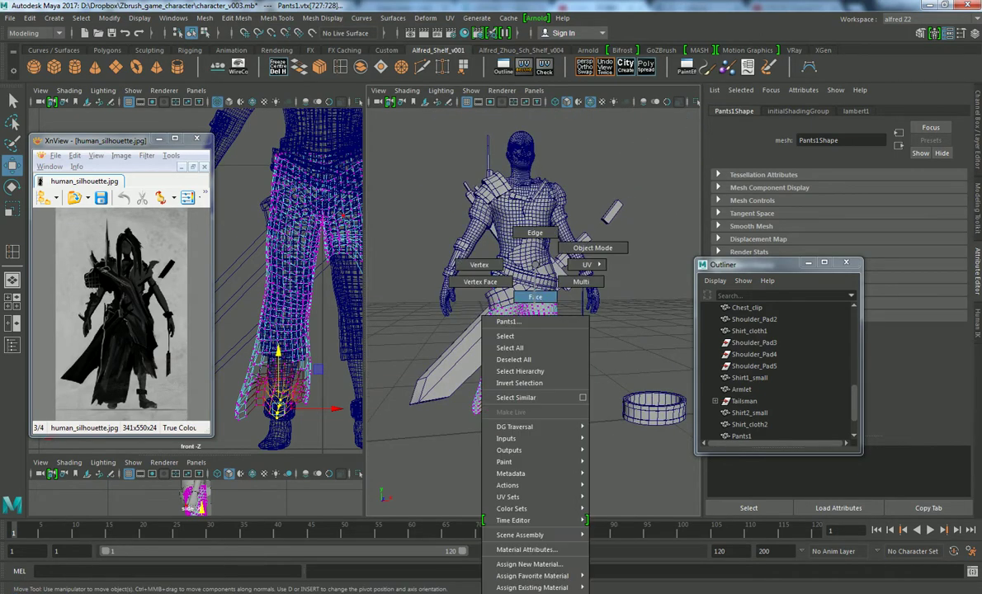
pyautogui.click(535, 296)
pyautogui.click(627, 462)
pyautogui.scroll(-5, 528, 347)
# Switch to a single large perspective view and select the pants
pyautogui.moveTo(528, 346)
pyautogui.keyDown('alt'); pyautogui.mouseDown()
pyautogui.moveTo(495, 347)
pyautogui.moveTo(561, 346)
pyautogui.mouseUp(); pyautogui.keyUp('alt')
pyautogui.press('space')
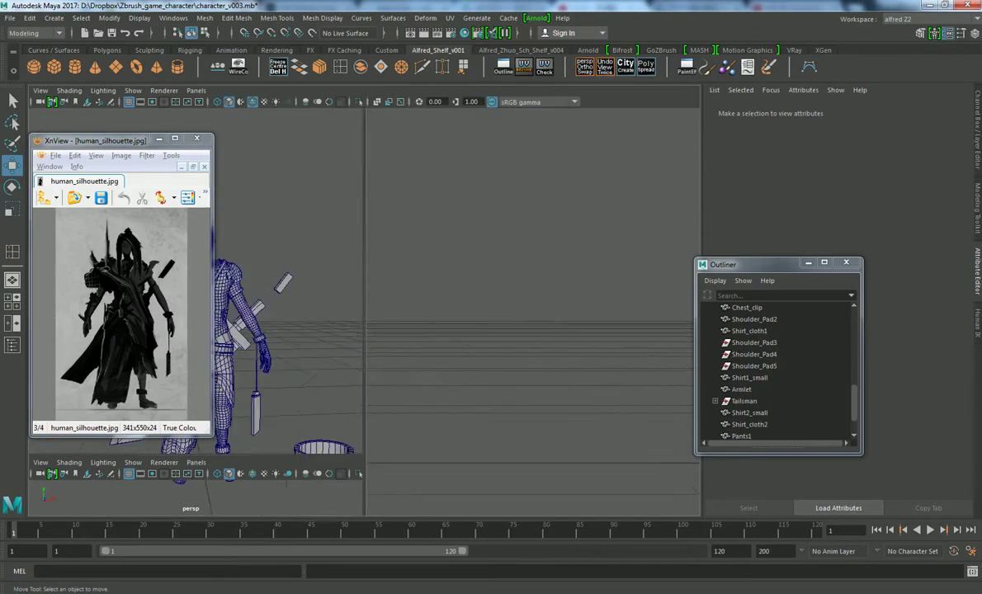
pyautogui.keyDown('alt'); pyautogui.moveTo(495, 330); pyautogui.dragTo(561, 330); pyautogui.keyUp('alt')
pyautogui.scroll(3, 429, 313)
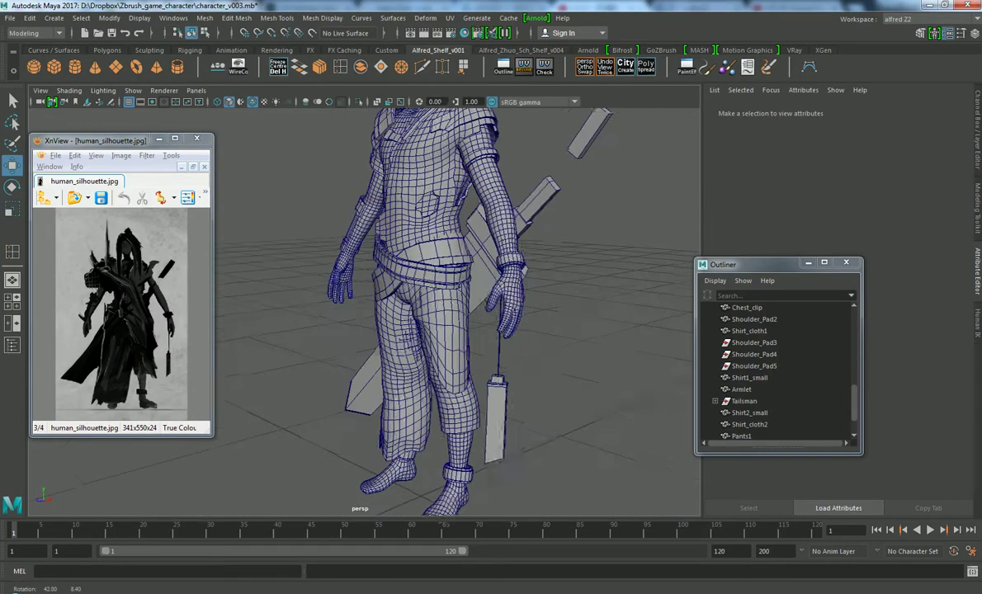
pyautogui.keyDown('alt'); pyautogui.moveTo(495, 330); pyautogui.dragTo(561, 330); pyautogui.keyUp('alt')
pyautogui.click(412, 355)
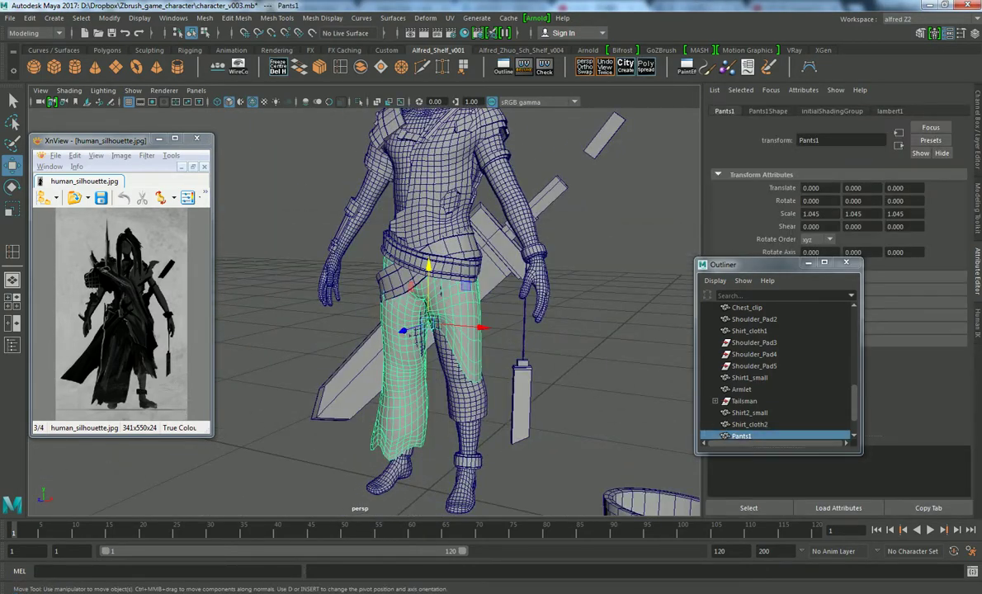
# Raise the crotch vertices of the pants slightly, then return to object mode
pyautogui.moveTo(450, 280); pyautogui.dragTo(404, 280, button='right')
pyautogui.keyDown('alt'); pyautogui.moveTo(495, 330); pyautogui.dragTo(561, 330); pyautogui.keyUp('alt')
pyautogui.click(388, 435)
pyautogui.click(429, 318)
pyautogui.moveTo(420, 332); pyautogui.dragTo(423, 330)
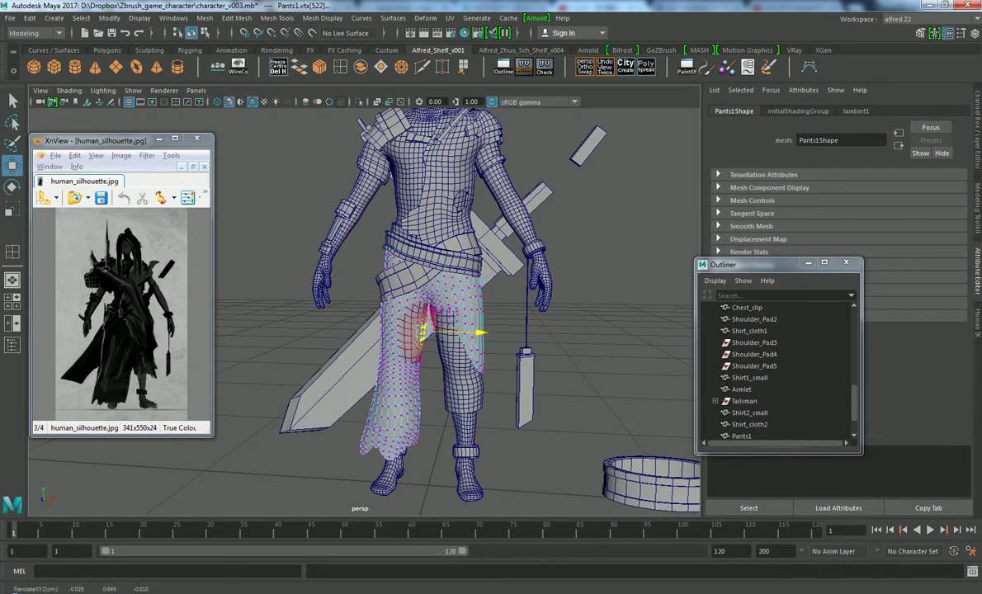
pyautogui.keyDown('alt'); pyautogui.moveTo(537, 330); pyautogui.dragTo(553, 326); pyautogui.keyUp('alt')
pyautogui.press('F8')
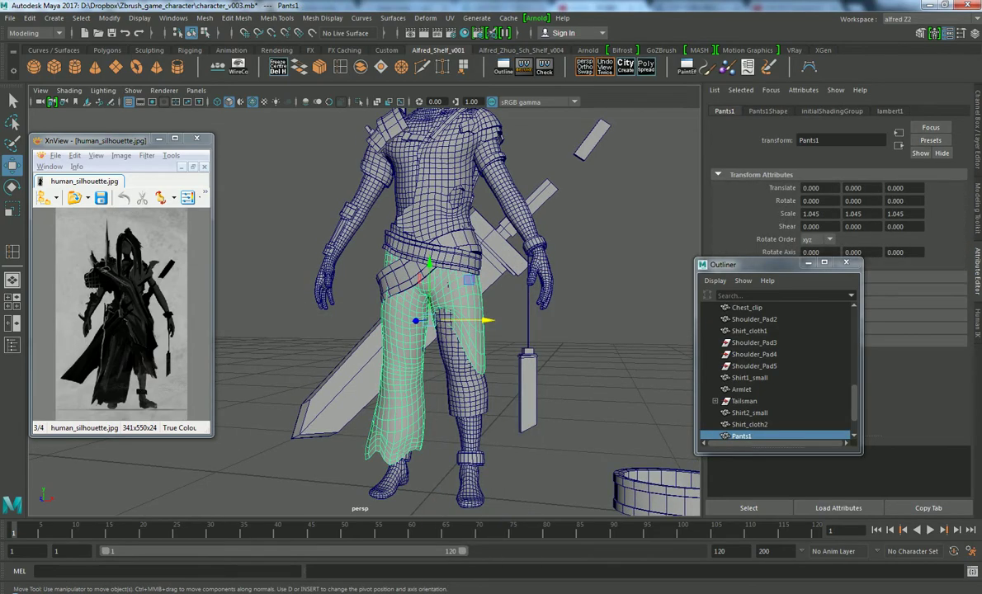
pyautogui.click(577, 372)
# Orbit to the character's back and select Pants1 as a whole object
pyautogui.keyDown('alt'); pyautogui.moveTo(577, 372); pyautogui.dragTo(206, 372); pyautogui.keyUp('alt')
pyautogui.scroll(5, 371, 314)
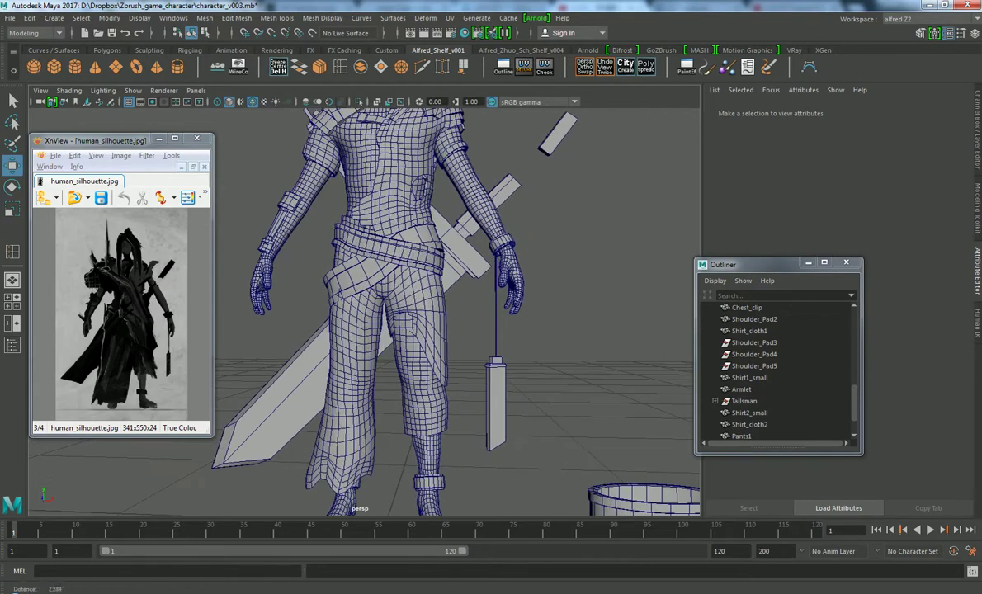
pyautogui.click(388, 347)
pyautogui.moveTo(446, 264); pyautogui.dragTo(413, 239, button='right')
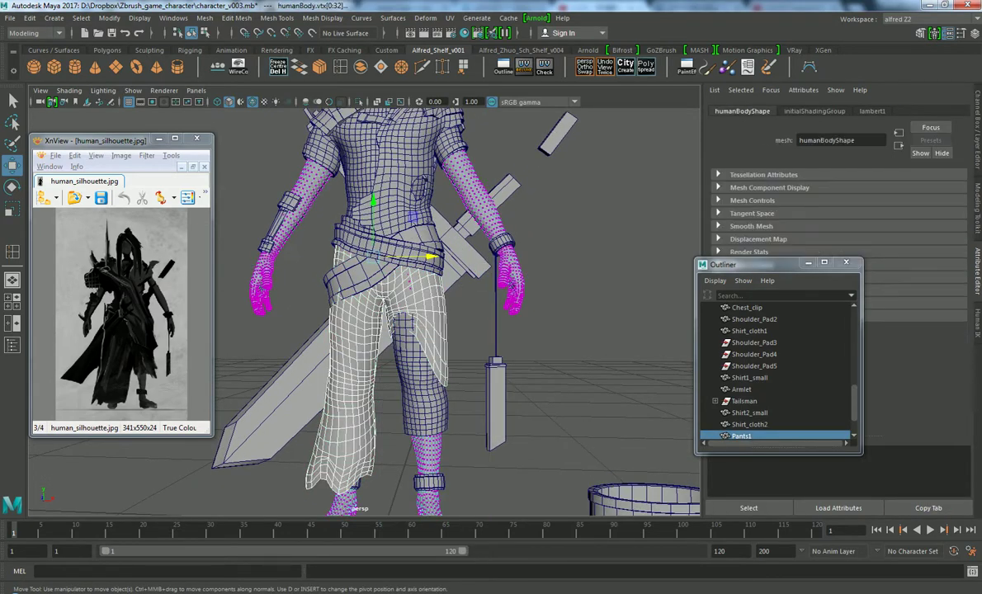
pyautogui.press('F8')
pyautogui.click(577, 371)
# Shift a few Pants1 thigh vertices outward along X, then return to object mode
pyautogui.click(412, 347)
pyautogui.moveTo(449, 276); pyautogui.dragTo(396, 276, button='right')
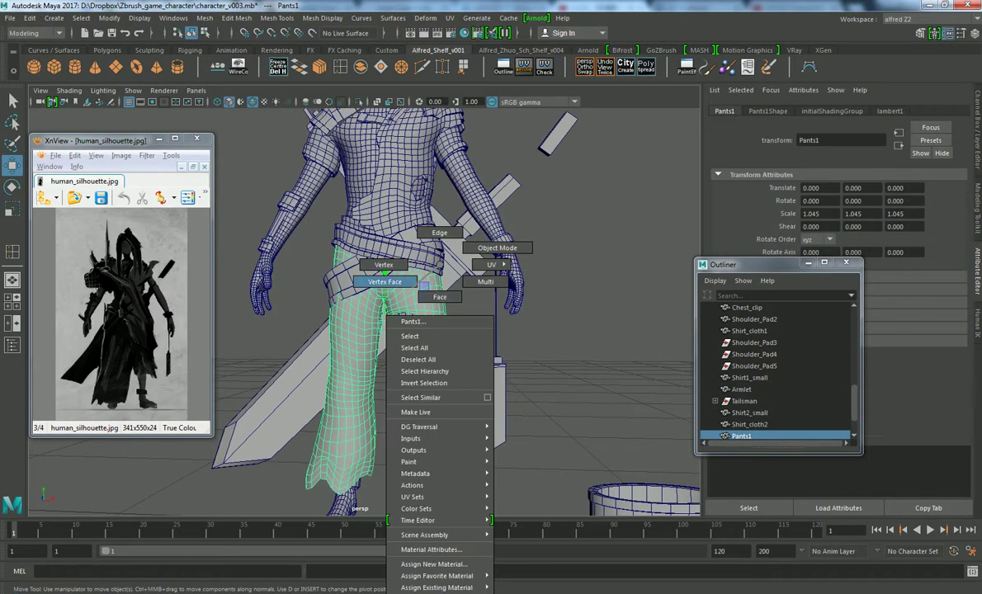
pyautogui.moveTo(491, 329); pyautogui.dragTo(483, 334)
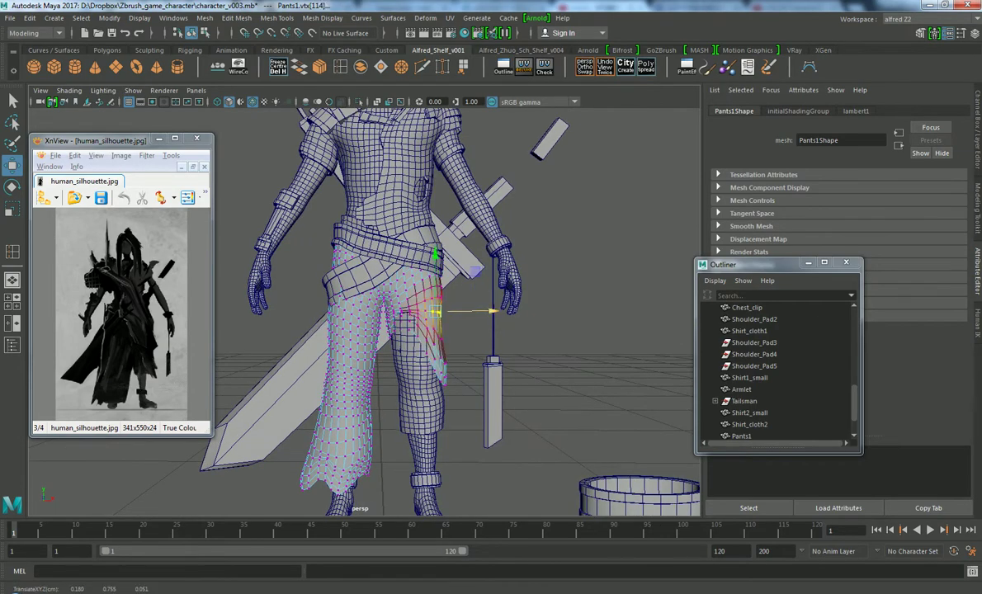
pyautogui.scroll(-3, 457, 288)
pyautogui.moveTo(405, 293); pyautogui.dragTo(339, 275, button='right')
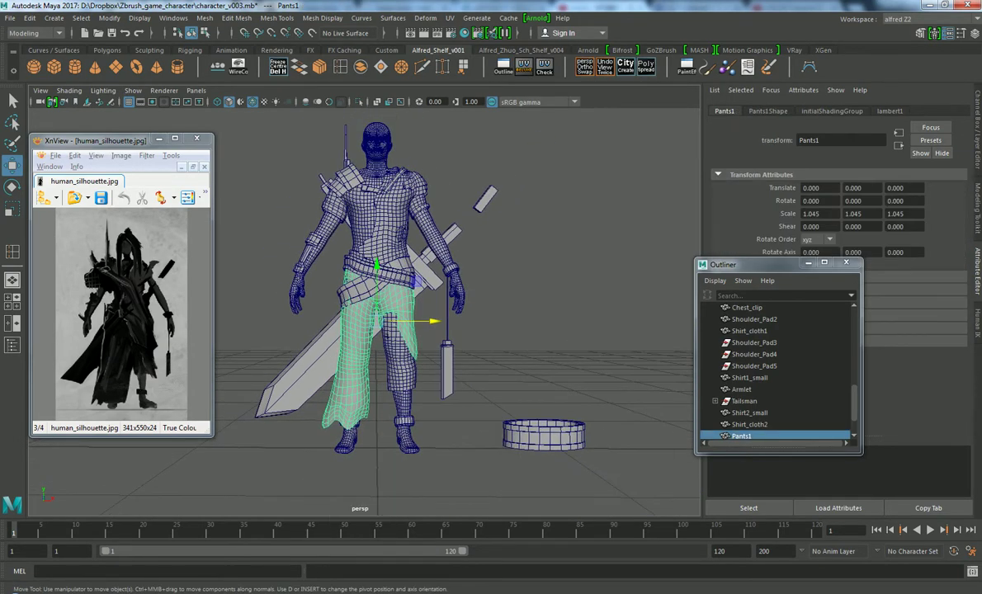
pyautogui.keyDown('alt'); pyautogui.moveTo(339, 275); pyautogui.dragTo(380, 281); pyautogui.keyUp('alt')
# Save the scene as character_v004.mb via Save As
pyautogui.press('q')
pyautogui.hotkey('ctrl', 'shift', 's')
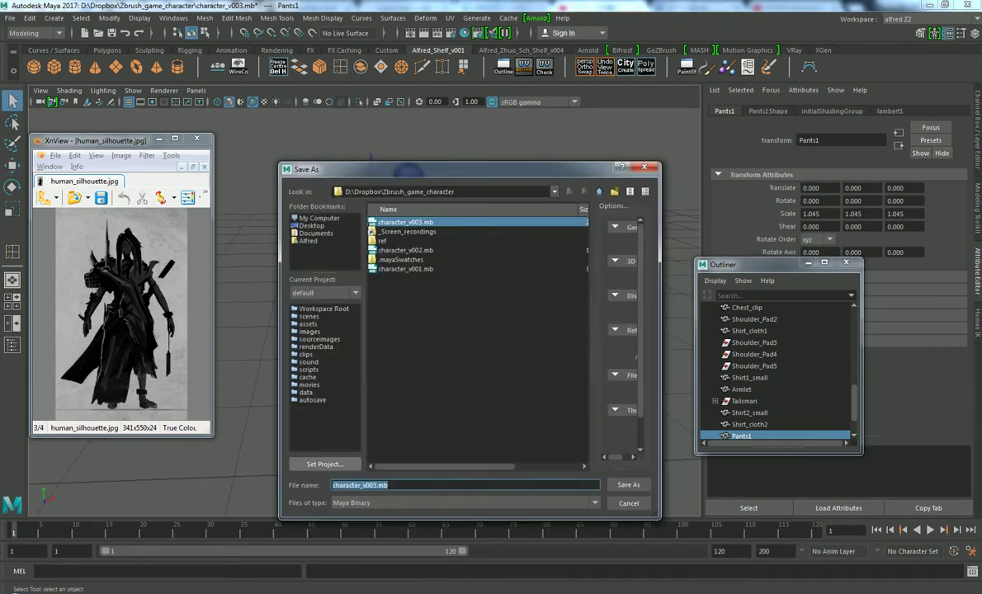
pyautogui.press('BackSpace')
pyautogui.write('4')
pyautogui.press('Return')
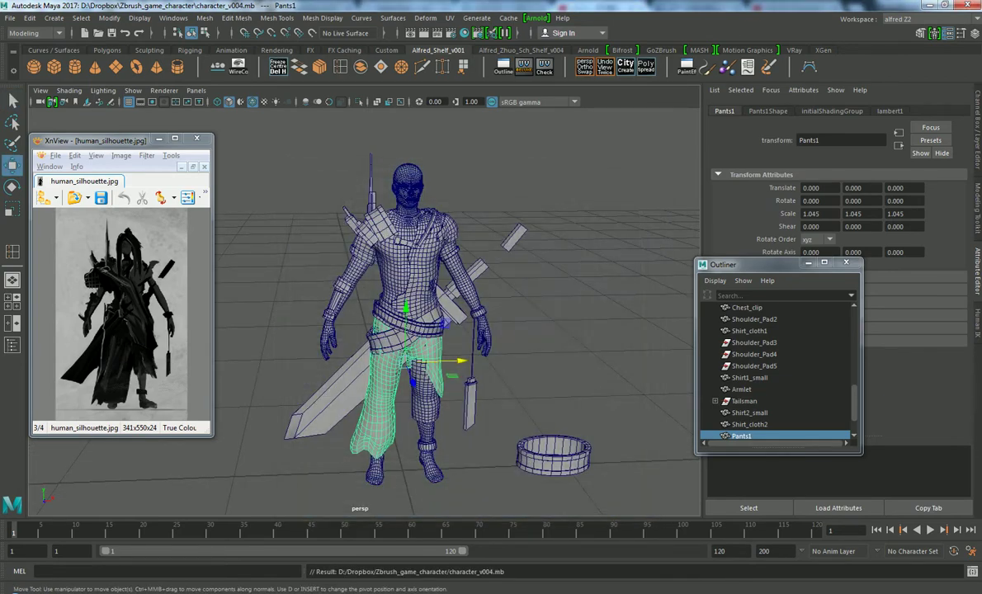
# Orbit around the character and check the inner Pants leg piece
pyautogui.press('w')
pyautogui.click(578, 396)
pyautogui.scroll(3, 413, 314)
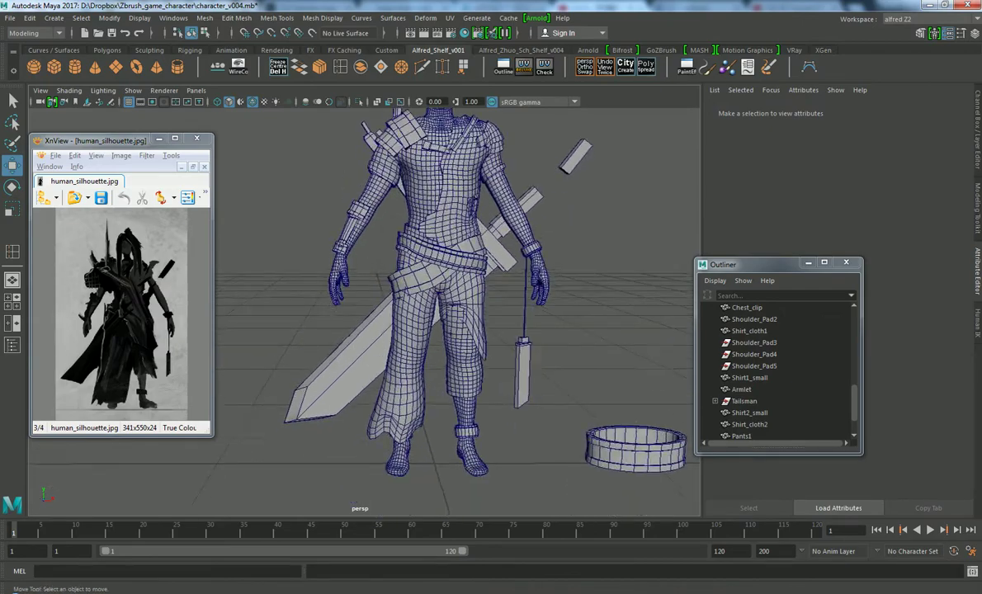
pyautogui.scroll(2, 412, 313)
pyautogui.keyDown('alt'); pyautogui.moveTo(446, 313); pyautogui.dragTo(462, 297); pyautogui.keyUp('alt')
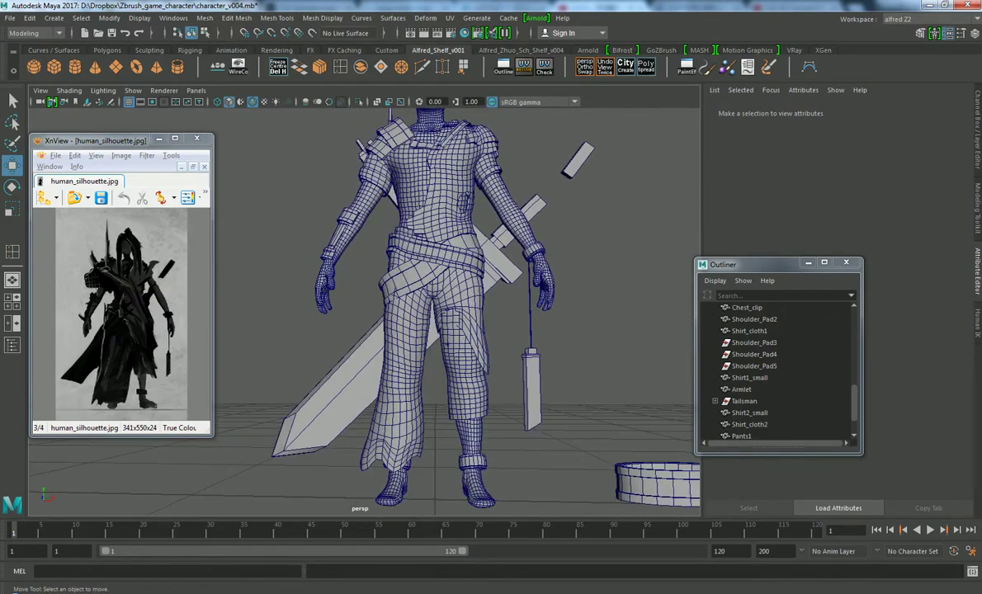
pyautogui.click(462, 363)
pyautogui.click(578, 396)
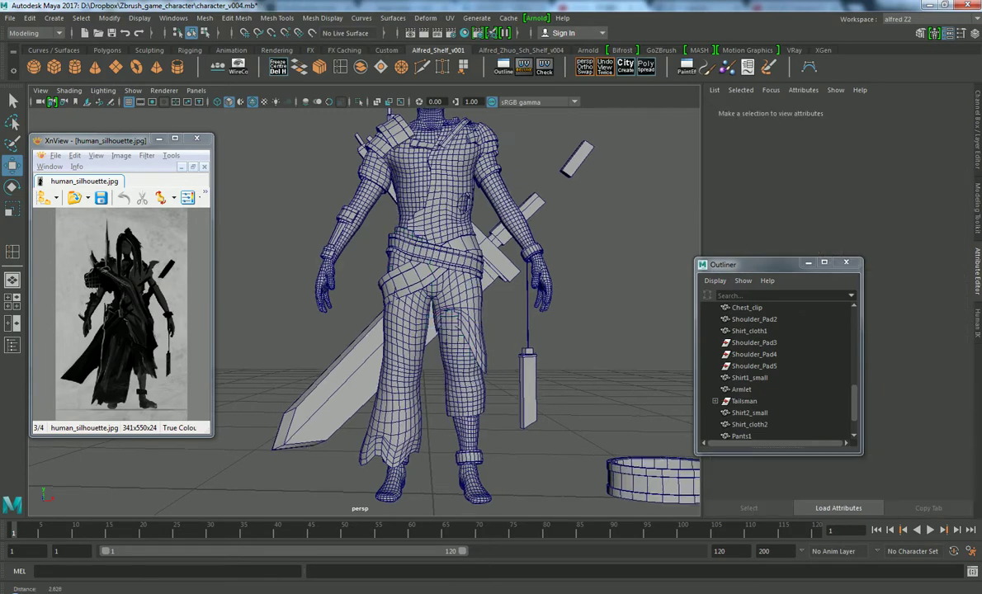
pyautogui.keyDown('alt'); pyautogui.moveTo(445, 313); pyautogui.dragTo(413, 305); pyautogui.keyUp('alt')
# Extrude all faces of Pants1 with a 0.008 offset to thicken it
pyautogui.click(741, 436)
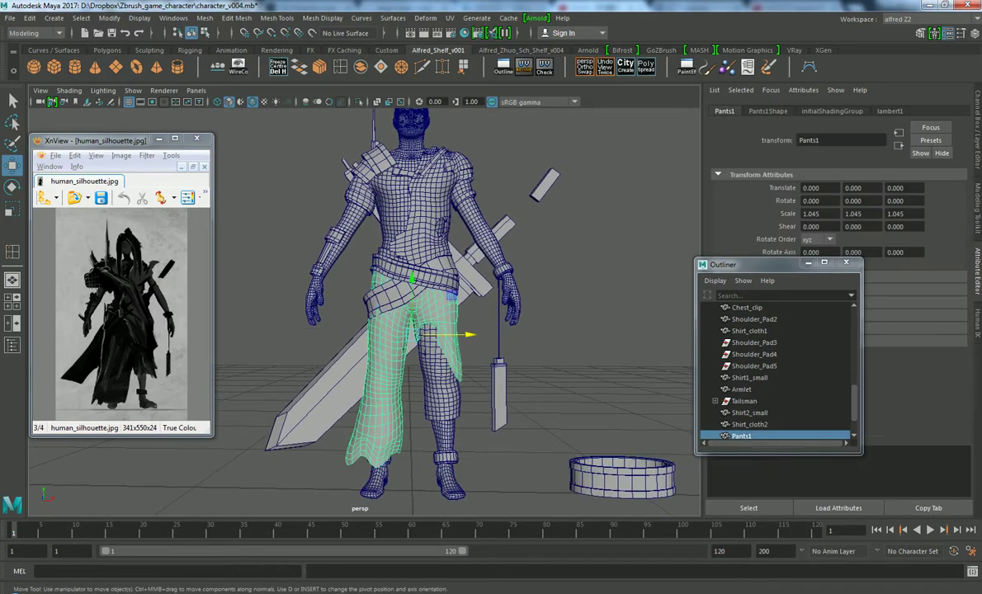
pyautogui.click(437, 363)
pyautogui.moveTo(411, 262); pyautogui.dragTo(464, 233, button='right')
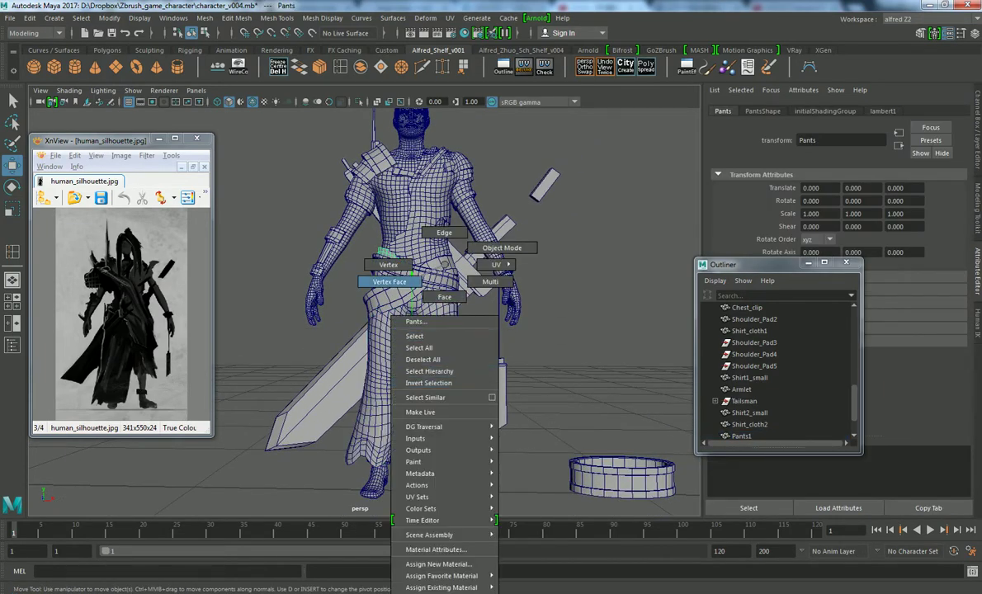
pyautogui.click(740, 436)
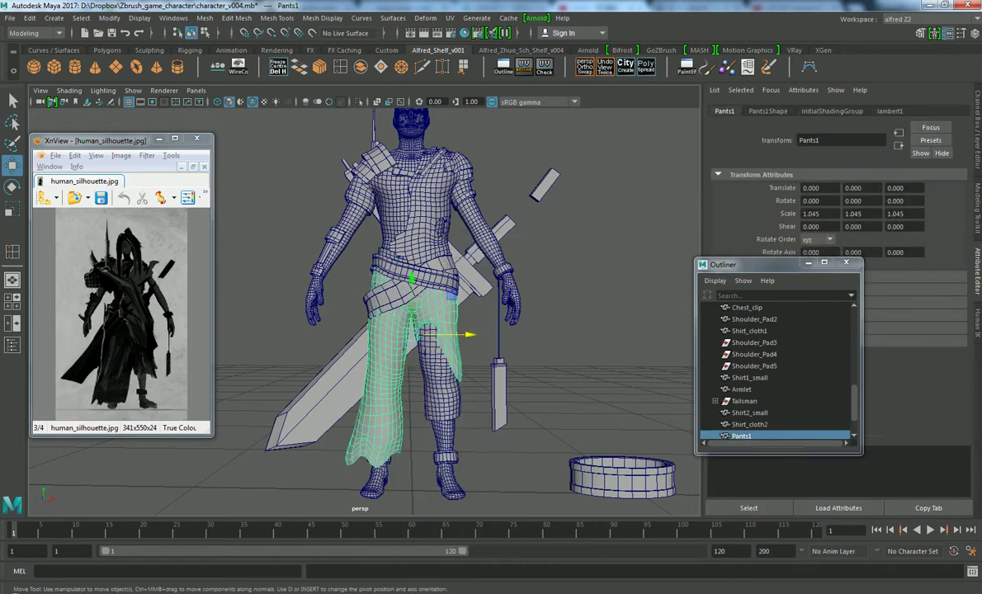
pyautogui.hotkey('ctrl', 'e')
pyautogui.write('0.008')
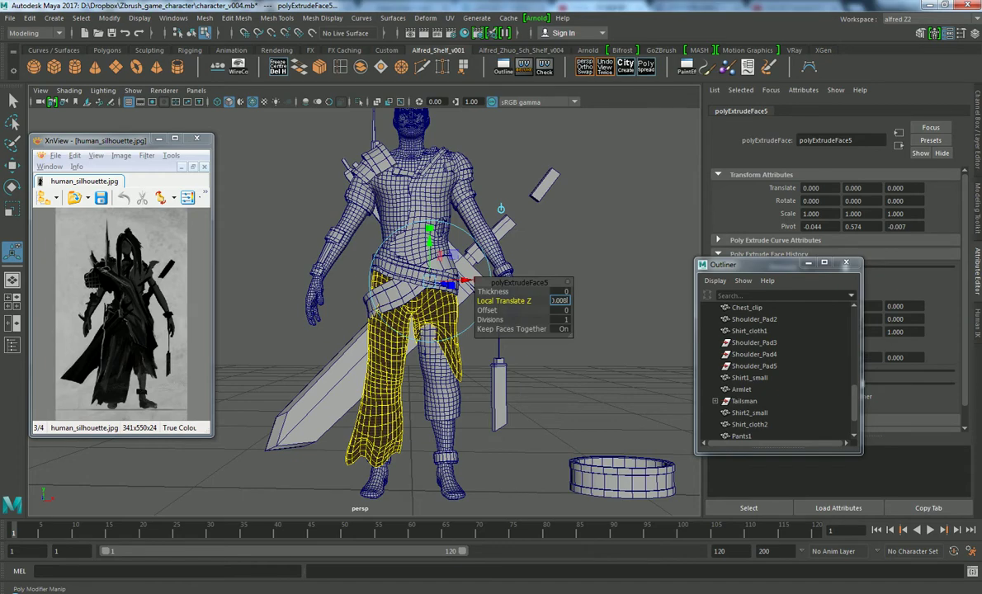
pyautogui.press('Return')
# Return to object mode and scale Pants1 uniformly down to about 0.995
pyautogui.keyDown('alt'); pyautogui.moveTo(495, 372); pyautogui.dragTo(486, 371); pyautogui.keyUp('alt')
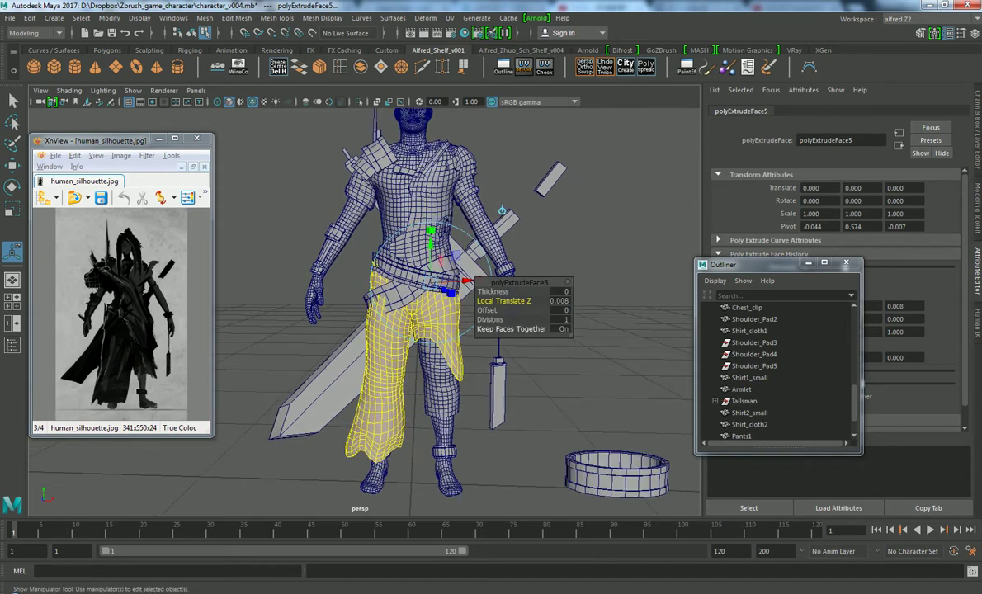
pyautogui.click(421, 308)
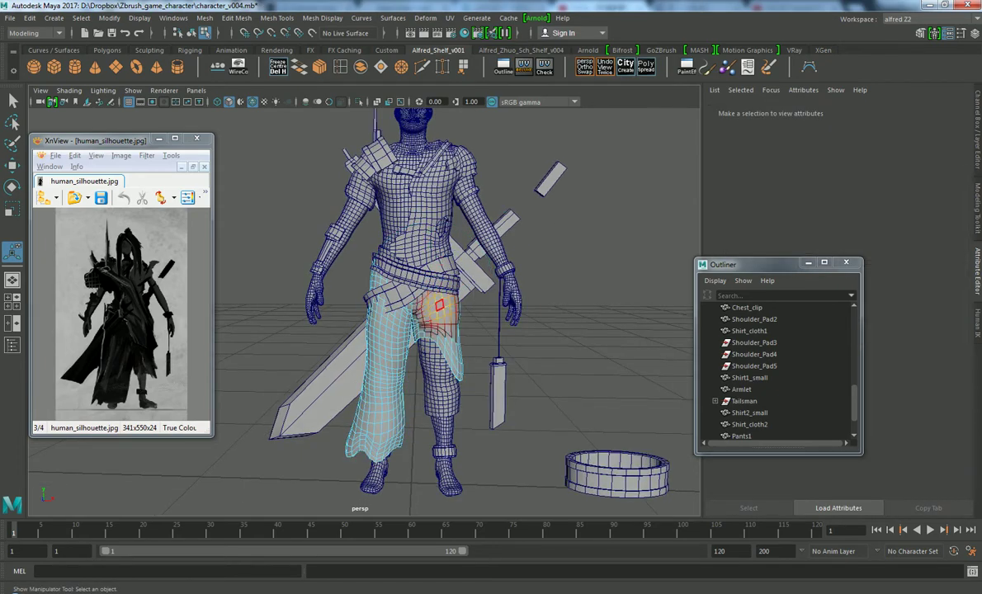
pyautogui.moveTo(441, 264); pyautogui.dragTo(495, 249, button='right')
pyautogui.click(412, 346)
pyautogui.press('r')
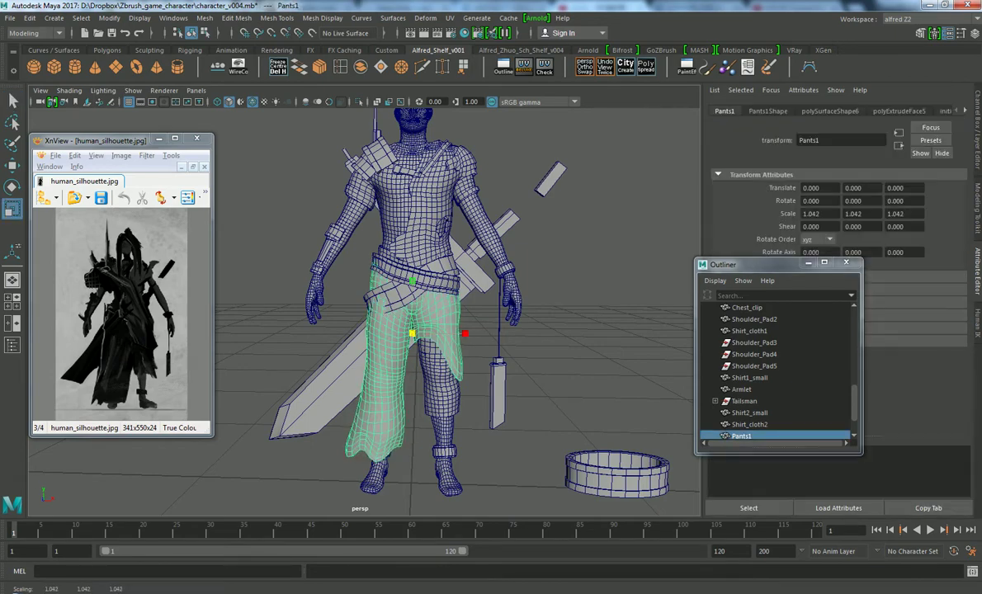
pyautogui.moveTo(412, 333)
pyautogui.mouseDown()
pyautogui.moveTo(396, 333)
pyautogui.moveTo(462, 330)
pyautogui.mouseUp()
# Scale the inner Pants mesh uniformly down to 0.969
pyautogui.click(578, 371)
pyautogui.keyDown('alt'); pyautogui.moveTo(577, 371); pyautogui.dragTo(627, 388, button='right'); pyautogui.keyUp('alt')
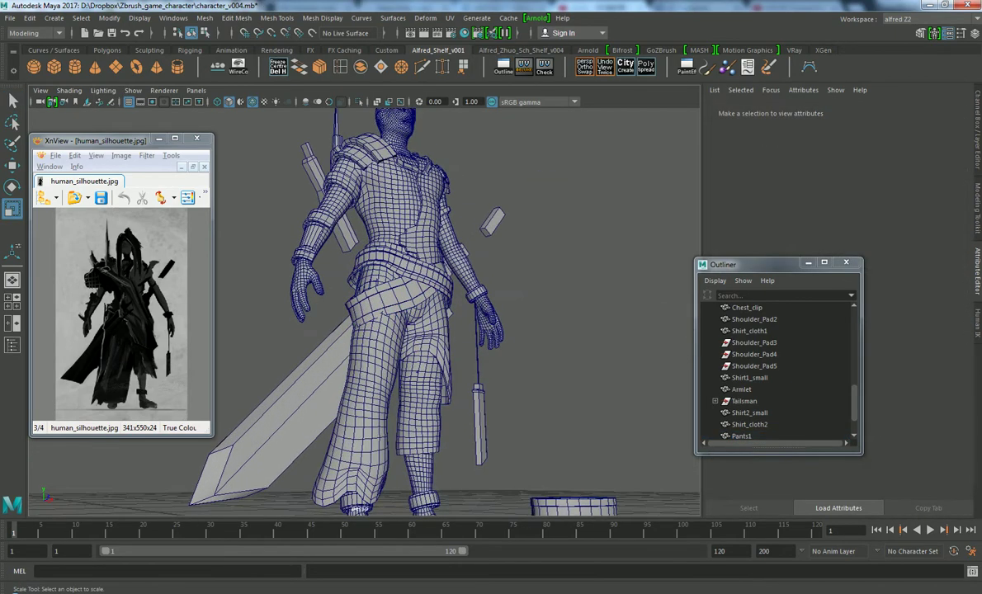
pyautogui.moveTo(627, 388)
pyautogui.keyDown('alt'); pyautogui.mouseDown()
pyautogui.moveTo(561, 355)
pyautogui.moveTo(470, 357)
pyautogui.moveTo(429, 342)
pyautogui.mouseUp(); pyautogui.keyUp('alt')
pyautogui.click(429, 347)
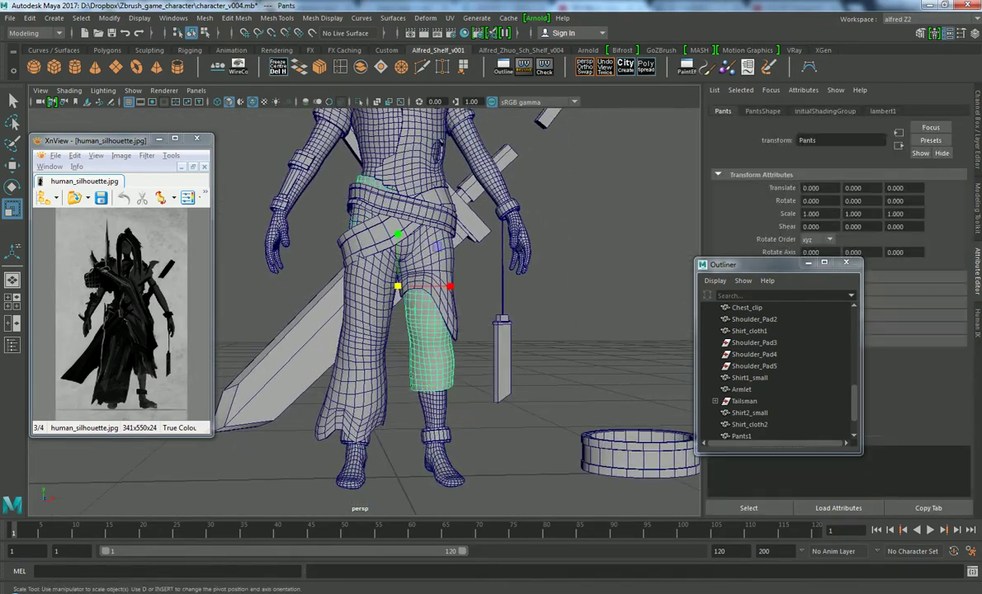
pyautogui.moveTo(399, 288)
pyautogui.mouseDown()
pyautogui.moveTo(421, 289)
pyautogui.moveTo(387, 284)
pyautogui.moveTo(404, 277)
pyautogui.mouseUp()
# Inspect the legs from below, then isolate the Pants mesh with Ctrl+1
pyautogui.rightClick(454, 266)
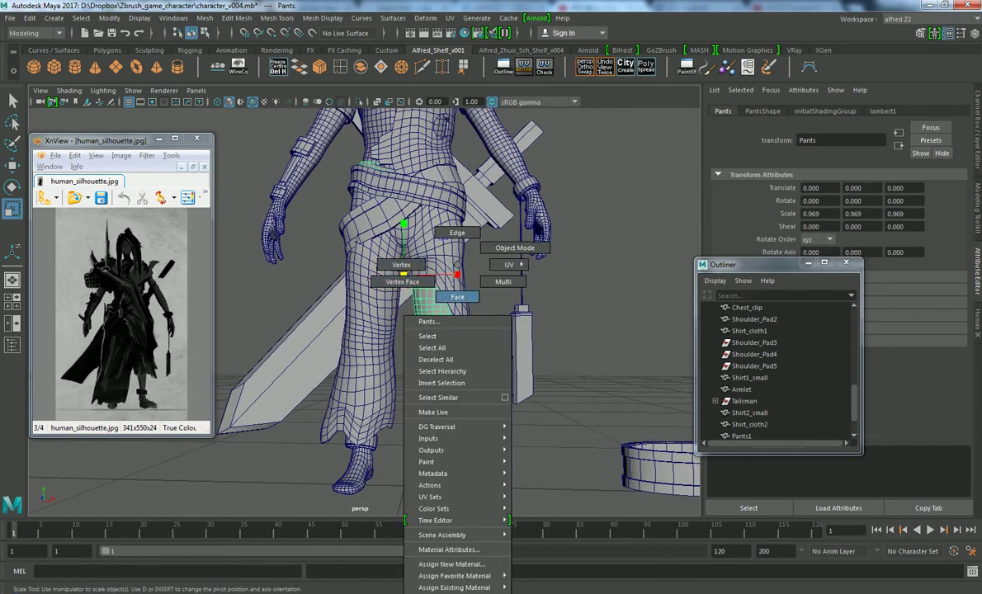
pyautogui.keyDown('alt'); pyautogui.moveTo(417, 279); pyautogui.dragTo(462, 314, button='right'); pyautogui.keyUp('alt')
pyautogui.moveTo(413, 289)
pyautogui.keyDown('alt'); pyautogui.mouseDown()
pyautogui.moveTo(433, 240)
pyautogui.moveTo(412, 285)
pyautogui.mouseUp(); pyautogui.keyUp('alt')
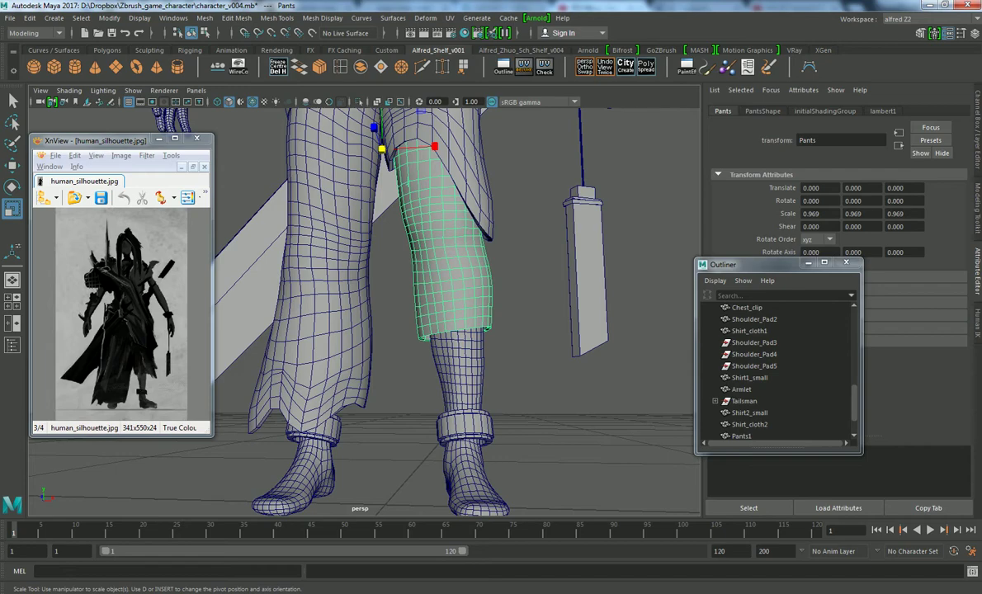
pyautogui.moveTo(413, 284)
pyautogui.keyDown('alt'); pyautogui.mouseDown()
pyautogui.moveTo(433, 239)
pyautogui.moveTo(181, 112)
pyautogui.mouseUp(); pyautogui.keyUp('alt')
pyautogui.hotkey('ctrl', '1')
pyautogui.scroll(3, 388, 273)
# In a multi-pane layout with front view, soft-select one leg's bottom vertices and nudge them up
pyautogui.press('space')
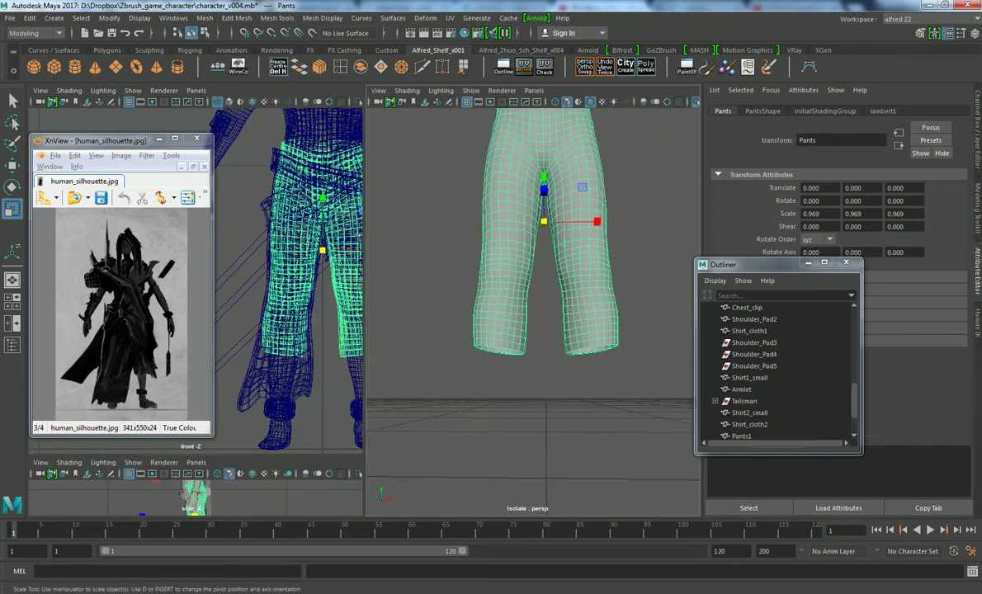
pyautogui.moveTo(247, 289)
pyautogui.keyDown('alt'); pyautogui.mouseDown(button='middle')
pyautogui.moveTo(272, 190)
pyautogui.moveTo(303, 175)
pyautogui.mouseUp(button='middle'); pyautogui.keyUp('alt')
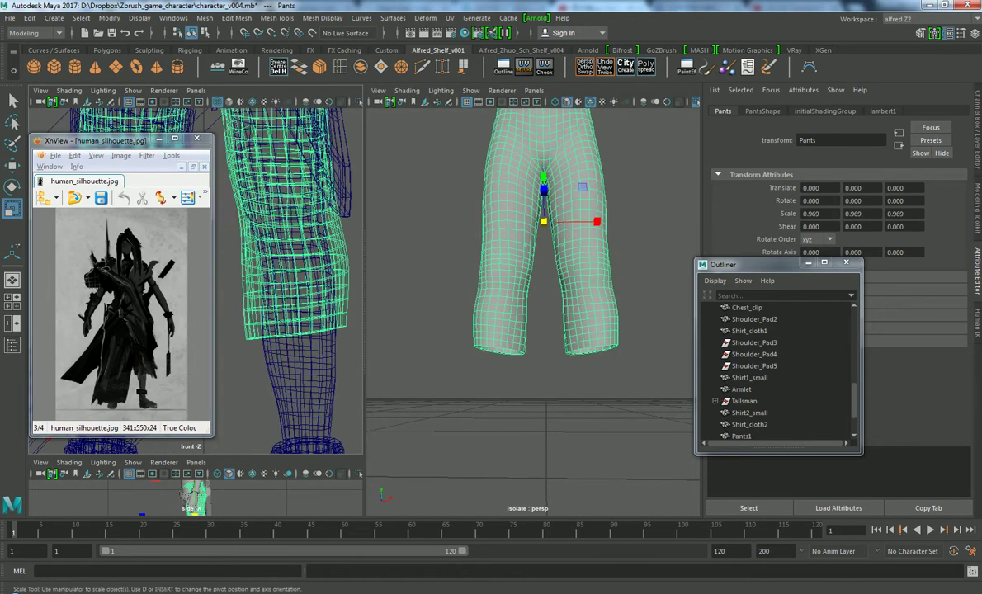
pyautogui.moveTo(219, 287); pyautogui.dragTo(221, 248, button='right')
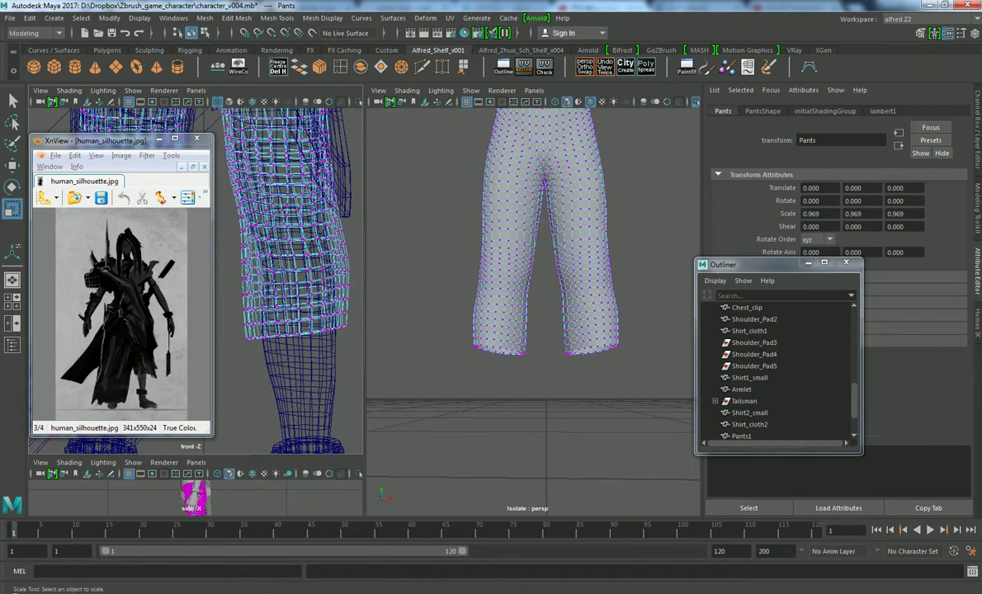
pyautogui.moveTo(239, 302); pyautogui.dragTo(350, 342)
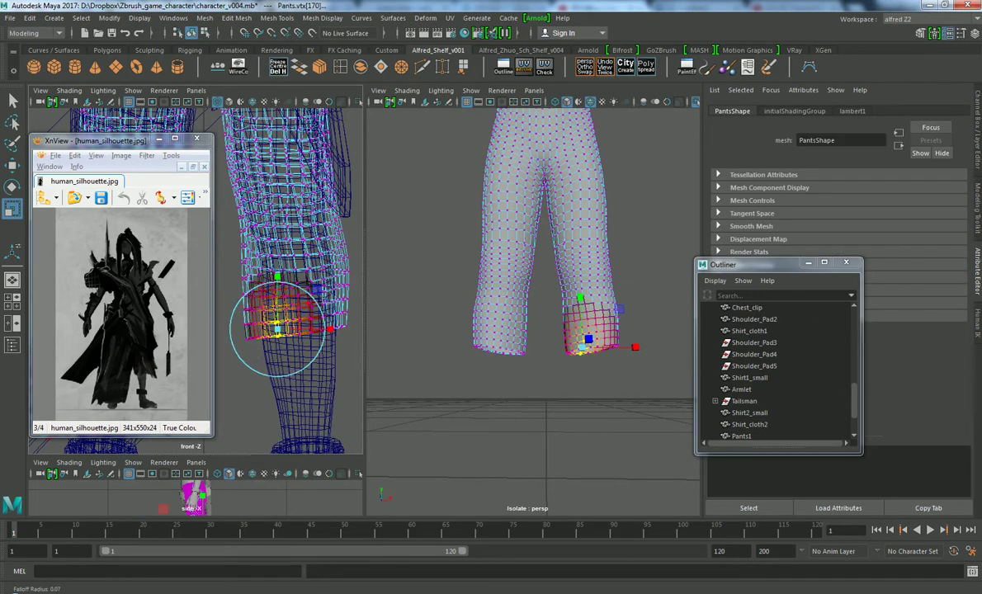
pyautogui.moveTo(284, 329); pyautogui.dragTo(264, 328)
pyautogui.press('w')
pyautogui.moveTo(278, 294); pyautogui.dragTo(278, 289)
pyautogui.keyDown('alt'); pyautogui.moveTo(278, 288); pyautogui.dragTo(270, 288, button='middle'); pyautogui.keyUp('alt')
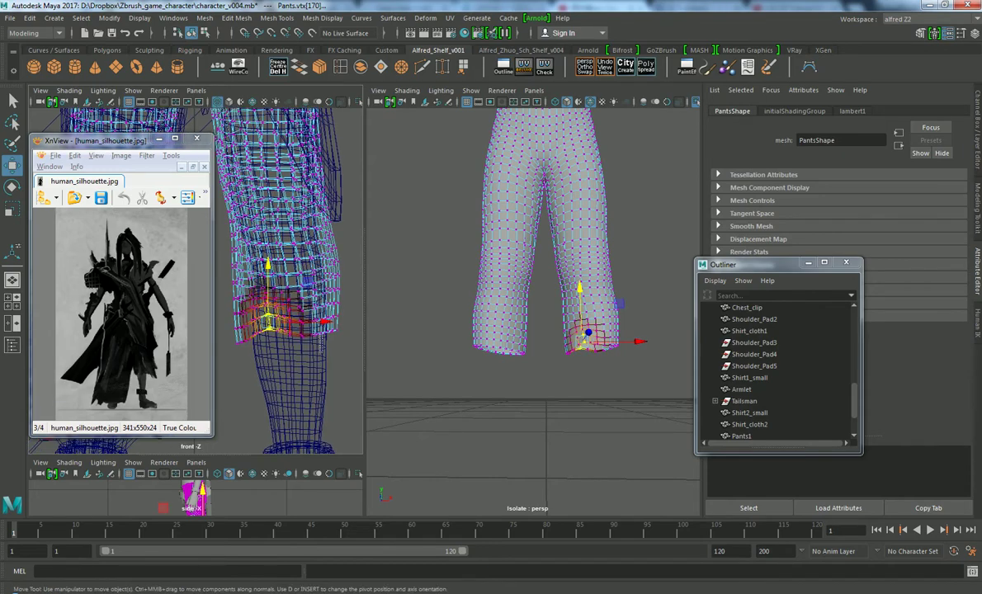
# Select the rest of that hem's vertices and scale them narrower in X to about 0.744
pyautogui.click(327, 319)
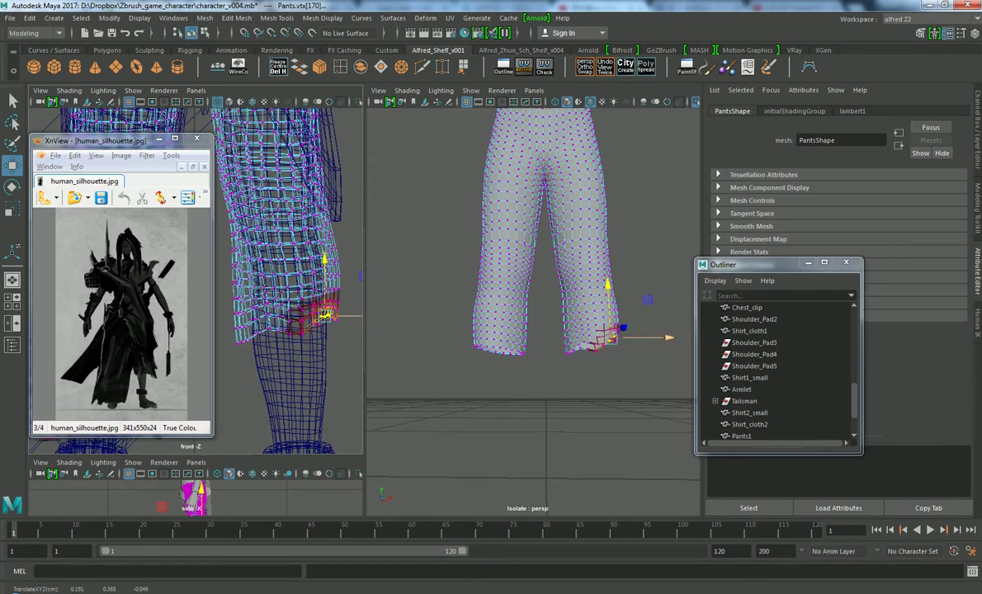
pyautogui.click(345, 312)
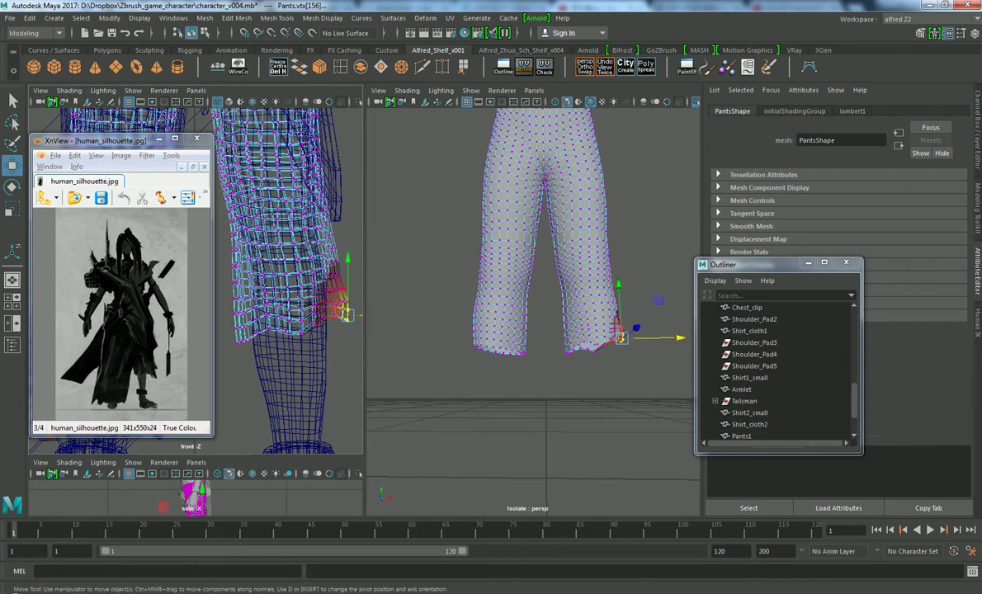
pyautogui.click(347, 322)
pyautogui.moveTo(295, 292); pyautogui.dragTo(353, 326)
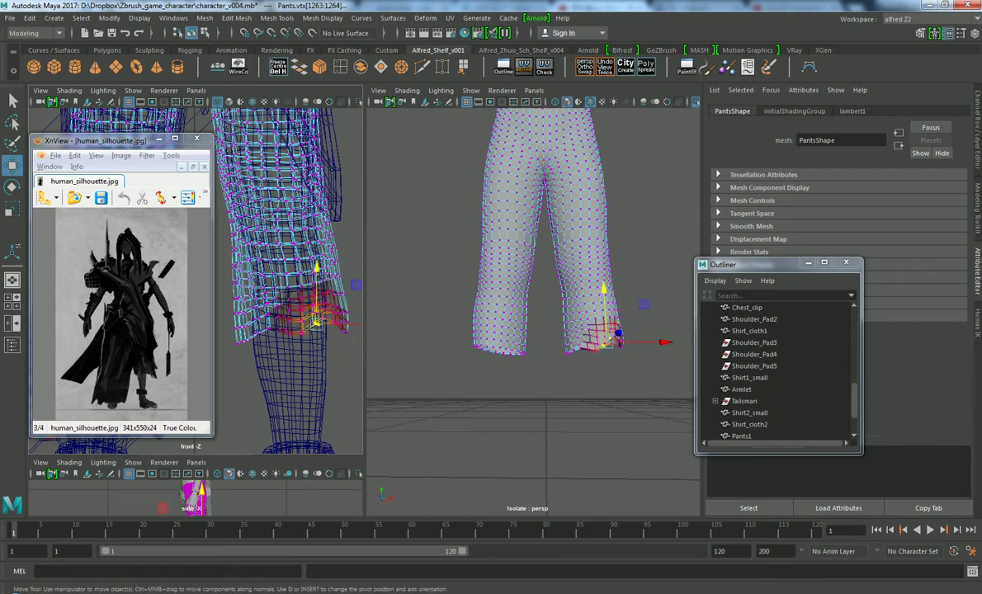
pyautogui.press('r')
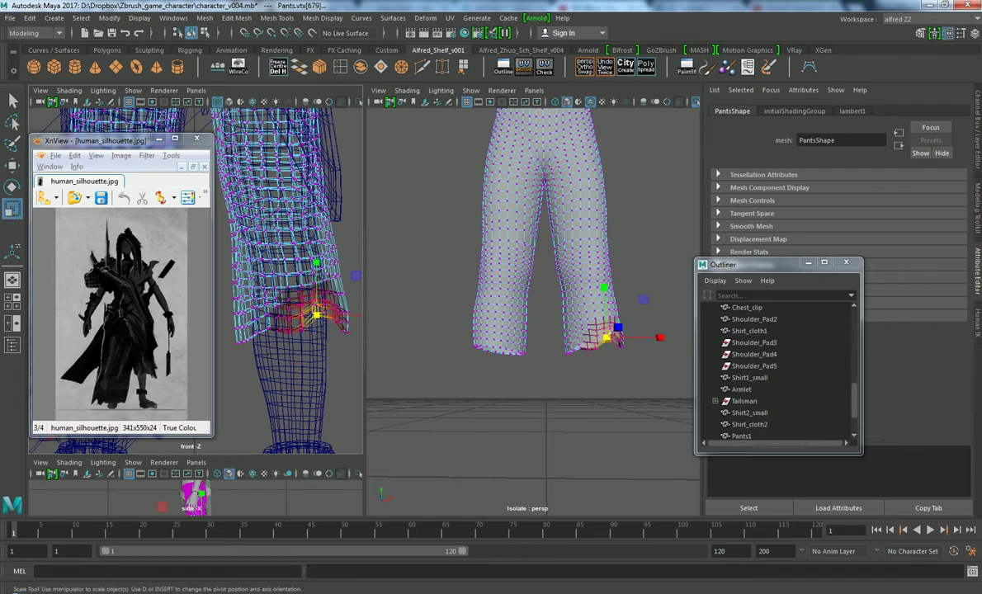
pyautogui.scroll(-5, 198, 272)
pyautogui.scroll(3, 198, 272)
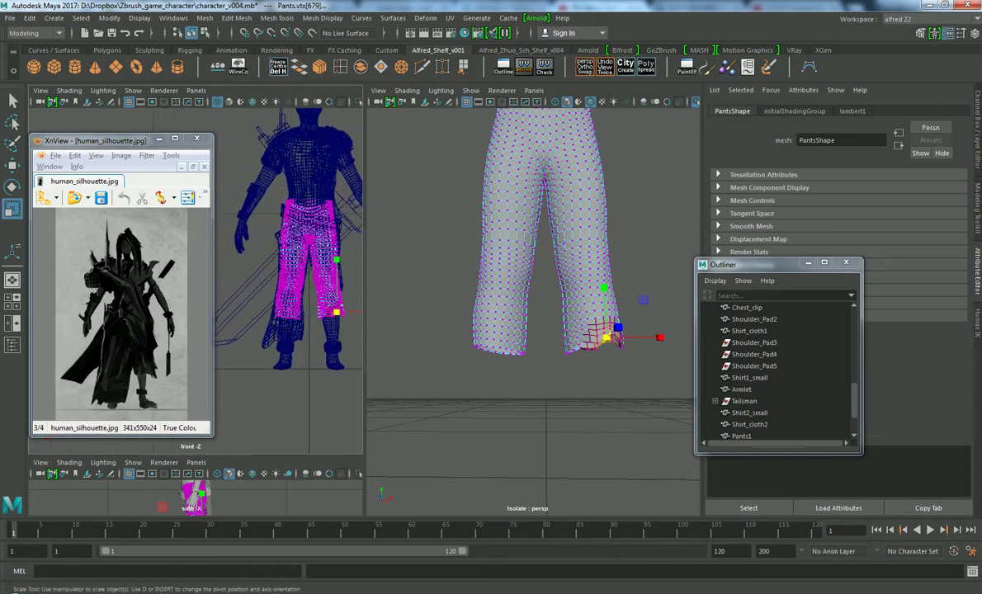
pyautogui.scroll(2, 276, 298)
pyautogui.scroll(2, 276, 299)
pyautogui.scroll(2, 276, 298)
pyautogui.scroll(2, 277, 298)
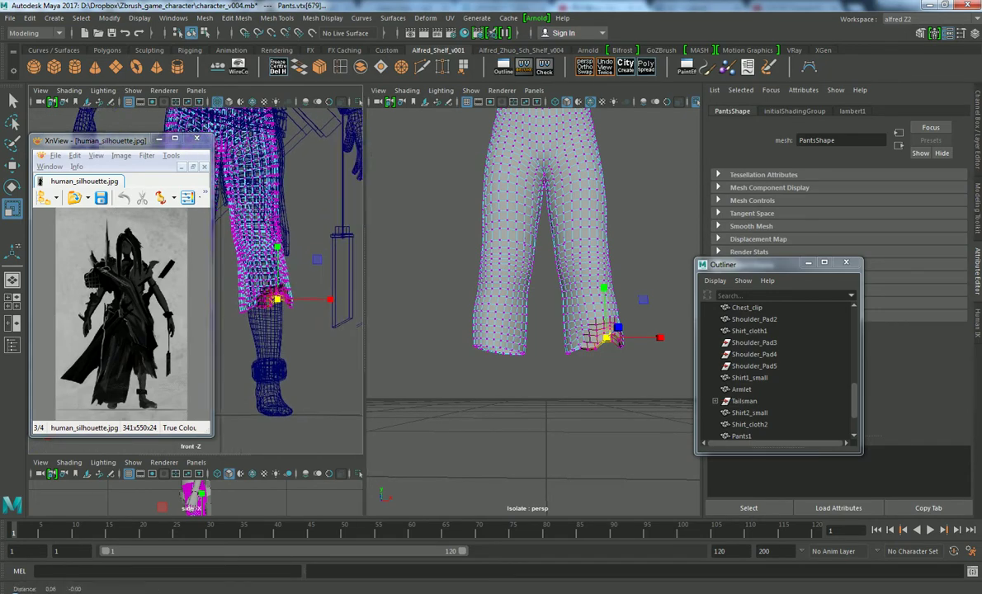
pyautogui.scroll(2, 297, 309)
pyautogui.scroll(1, 297, 310)
pyautogui.moveTo(298, 311); pyautogui.dragTo(296, 311)
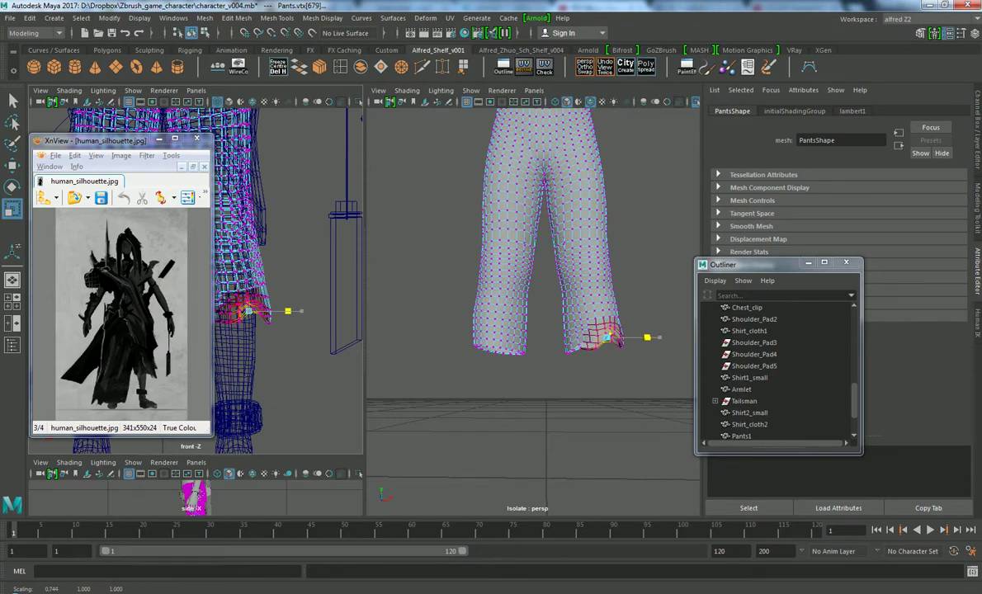
pyautogui.keyDown('alt'); pyautogui.moveTo(289, 311); pyautogui.dragTo(359, 311, button='middle'); pyautogui.keyUp('alt')
# Select the other hem's vertices, then return the pants to object mode
pyautogui.press('w')
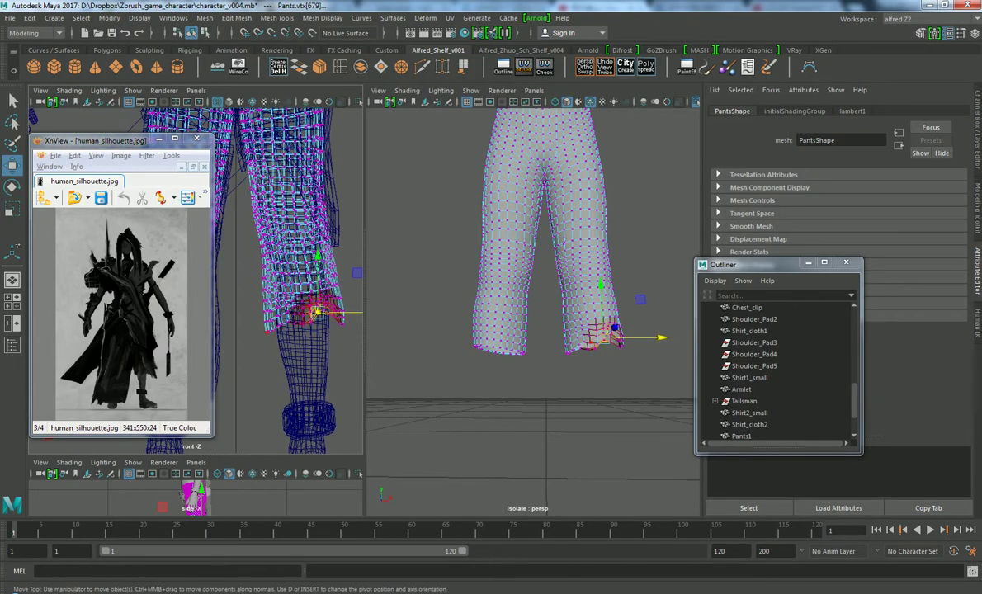
pyautogui.moveTo(248, 281); pyautogui.dragTo(289, 330)
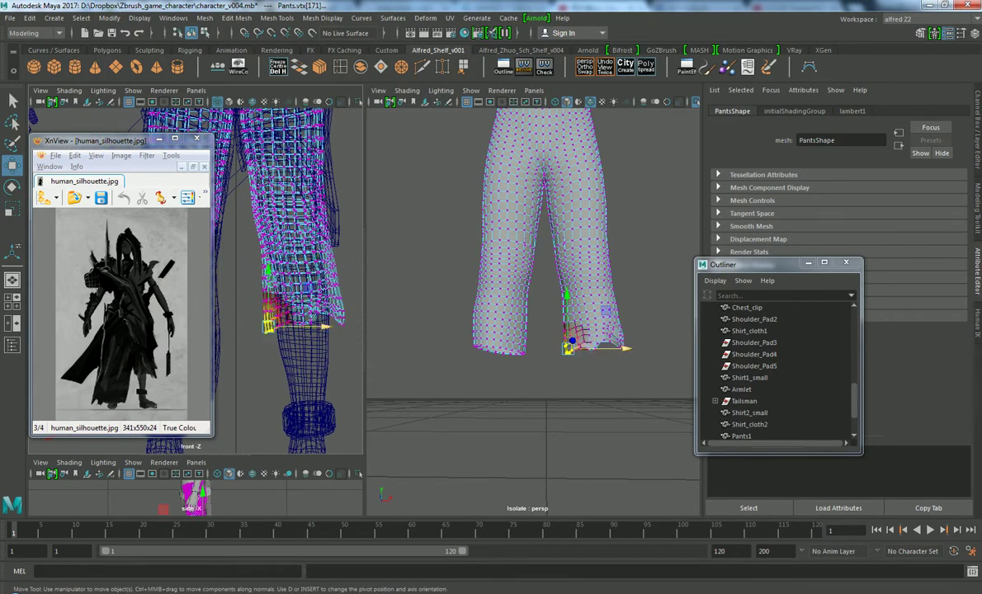
pyautogui.scroll(-5, 248, 284)
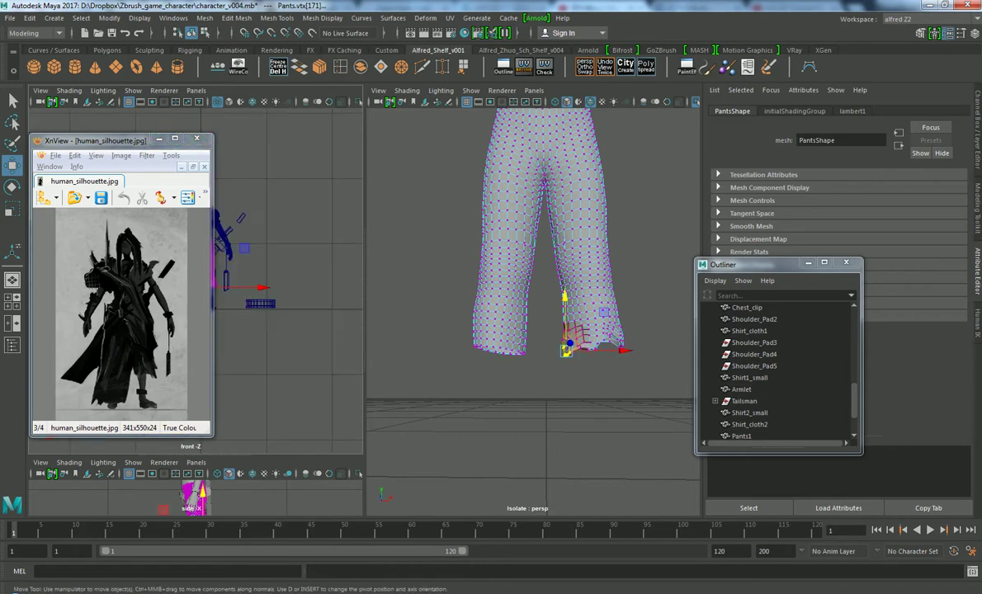
pyautogui.scroll(-2, 546, 248)
pyautogui.moveTo(545, 214); pyautogui.dragTo(503, 186, button='right')
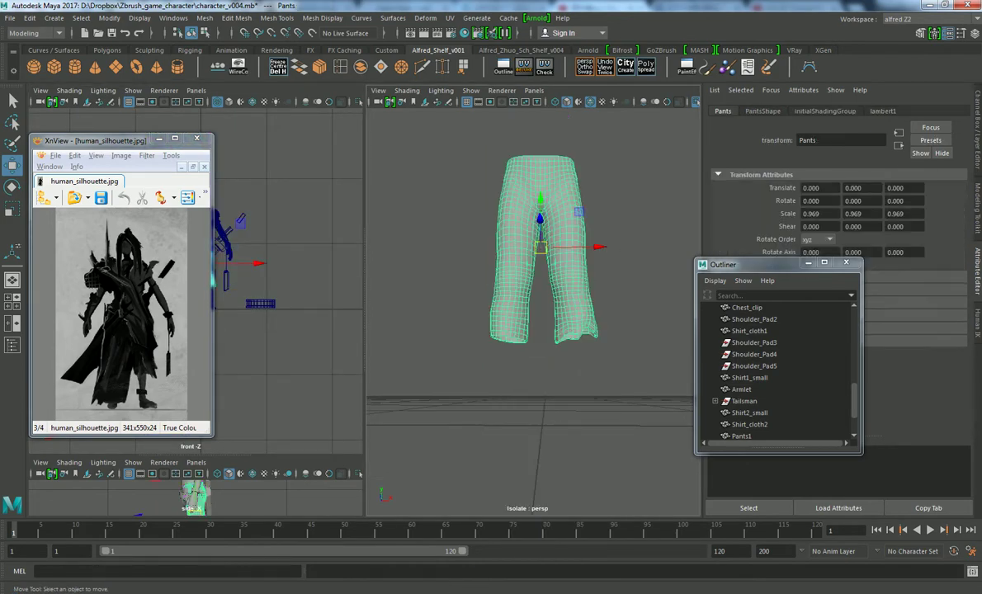
# Exit isolation to show the full character and select the pants
pyautogui.scroll(-2, 546, 247)
pyautogui.click(627, 429)
pyautogui.hotkey('ctrl', '1')
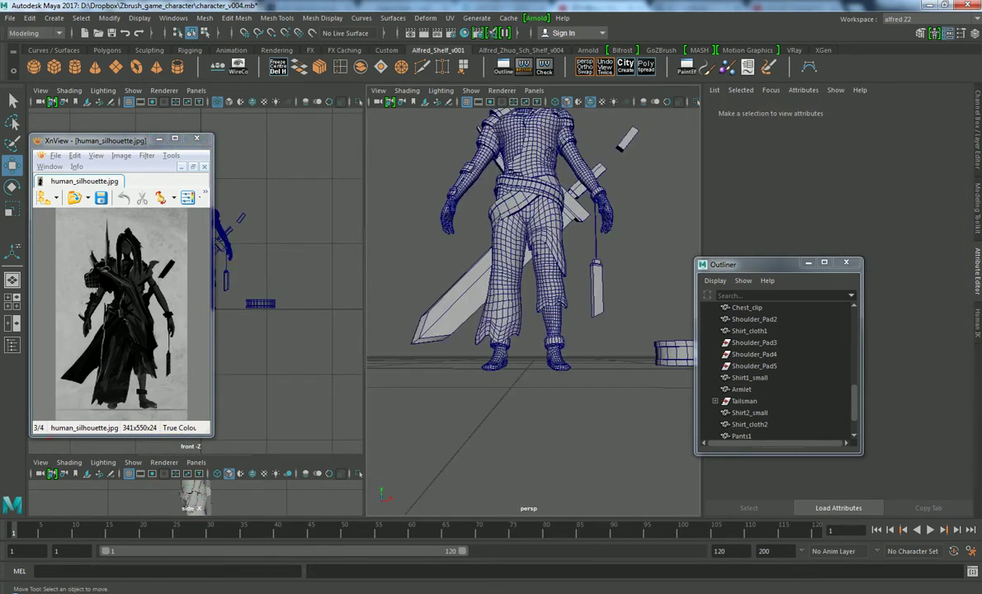
pyautogui.scroll(3, 528, 289)
pyautogui.scroll(3, 528, 289)
pyautogui.scroll(2, 528, 289)
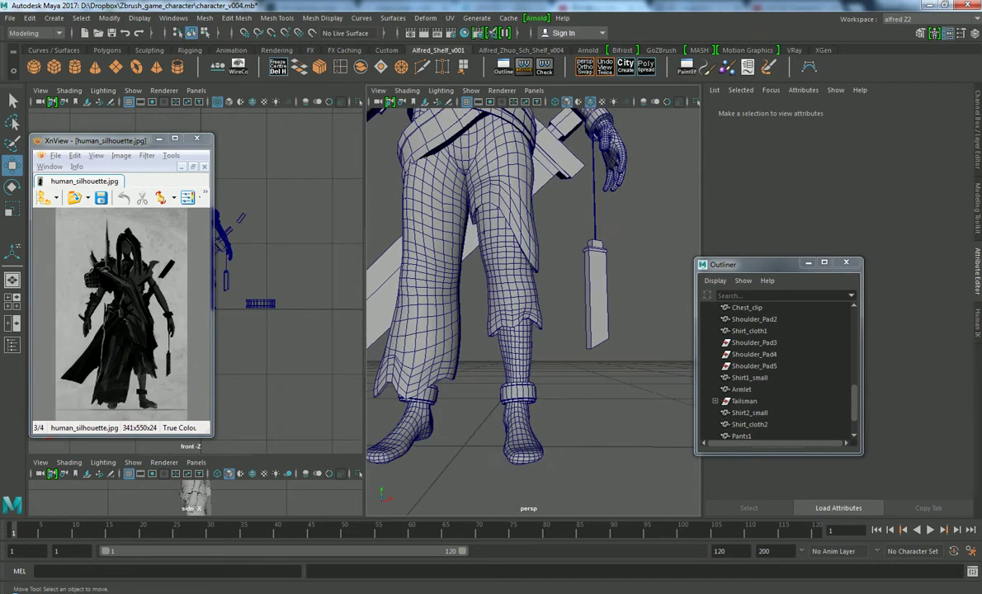
pyautogui.click(507, 280)
# Soft-select a lower-leg hem vertex with a wider falloff and pull it outward along X and Y
pyautogui.moveTo(535, 277); pyautogui.dragTo(483, 272, button='right')
pyautogui.click(540, 324)
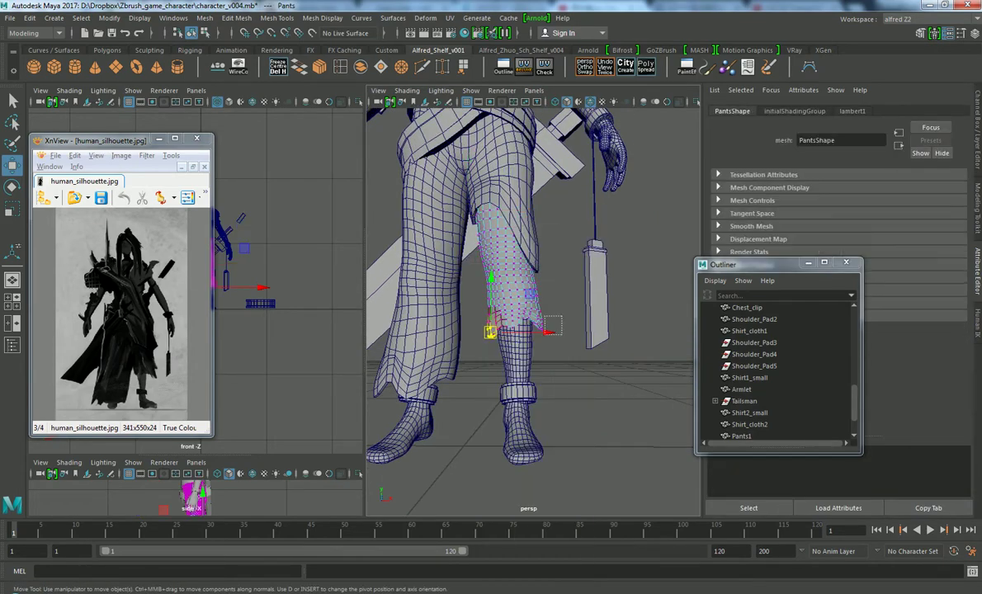
pyautogui.moveTo(581, 324); pyautogui.dragTo(593, 324)
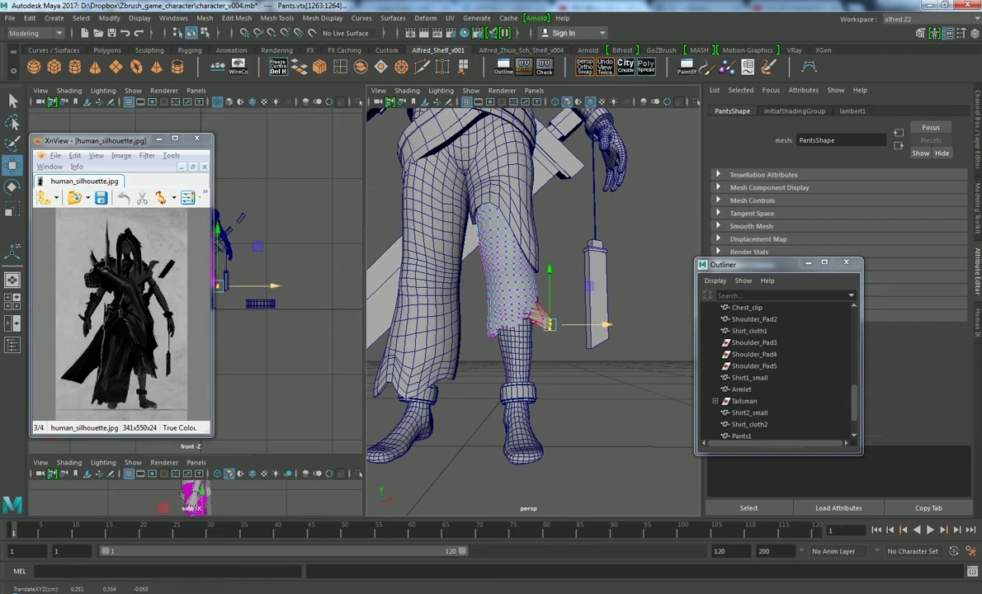
pyautogui.press('b')
pyautogui.moveTo(539, 307); pyautogui.dragTo(605, 306)
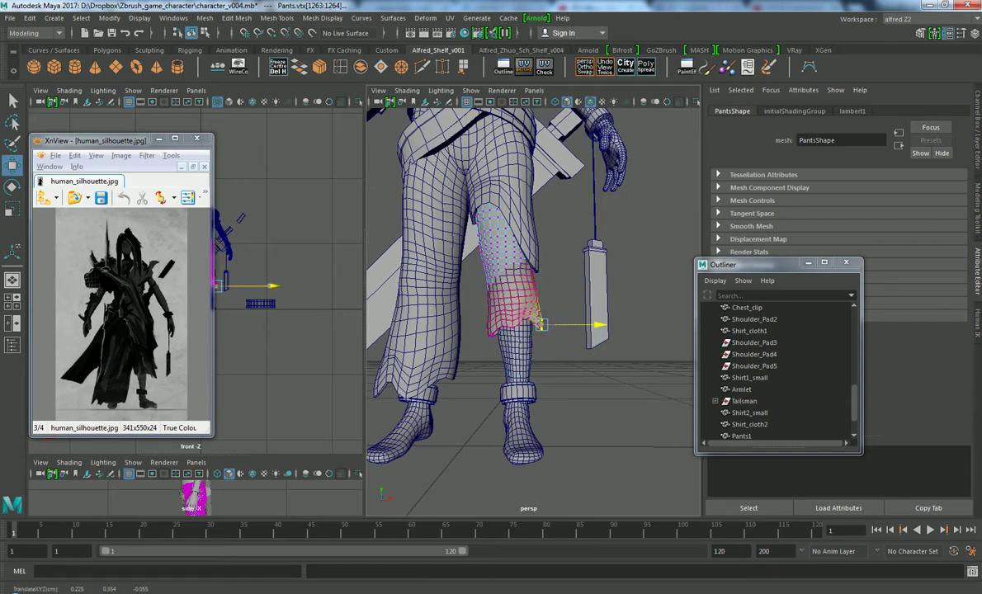
pyautogui.moveTo(550, 325); pyautogui.dragTo(550, 324)
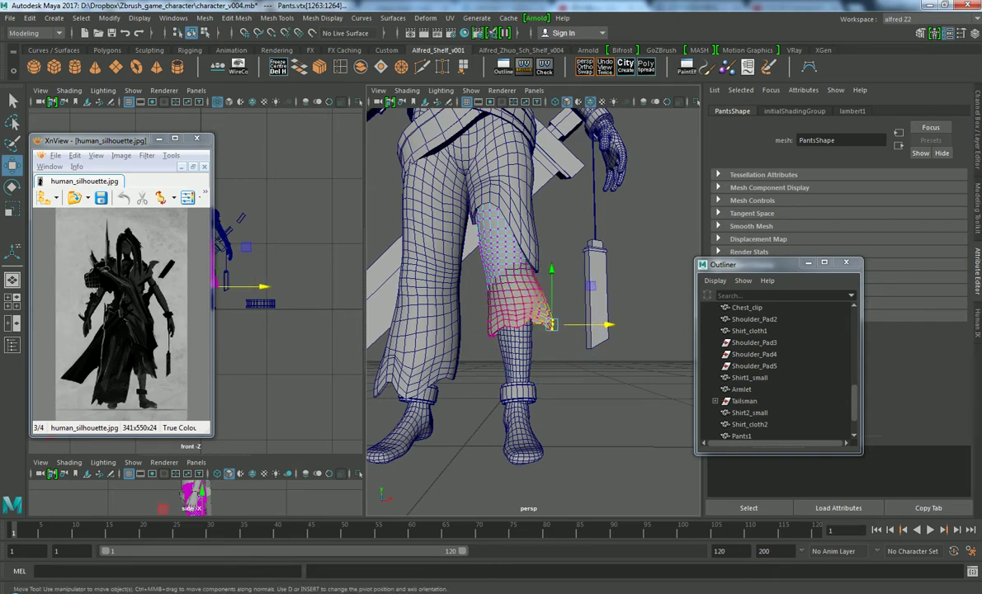
pyautogui.moveTo(498, 273); pyautogui.dragTo(498, 266)
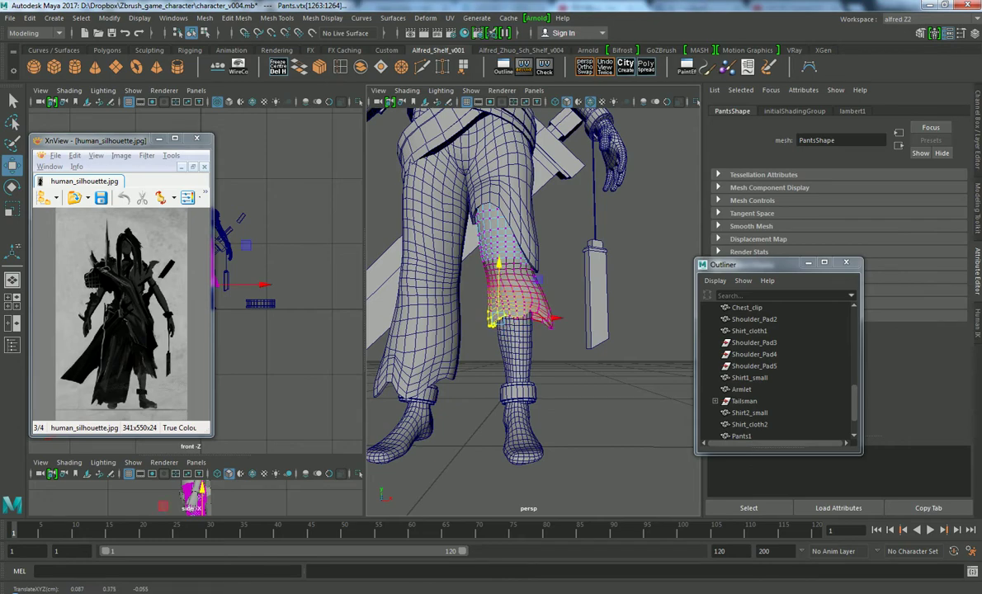
# Return the pants to object mode and orbit to view the character from higher up
pyautogui.scroll(-3, 512, 314)
pyautogui.scroll(4, 512, 313)
pyautogui.scroll(-3, 500, 270)
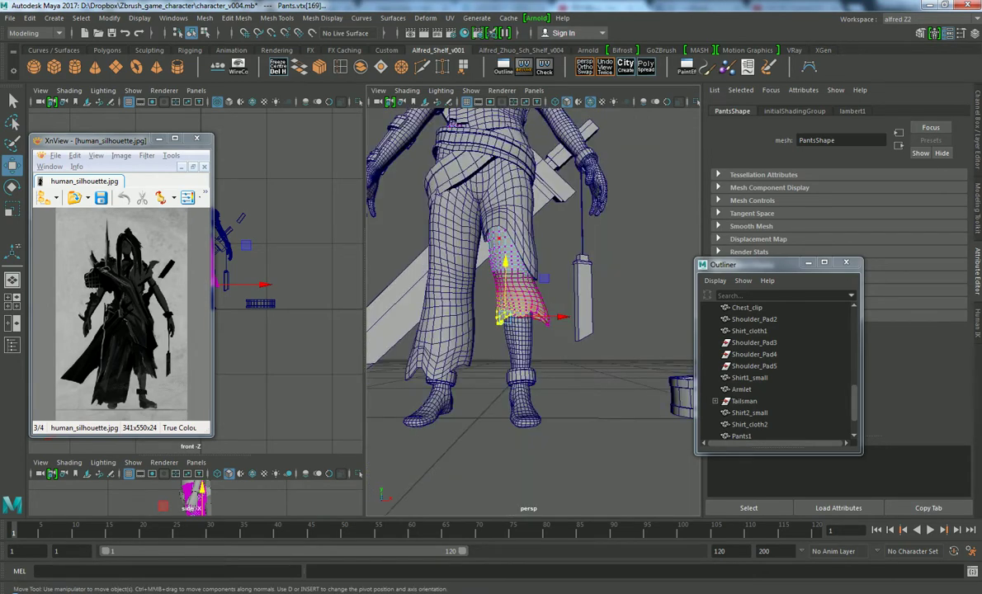
pyautogui.moveTo(500, 269); pyautogui.dragTo(516, 207, button='right')
pyautogui.keyDown('alt'); pyautogui.moveTo(516, 247); pyautogui.dragTo(561, 264); pyautogui.keyUp('alt')
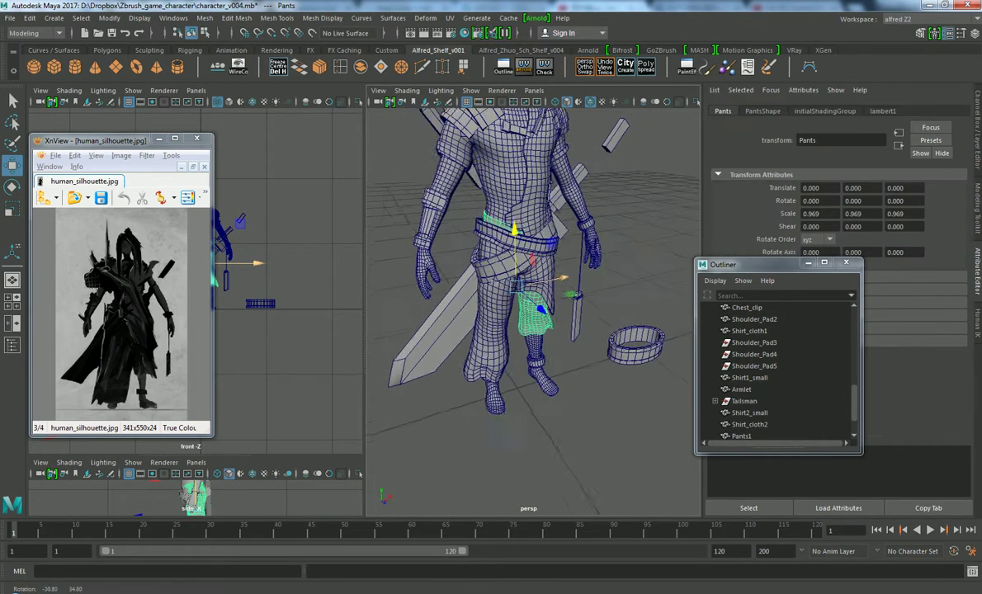
pyautogui.scroll(-2, 532, 330)
pyautogui.scroll(2, 532, 318)
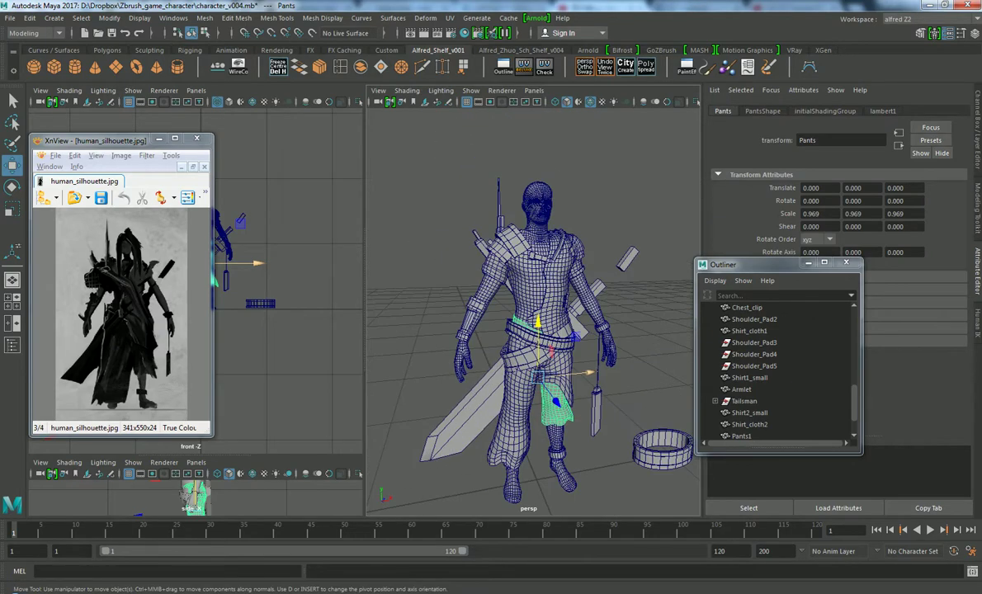
pyautogui.rightClick(528, 284)
pyautogui.click(577, 178)
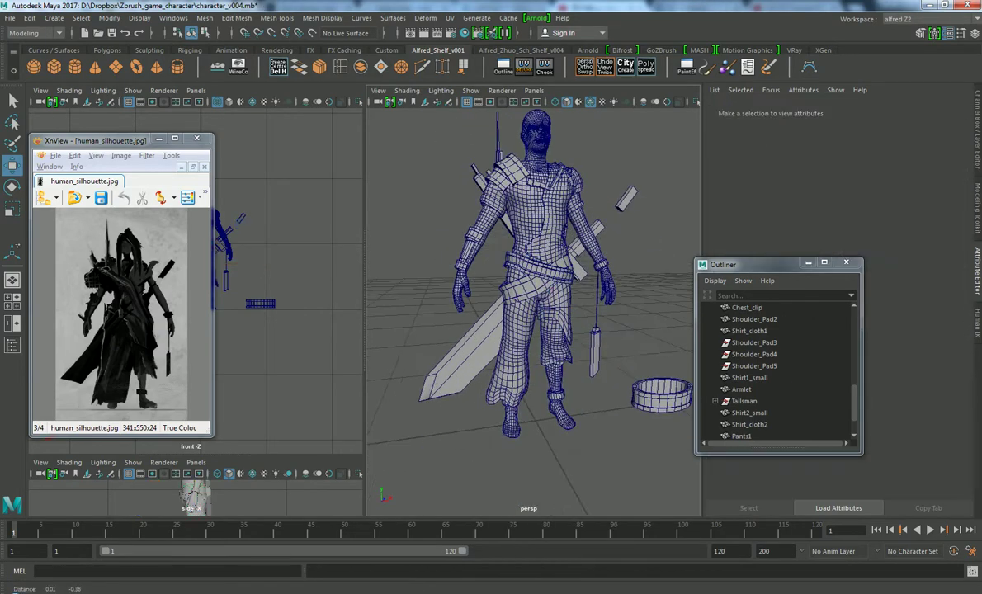
pyautogui.keyDown('alt'); pyautogui.moveTo(578, 177); pyautogui.dragTo(588, 179); pyautogui.keyUp('alt')
pyautogui.moveTo(528, 289)
pyautogui.keyDown('alt'); pyautogui.mouseDown()
pyautogui.moveTo(557, 290)
pyautogui.moveTo(537, 293)
pyautogui.mouseUp(); pyautogui.keyUp('alt')
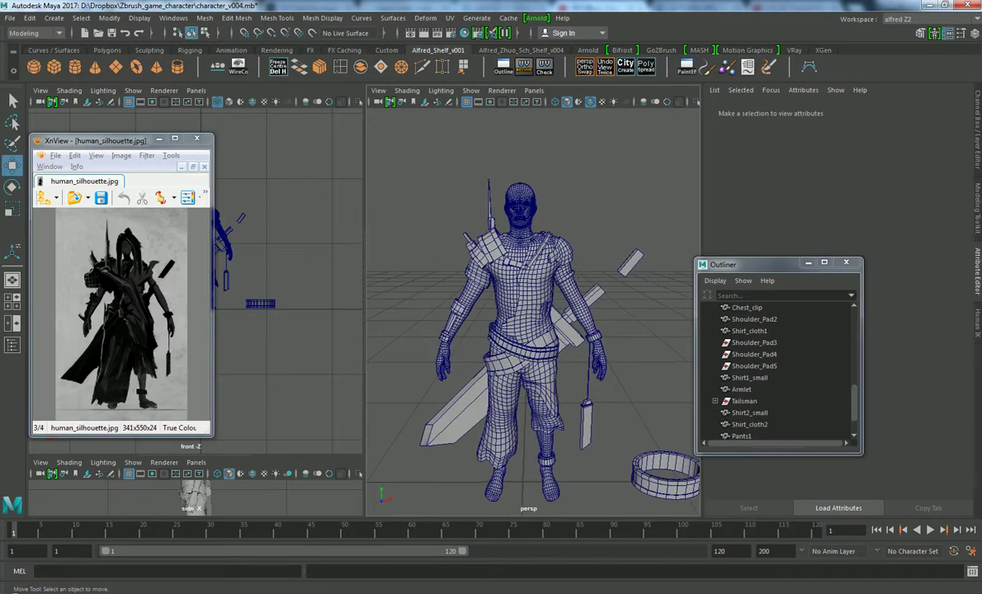
pyautogui.scroll(2, 532, 305)
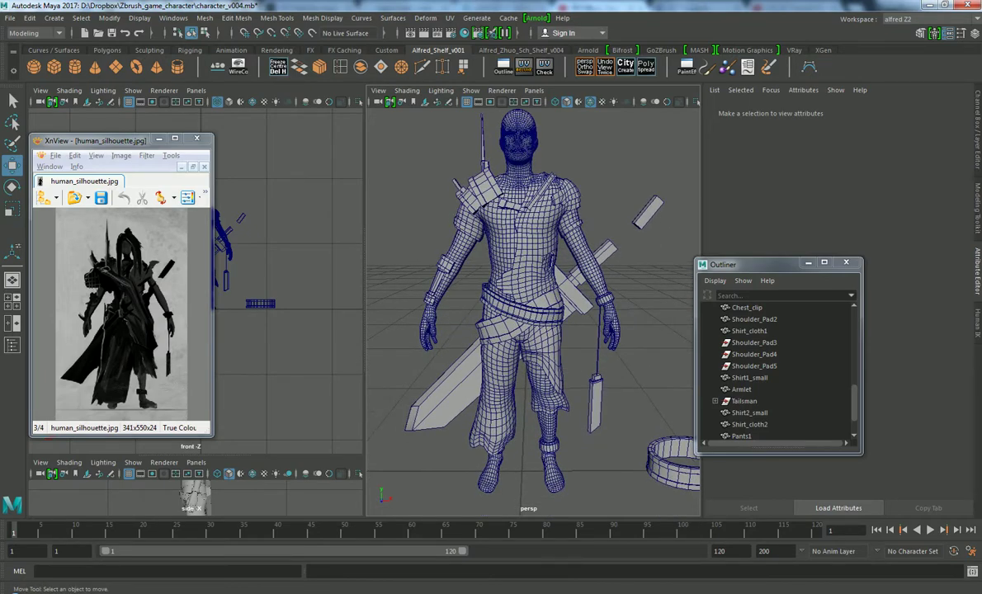
pyautogui.moveTo(532, 305)
pyautogui.keyDown('alt'); pyautogui.mouseDown()
pyautogui.moveTo(569, 297)
pyautogui.moveTo(528, 297)
pyautogui.mouseUp(); pyautogui.keyUp('alt')
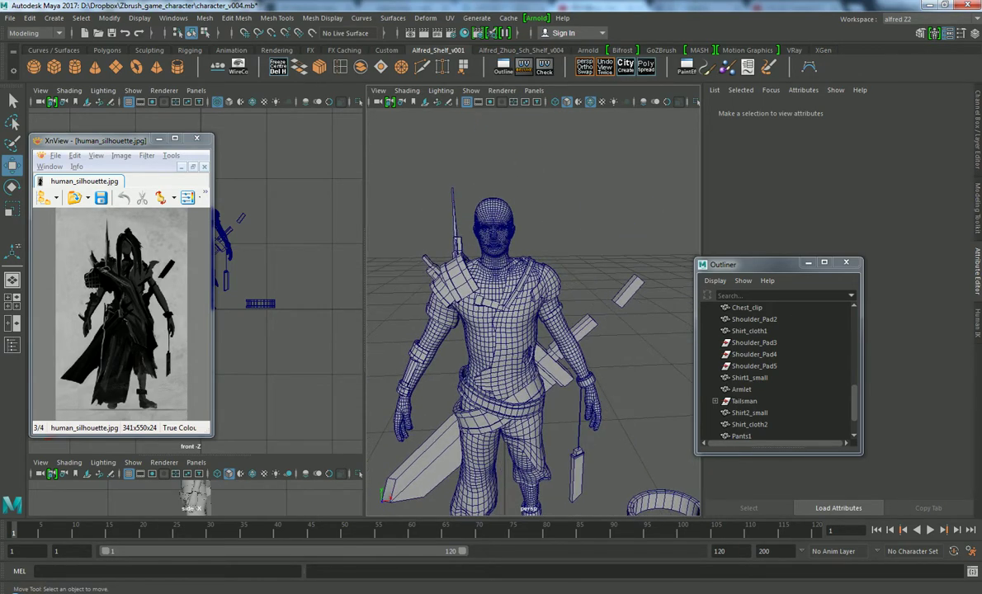
pyautogui.click(443, 279)
pyautogui.click(417, 261)
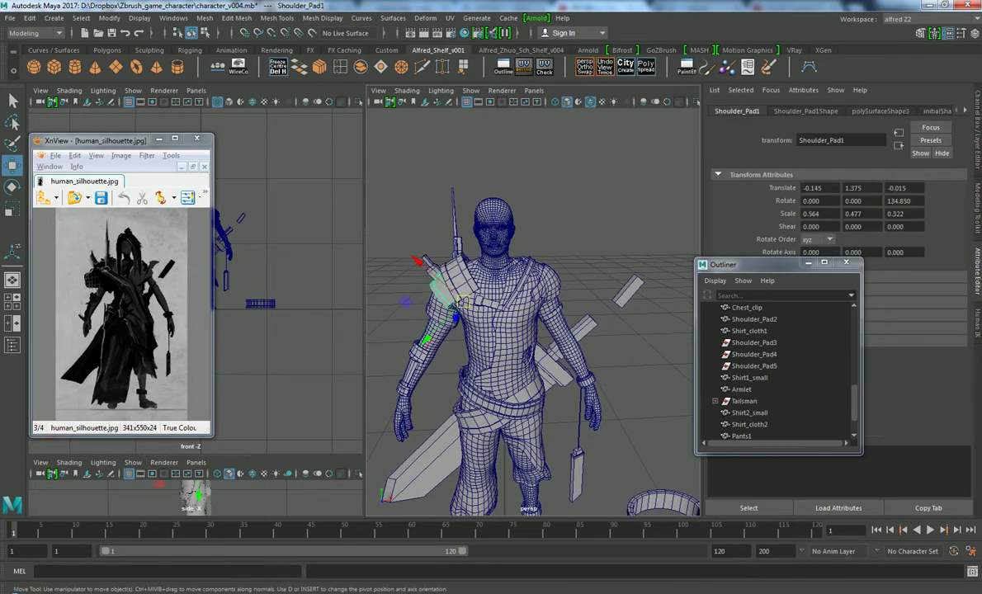
pyautogui.click(644, 206)
pyautogui.moveTo(536, 330)
pyautogui.keyDown('alt'); pyautogui.mouseDown(button='right')
pyautogui.moveTo(627, 314)
pyautogui.moveTo(528, 314)
pyautogui.moveTo(561, 330)
pyautogui.moveTo(627, 330)
pyautogui.mouseUp(button='right'); pyautogui.keyUp('alt')
pyautogui.click(749, 424)
pyautogui.scroll(-5, 532, 317)
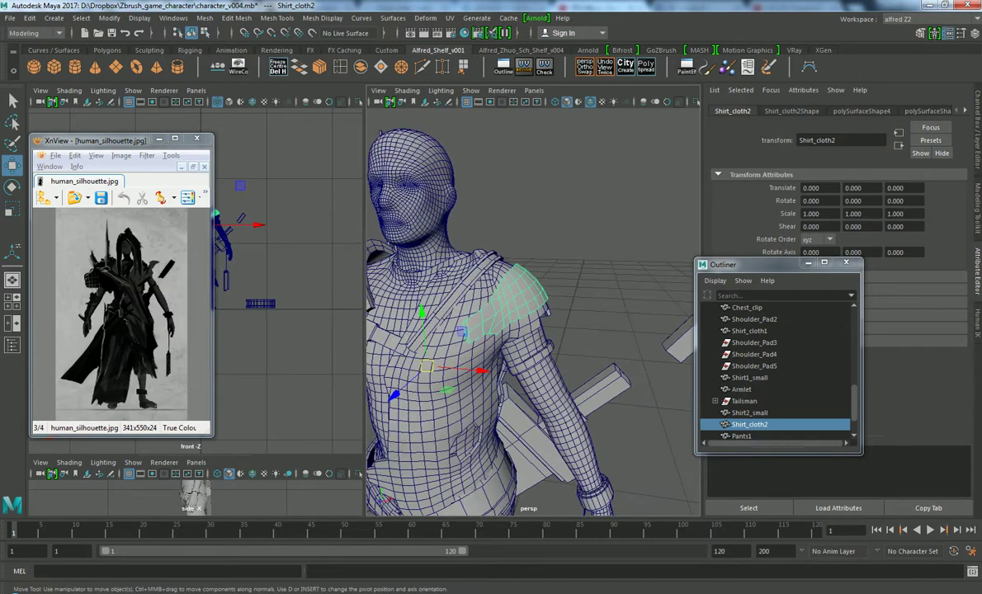
pyautogui.moveTo(532, 317)
pyautogui.keyDown('alt'); pyautogui.mouseDown()
pyautogui.moveTo(569, 317)
pyautogui.moveTo(479, 330)
pyautogui.mouseUp(); pyautogui.keyUp('alt')
pyautogui.click(643, 181)
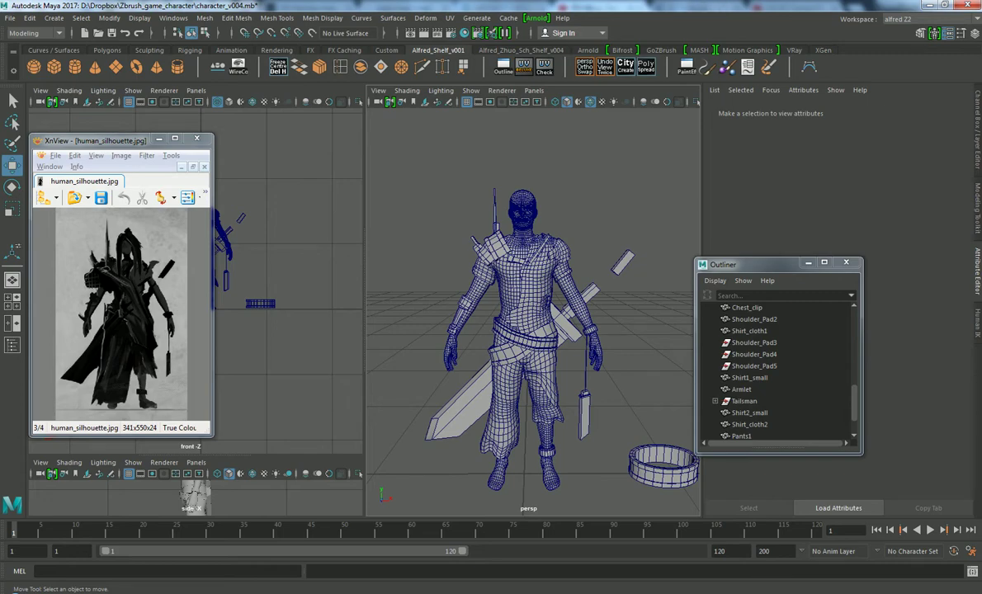
# Duplicate the humanBody mesh as humanBody1 and isolate the copy
pyautogui.scroll(3, 533, 301)
pyautogui.scroll(2, 533, 301)
pyautogui.scroll(2, 533, 301)
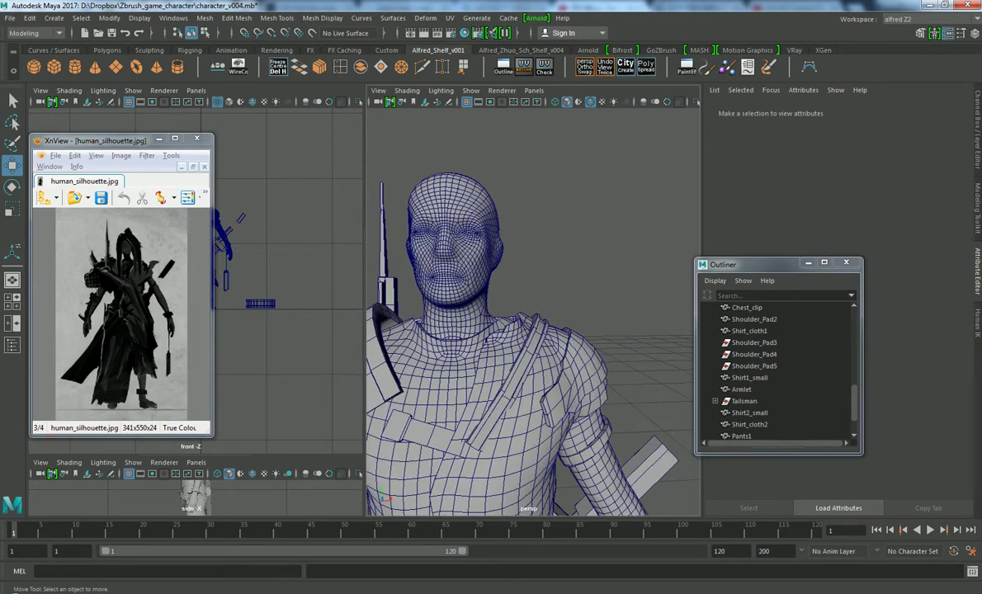
pyautogui.keyDown('alt'); pyautogui.moveTo(533, 301); pyautogui.dragTo(495, 307); pyautogui.keyUp('alt')
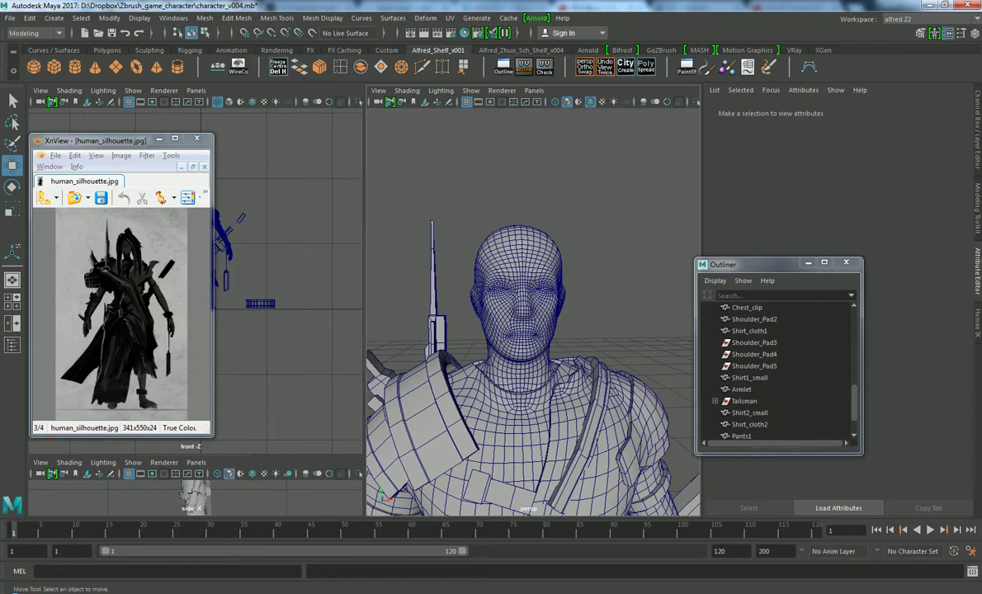
pyautogui.click(518, 272)
pyautogui.press('f')
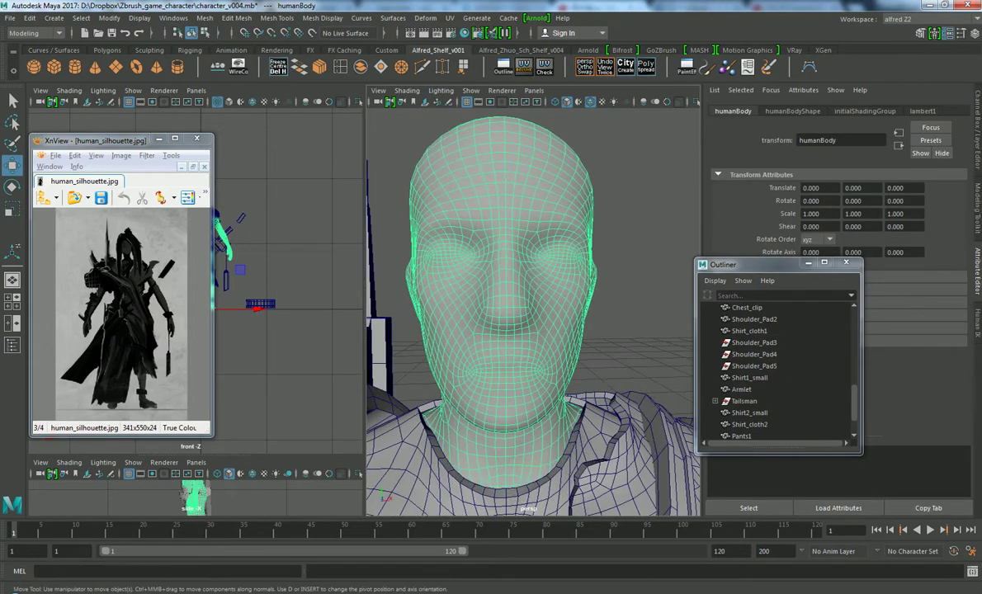
pyautogui.keyDown('alt'); pyautogui.moveTo(528, 314); pyautogui.dragTo(516, 313); pyautogui.keyUp('alt')
pyautogui.hotkey('ctrl', 'd')
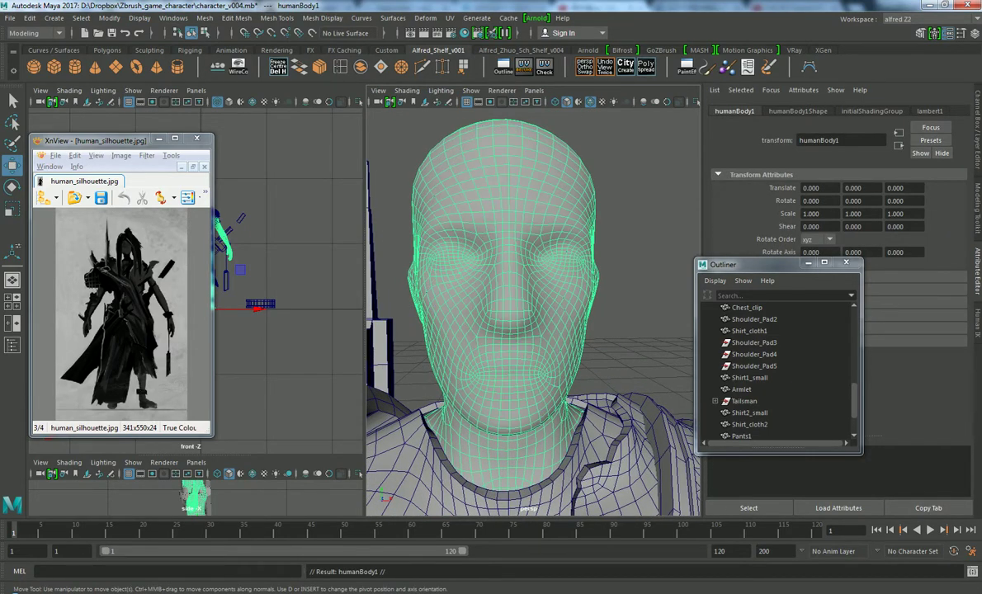
pyautogui.hotkey('ctrl', '1')
# Switch humanBody1 to face mode and select a face loop across the forehead
pyautogui.moveTo(515, 208); pyautogui.dragTo(460, 204, button='right')
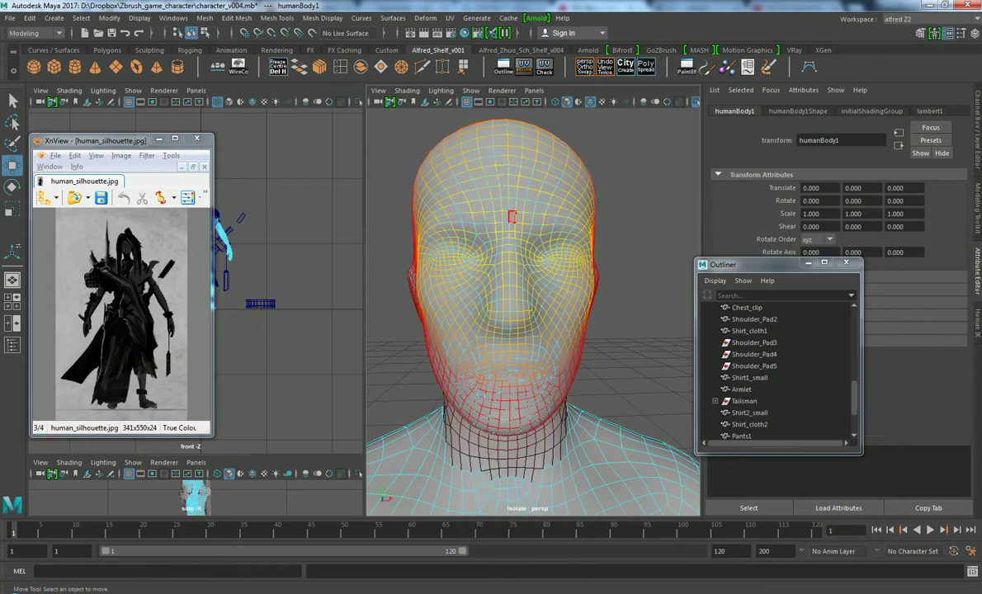
pyautogui.click(512, 195)
pyautogui.hotkey('ctrl', 'F11')
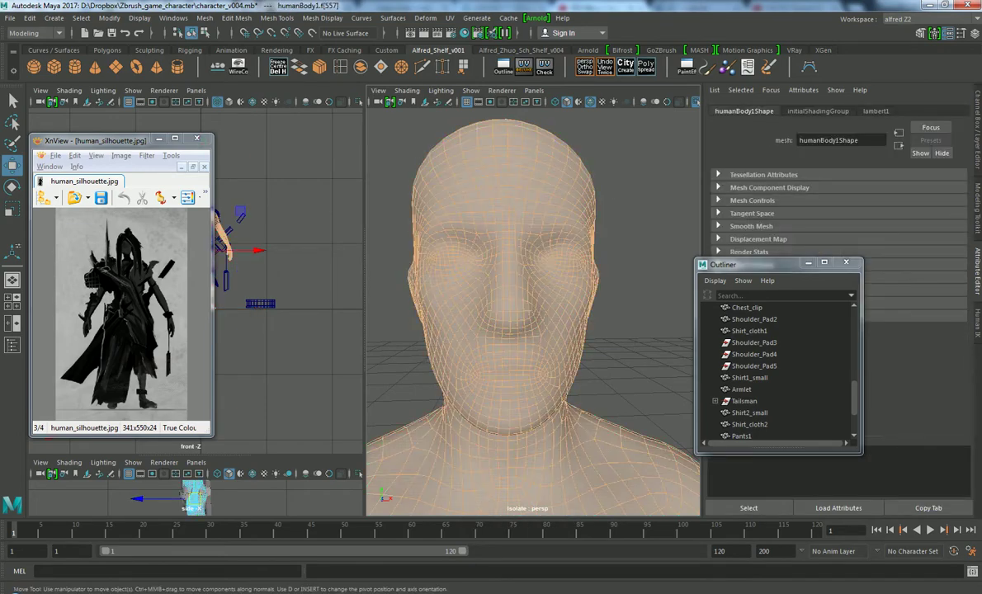
pyautogui.click(504, 187)
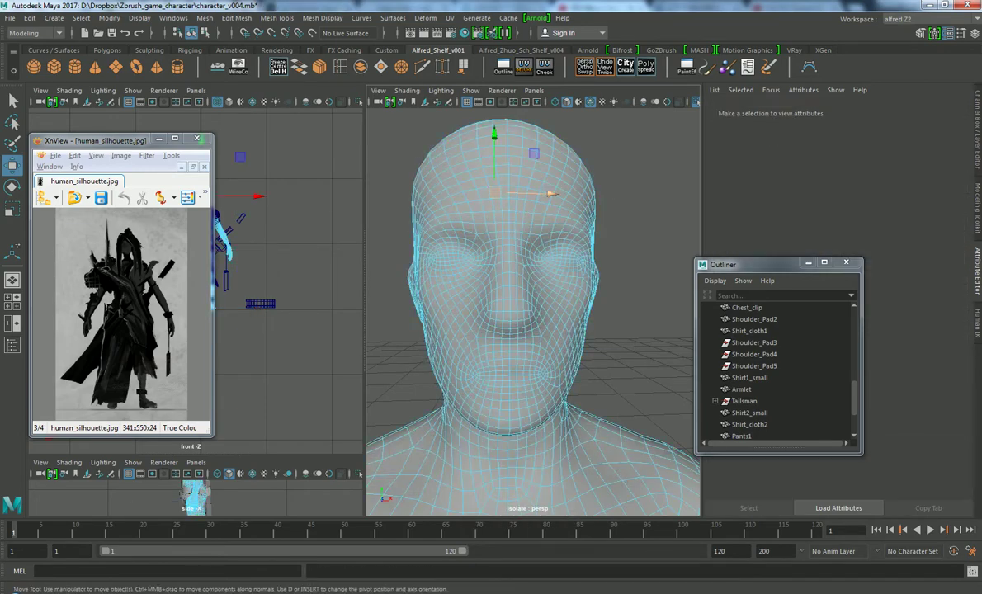
pyautogui.click(480, 182)
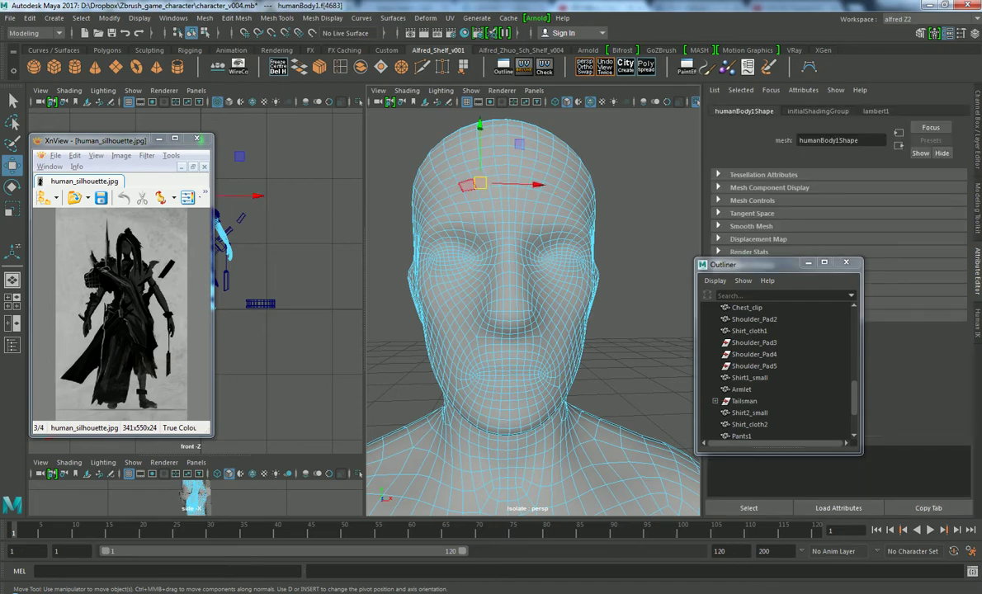
pyautogui.keyDown('shift'); pyautogui.doubleClick(466, 185); pyautogui.keyUp('shift')
pyautogui.keyDown('alt'); pyautogui.moveTo(532, 314); pyautogui.dragTo(462, 318); pyautogui.keyUp('alt')
pyautogui.scroll(-3, 495, 314)
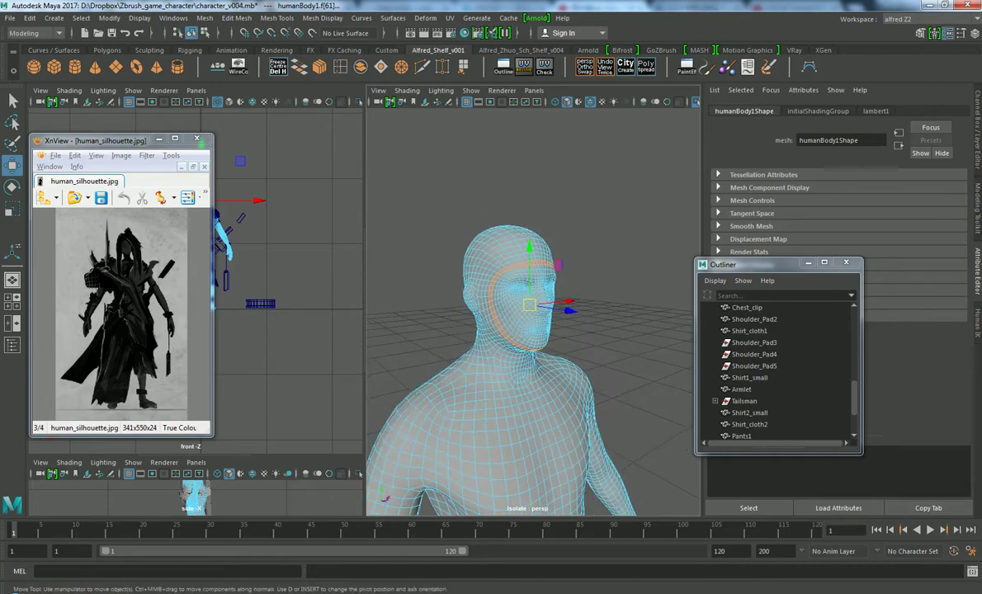
pyautogui.scroll(2, 495, 313)
# Shift the selection to the neighbouring forehead face loop and maximize the front view
pyautogui.hotkey('ctrl', 'z')
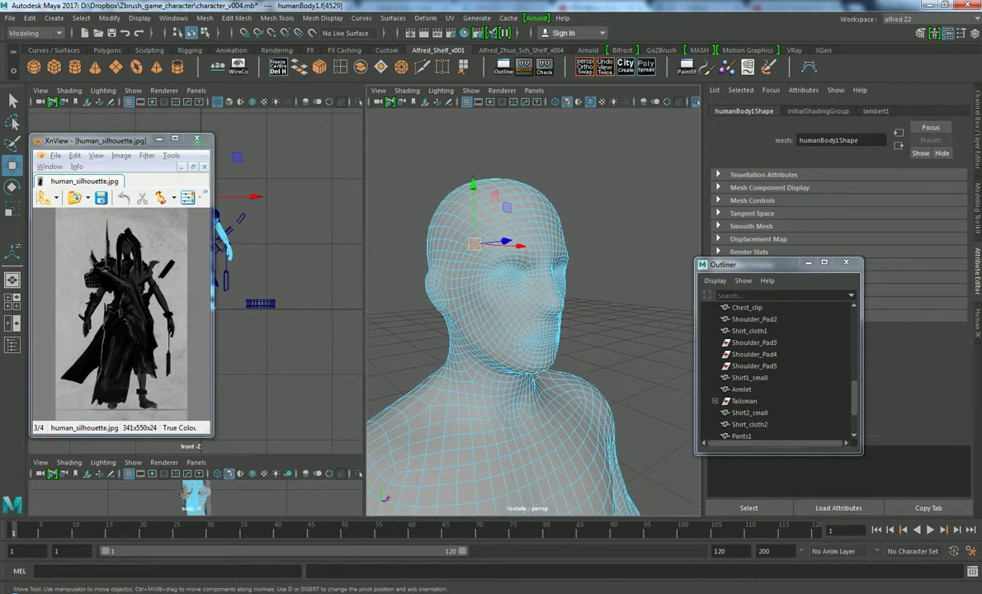
pyautogui.hotkey('ctrl', 'z')
pyautogui.hotkey('shift', 'z')
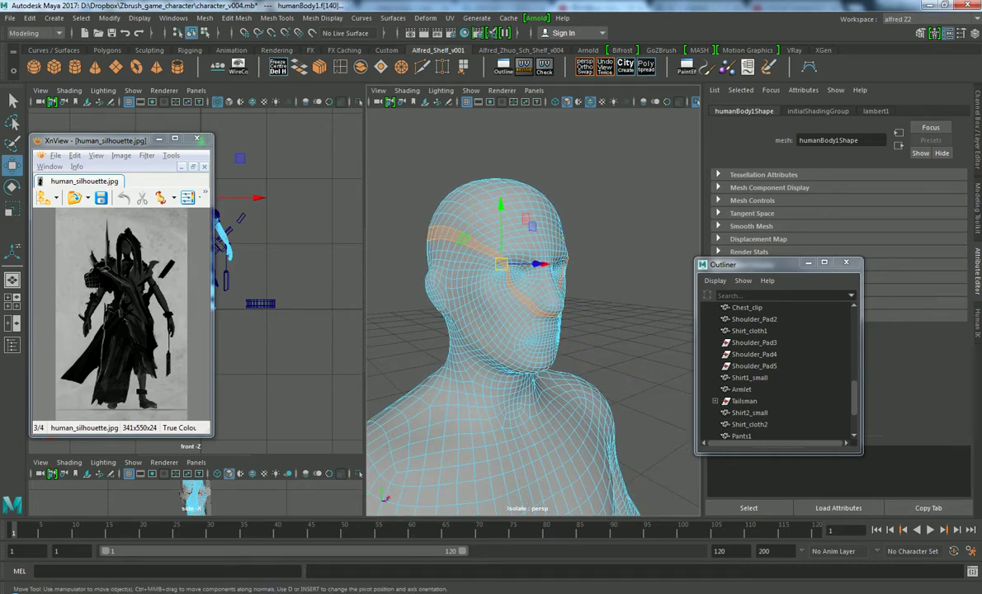
pyautogui.keyDown('alt'); pyautogui.moveTo(533, 330); pyautogui.dragTo(612, 363, button='right'); pyautogui.keyUp('alt')
pyautogui.press('f')
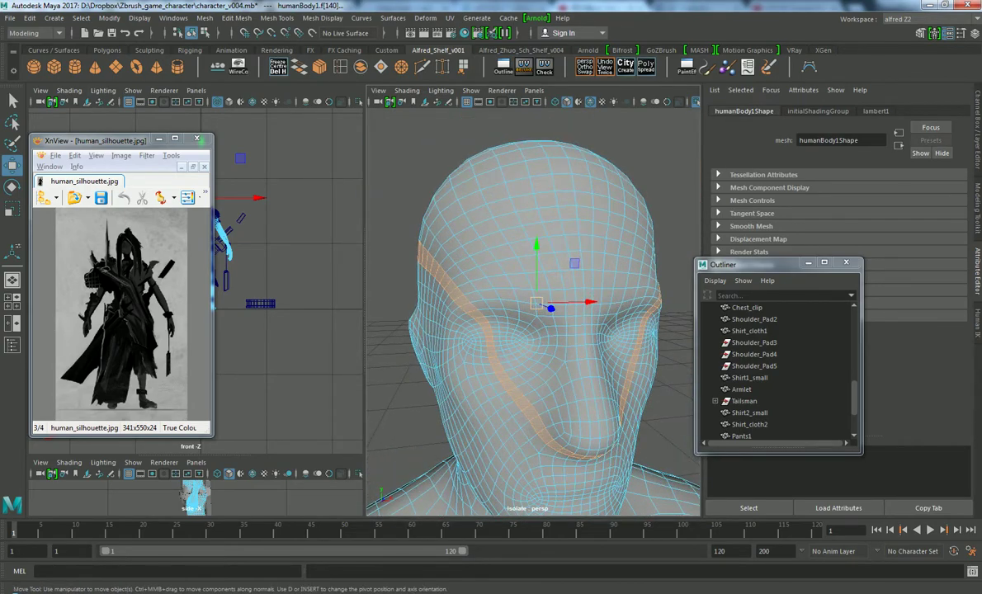
pyautogui.scroll(-5, 532, 330)
pyautogui.press('space')
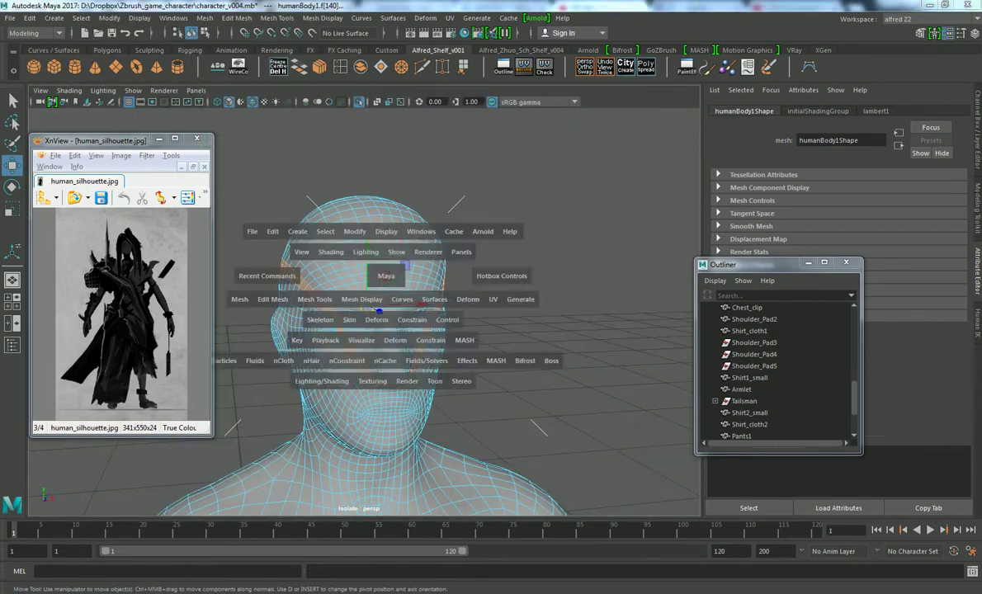
pyautogui.press('space')
# Drag-select a band of faces around the upper skull, then restore the four-pane layout
pyautogui.press('a')
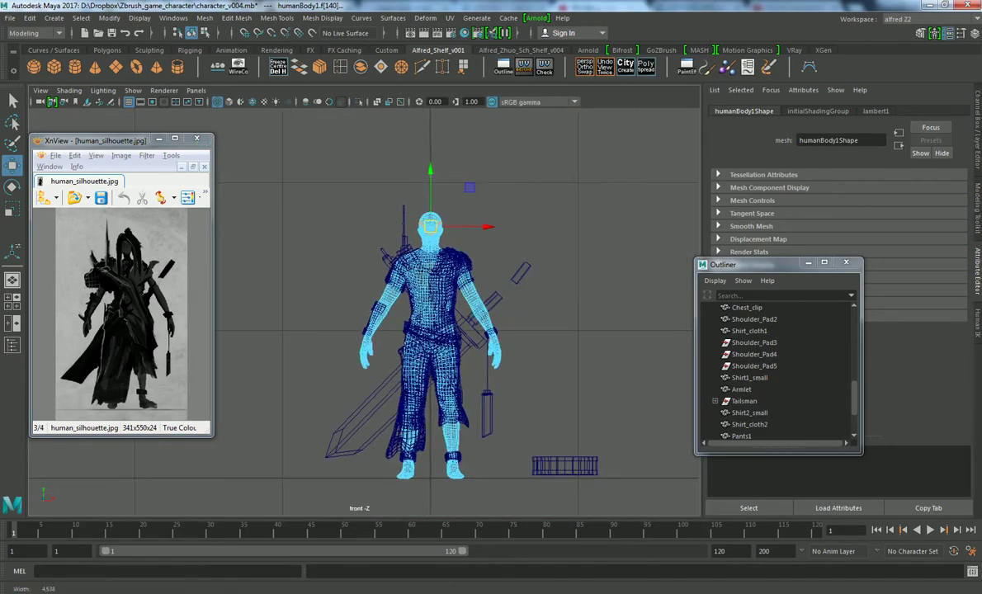
pyautogui.scroll(2, 445, 165)
pyautogui.scroll(2, 445, 165)
pyautogui.scroll(2, 445, 165)
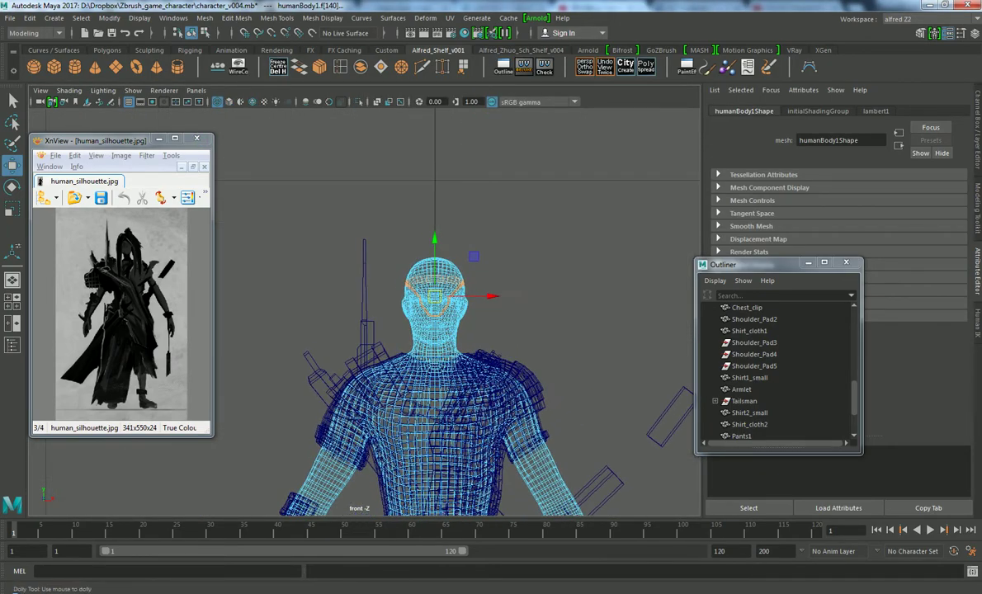
pyautogui.scroll(2, 445, 165)
pyautogui.scroll(2, 470, 272)
pyautogui.scroll(2, 470, 272)
pyautogui.scroll(2, 471, 272)
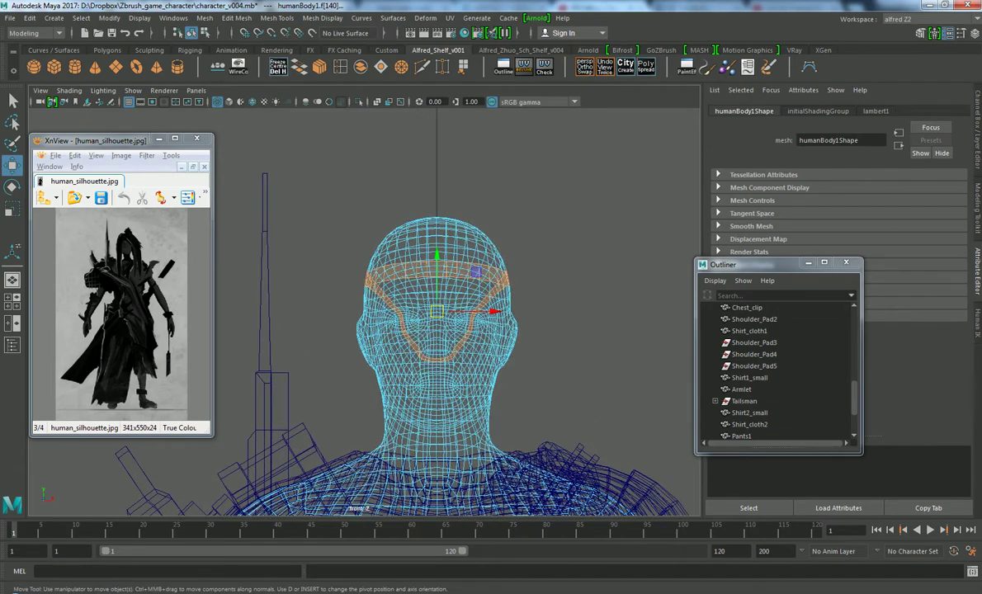
pyautogui.moveTo(334, 250); pyautogui.dragTo(493, 281)
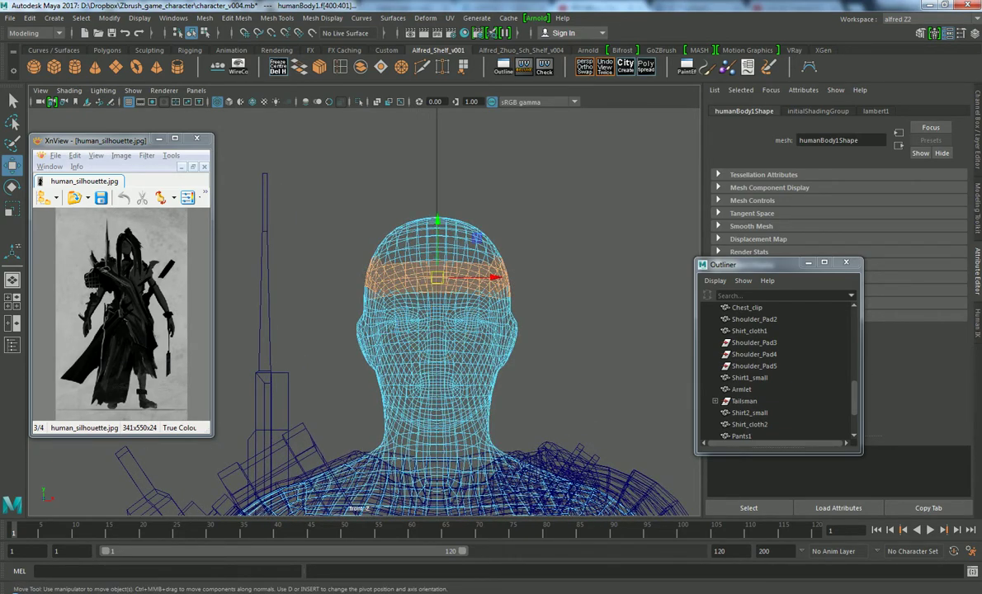
pyautogui.press('space')
pyautogui.moveTo(528, 371)
pyautogui.keyDown('alt'); pyautogui.mouseDown()
pyautogui.moveTo(380, 363)
pyautogui.moveTo(528, 347)
pyautogui.moveTo(471, 346)
pyautogui.mouseUp(); pyautogui.keyUp('alt')
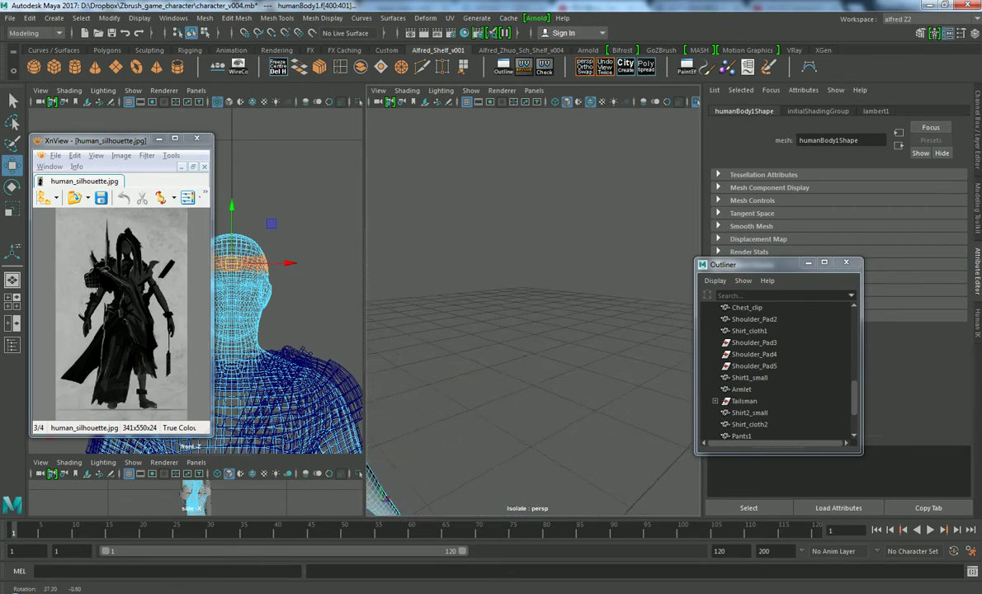
pyautogui.scroll(-5, 532, 330)
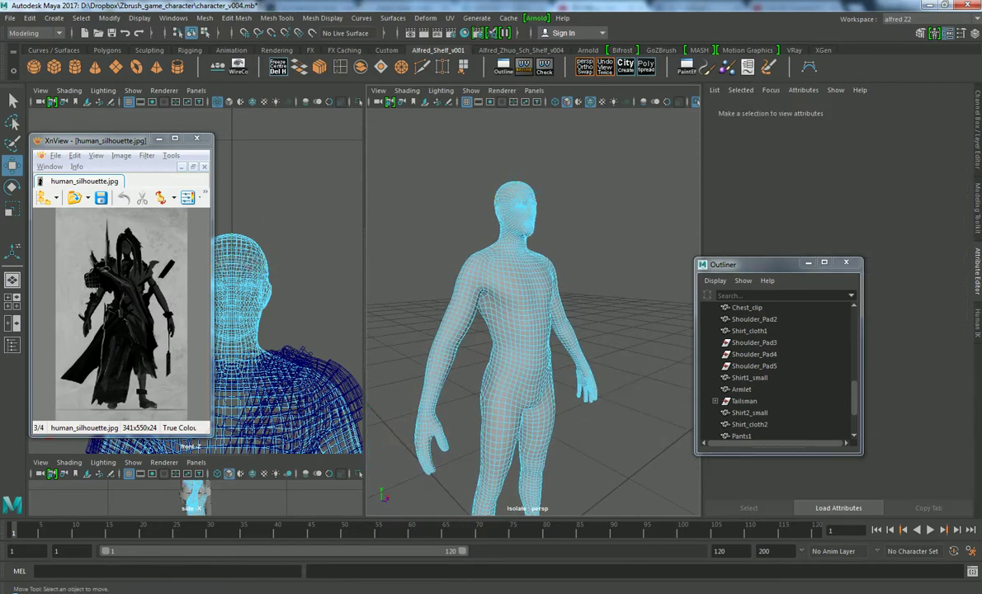
# Exit isolate mode so all geometry shows again, then clear the selection
pyautogui.hotkey('ctrl', '1')
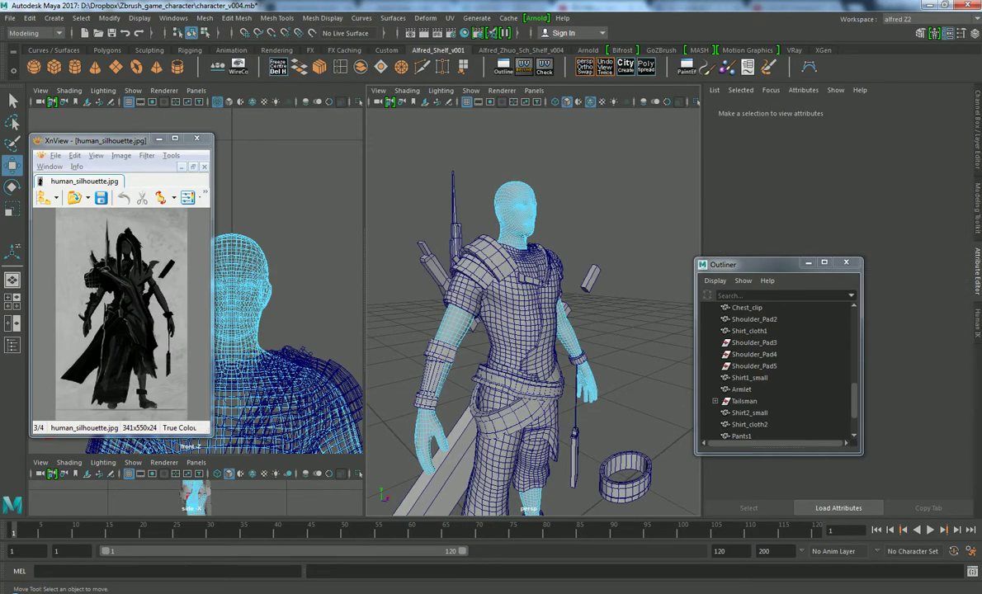
pyautogui.click(519, 347)
pyautogui.press('f')
pyautogui.keyDown('alt'); pyautogui.moveTo(528, 346); pyautogui.dragTo(577, 313); pyautogui.keyUp('alt')
pyautogui.moveTo(629, 264); pyautogui.dragTo(670, 249, button='right')
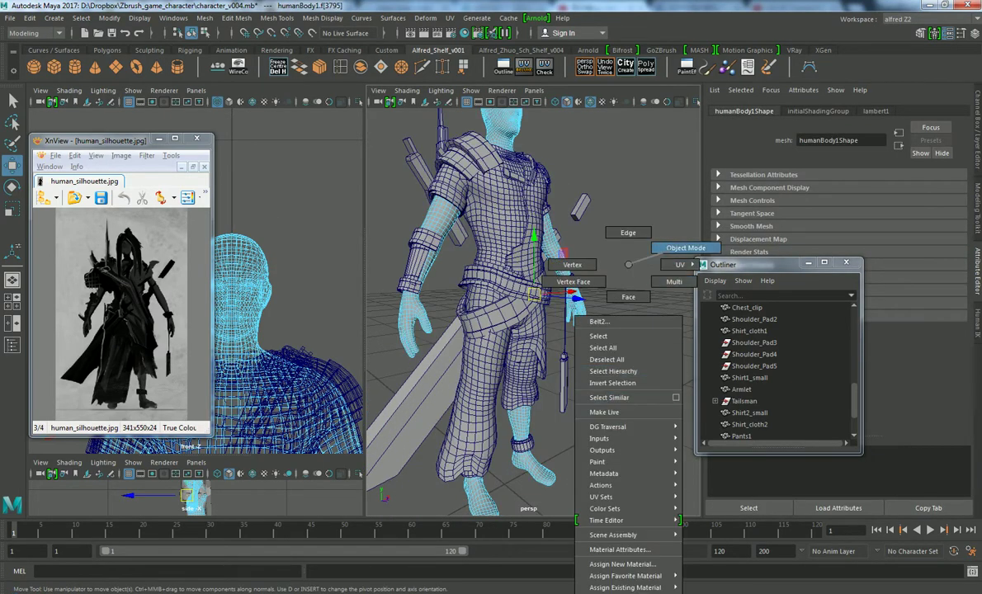
pyautogui.click(651, 363)
# Select the spare ring beside the character and lift it above the head
pyautogui.click(628, 410)
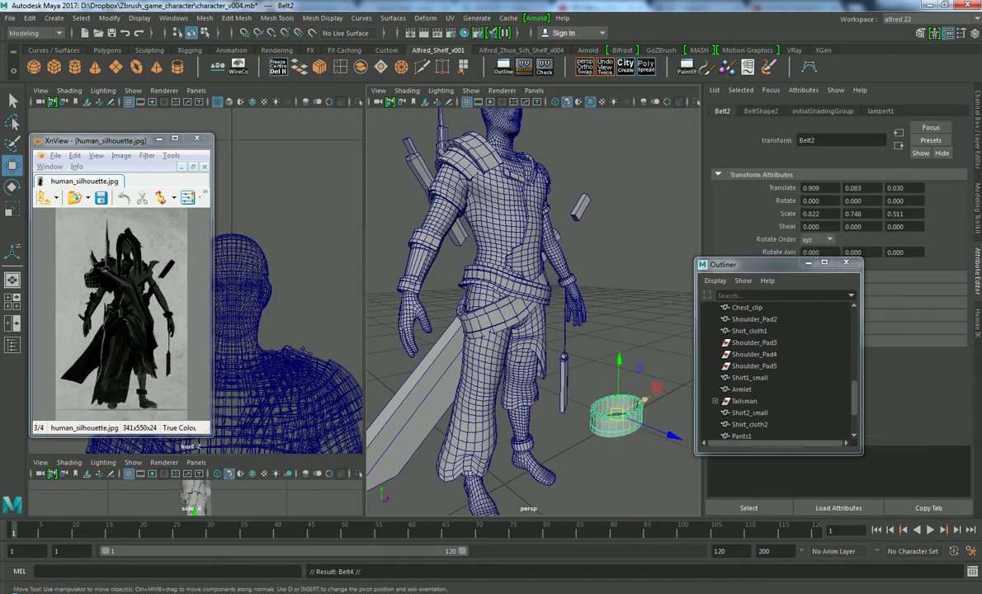
pyautogui.moveTo(645, 399); pyautogui.dragTo(546, 452)
pyautogui.moveTo(507, 419); pyautogui.dragTo(507, 214)
pyautogui.keyDown('alt'); pyautogui.moveTo(507, 214); pyautogui.dragTo(511, 380, button='middle'); pyautogui.keyUp('alt')
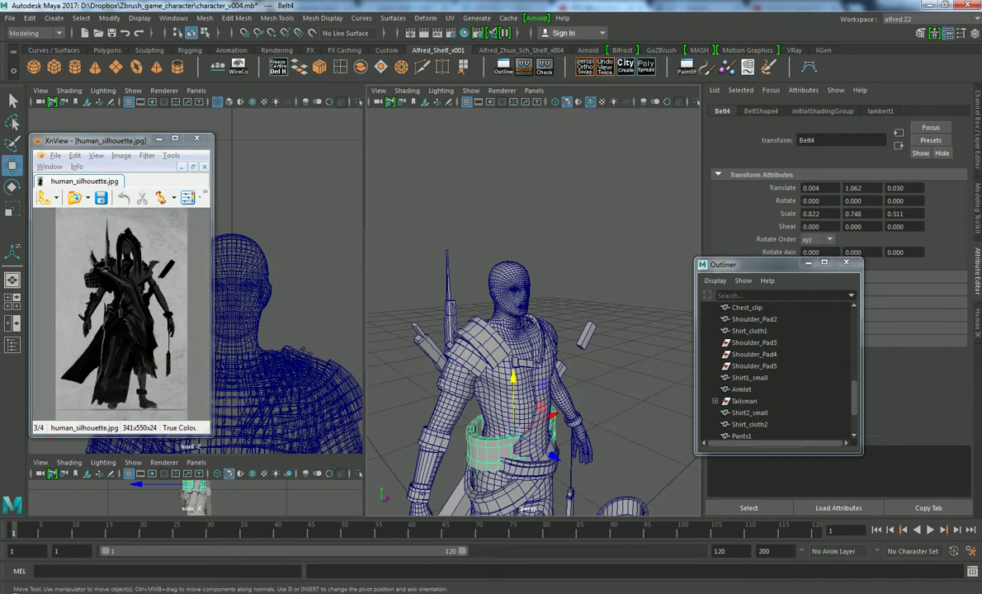
pyautogui.moveTo(511, 380); pyautogui.dragTo(511, 231)
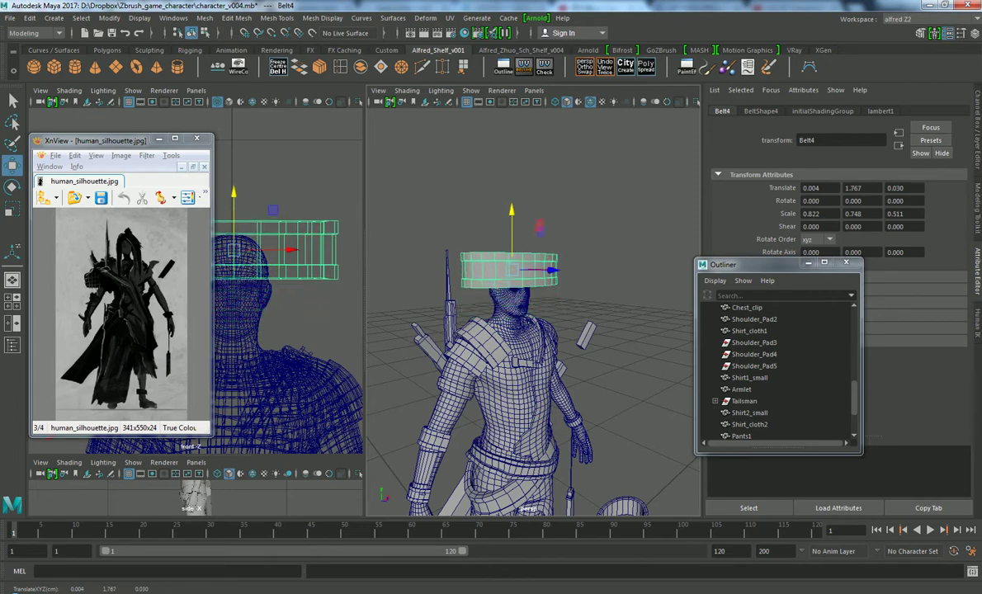
pyautogui.scroll(3, 511, 314)
pyautogui.keyDown('alt'); pyautogui.moveTo(528, 347); pyautogui.dragTo(478, 346); pyautogui.keyUp('alt')
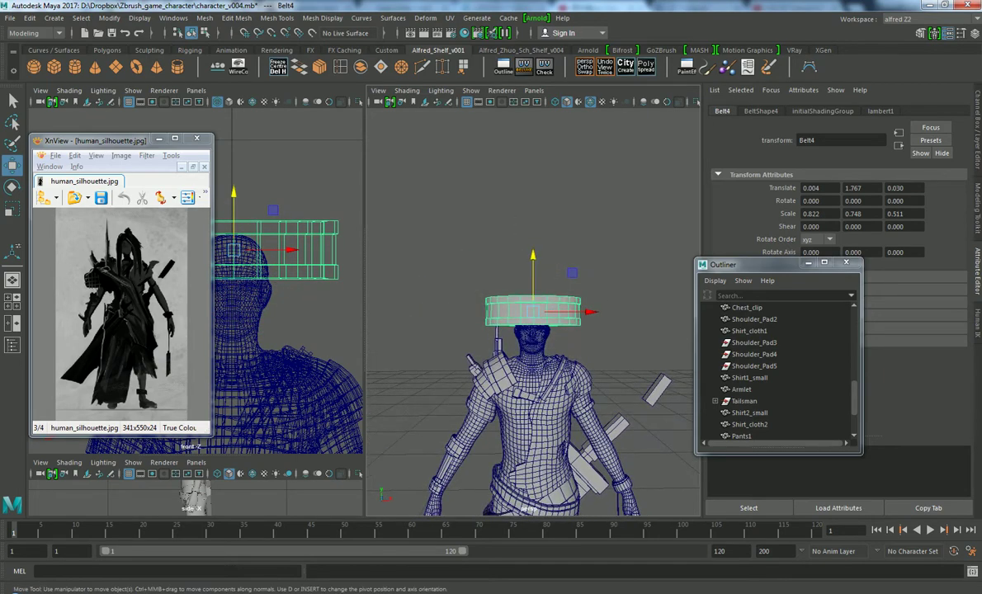
# Scale the ring down uniformly until it encircles the skull like a headband
pyautogui.press('r')
pyautogui.moveTo(533, 311); pyautogui.dragTo(495, 311)
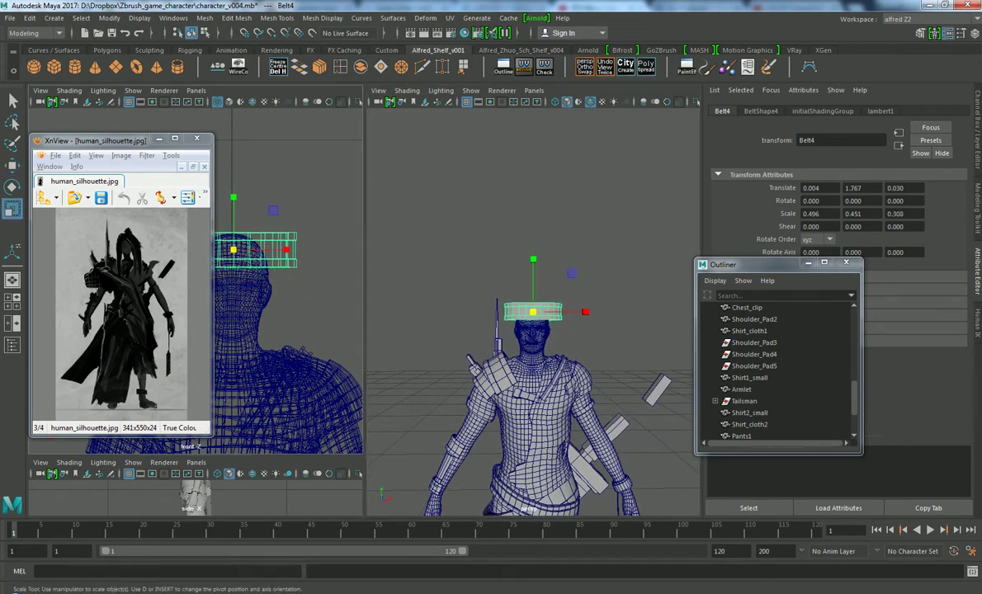
pyautogui.keyDown('alt'); pyautogui.moveTo(528, 371); pyautogui.dragTo(544, 371); pyautogui.keyUp('alt')
pyautogui.press('space')
pyautogui.moveTo(528, 330)
pyautogui.keyDown('alt'); pyautogui.mouseDown()
pyautogui.moveTo(528, 396)
pyautogui.moveTo(511, 413)
pyautogui.mouseUp(); pyautogui.keyUp('alt')
pyautogui.moveTo(466, 288); pyautogui.dragTo(433, 289)
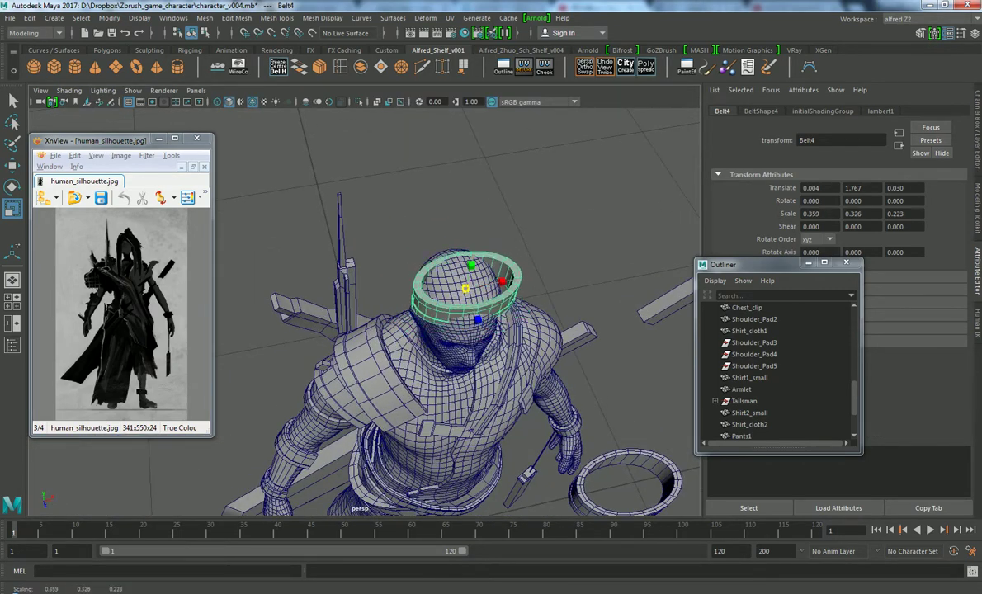
pyautogui.moveTo(495, 371)
pyautogui.keyDown('alt'); pyautogui.mouseDown()
pyautogui.moveTo(520, 417)
pyautogui.moveTo(495, 371)
pyautogui.mouseUp(); pyautogui.keyUp('alt')
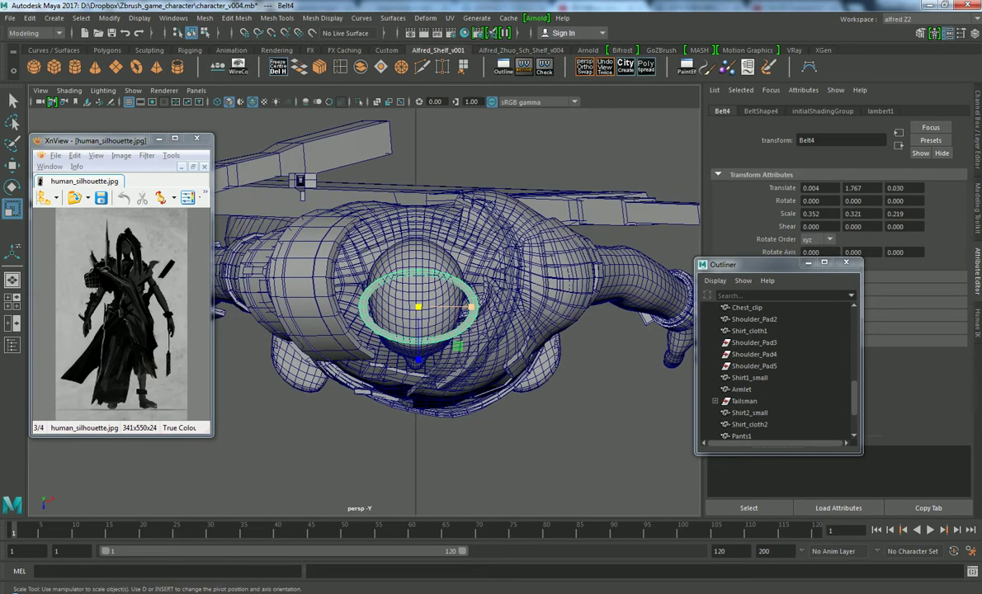
# Re-centre Belt4 on X and stretch it taller along Z
pyautogui.press('w')
pyautogui.moveTo(467, 307); pyautogui.dragTo(465, 307)
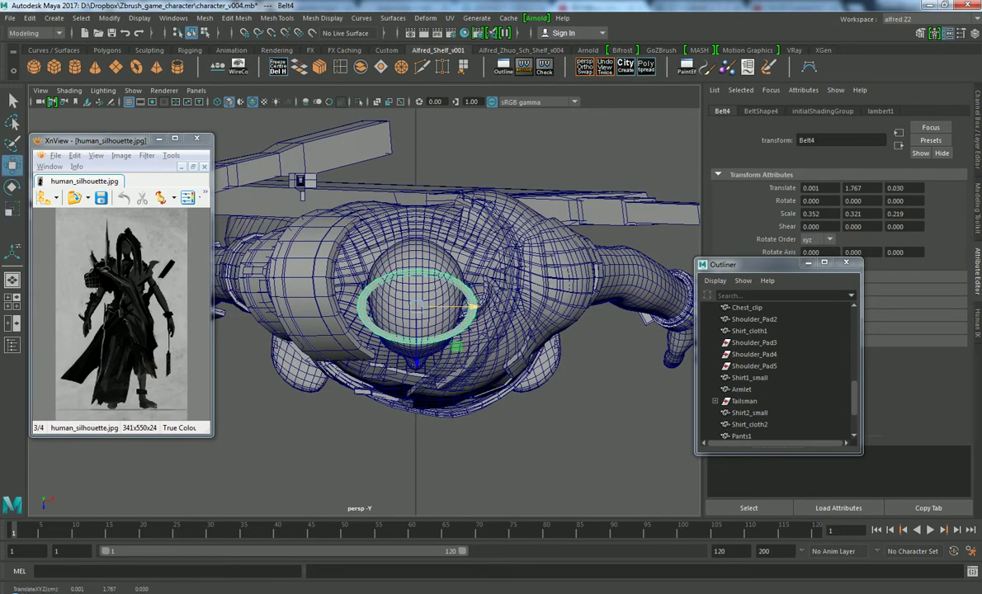
pyautogui.press('r')
pyautogui.moveTo(416, 360); pyautogui.dragTo(417, 375)
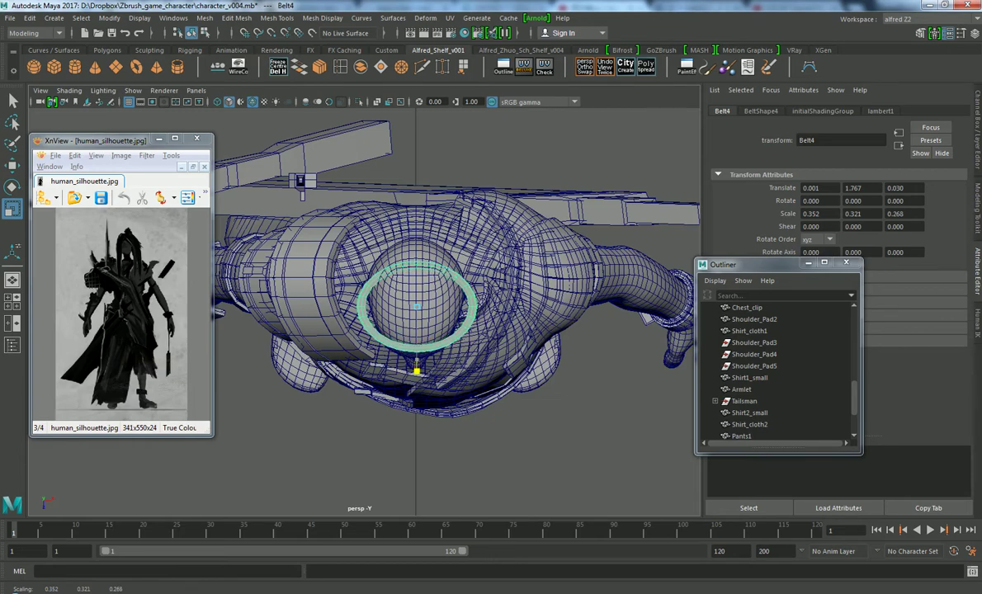
# Raise Belt4's top ring of vertices using soft selection with a smaller falloff
pyautogui.press('w')
pyautogui.moveTo(380, 285); pyautogui.dragTo(371, 244, button='right')
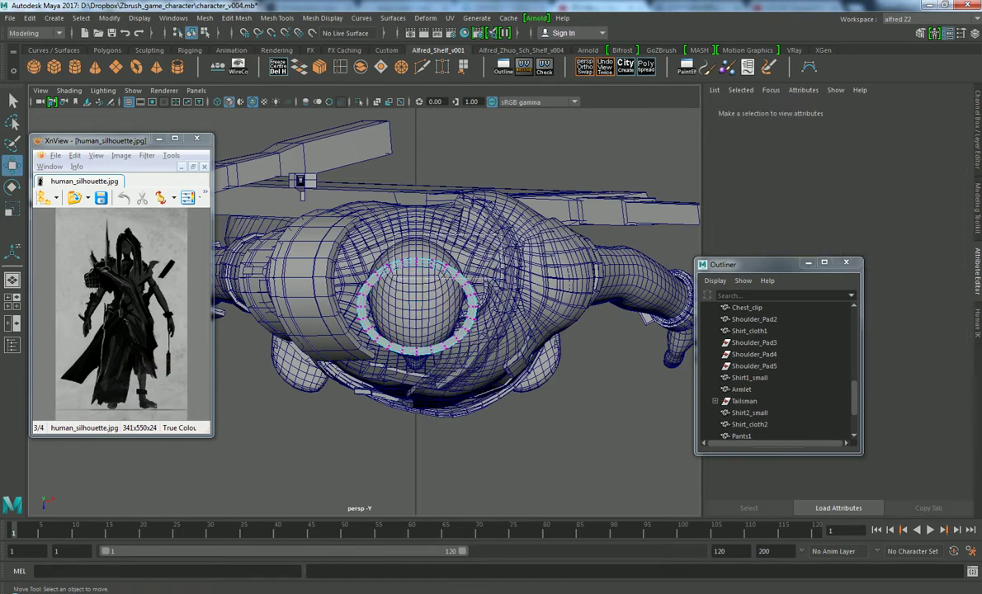
pyautogui.moveTo(363, 248); pyautogui.dragTo(483, 280)
pyautogui.moveTo(422, 262); pyautogui.dragTo(437, 262, button='middle')
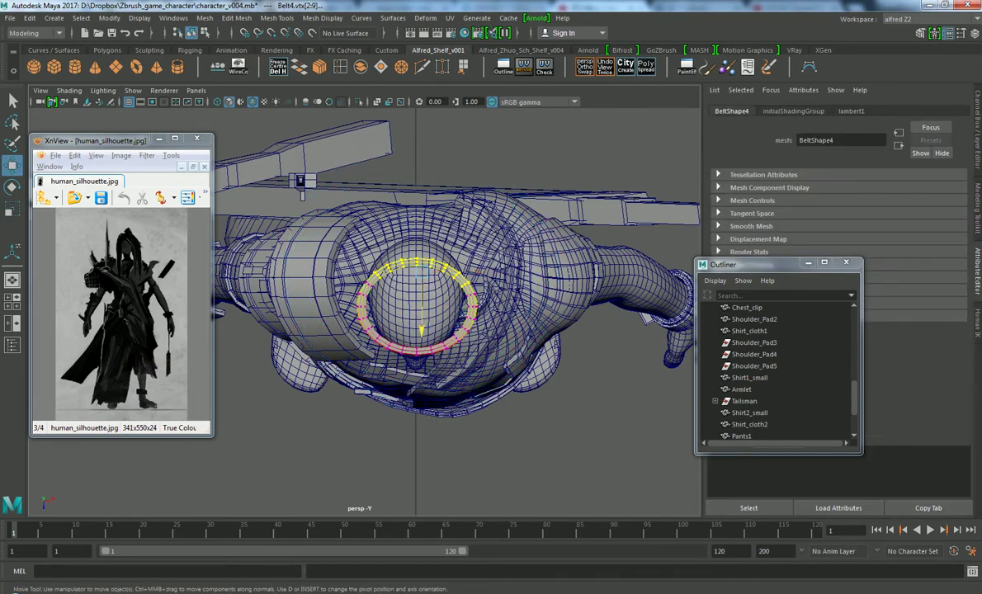
pyautogui.moveTo(421, 325); pyautogui.dragTo(420, 309)
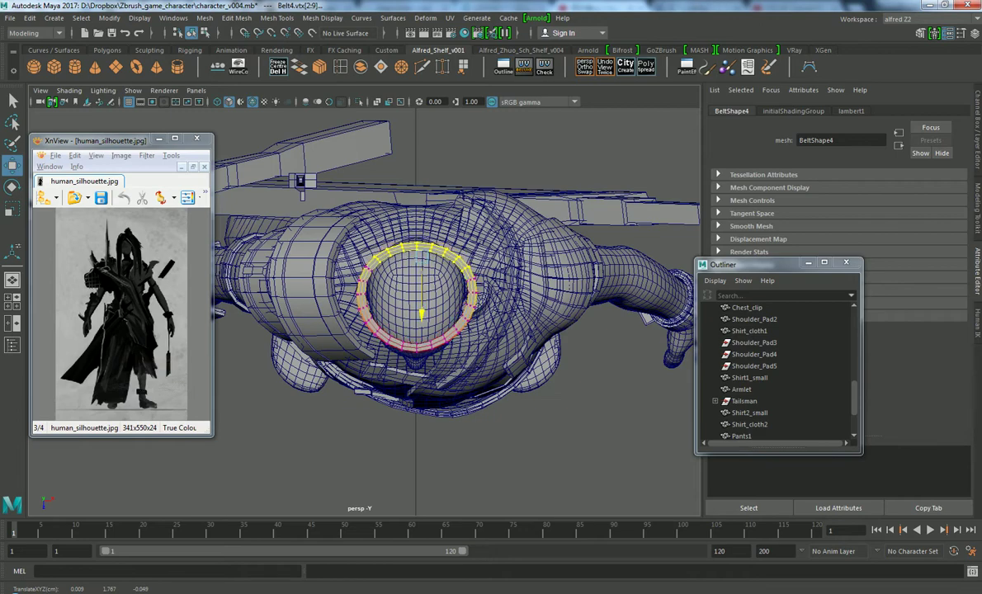
pyautogui.click(416, 246)
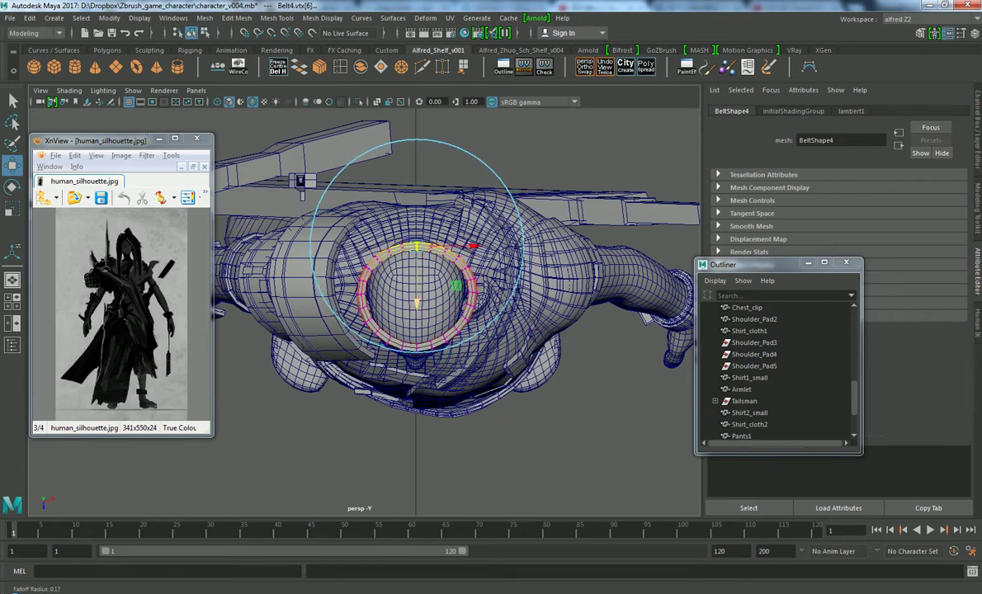
pyautogui.moveTo(433, 248); pyautogui.dragTo(417, 248, button='middle')
pyautogui.moveTo(417, 303); pyautogui.dragTo(417, 293)
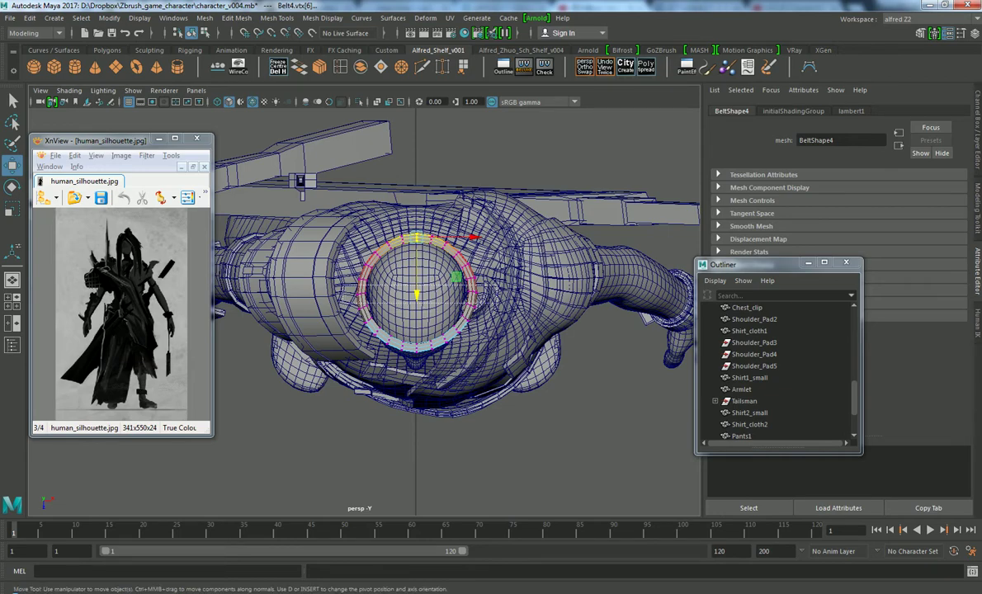
# Narrow the selected Belt4 vertices along X to 0.9
pyautogui.click(416, 293)
pyautogui.click(471, 293)
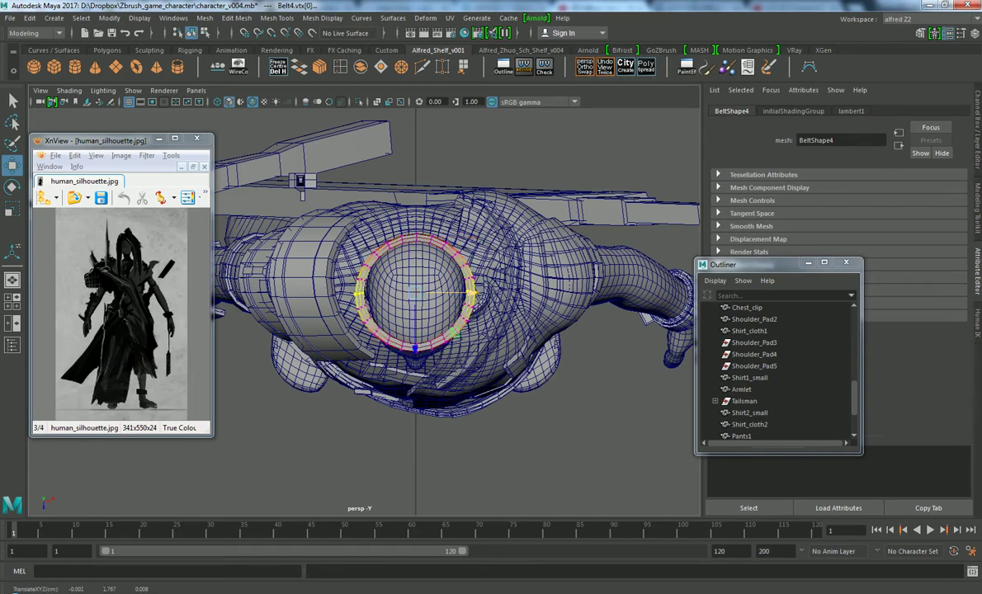
pyautogui.press('r')
pyautogui.moveTo(472, 293); pyautogui.dragTo(465, 293)
pyautogui.press('w')
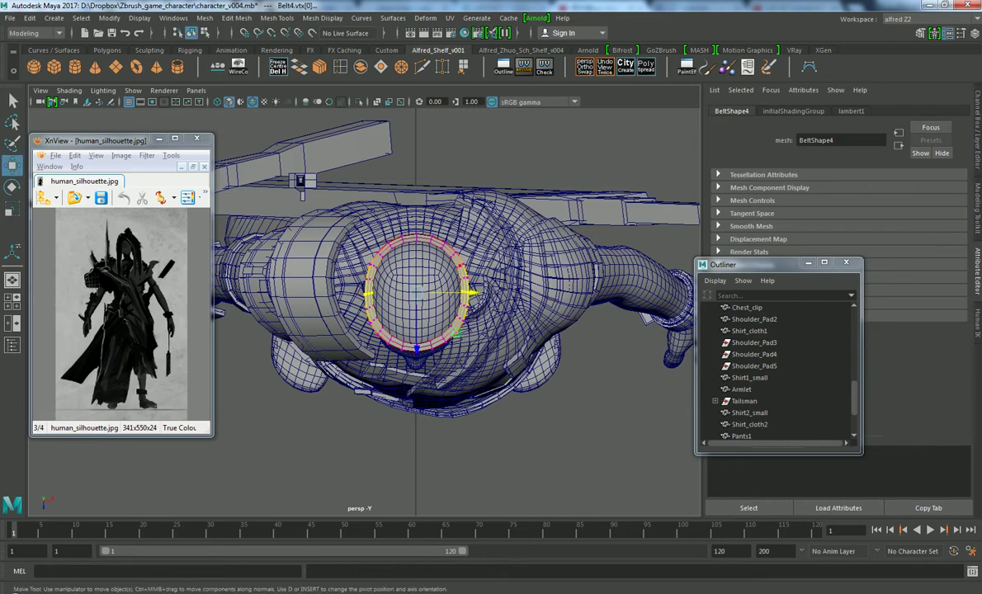
# Back in object mode, shrink Belt4 to about 0.328, 0.298, 0.265
pyautogui.moveTo(429, 264); pyautogui.dragTo(478, 226, button='right')
pyautogui.click(528, 462)
pyautogui.click(445, 264)
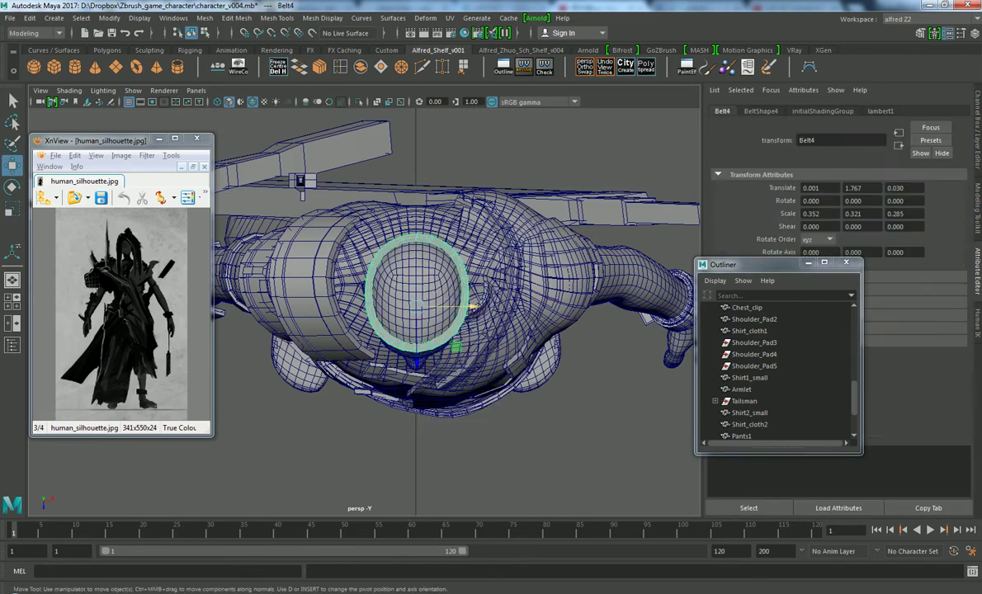
pyautogui.press('r')
pyautogui.moveTo(416, 307)
pyautogui.mouseDown()
pyautogui.moveTo(405, 307)
pyautogui.moveTo(429, 307)
pyautogui.mouseUp()
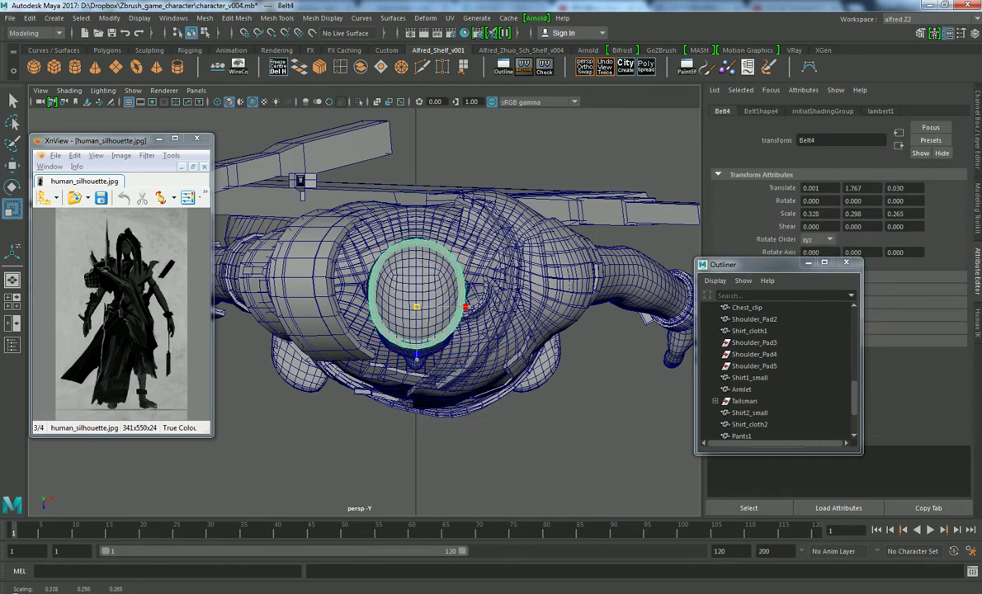
# Move Belt4 down to Y 1.745 across the forehead, checking it from several angles
pyautogui.press('space')
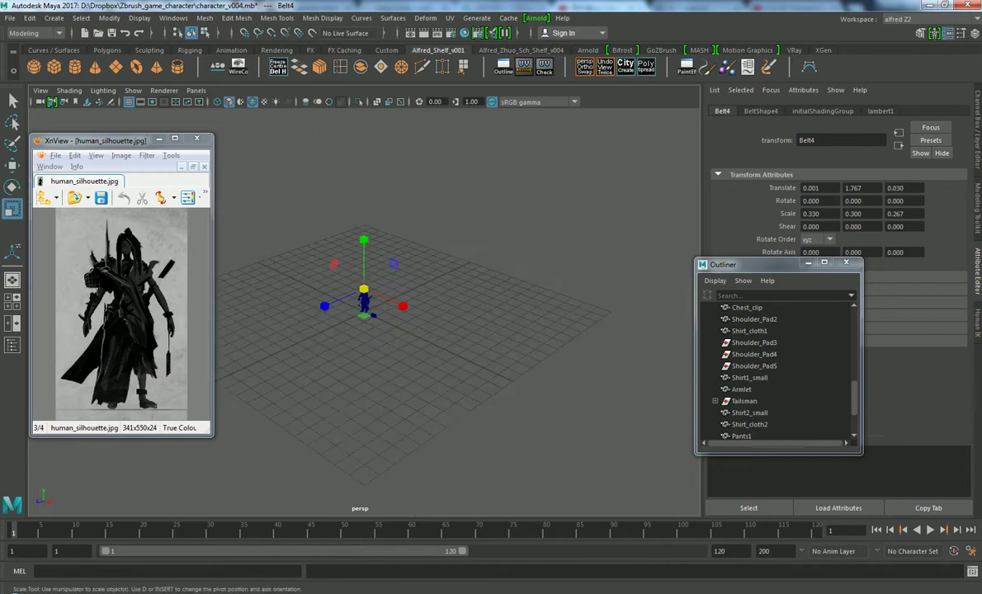
pyautogui.press('space')
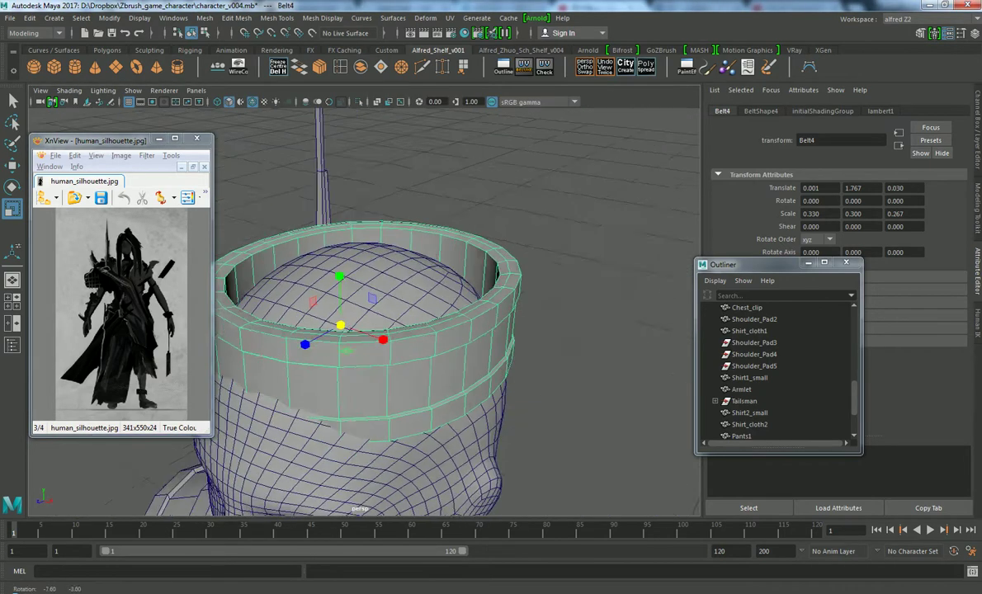
pyautogui.scroll(-5, 363, 313)
pyautogui.press('w')
pyautogui.moveTo(400, 210); pyautogui.dragTo(400, 227)
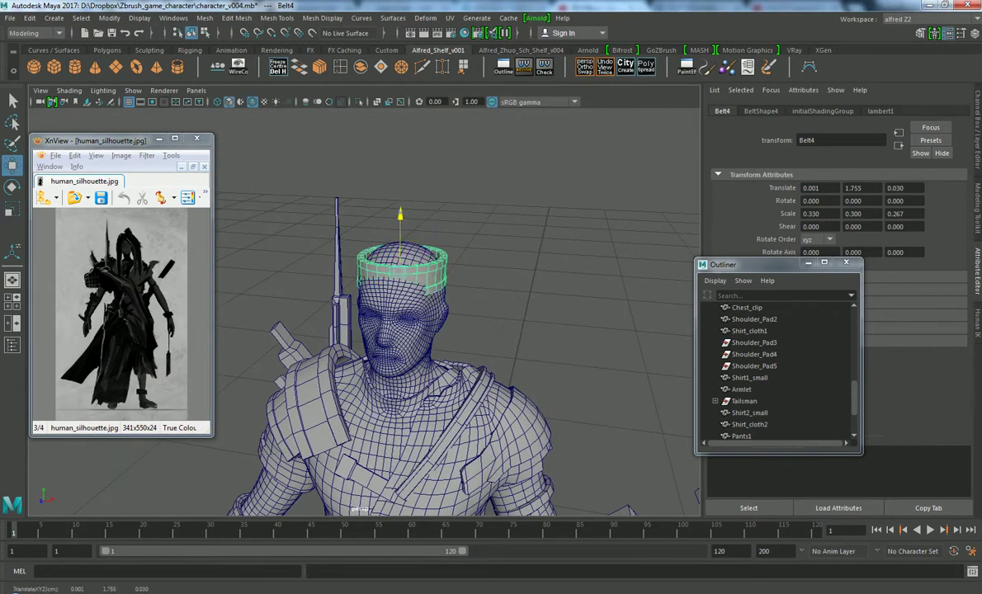
pyautogui.keyDown('alt'); pyautogui.moveTo(371, 330); pyautogui.dragTo(429, 330); pyautogui.keyUp('alt')
pyautogui.scroll(3, 396, 330)
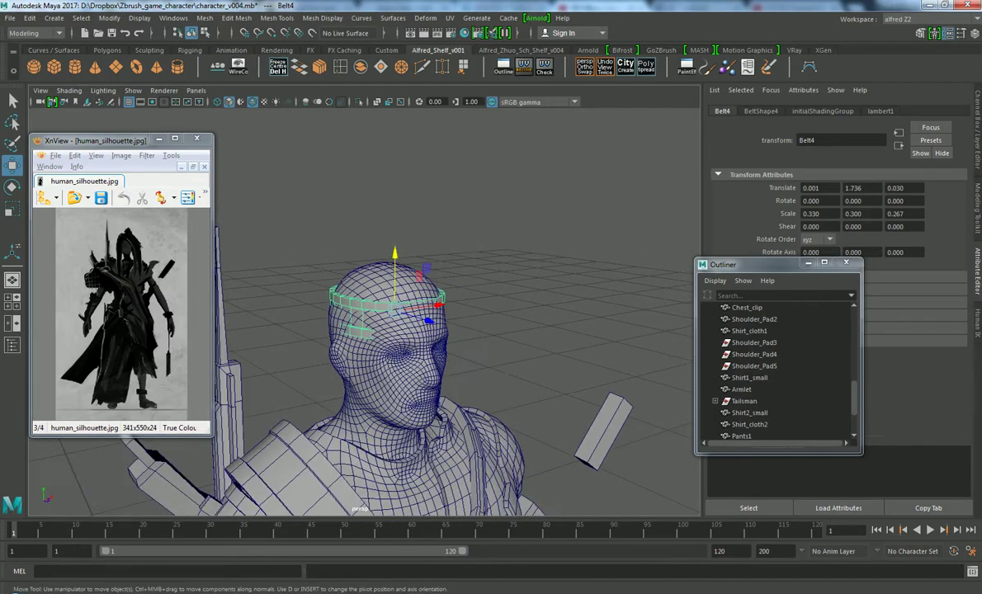
pyautogui.moveTo(391, 216); pyautogui.dragTo(392, 211)
pyautogui.scroll(2, 396, 330)
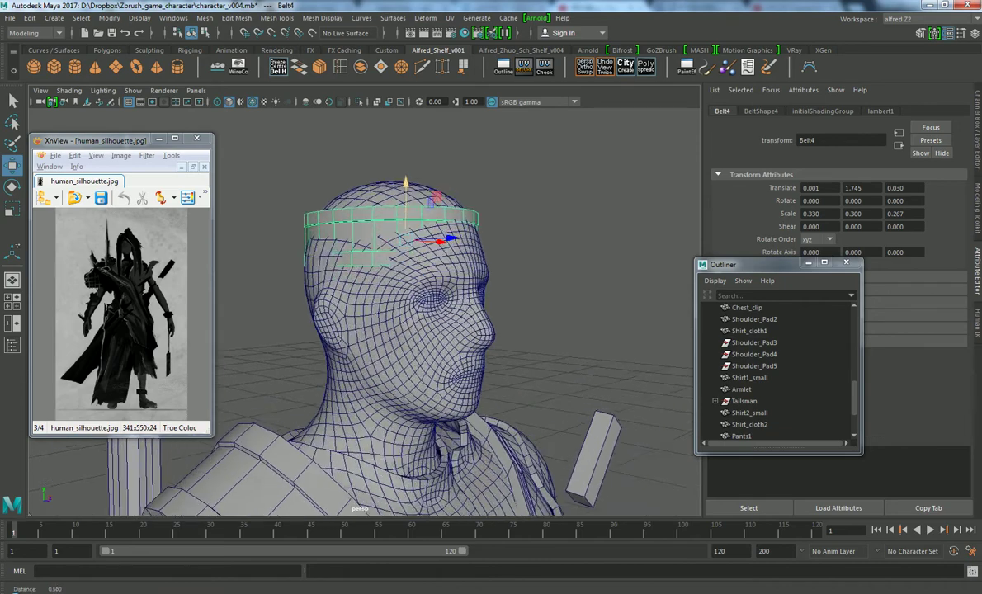
pyautogui.keyDown('alt'); pyautogui.moveTo(372, 330); pyautogui.dragTo(412, 330); pyautogui.keyUp('alt')
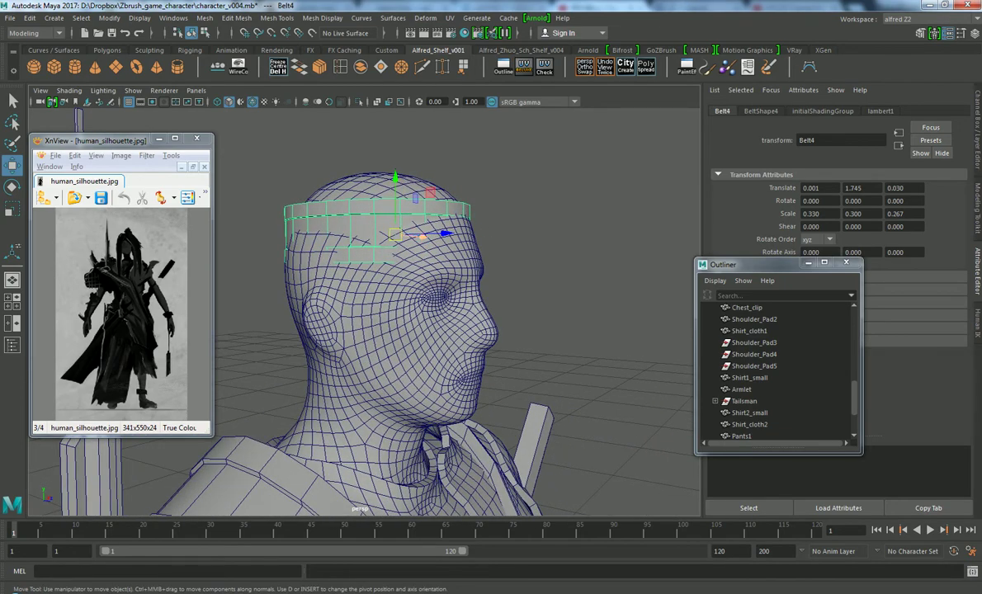
pyautogui.keyDown('alt'); pyautogui.moveTo(388, 248); pyautogui.dragTo(405, 248); pyautogui.keyUp('alt')
pyautogui.moveTo(409, 216); pyautogui.dragTo(361, 255, button='right')
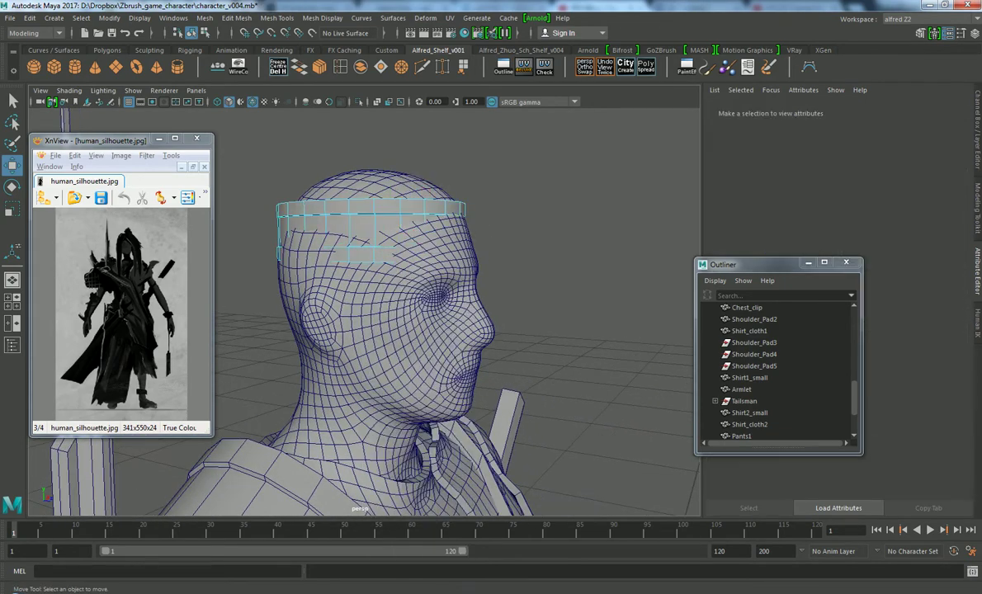
# Scale up a face loop on the headband's lower rim with soft select to flare it outward
pyautogui.doubleClick(360, 255)
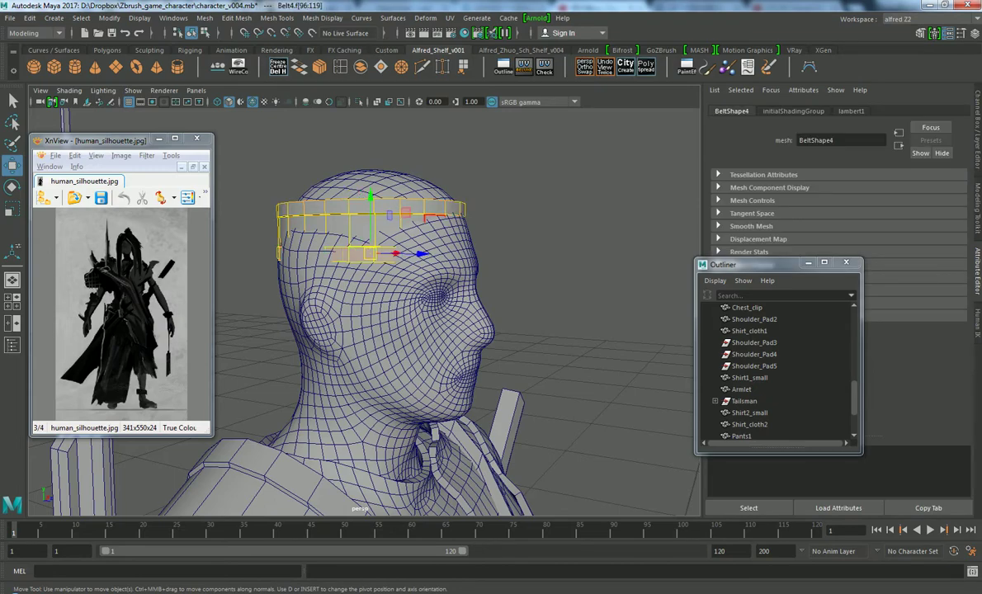
pyautogui.press('b')
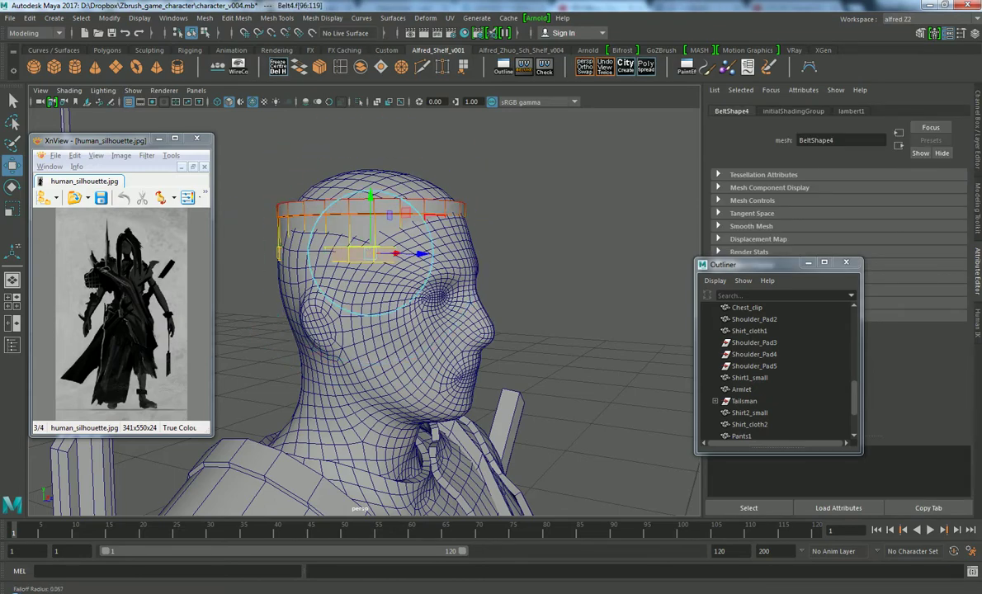
pyautogui.press('r')
pyautogui.moveTo(371, 253)
pyautogui.mouseDown()
pyautogui.moveTo(388, 251)
pyautogui.moveTo(313, 255)
pyautogui.moveTo(297, 313)
pyautogui.moveTo(297, 264)
pyautogui.mouseUp()
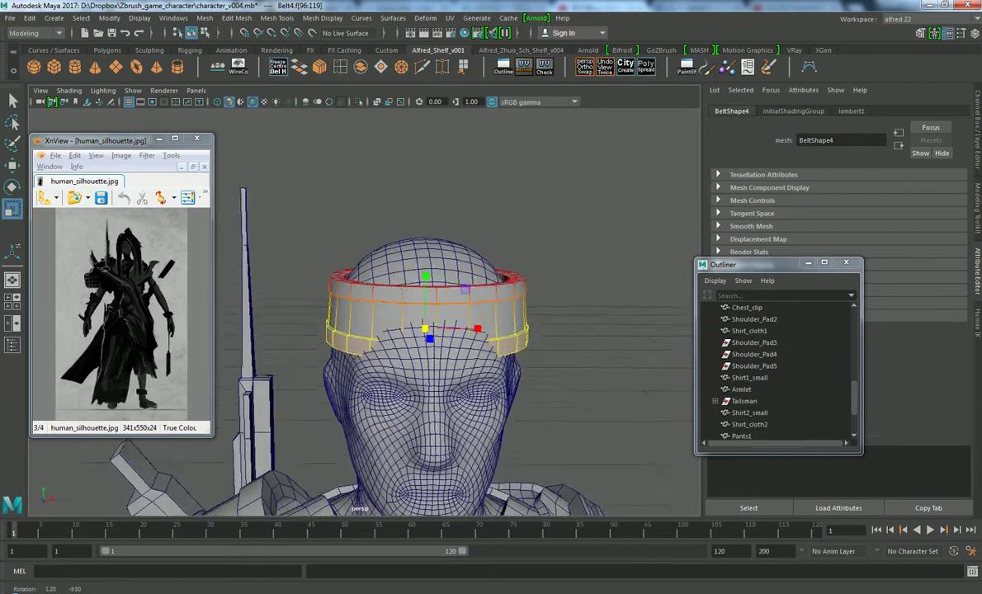
pyautogui.press('w')
pyautogui.moveTo(433, 281); pyautogui.dragTo(491, 233, button='right')
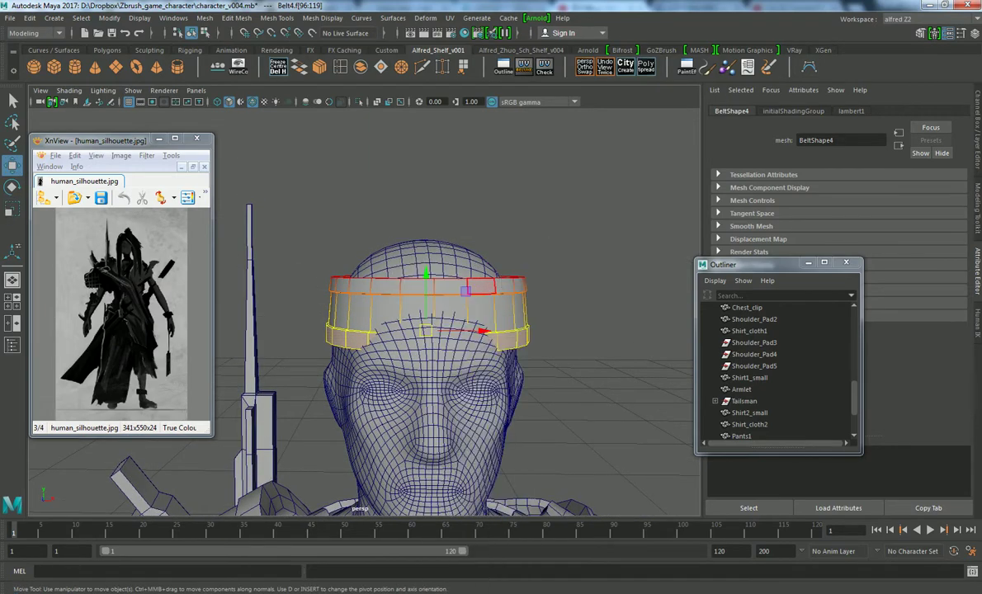
pyautogui.press('a')
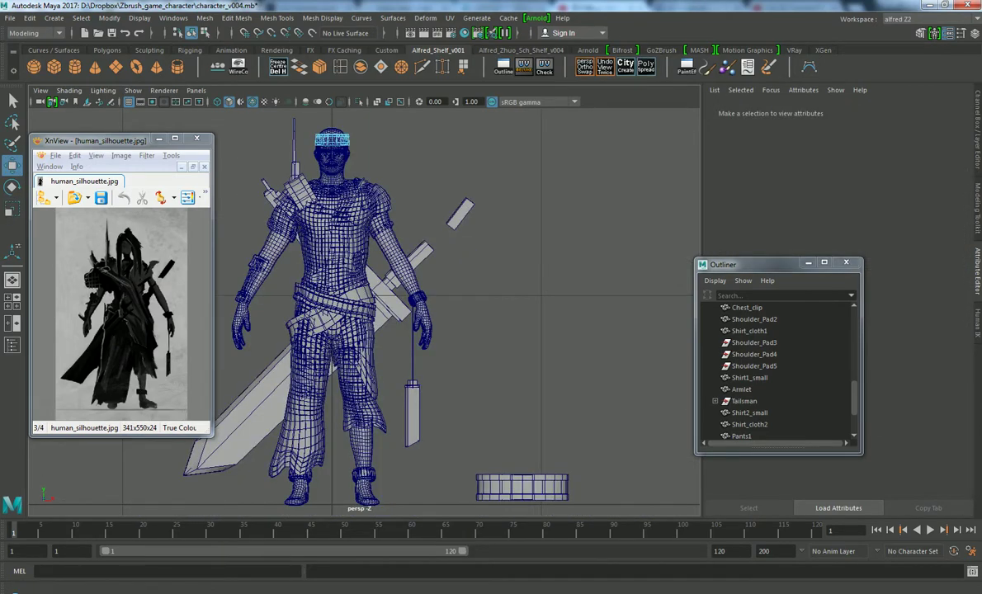
pyautogui.press('f')
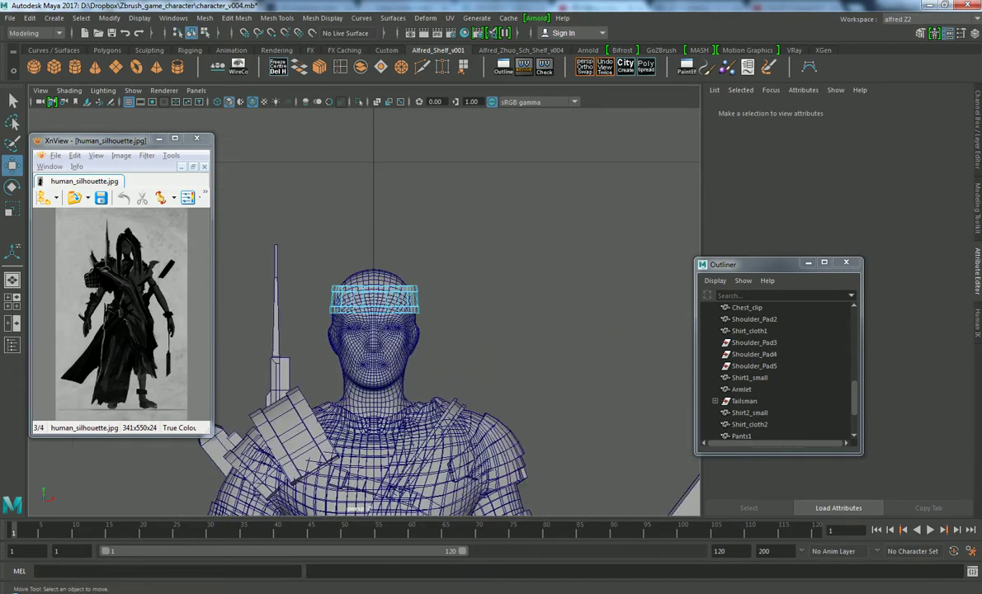
pyautogui.scroll(1, 412, 280)
pyautogui.scroll(1, 413, 280)
# Return the headband to object mode and centre it on the head along X
pyautogui.rightClick(465, 264)
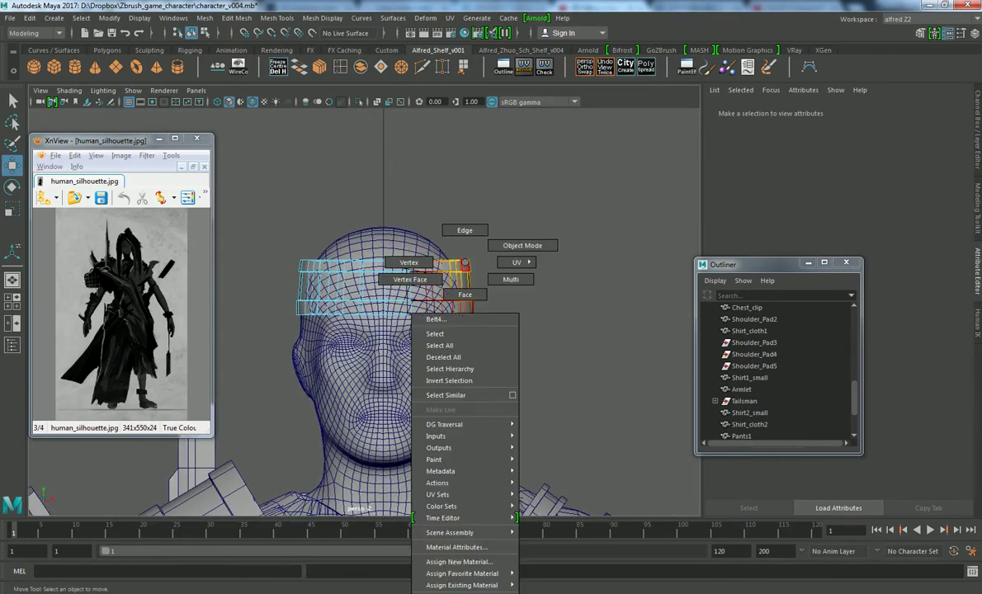
pyautogui.click(522, 245)
pyautogui.scroll(2, 450, 280)
pyautogui.scroll(2, 450, 281)
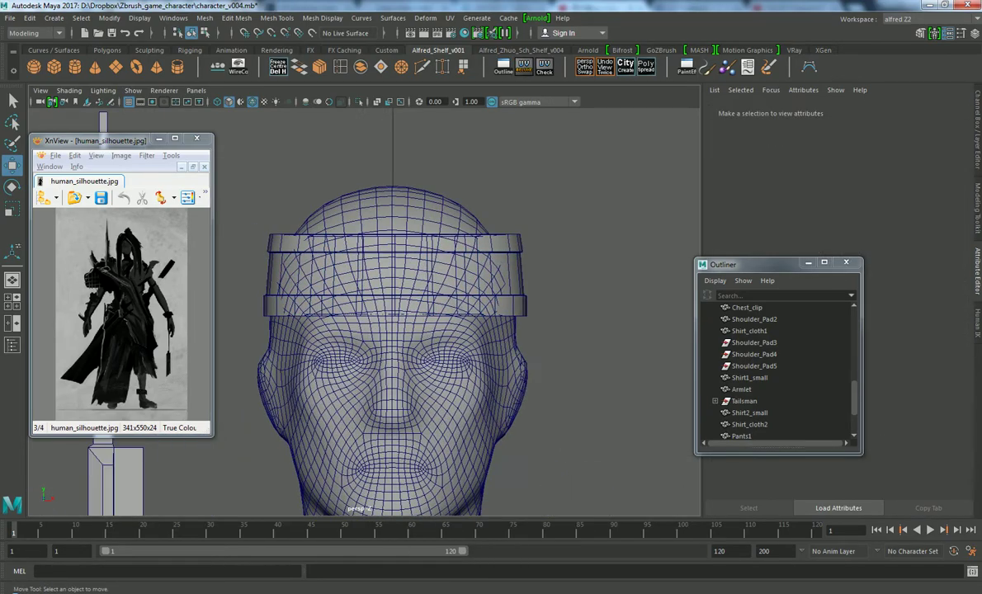
pyautogui.click(450, 280)
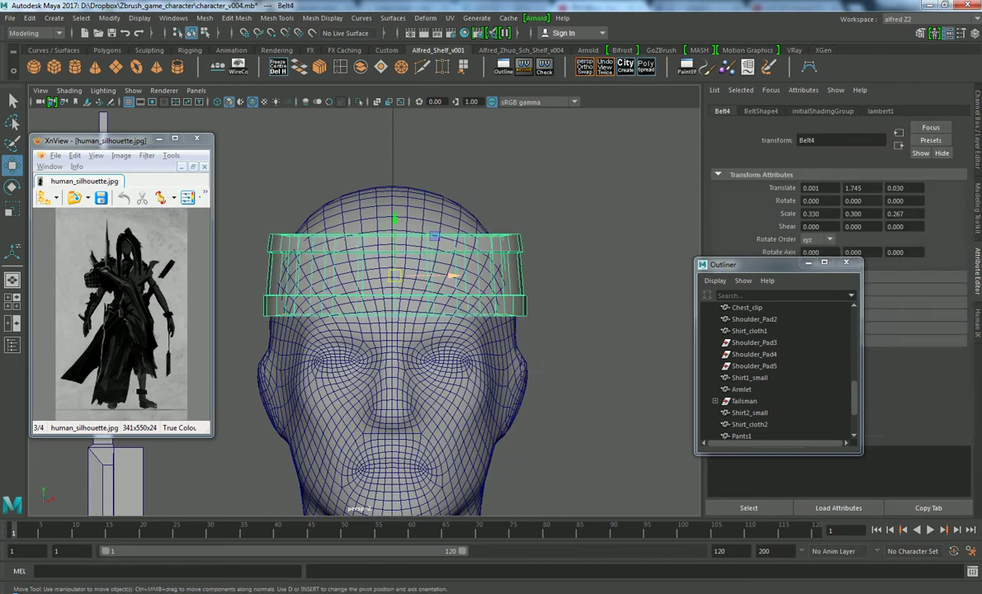
pyautogui.moveTo(452, 276); pyautogui.dragTo(389, 276)
# Shrink the headband to scale 0.312, 0.283, 0.252 for a snugger fit
pyautogui.press('r')
pyautogui.click(594, 372)
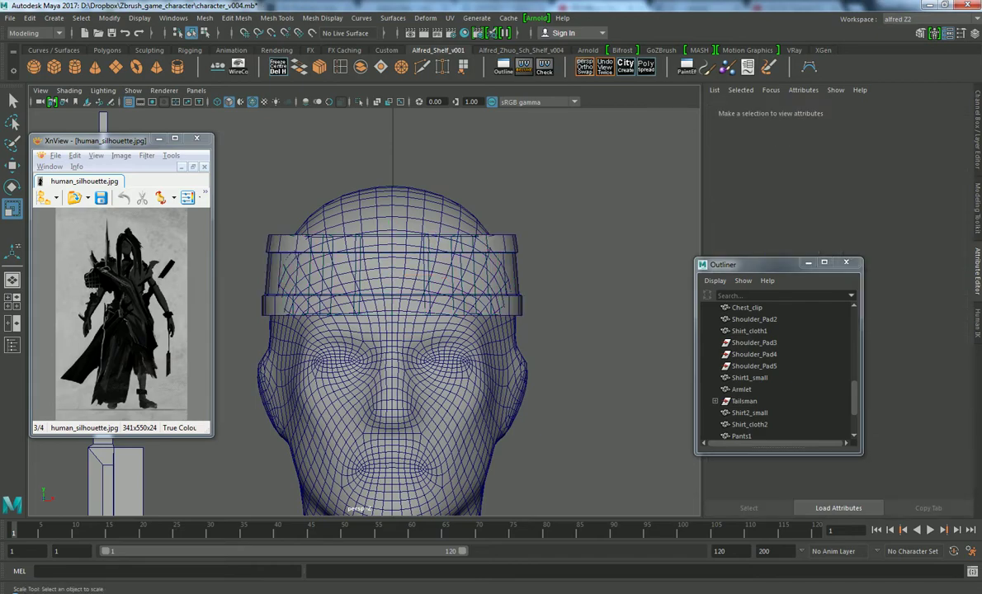
pyautogui.press('f')
pyautogui.hotkey('ctrl', 'z')
pyautogui.hotkey('ctrl', 'z')
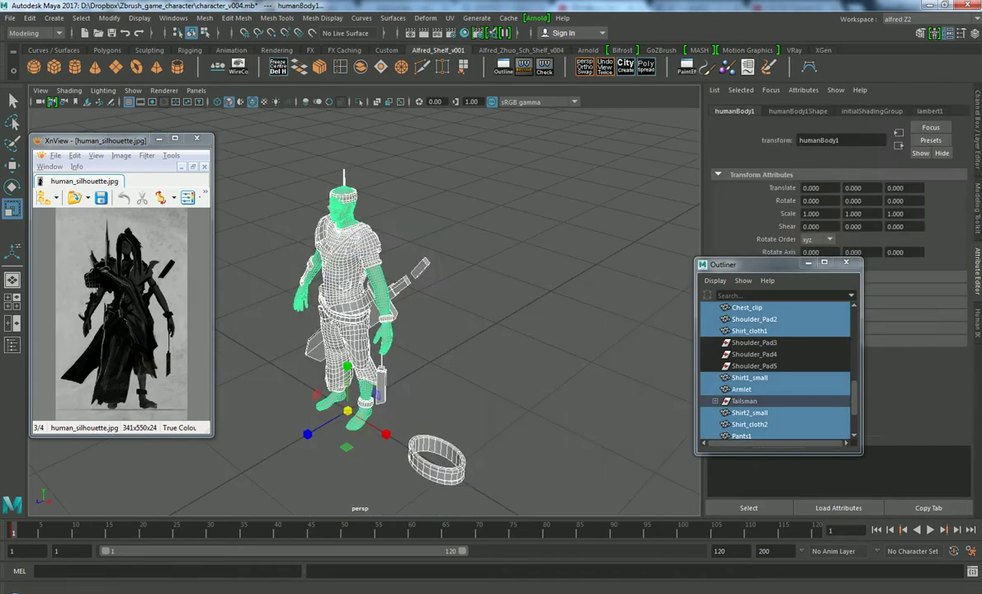
pyautogui.hotkey('ctrl', 'z')
pyautogui.hotkey('ctrl', 'z')
pyautogui.hotkey('ctrl', 'z')
pyautogui.hotkey('ctrl', 'z')
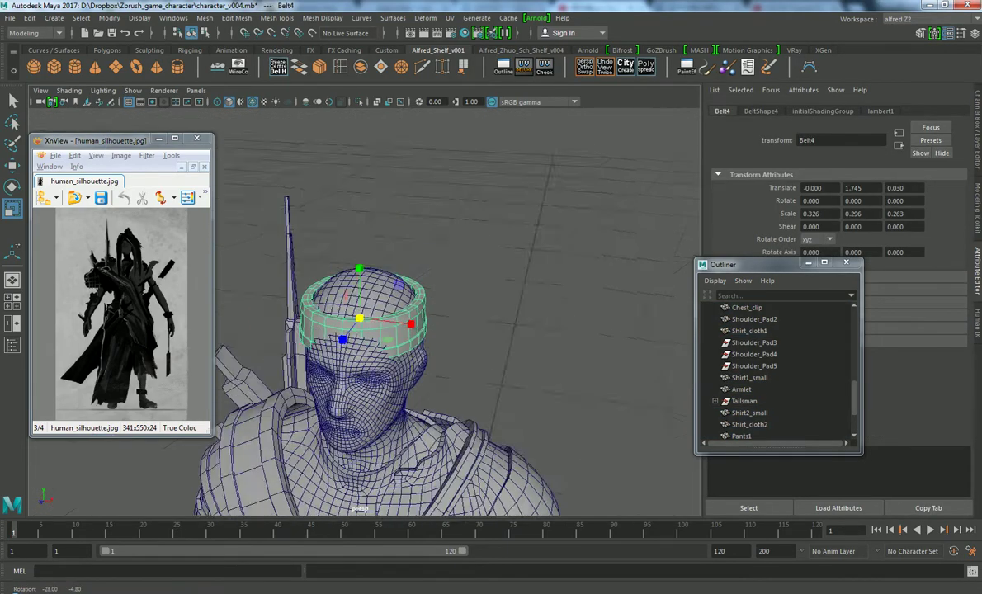
pyautogui.hotkey('ctrl', 'z')
pyautogui.hotkey('ctrl', 'z')
pyautogui.hotkey('ctrl', 'z')
pyautogui.hotkey('ctrl', 'z')
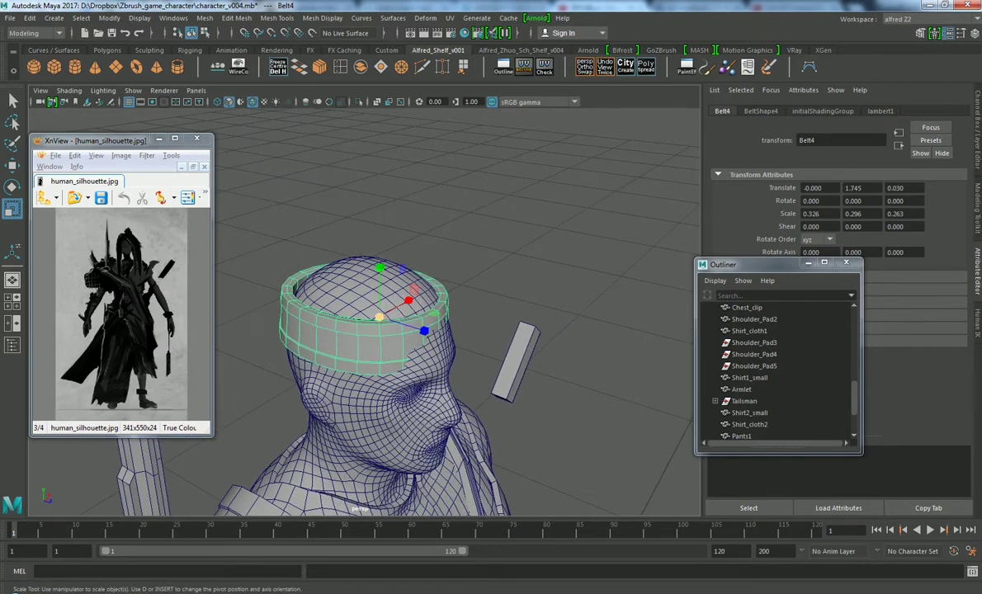
pyautogui.moveTo(379, 316); pyautogui.dragTo(367, 320)
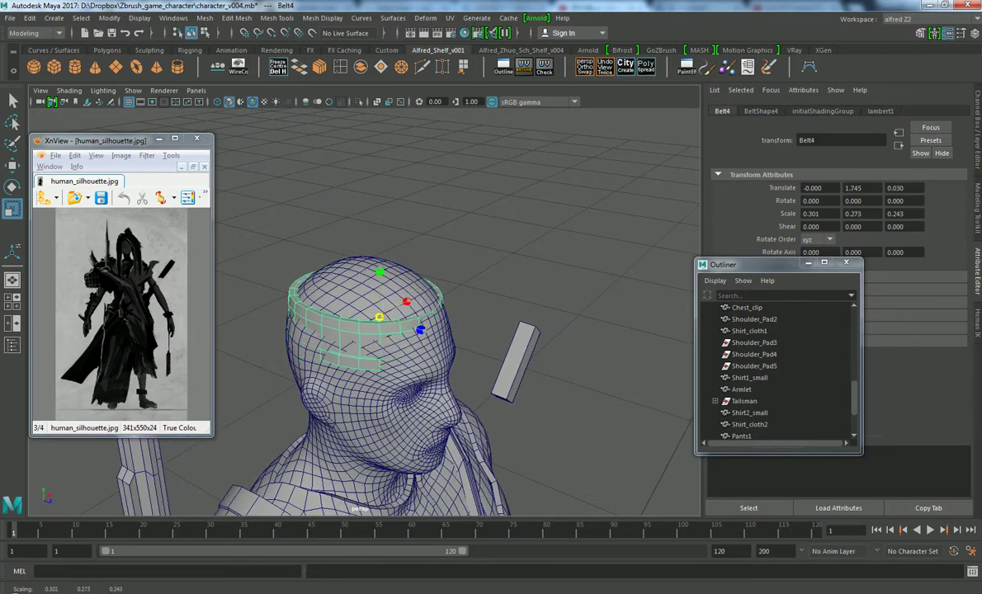
pyautogui.hotkey('ctrl', 'z')
# Select a strip of front faces on Belt4 and push them downward
pyautogui.press('w')
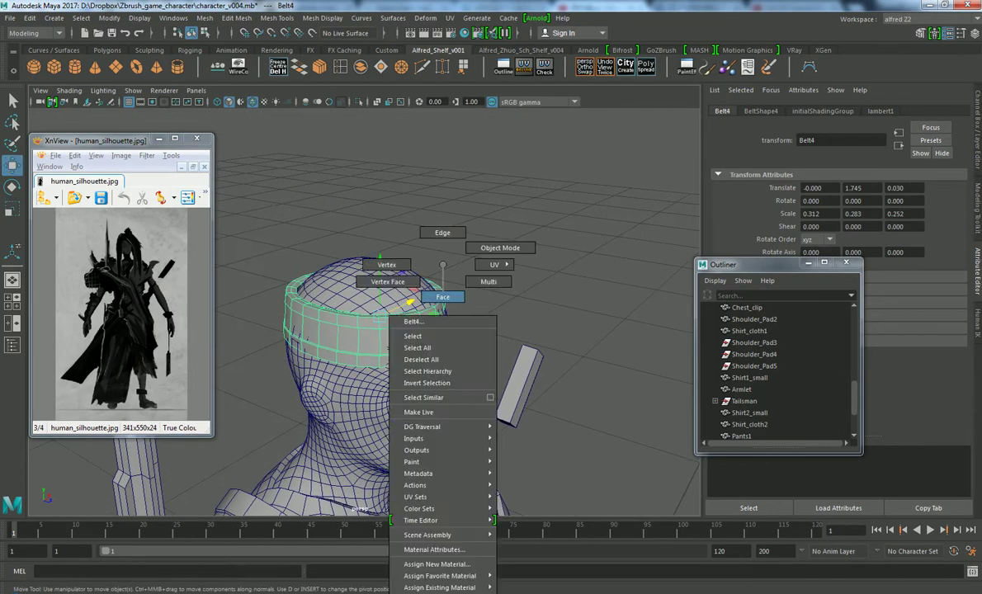
pyautogui.moveTo(449, 263); pyautogui.dragTo(445, 291, button='right')
pyautogui.click(437, 285)
pyautogui.moveTo(437, 284)
pyautogui.keyDown('alt'); pyautogui.mouseDown()
pyautogui.moveTo(429, 305)
pyautogui.moveTo(454, 310)
pyautogui.mouseUp(); pyautogui.keyUp('alt')
pyautogui.moveTo(422, 410); pyautogui.dragTo(425, 415, button='middle')
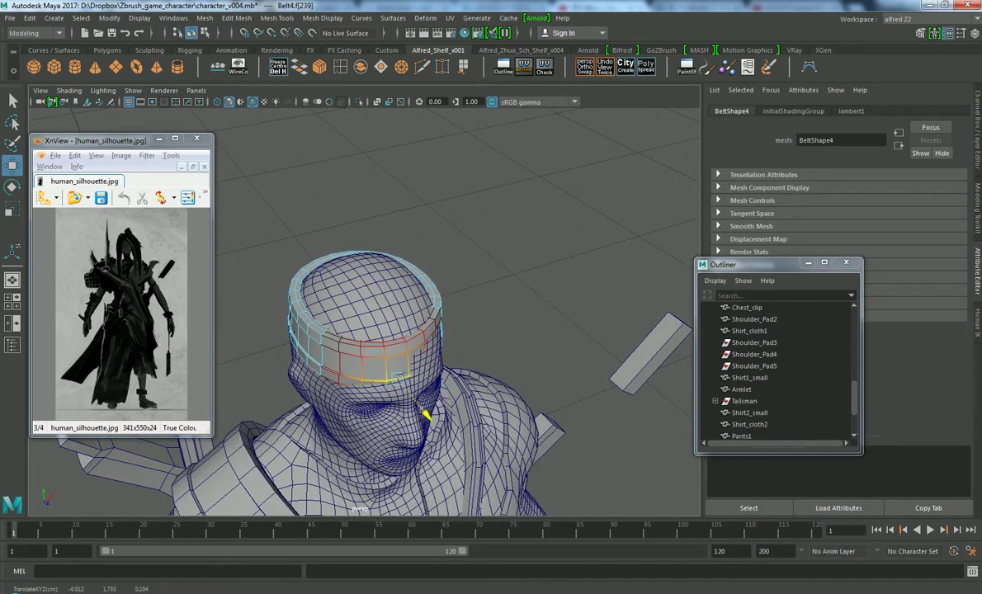
pyautogui.keyDown('alt'); pyautogui.moveTo(429, 314); pyautogui.dragTo(462, 313); pyautogui.keyUp('alt')
# Move further headband faces down the forehead, viewing from the front to check the shape
pyautogui.click(386, 340)
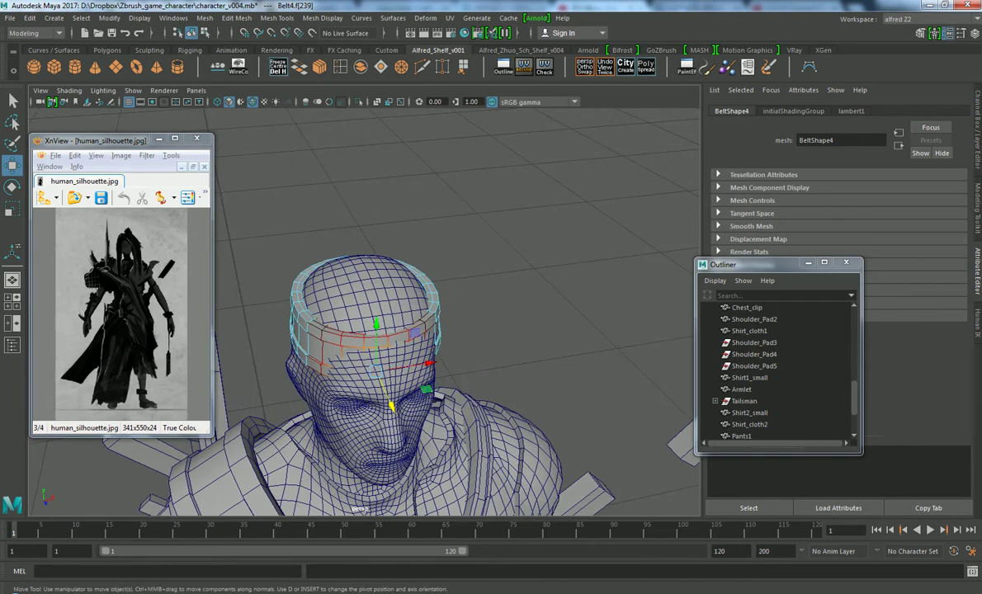
pyautogui.moveTo(403, 392); pyautogui.dragTo(403, 390)
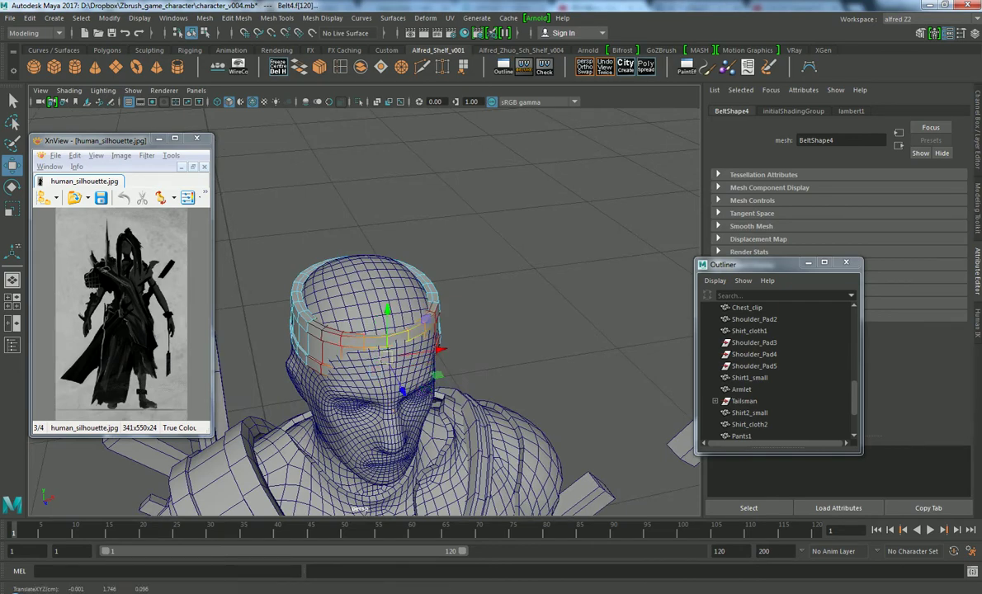
pyautogui.moveTo(405, 394); pyautogui.dragTo(406, 397, button='middle')
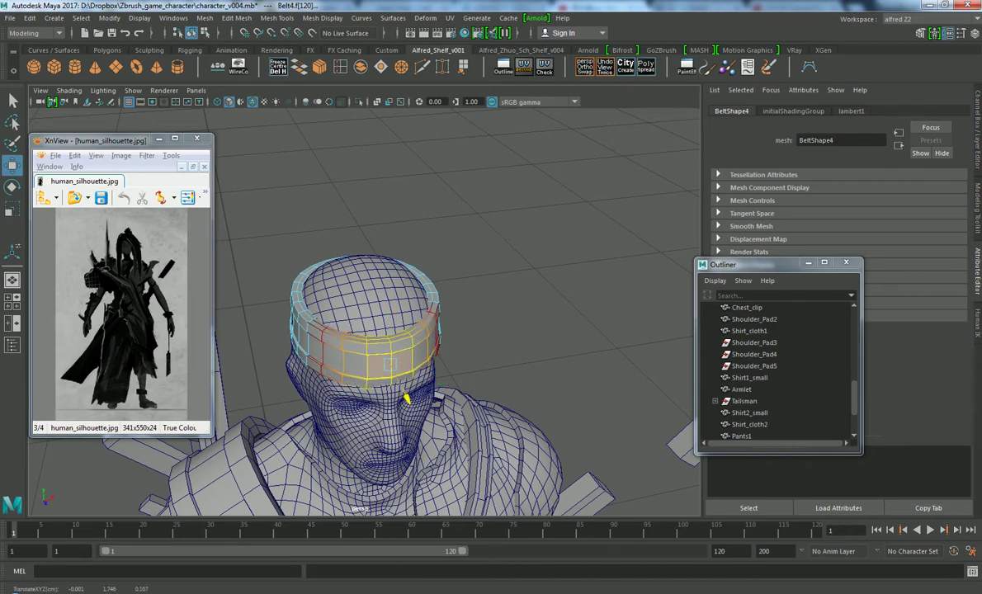
pyautogui.keyDown('alt'); pyautogui.moveTo(406, 398); pyautogui.dragTo(363, 330); pyautogui.keyUp('alt')
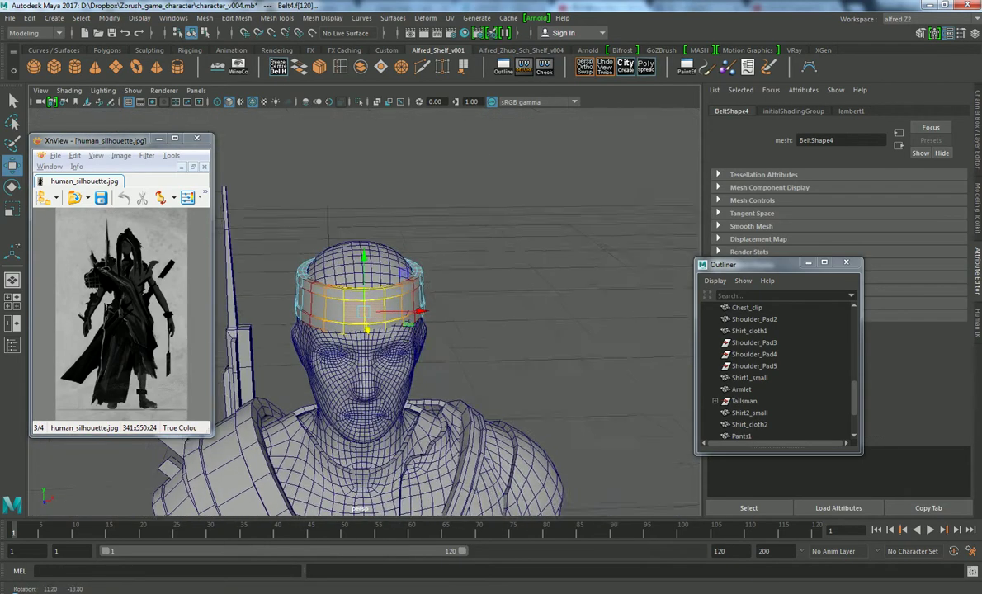
pyautogui.scroll(2, 363, 330)
pyautogui.press('e')
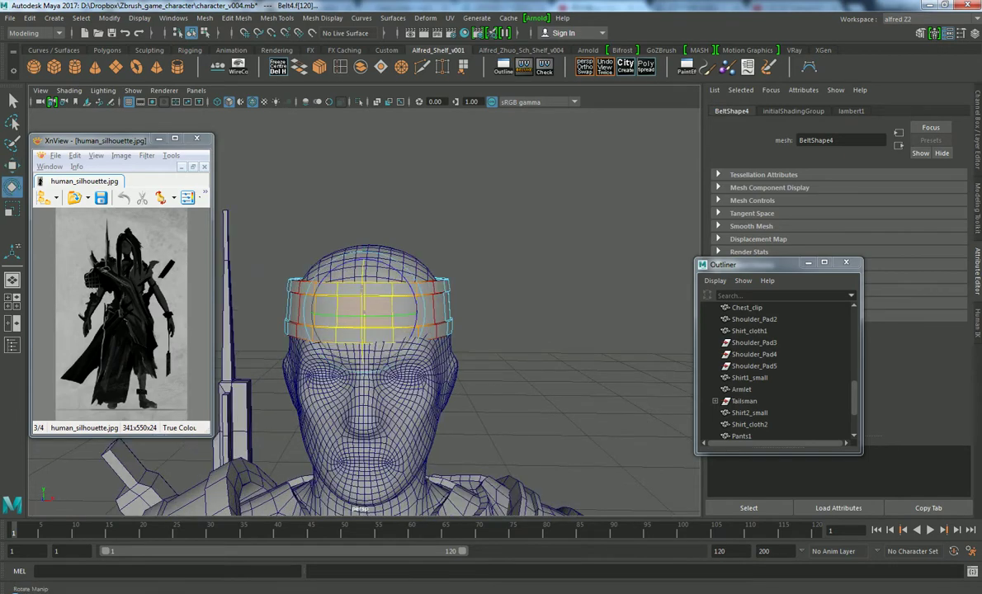
pyautogui.press('w')
pyautogui.keyDown('alt'); pyautogui.moveTo(363, 330); pyautogui.dragTo(412, 308); pyautogui.keyUp('alt')
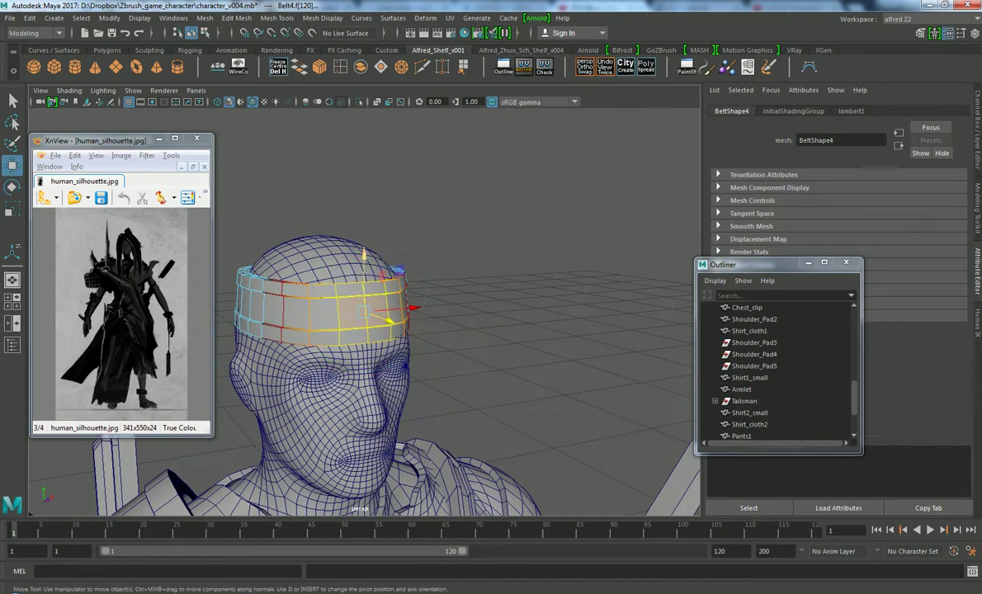
pyautogui.scroll(-3, 396, 272)
# Return the headband to object mode and frame the character from the front
pyautogui.rightClick(396, 265)
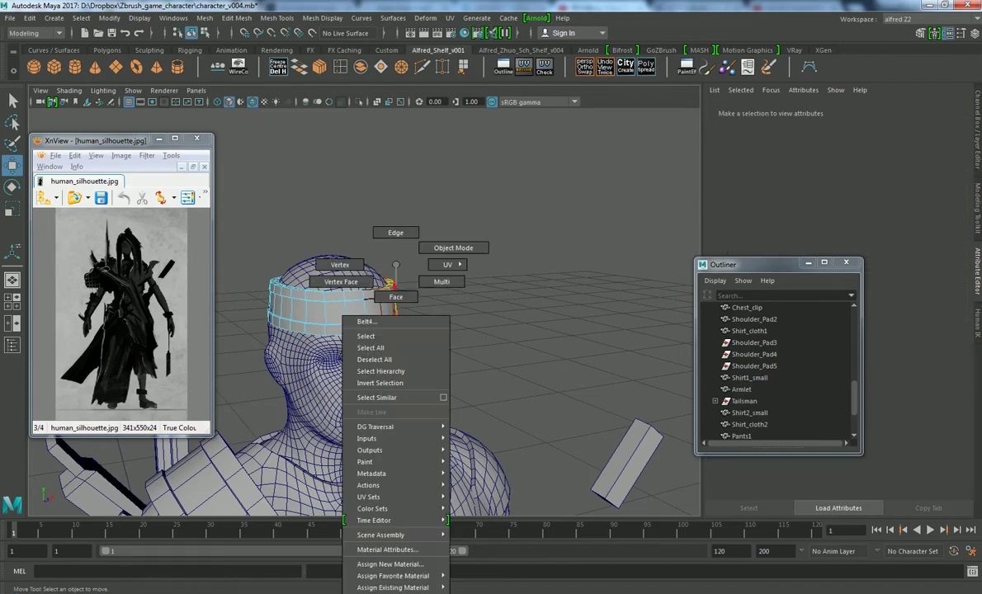
pyautogui.moveTo(396, 264); pyautogui.dragTo(453, 247, button='right')
pyautogui.scroll(-3, 396, 330)
pyautogui.keyDown('alt'); pyautogui.moveTo(396, 330); pyautogui.dragTo(462, 330); pyautogui.keyUp('alt')
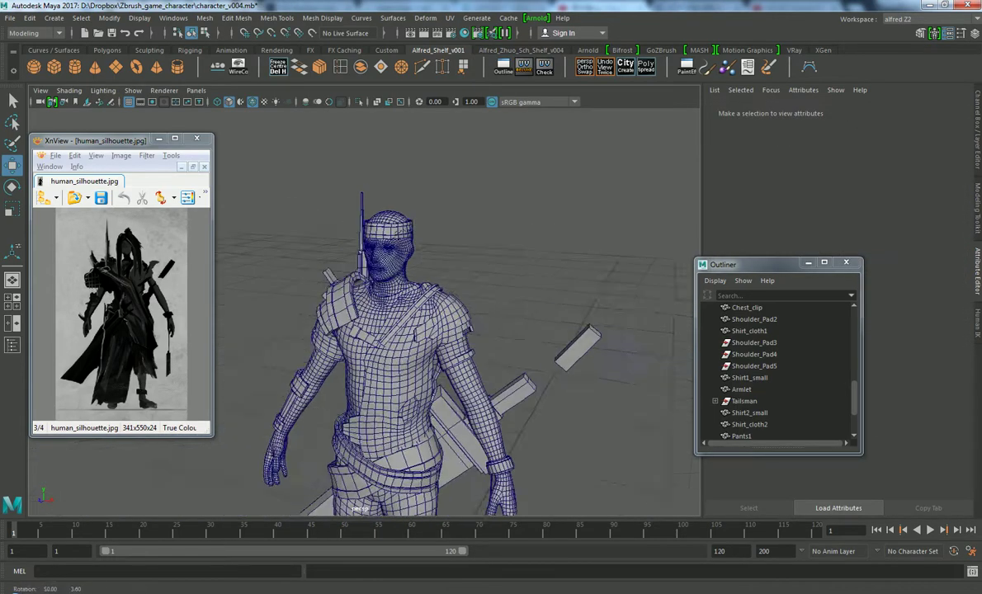
pyautogui.moveTo(363, 330)
pyautogui.keyDown('alt'); pyautogui.mouseDown()
pyautogui.moveTo(413, 305)
pyautogui.moveTo(380, 338)
pyautogui.moveTo(314, 330)
pyautogui.mouseUp(); pyautogui.keyUp('alt')
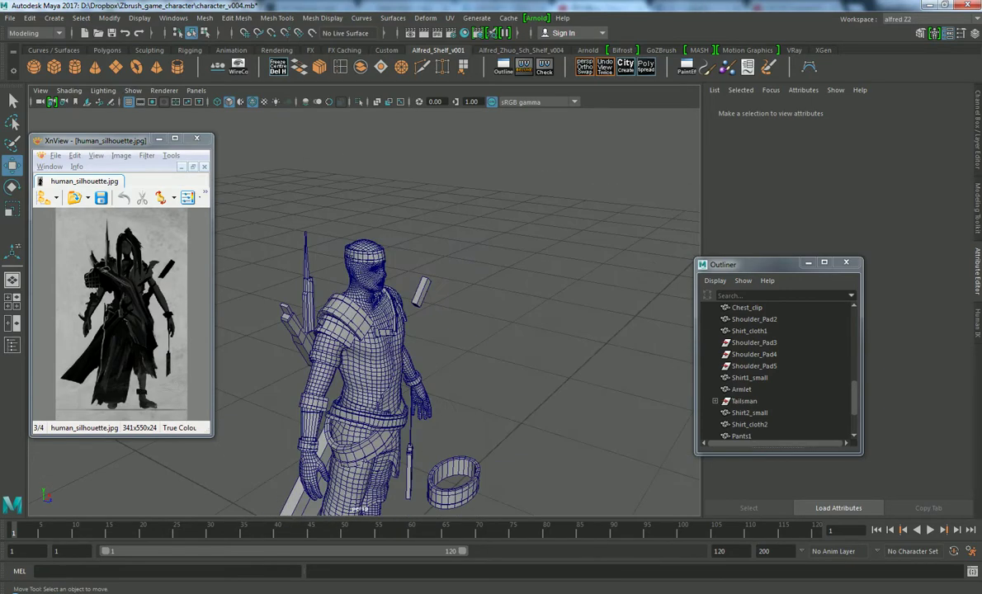
pyautogui.keyDown('alt'); pyautogui.moveTo(495, 330); pyautogui.dragTo(396, 330); pyautogui.keyUp('alt')
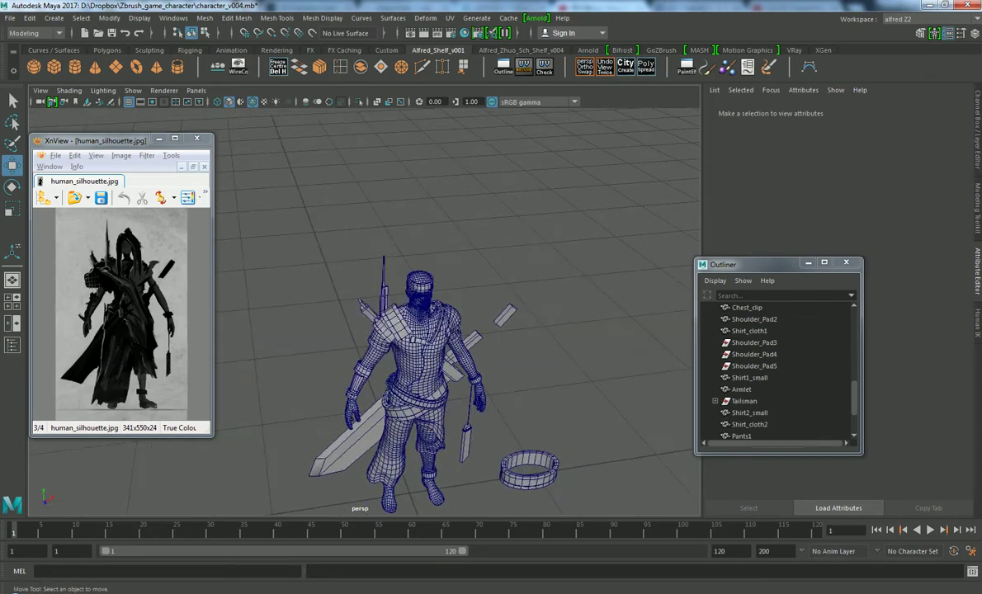
pyautogui.scroll(2, 413, 371)
pyautogui.scroll(2, 413, 371)
pyautogui.scroll(2, 413, 372)
pyautogui.scroll(2, 412, 371)
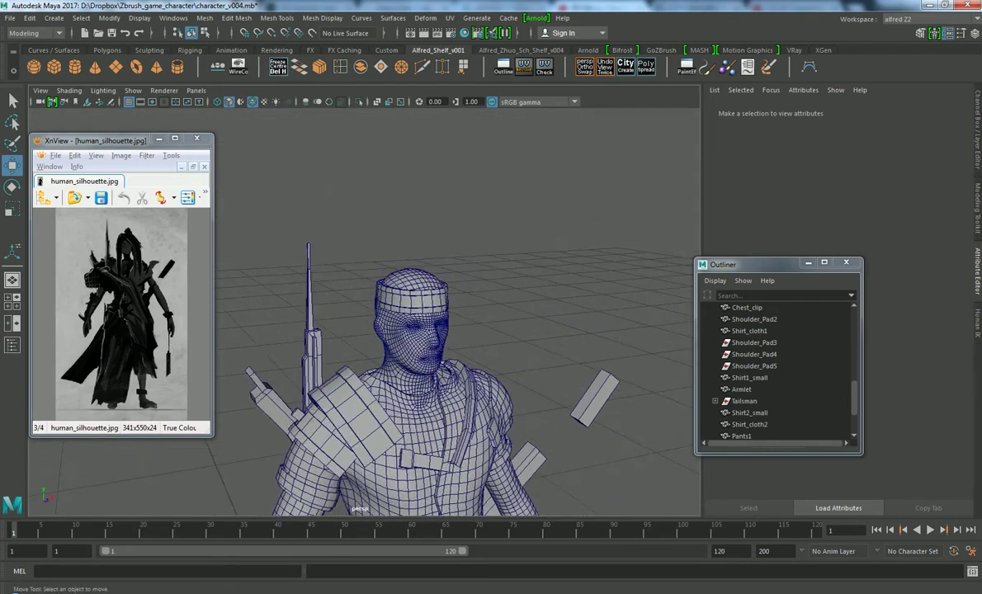
pyautogui.scroll(2, 371, 330)
pyautogui.keyDown('alt'); pyautogui.moveTo(372, 330); pyautogui.dragTo(396, 322); pyautogui.keyUp('alt')
pyautogui.scroll(-3, 371, 330)
pyautogui.scroll(-1, 372, 330)
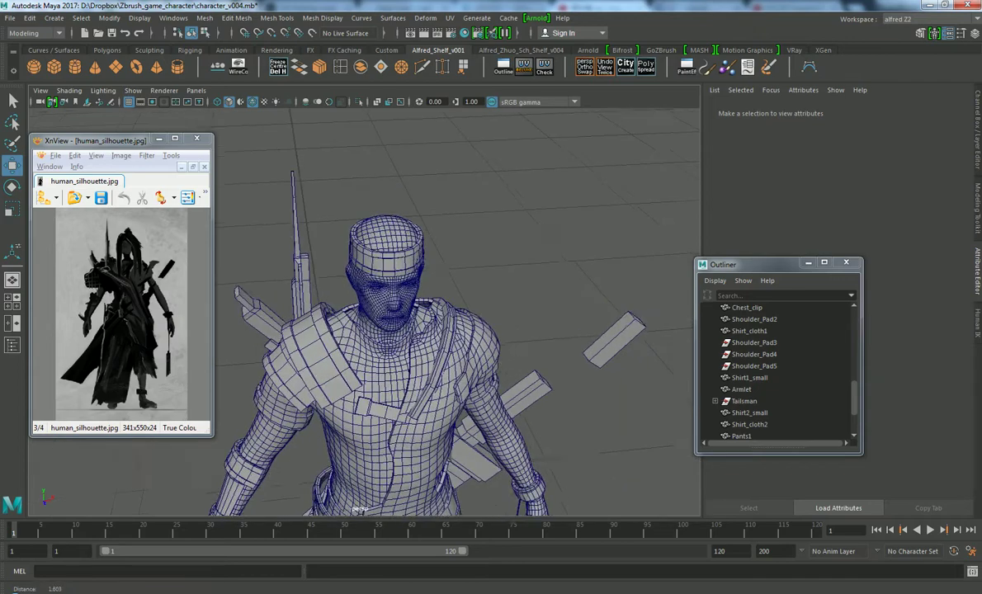
pyautogui.scroll(2, 387, 330)
# Select the Belt4 headband ring and scale it down into a slimmer band
pyautogui.click(388, 338)
pyautogui.scroll(1, 388, 330)
pyautogui.click(577, 206)
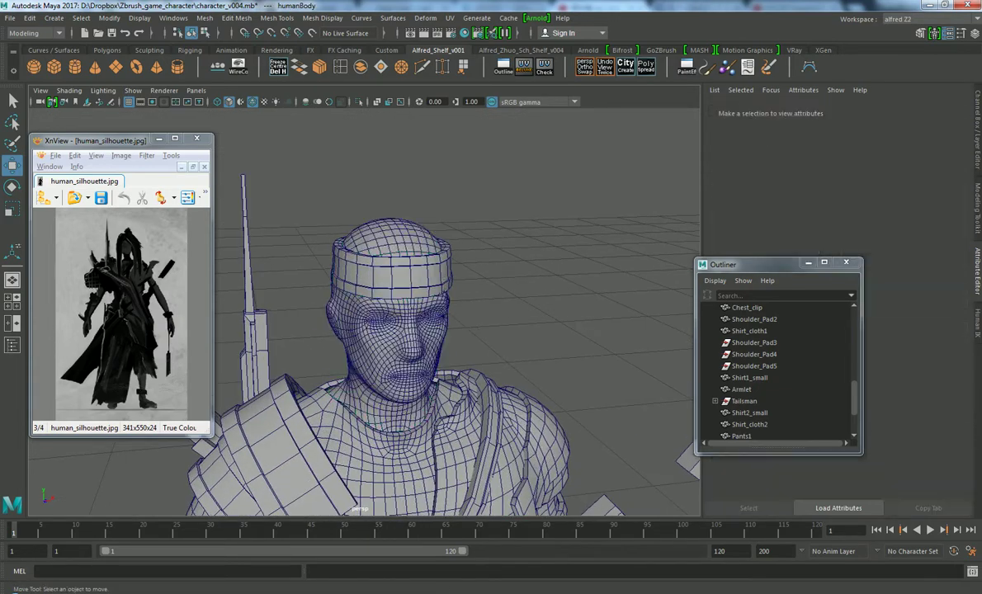
pyautogui.click(392, 247)
pyautogui.scroll(1, 391, 248)
pyautogui.press('r')
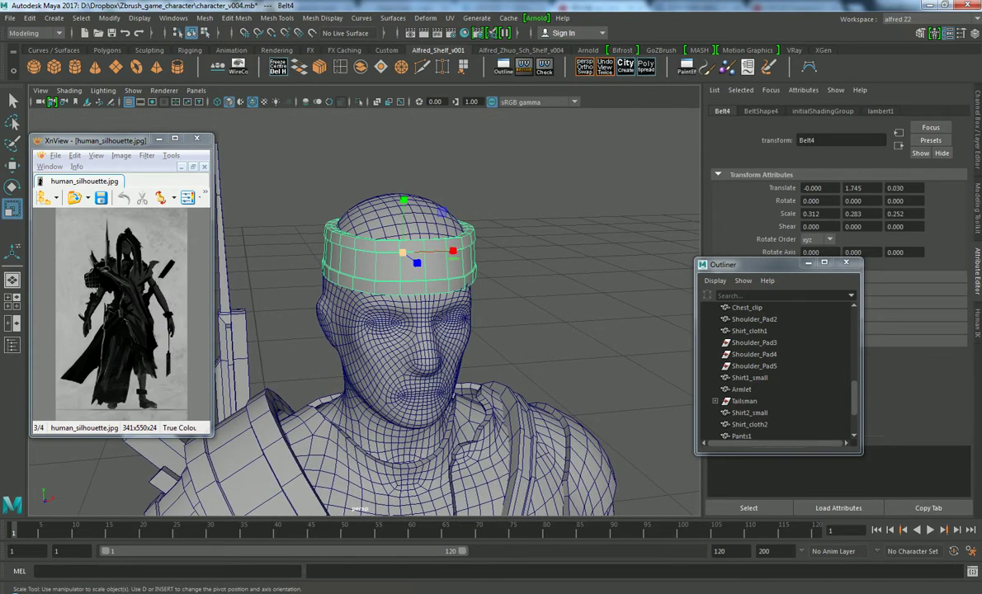
pyautogui.moveTo(401, 252); pyautogui.dragTo(399, 252)
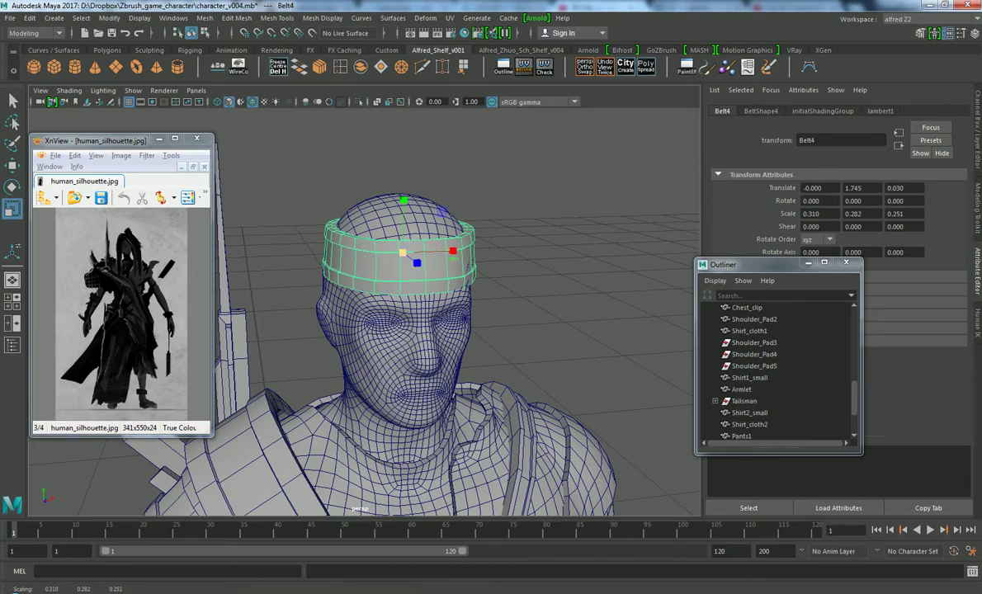
# Deselect and frame the whole character in the four-view layout to check the headband's fit
pyautogui.keyDown('alt'); pyautogui.moveTo(388, 330); pyautogui.dragTo(412, 330); pyautogui.keyUp('alt')
pyautogui.click(578, 206)
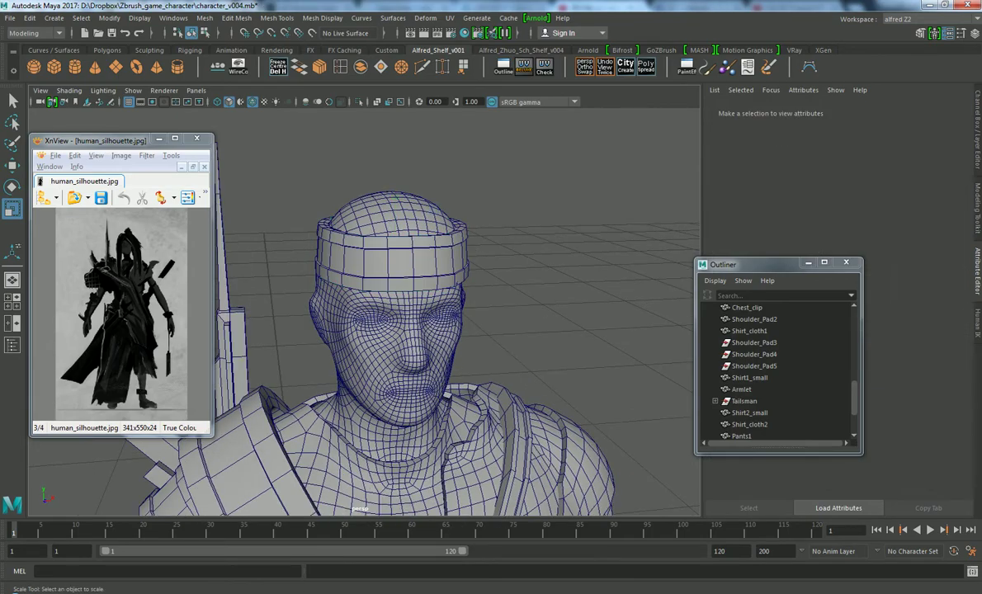
pyautogui.press('a')
pyautogui.press('space')
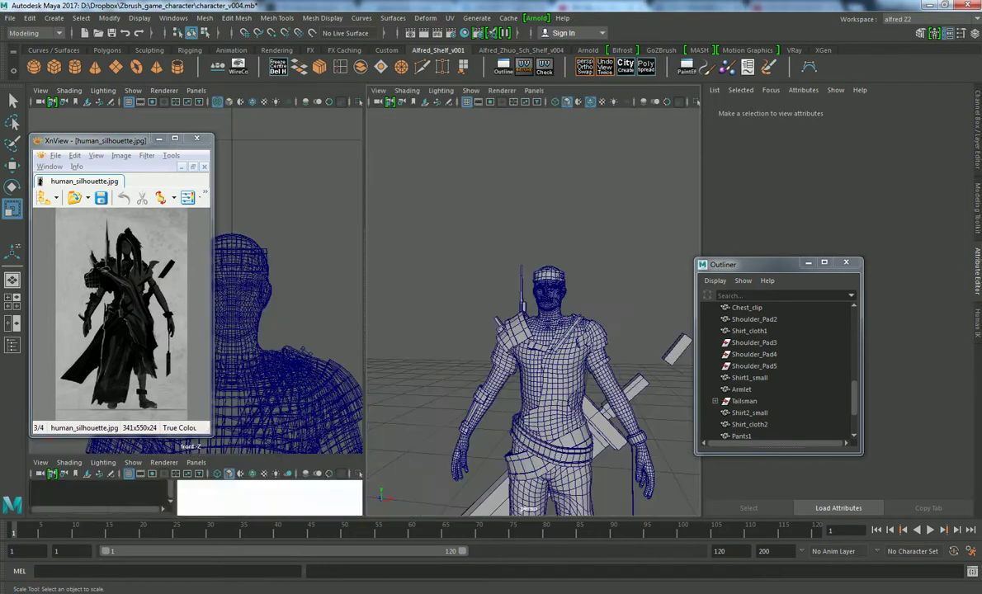
pyautogui.press('a')
pyautogui.press('a')
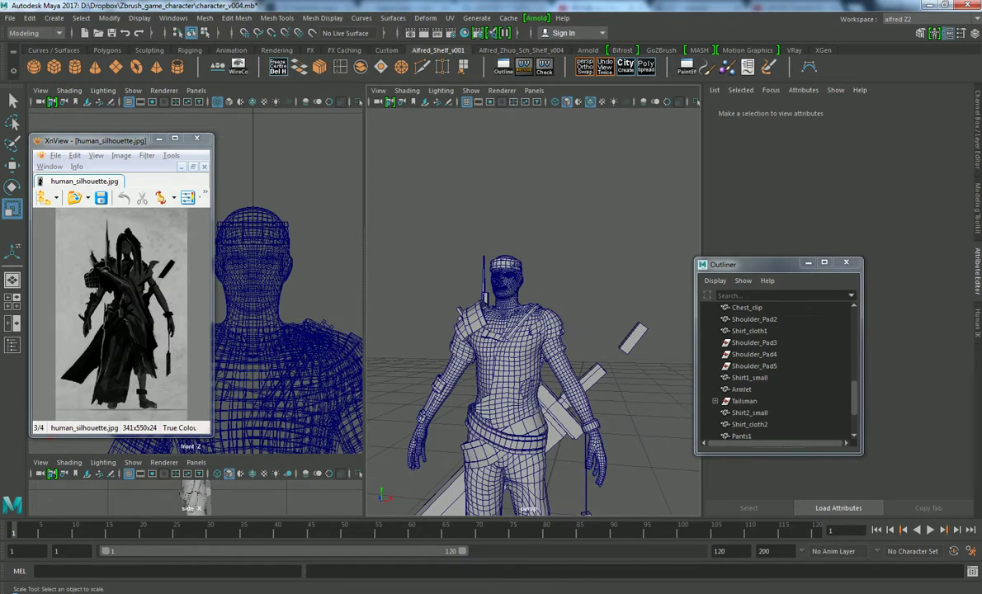
pyautogui.press('space')
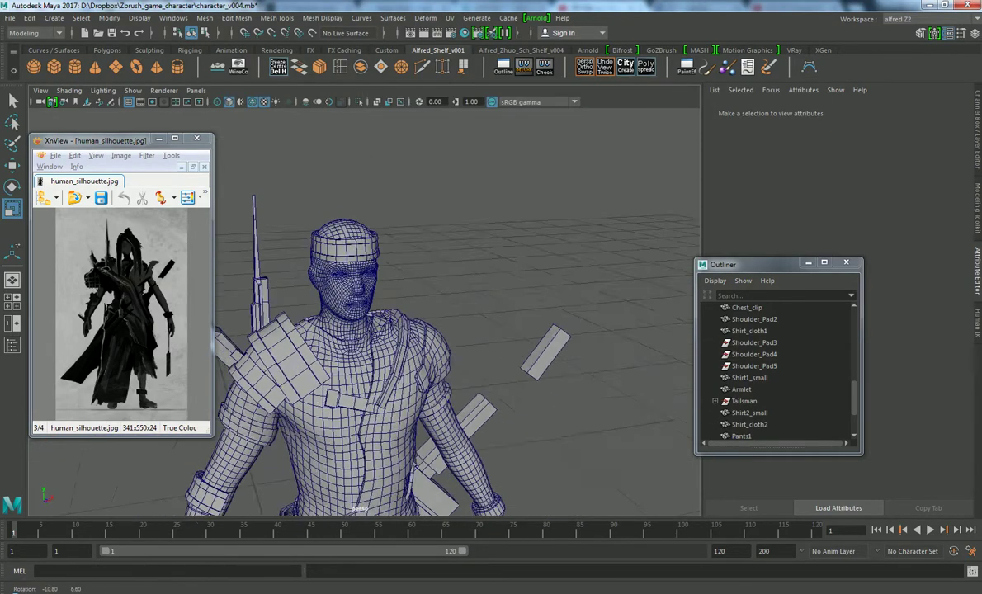
# Inspect the thinner headband around the head from the front and side
pyautogui.scroll(3, 404, 313)
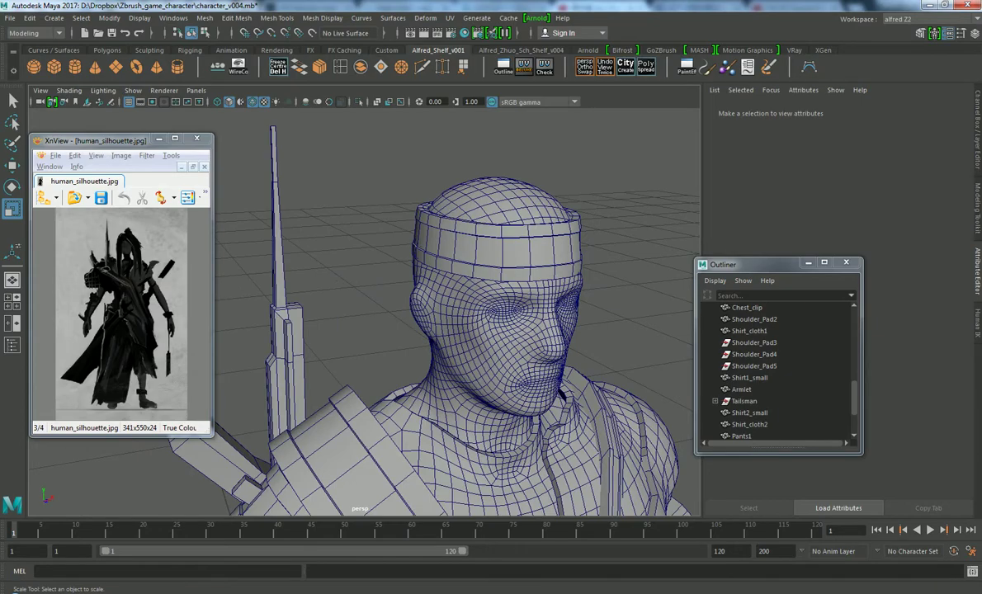
pyautogui.moveTo(462, 314)
pyautogui.keyDown('alt'); pyautogui.mouseDown()
pyautogui.moveTo(396, 318)
pyautogui.moveTo(429, 330)
pyautogui.mouseUp(); pyautogui.keyUp('alt')
pyautogui.click(404, 272)
pyautogui.click(577, 248)
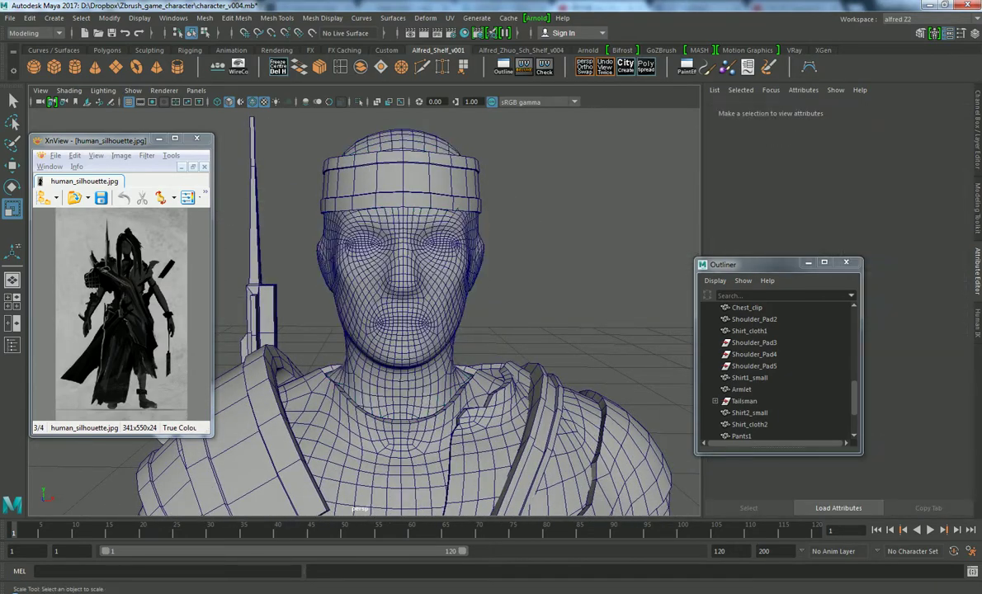
pyautogui.click(429, 194)
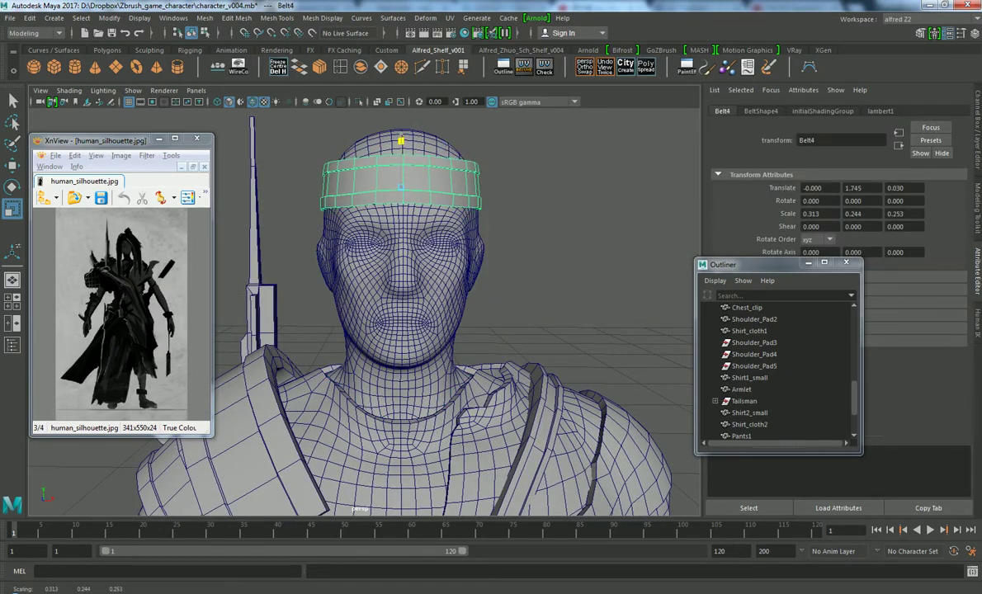
pyautogui.click(569, 272)
pyautogui.scroll(-3, 404, 330)
pyautogui.moveTo(462, 330)
pyautogui.keyDown('alt'); pyautogui.mouseDown()
pyautogui.moveTo(363, 334)
pyautogui.moveTo(479, 330)
pyautogui.mouseUp(); pyautogui.keyUp('alt')
pyautogui.scroll(-2, 392, 330)
pyautogui.scroll(-2, 391, 330)
# Select the floating pCube5 shard beside the character and delete it
pyautogui.press('w')
pyautogui.rightClick(395, 248)
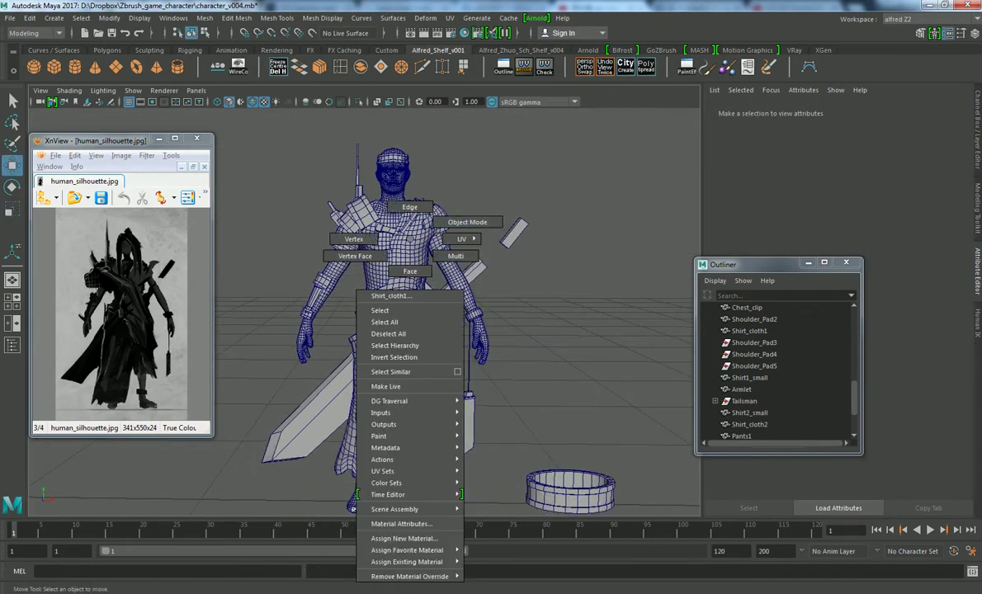
pyautogui.moveTo(396, 330)
pyautogui.keyDown('alt'); pyautogui.mouseDown()
pyautogui.moveTo(396, 354)
pyautogui.moveTo(412, 330)
pyautogui.moveTo(438, 330)
pyautogui.moveTo(412, 347)
pyautogui.mouseUp(); pyautogui.keyUp('alt')
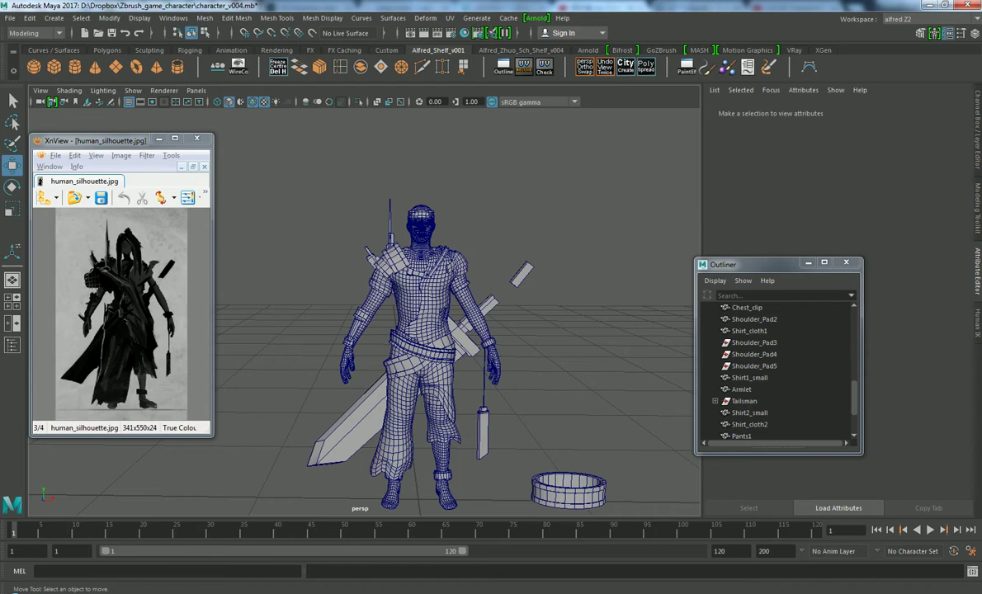
pyautogui.click(522, 274)
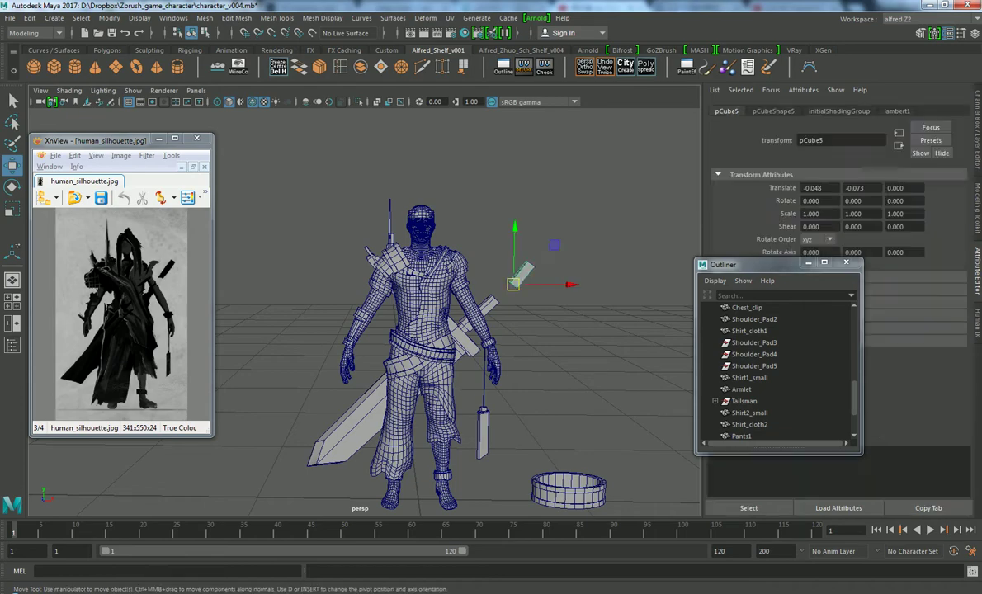
pyautogui.moveTo(528, 346)
pyautogui.keyDown('alt'); pyautogui.mouseDown()
pyautogui.moveTo(379, 330)
pyautogui.moveTo(449, 330)
pyautogui.mouseUp(); pyautogui.keyUp('alt')
pyautogui.press('Delete')
pyautogui.scroll(3, 433, 330)
pyautogui.scroll(2, 434, 330)
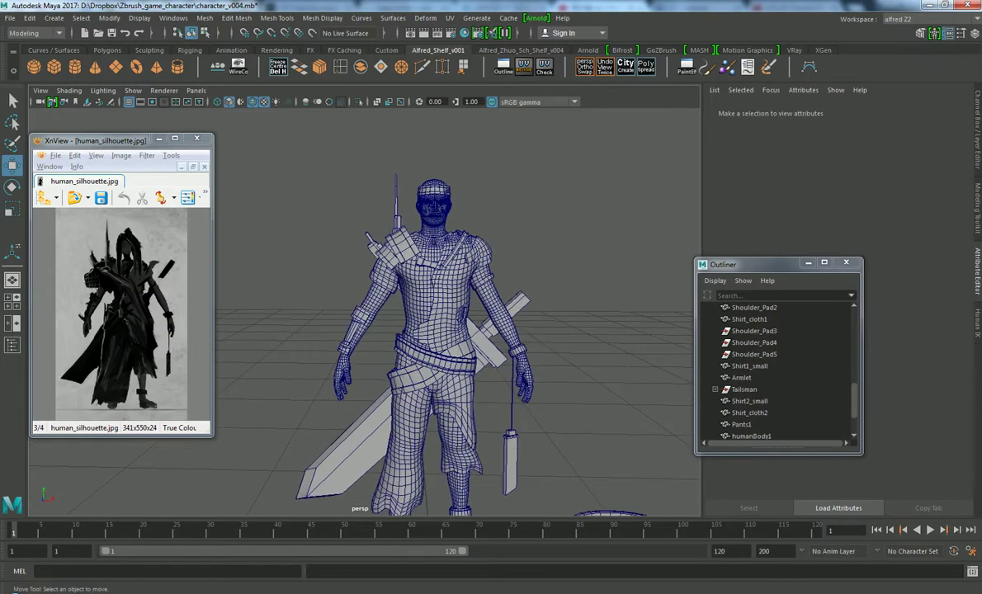
pyautogui.scroll(-2, 433, 330)
pyautogui.scroll(2, 433, 330)
pyautogui.scroll(-1, 433, 330)
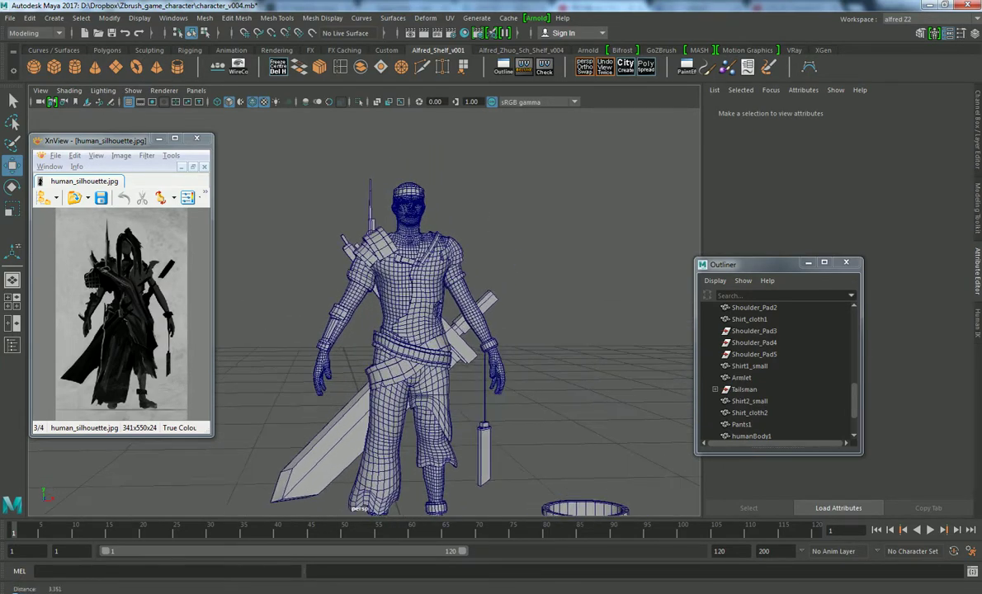
pyautogui.moveTo(450, 330)
pyautogui.keyDown('alt'); pyautogui.mouseDown()
pyautogui.moveTo(392, 330)
pyautogui.moveTo(449, 330)
pyautogui.mouseUp(); pyautogui.keyUp('alt')
pyautogui.click(450, 338)
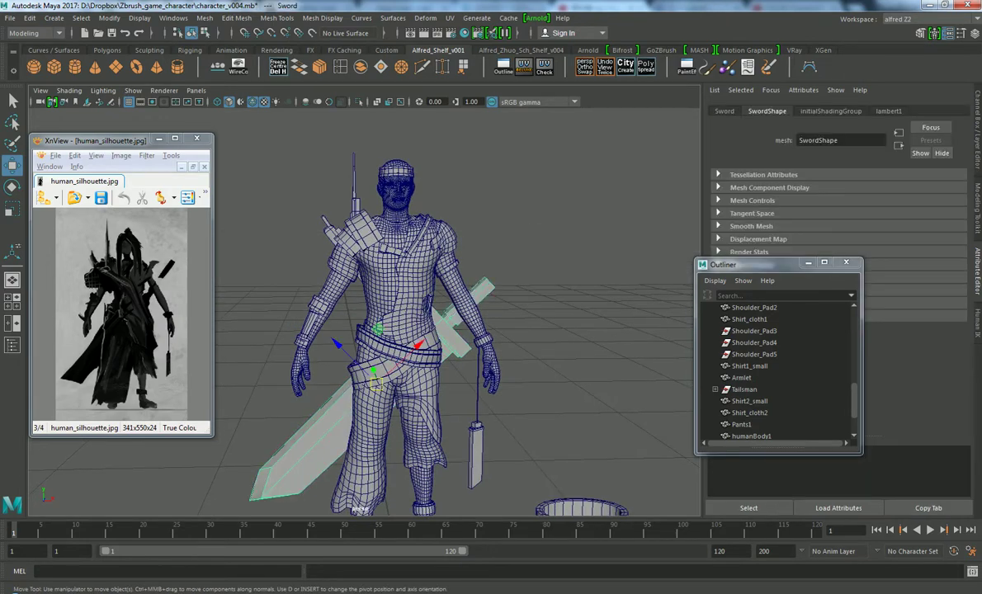
pyautogui.scroll(2, 396, 330)
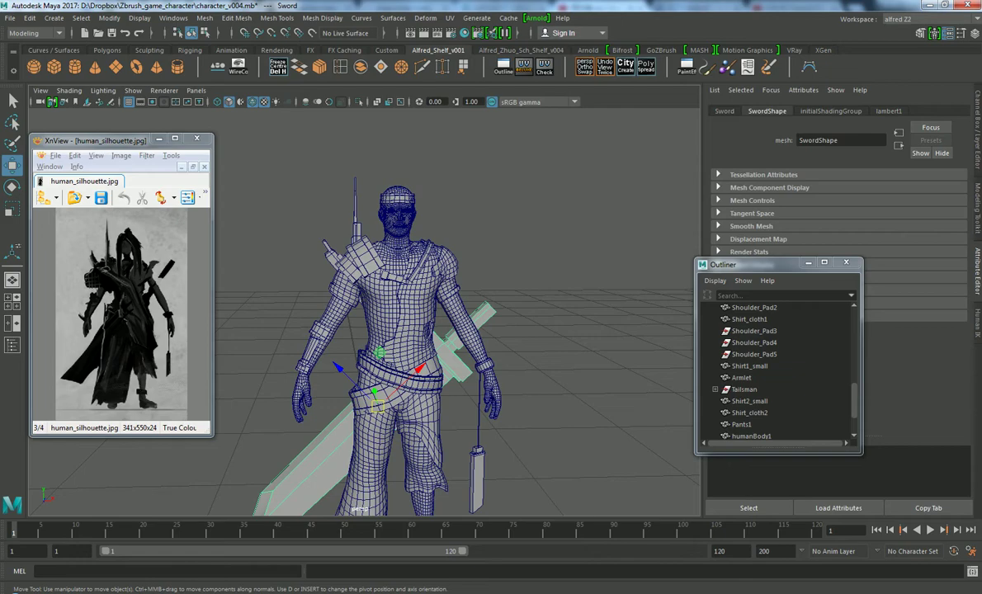
pyautogui.keyDown('alt'); pyautogui.moveTo(363, 314); pyautogui.dragTo(466, 286); pyautogui.keyUp('alt')
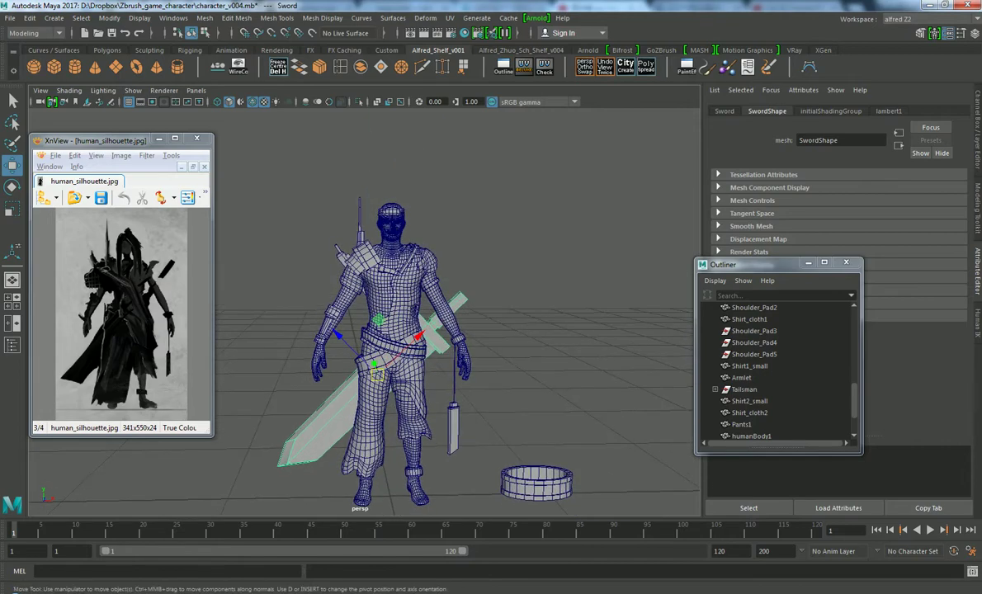
pyautogui.click(577, 206)
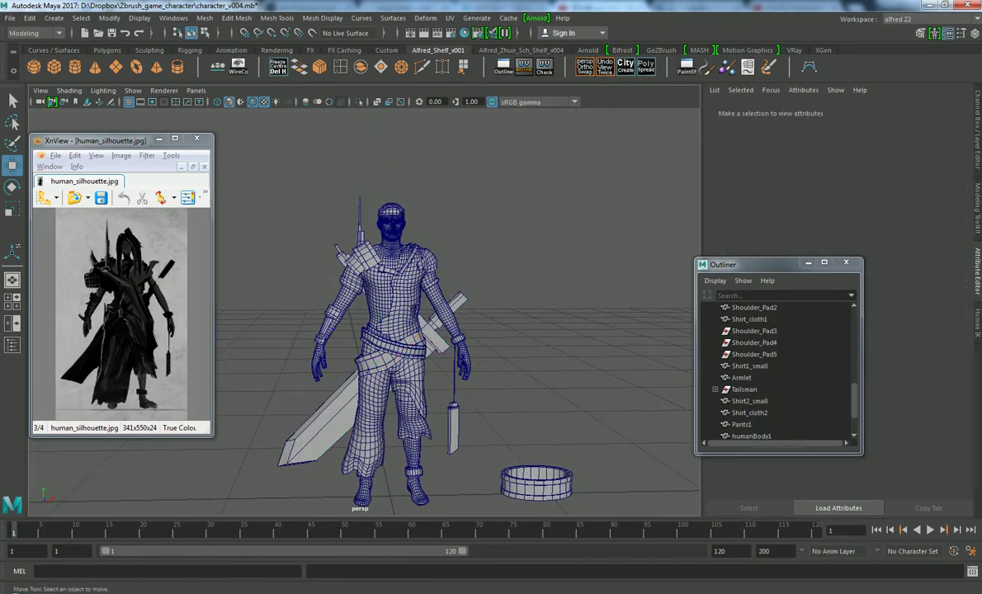
pyautogui.keyDown('alt'); pyautogui.moveTo(388, 330); pyautogui.dragTo(445, 330); pyautogui.keyUp('alt')
pyautogui.scroll(3, 396, 330)
pyautogui.scroll(2, 396, 330)
pyautogui.scroll(-3, 405, 330)
# Save the scene as character_v005.mb and enlarge the Outliner to show more objects
pyautogui.press('q')
pyautogui.hotkey('ctrl', 'shift', 's')
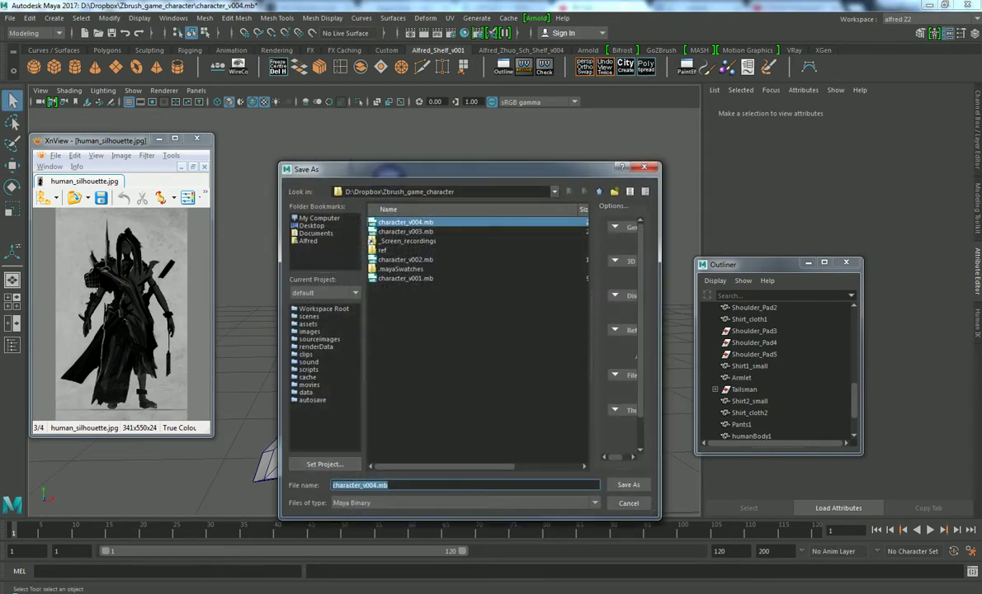
pyautogui.click(364, 485)
pyautogui.press('BackSpace')
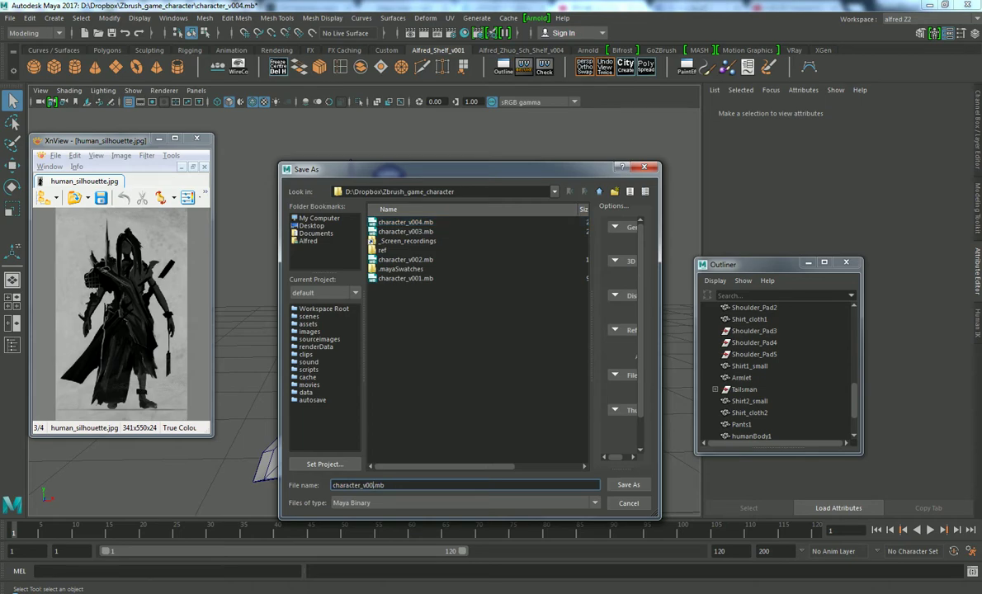
pyautogui.write('5')
pyautogui.press('Return')
pyautogui.press('w')
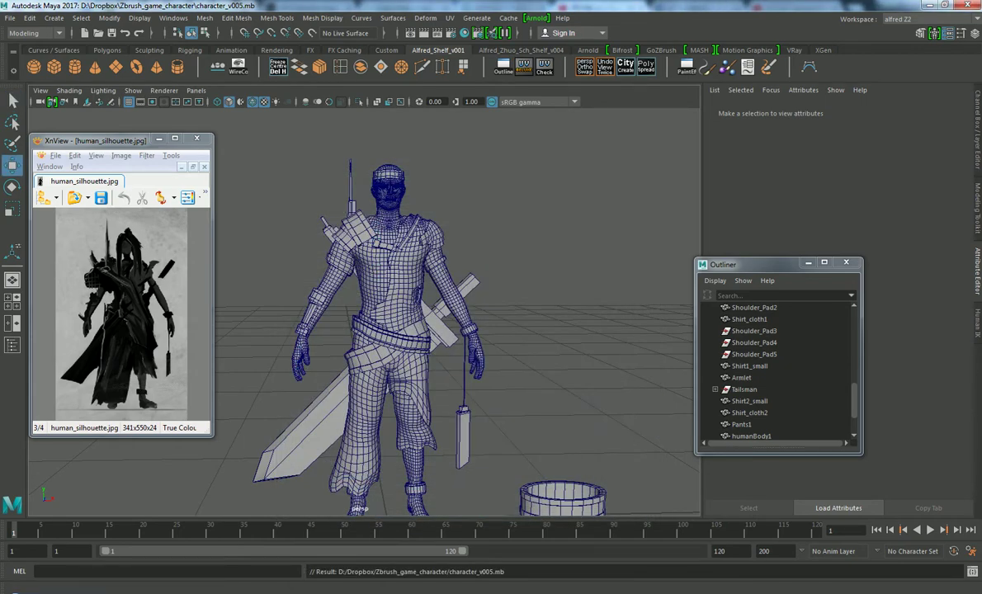
pyautogui.moveTo(778, 258); pyautogui.dragTo(778, 88)
pyautogui.click(739, 182)
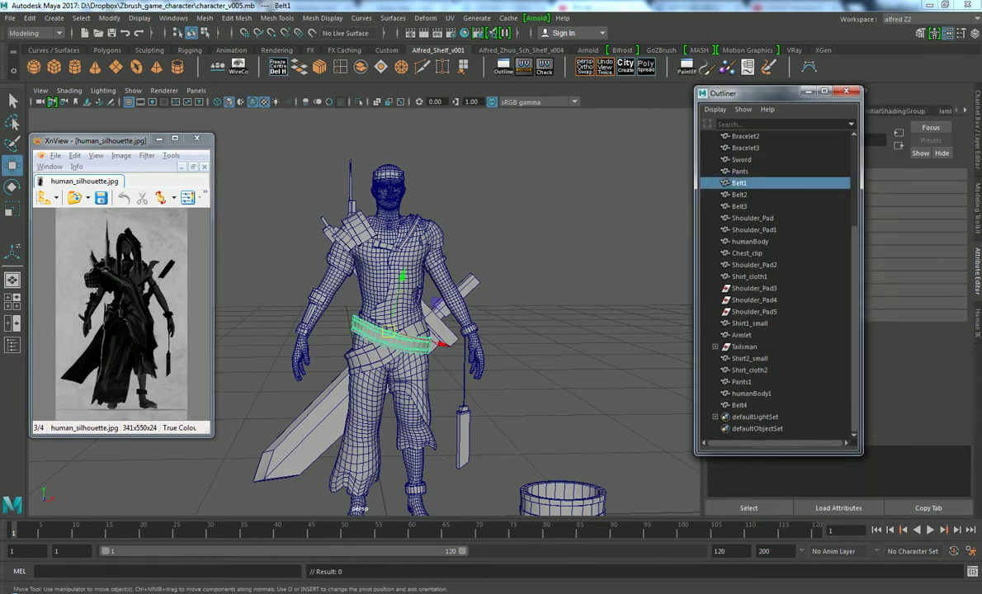
# Rename Belt2 to Backup_belt2 in the Outliner
pyautogui.click(744, 347)
pyautogui.scroll(2, 776, 285)
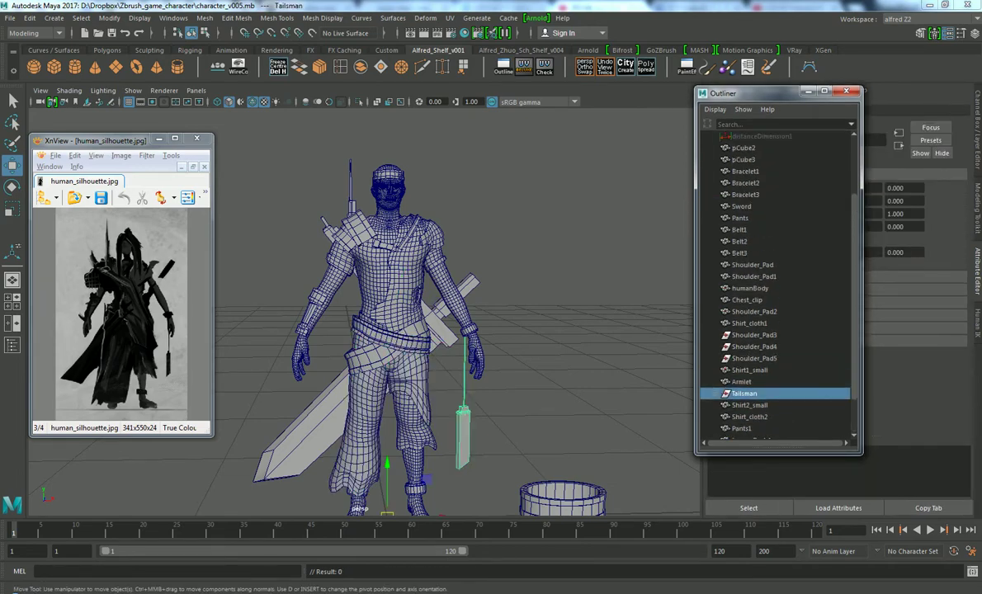
pyautogui.scroll(2, 776, 285)
pyautogui.scroll(1, 775, 284)
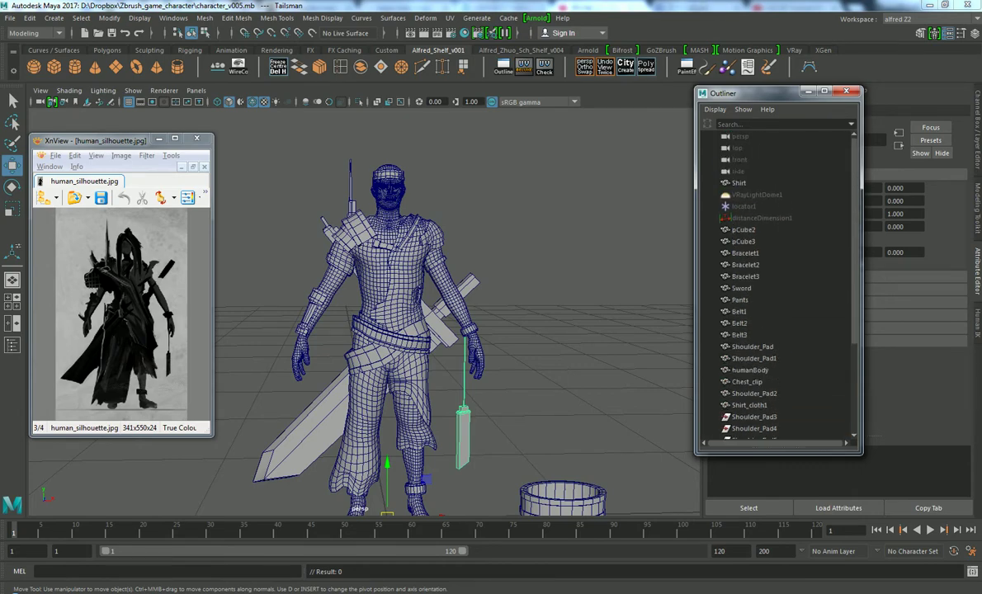
pyautogui.keyDown('alt'); pyautogui.moveTo(495, 330); pyautogui.dragTo(495, 264, button='middle'); pyautogui.keyUp('alt')
pyautogui.click(738, 323)
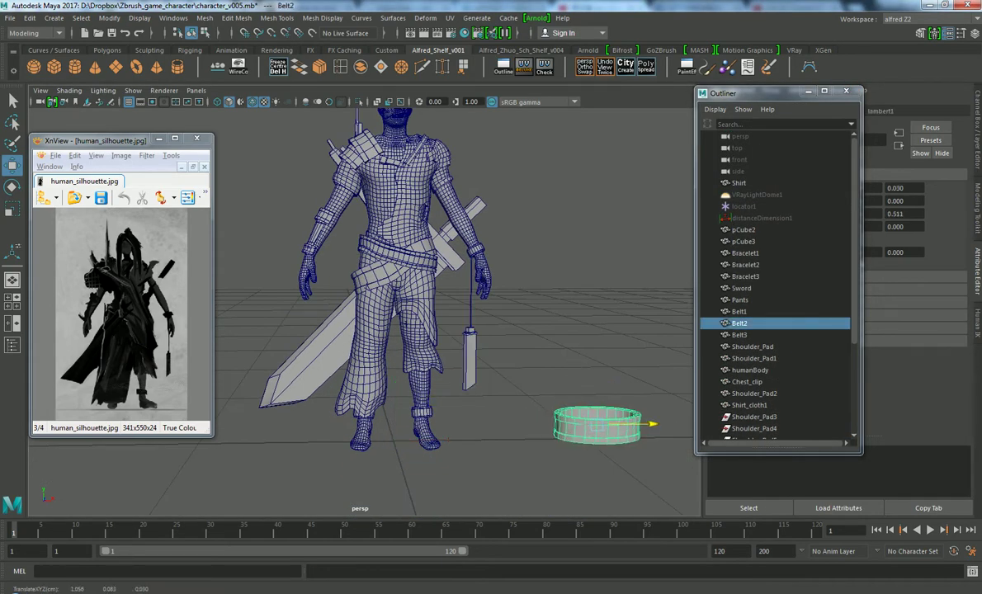
pyautogui.keyDown('alt'); pyautogui.moveTo(495, 330); pyautogui.dragTo(413, 330, button='right'); pyautogui.keyUp('alt')
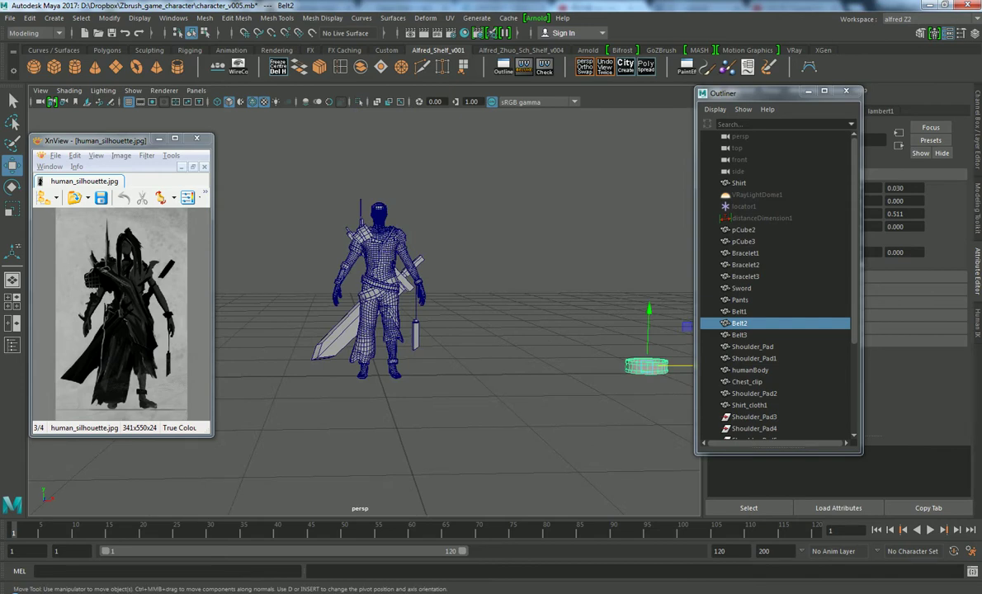
pyautogui.doubleClick(739, 324)
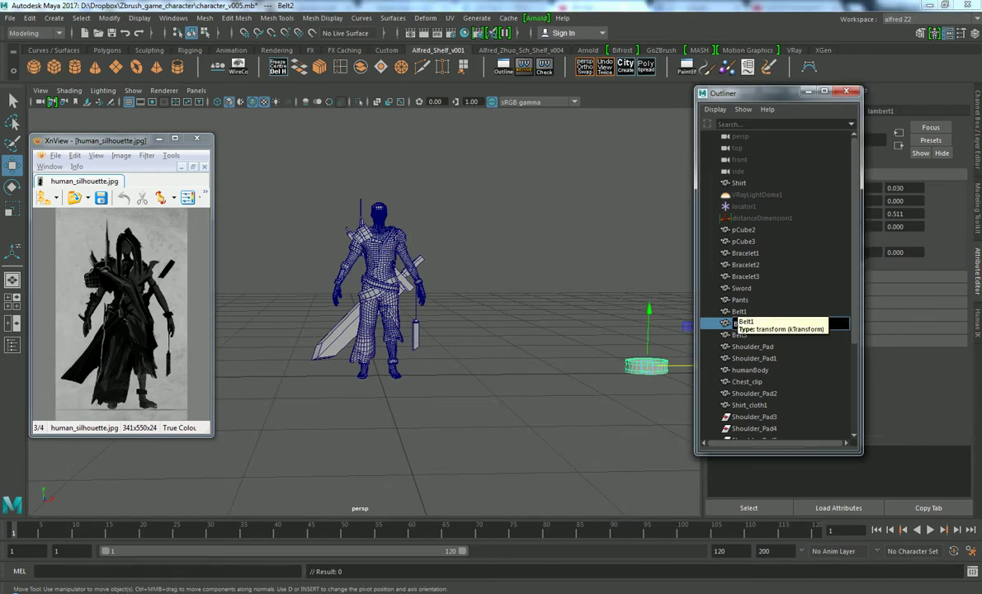
pyautogui.press('Return')
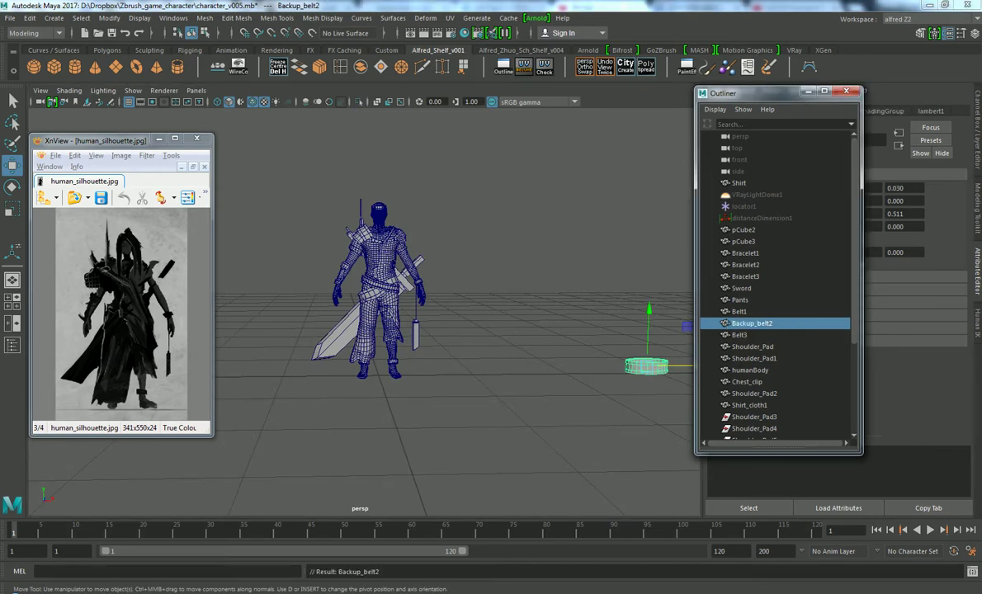
# Group all the character's meshes and rename the group Character
pyautogui.moveTo(263, 136); pyautogui.dragTo(471, 450)
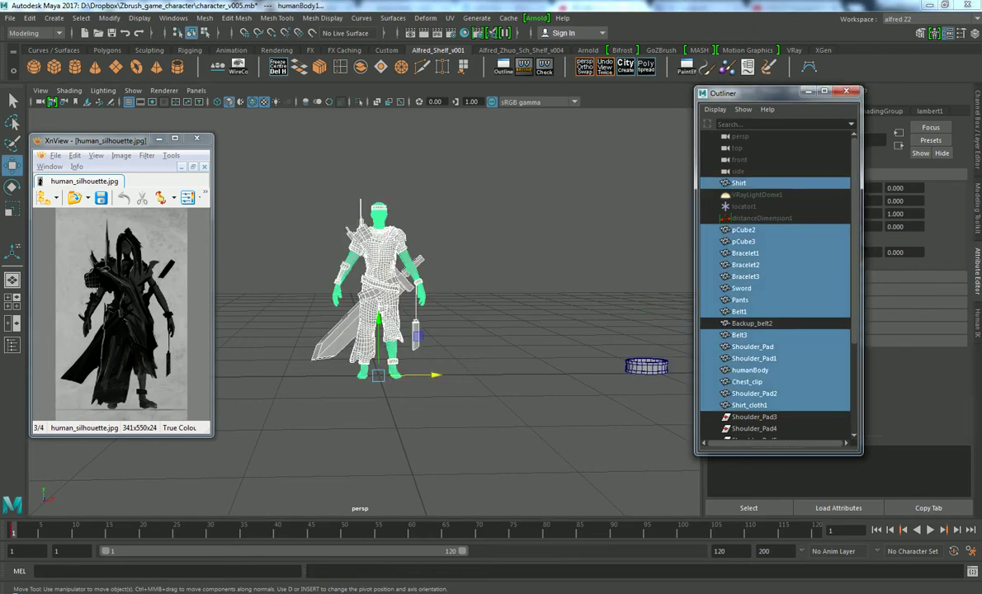
pyautogui.scroll(-4, 776, 289)
pyautogui.scroll(-1, 775, 289)
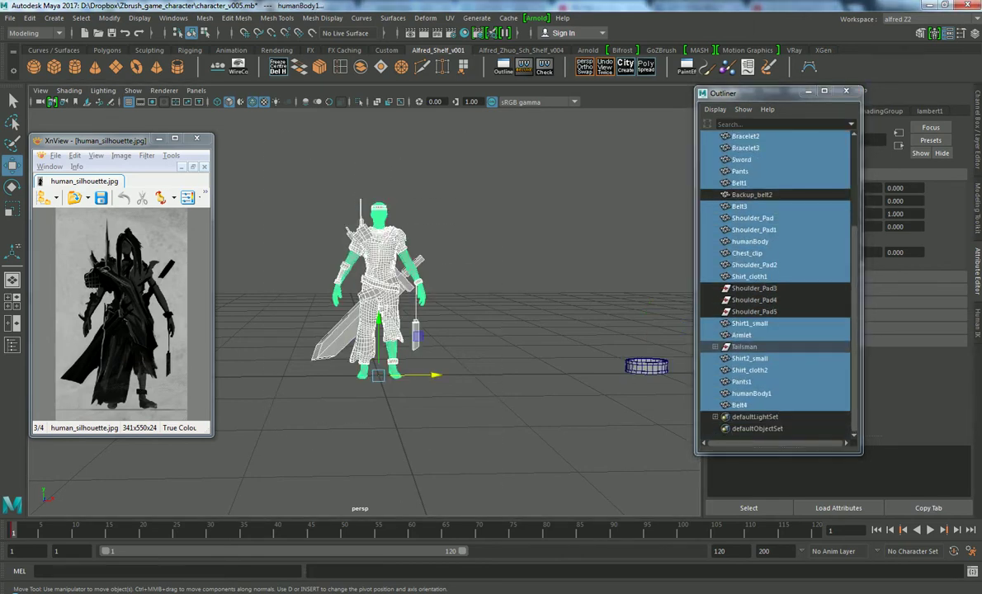
pyautogui.hotkey('ctrl', 'g')
pyautogui.doubleClick(743, 276)
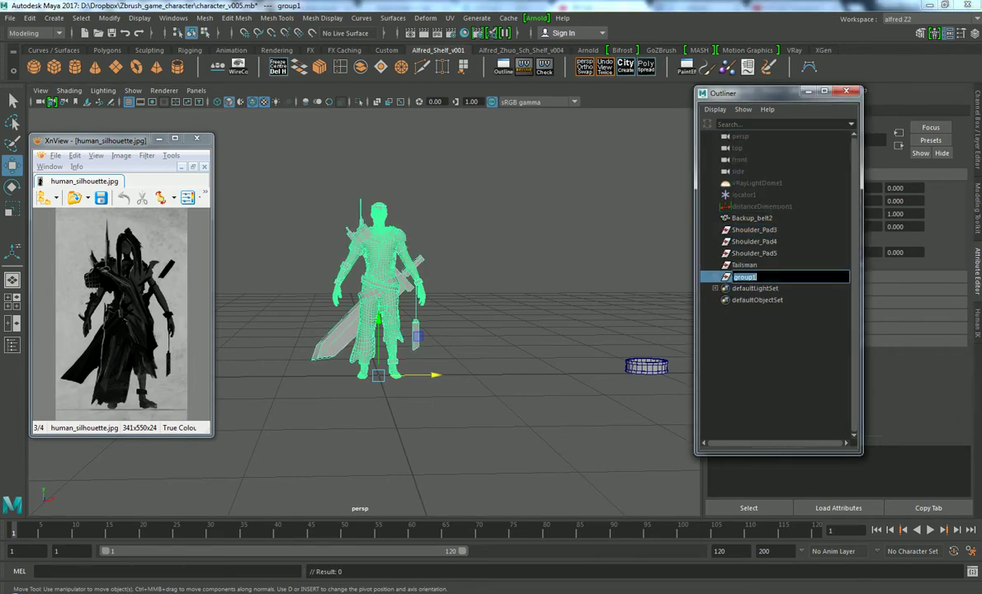
pyautogui.write('Character')
pyautogui.press('Return')
pyautogui.click(746, 276)
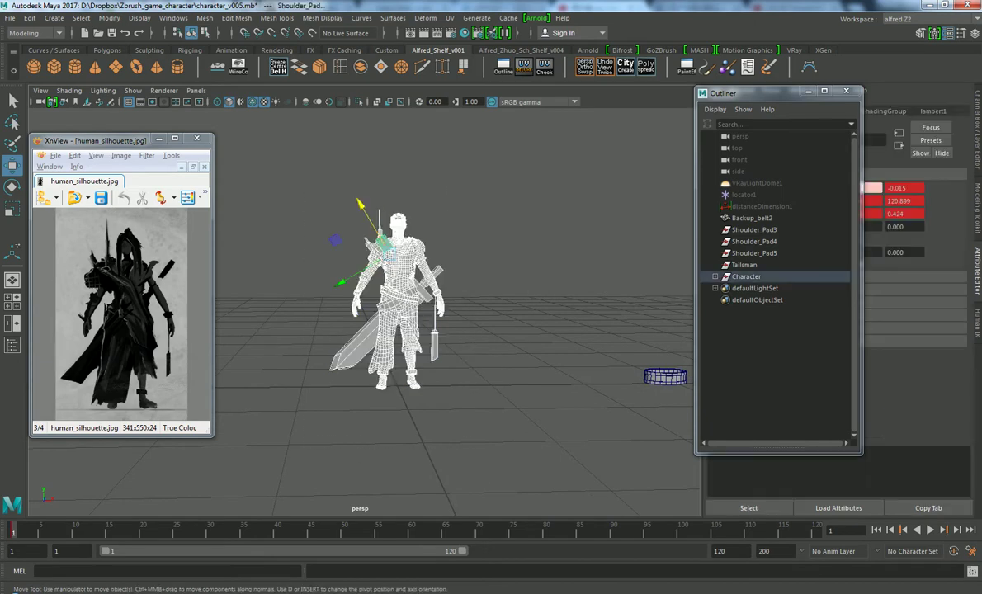
pyautogui.press('f')
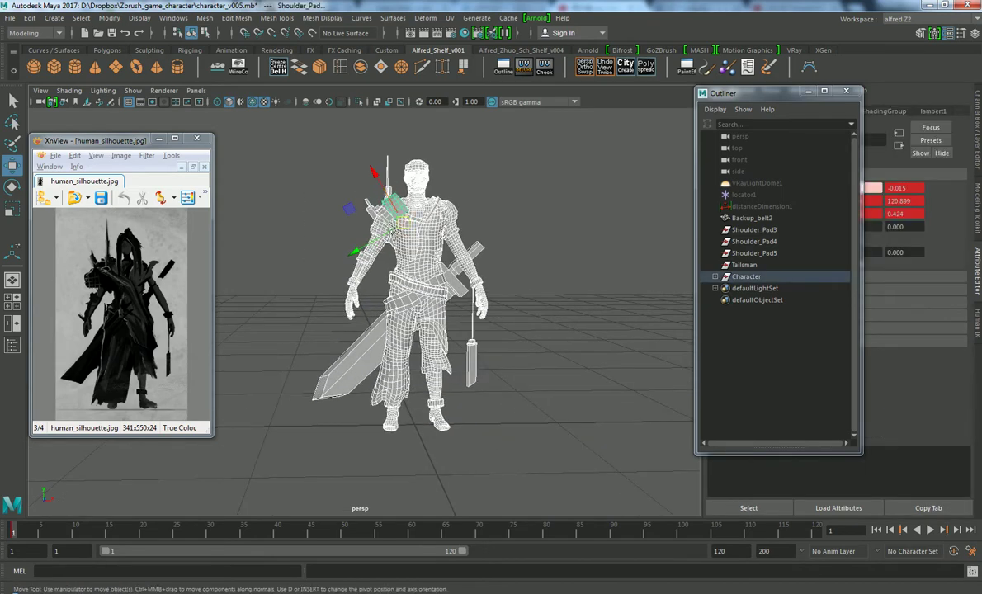
# Send the Character group to ZBrush with the GoZ shelf icon, then show the GoZBrush shelf
pyautogui.click(520, 49)
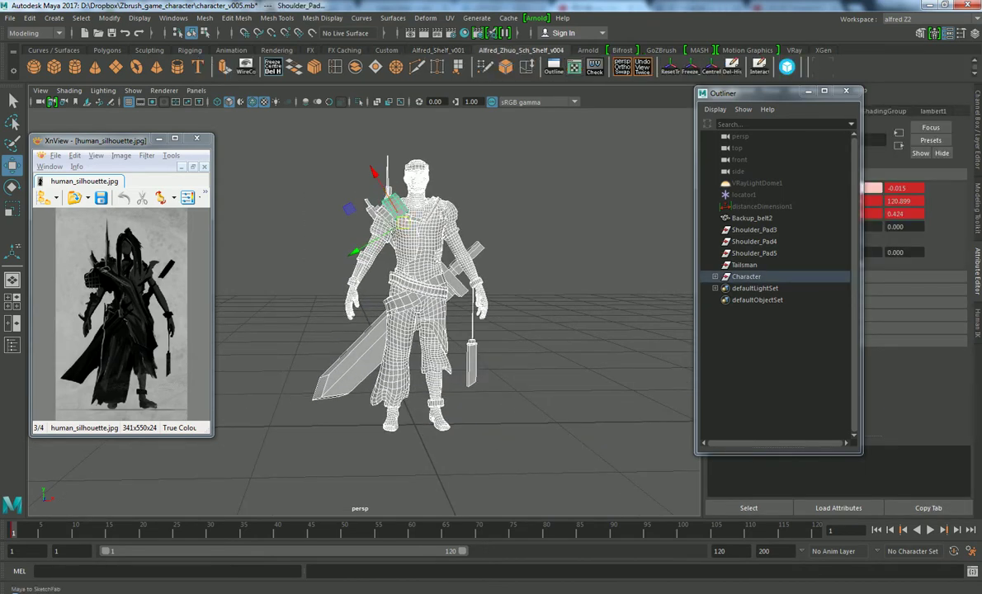
pyautogui.click(732, 63)
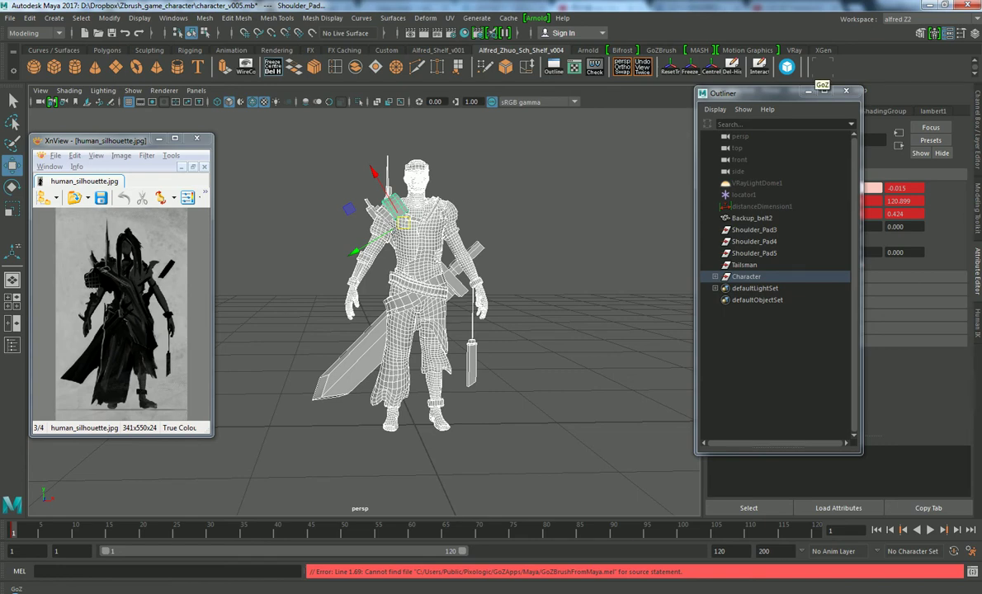
pyautogui.click(661, 50)
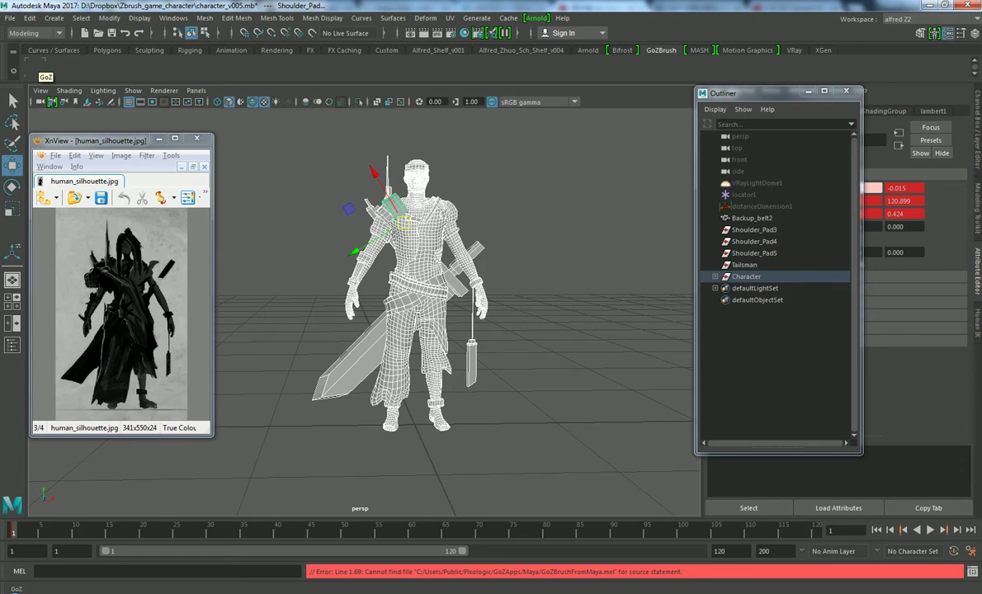
pyautogui.press('Escape')
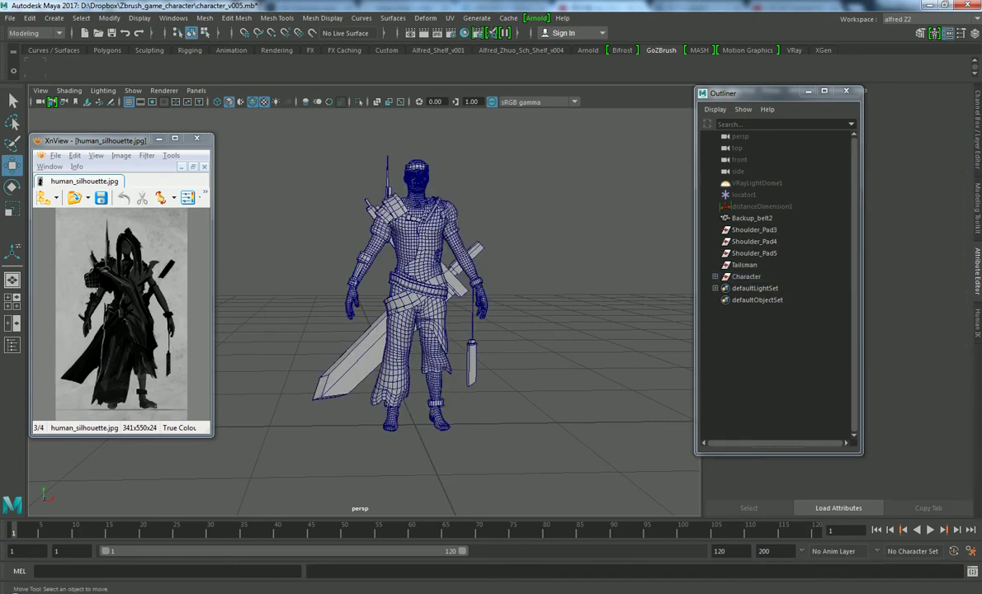
# Nudge the XnView reference window, then save the pending changes over character_v005.mb
pyautogui.moveTo(99, 140); pyautogui.dragTo(93, 147)
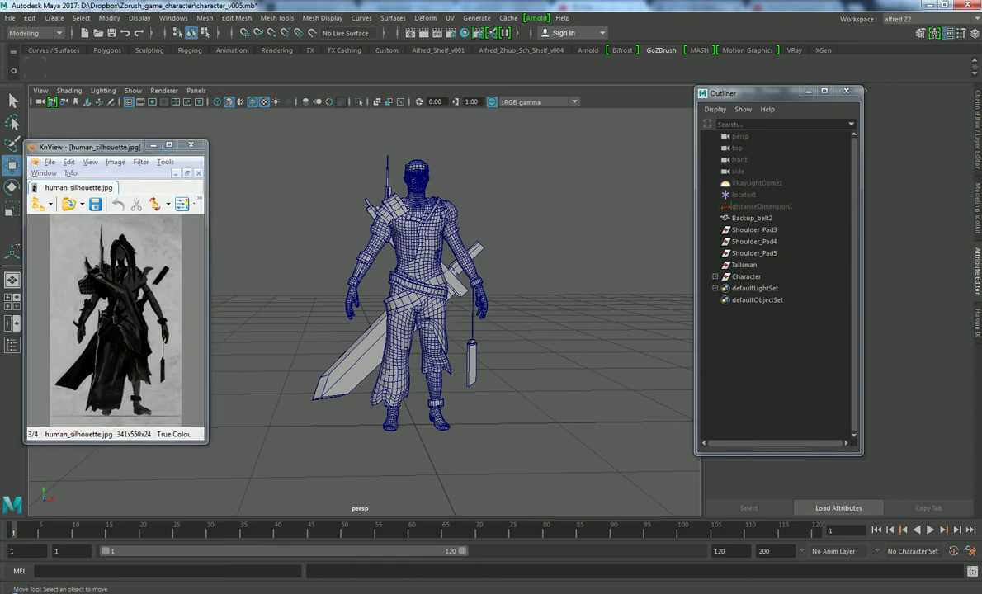
pyautogui.hotkey('ctrl', 's')
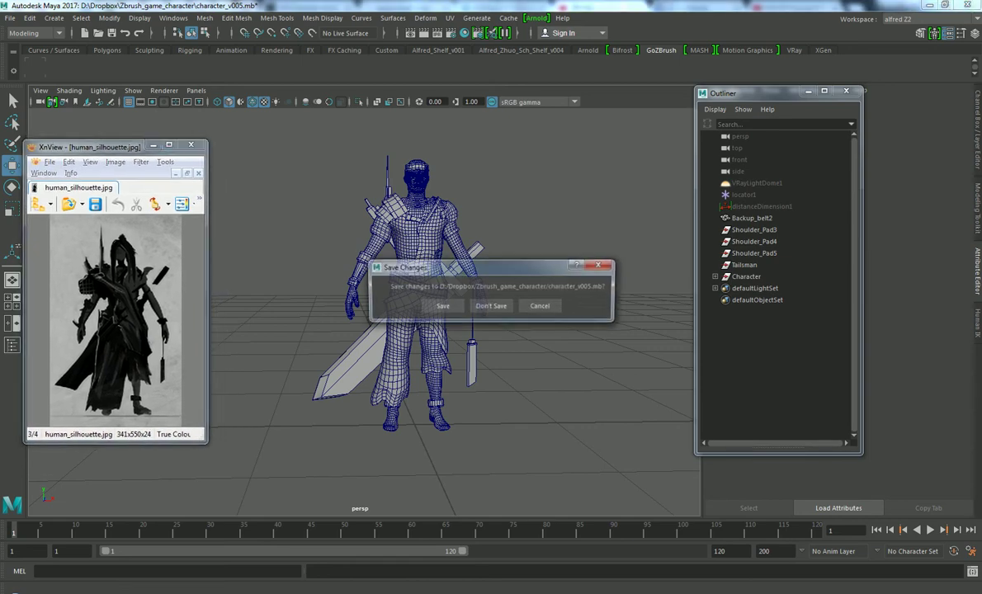
pyautogui.press('Return')
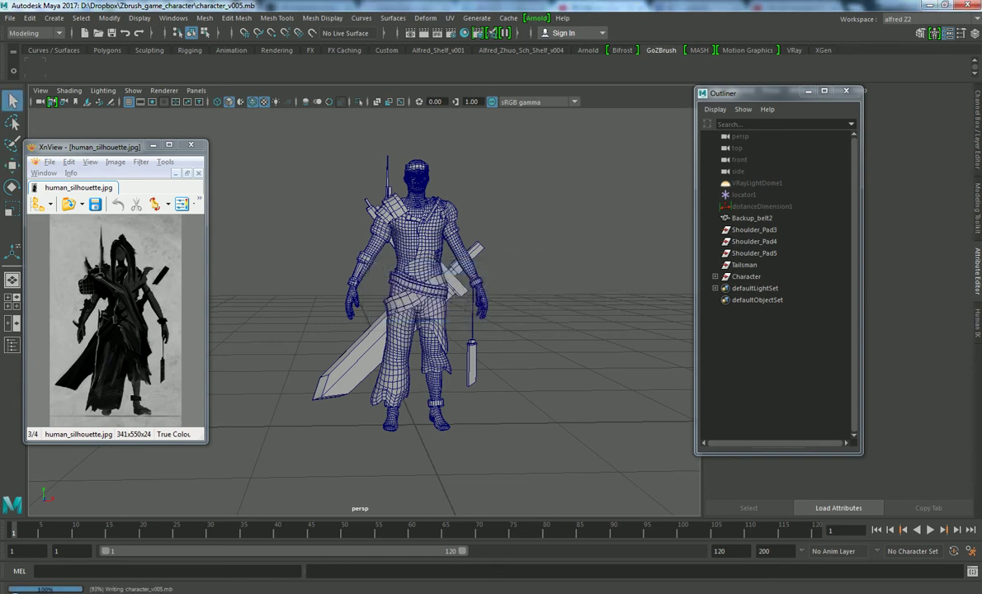